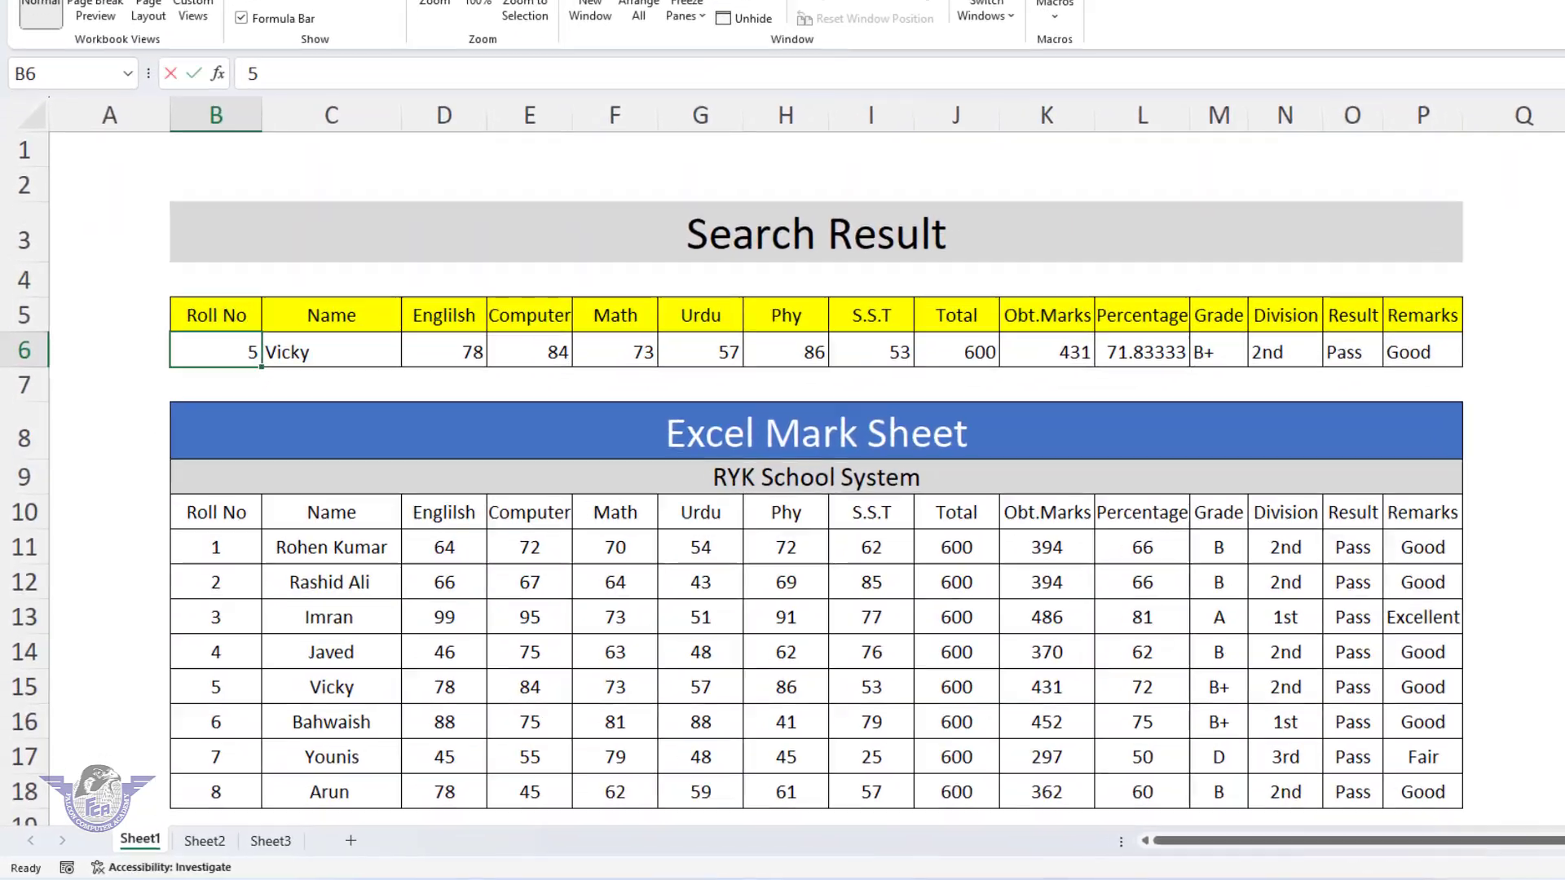
- Look up roll numbers 1, 5, 8 and 4 in turn in the Search Result row's Roll No cell B6
{"action": "type", "text": "1"}
{"action": "key", "text": "Return"}
{"action": "key", "text": "Up"}
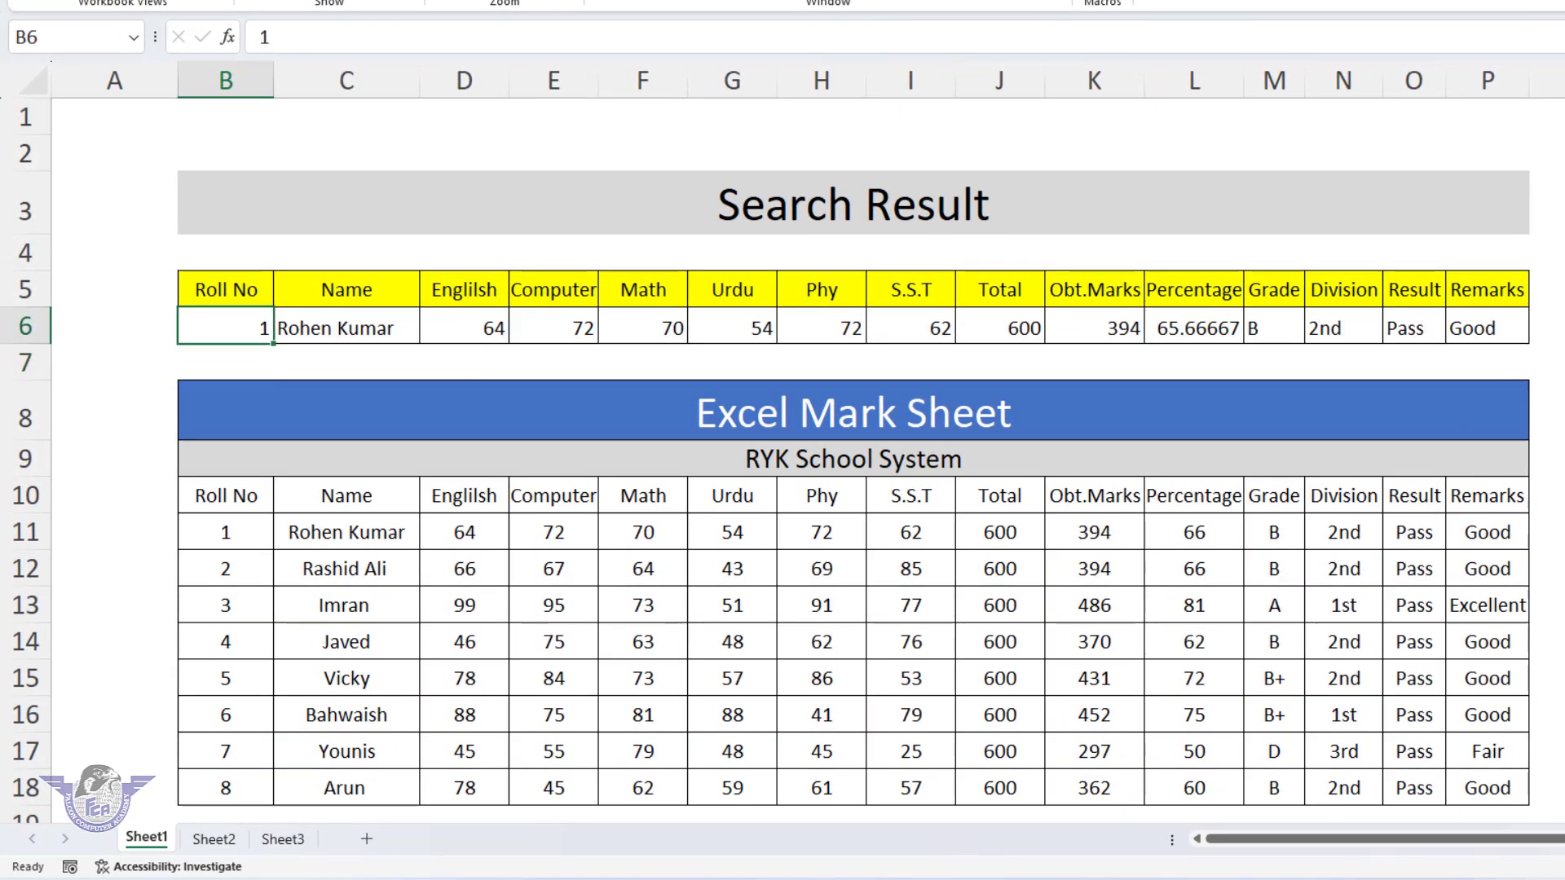
{"action": "type", "text": "5"}
{"action": "key", "text": "Return"}
{"action": "key", "text": "Up"}
{"action": "type", "text": "8"}
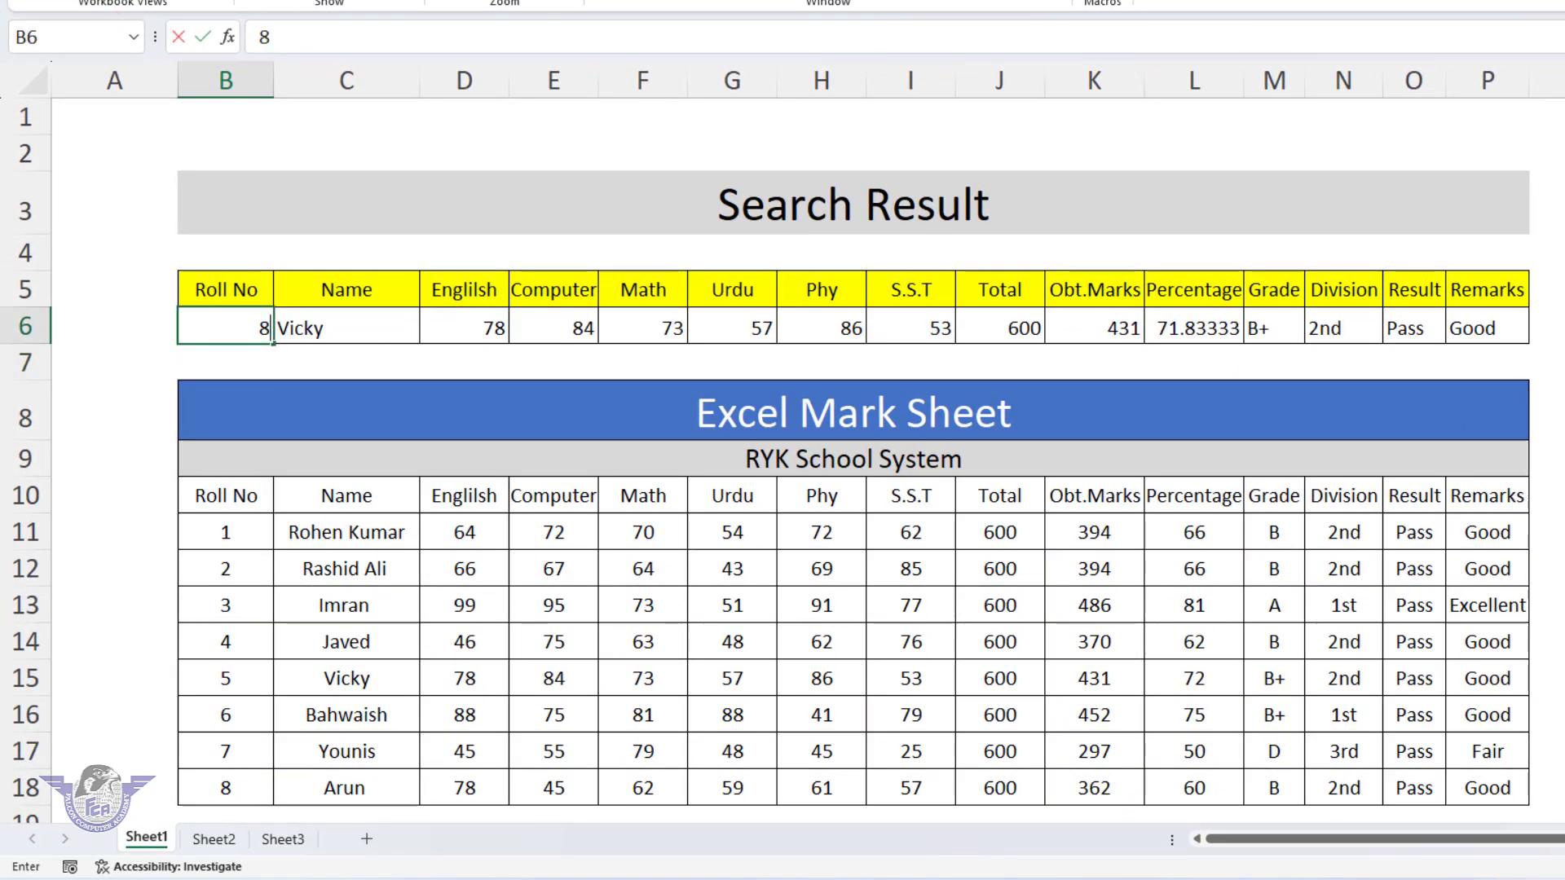
{"action": "key", "text": "Return"}
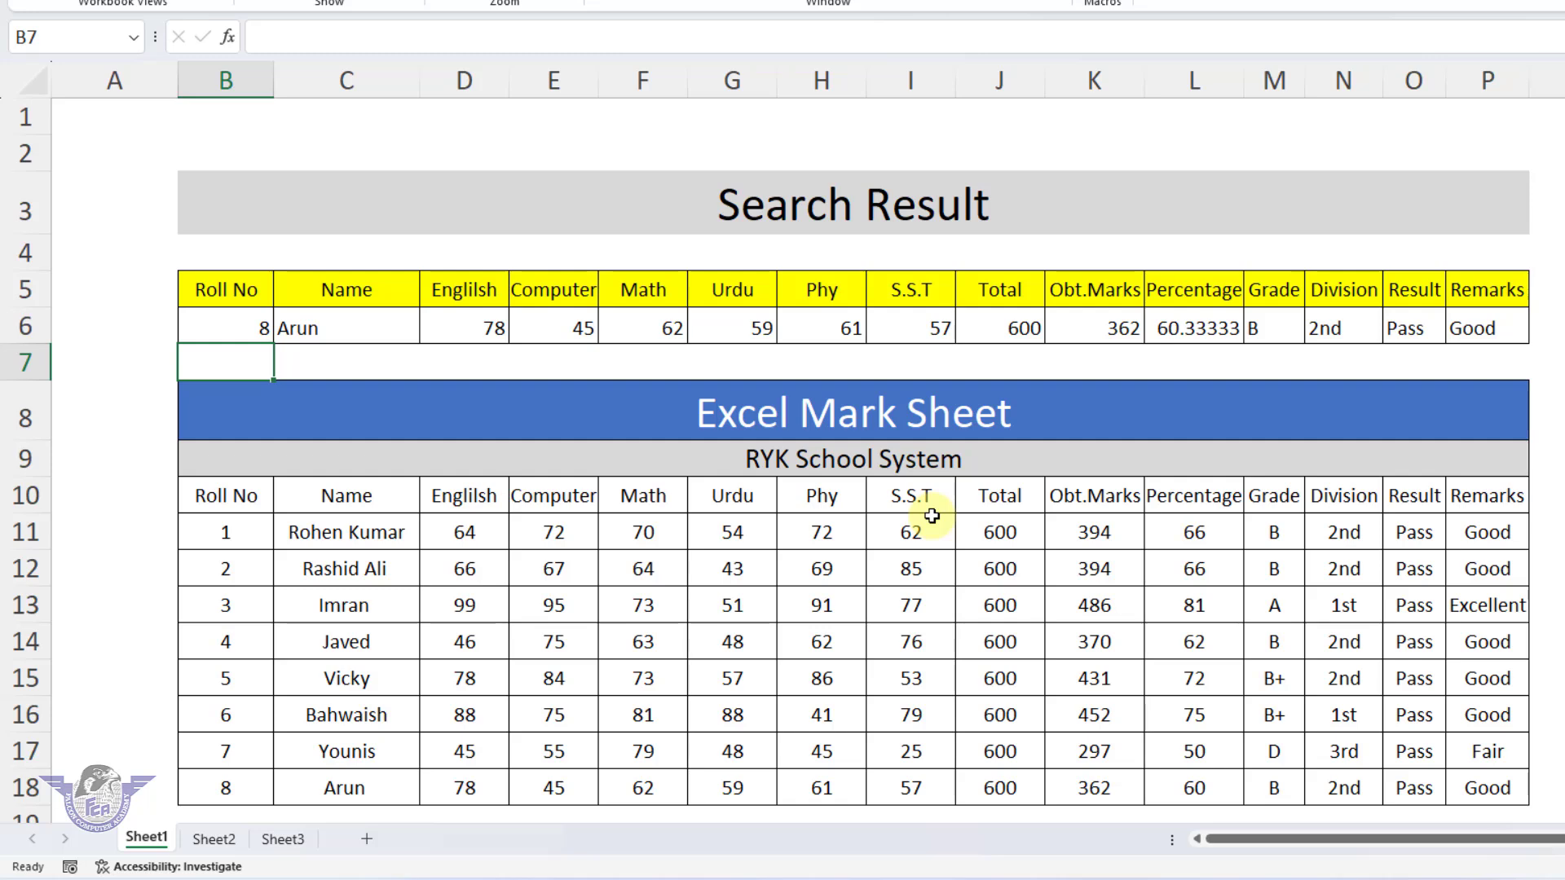
{"action": "left_click", "coordinate": [262, 326]}
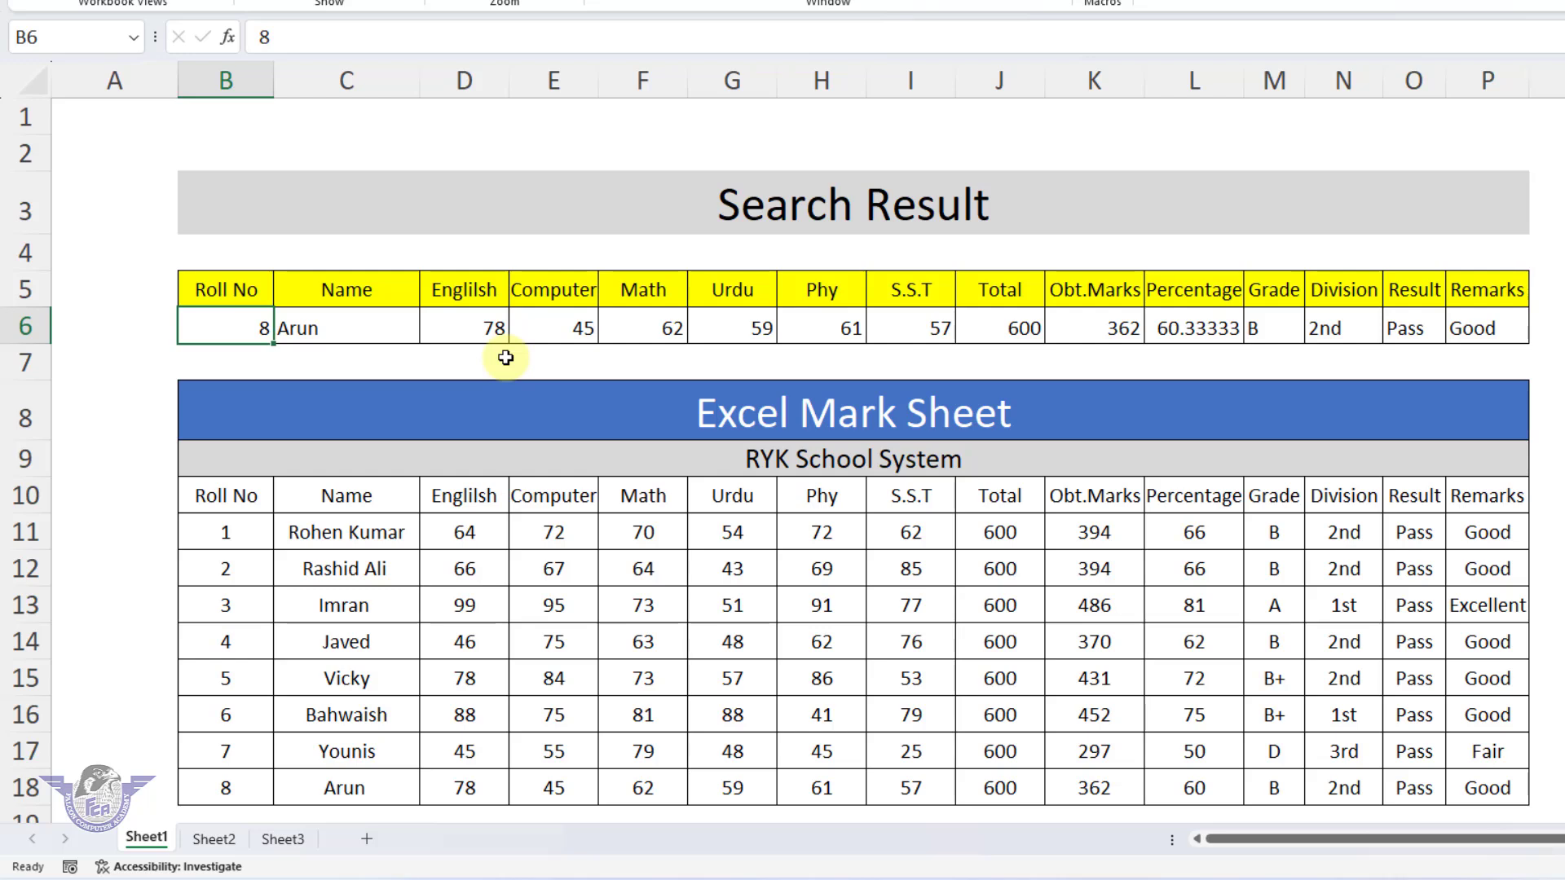
{"action": "type", "text": "4"}
{"action": "key", "text": "Return"}
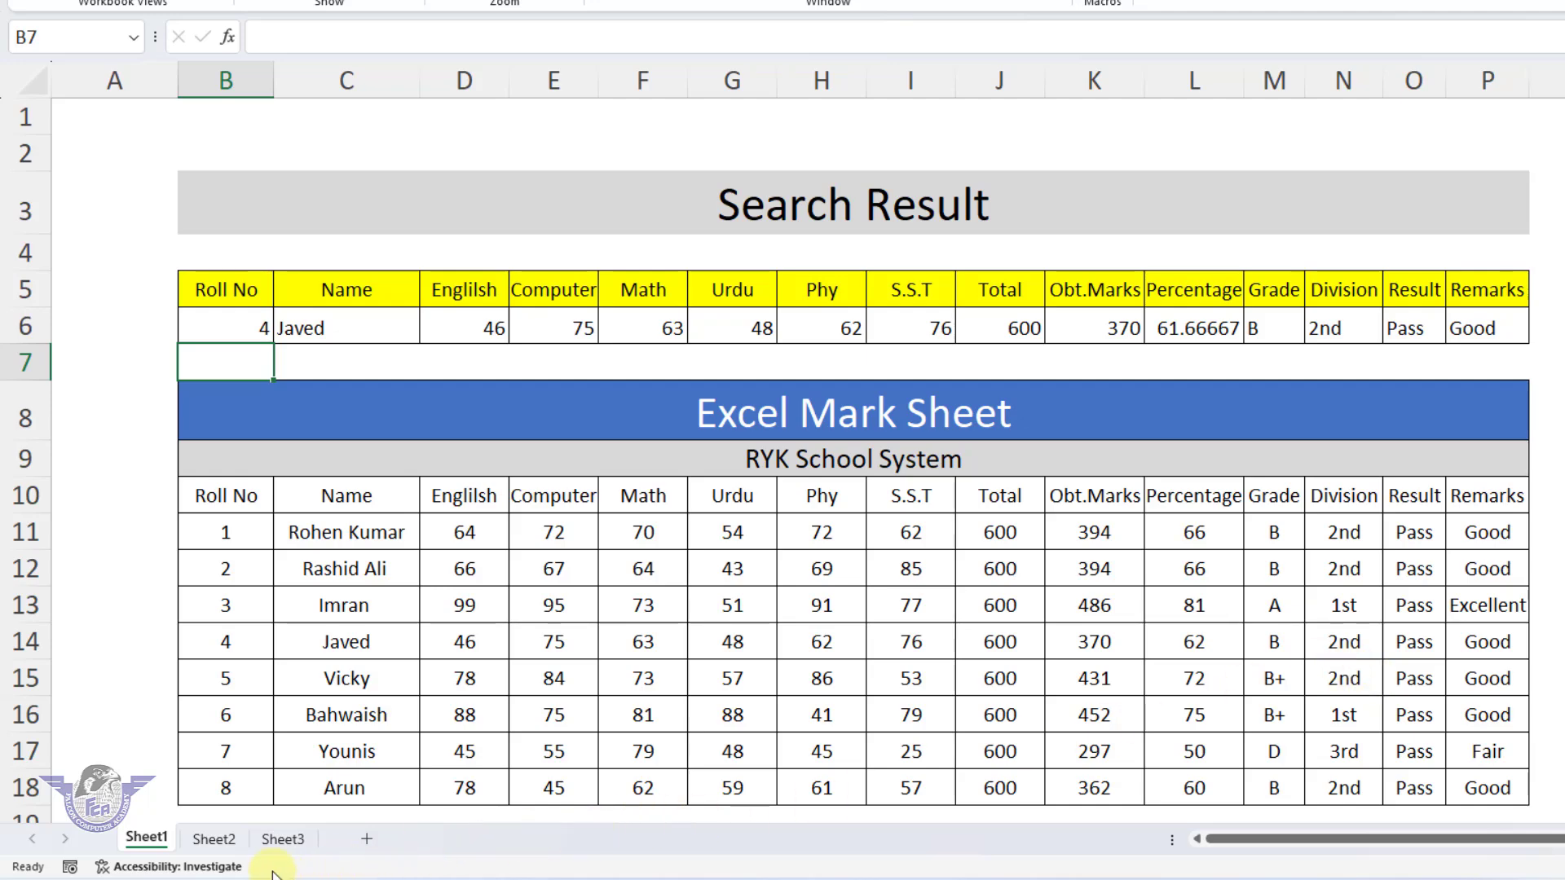
- Switch to the empty Sheet2 and set its paper size to A4
{"action": "left_click", "coordinate": [223, 847]}
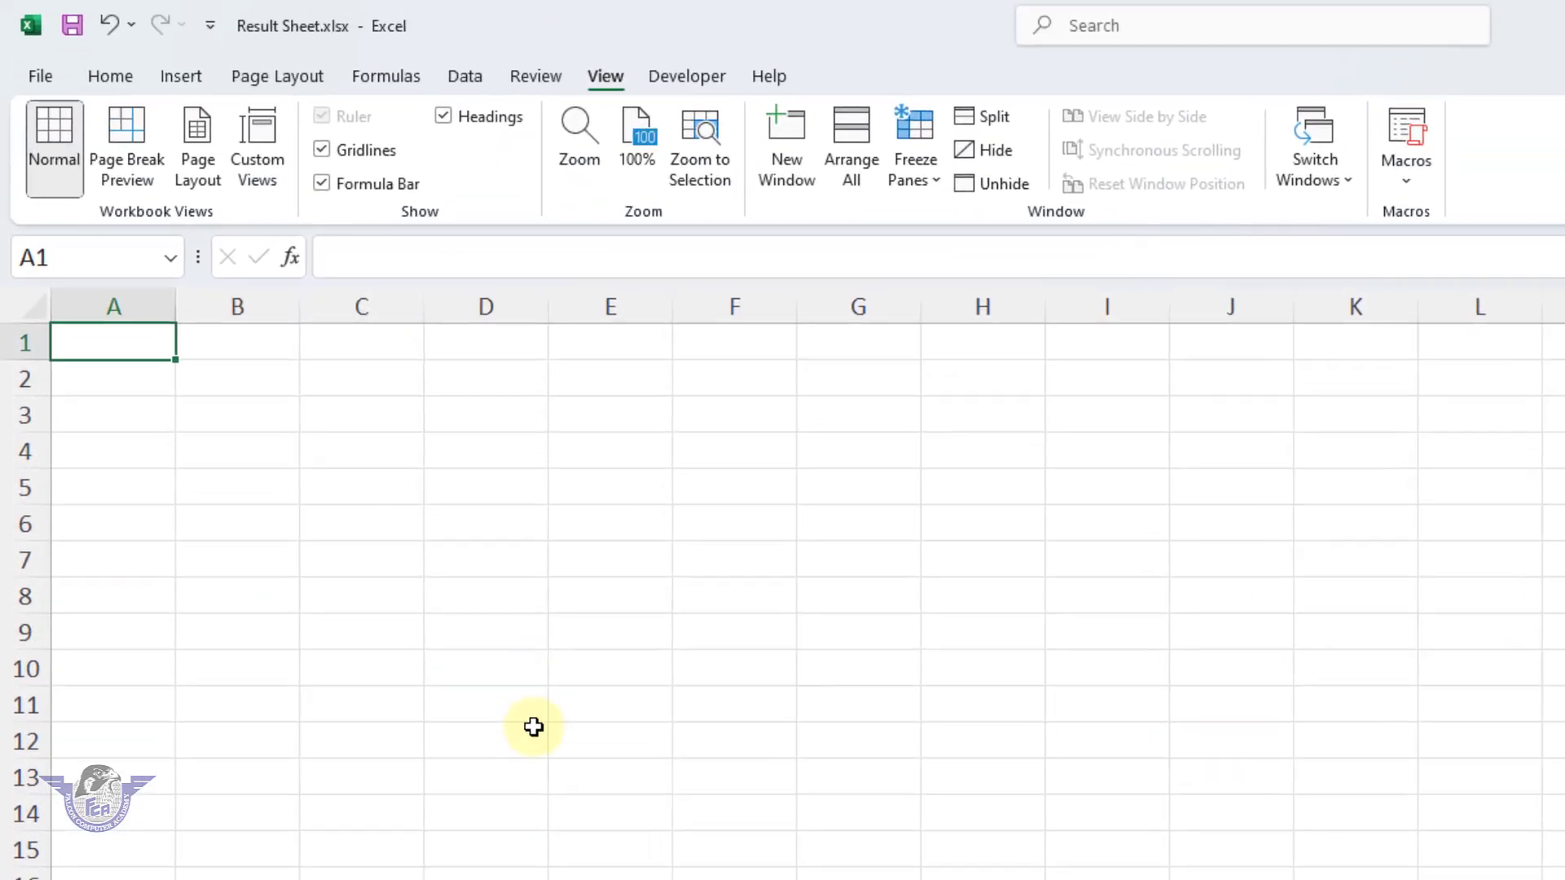
{"action": "left_click", "coordinate": [311, 88]}
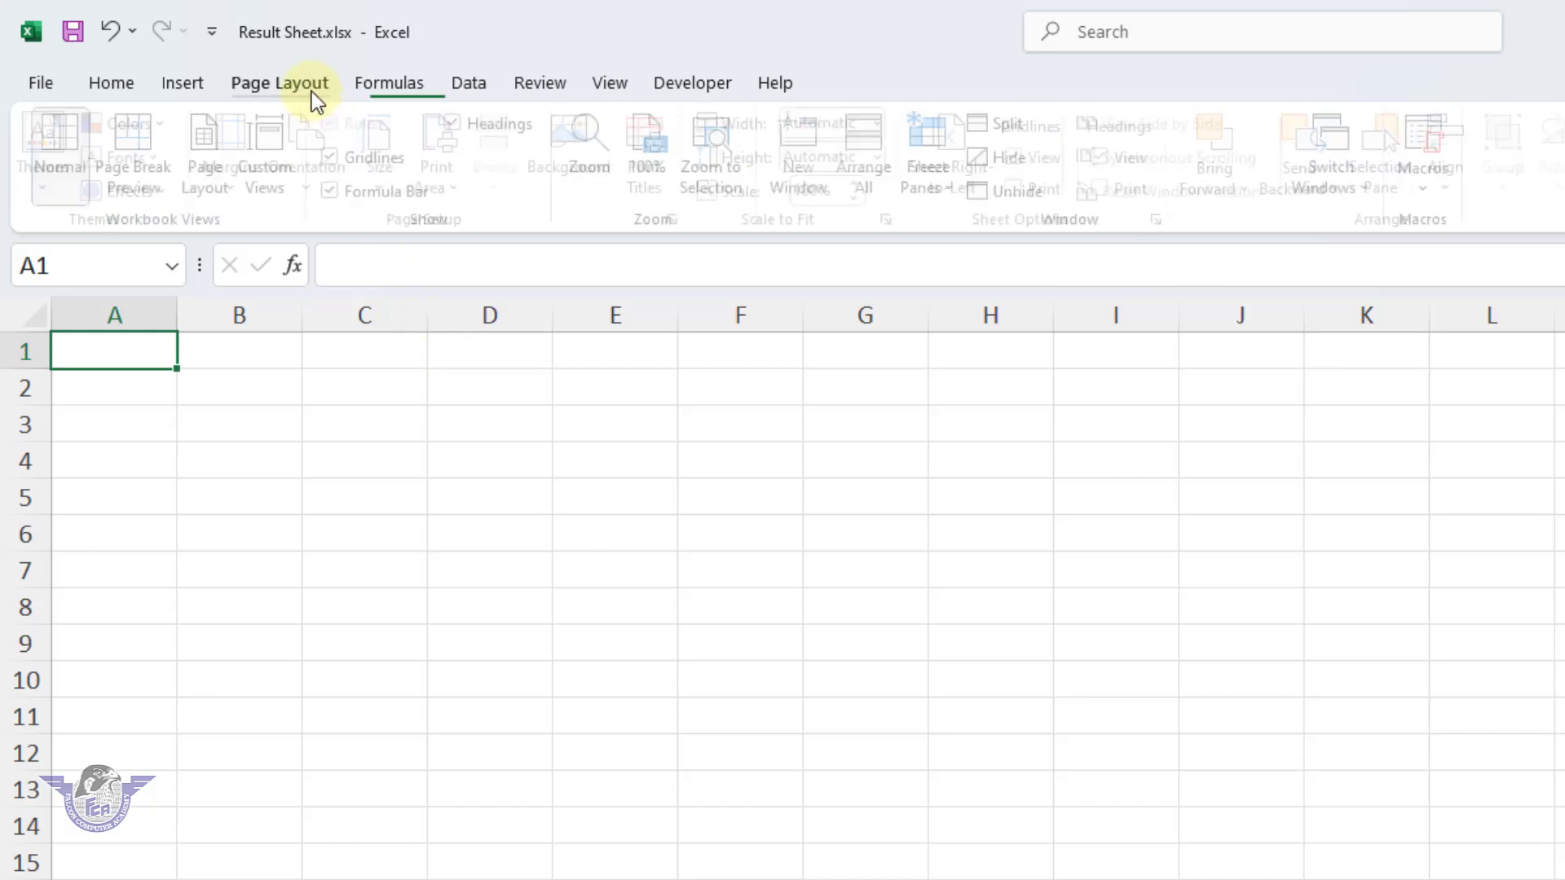
{"action": "left_click", "coordinate": [403, 194]}
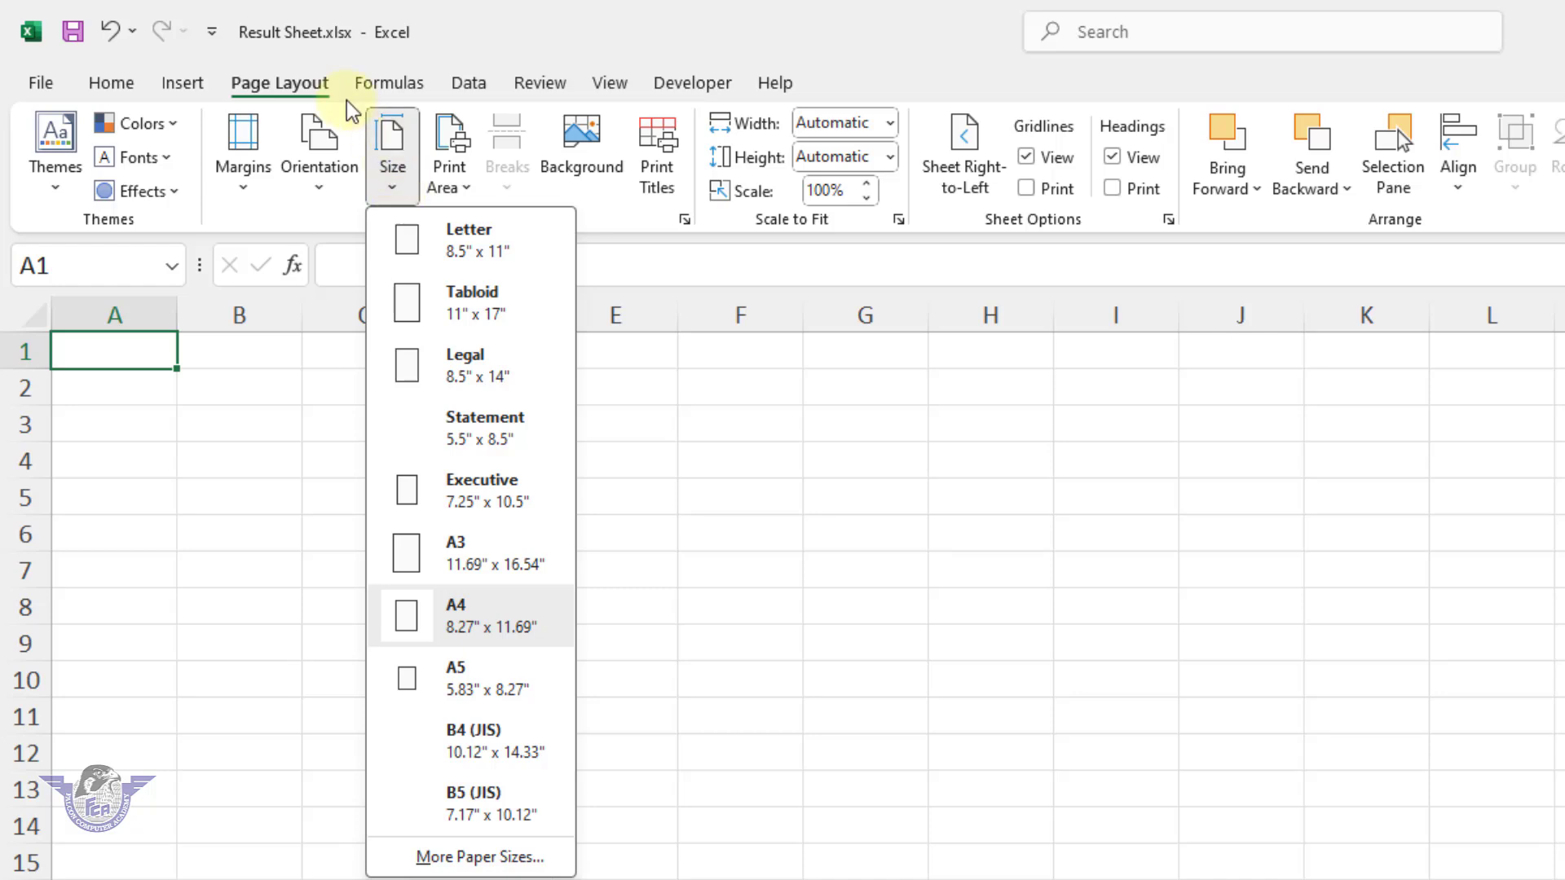
{"action": "left_click", "coordinate": [280, 91]}
{"action": "left_click", "coordinate": [394, 186]}
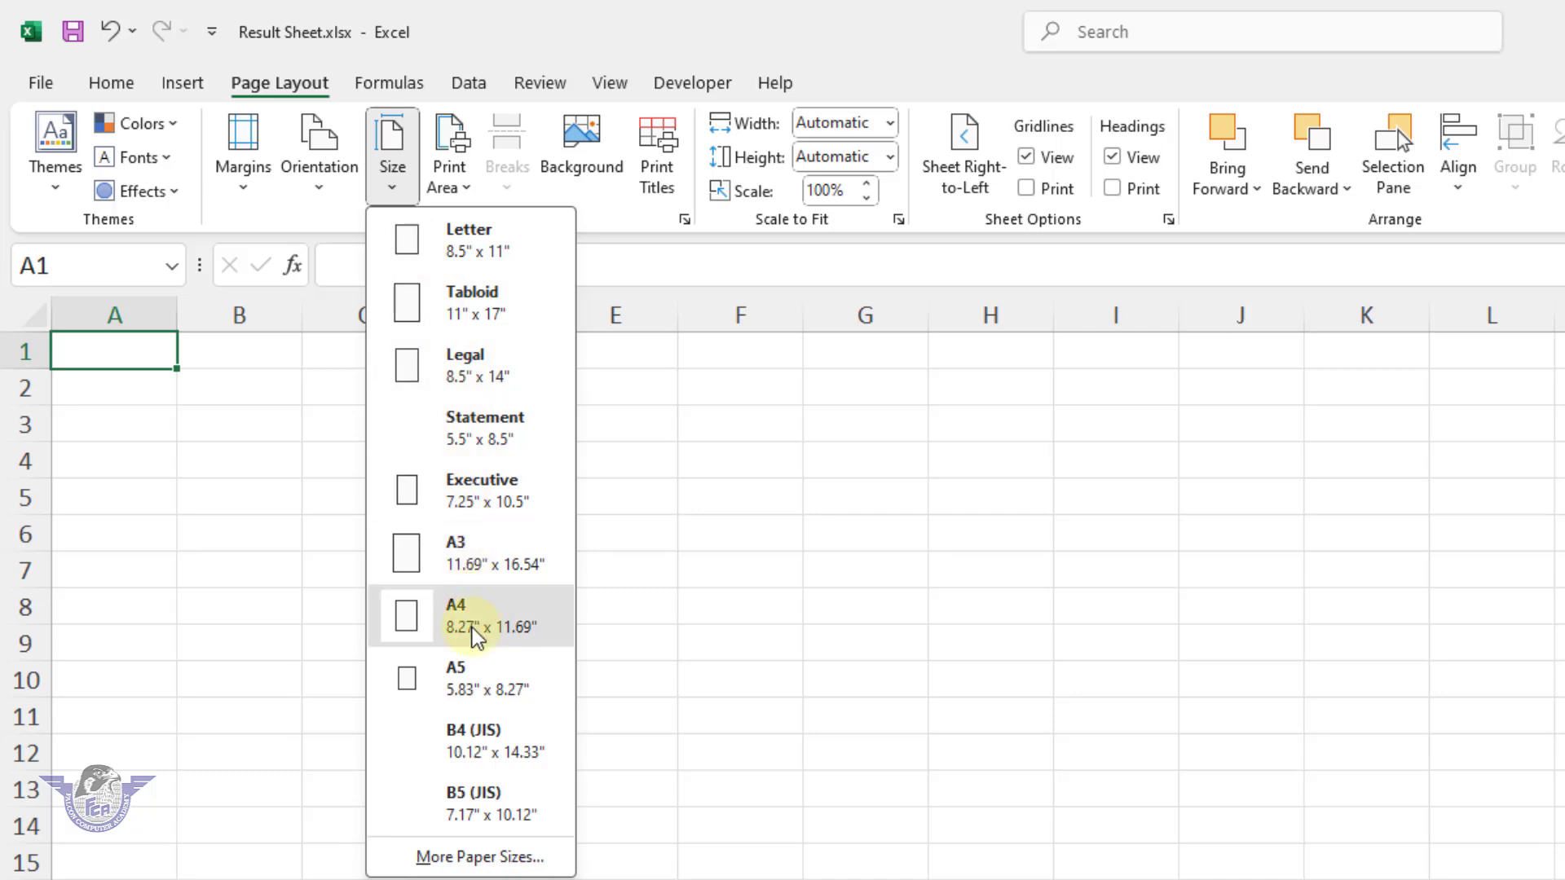
{"action": "left_click", "coordinate": [477, 634]}
- Set the sheet's page orientation to Landscape and apply the Normal margins
{"action": "left_click", "coordinate": [323, 189]}
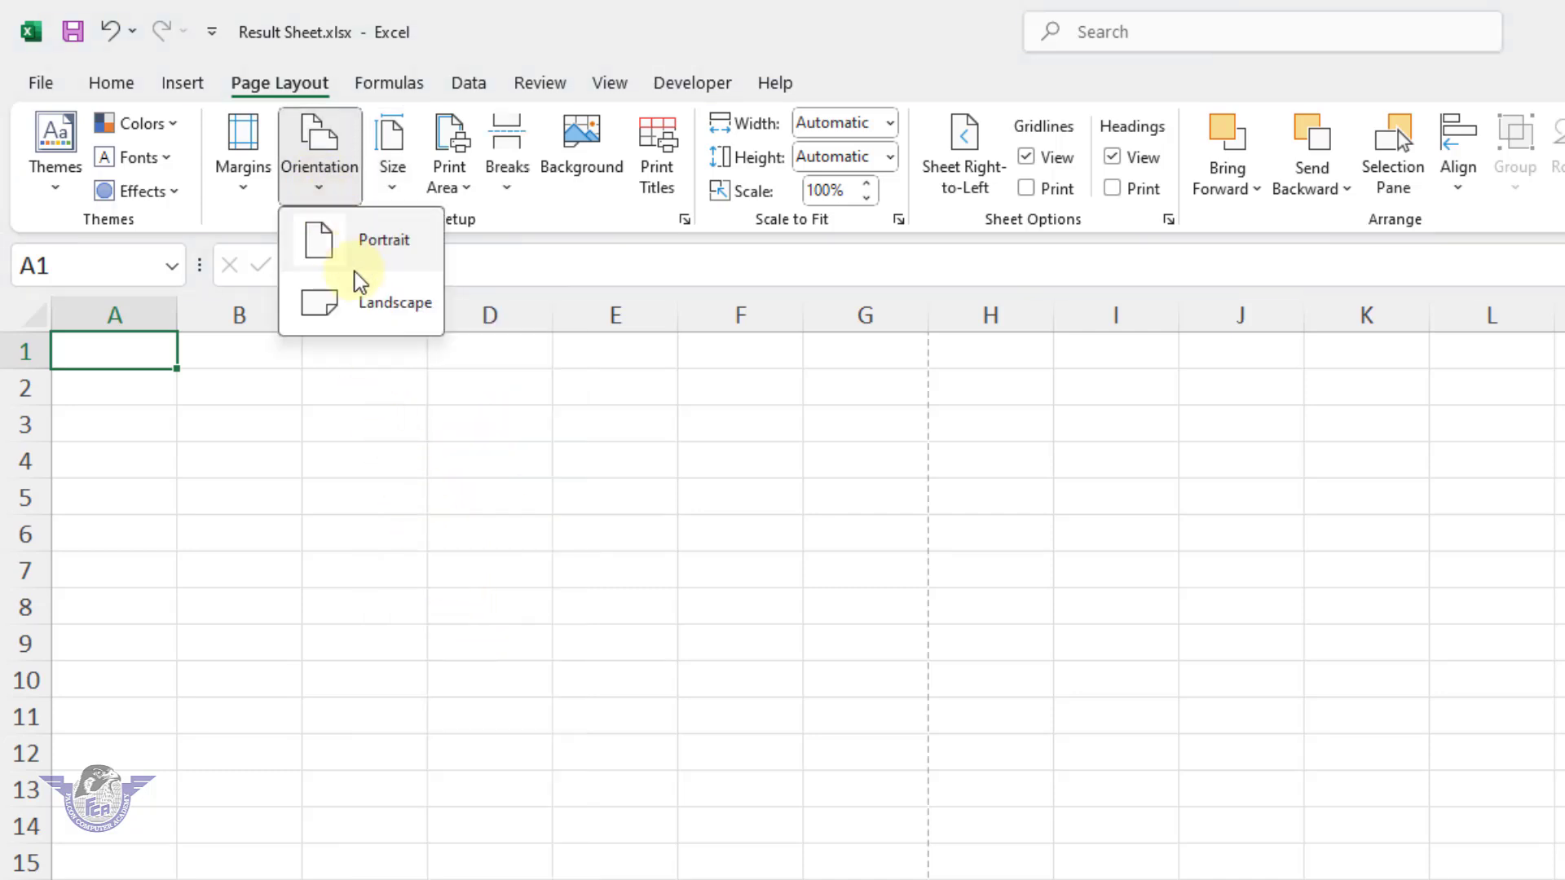
{"action": "left_click", "coordinate": [370, 305]}
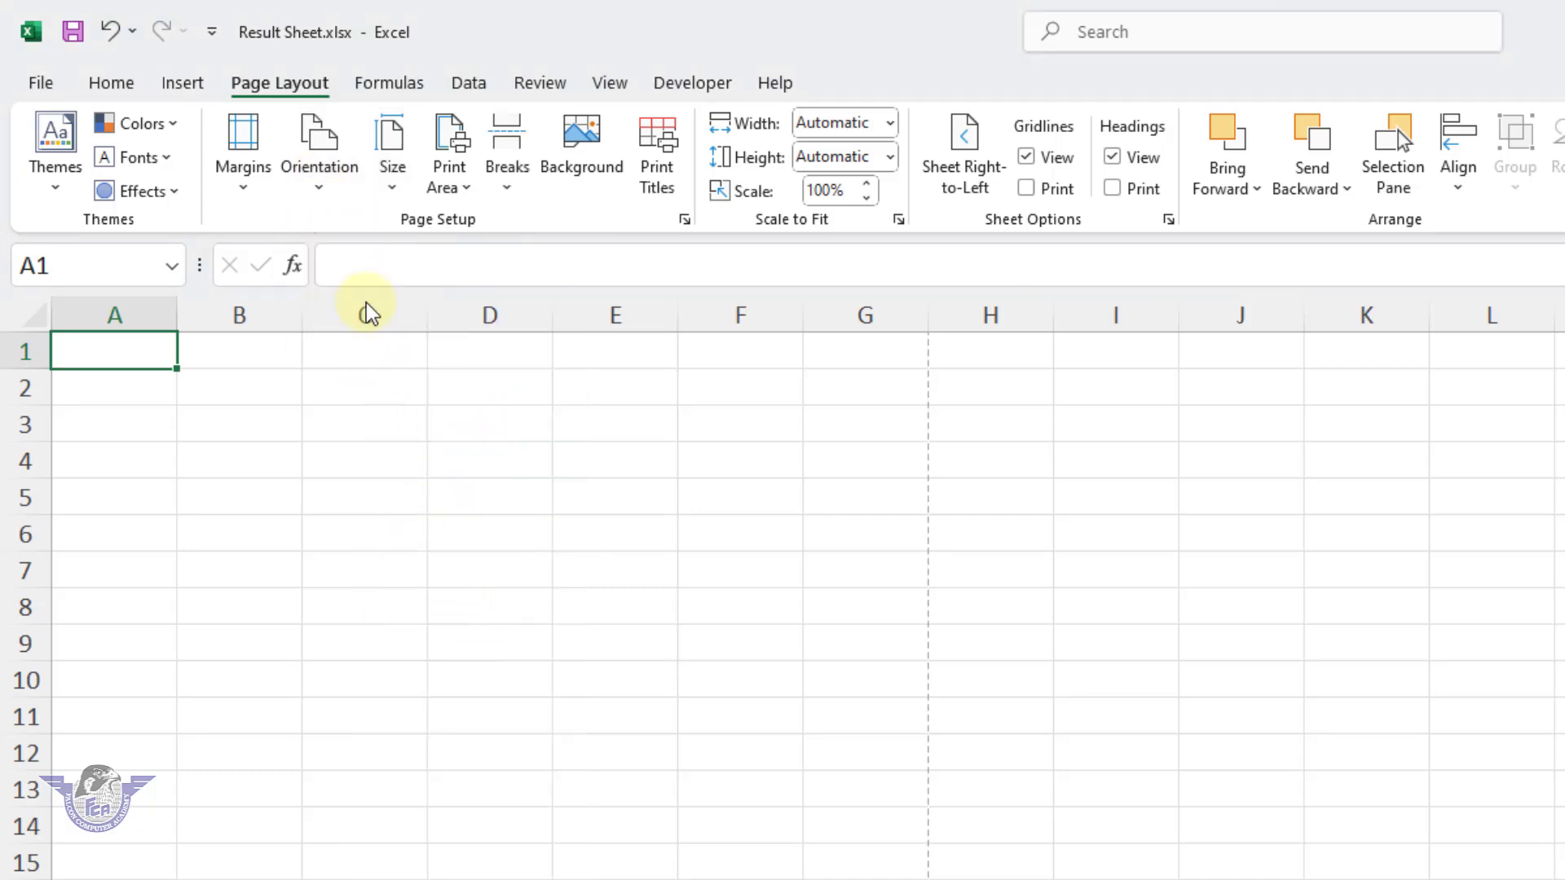
{"action": "left_click", "coordinate": [249, 194]}
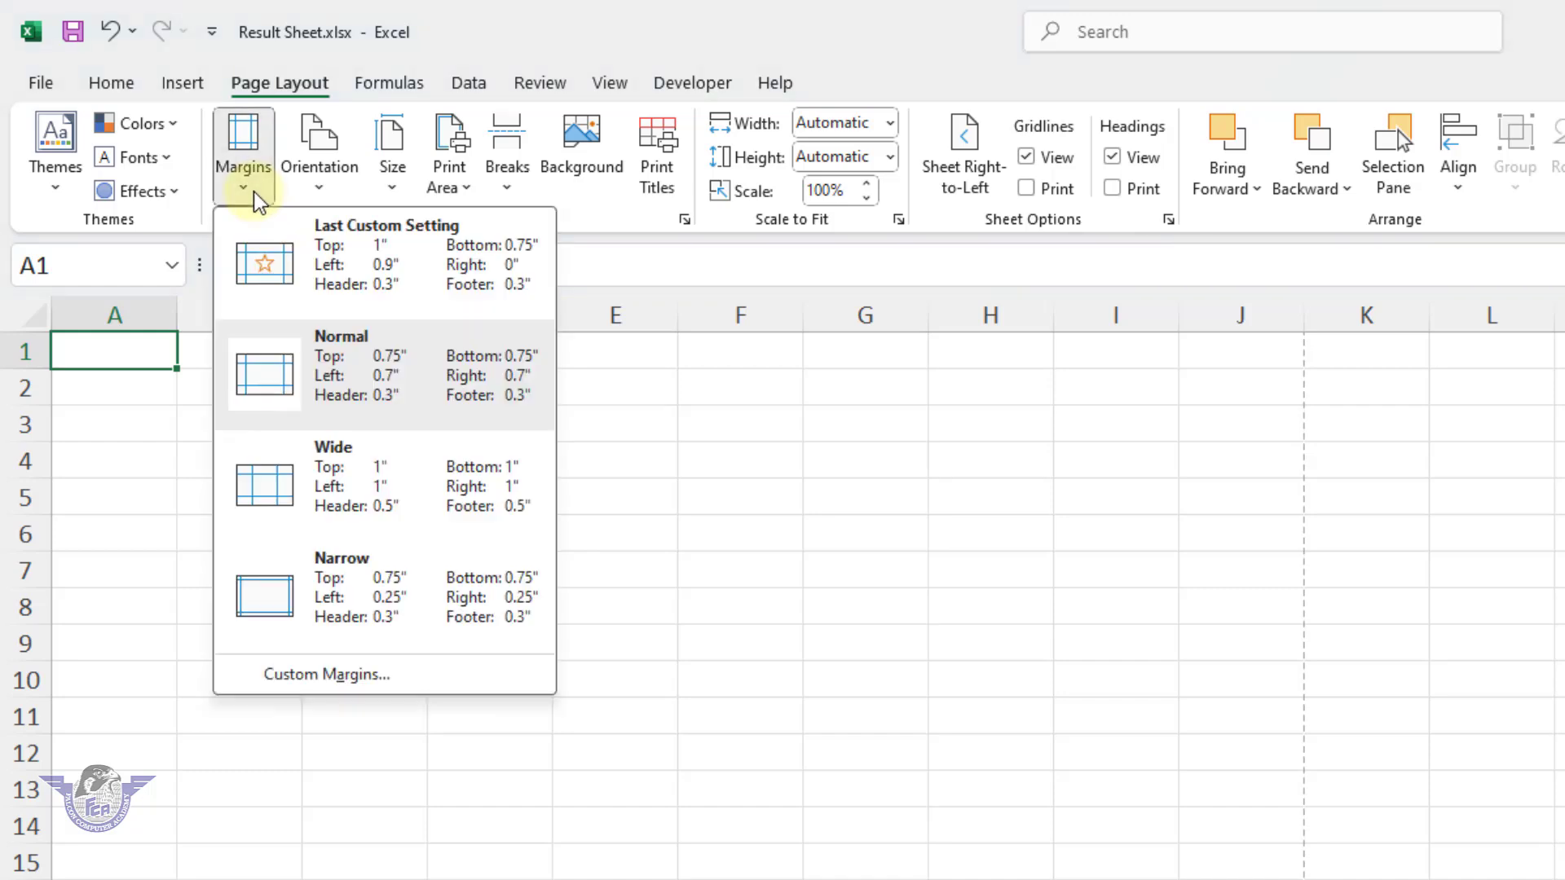
{"action": "left_click", "coordinate": [371, 381]}
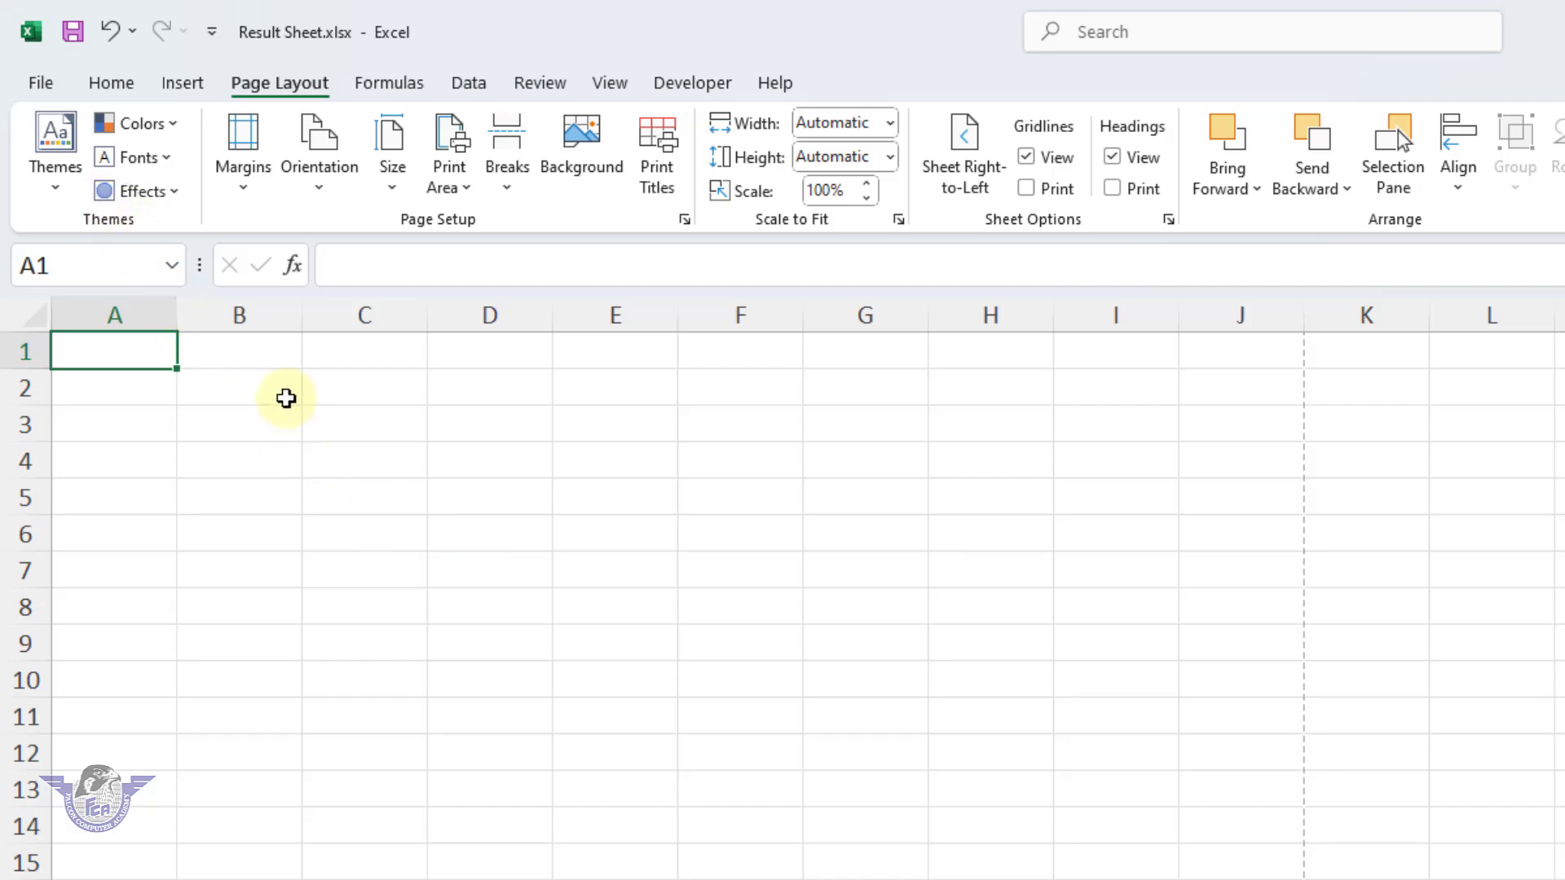
{"action": "left_click", "coordinate": [50, 86]}
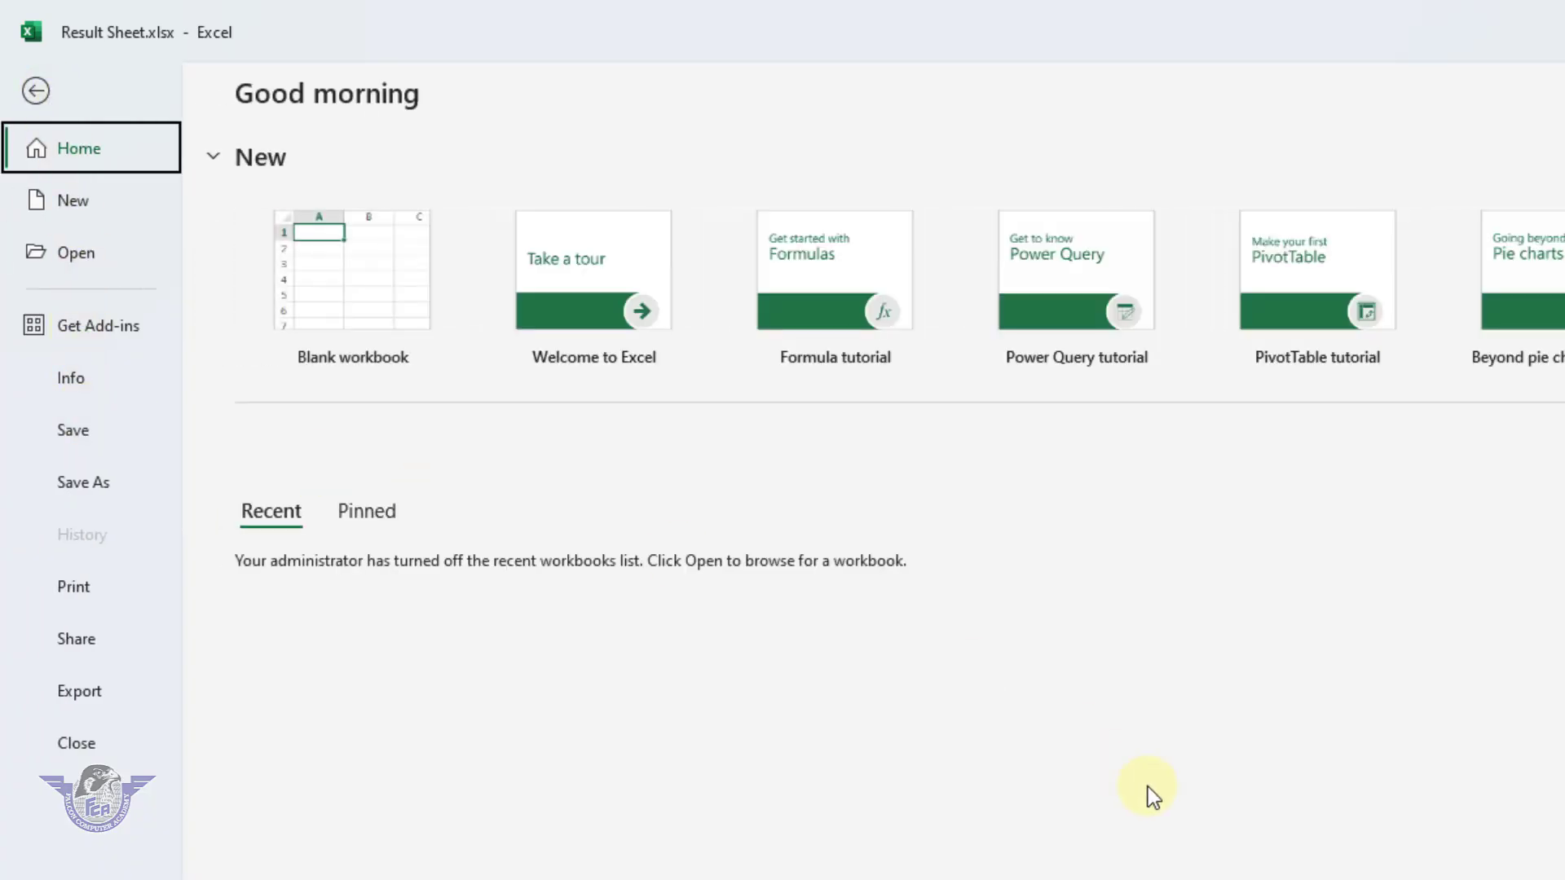
{"action": "key", "text": "Escape"}
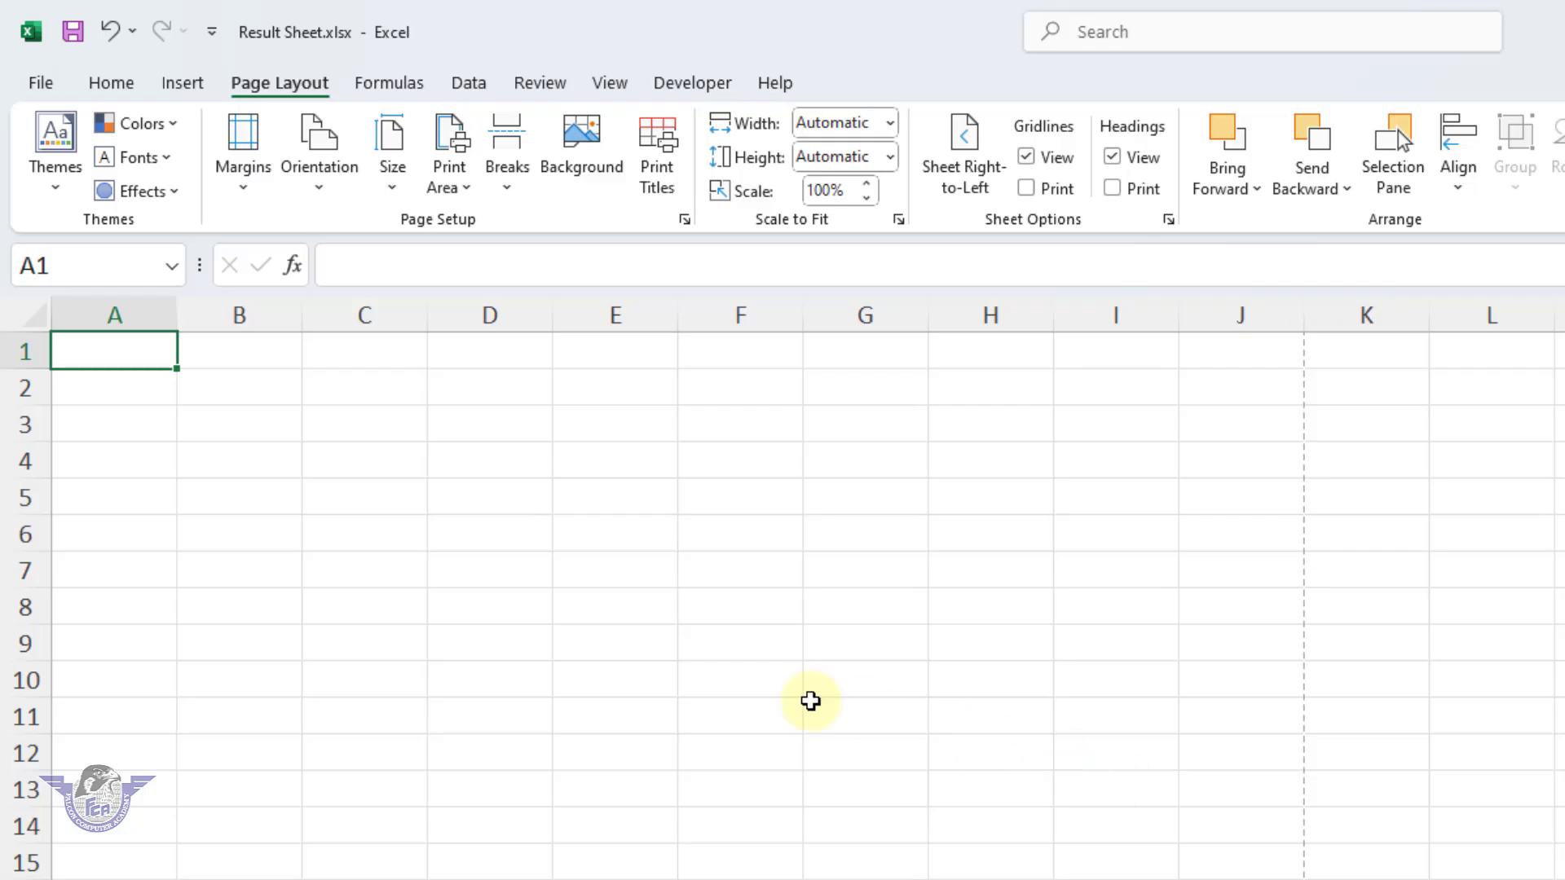
- Enter the title "Excel Work Sheet" in A8 and the subtitle "RYK School System" in A9
{"action": "left_click", "coordinate": [127, 609]}
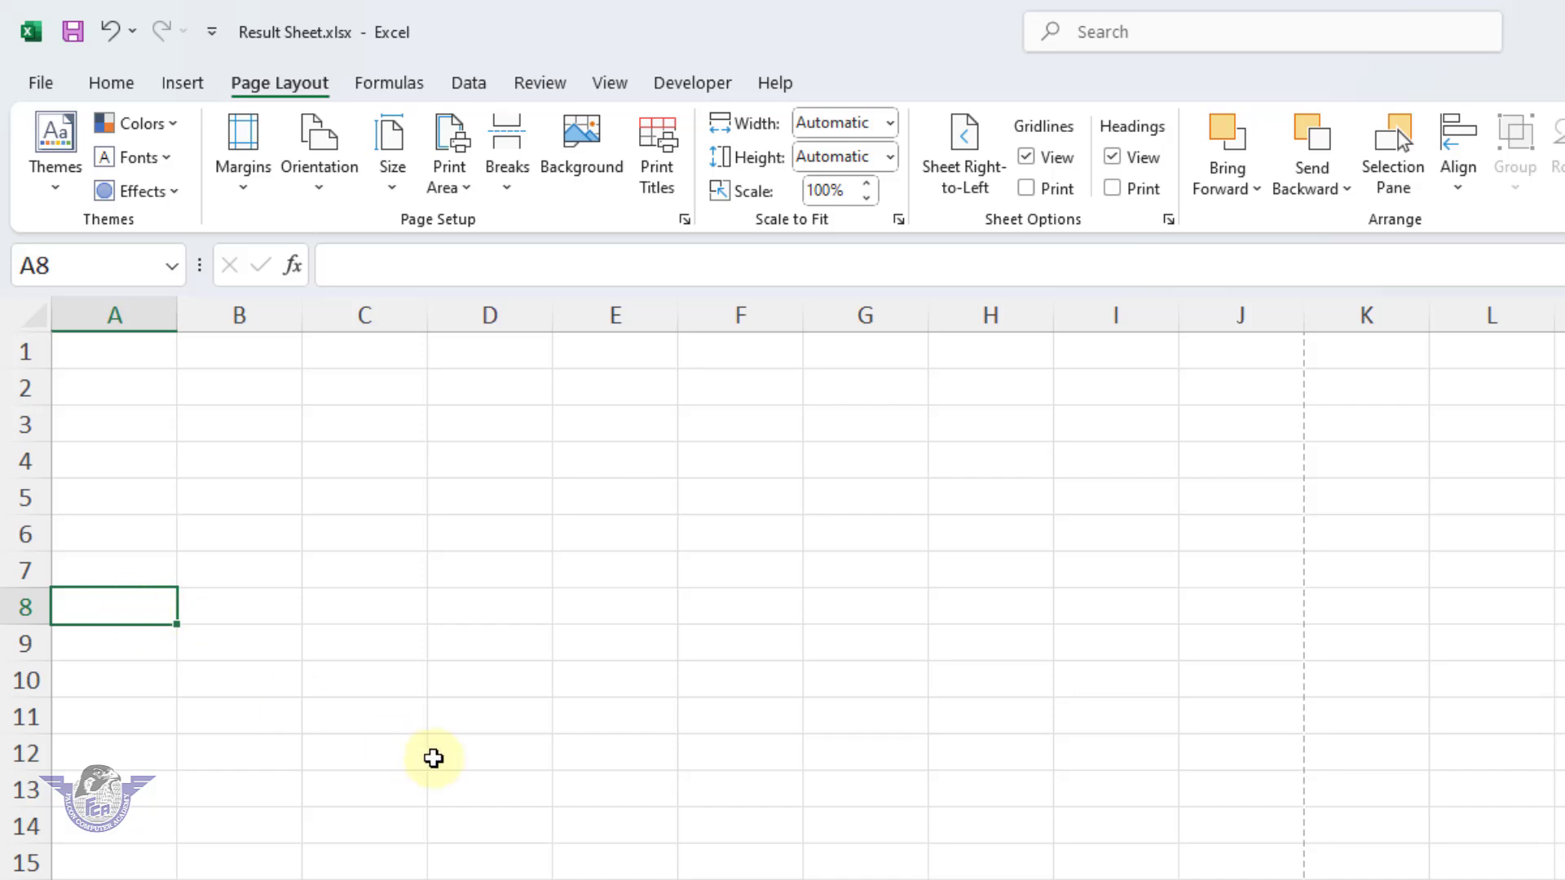
{"action": "type", "text": "Exce"}
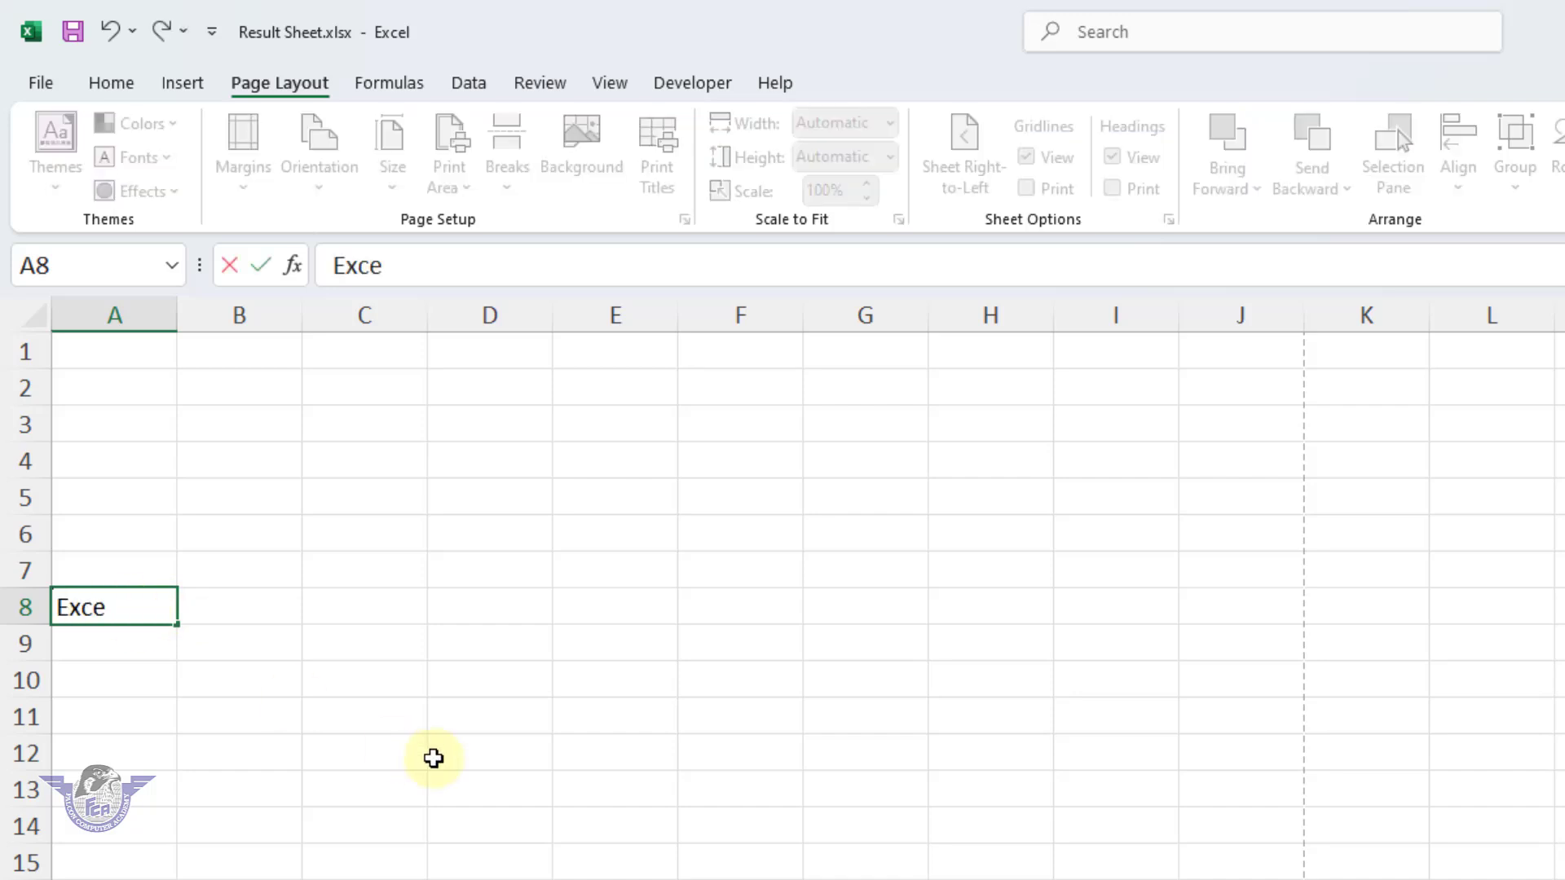
{"action": "type", "text": "l Work Sheet"}
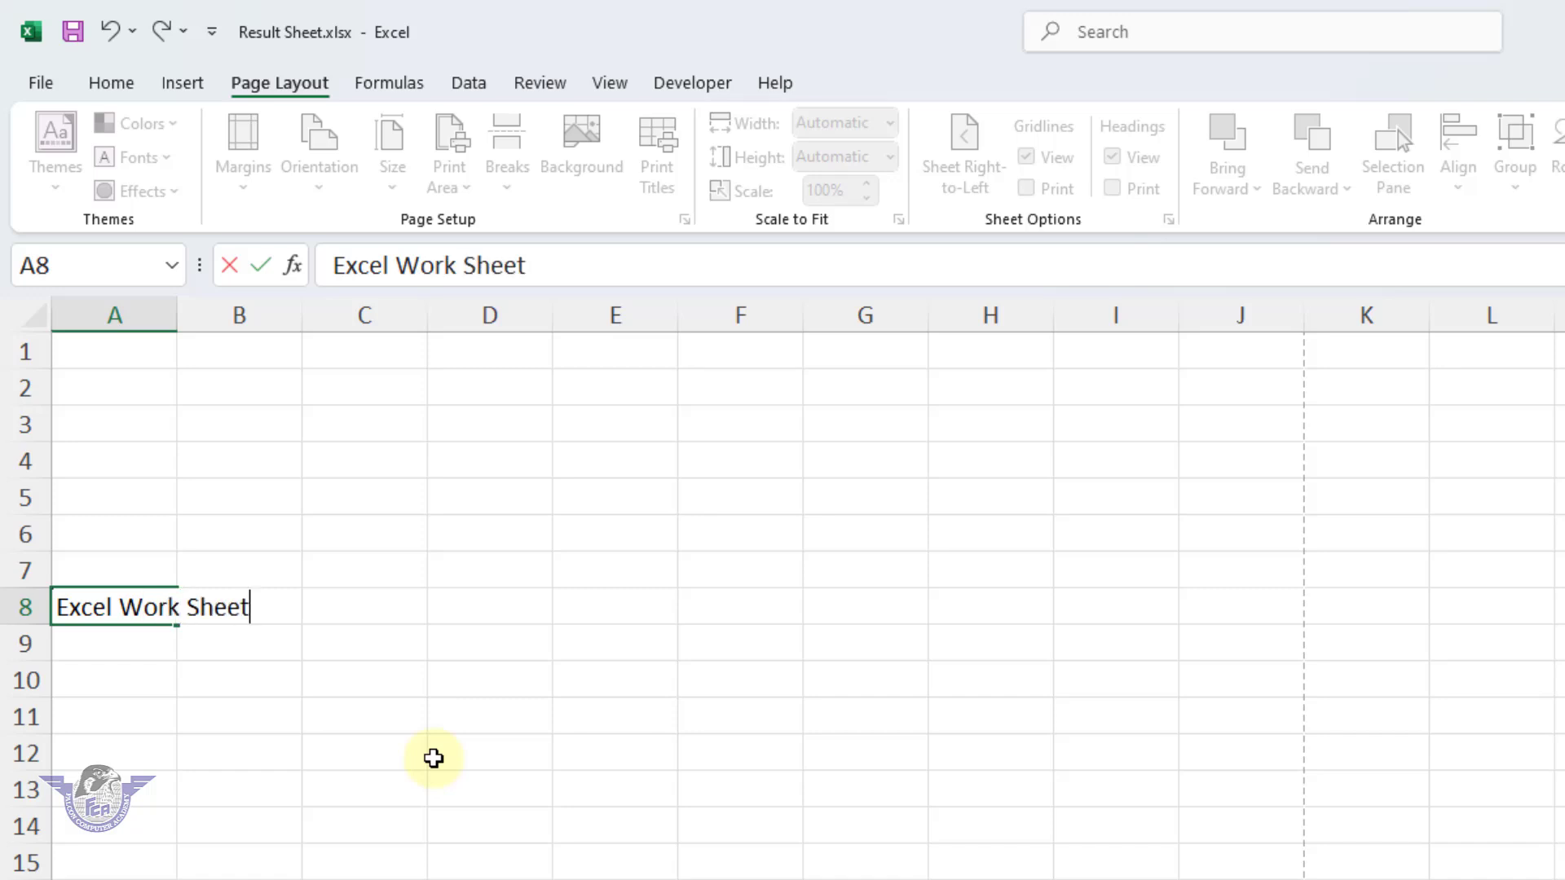
{"action": "key", "text": "Return"}
{"action": "type", "text": "RY"}
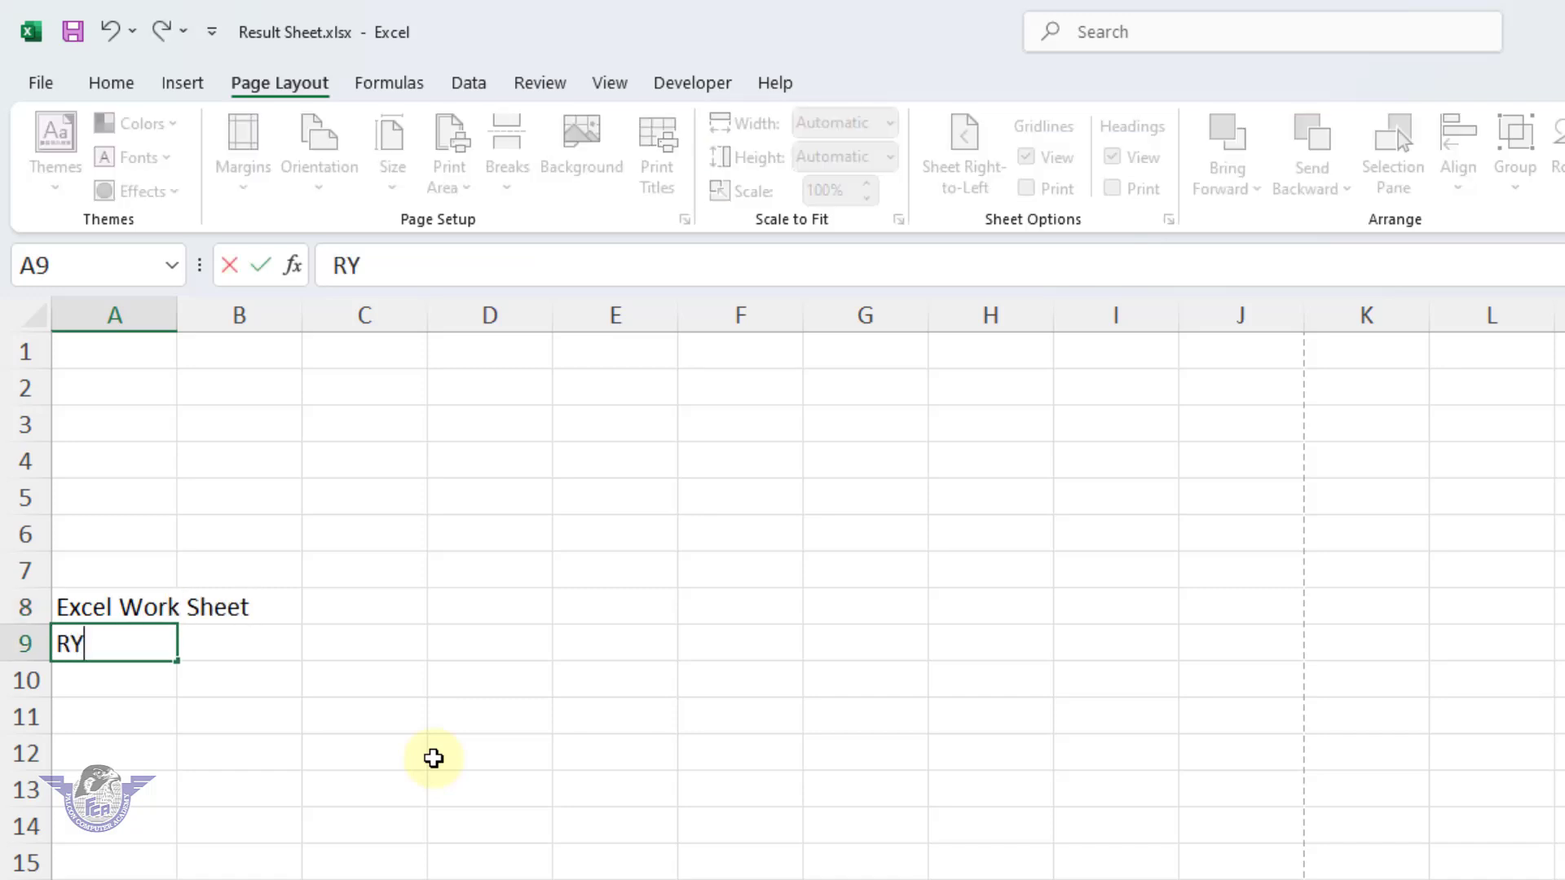
{"action": "type", "text": "K School"}
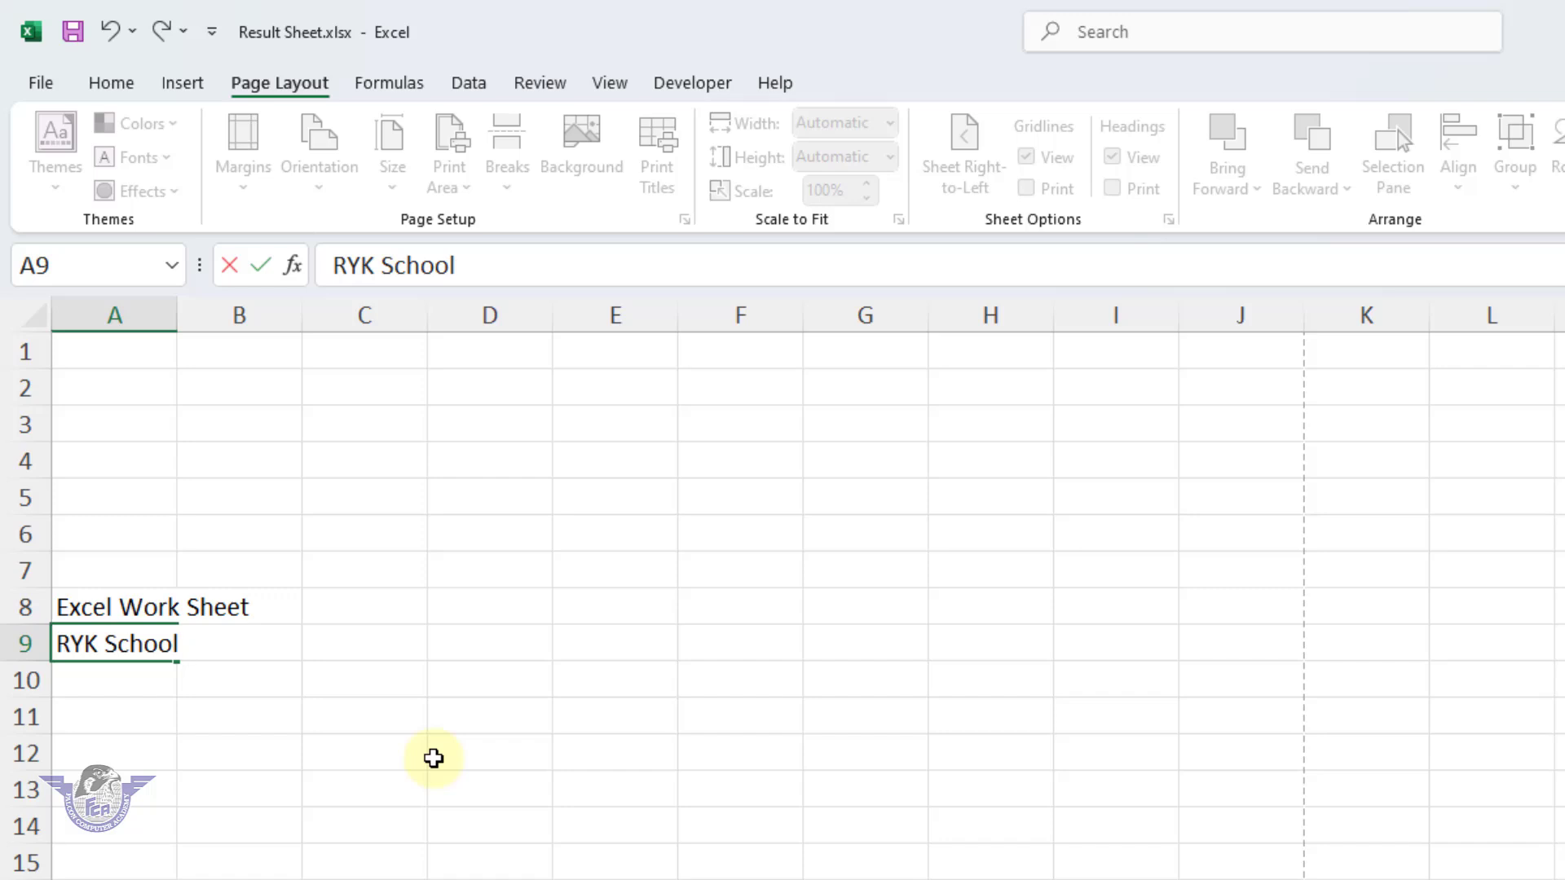
{"action": "type", "text": "System"}
{"action": "key", "text": "Return"}
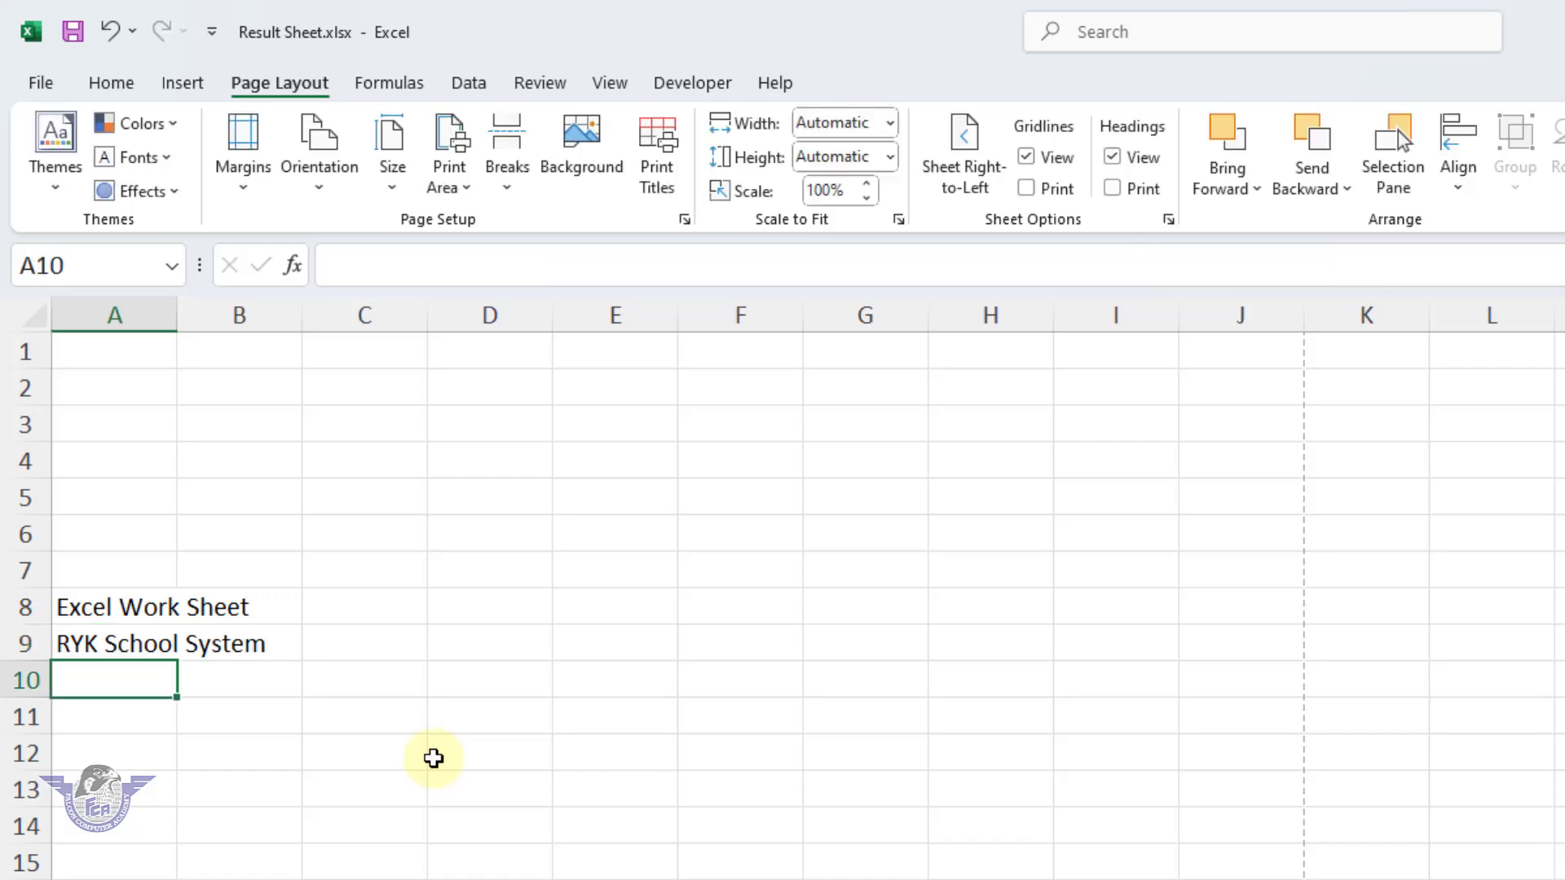
- Enter the column headings "Roll No" in A10 and "Name" in B10
{"action": "type", "text": "Roll No"}
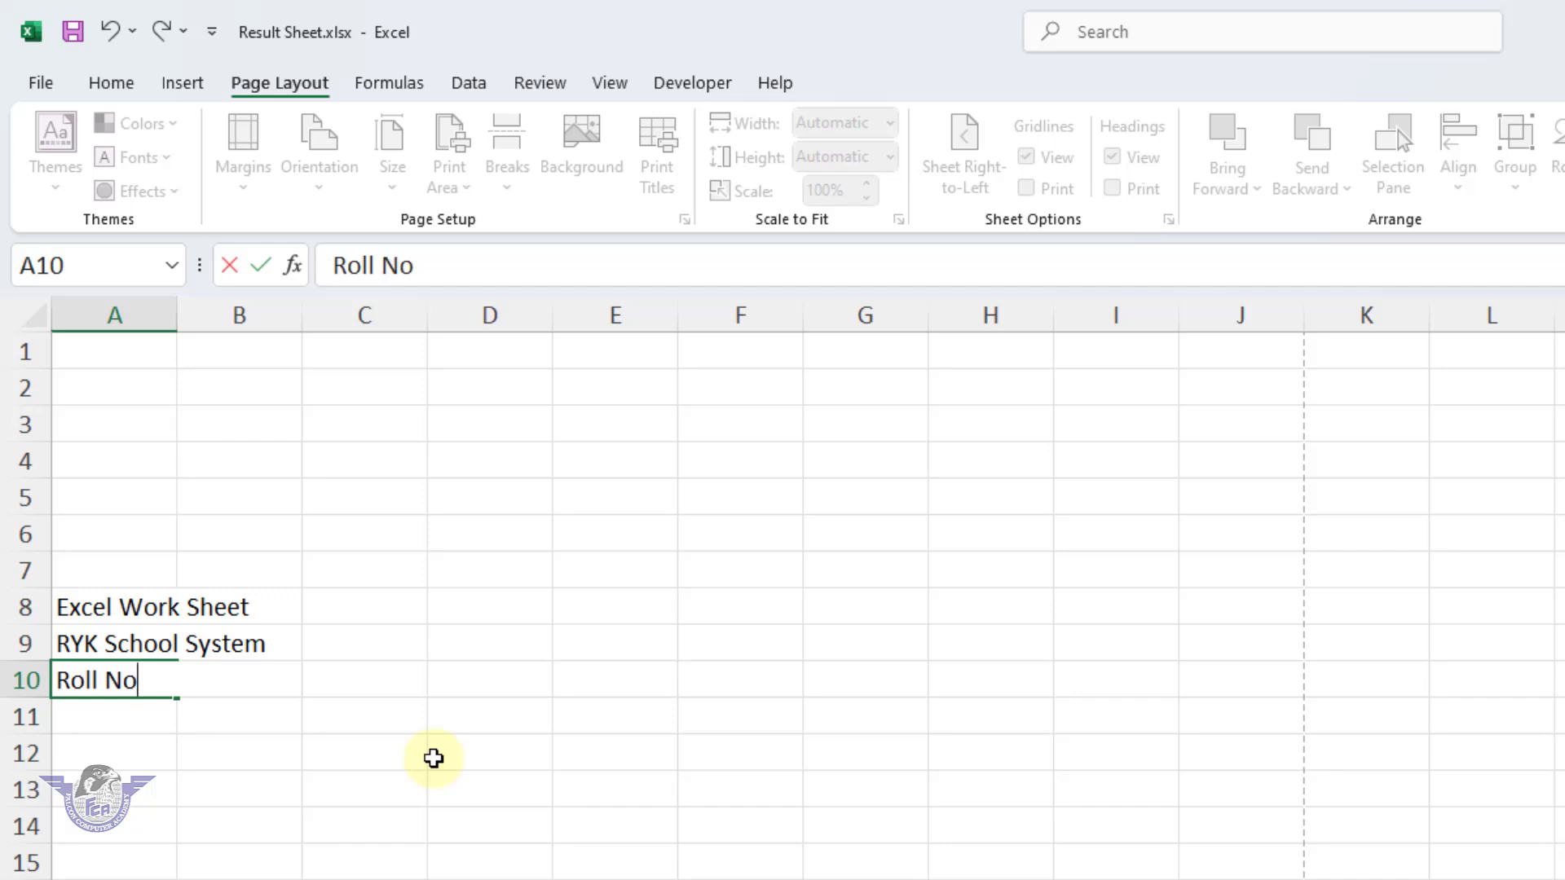
{"action": "key", "text": "Tab"}
{"action": "type", "text": "name"}
{"action": "key", "text": "BackSpace"}
{"action": "key", "text": "BackSpace"}
{"action": "key", "text": "BackSpace"}
{"action": "key", "text": "BackSpace"}
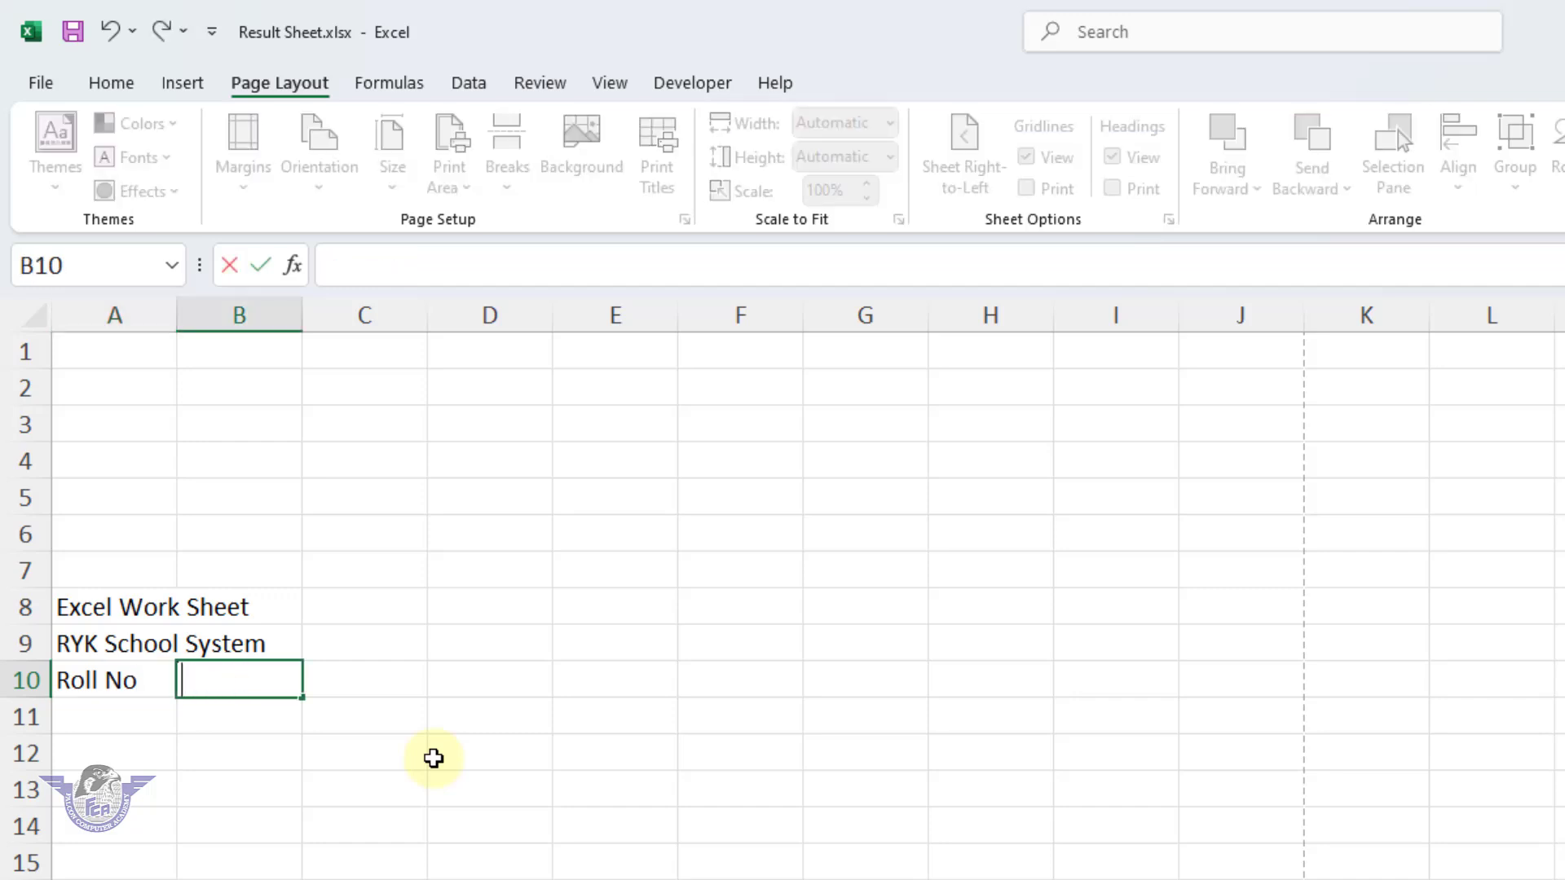
{"action": "type", "text": "Name"}
{"action": "key", "text": "Tab"}
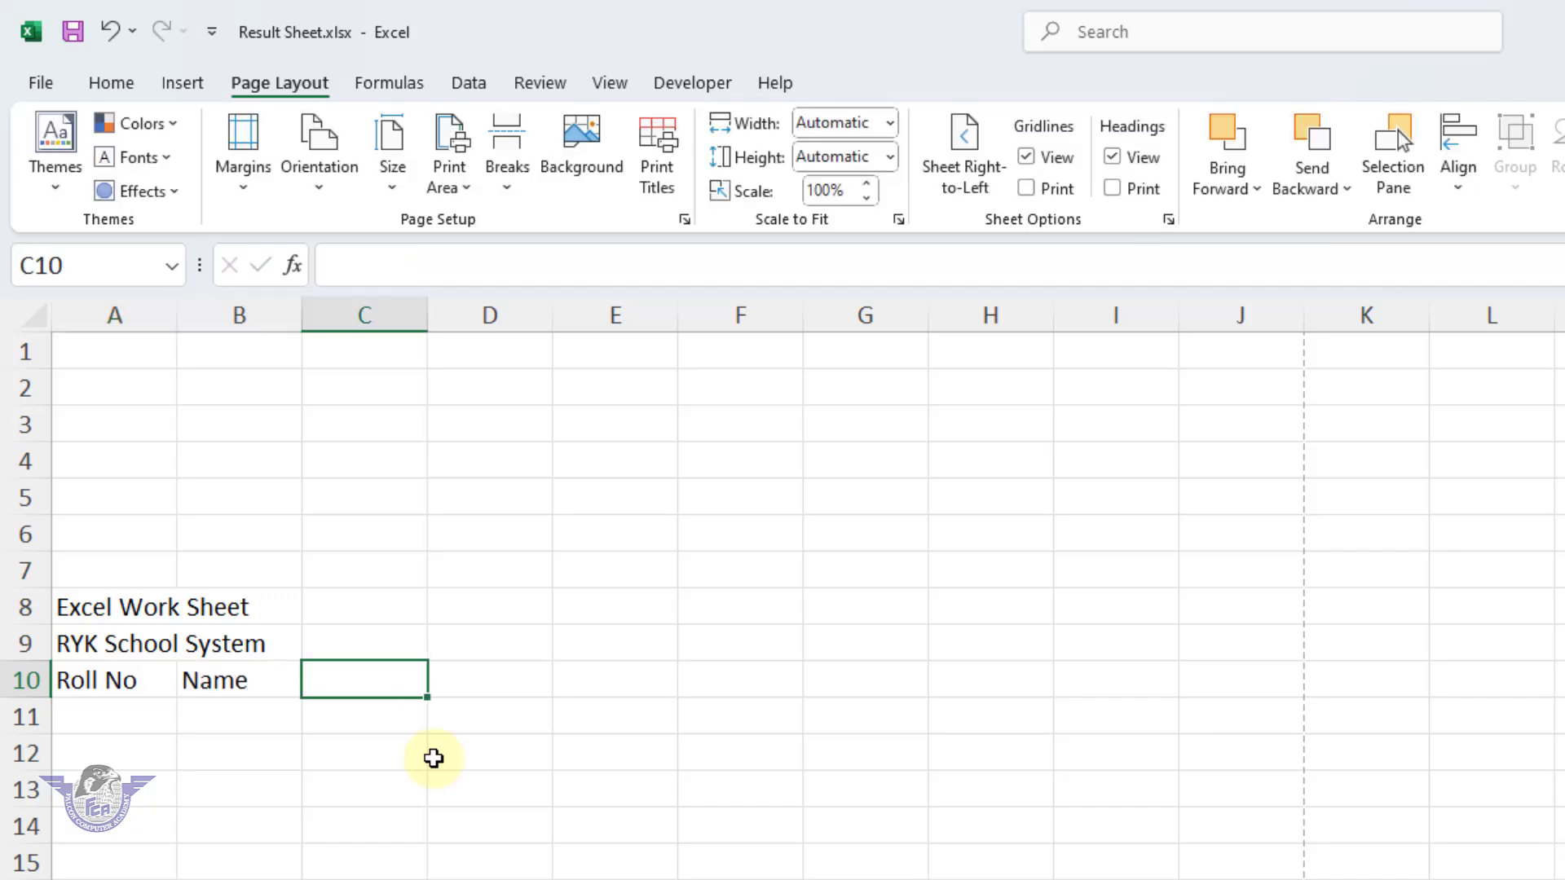
- Add the subject headings "English", "Math" and "Comp" in cells C10 to E10
{"action": "type", "text": "Englis"}
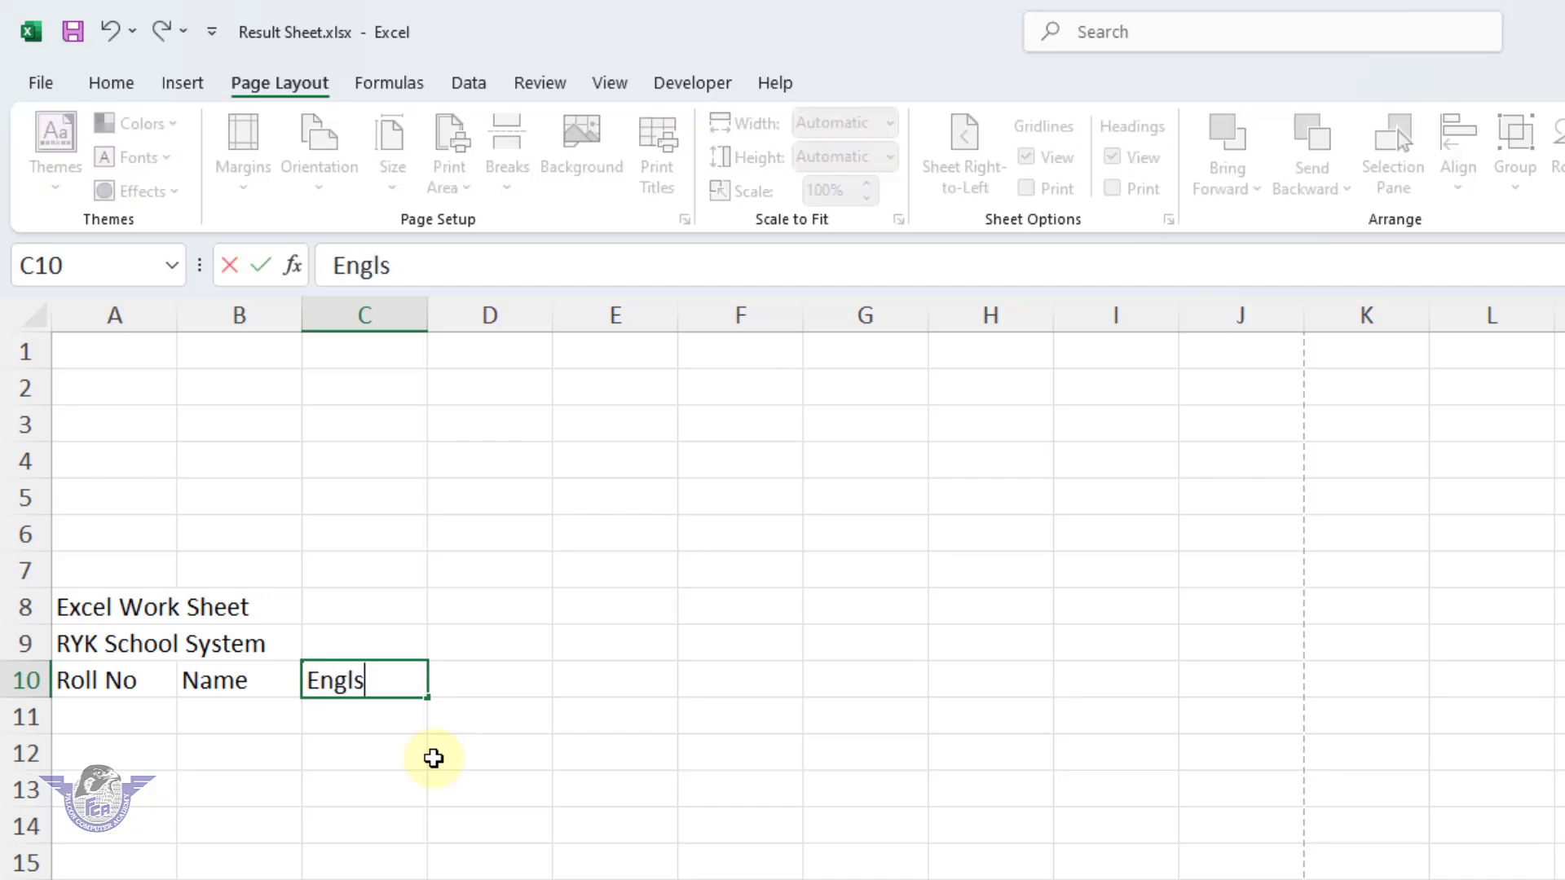
{"action": "key", "text": "BackSpace"}
{"action": "key", "text": "BackSpace"}
{"action": "type", "text": "ish"}
{"action": "key", "text": "Tab"}
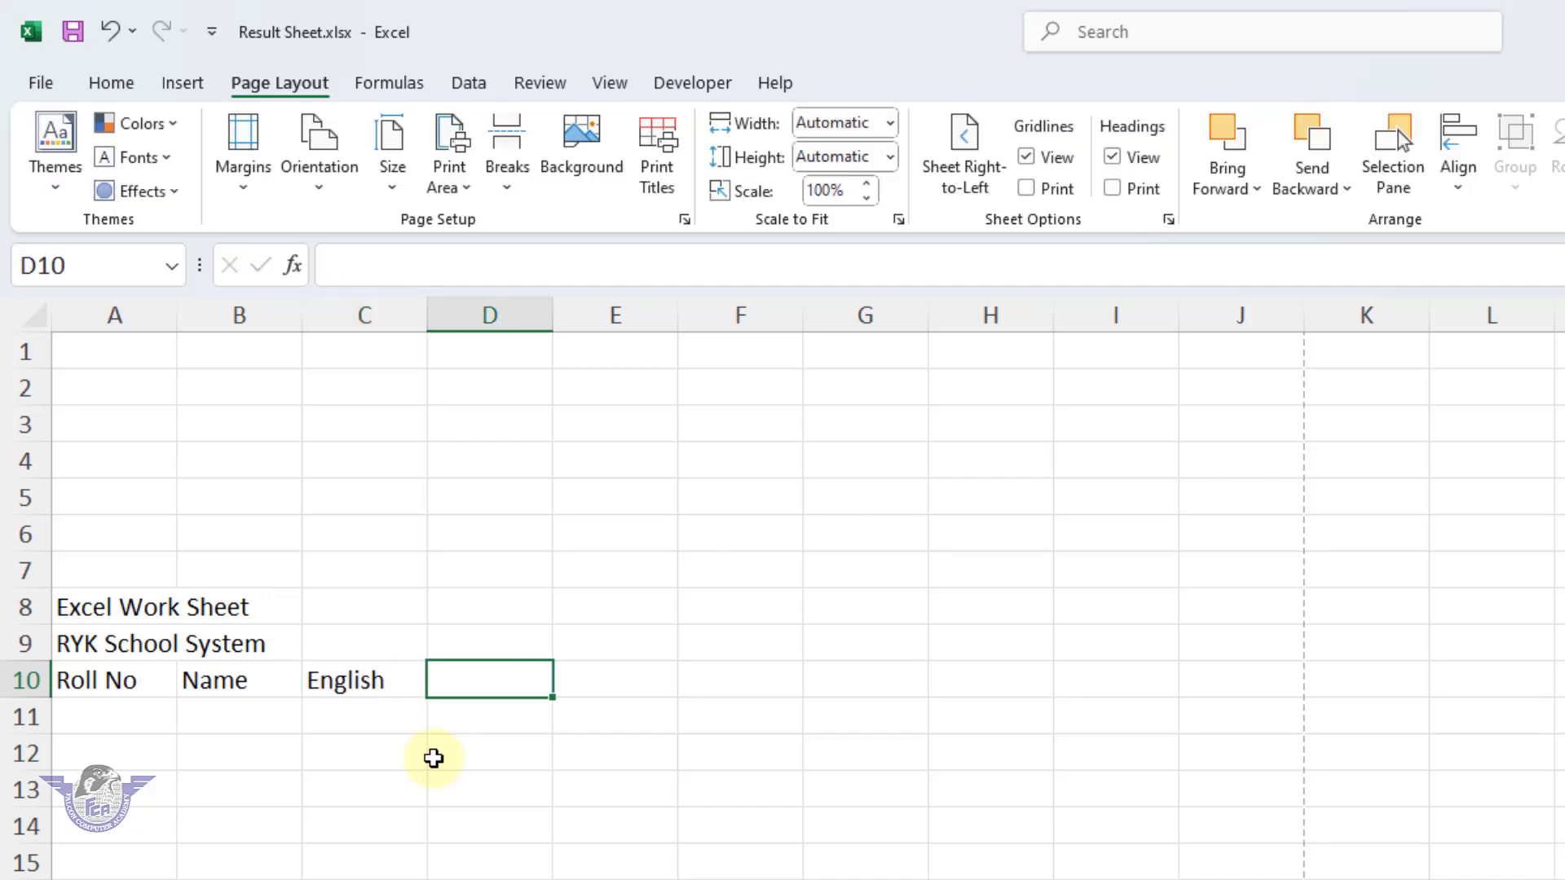
{"action": "type", "text": "Ma"}
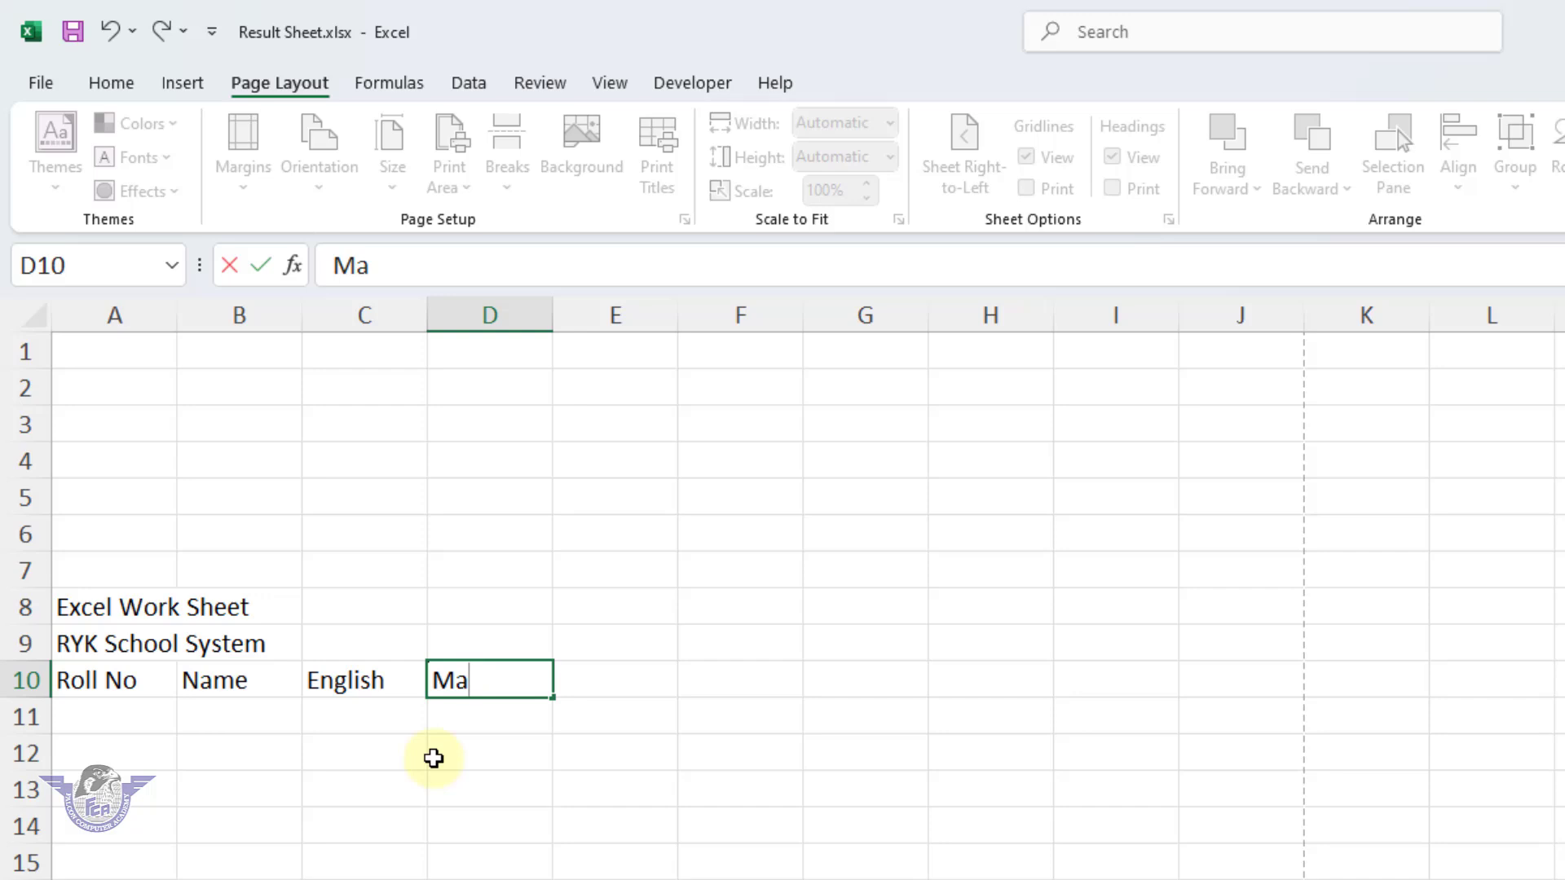
{"action": "type", "text": "th"}
{"action": "key", "text": "Tab"}
{"action": "type", "text": "Comp"}
{"action": "key", "text": "Tab"}
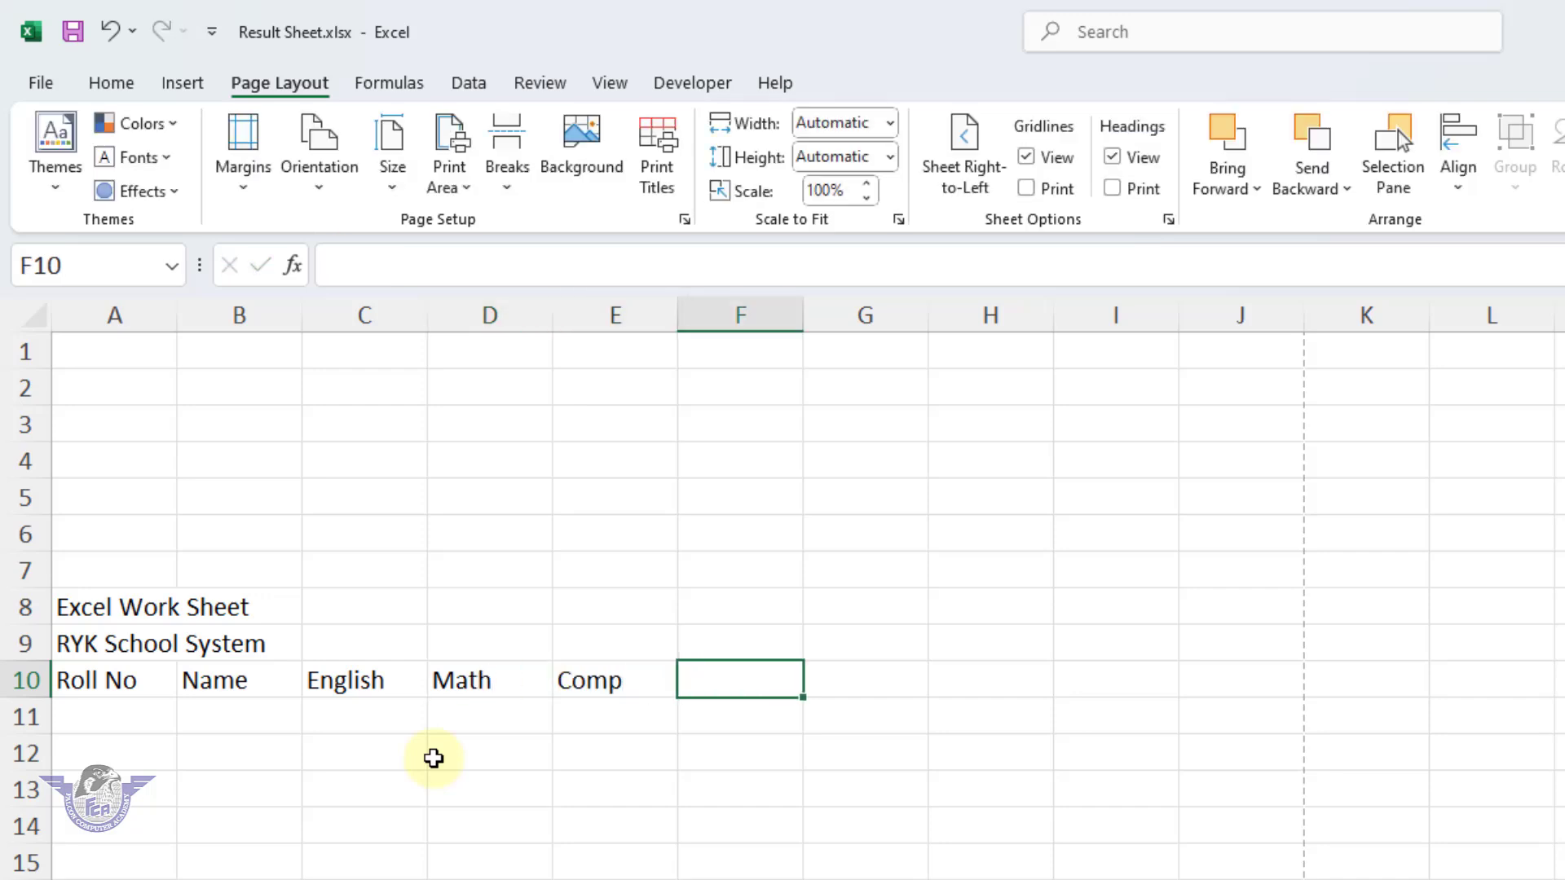
- Continue the heading row with "Phy", "Urdu", "S.S.T" and "Total Marks" in cells F10 to I10
{"action": "type", "text": "Phy"}
{"action": "key", "text": "Tab"}
{"action": "type", "text": "Urdu"}
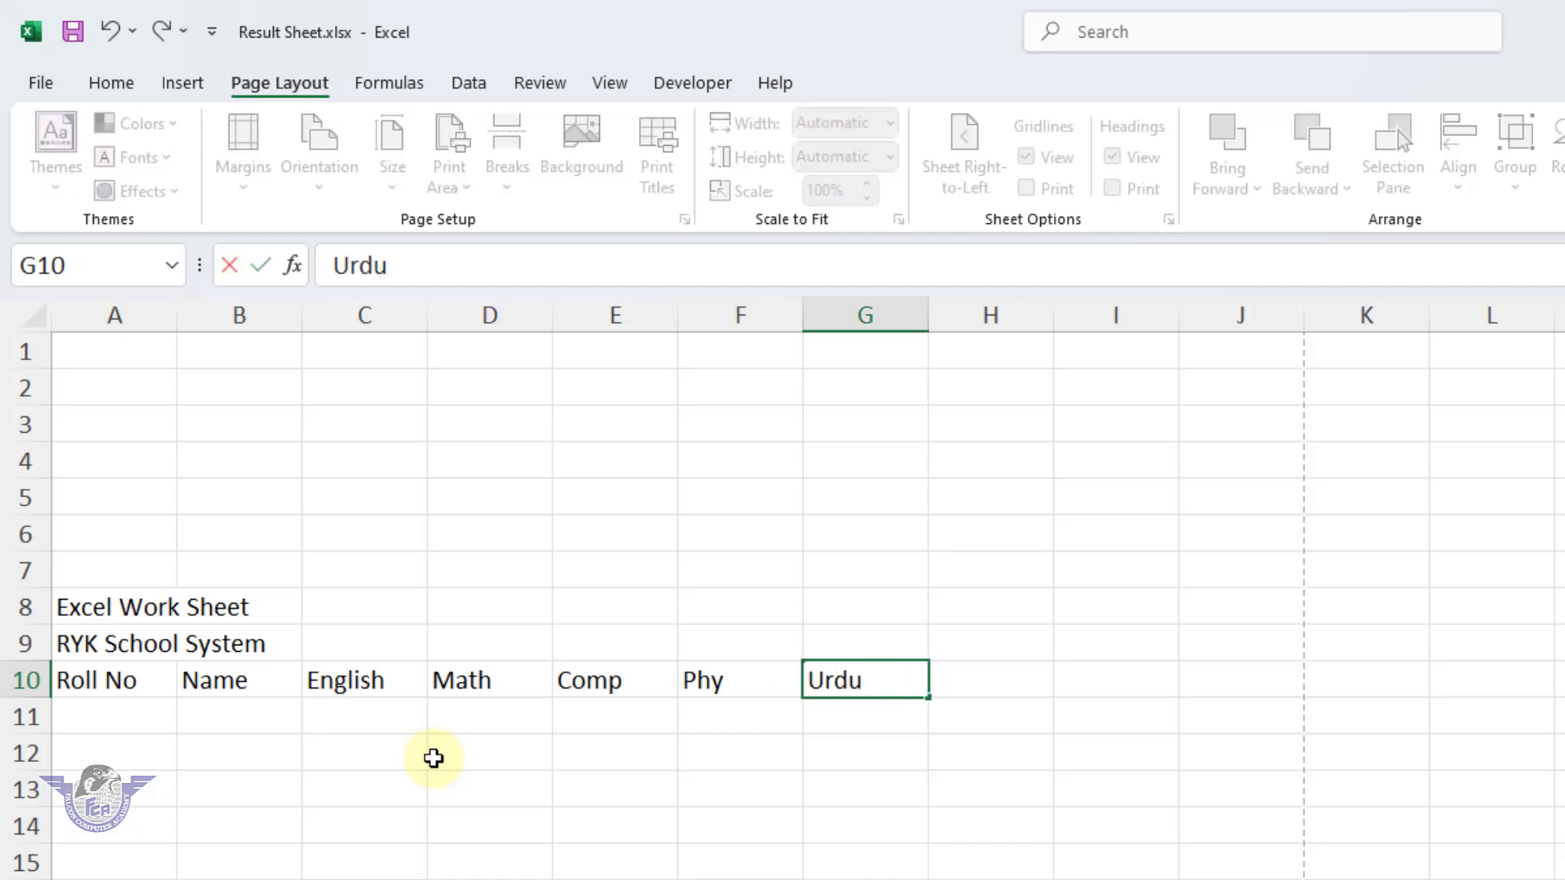
{"action": "key", "text": "Tab"}
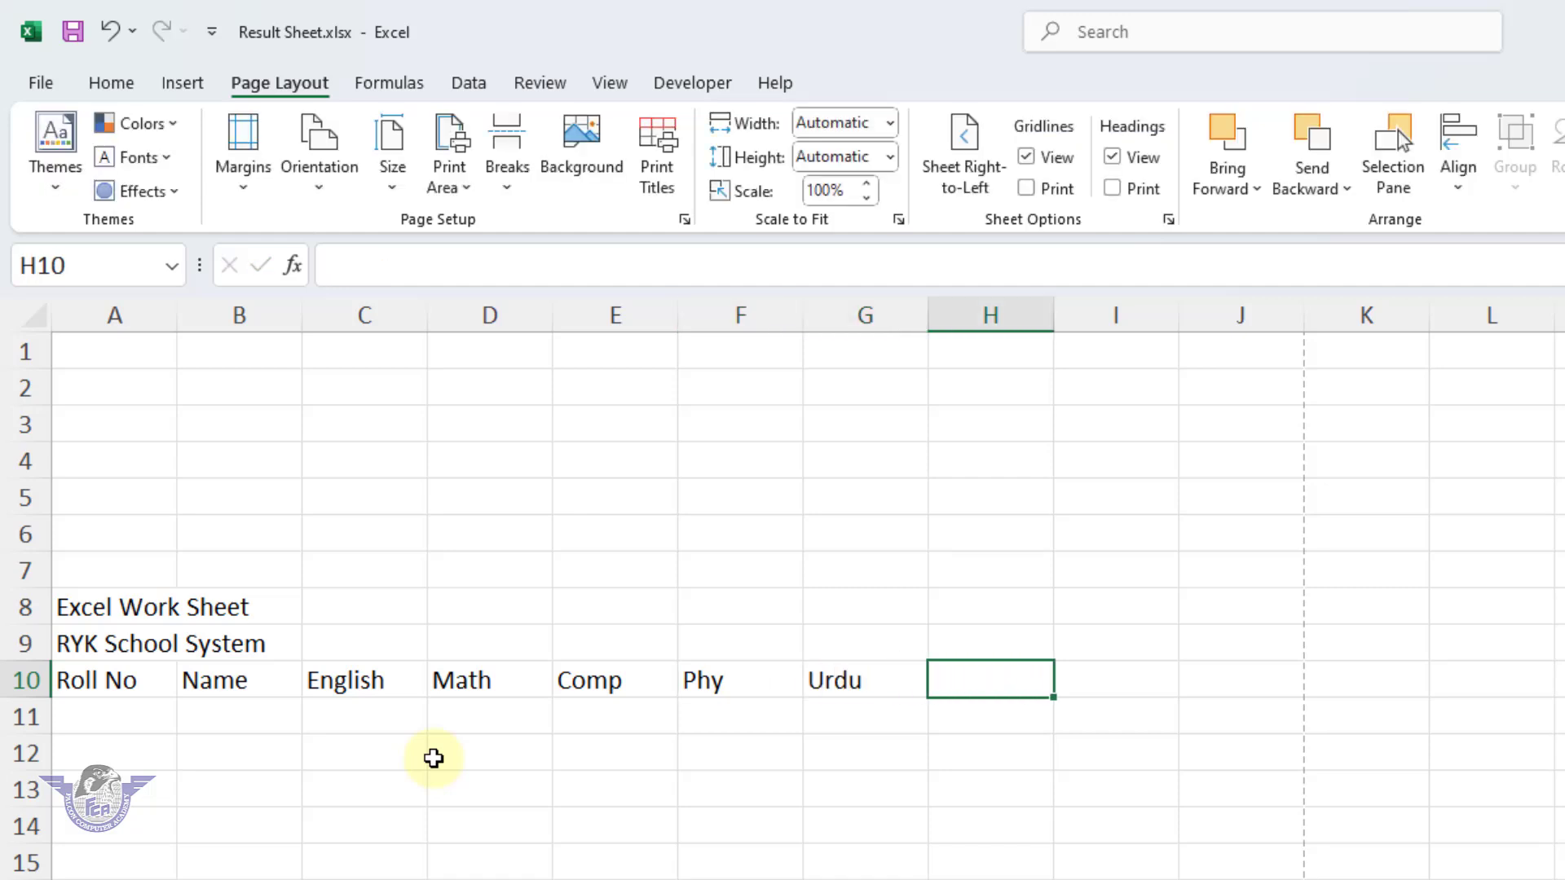
{"action": "type", "text": "S.S.T"}
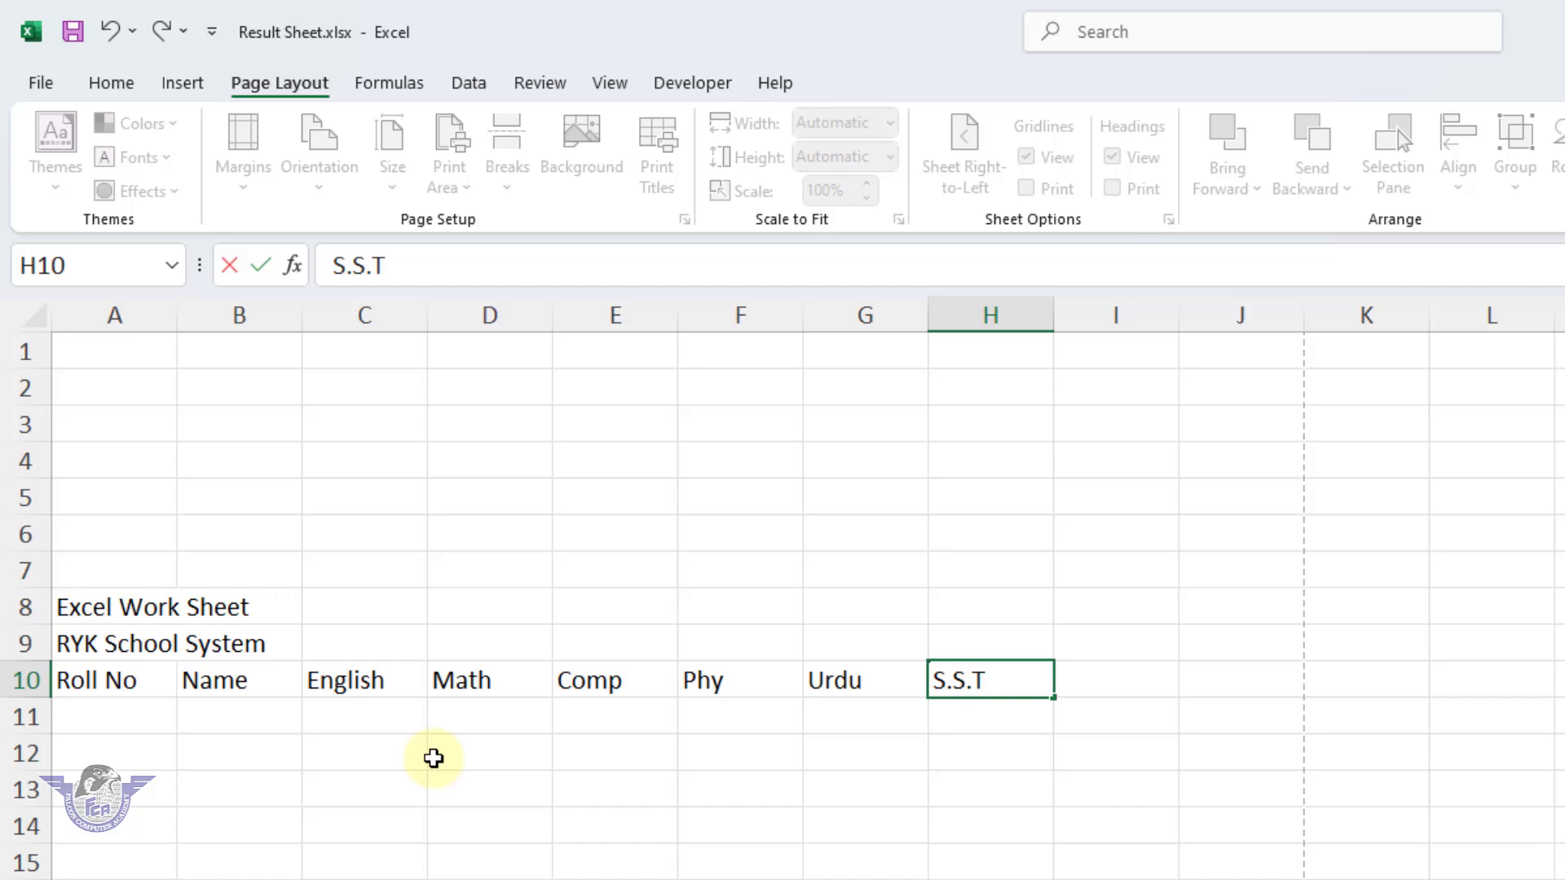
{"action": "key", "text": "Tab"}
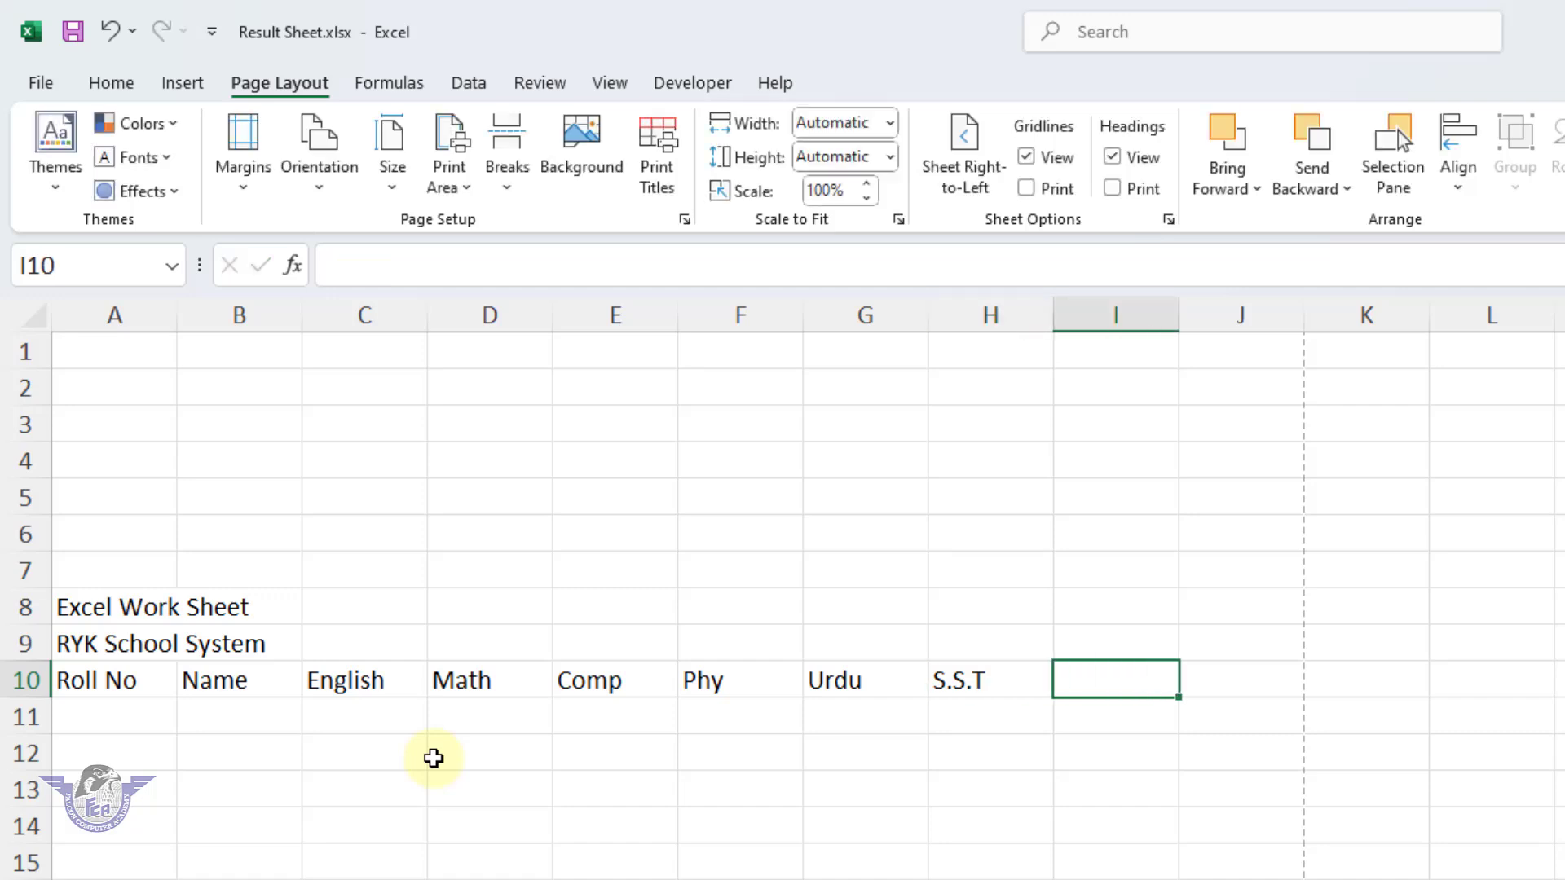
{"action": "type", "text": "Tota"}
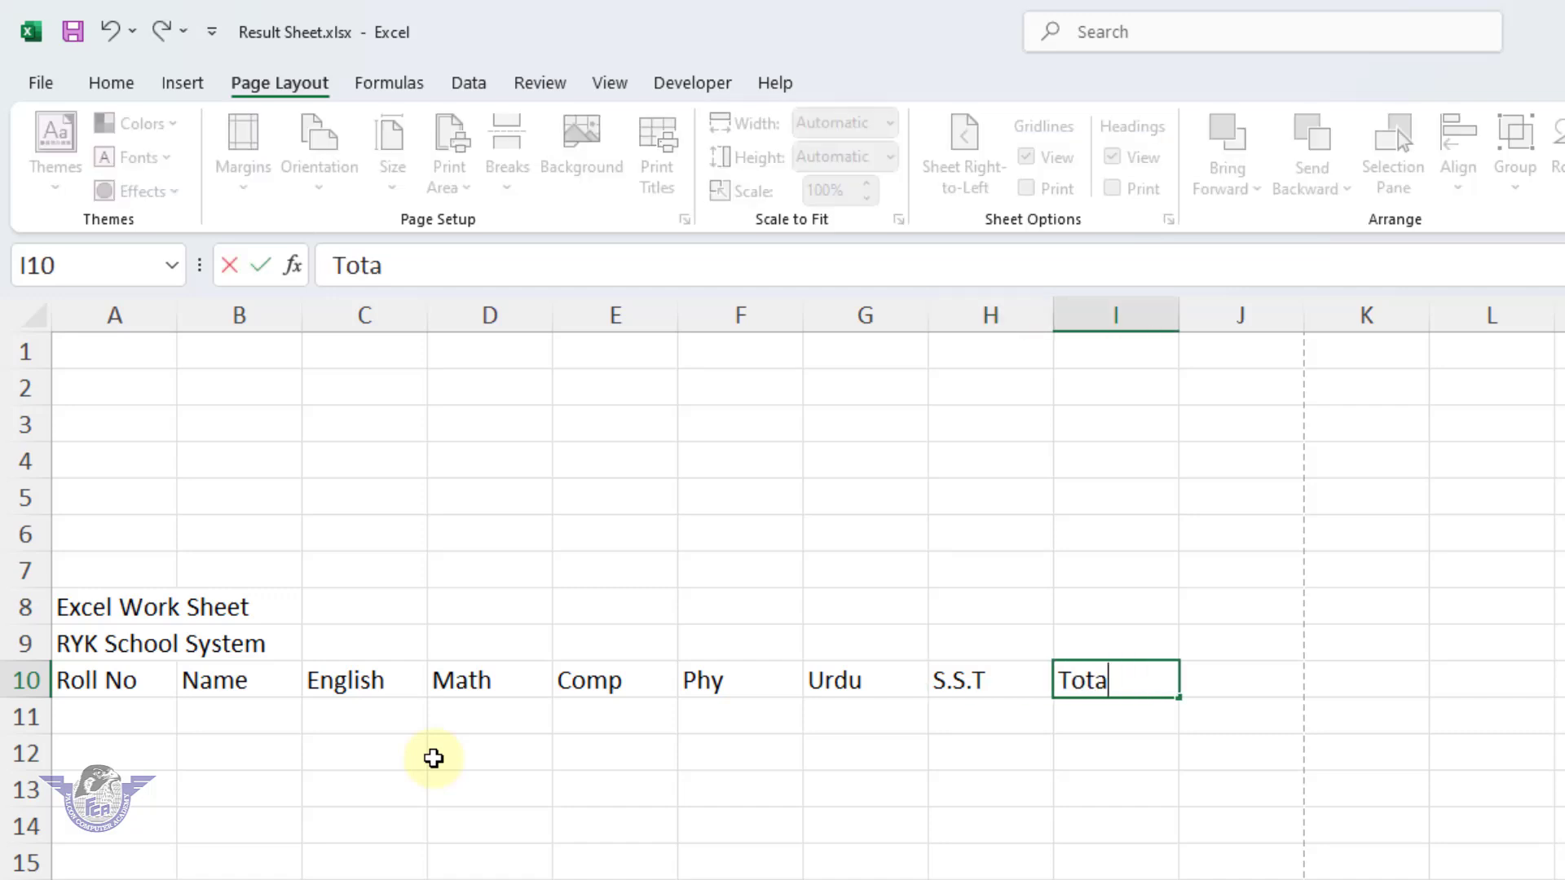
{"action": "type", "text": "l Marks"}
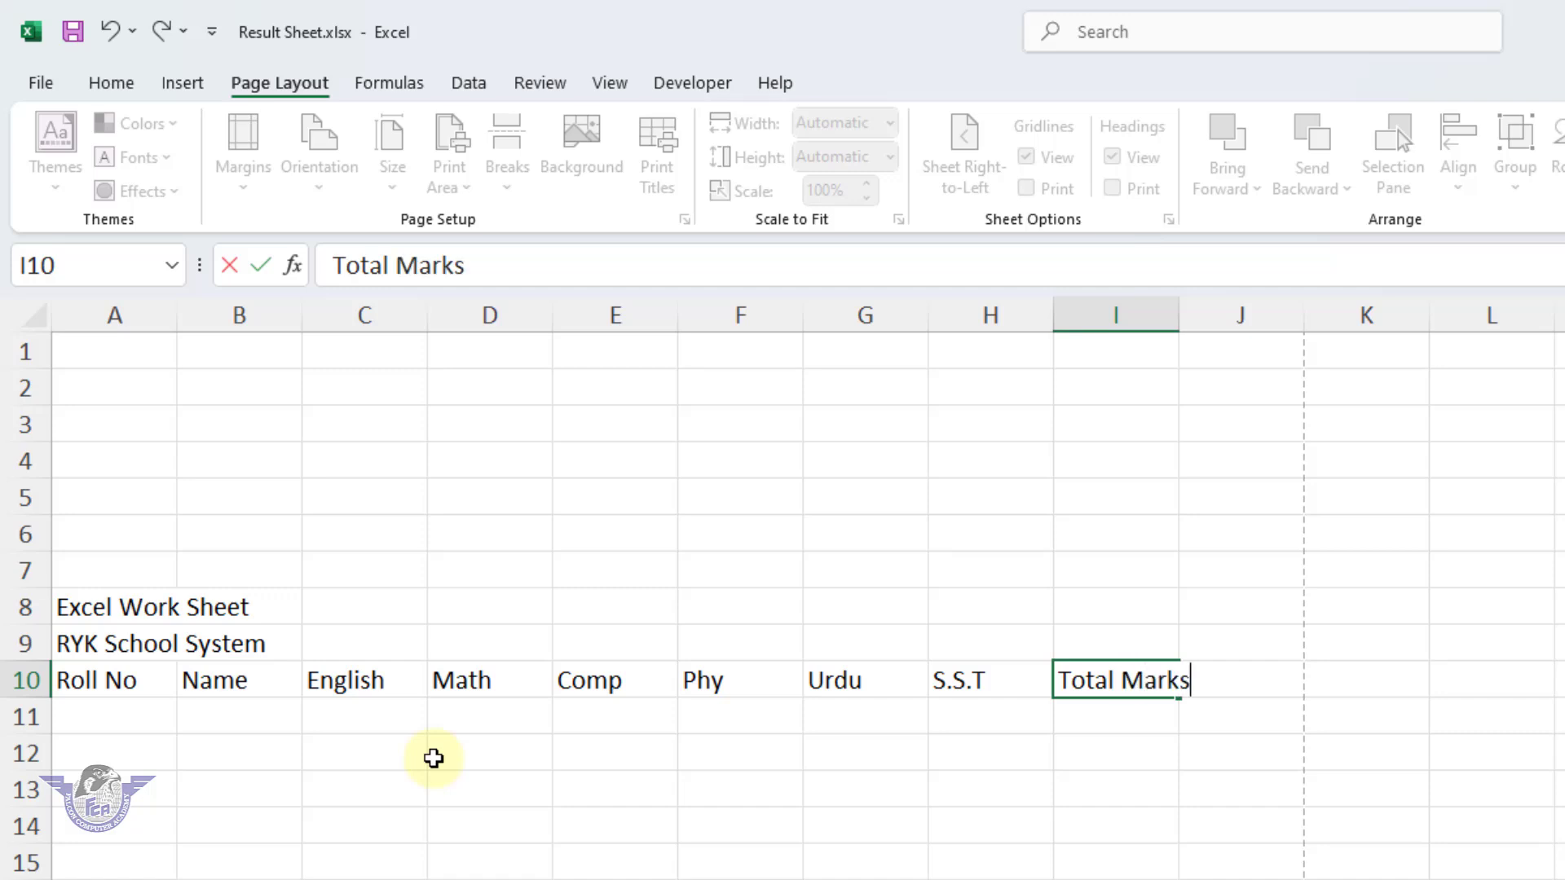
{"action": "key", "text": "Tab"}
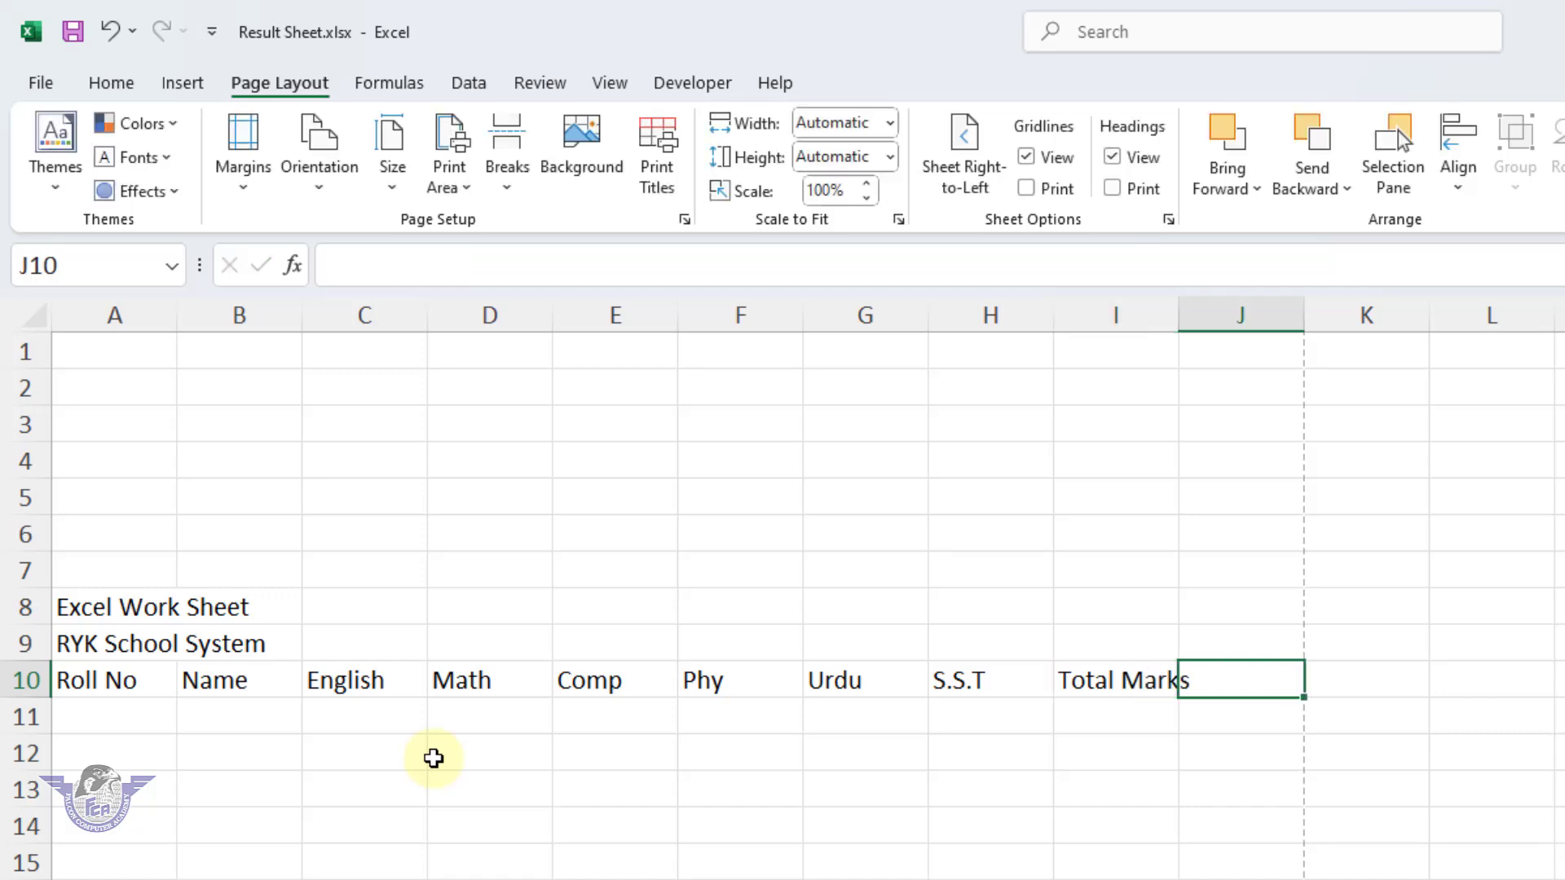
- Enter the column headings "Obt. Marks" in J10 and "Percentage" in K10
{"action": "type", "text": "Obt."}
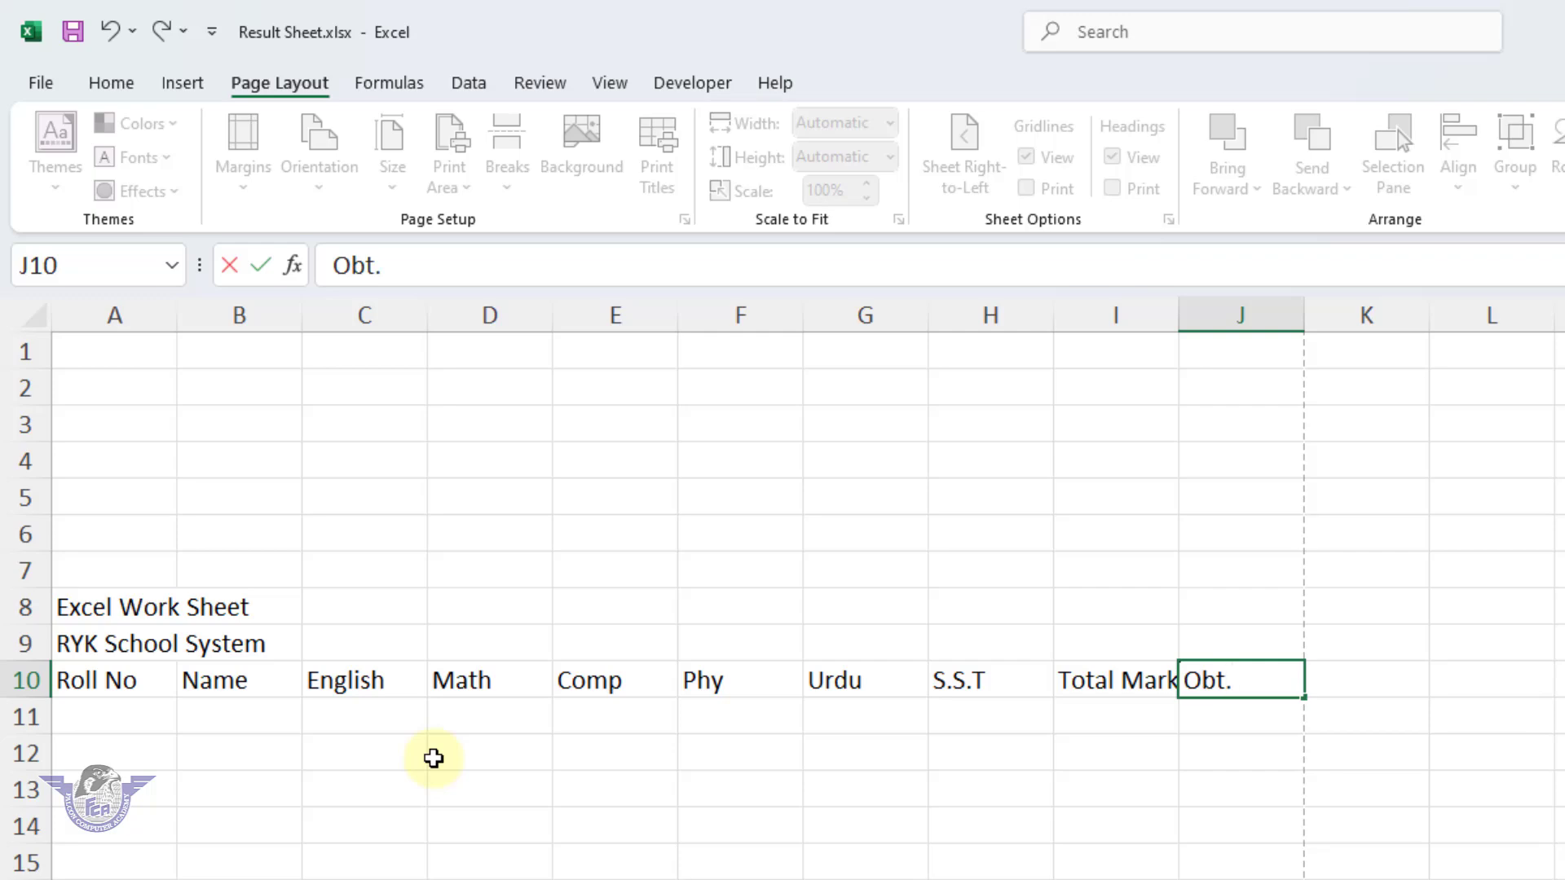
{"action": "type", "text": "marks"}
{"action": "key", "text": "BackSpace"}
{"action": "key", "text": "BackSpace"}
{"action": "key", "text": "BackSpace"}
{"action": "key", "text": "BackSpace"}
{"action": "key", "text": "BackSpace"}
{"action": "type", "text": "Marks"}
{"action": "key", "text": "Tab"}
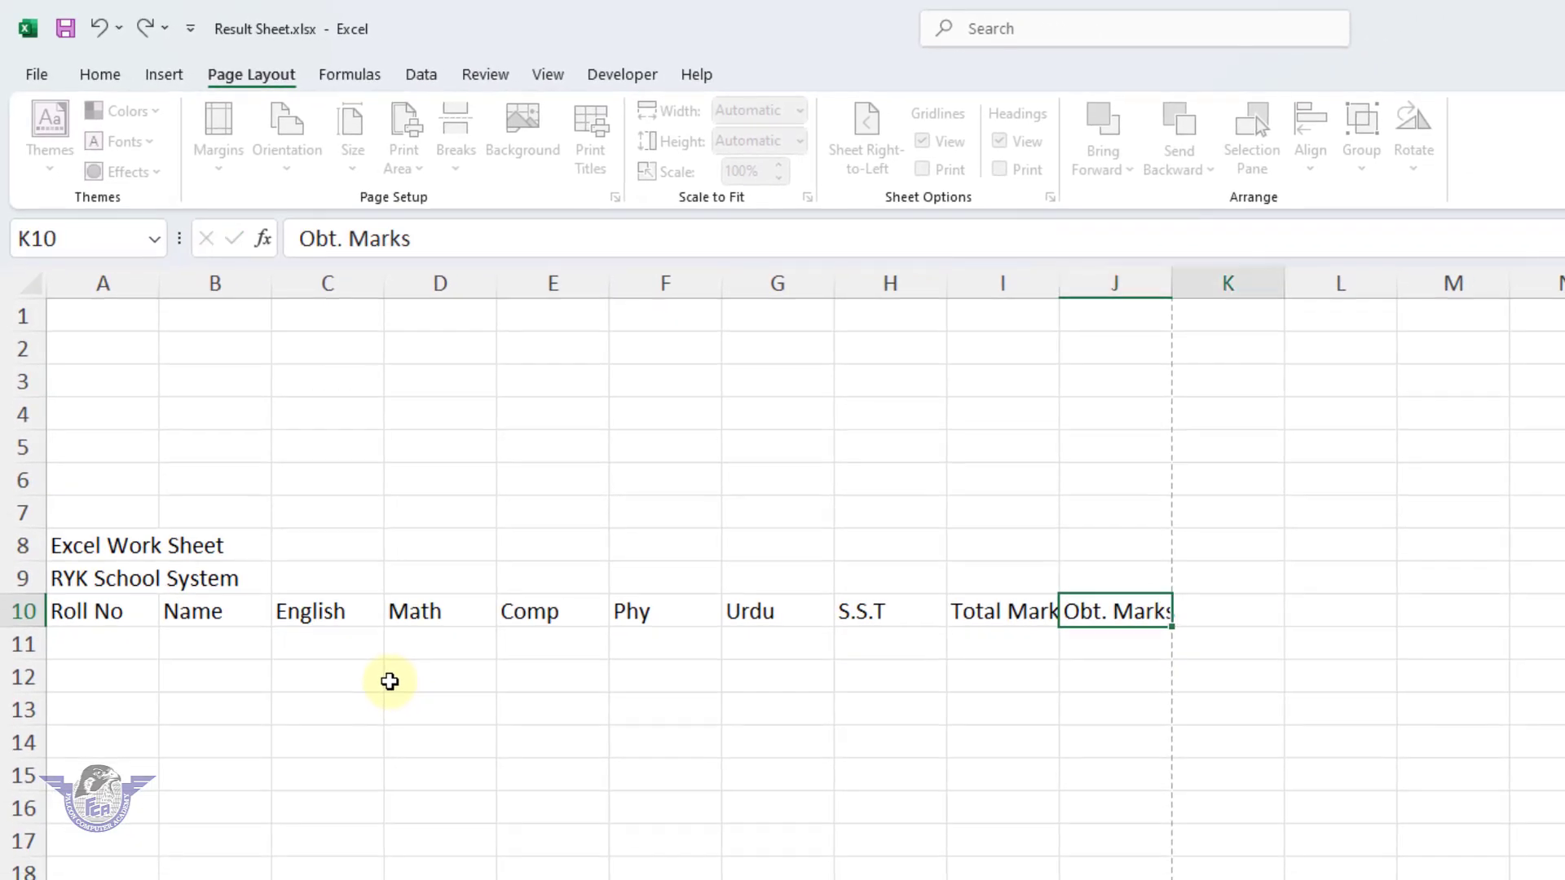
{"action": "type", "text": "Percentage"}
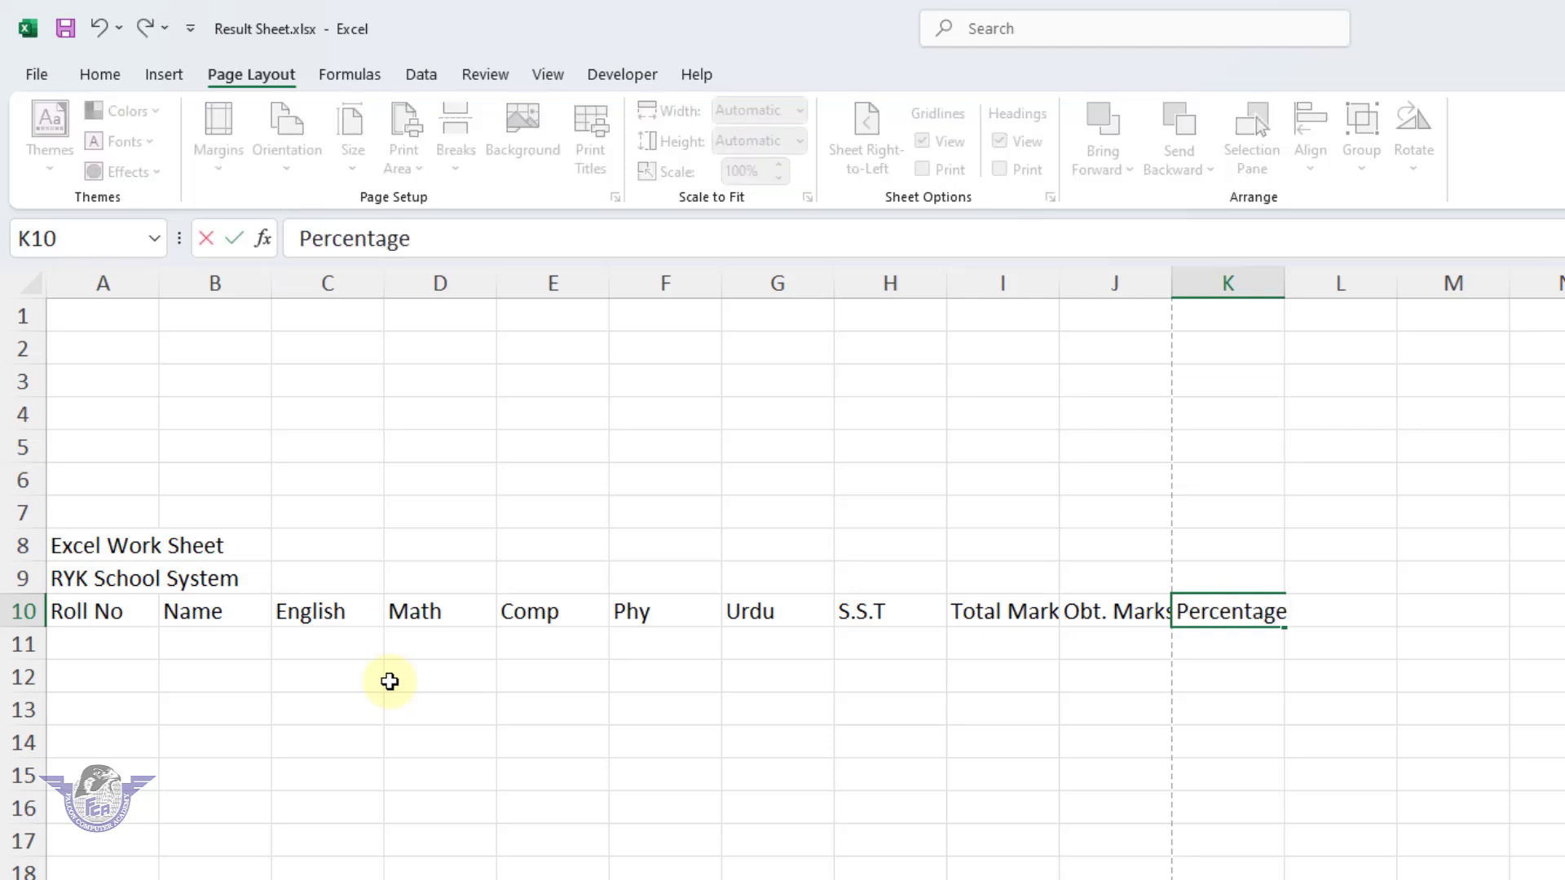
{"action": "key", "text": "Tab"}
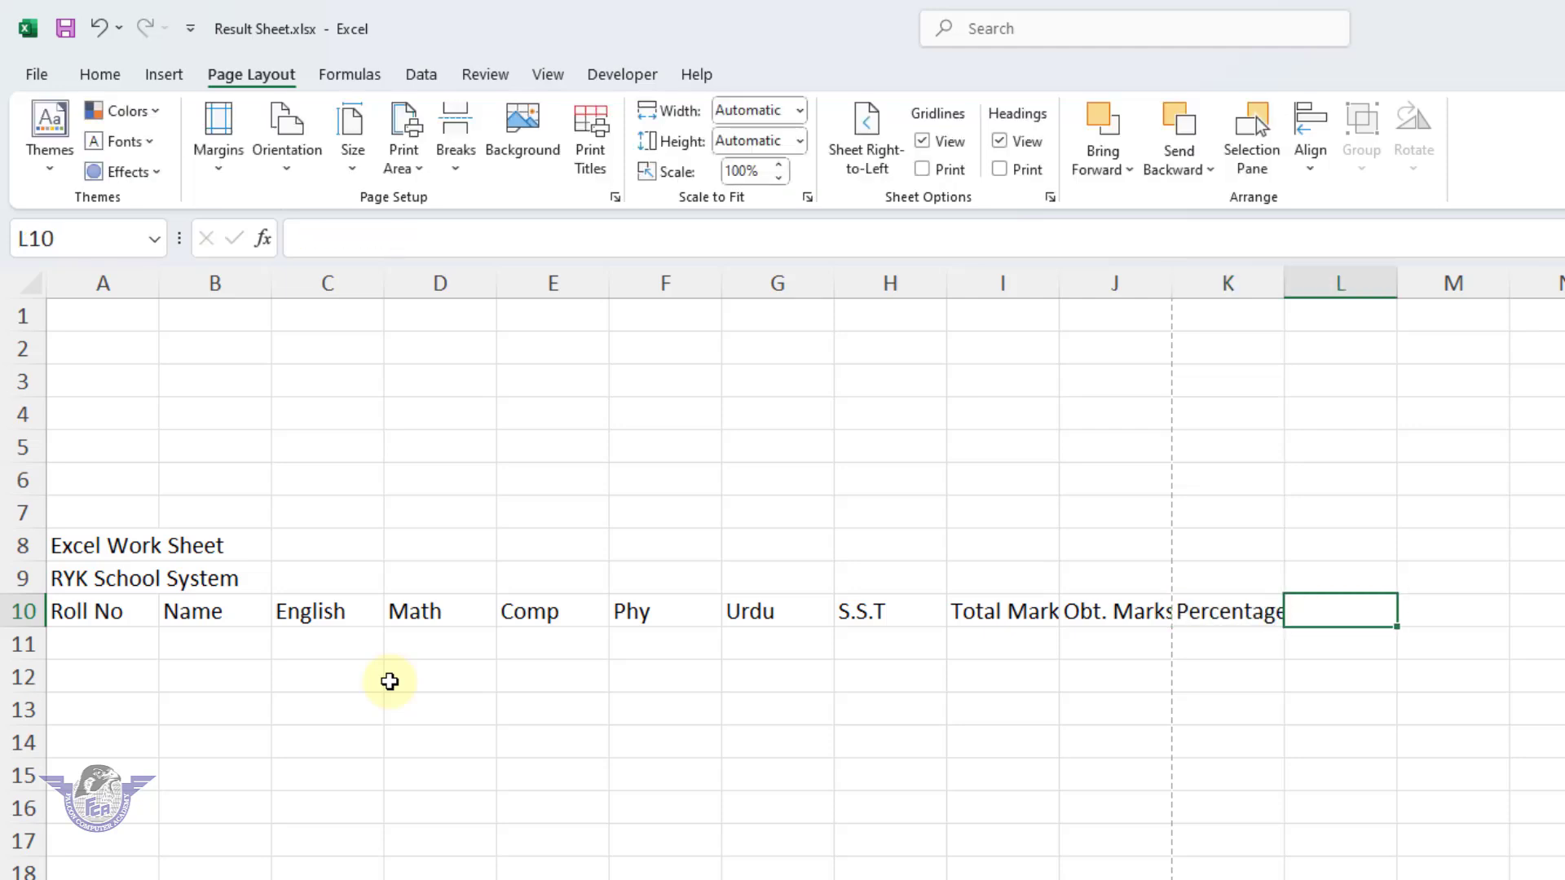
- Complete the heading row with "Grade", "Division", "Result" and "Remarks" in cells L10 to O10
{"action": "type", "text": "Grade"}
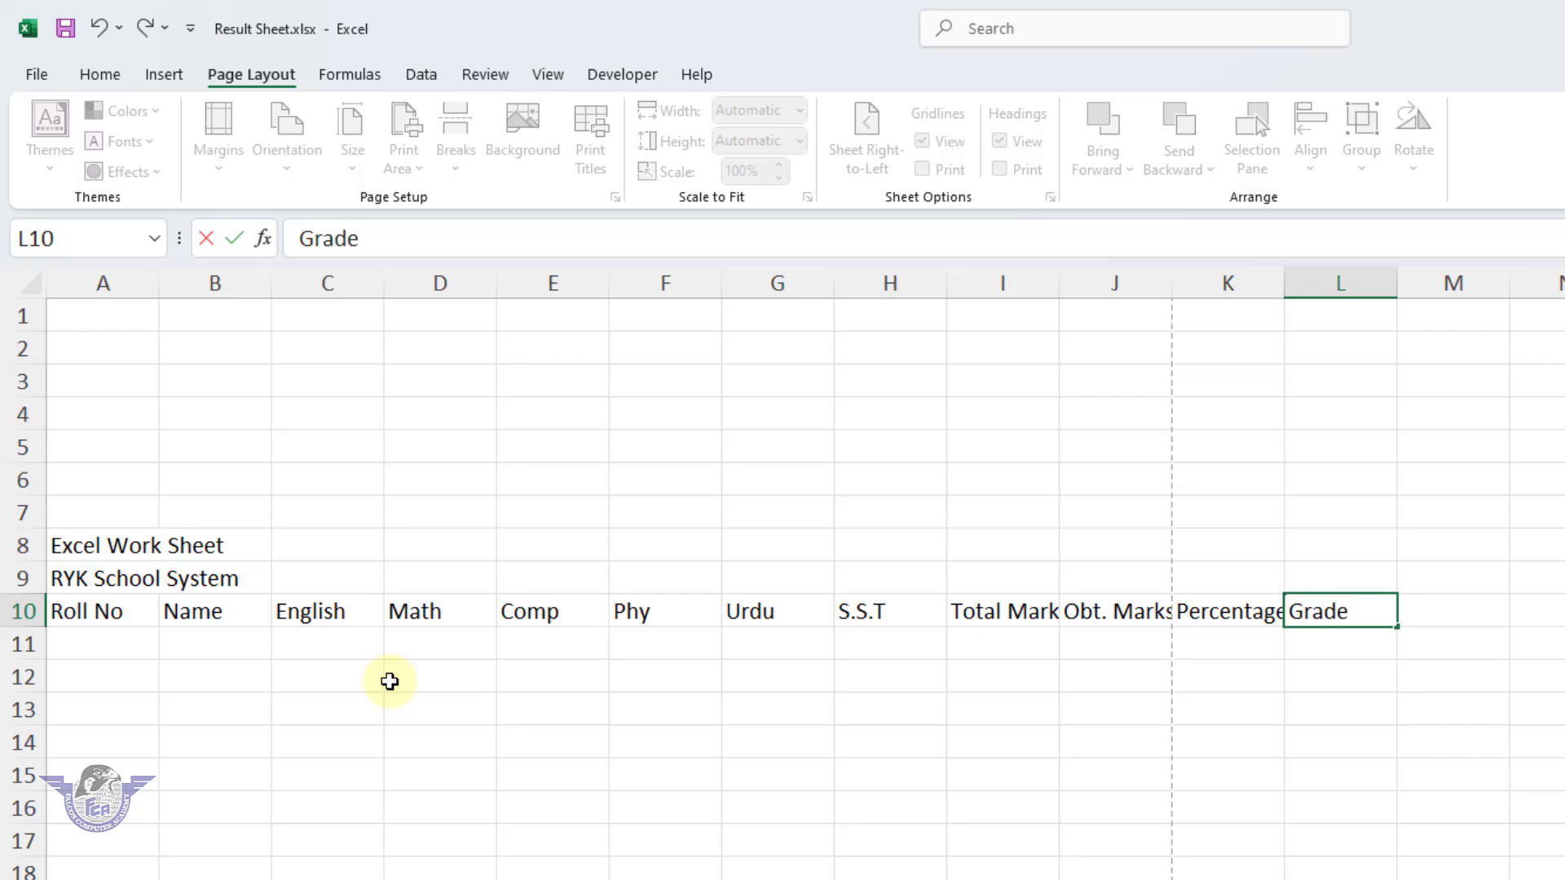
{"action": "key", "text": "Tab"}
{"action": "type", "text": "Division"}
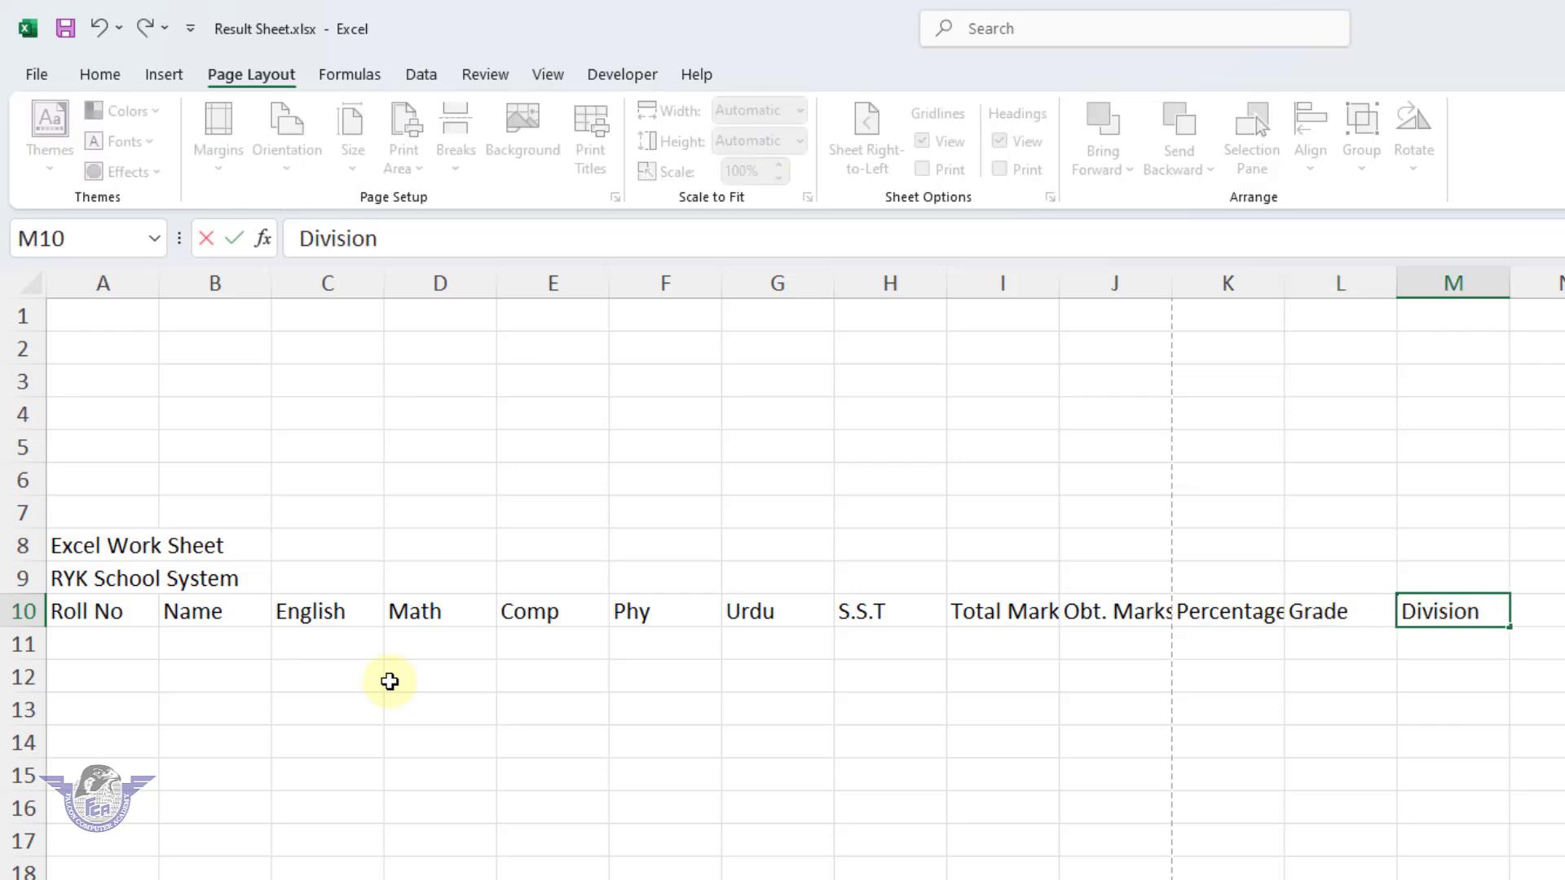
{"action": "key", "text": "Tab"}
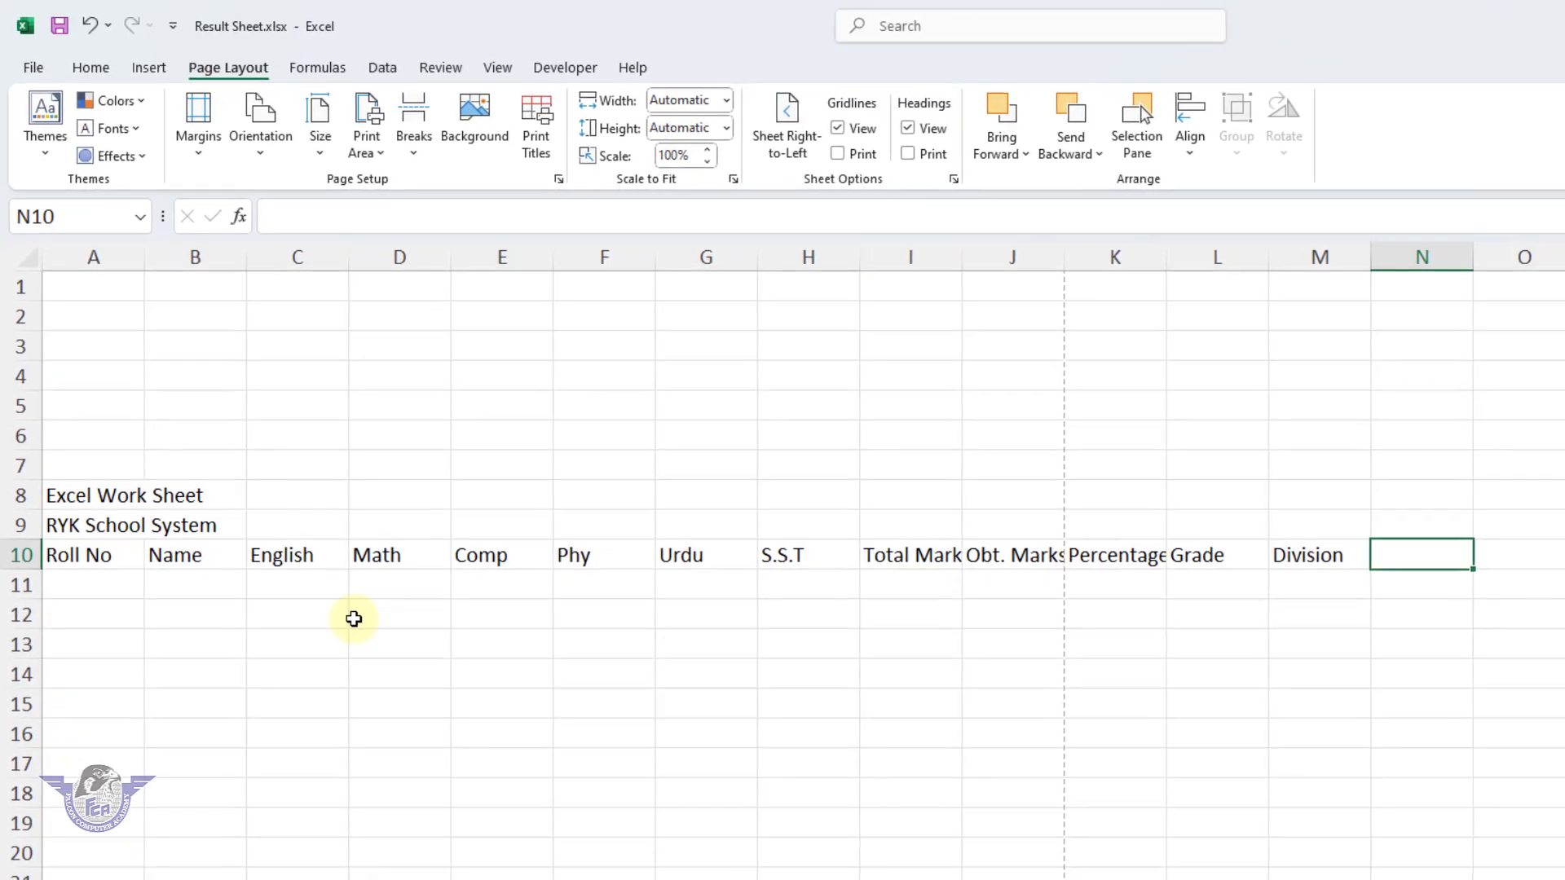
{"action": "type", "text": "Result"}
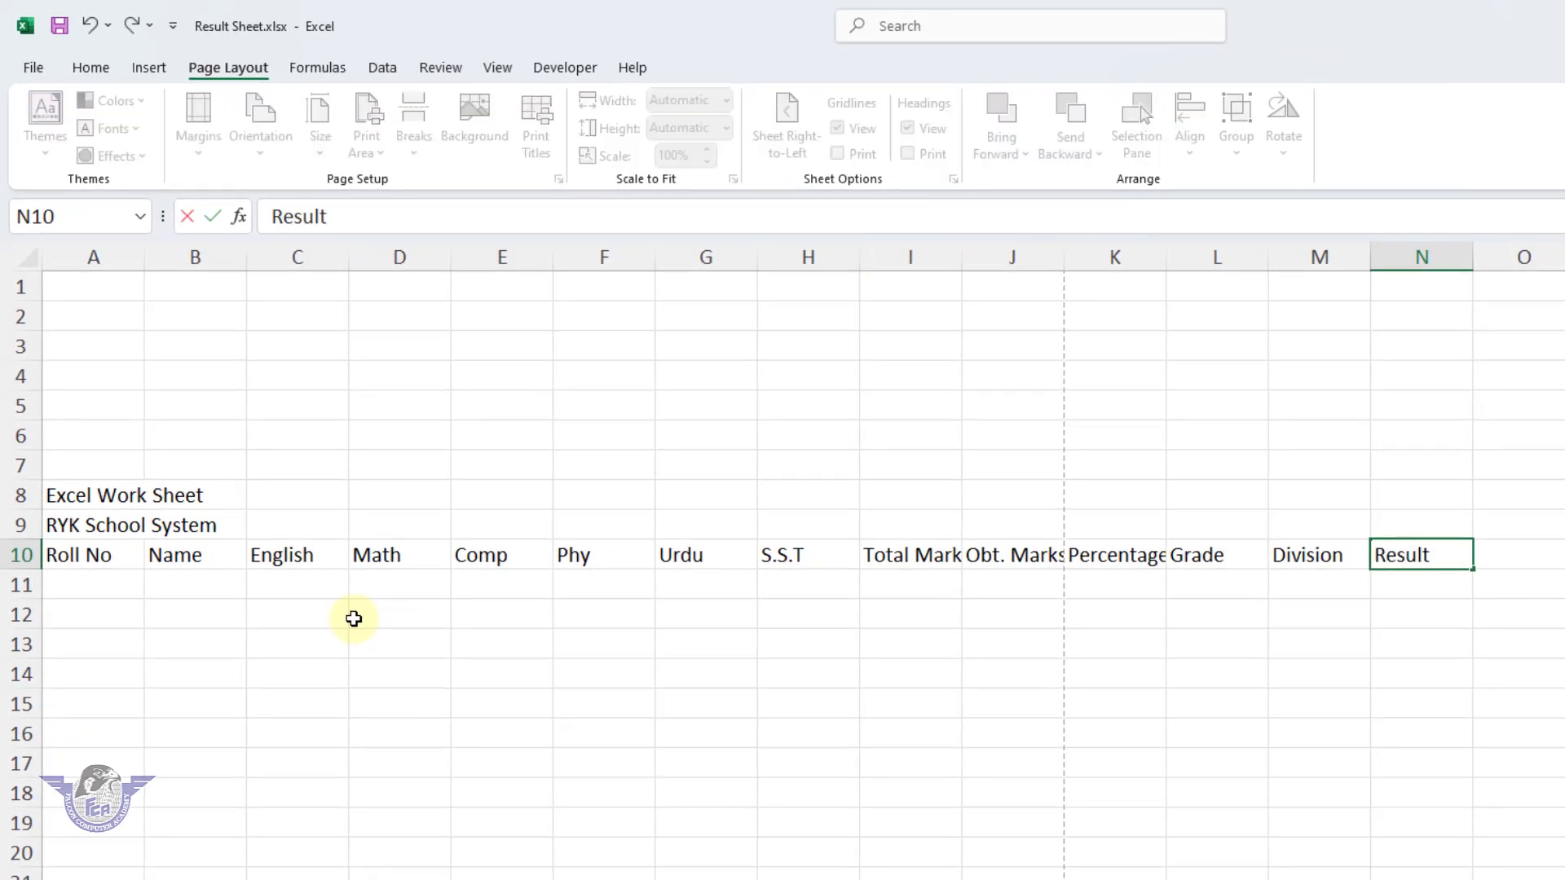
{"action": "key", "text": "Tab"}
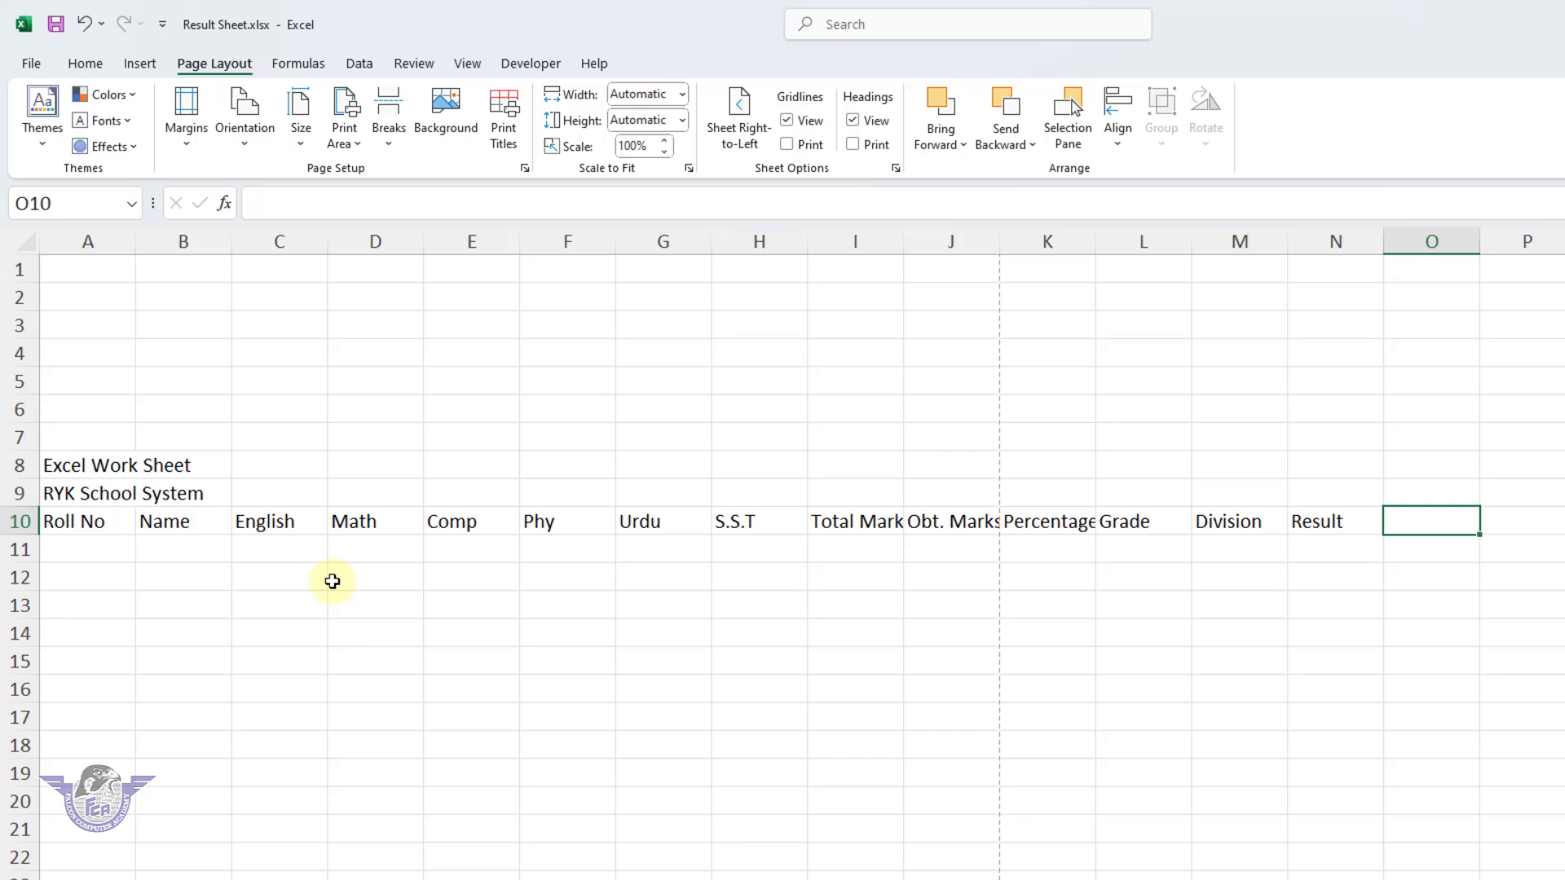
{"action": "type", "text": "Remarks"}
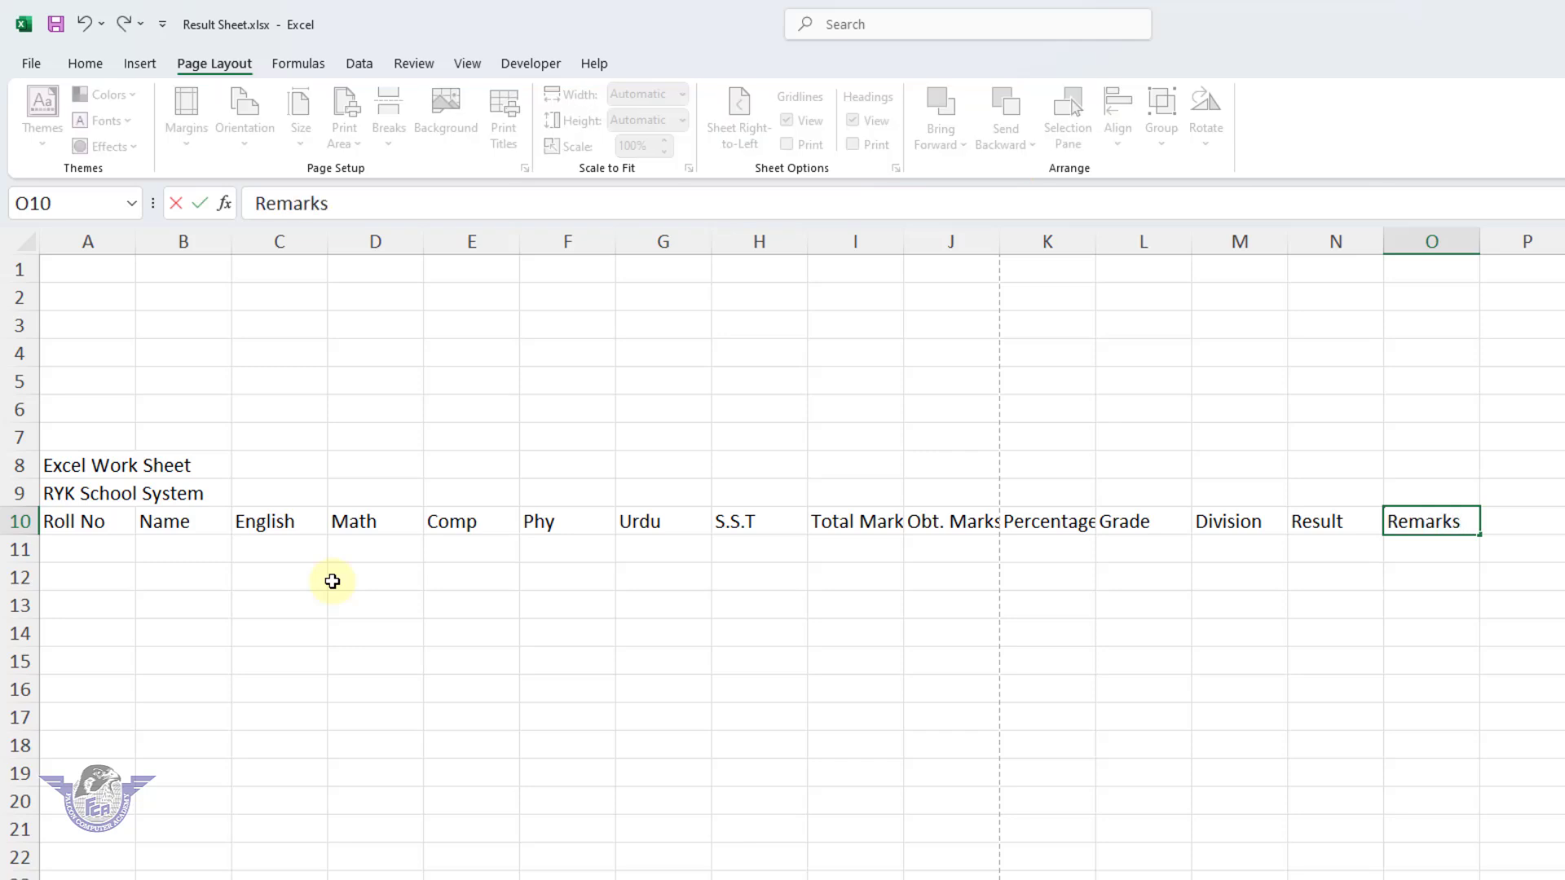
{"action": "key", "text": "Return"}
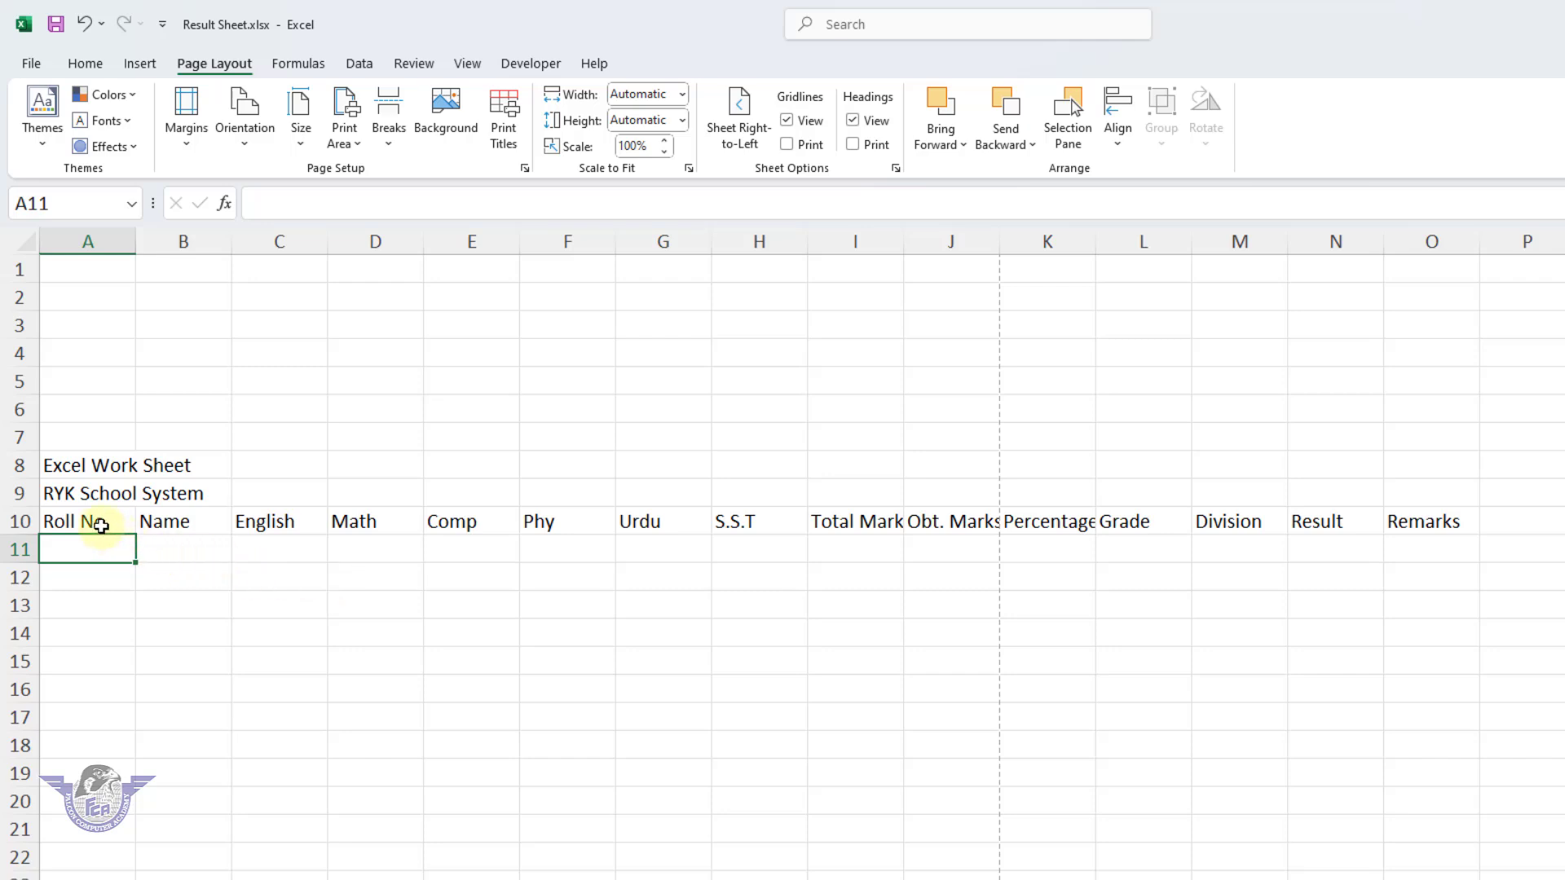
- Set the font size to 12 for the heading row and the table rows below it, from column A to O
{"action": "left_click_drag", "start_coordinate": [94, 520], "coordinate": [1407, 873]}
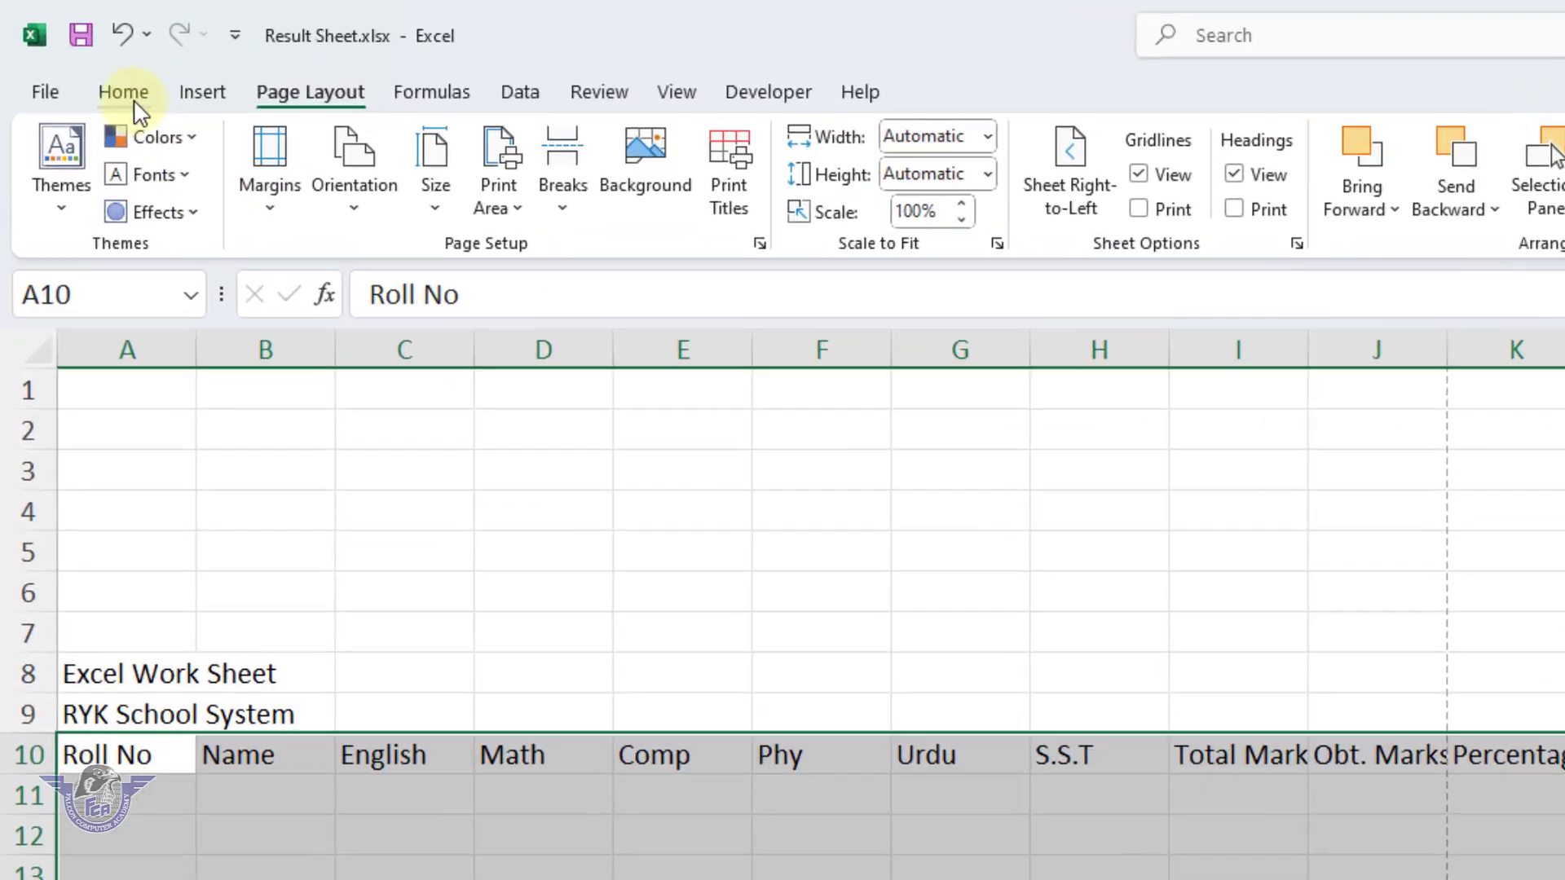
{"action": "left_click", "coordinate": [82, 60]}
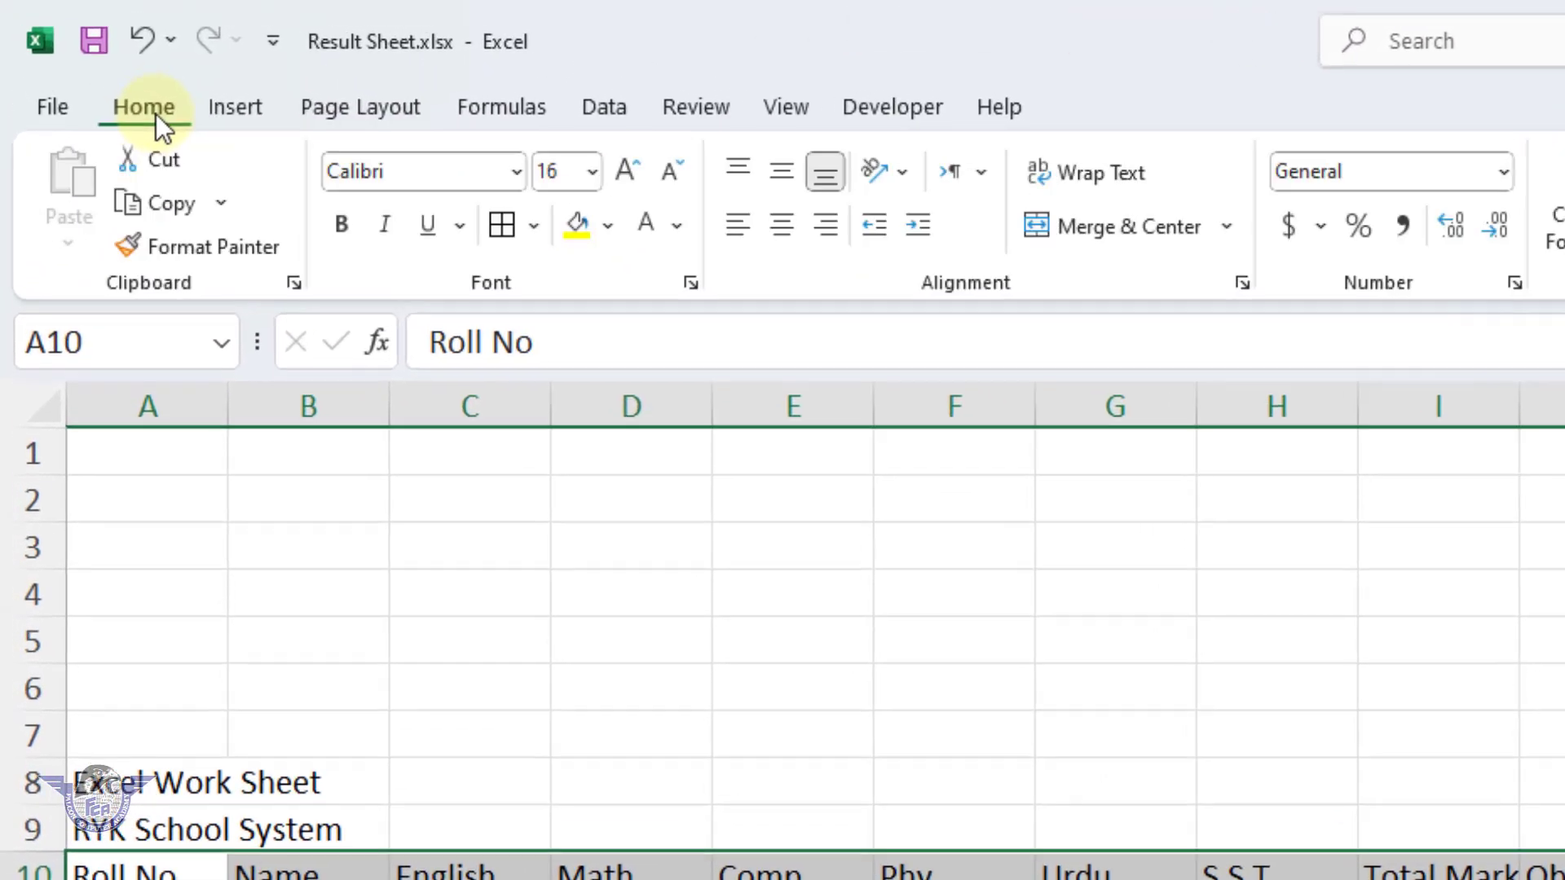
{"action": "left_click", "coordinate": [592, 173]}
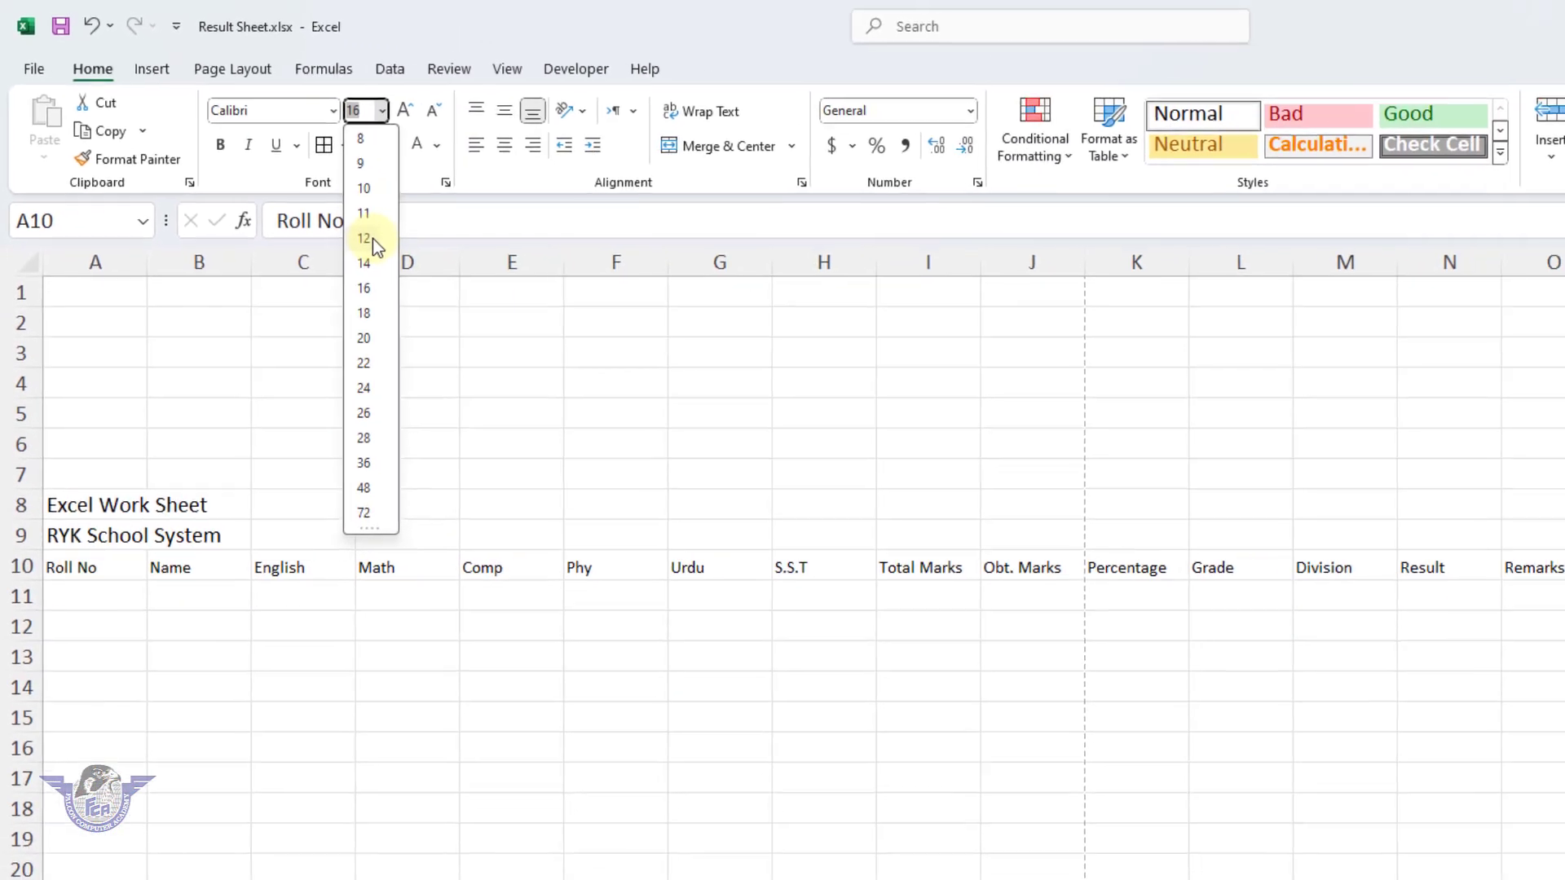
{"action": "left_click", "coordinate": [577, 370]}
{"action": "left_click", "coordinate": [401, 525]}
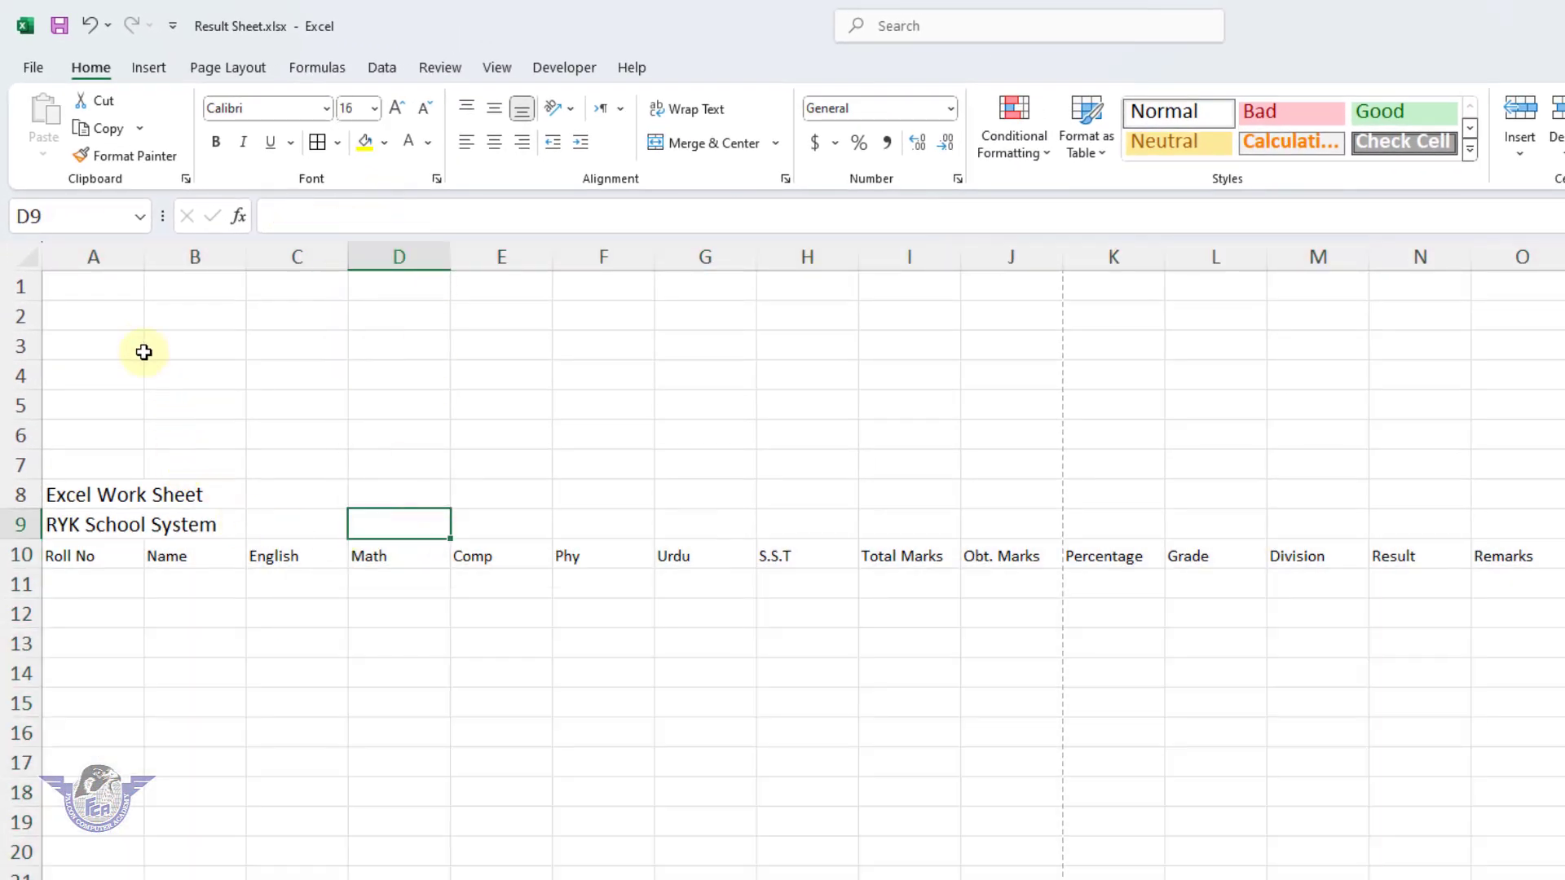
- Narrow column A to fit the "Roll No" heading and widen the Name column B slightly
{"action": "left_click_drag", "start_coordinate": [144, 260], "coordinate": [109, 274]}
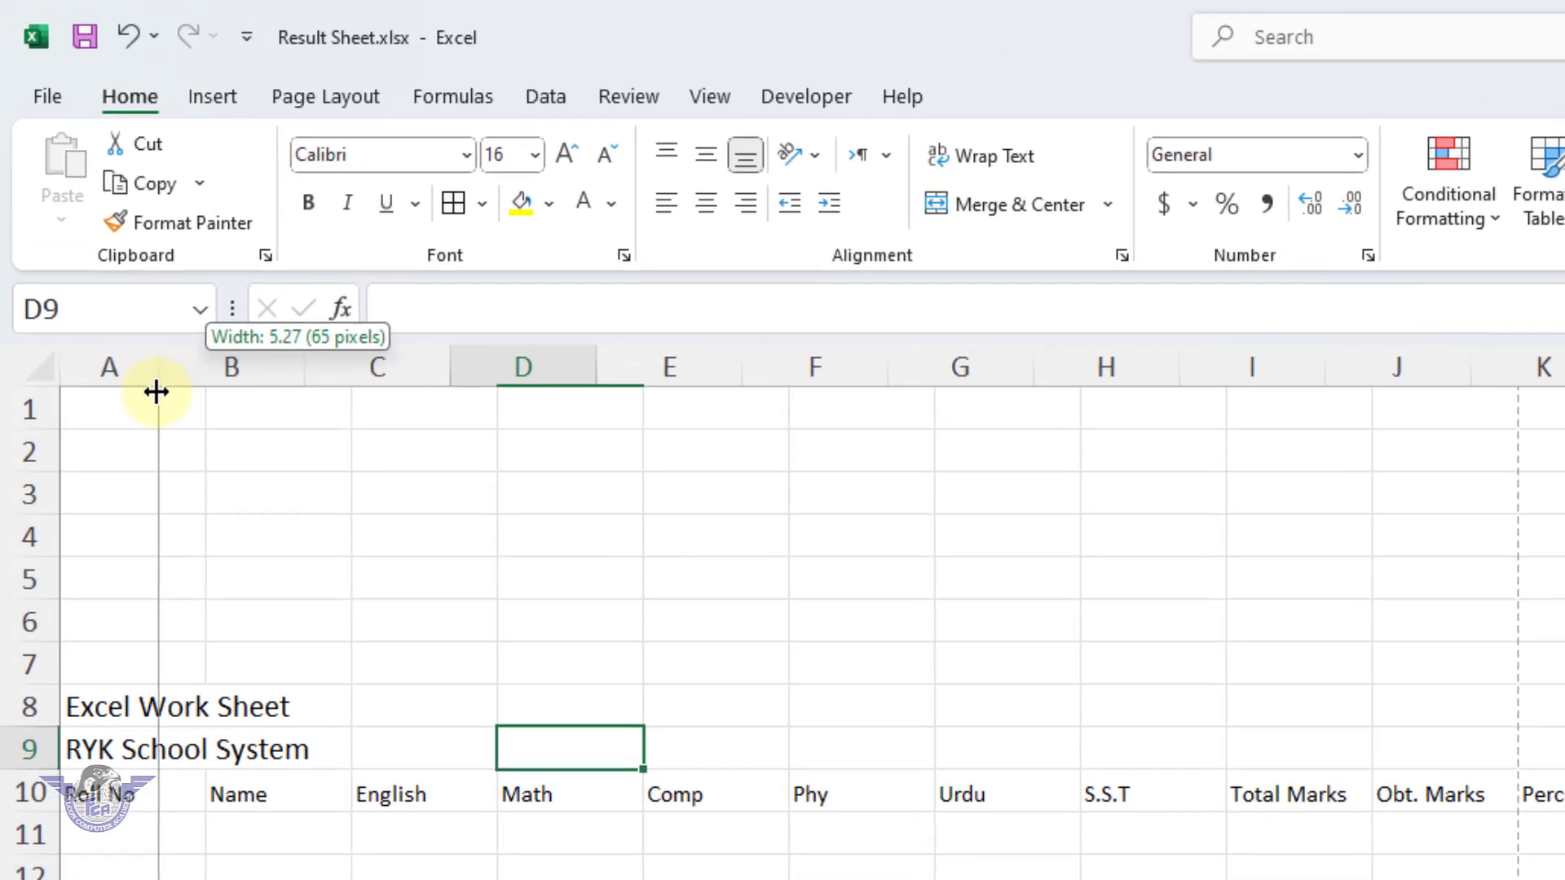
{"action": "left_click_drag", "start_coordinate": [155, 392], "coordinate": [146, 395]}
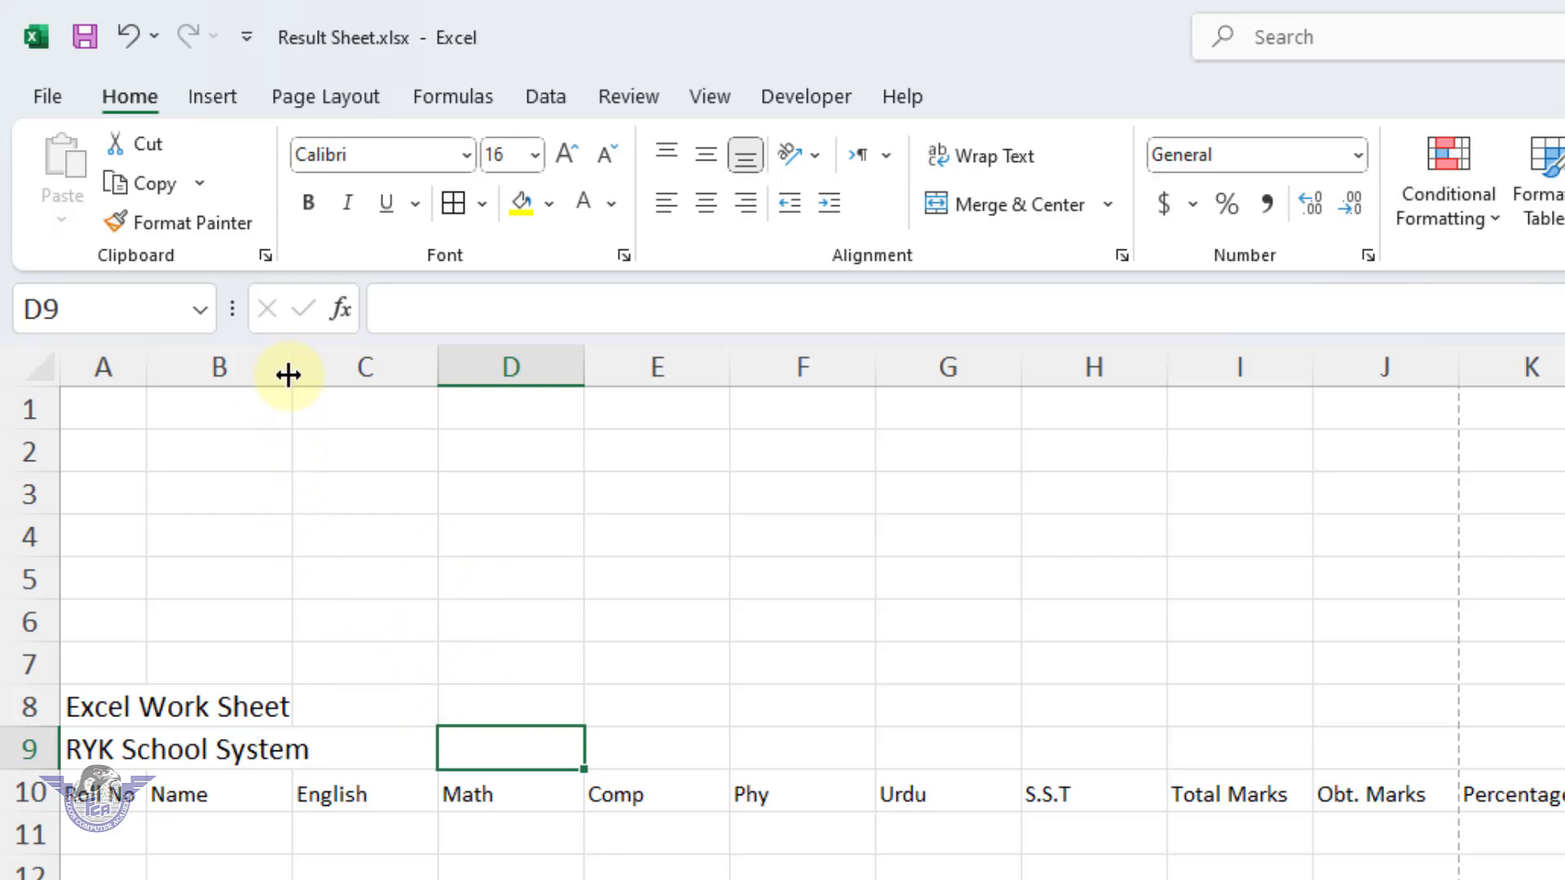
{"action": "left_click_drag", "start_coordinate": [292, 355], "coordinate": [317, 354]}
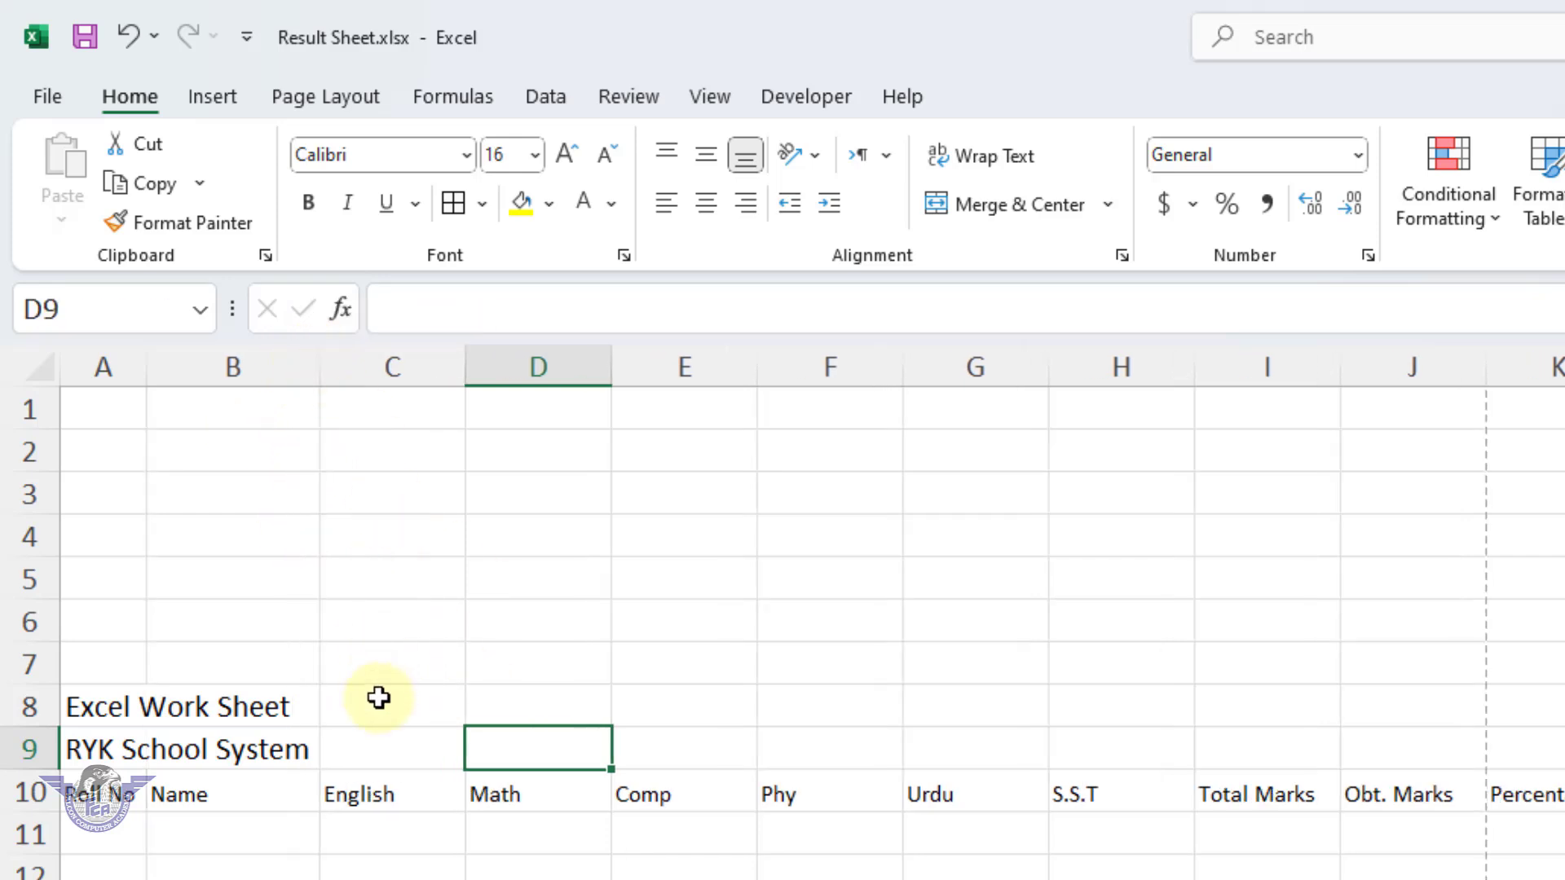
- Narrow the subject columns C to H together to one equal width that just fits their headings
{"action": "left_click_drag", "start_coordinate": [377, 792], "coordinate": [692, 789]}
{"action": "left_click_drag", "start_coordinate": [1013, 788], "coordinate": [1072, 800]}
{"action": "left_click", "coordinate": [974, 866]}
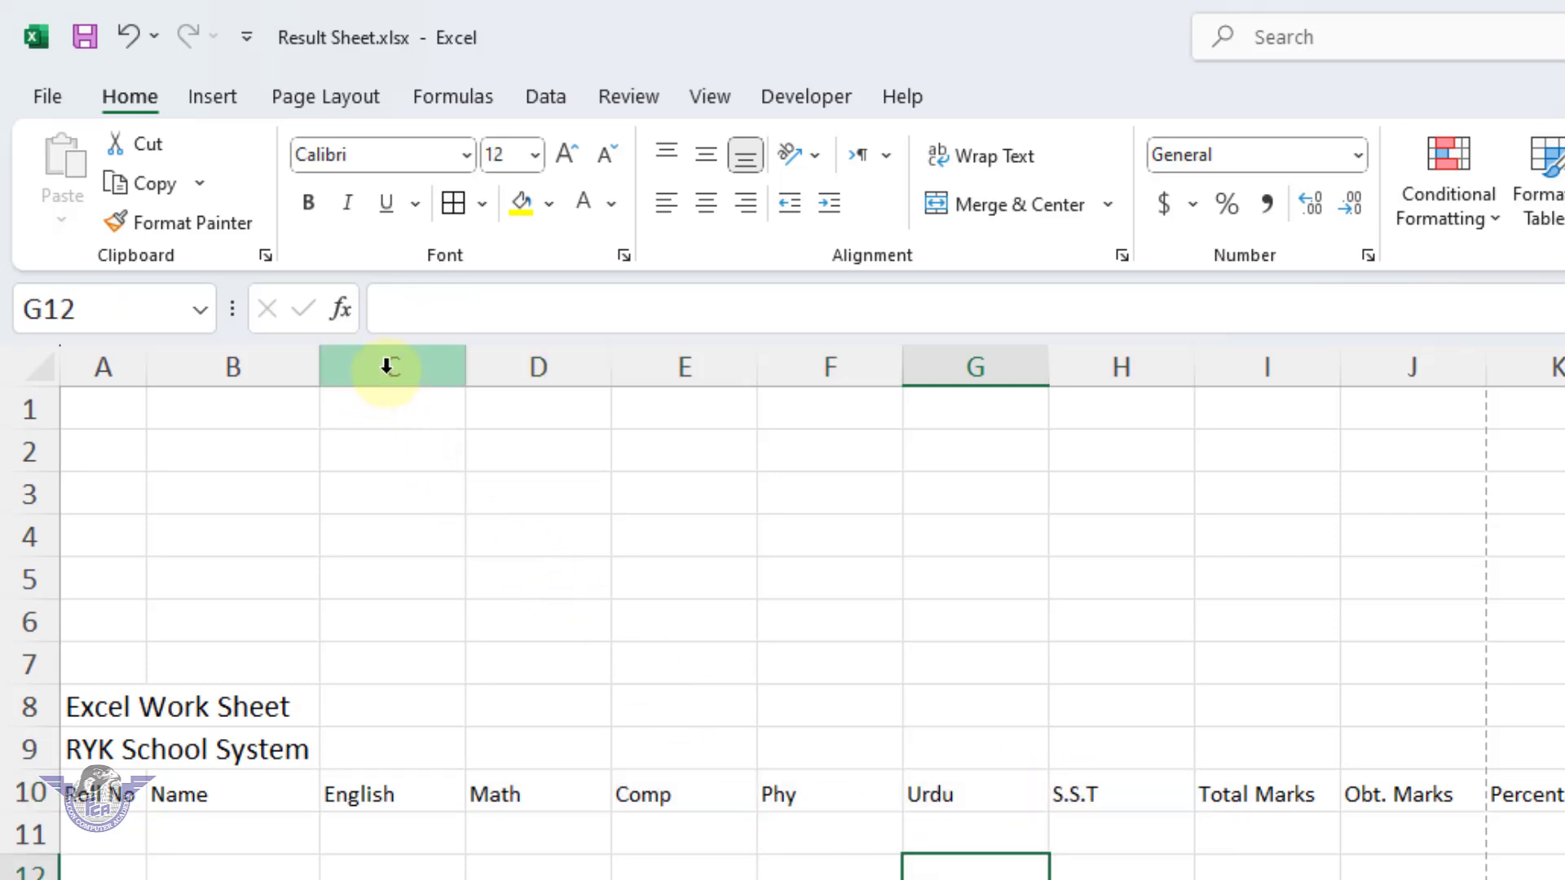
{"action": "left_click_drag", "start_coordinate": [386, 365], "coordinate": [1082, 423]}
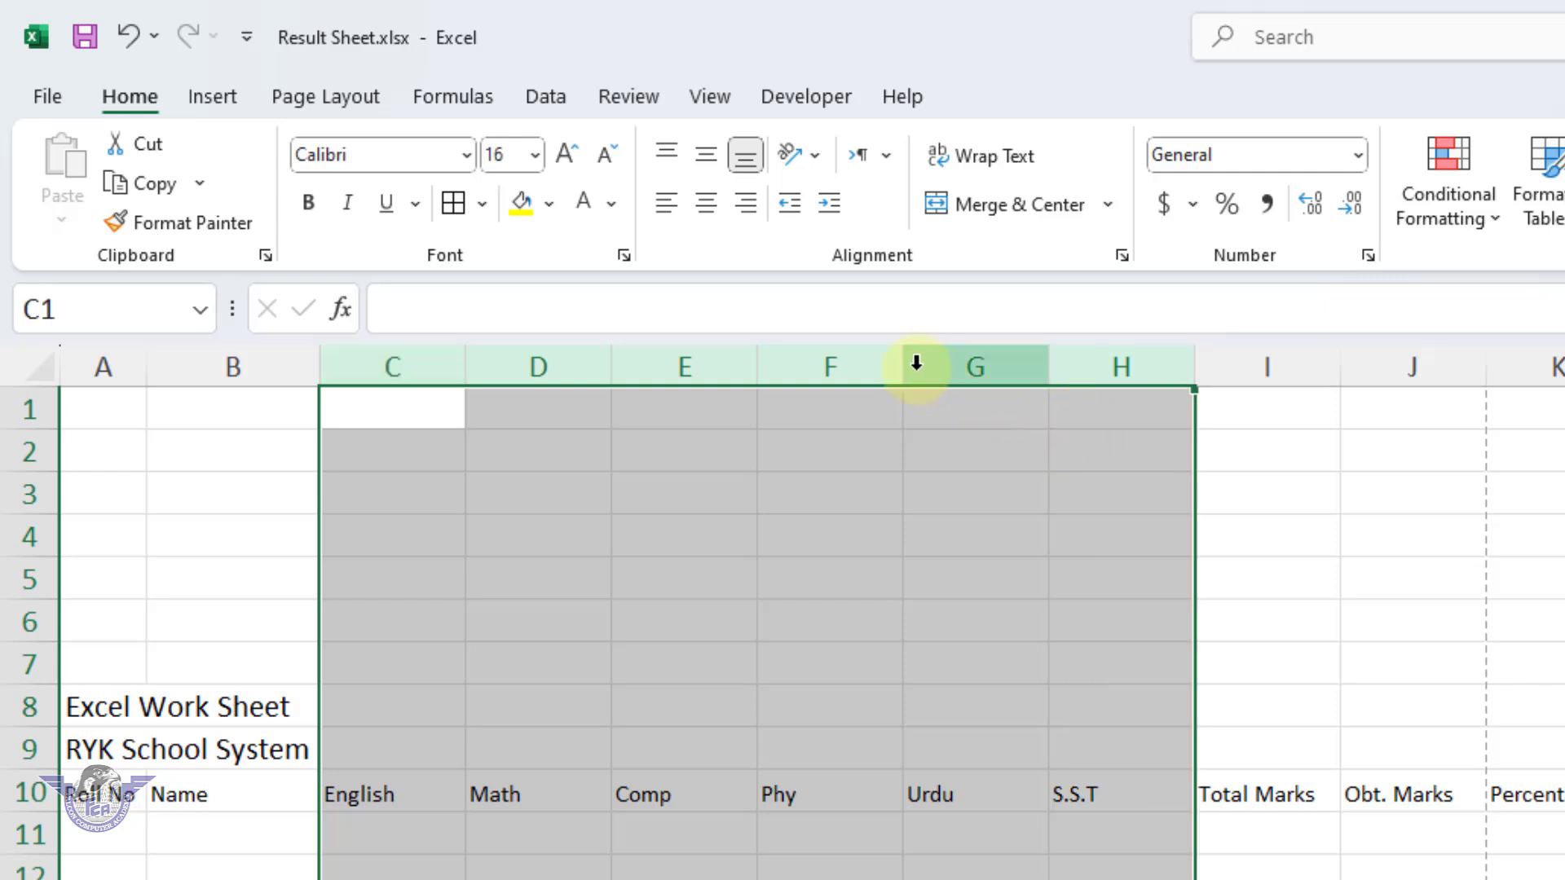
{"action": "left_click_drag", "start_coordinate": [903, 366], "coordinate": [862, 385]}
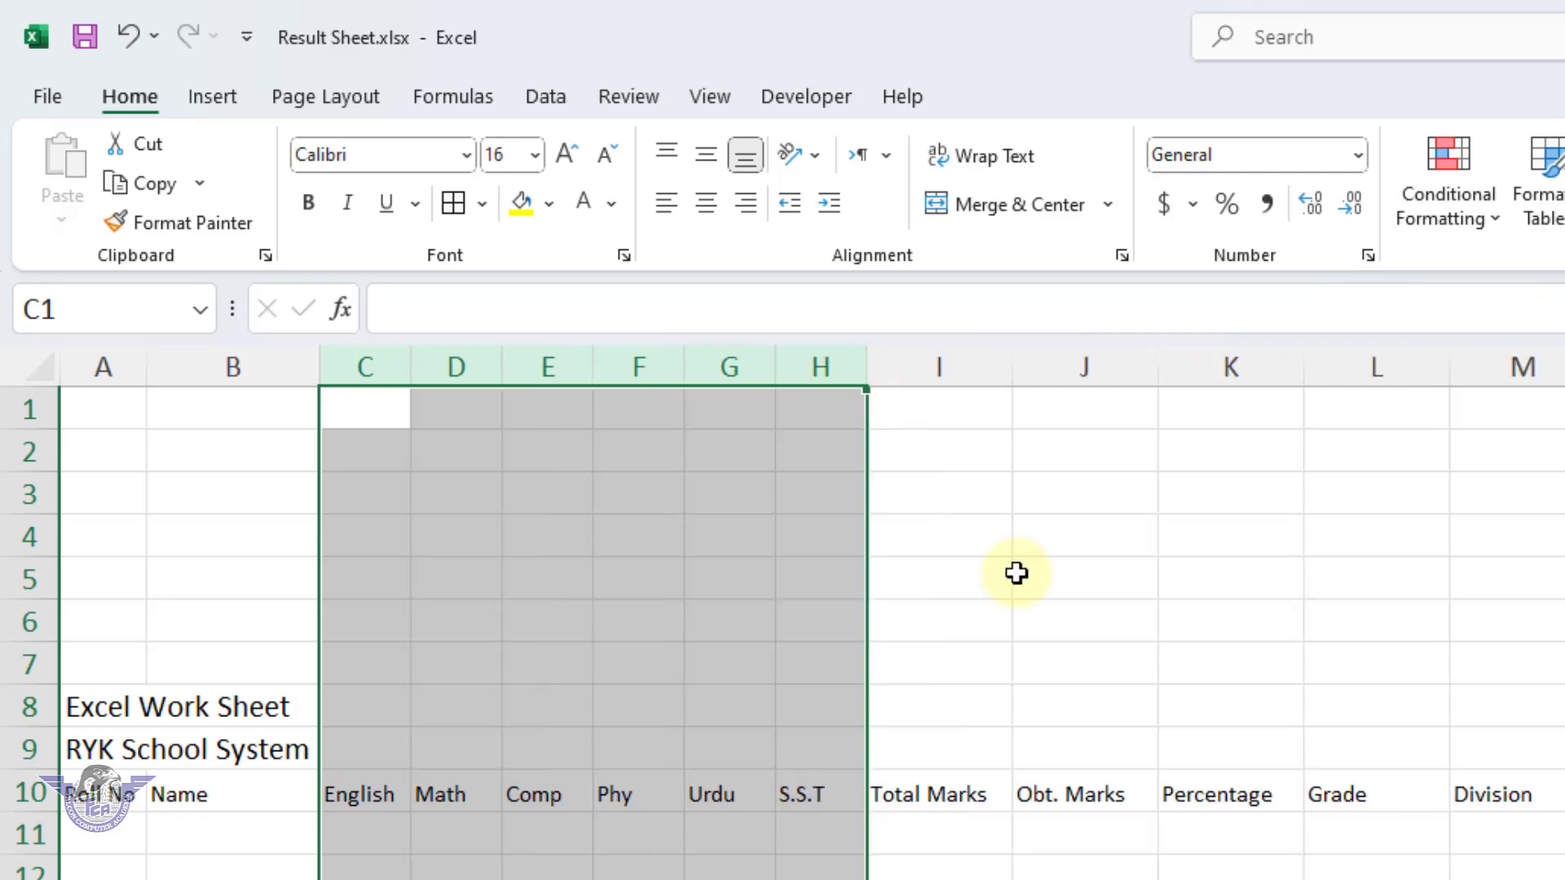
- Narrow columns J to N to fit their headings and auto-fit the Remarks column O
{"action": "left_click", "coordinate": [1025, 826]}
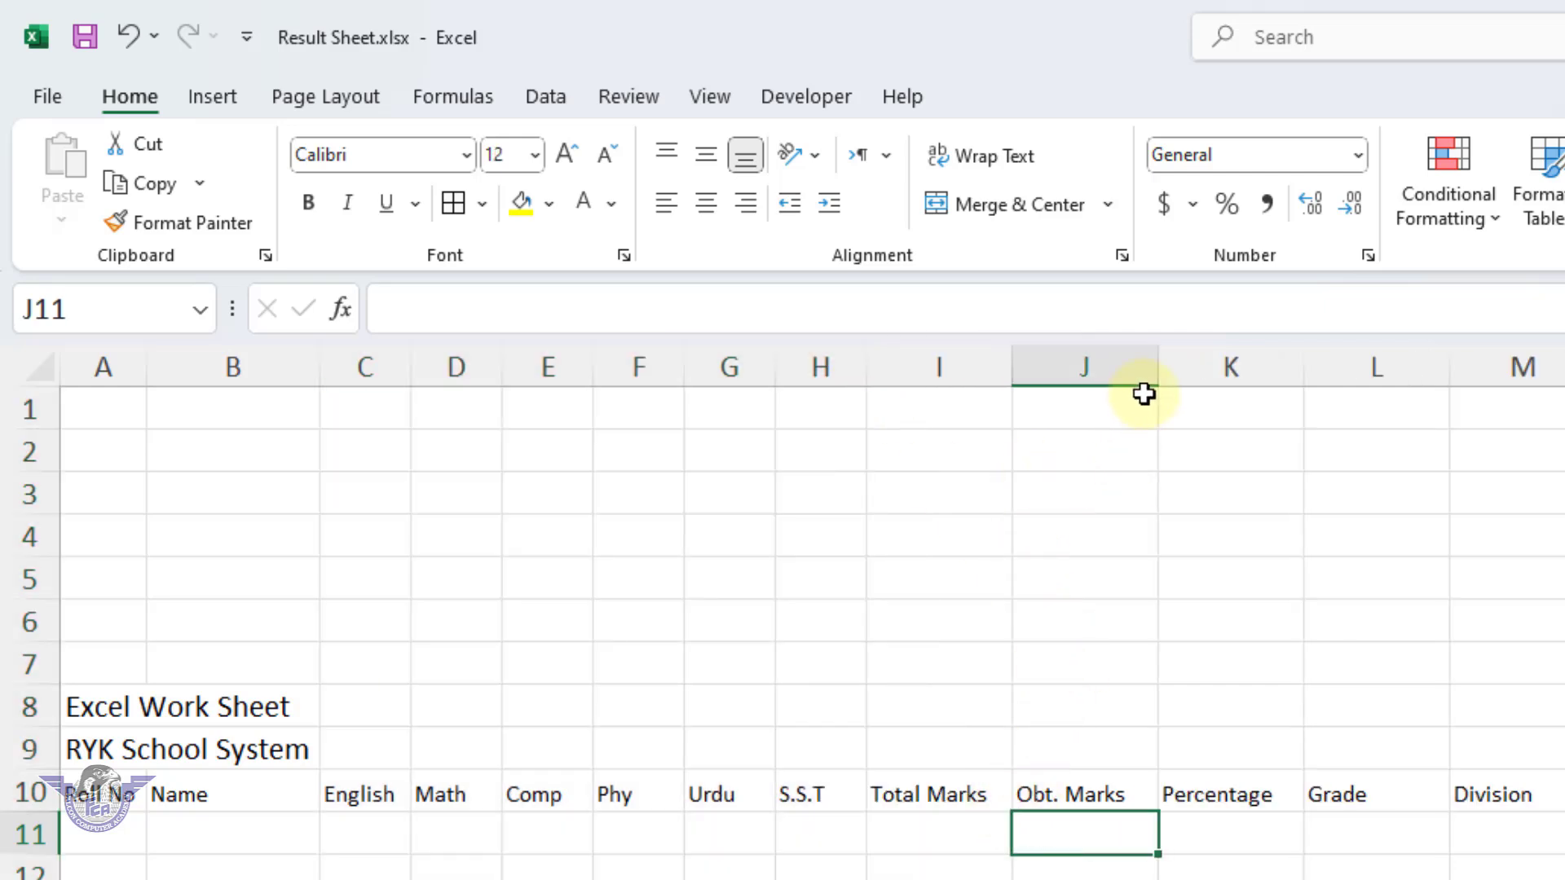
{"action": "left_click_drag", "start_coordinate": [1158, 374], "coordinate": [1148, 383]}
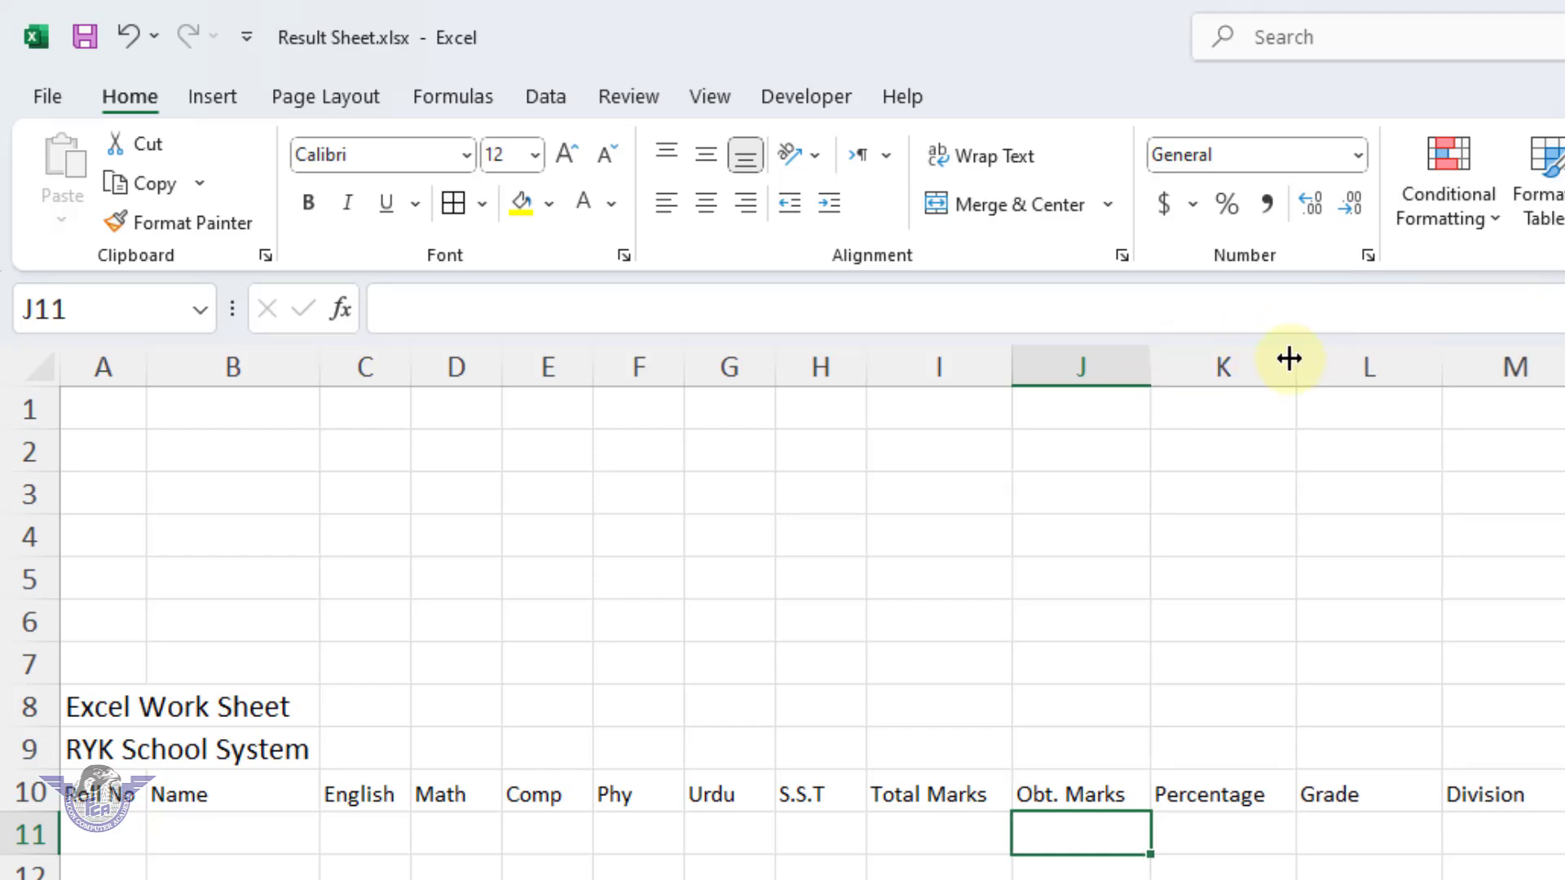
{"action": "left_click_drag", "start_coordinate": [1293, 360], "coordinate": [1269, 363]}
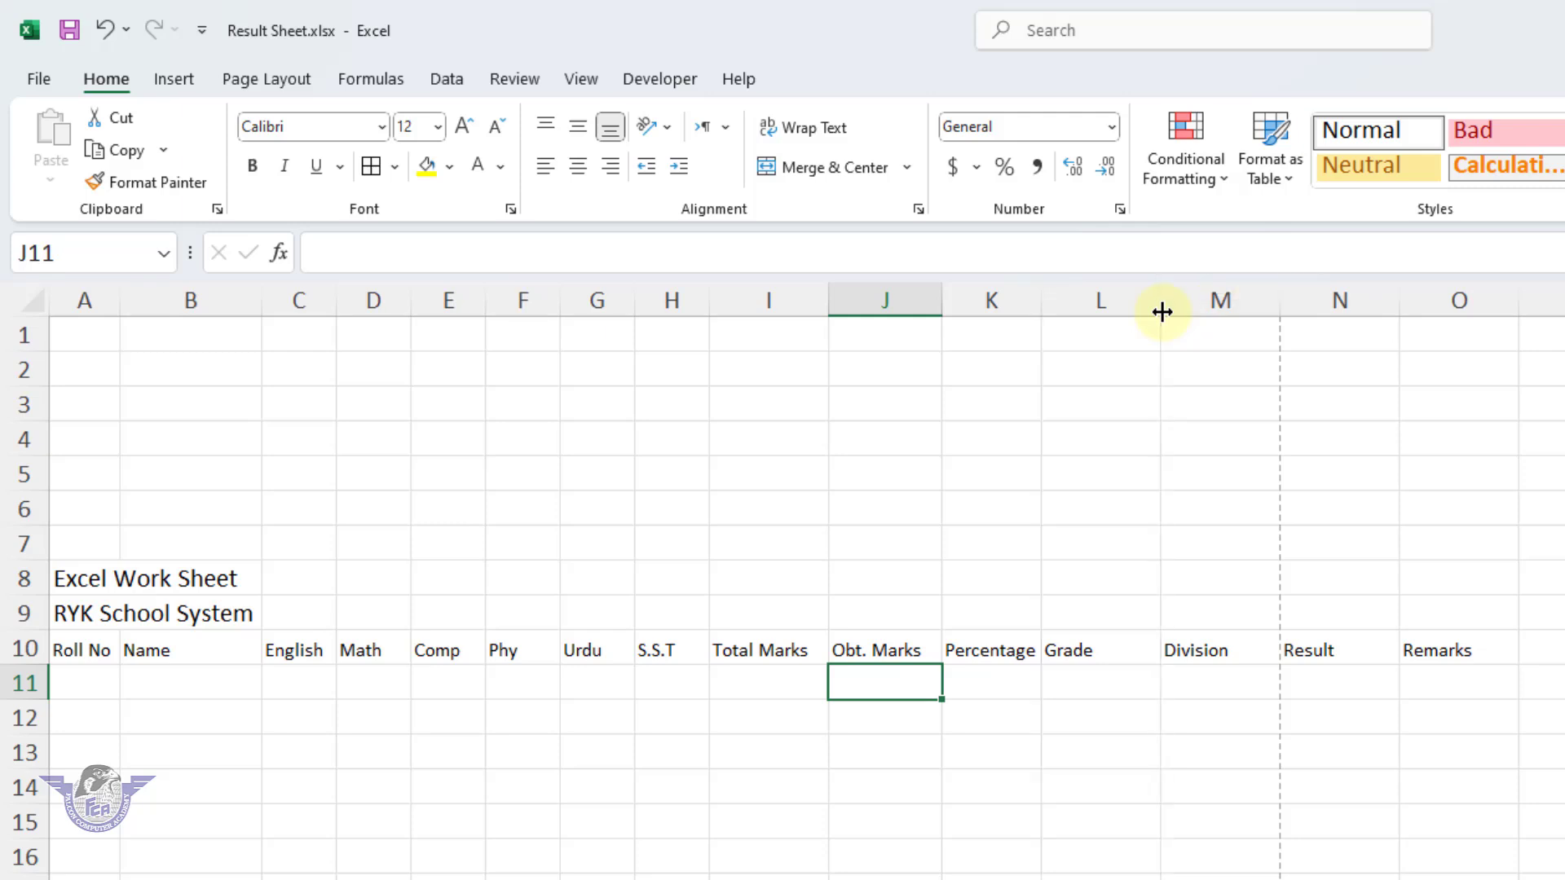
{"action": "left_click_drag", "start_coordinate": [1163, 311], "coordinate": [1098, 313]}
{"action": "left_click_drag", "start_coordinate": [1217, 310], "coordinate": [1171, 313]}
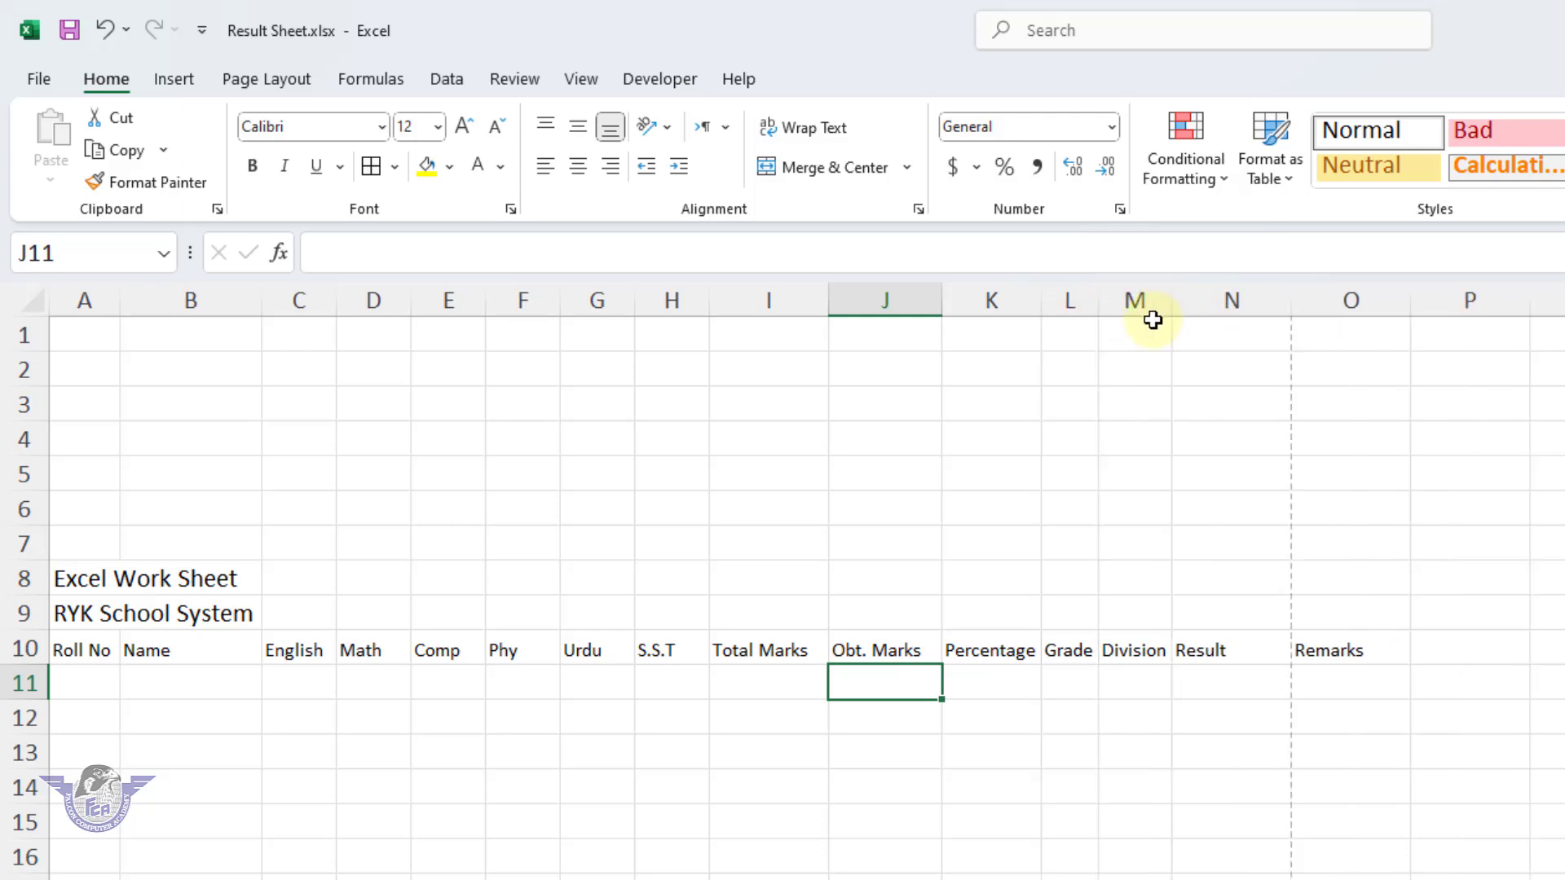
{"action": "left_click_drag", "start_coordinate": [1293, 308], "coordinate": [1230, 308]}
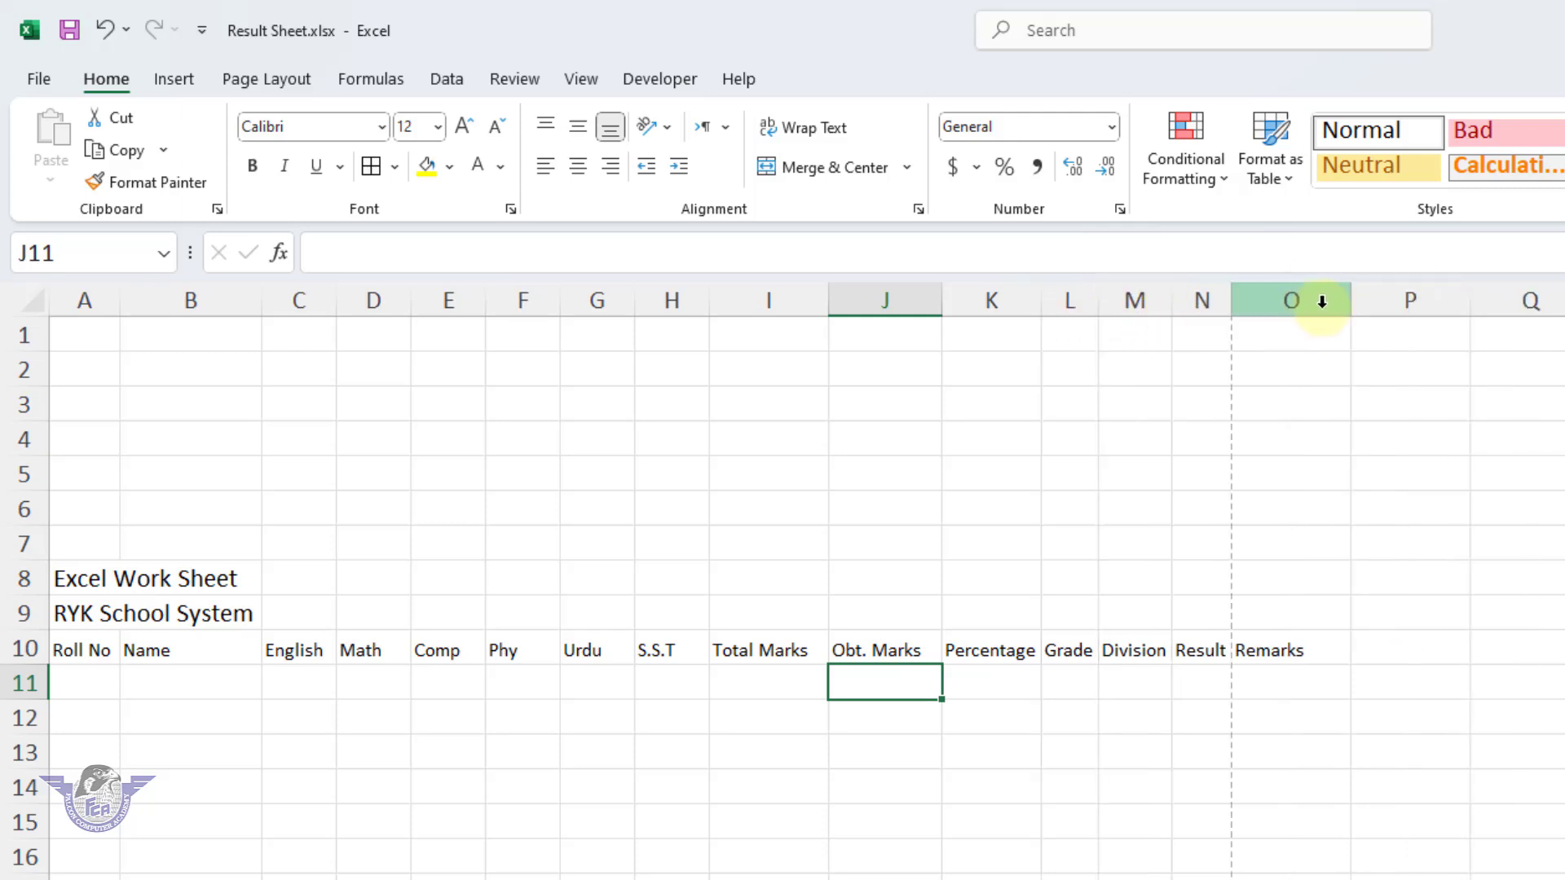
{"action": "double_click", "coordinate": [1348, 302]}
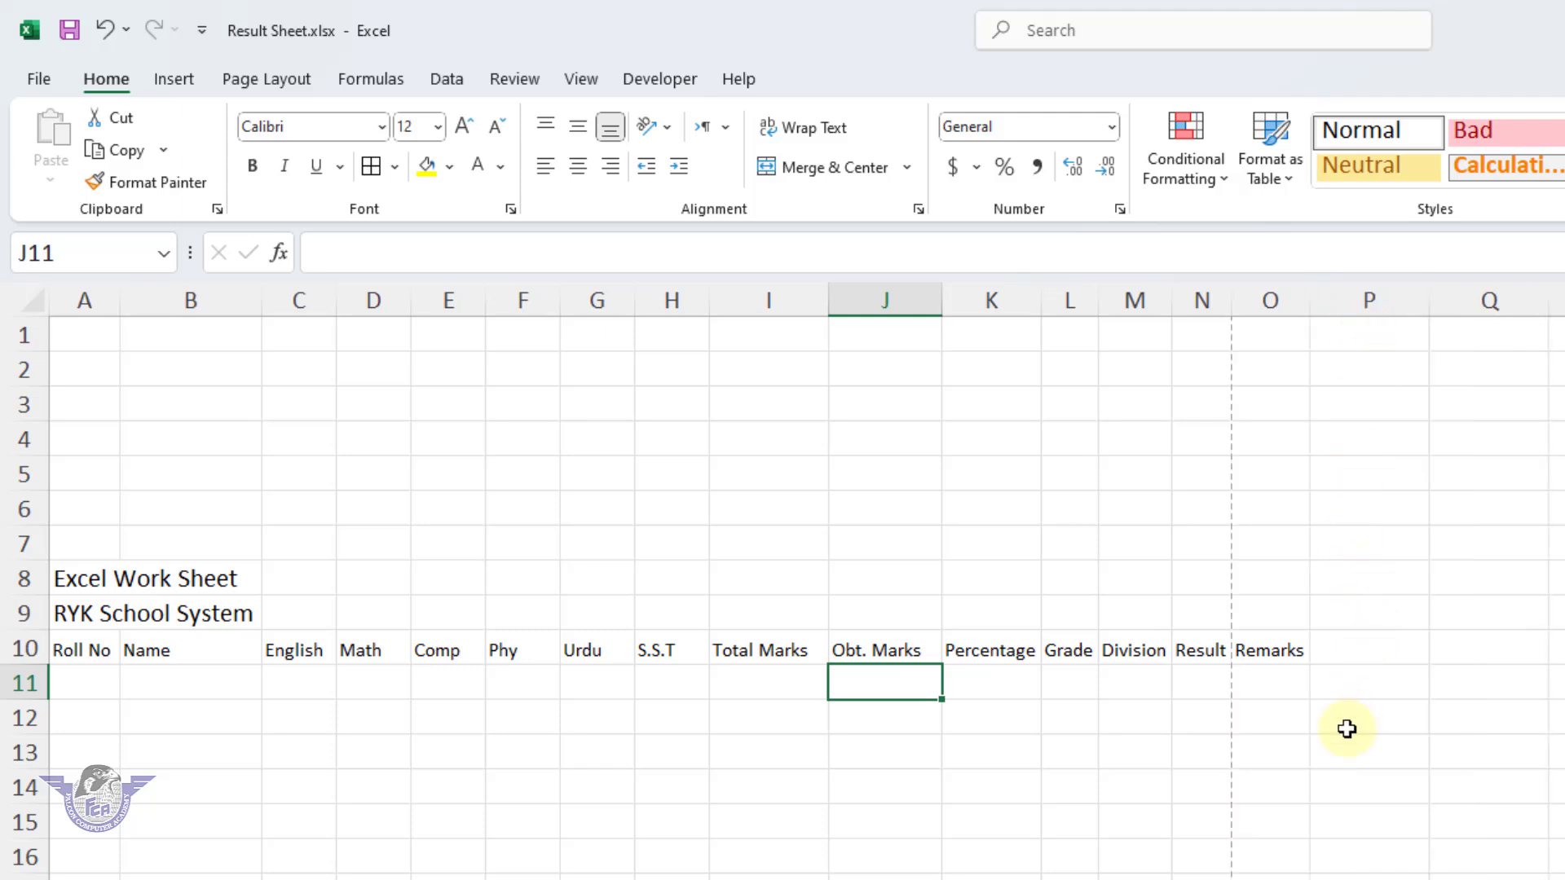
{"action": "left_click", "coordinate": [1273, 652]}
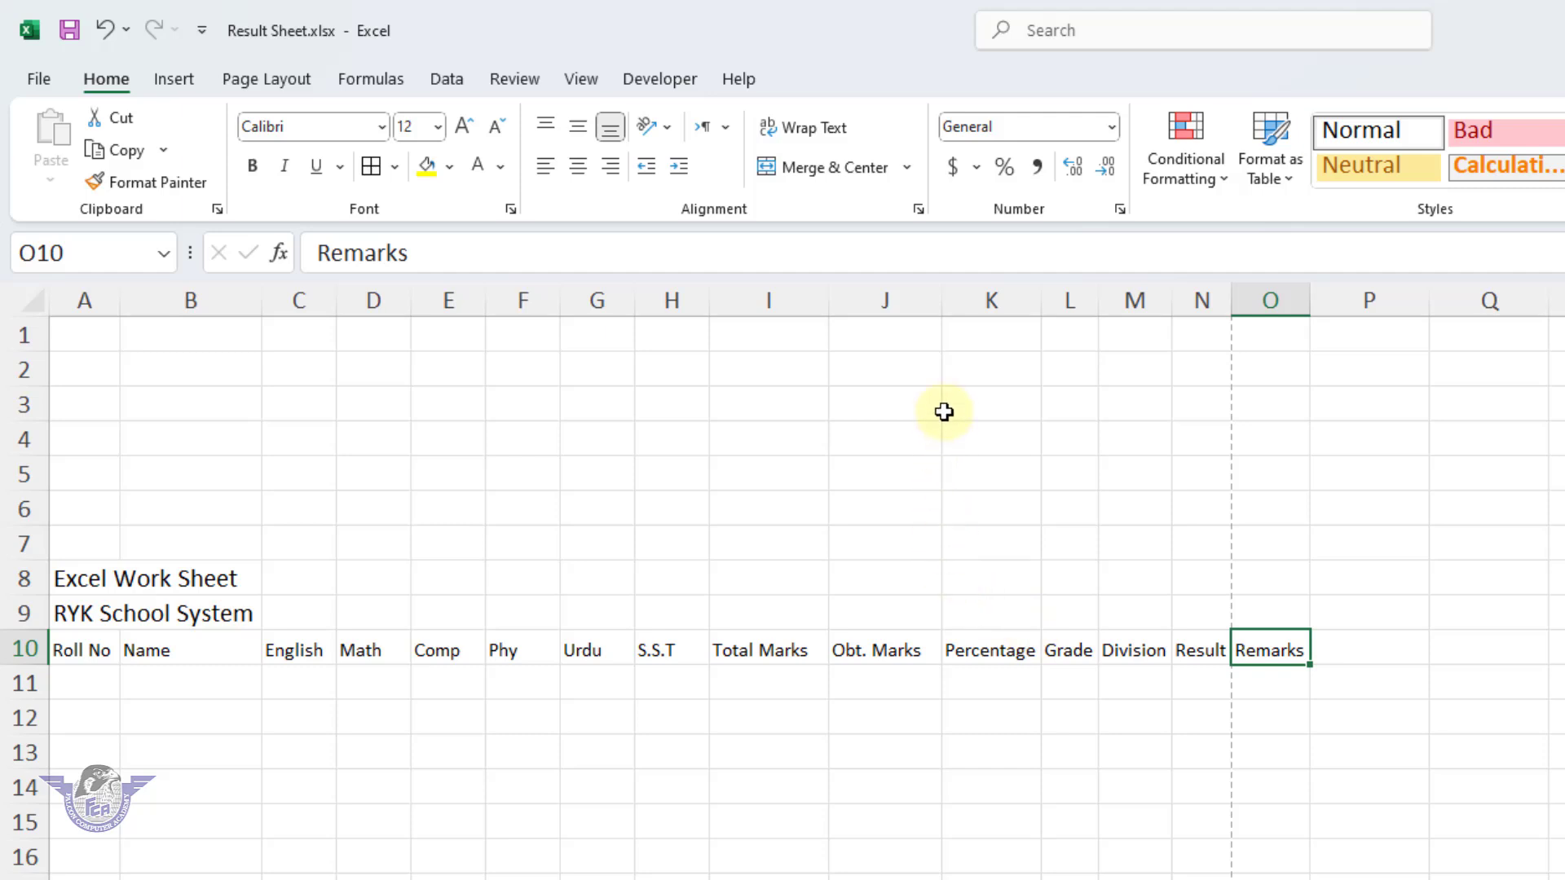
{"action": "left_click_drag", "start_coordinate": [943, 311], "coordinate": [933, 316]}
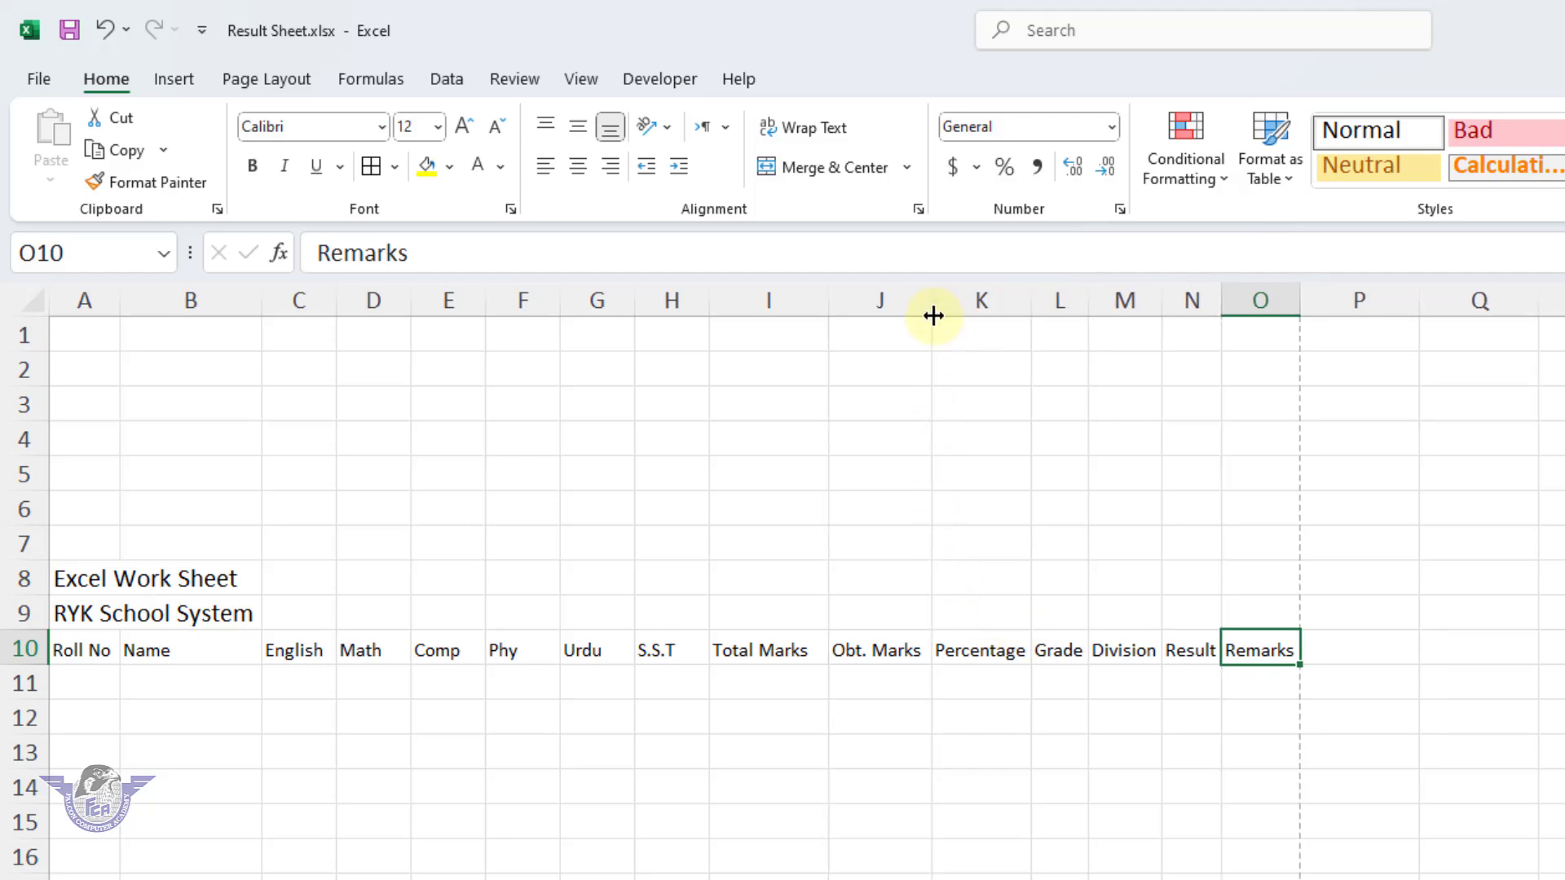
{"action": "key", "text": "ctrl+z"}
- Set the print scale to 95% so that columns A to O fit on one page width
{"action": "left_click", "coordinate": [303, 82]}
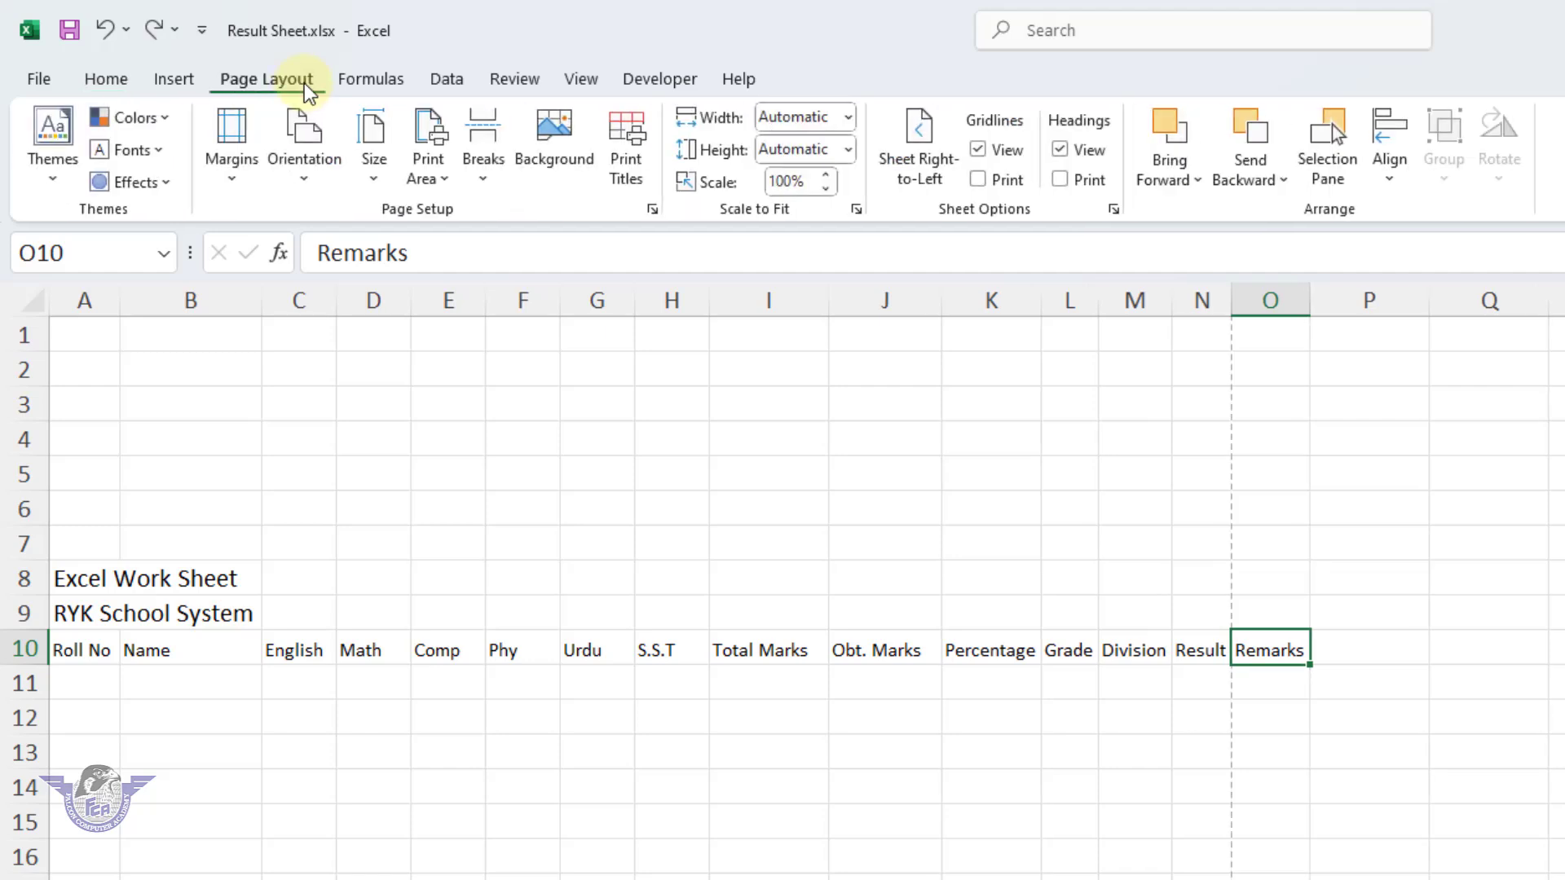
{"action": "left_click", "coordinate": [825, 189]}
{"action": "left_click", "coordinate": [825, 189]}
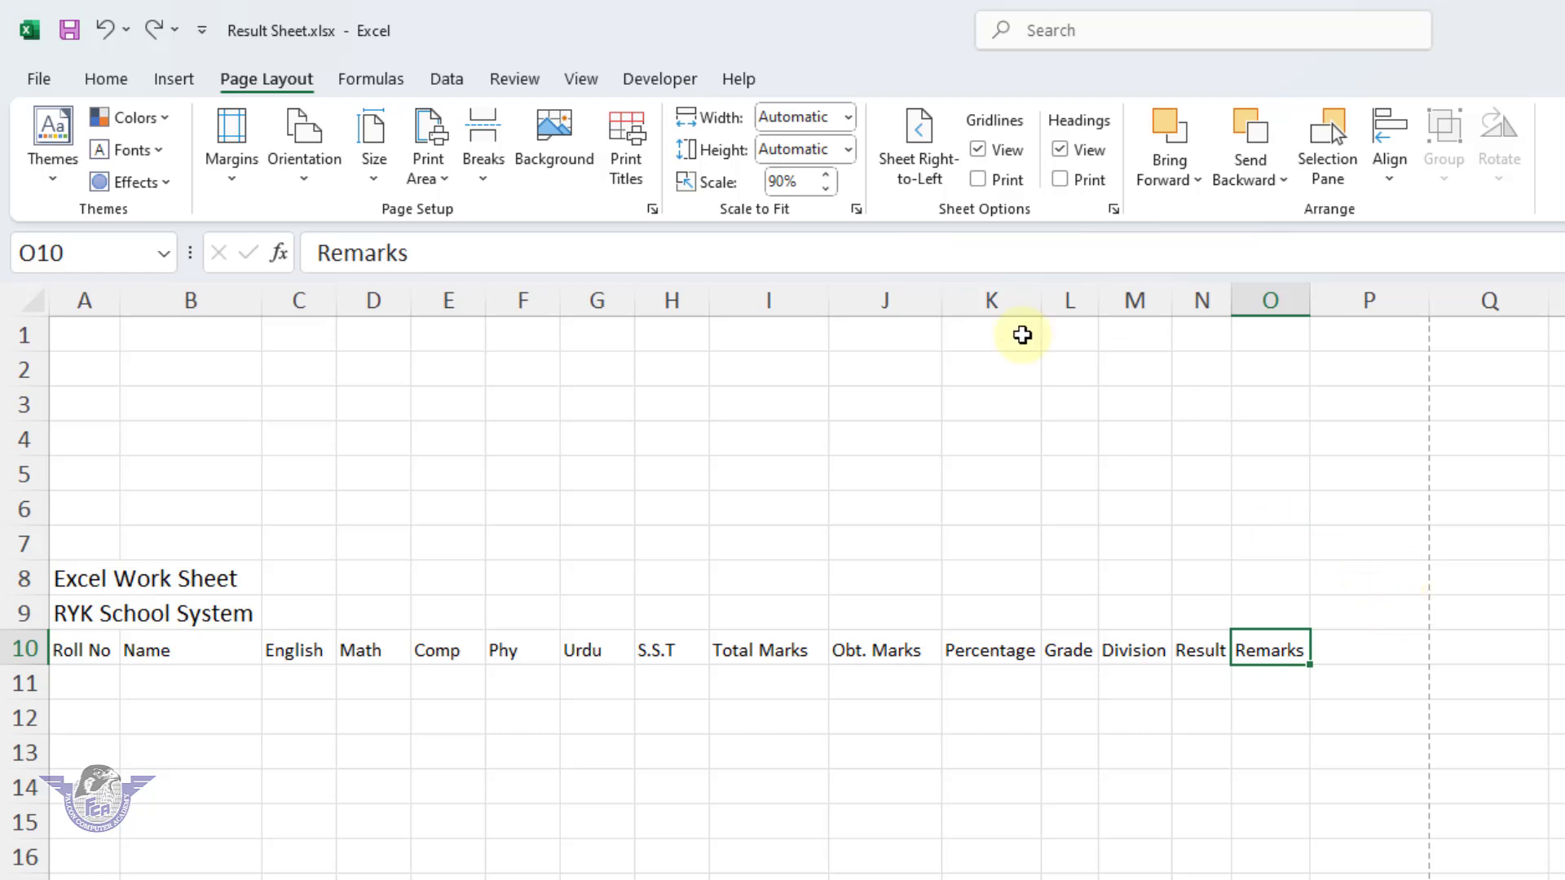
{"action": "left_click", "coordinate": [826, 175]}
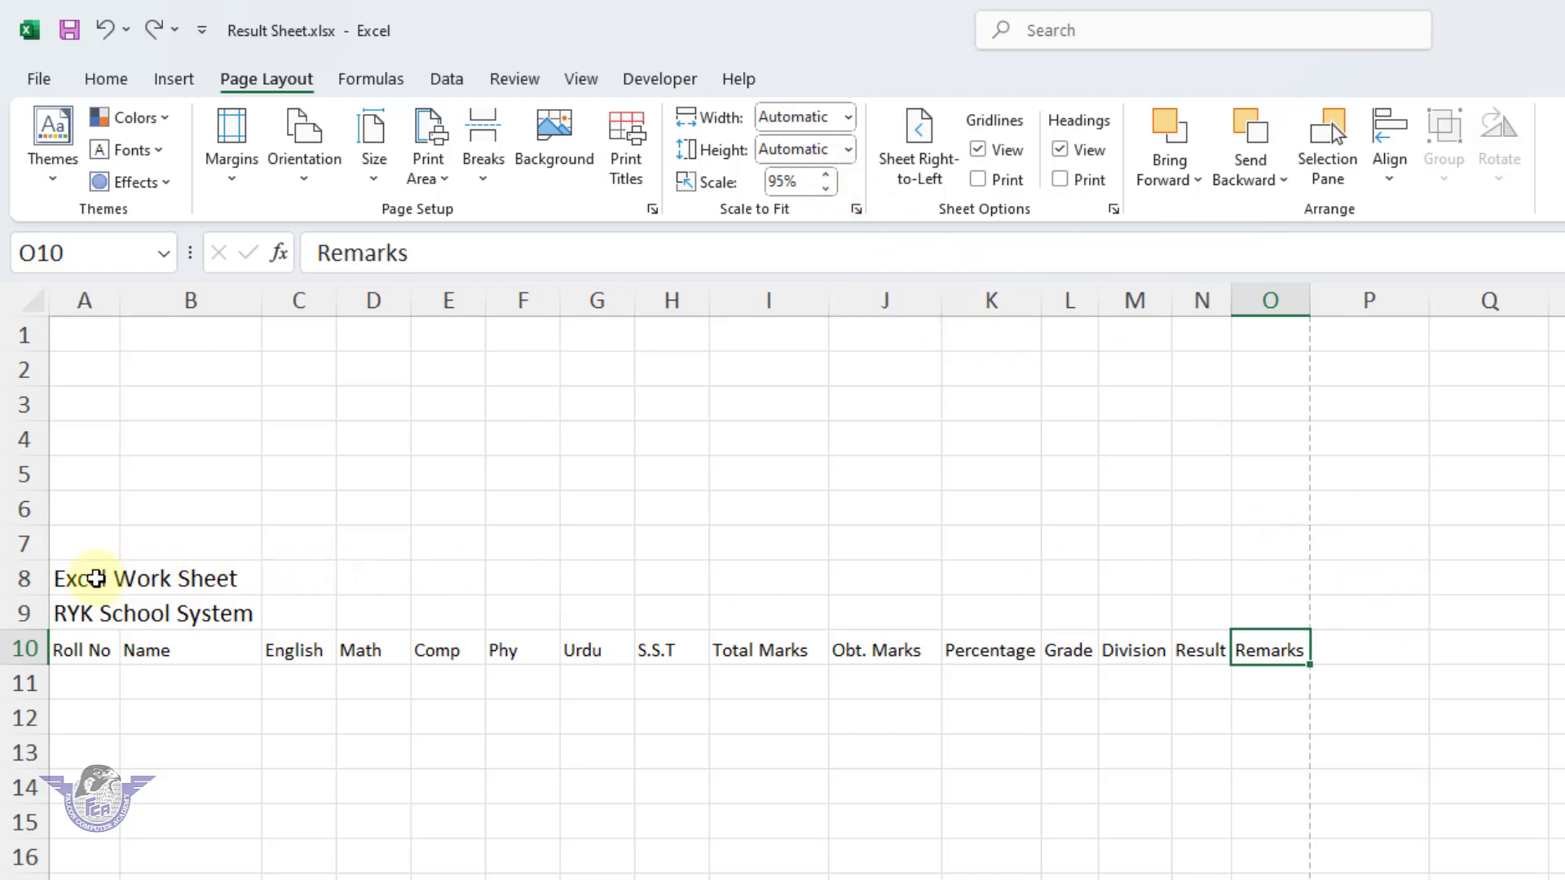
- Merge and center the title "Excel Work Sheet" across A8 to O8
{"action": "left_click_drag", "start_coordinate": [86, 577], "coordinate": [1276, 570]}
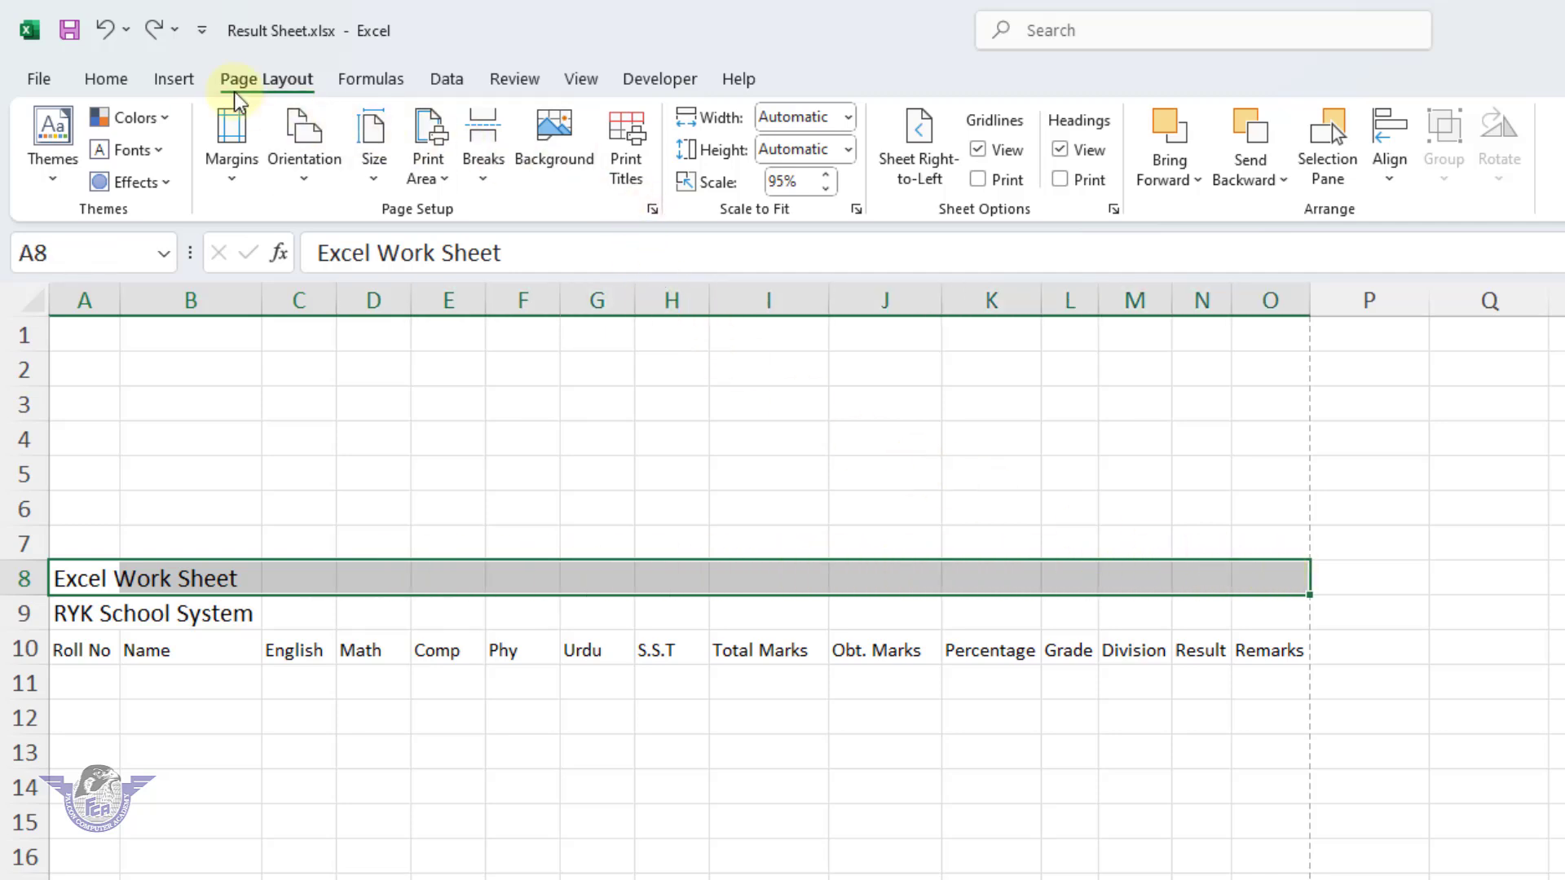
{"action": "left_click", "coordinate": [107, 80]}
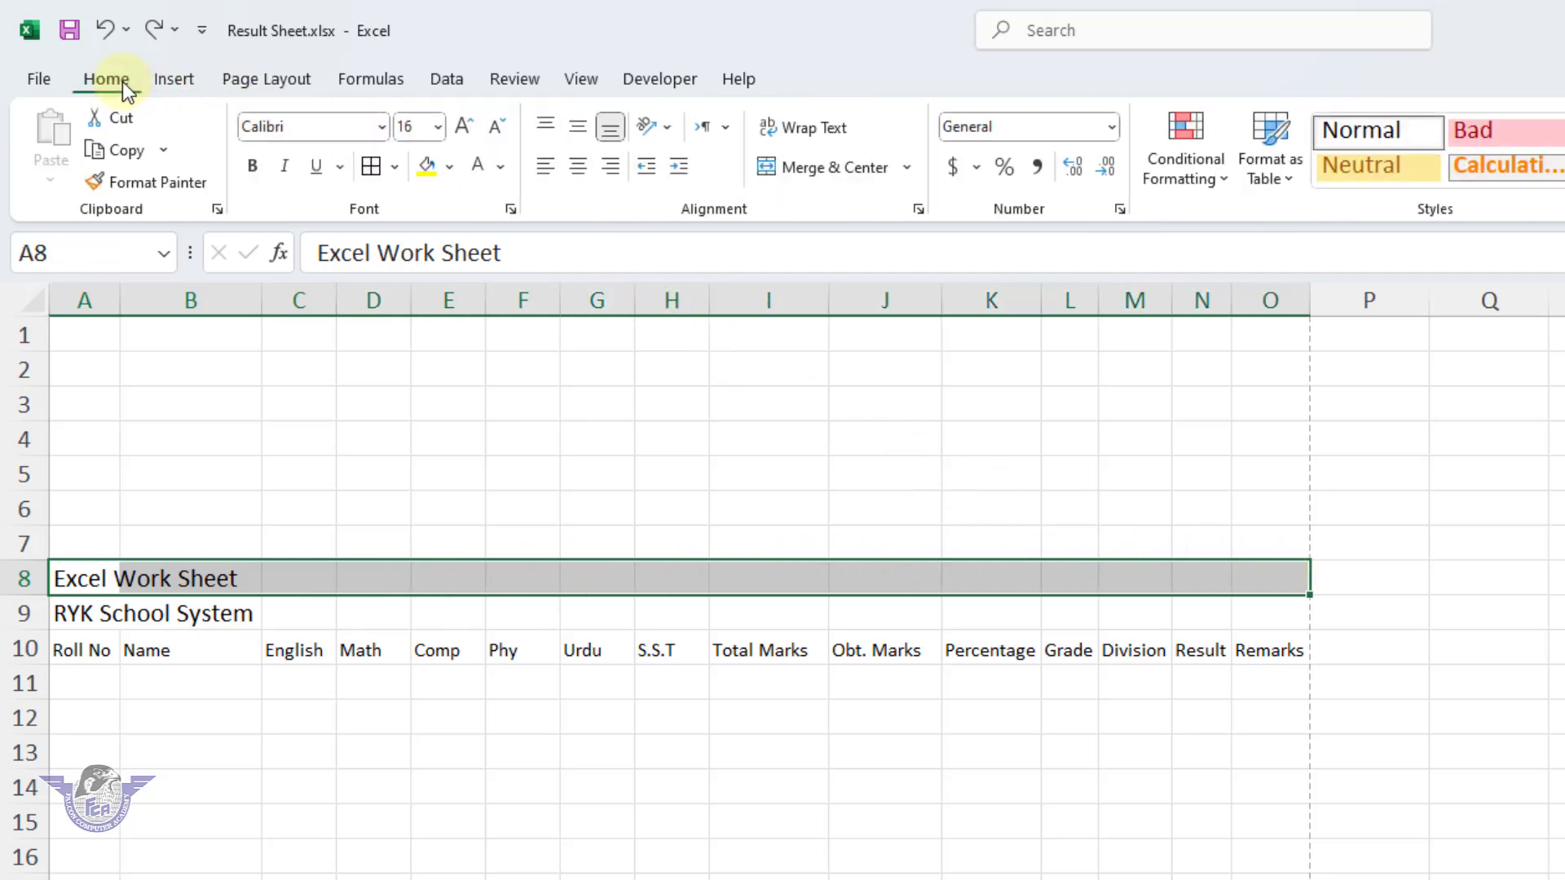
{"action": "left_click", "coordinate": [790, 171]}
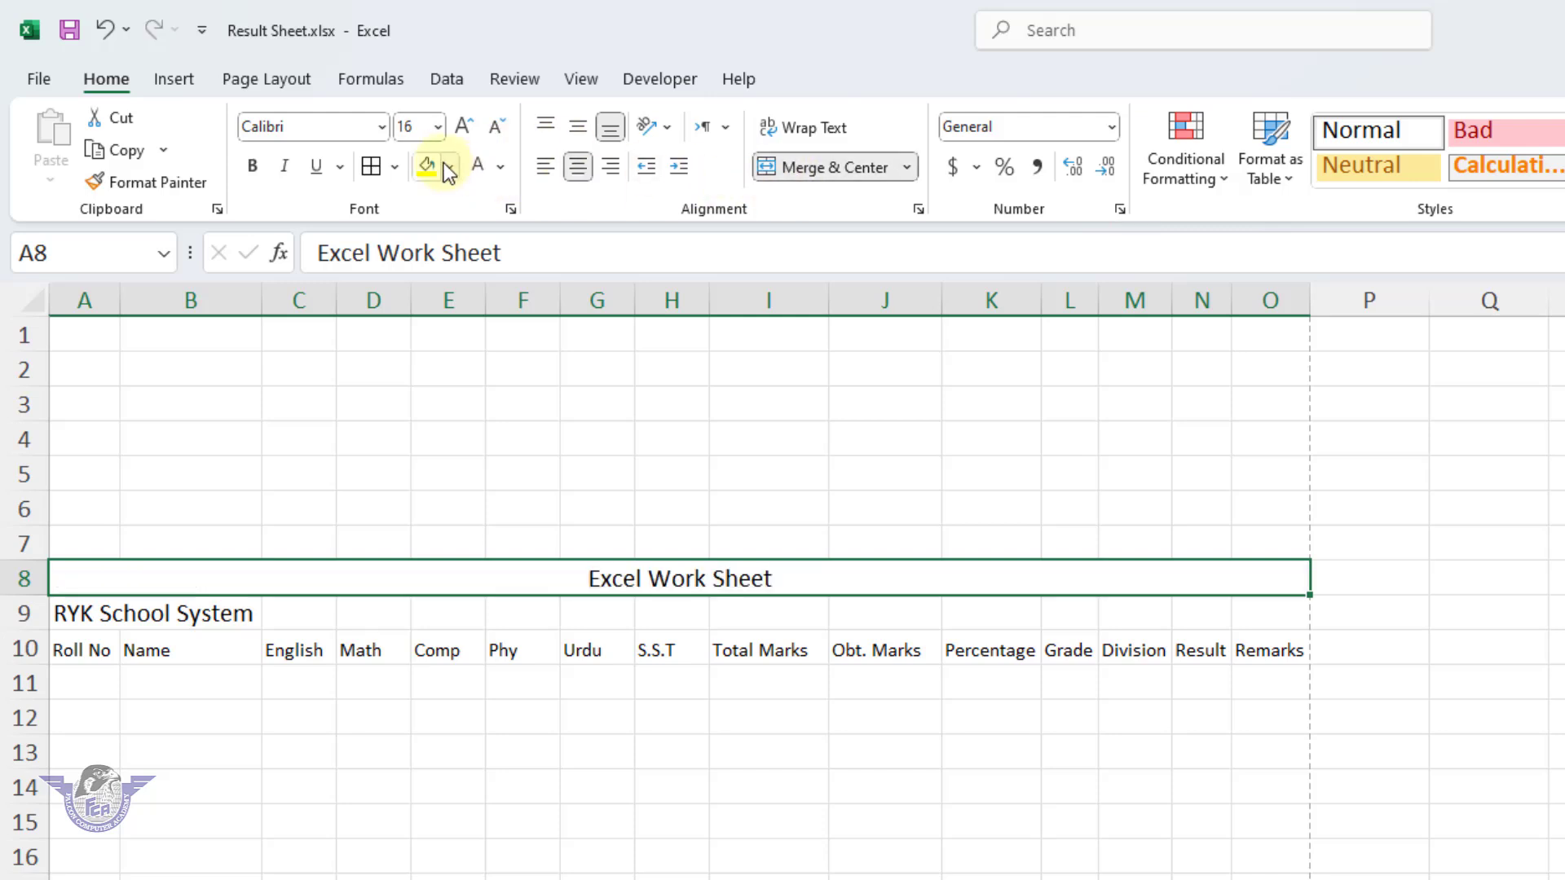
- Set the "Excel Work Sheet" title to font size 26 and merge and center "RYK School System" across A9 to O9
{"action": "left_click", "coordinate": [438, 128]}
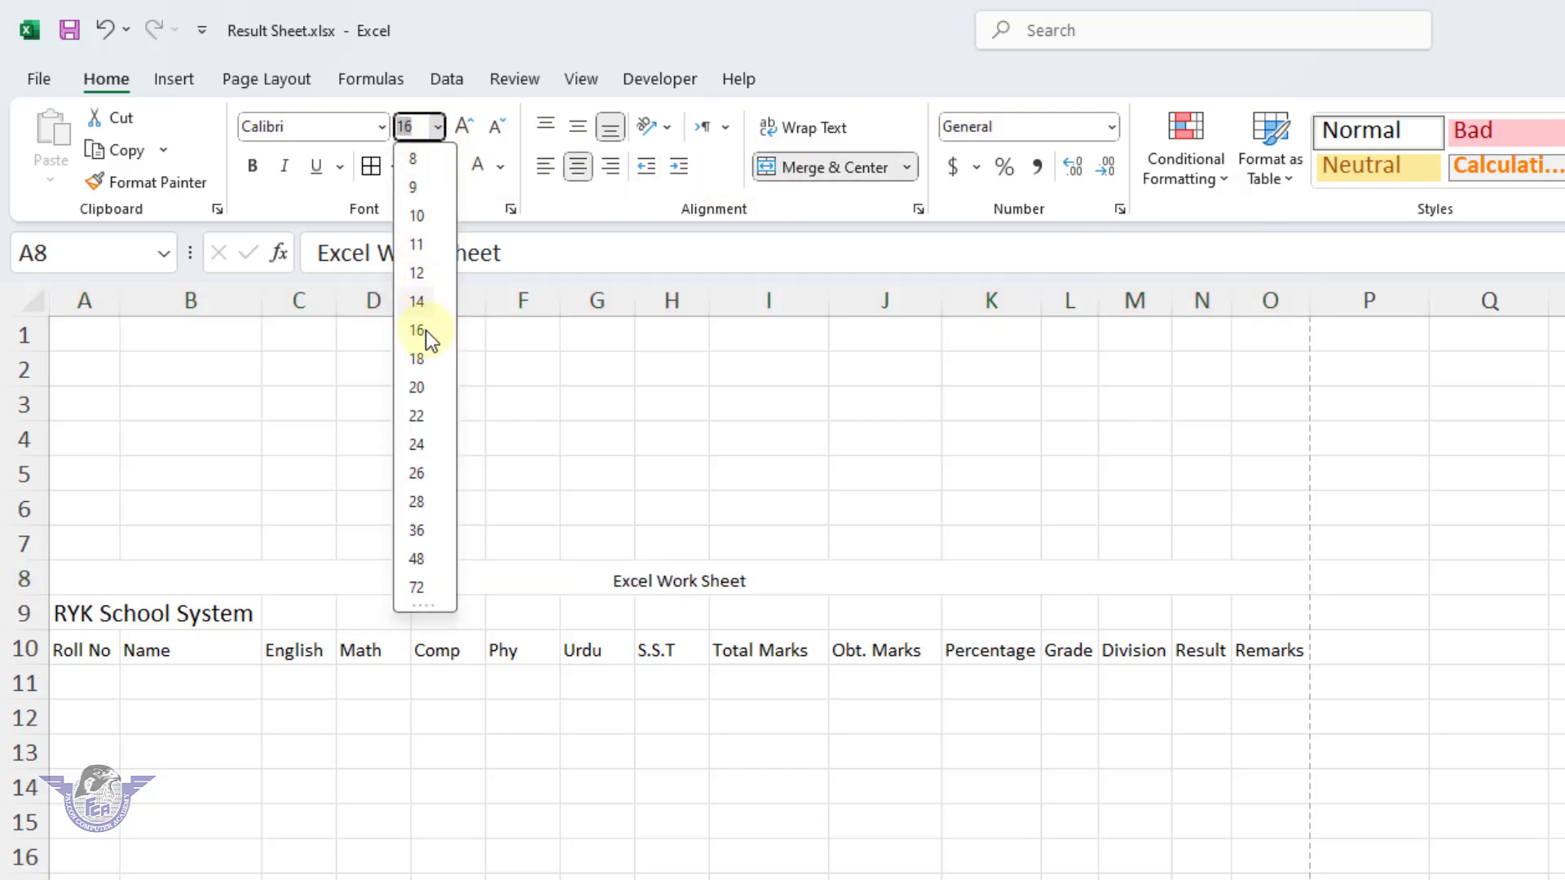
{"action": "left_click", "coordinate": [424, 474]}
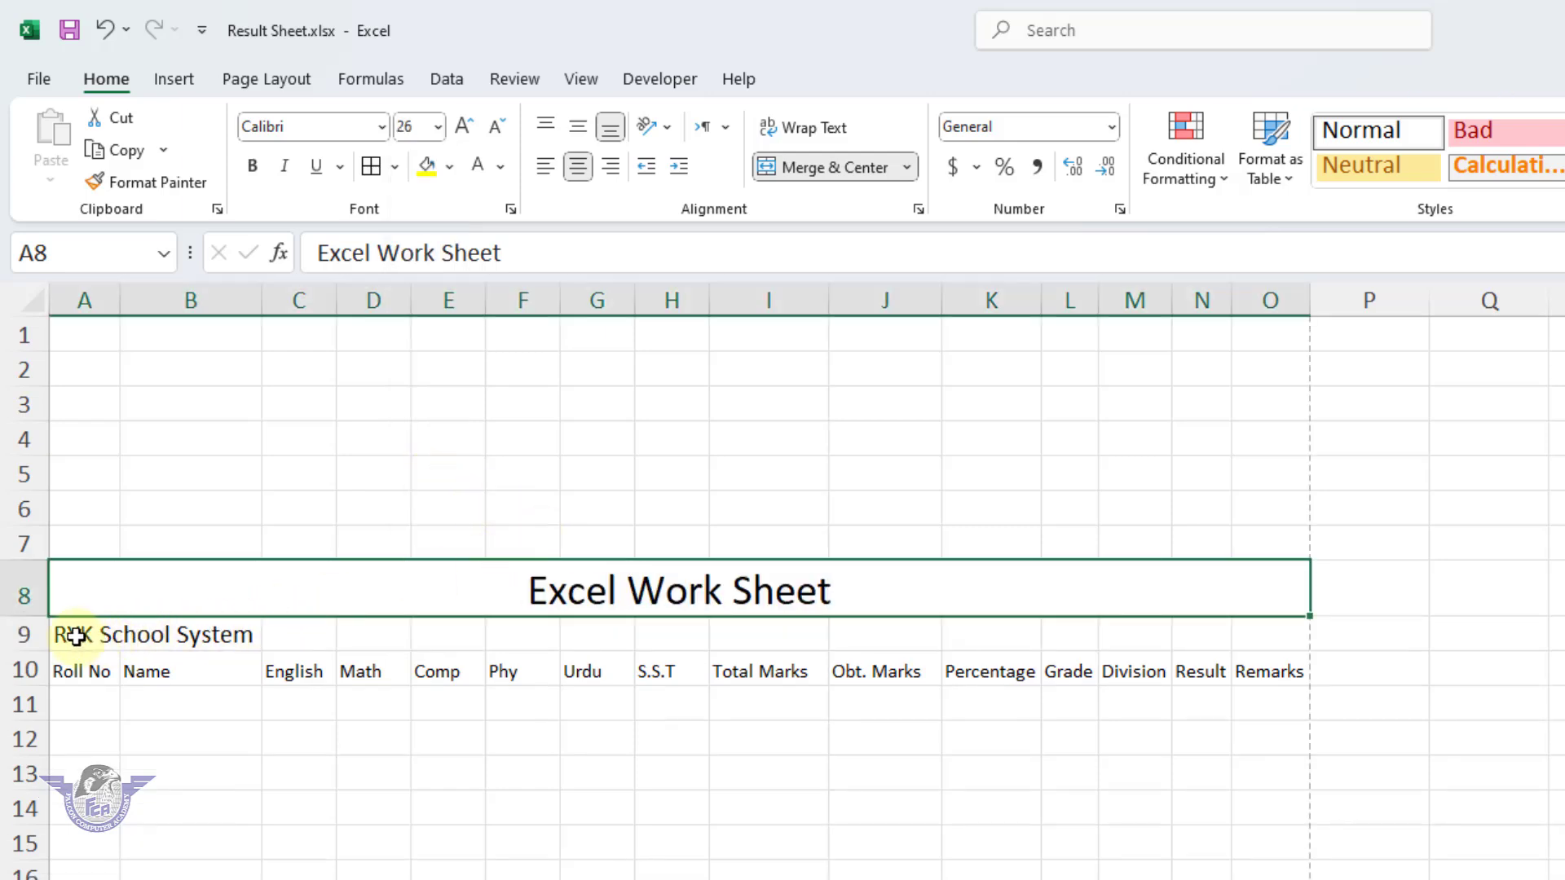
{"action": "left_click_drag", "start_coordinate": [66, 635], "coordinate": [1243, 636]}
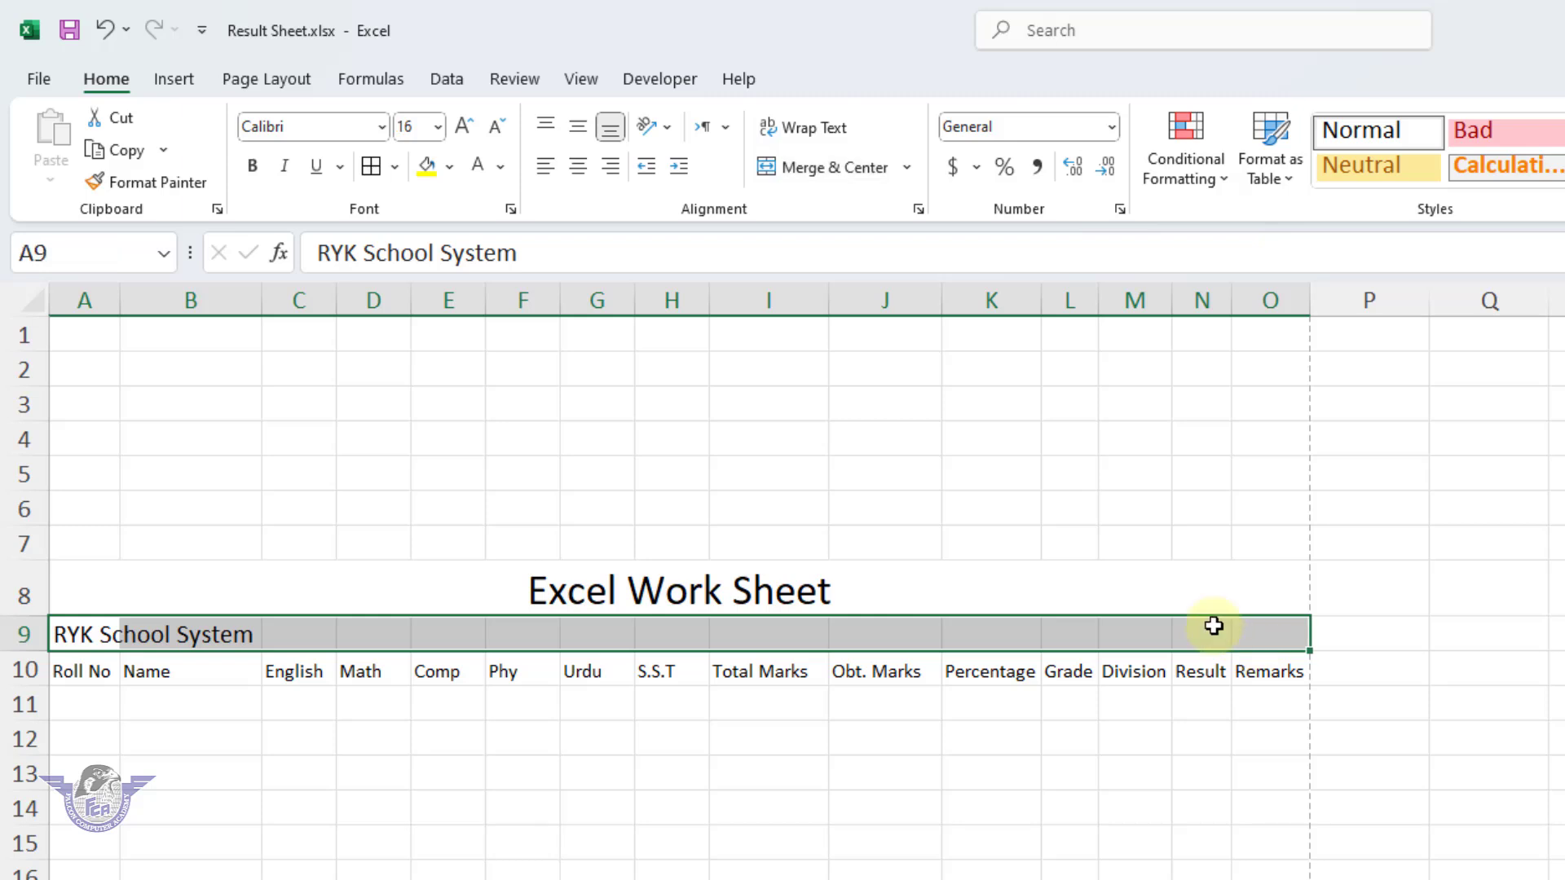
{"action": "left_click", "coordinate": [842, 179]}
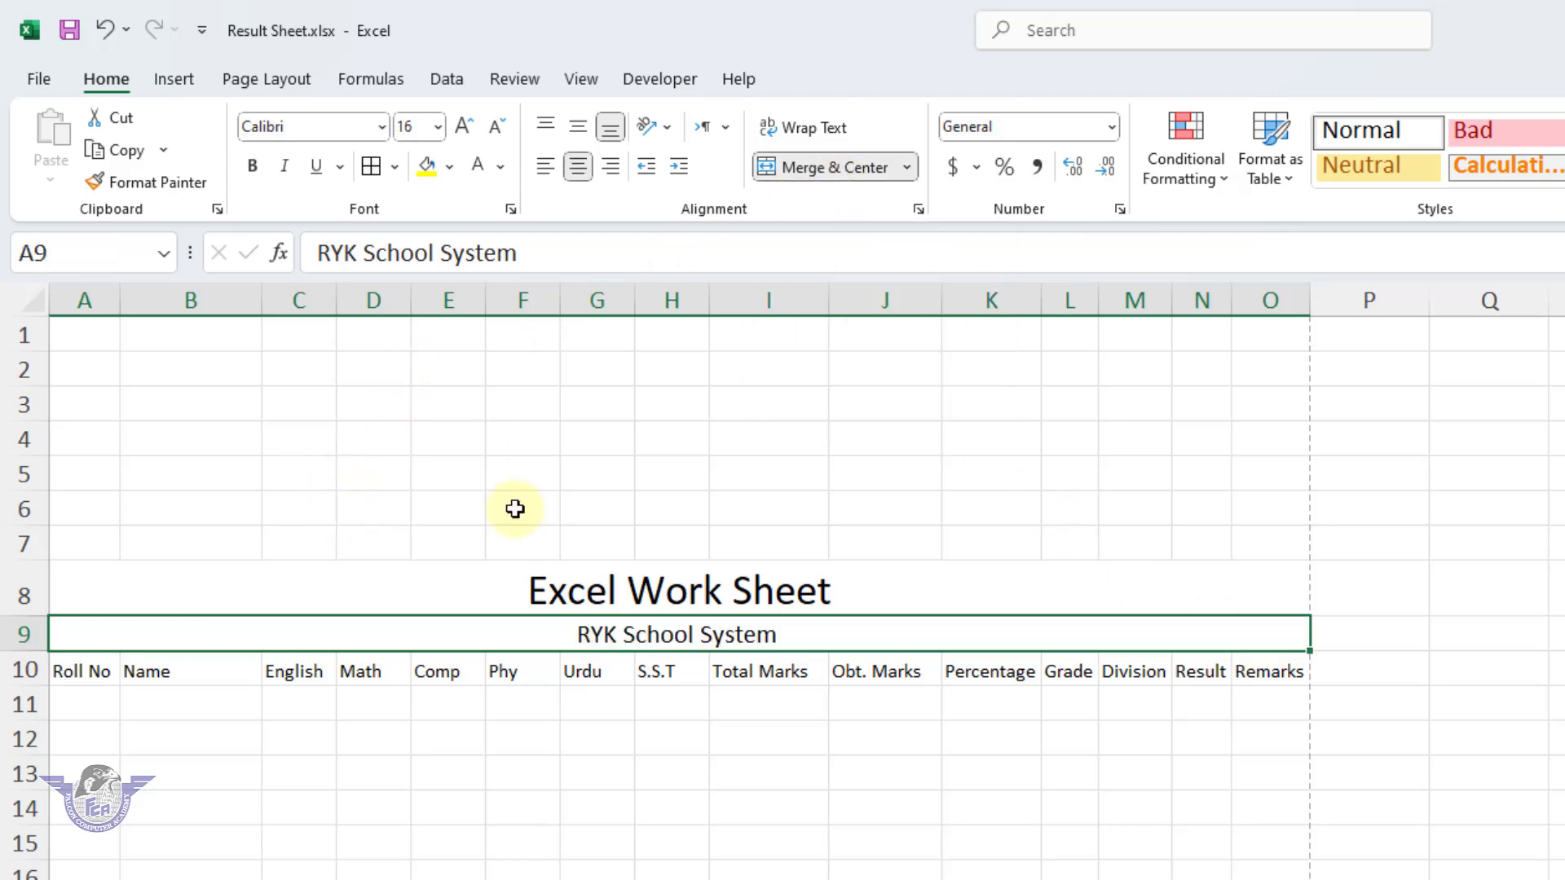
- Give the "Excel Work Sheet" title row a standard blue fill and white font color
{"action": "left_click", "coordinate": [600, 589]}
{"action": "left_click", "coordinate": [454, 173]}
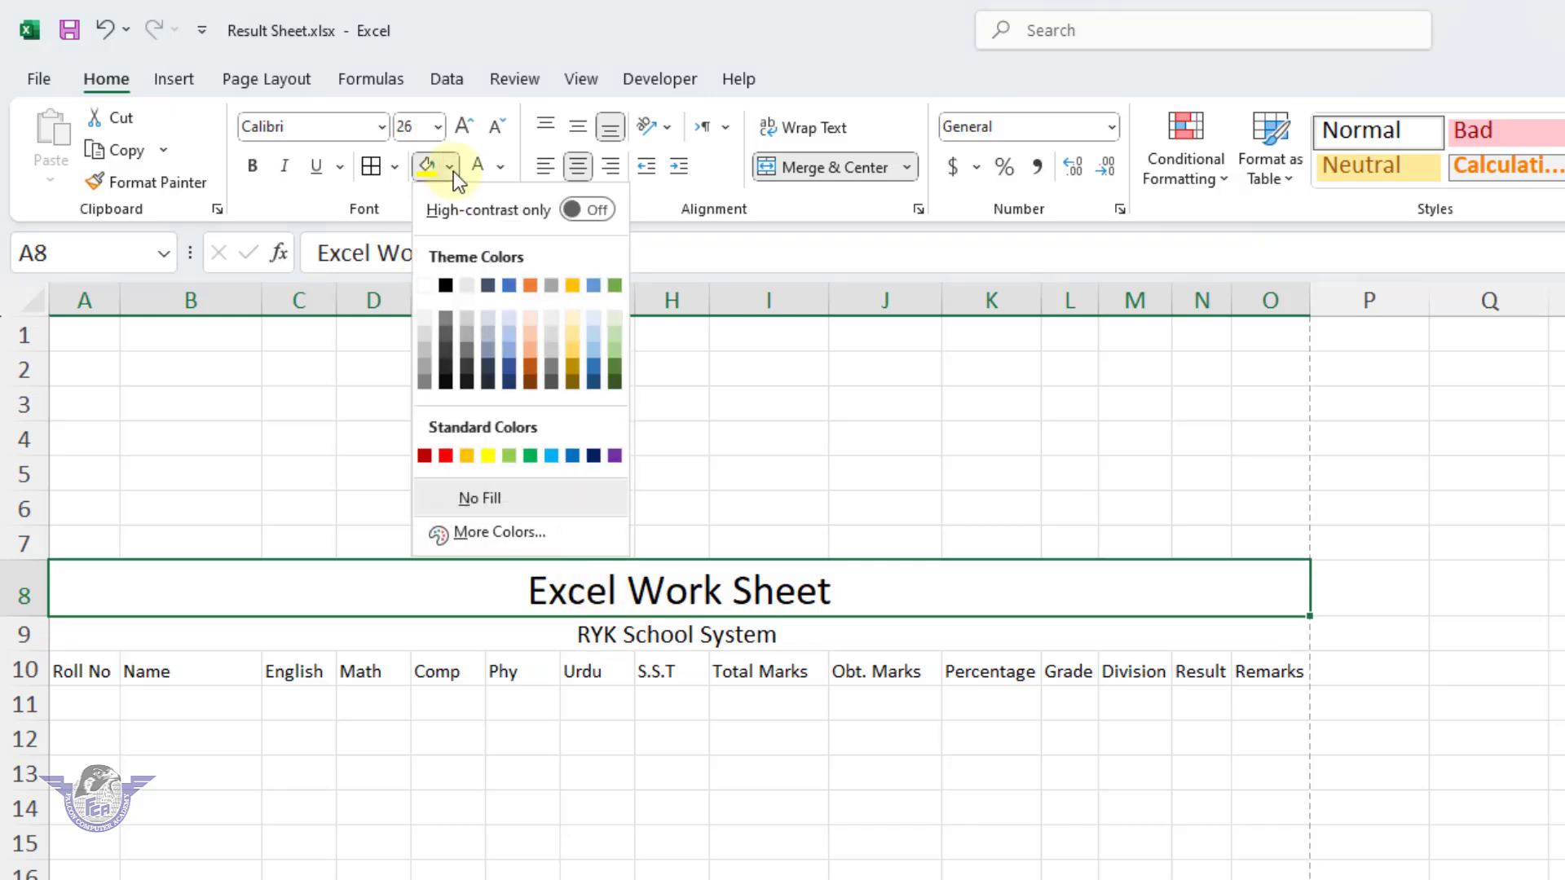
{"action": "left_click", "coordinate": [573, 455]}
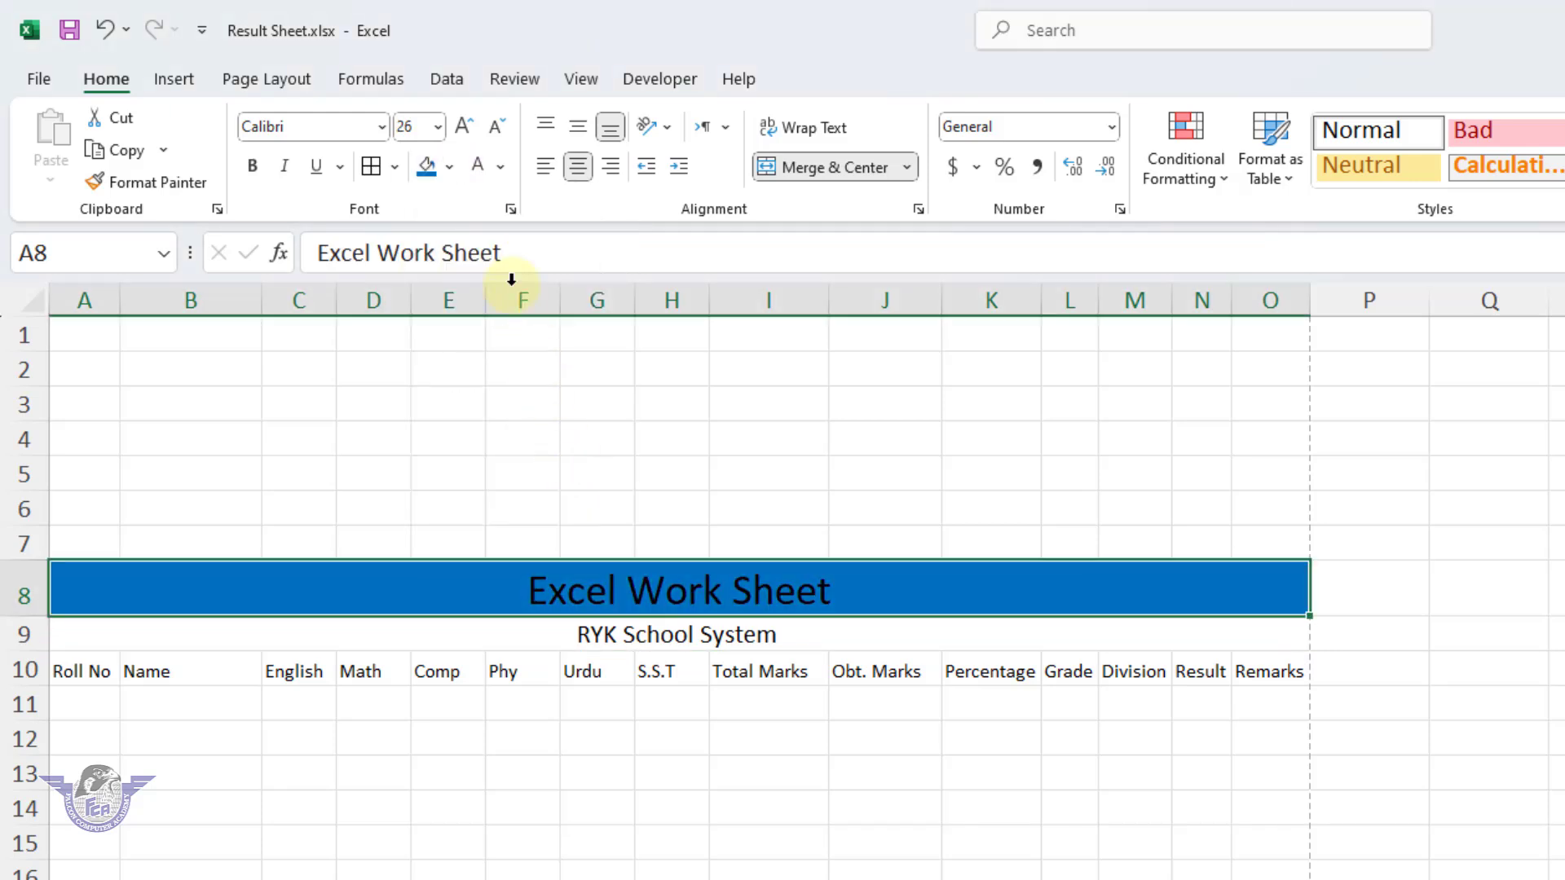
{"action": "left_click", "coordinate": [475, 171]}
- Fill the "RYK School System" subtitle row with light grey
{"action": "left_click", "coordinate": [640, 634]}
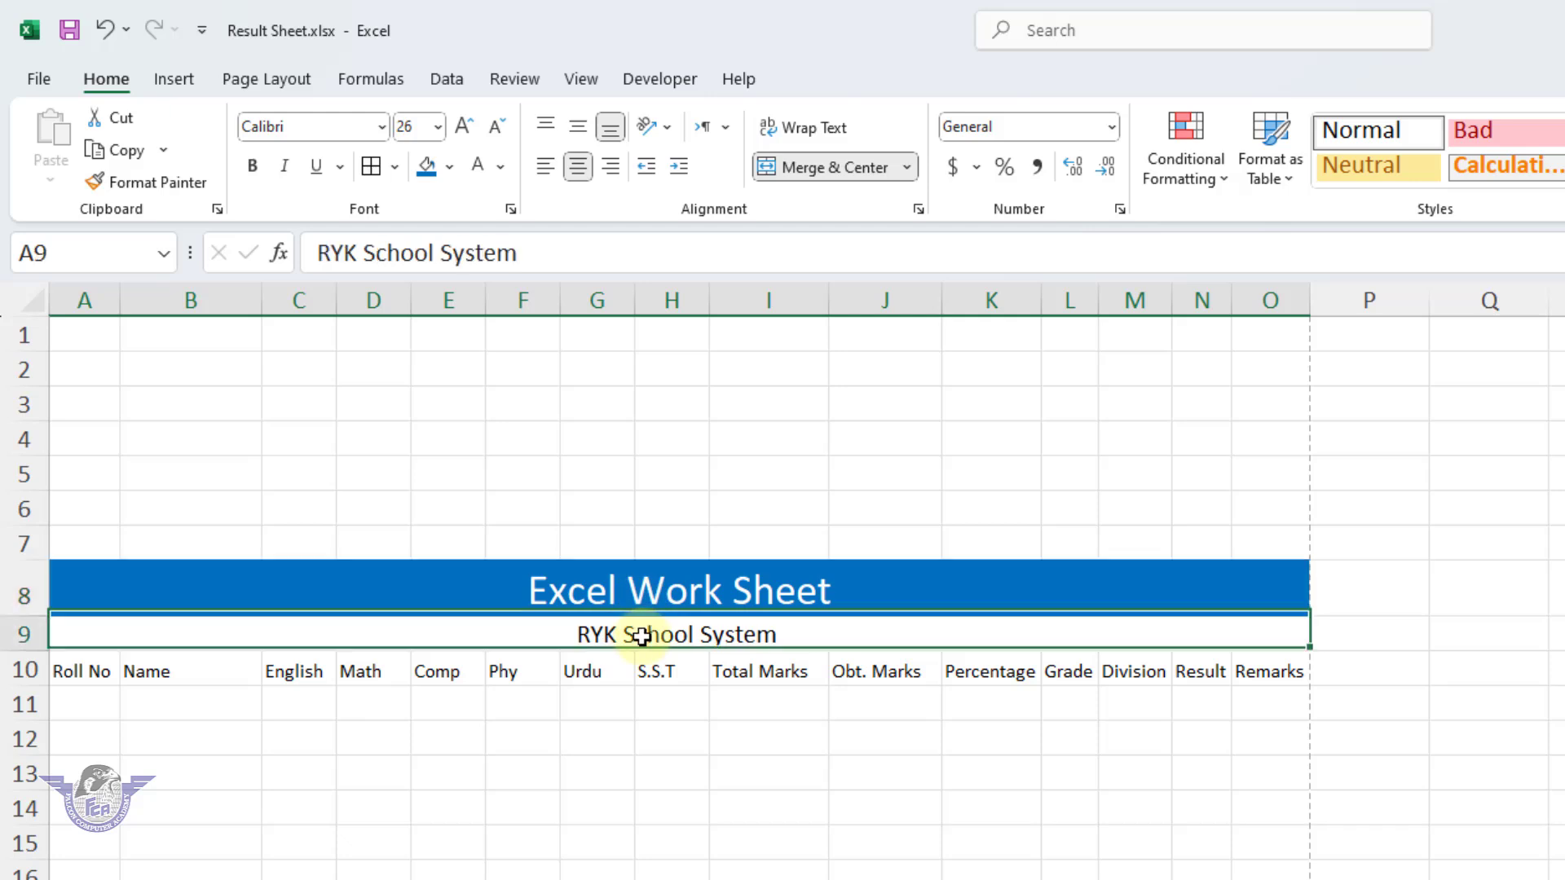
{"action": "left_click", "coordinate": [449, 171]}
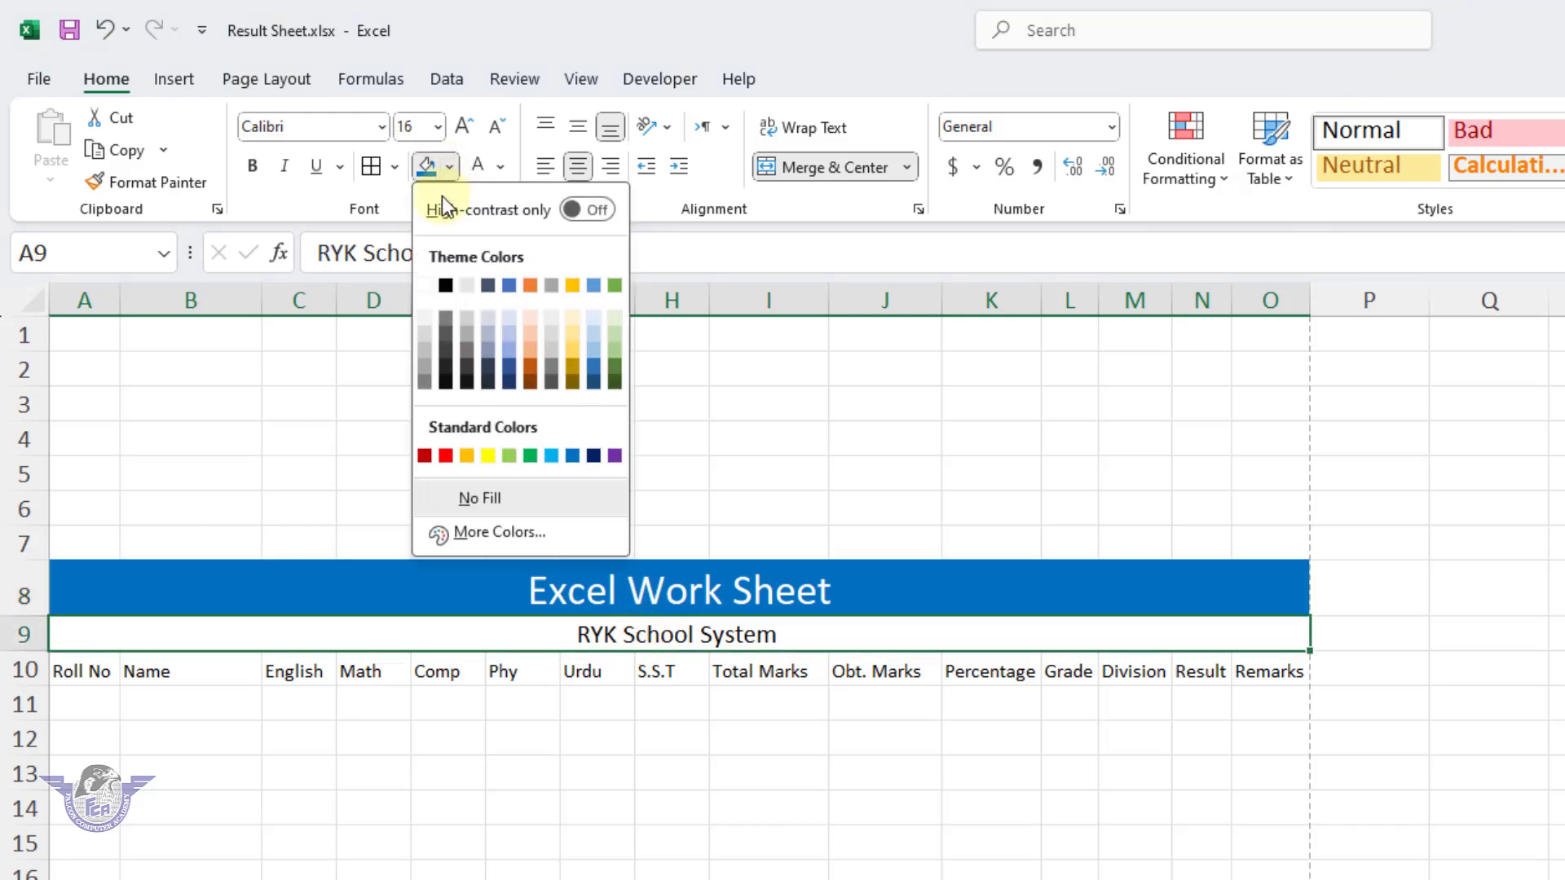
{"action": "left_click", "coordinate": [423, 334]}
- Apply all borders to the mark sheet from the title in row 8 through row 19, columns A to O
{"action": "left_click_drag", "start_coordinate": [643, 595], "coordinate": [655, 879]}
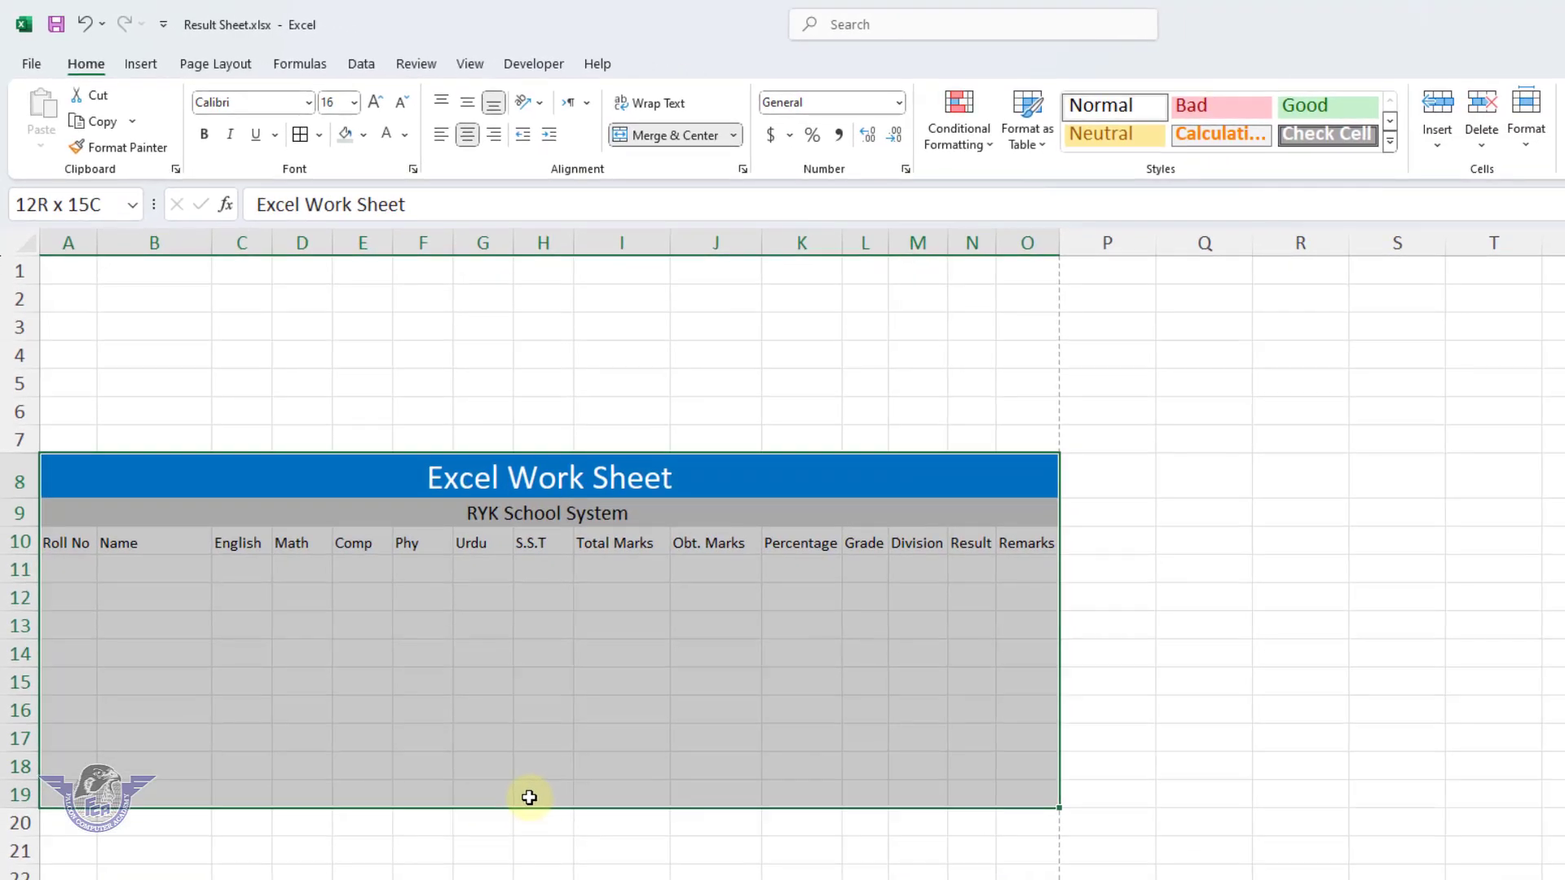
{"action": "left_click_drag", "start_coordinate": [529, 797], "coordinate": [531, 793]}
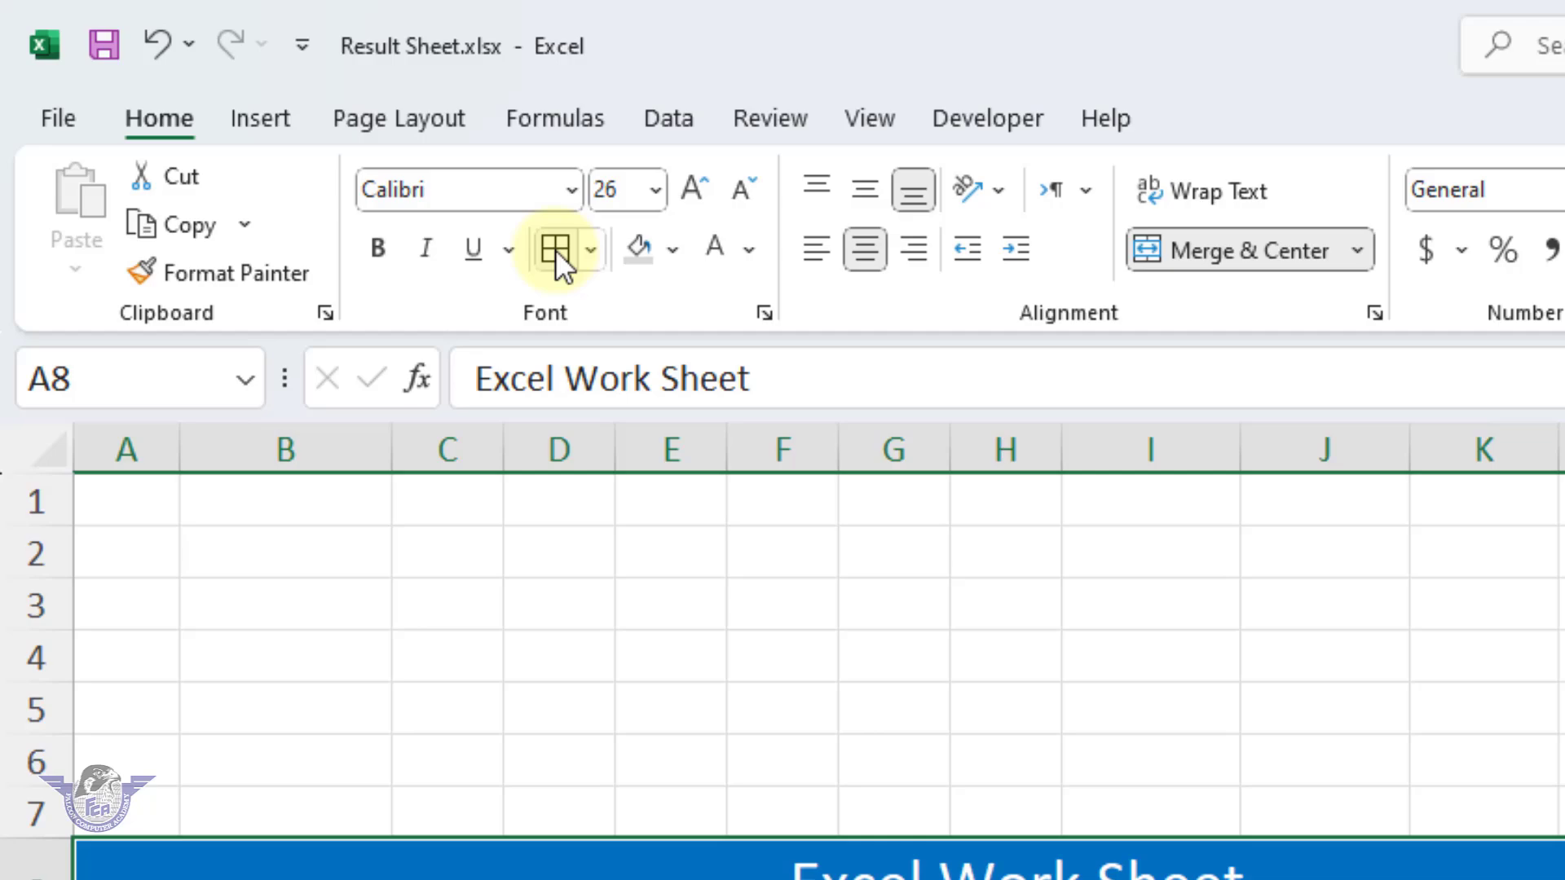
{"action": "left_click", "coordinate": [555, 249]}
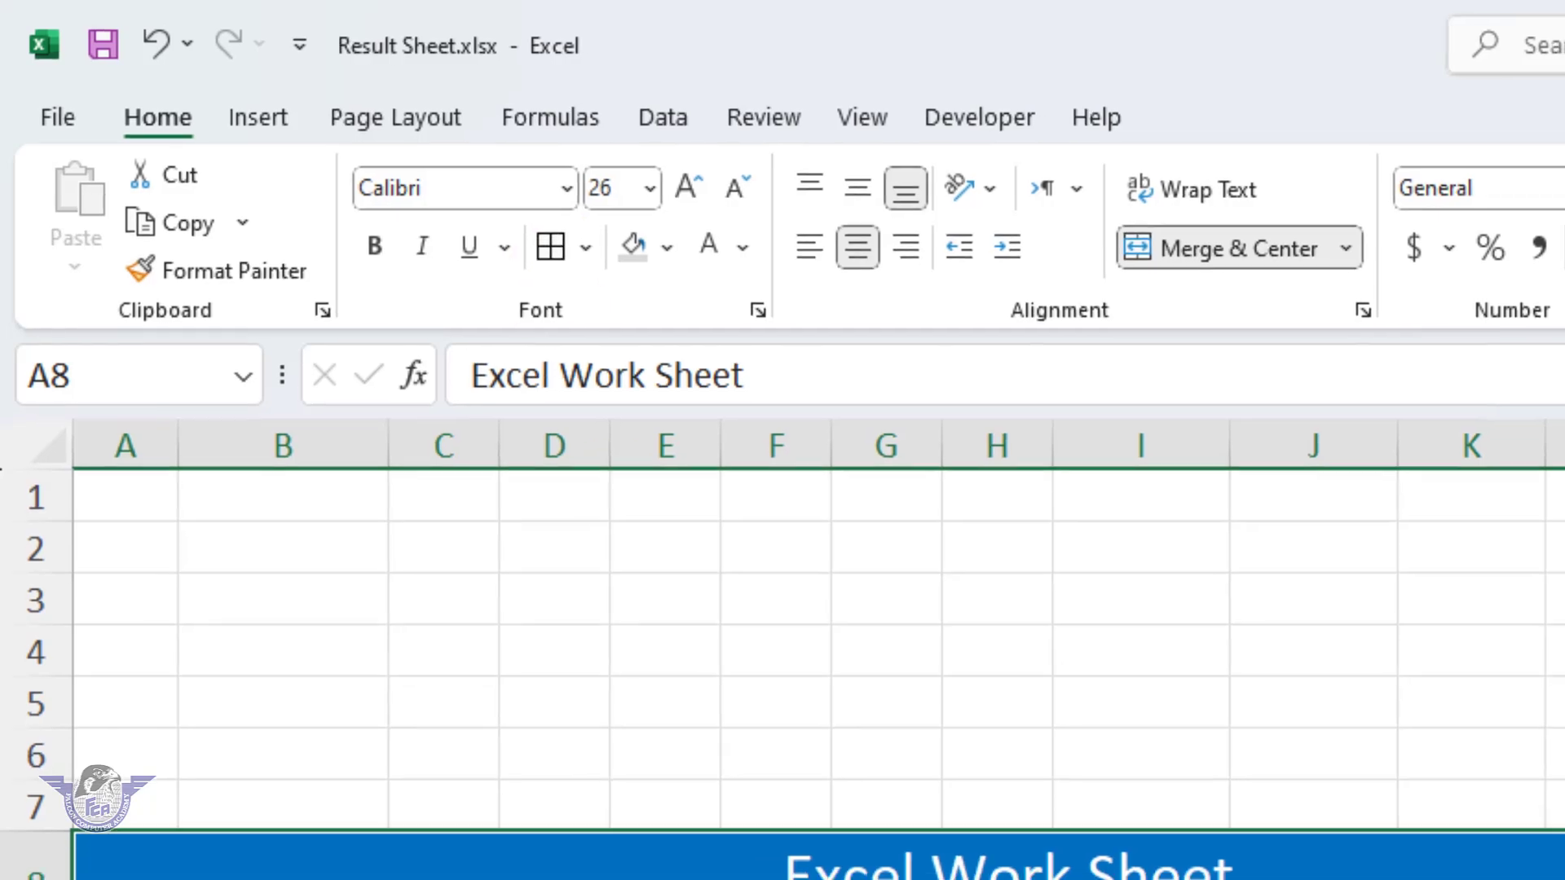
{"action": "left_click", "coordinate": [660, 811]}
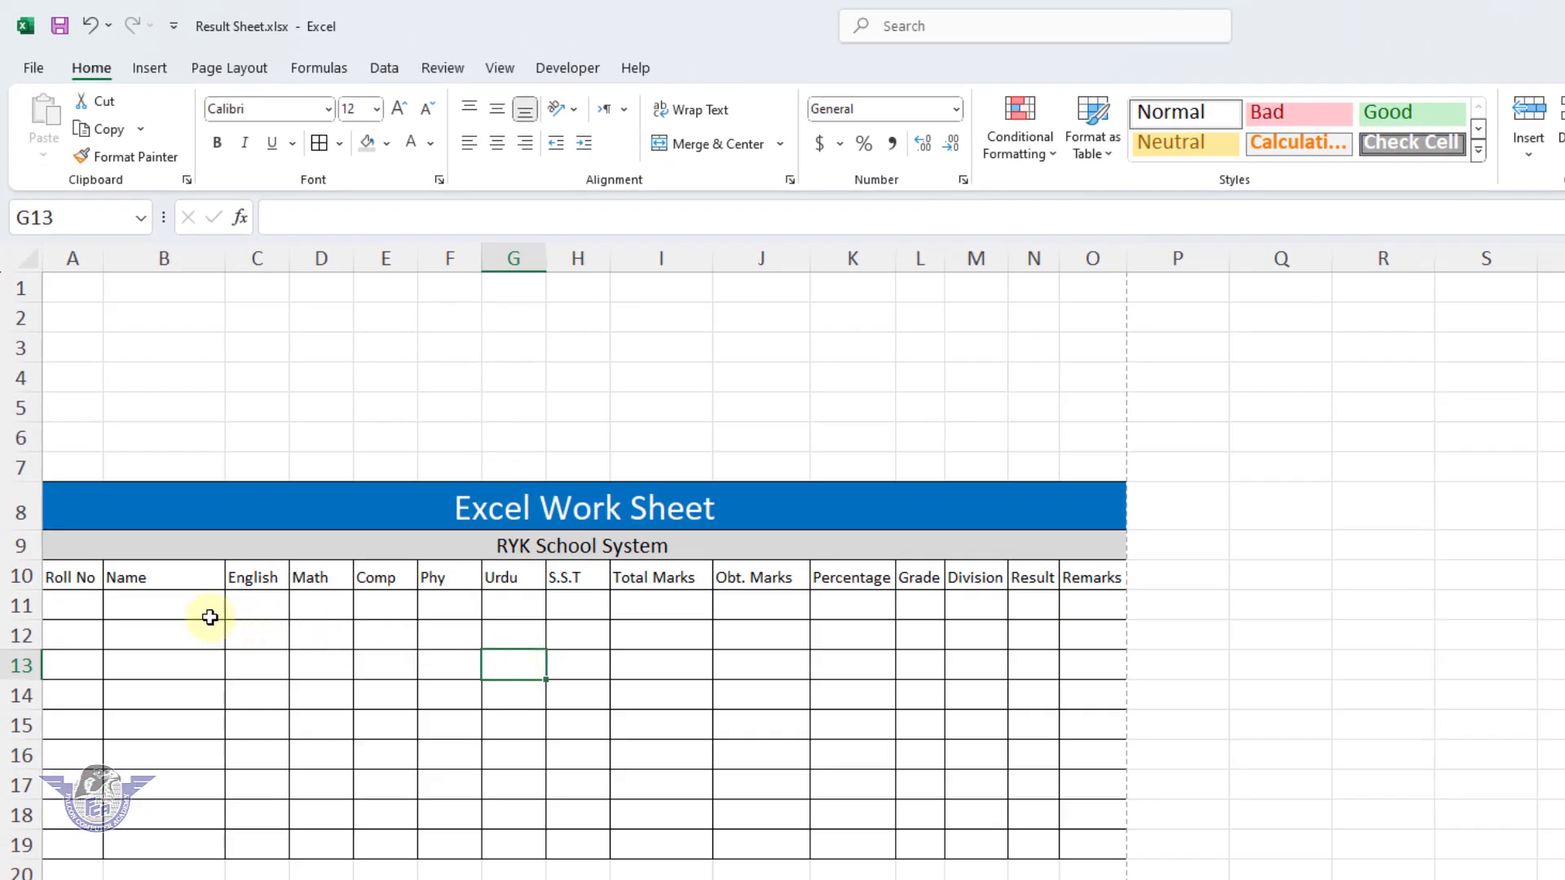
- Enter roll number 1 in A11 and fill the series down to 9 in A19
{"action": "left_click", "coordinate": [85, 605]}
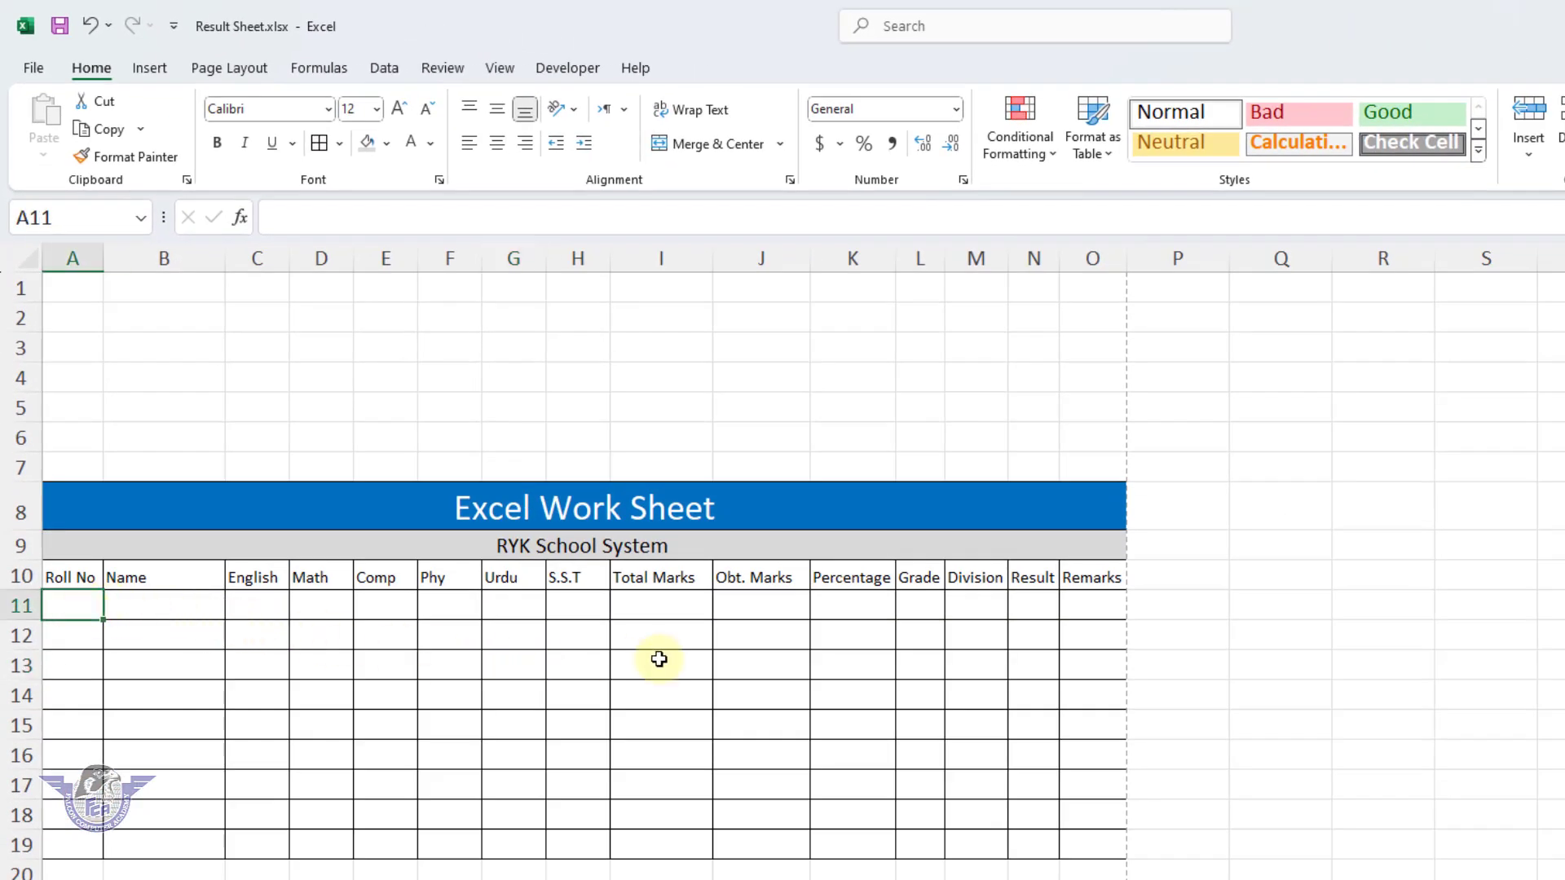
{"action": "type", "text": "1"}
{"action": "key", "text": "Return"}
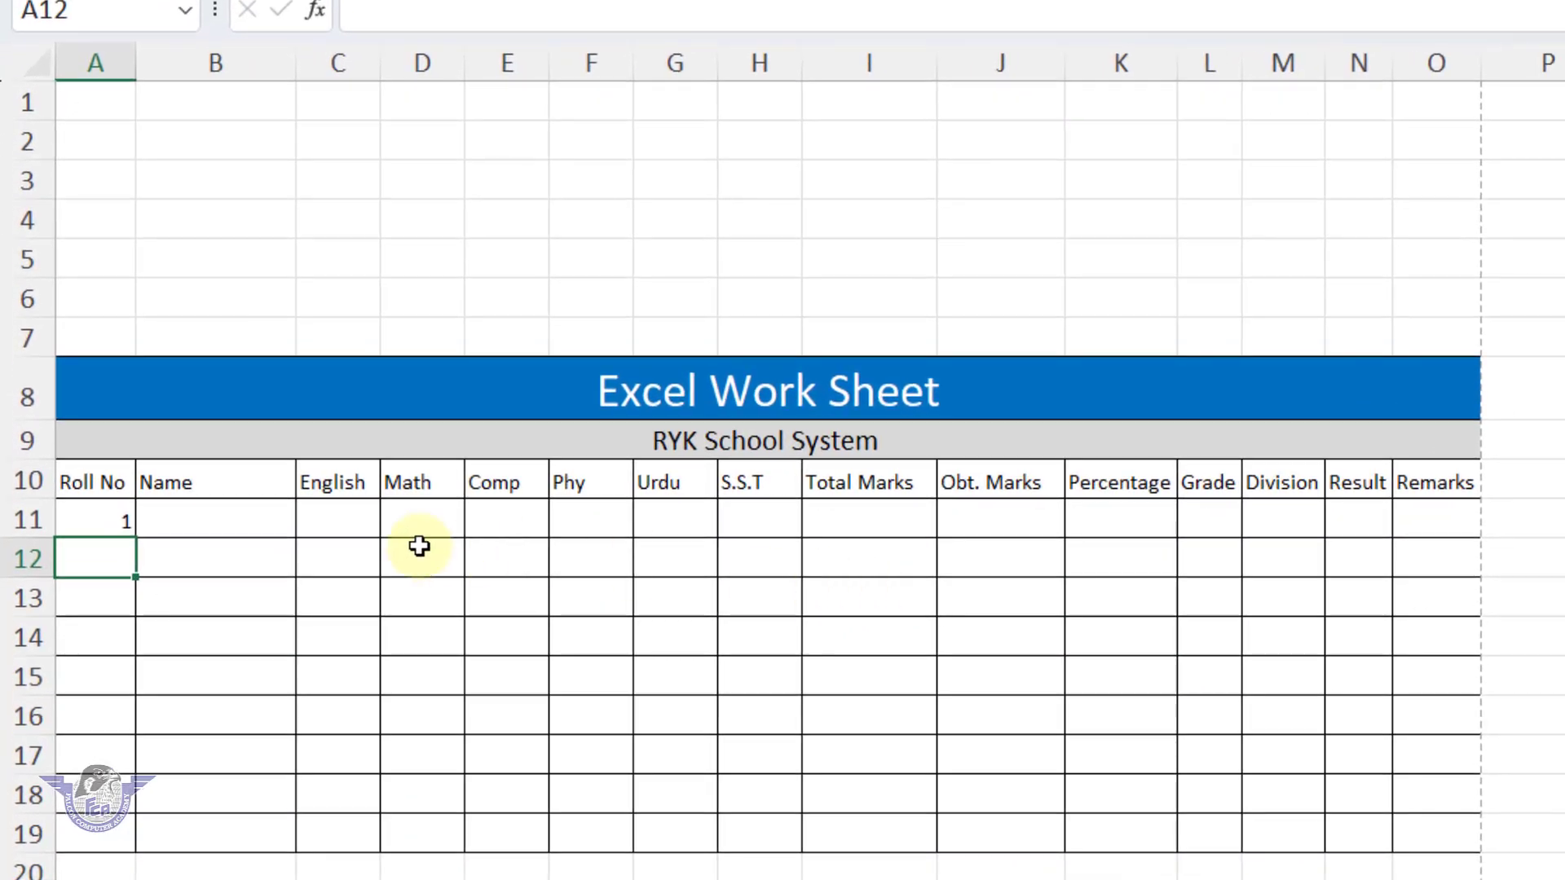
{"action": "left_click", "coordinate": [114, 528]}
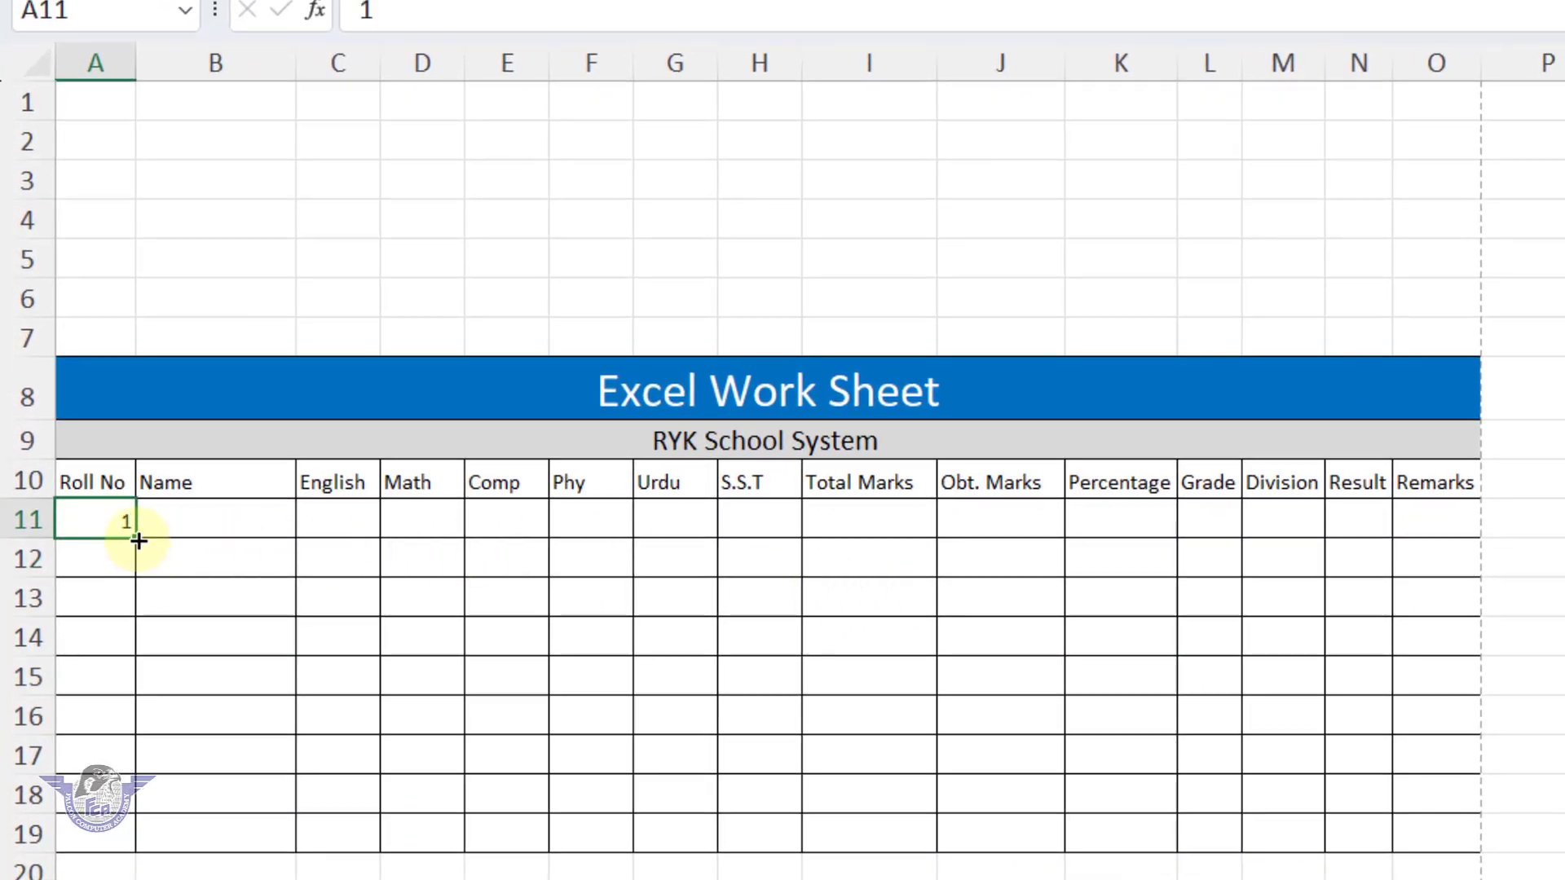
{"action": "left_click_drag", "start_coordinate": [139, 541], "coordinate": [155, 852]}
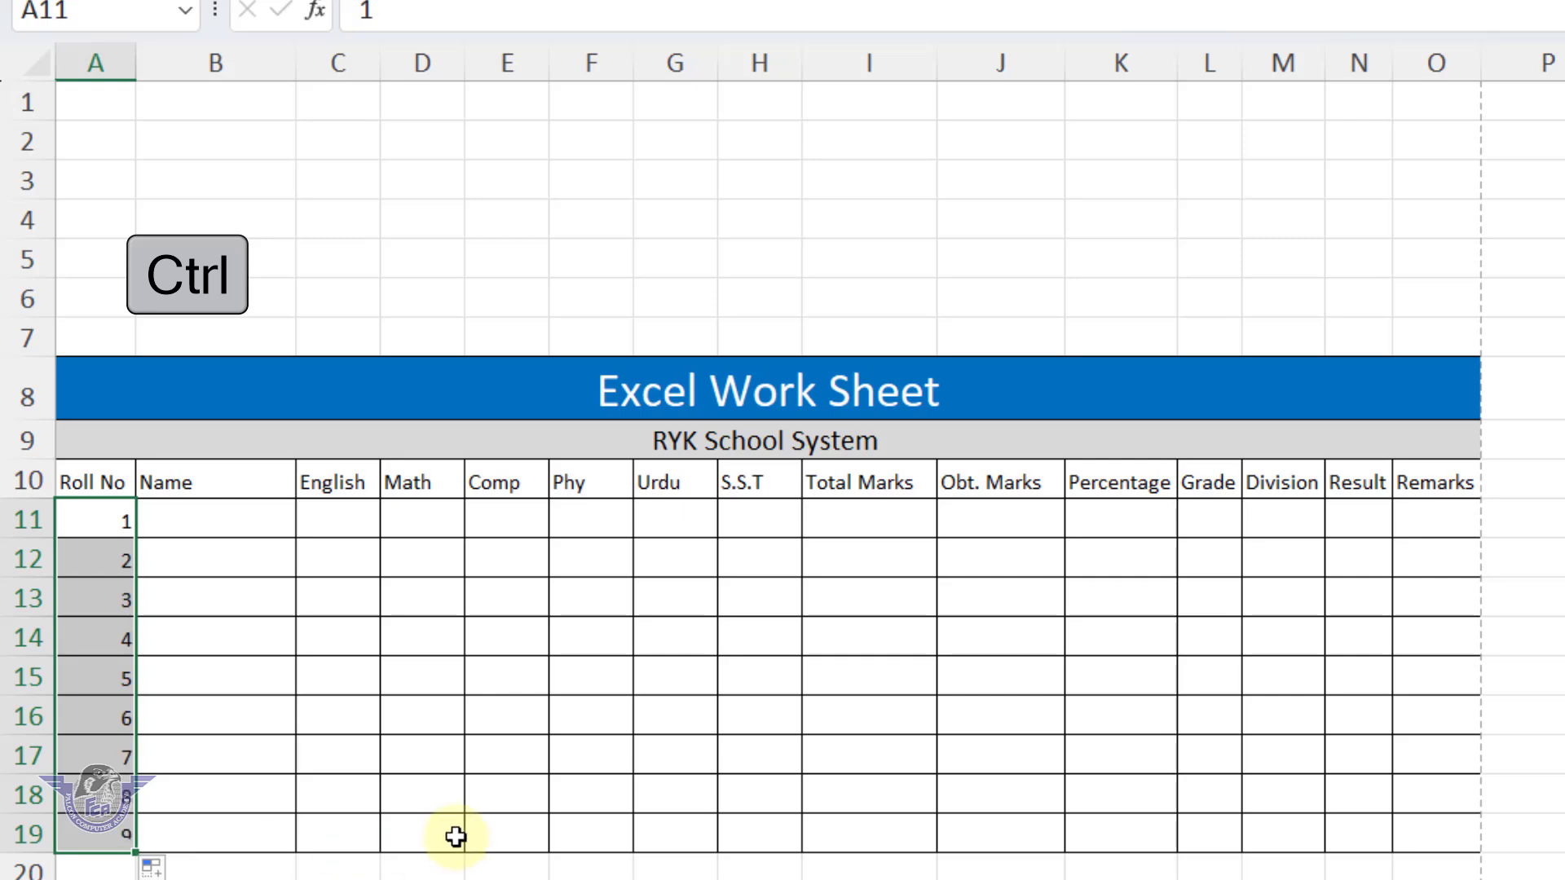
- Enter the student names for roll numbers 1 to 3 in B11 to B13
{"action": "left_click", "coordinate": [214, 532]}
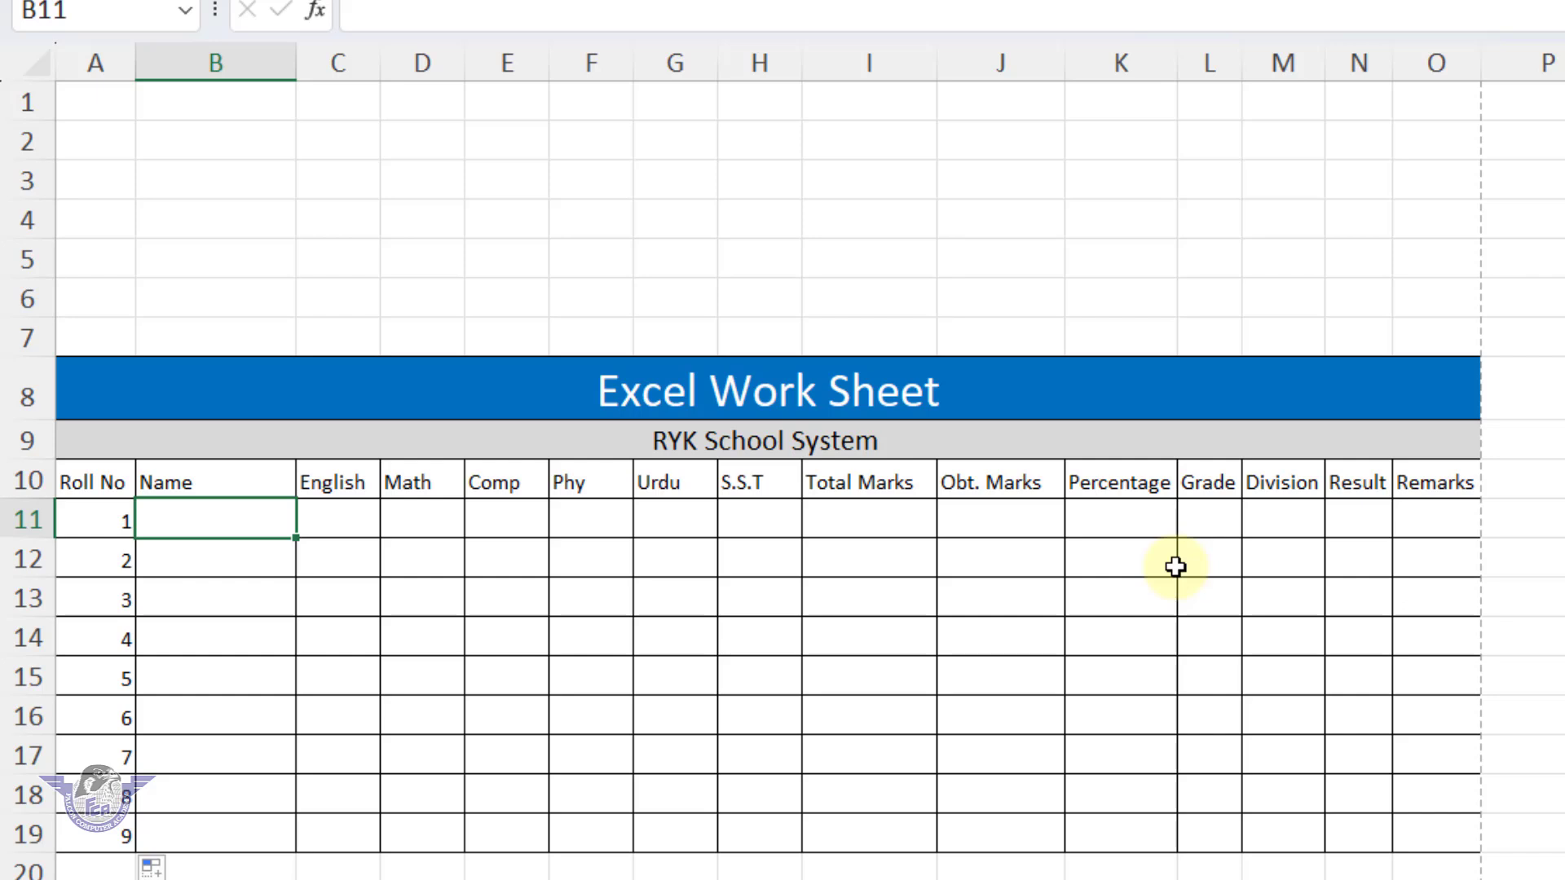
{"action": "type", "text": "Roshan K"}
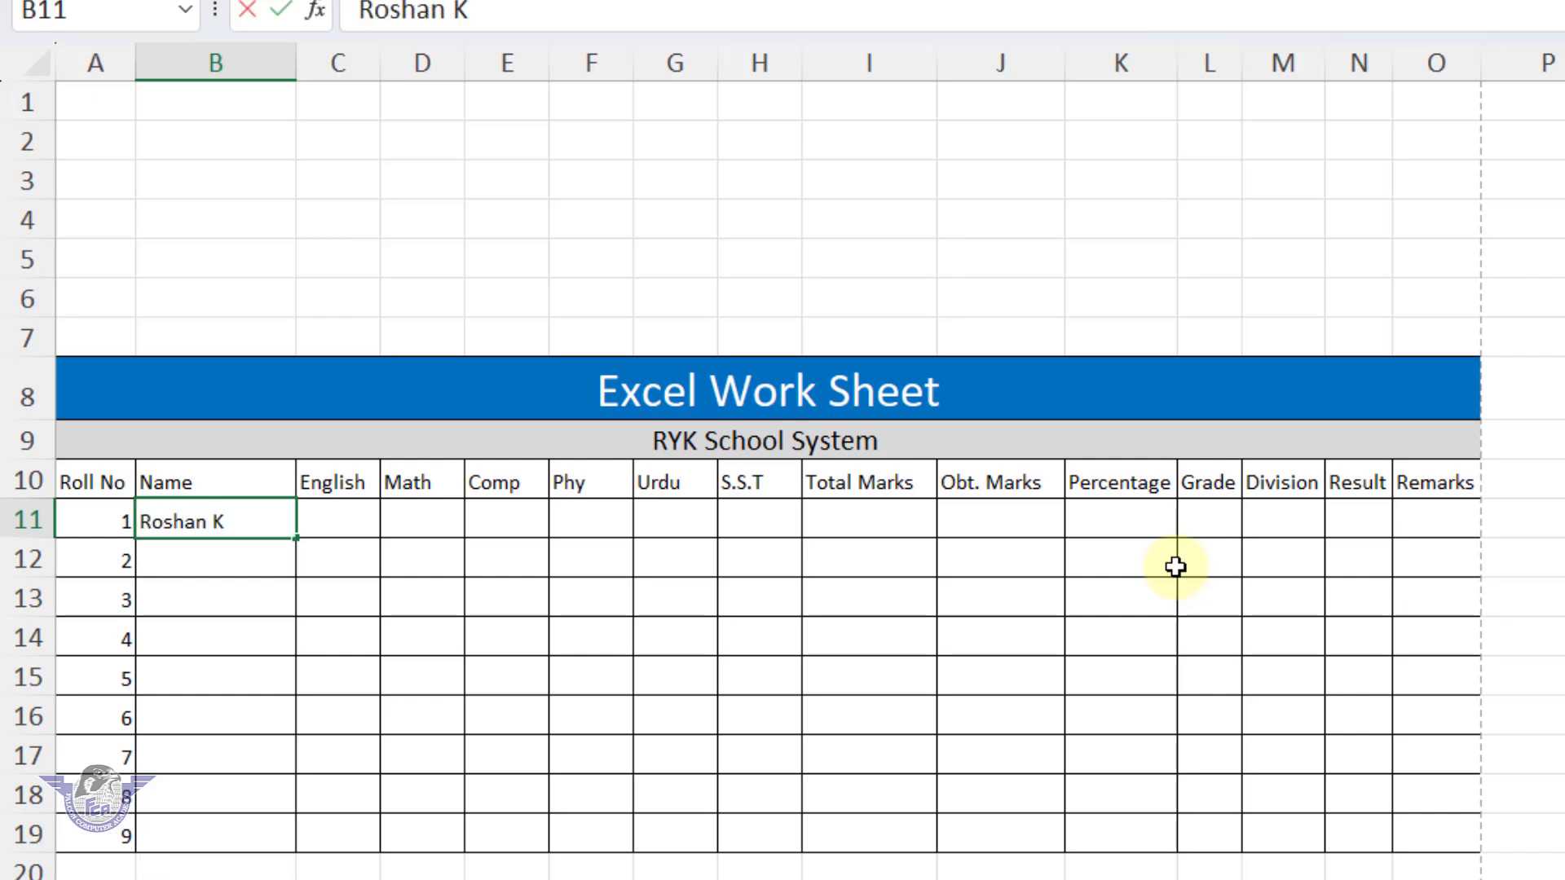
{"action": "type", "text": "umar"}
{"action": "key", "text": "Return"}
{"action": "type", "text": "Rashid"}
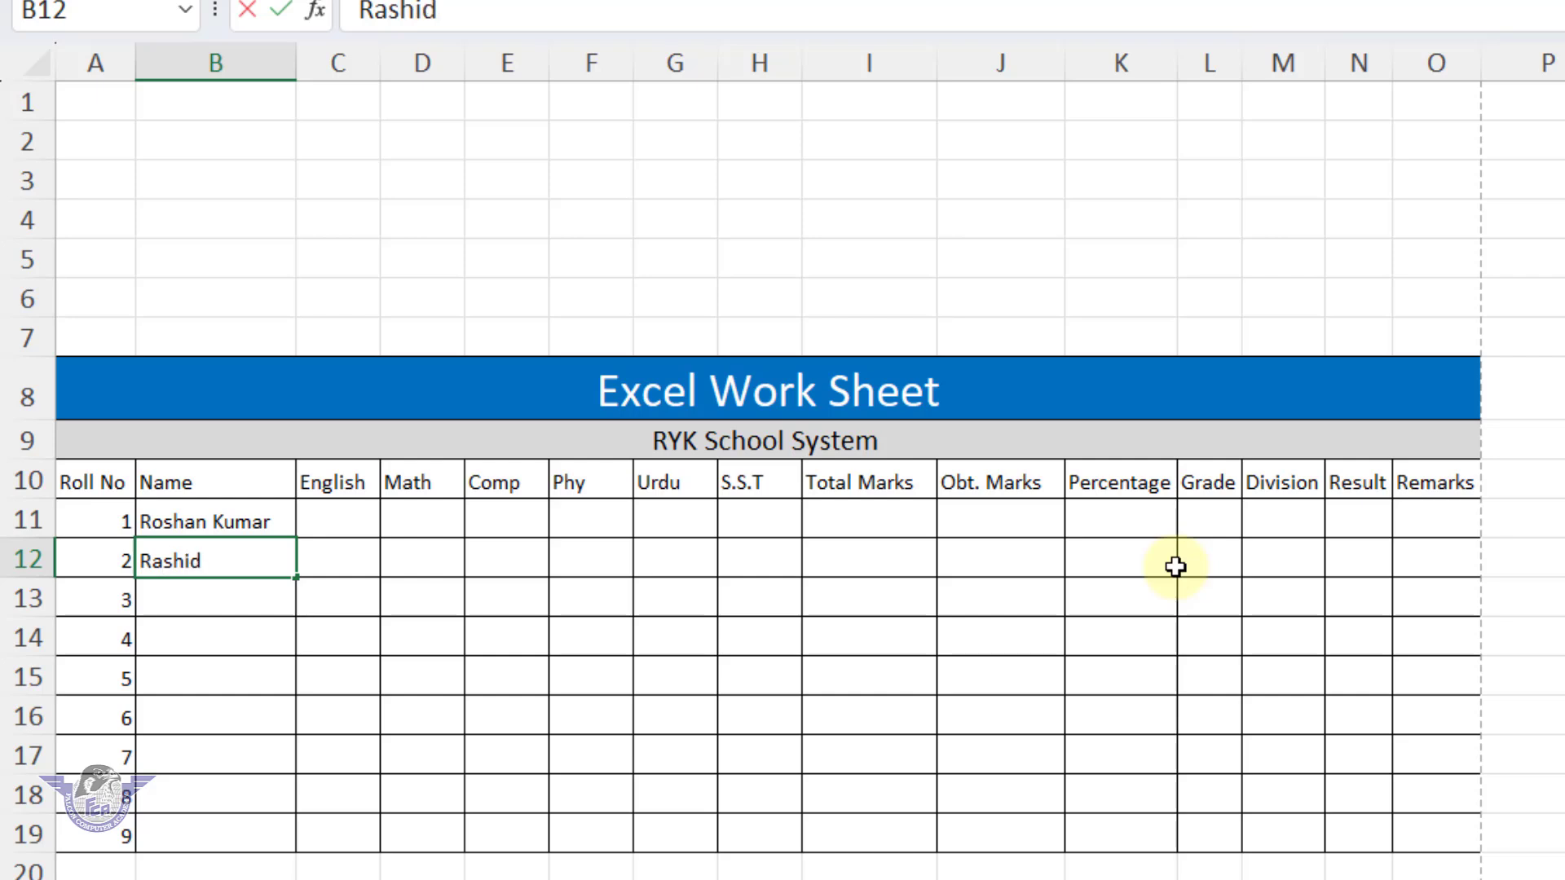
{"action": "type", "text": " Ali"}
{"action": "key", "text": "Return"}
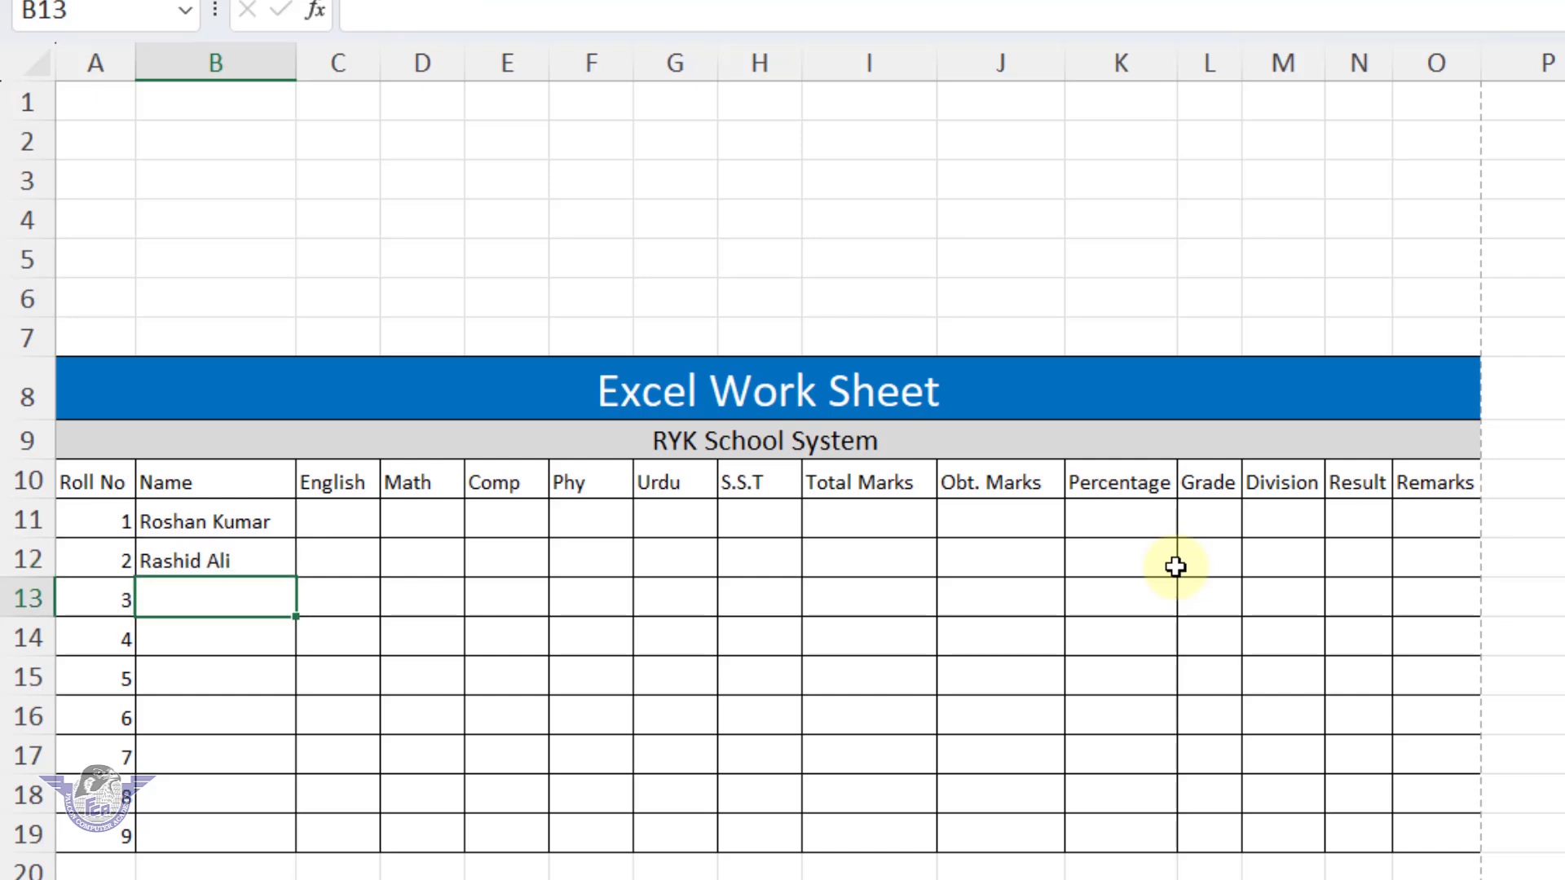
{"action": "type", "text": "Riv"}
{"action": "type", "text": "i"}
{"action": "key", "text": "BackSpace"}
{"action": "key", "text": "BackSpace"}
{"action": "type", "text": "evi"}
{"action": "key", "text": "Return"}
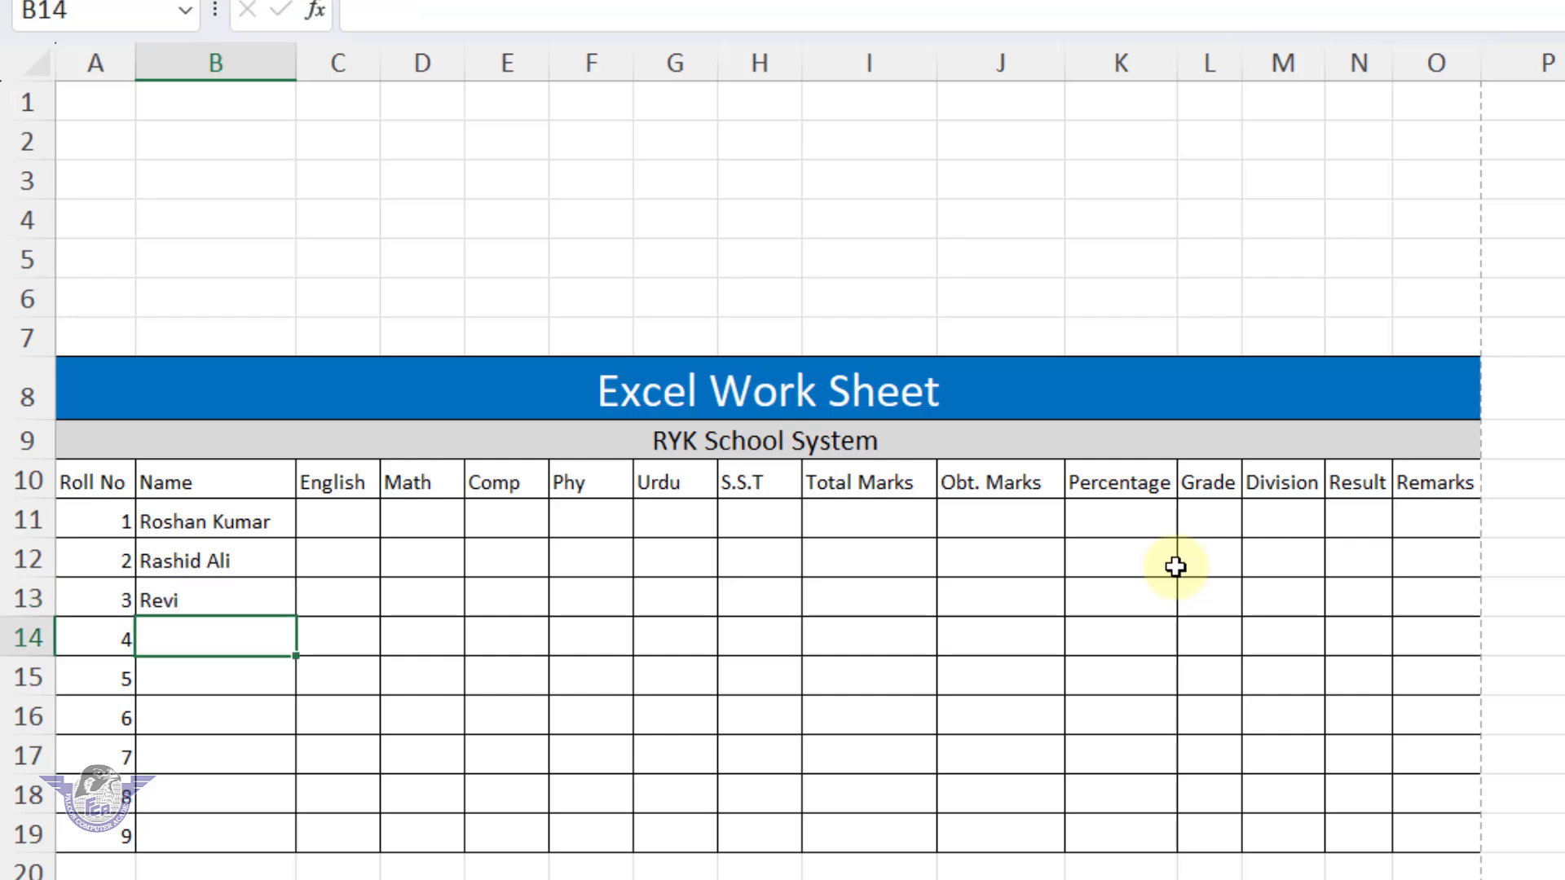
- Enter the student names for roll numbers 4 and 5 in B14 and B15
{"action": "type", "text": "Atrun"}
{"action": "key", "text": "BackSpace"}
{"action": "key", "text": "BackSpace"}
{"action": "key", "text": "BackSpace"}
{"action": "key", "text": "BackSpace"}
{"action": "type", "text": "run"}
{"action": "key", "text": "Return"}
{"action": "type", "text": "Ali R"}
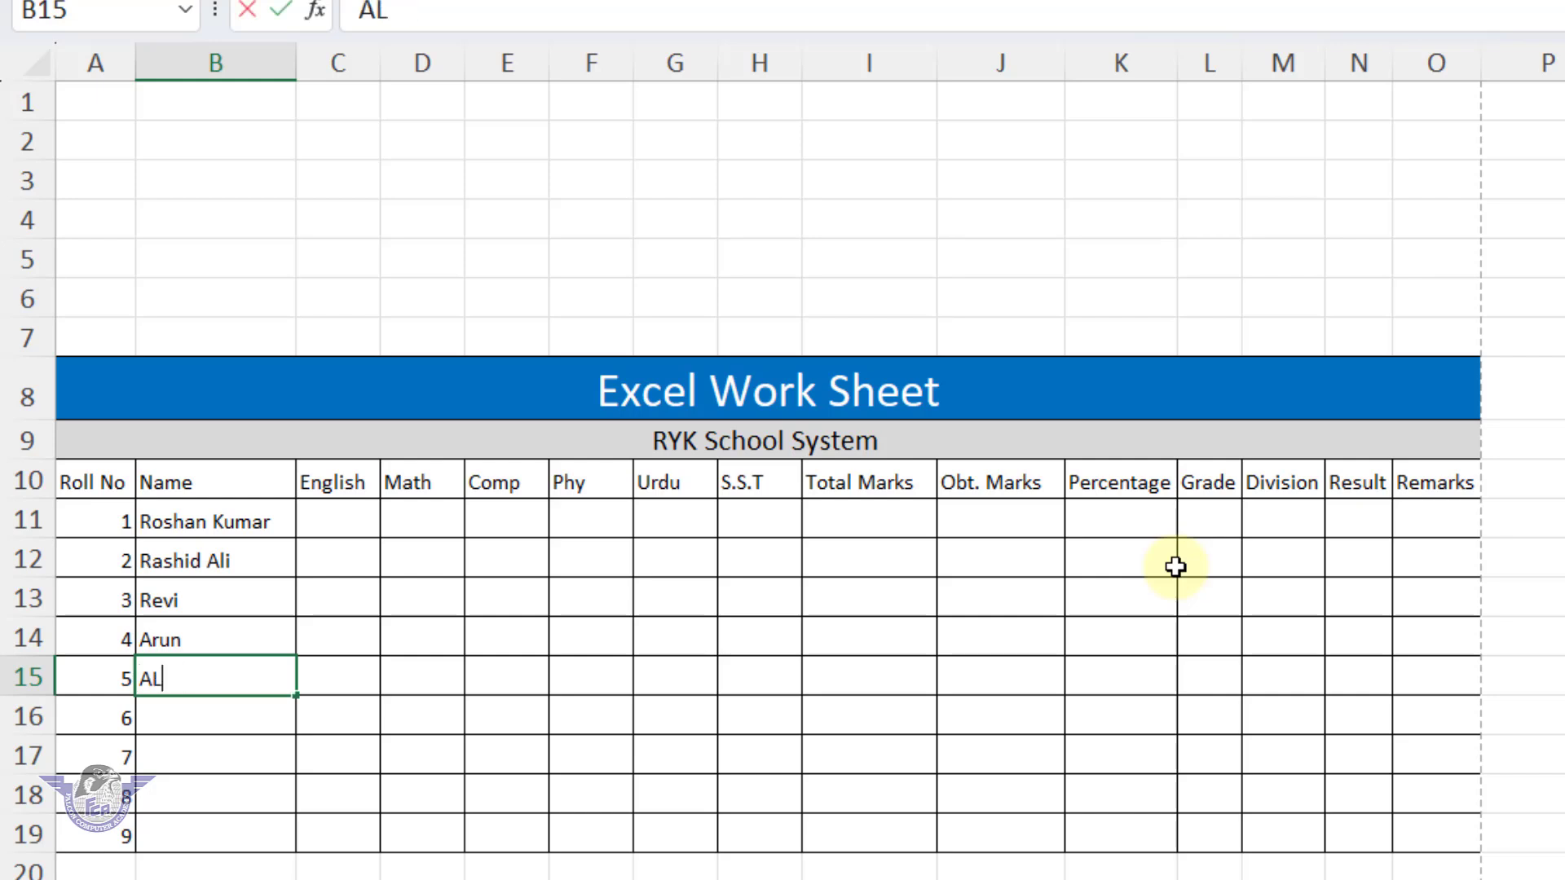
{"action": "type", "text": "aza"}
{"action": "key", "text": "Return"}
- Enter the student names for roll numbers 6 to 9 in B16 to B19
{"action": "type", "text": "Rashid"}
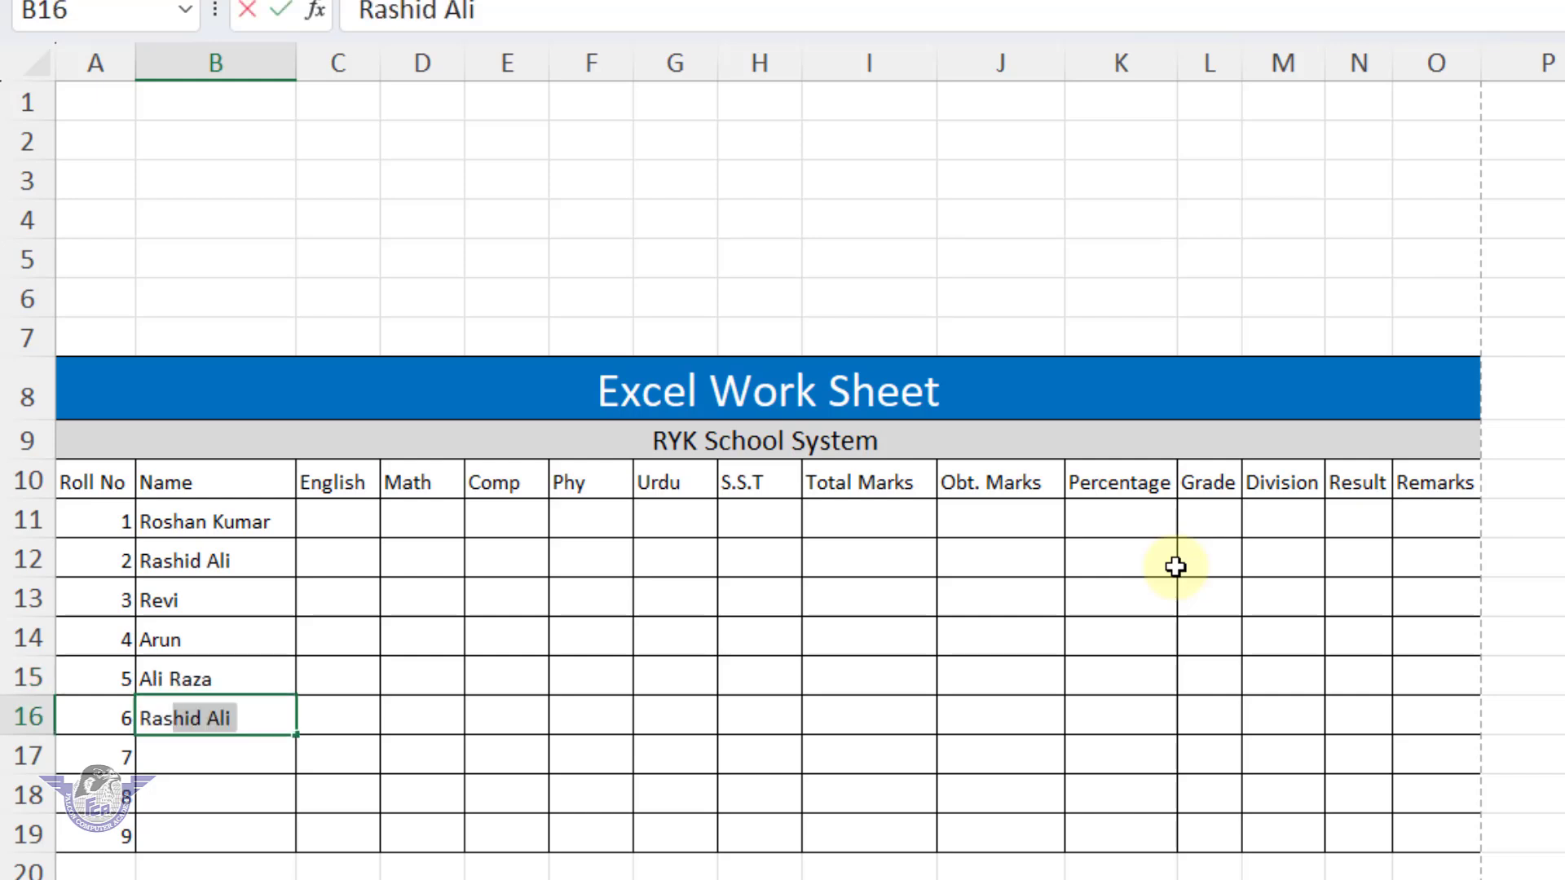
{"action": "key", "text": "BackSpace"}
{"action": "key", "text": "BackSpace"}
{"action": "type", "text": "Imran"}
{"action": "key", "text": "Return"}
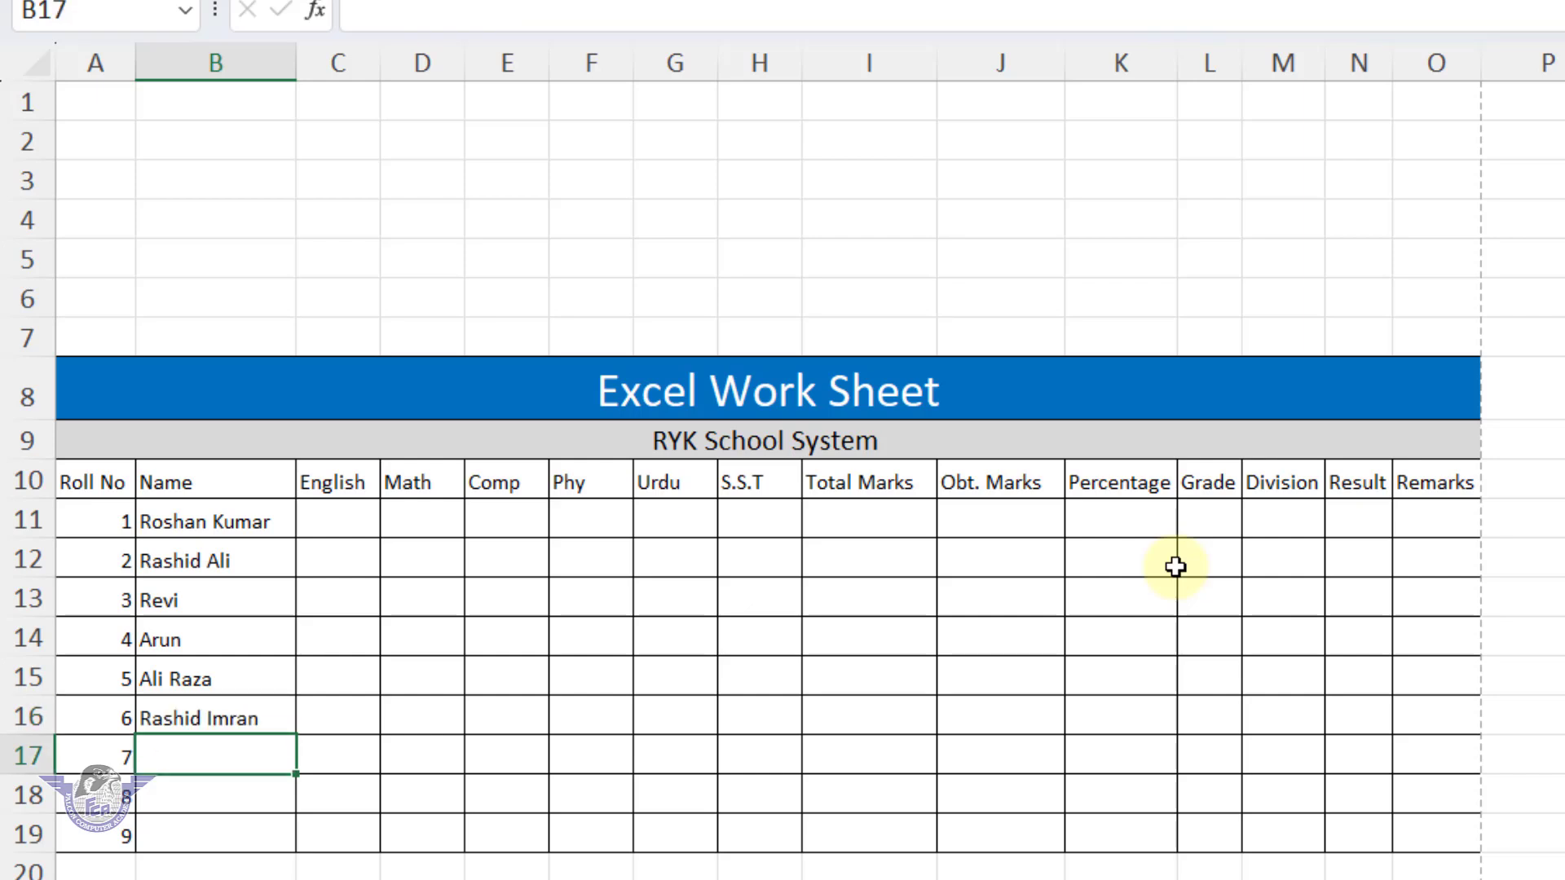
{"action": "type", "text": "Vicky"}
{"action": "key", "text": "Return"}
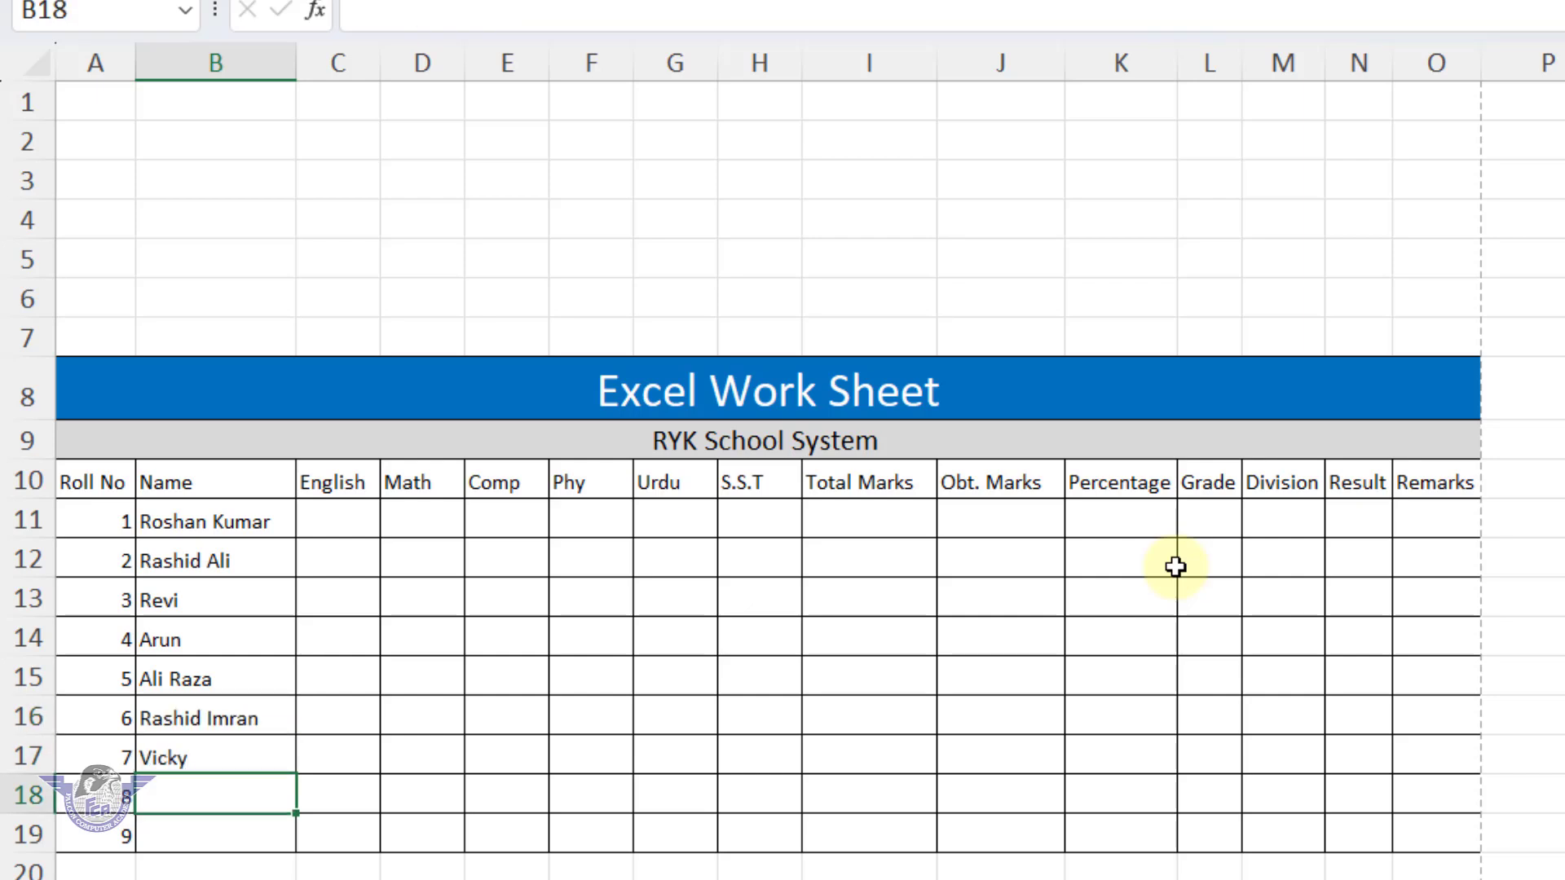
{"action": "type", "text": "Rohen Kumar"}
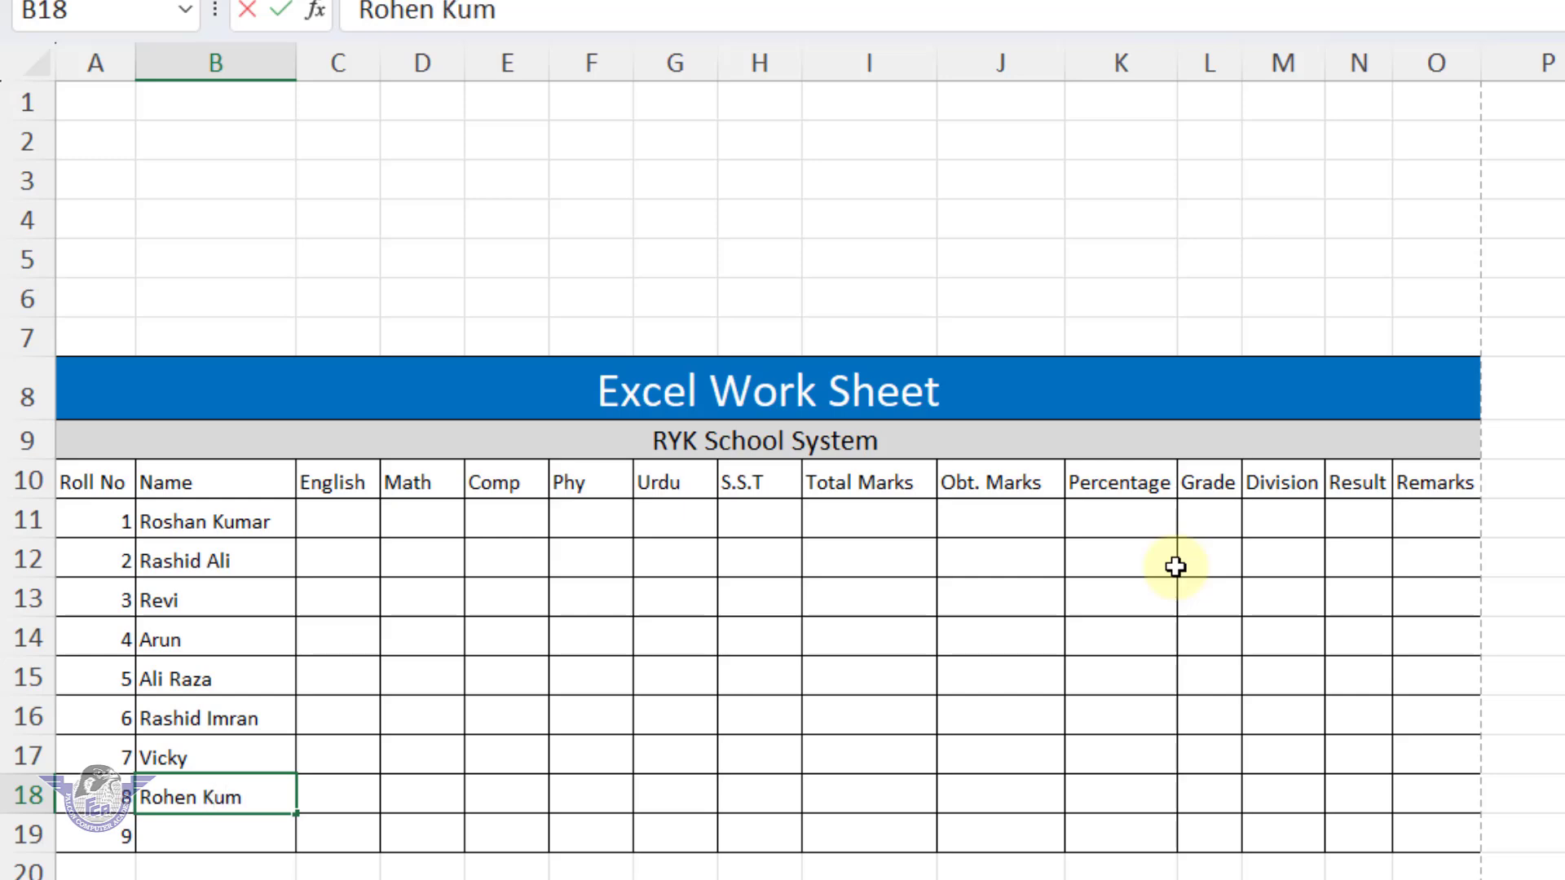
{"action": "key", "text": "Return"}
{"action": "type", "text": "Jay"}
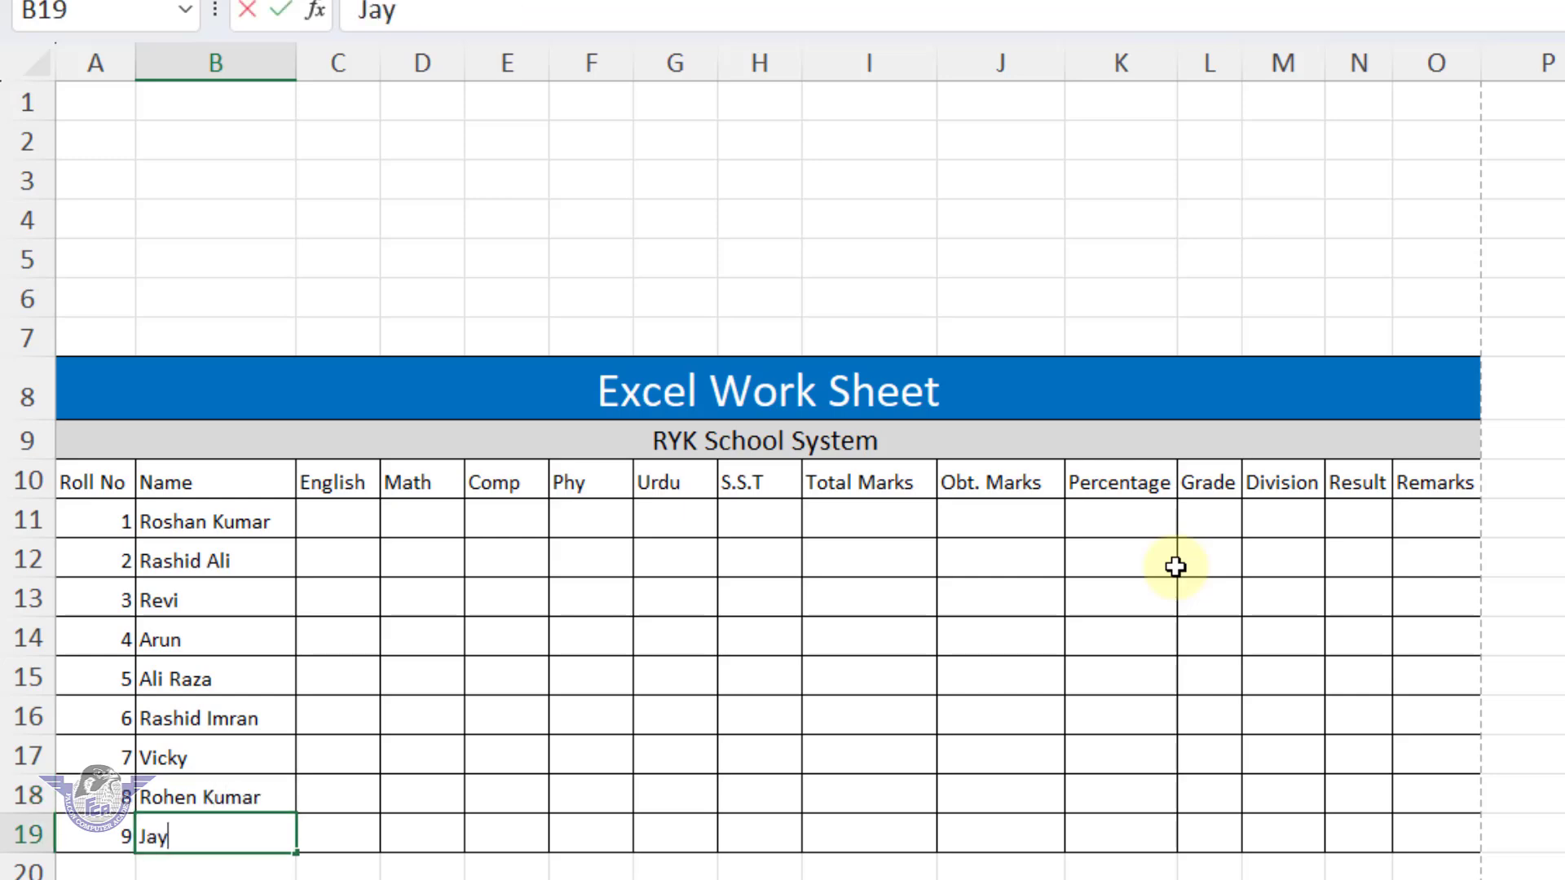
- Fill the subject mark cells C11:H19 with random marks using =RANDBETWEEN(40,92)
{"action": "left_click", "coordinate": [356, 519]}
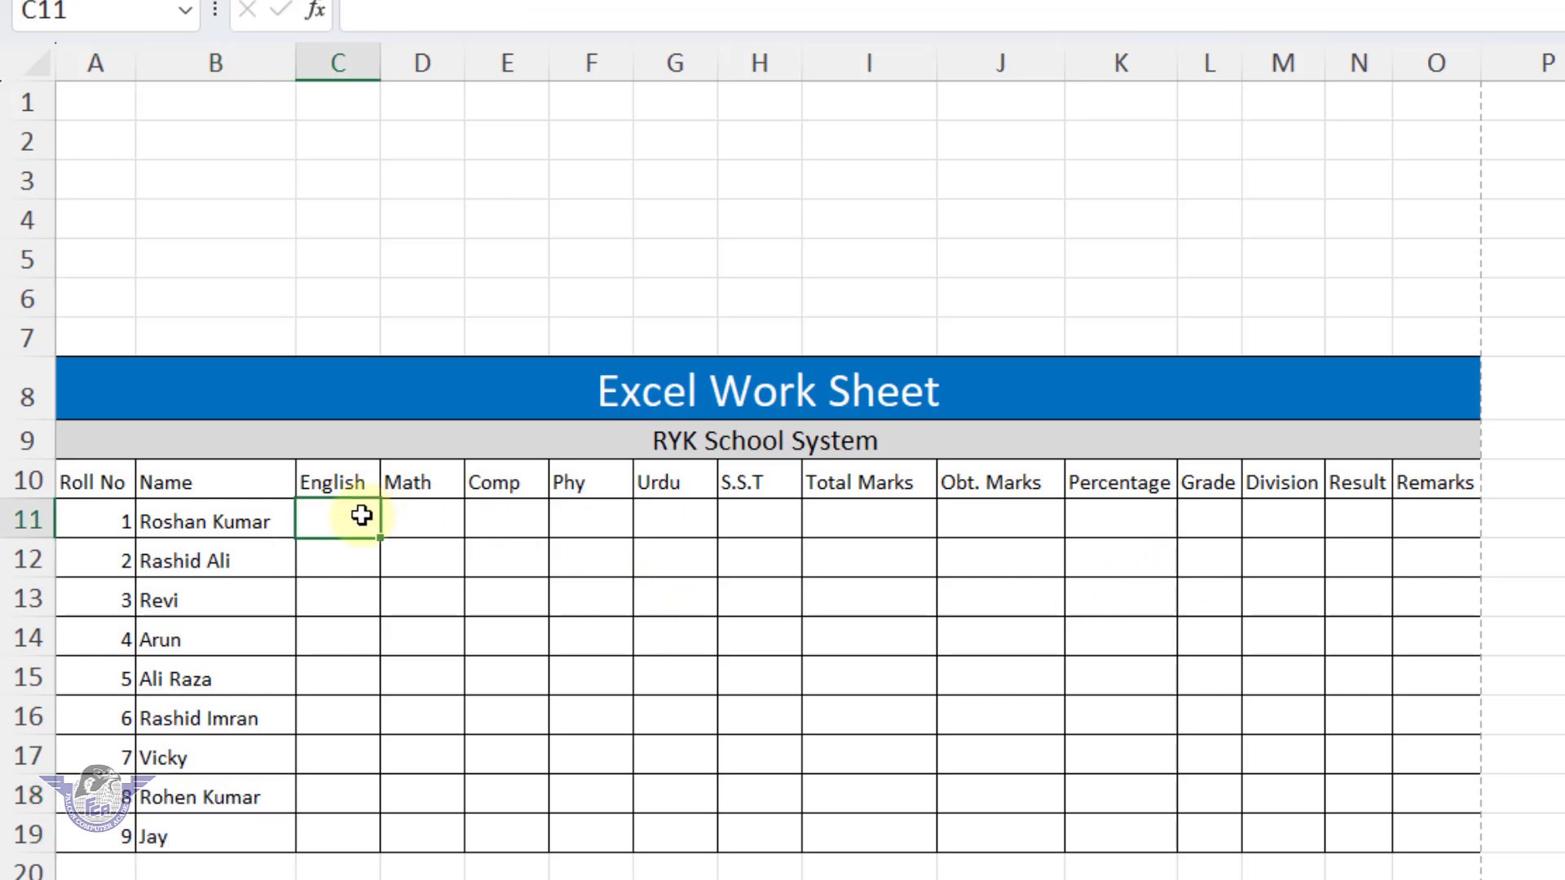
{"action": "left_click_drag", "start_coordinate": [346, 519], "coordinate": [748, 829]}
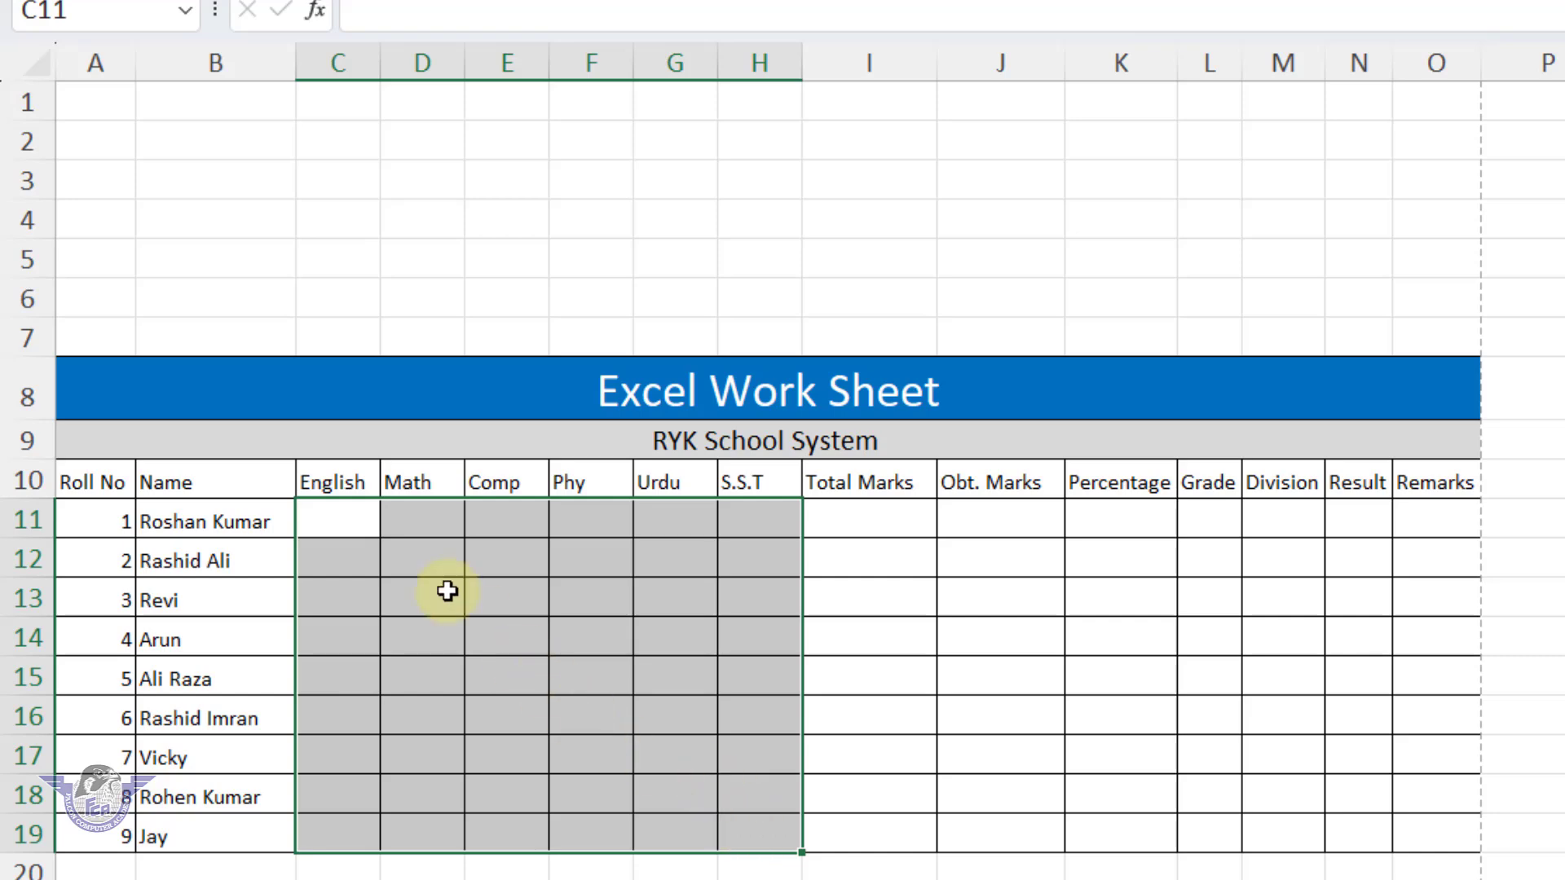
{"action": "left_click_drag", "start_coordinate": [349, 520], "coordinate": [765, 838]}
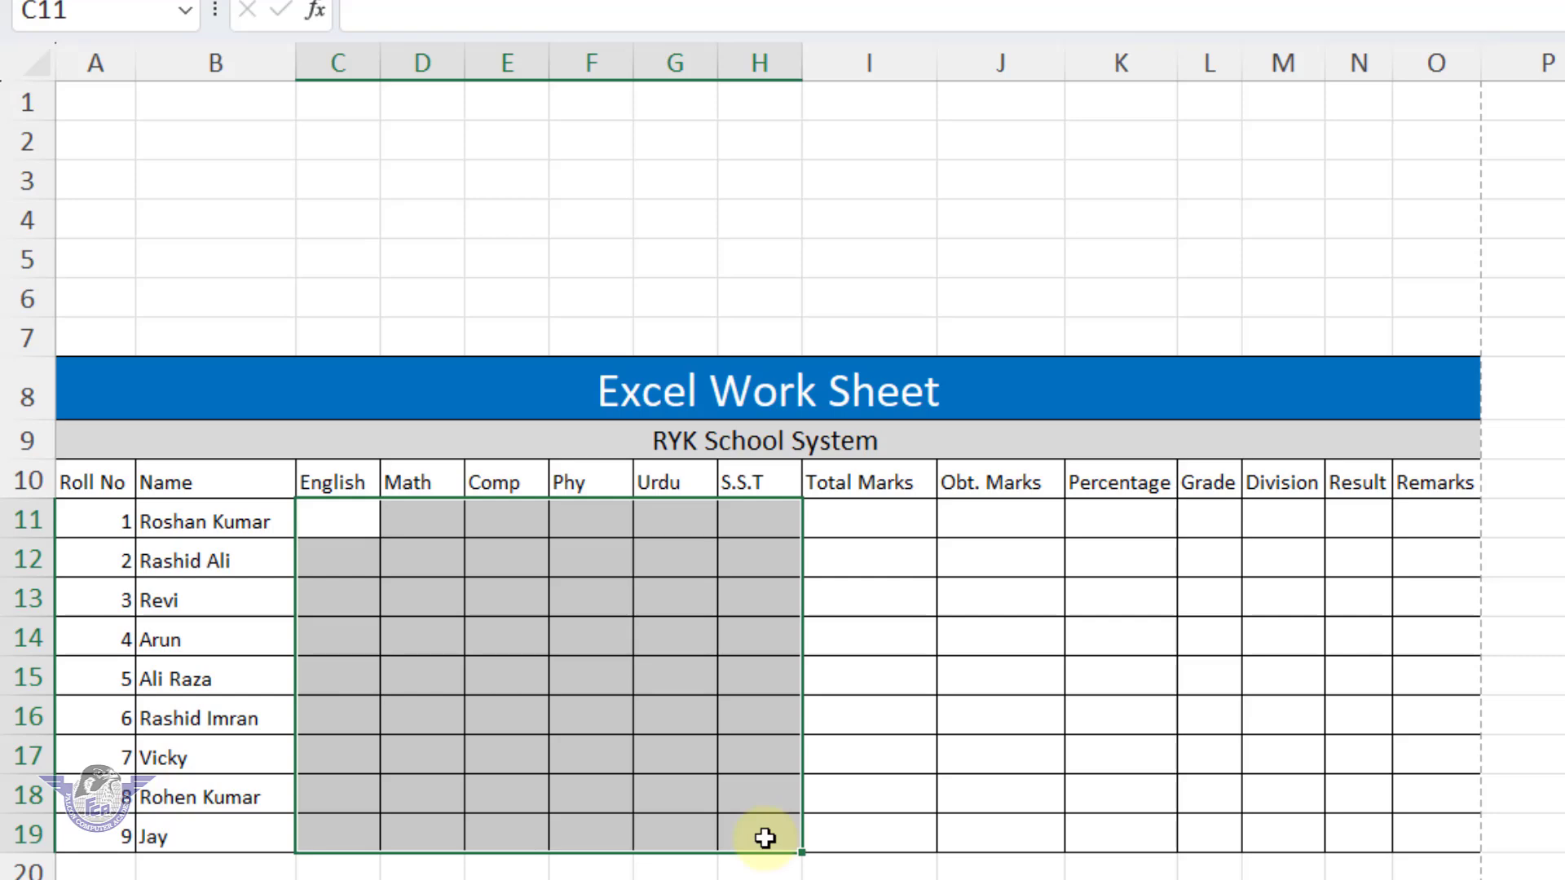
{"action": "type", "text": "="}
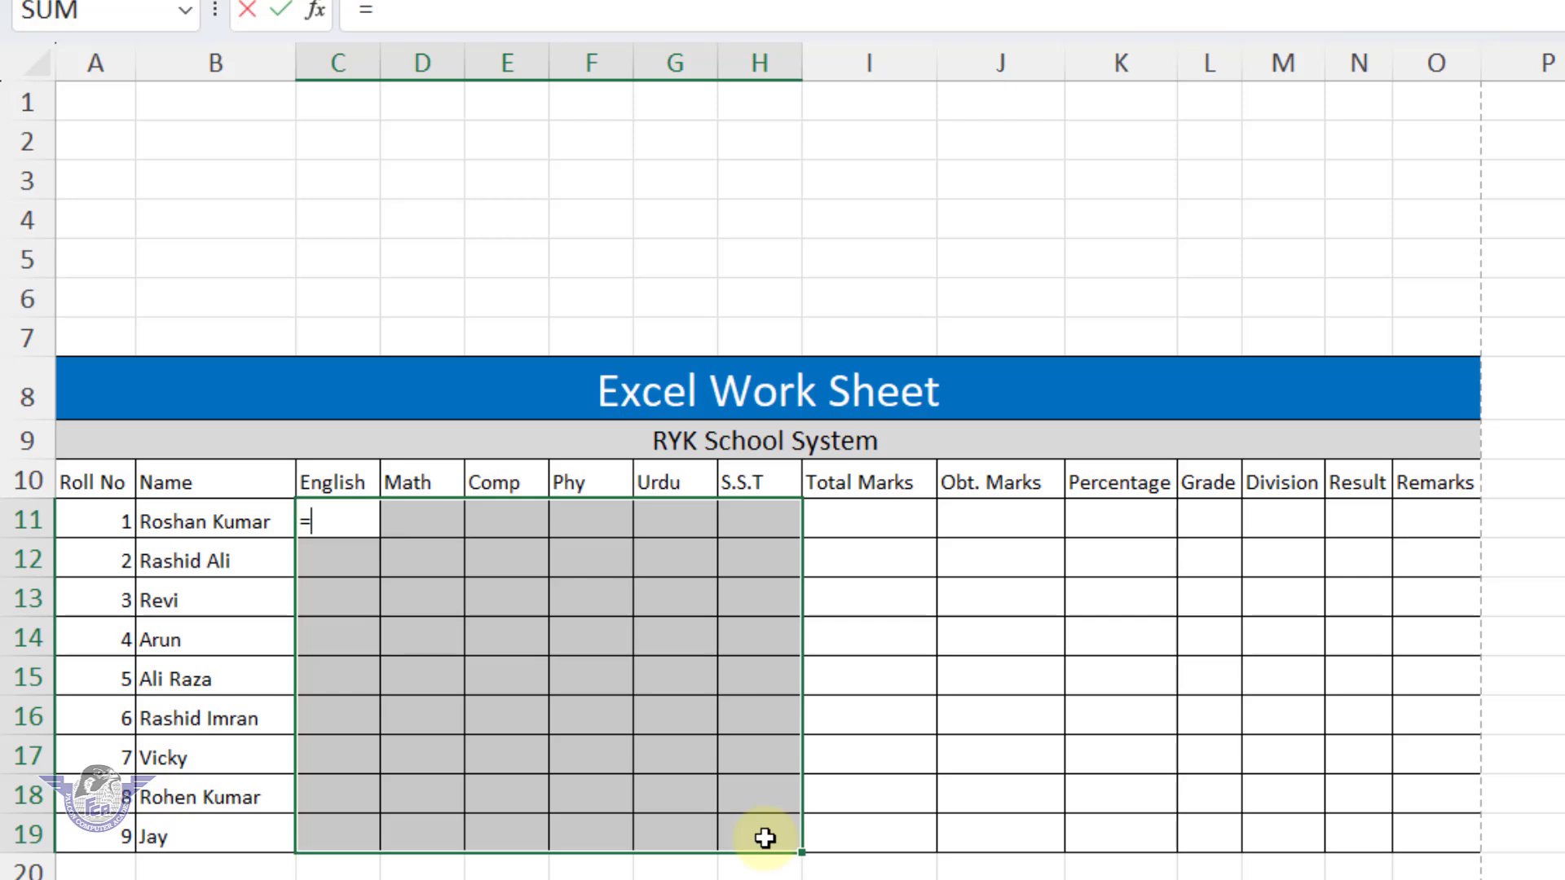
{"action": "type", "text": "randbe"}
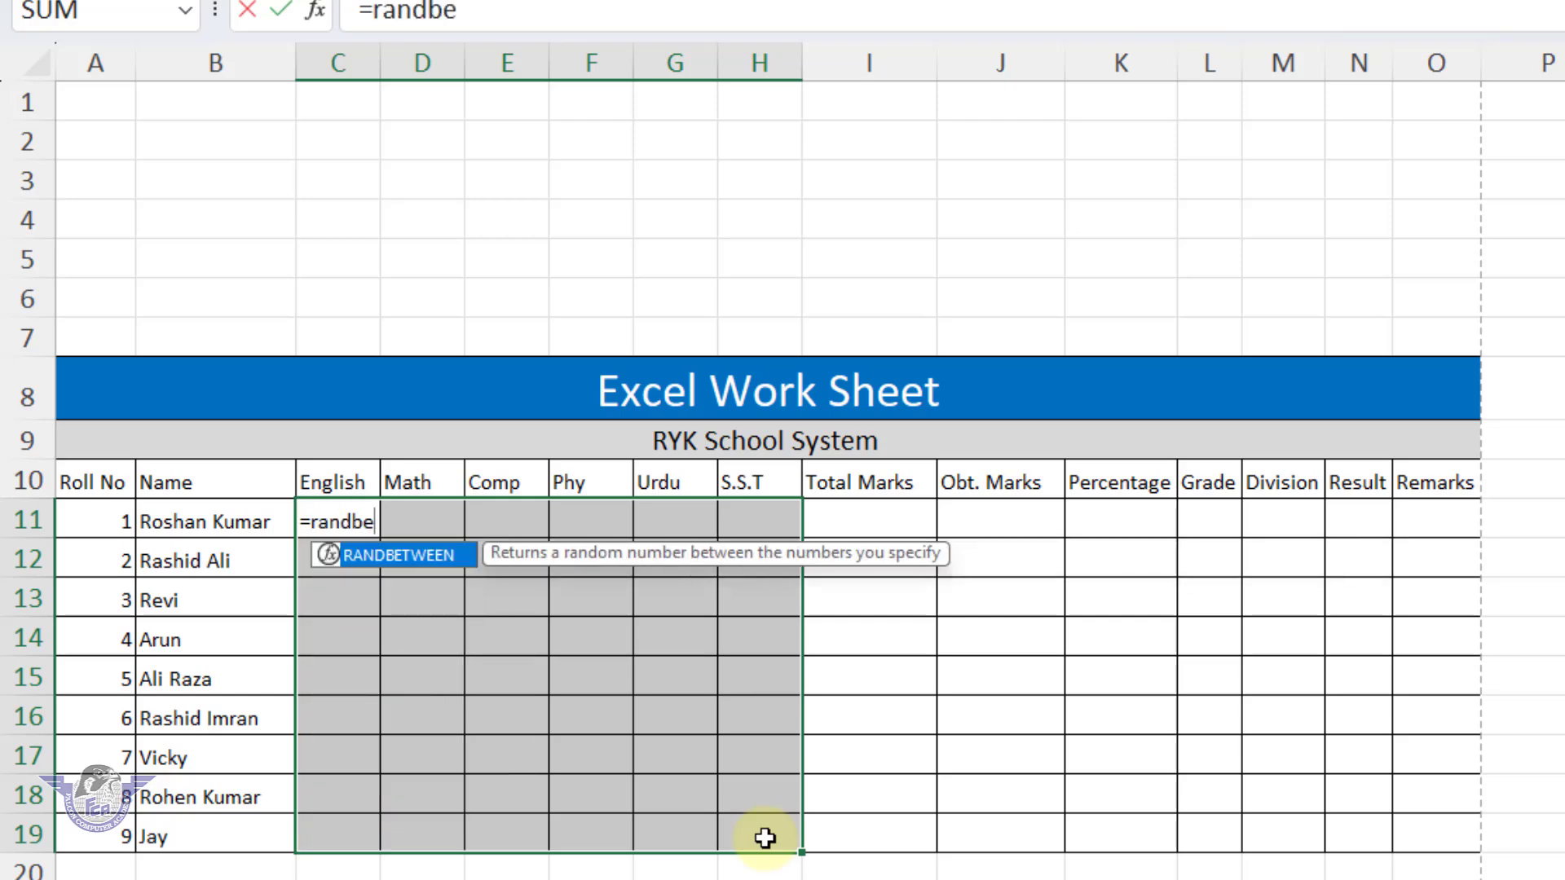
{"action": "key", "text": "Tab"}
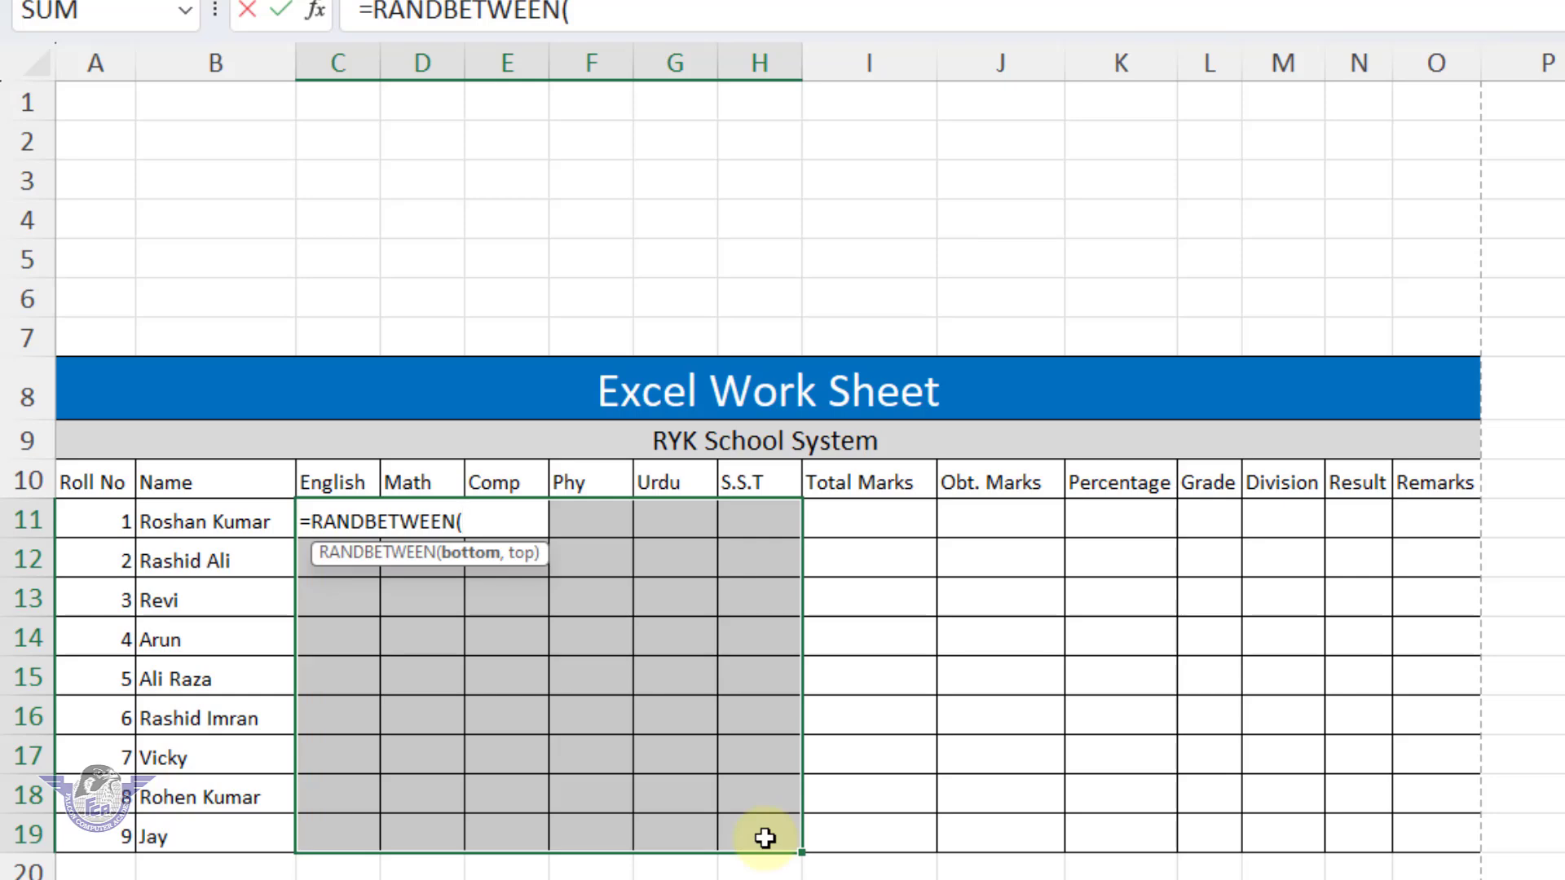
{"action": "type", "text": "40,92"}
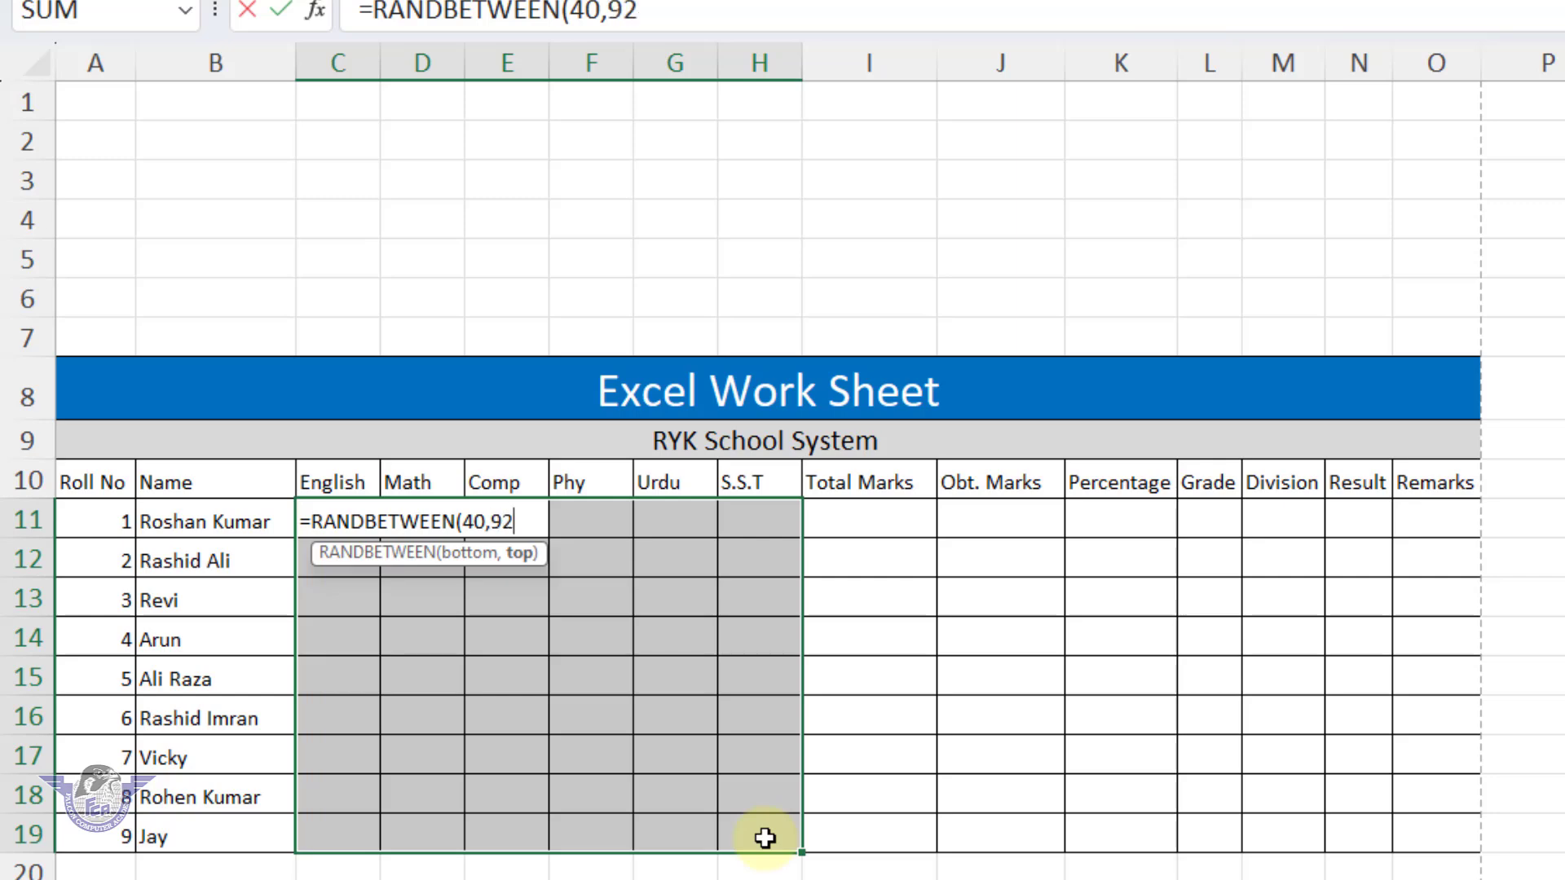
{"action": "type", "text": ")"}
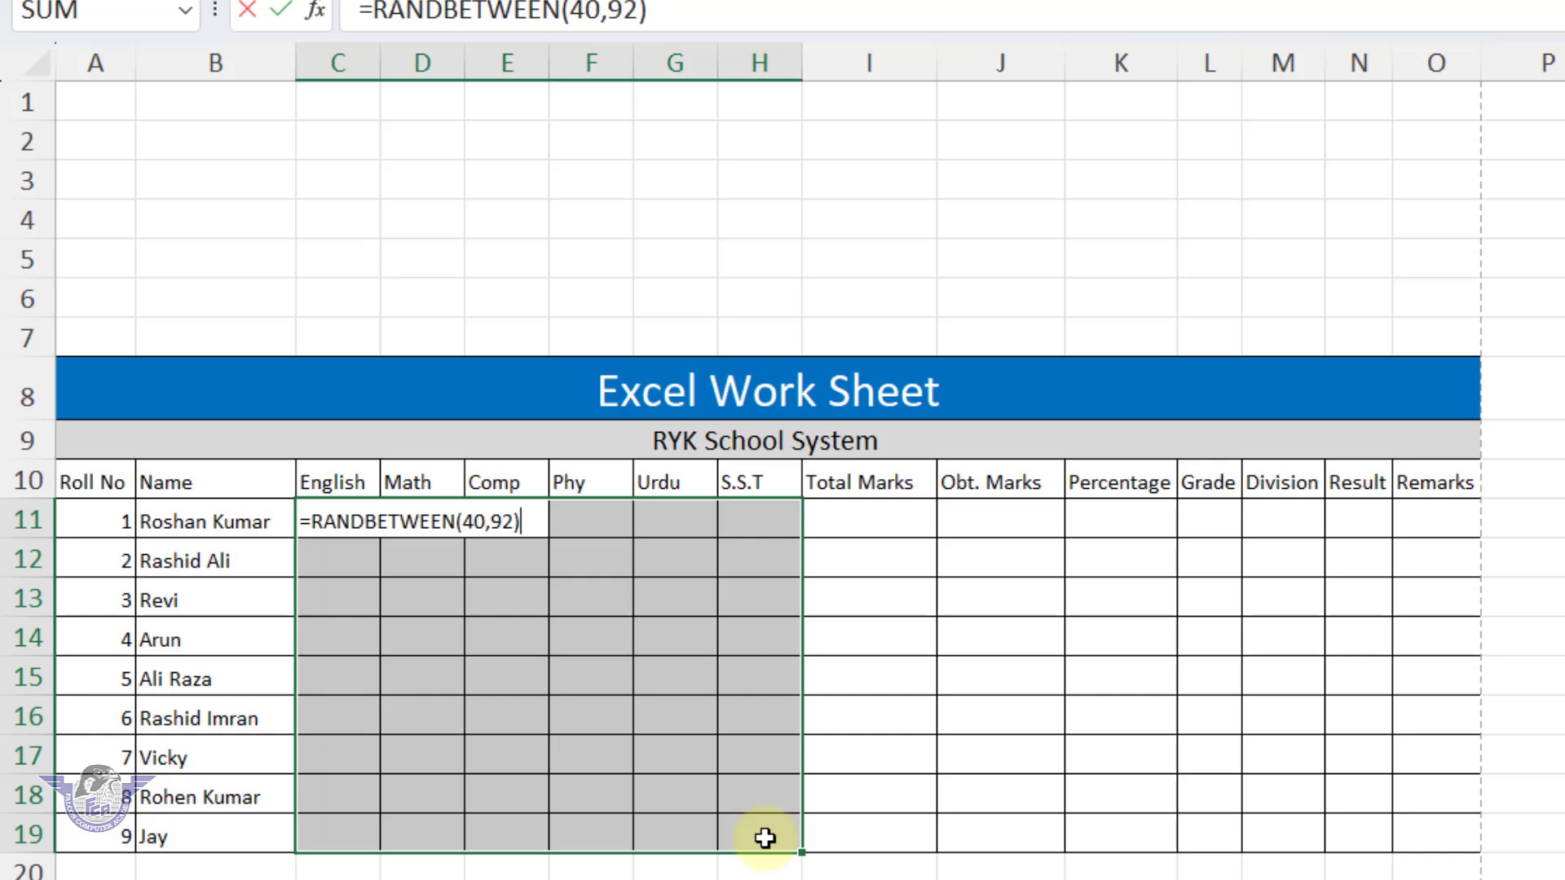
{"action": "key", "text": "ctrl+Return"}
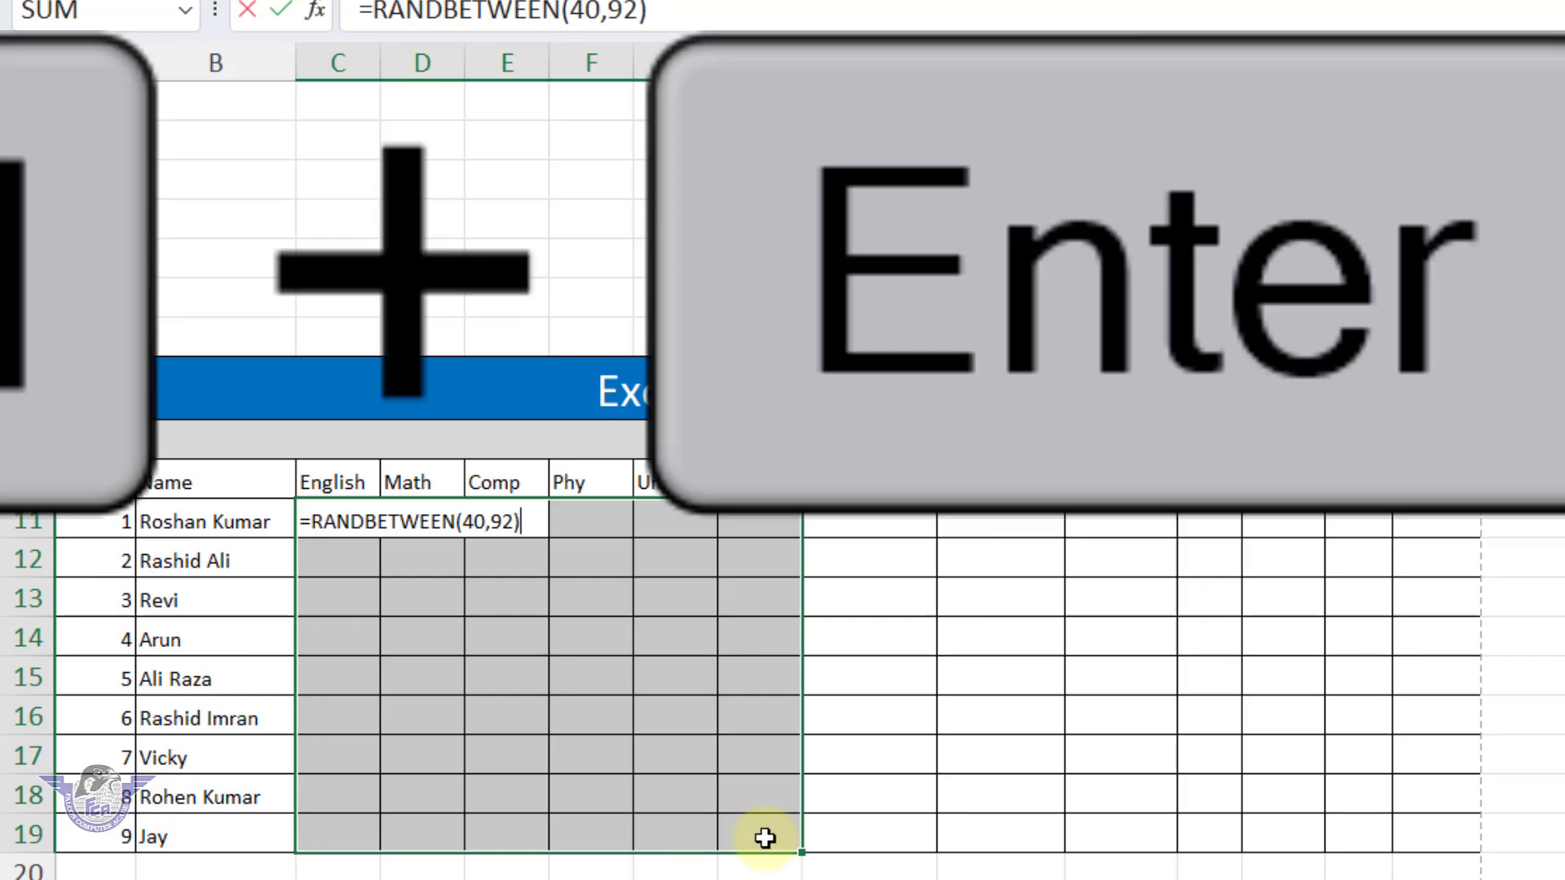
{"action": "key", "text": "ctrl+Return"}
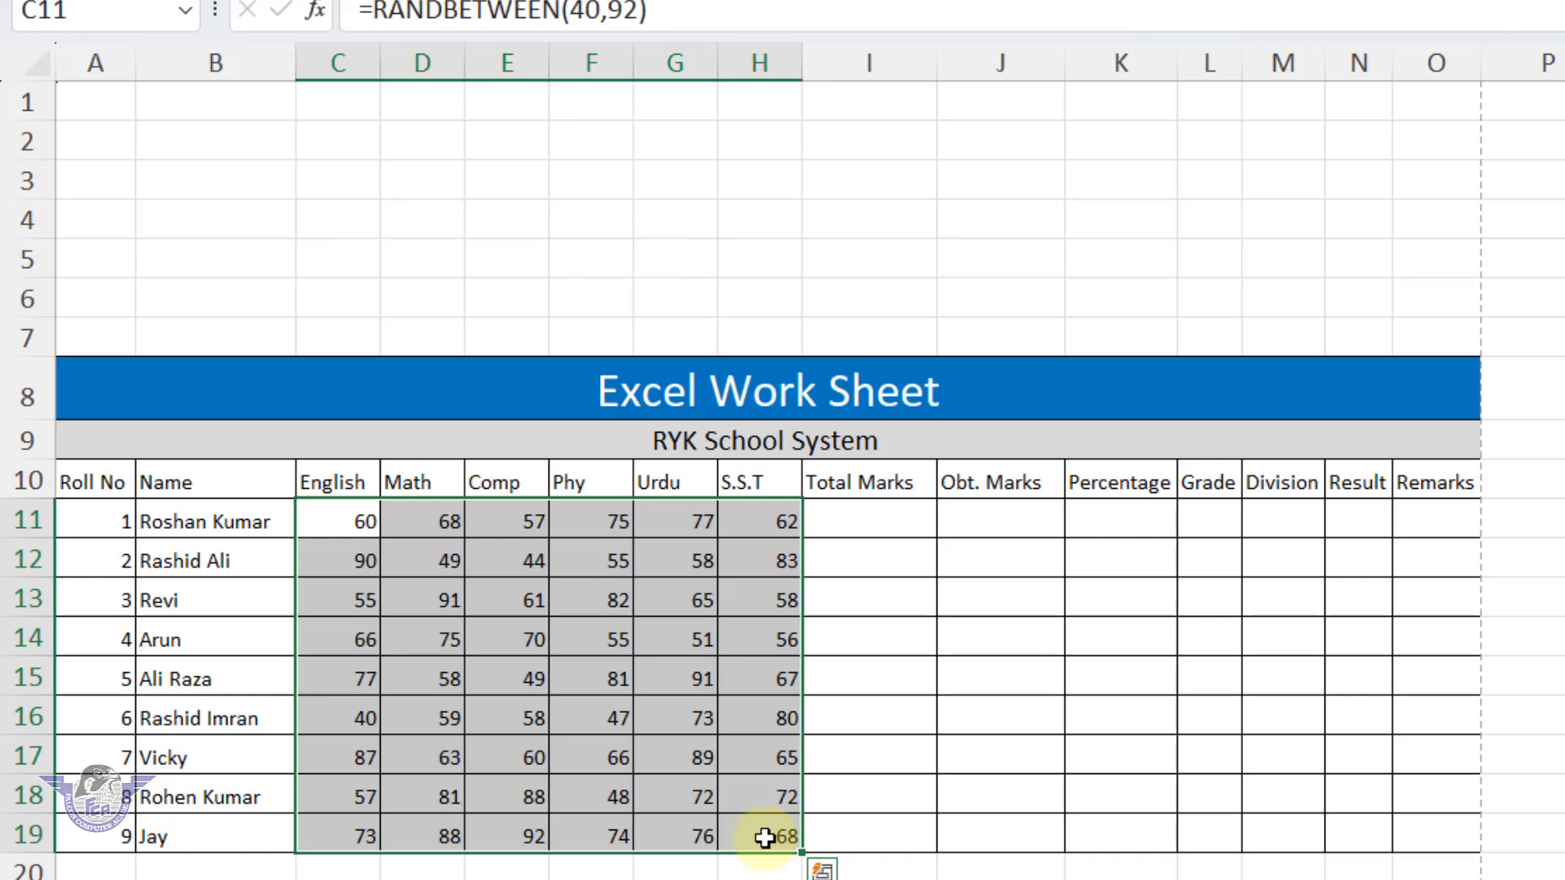
{"action": "double_click", "coordinate": [350, 522]}
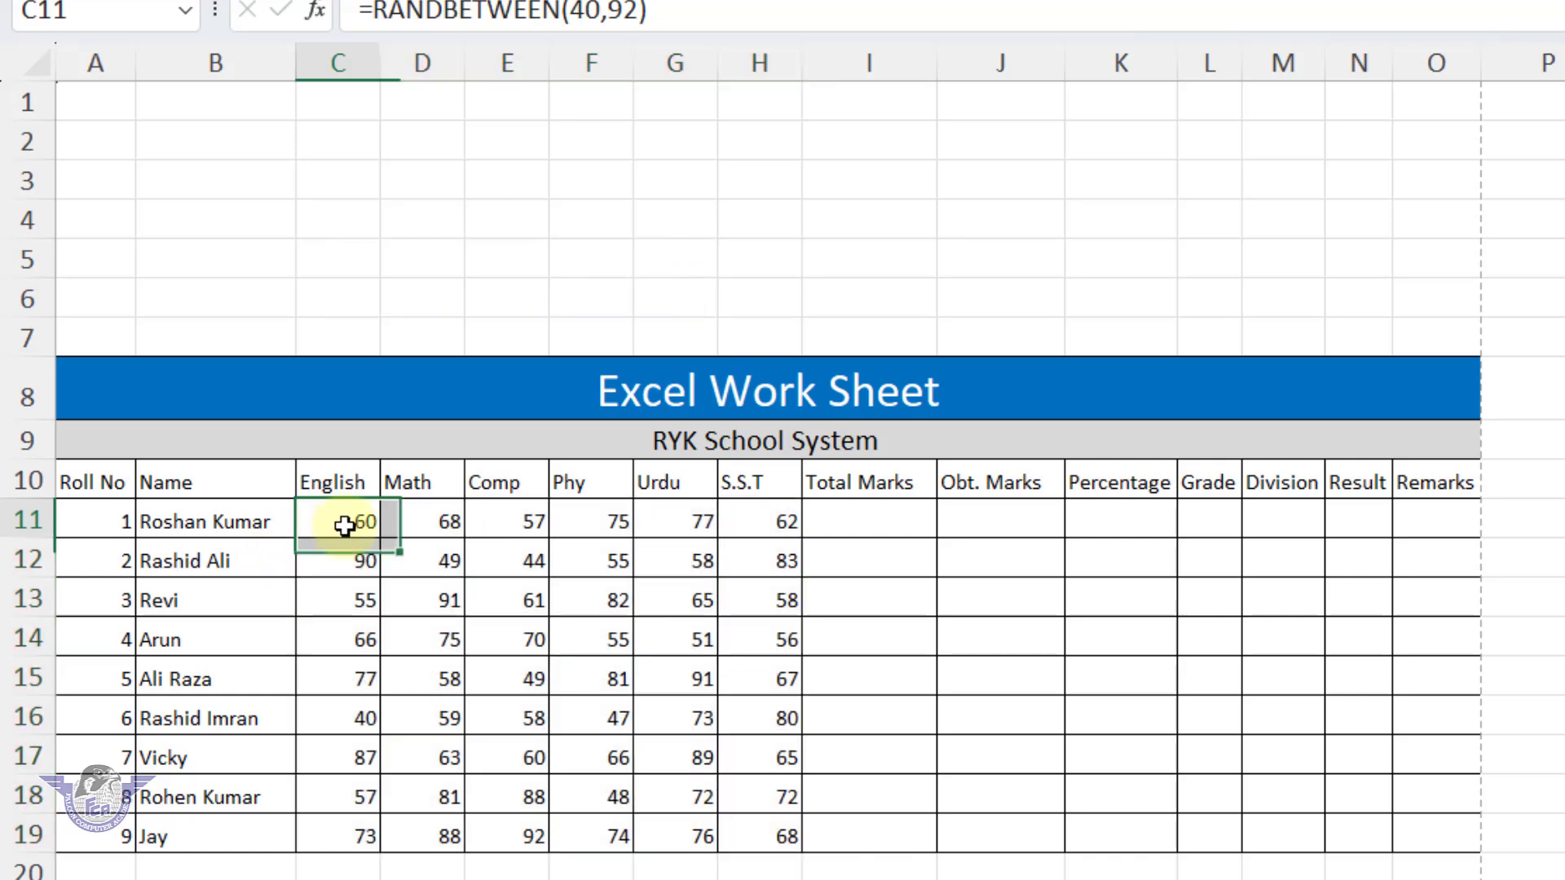
{"action": "double_click", "coordinate": [538, 636]}
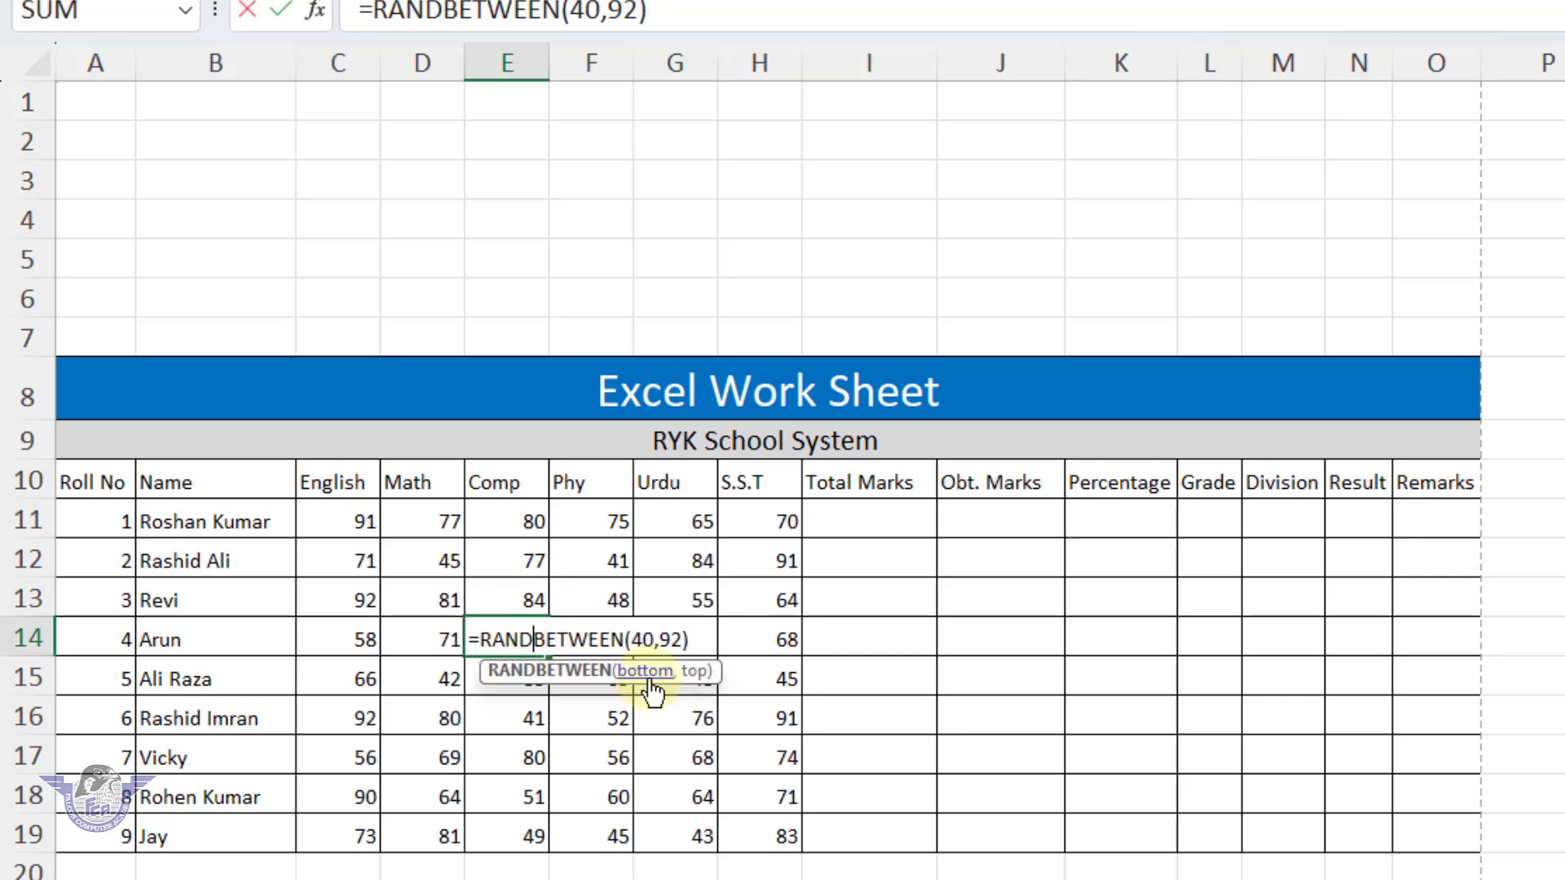
{"action": "type", "text": "`"}
{"action": "left_click", "coordinate": [368, 603]}
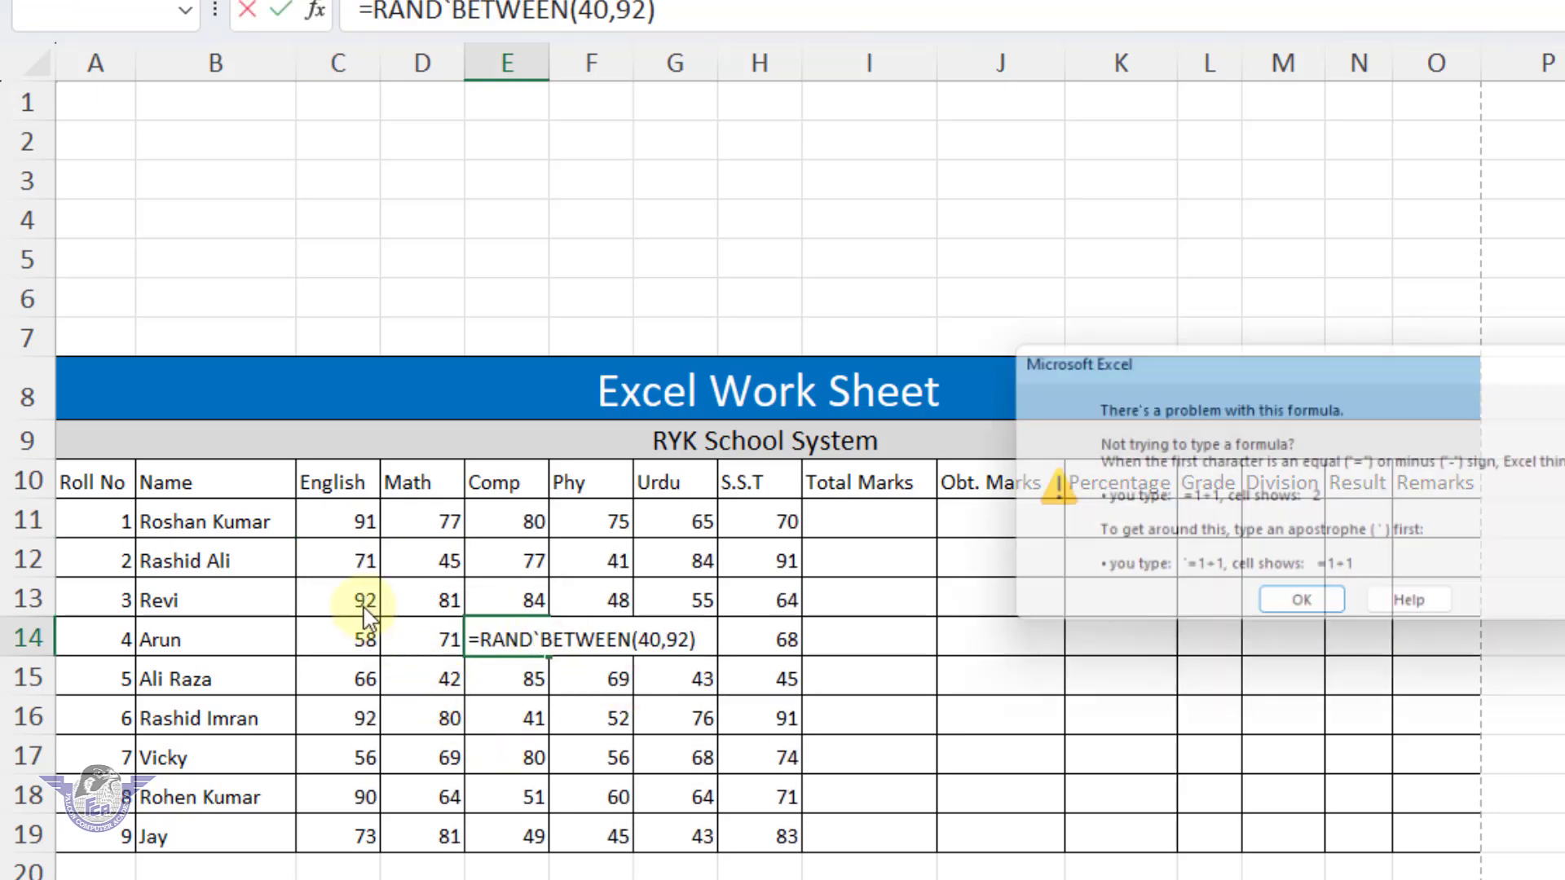
{"action": "key", "text": "Escape"}
{"action": "key", "text": "Escape"}
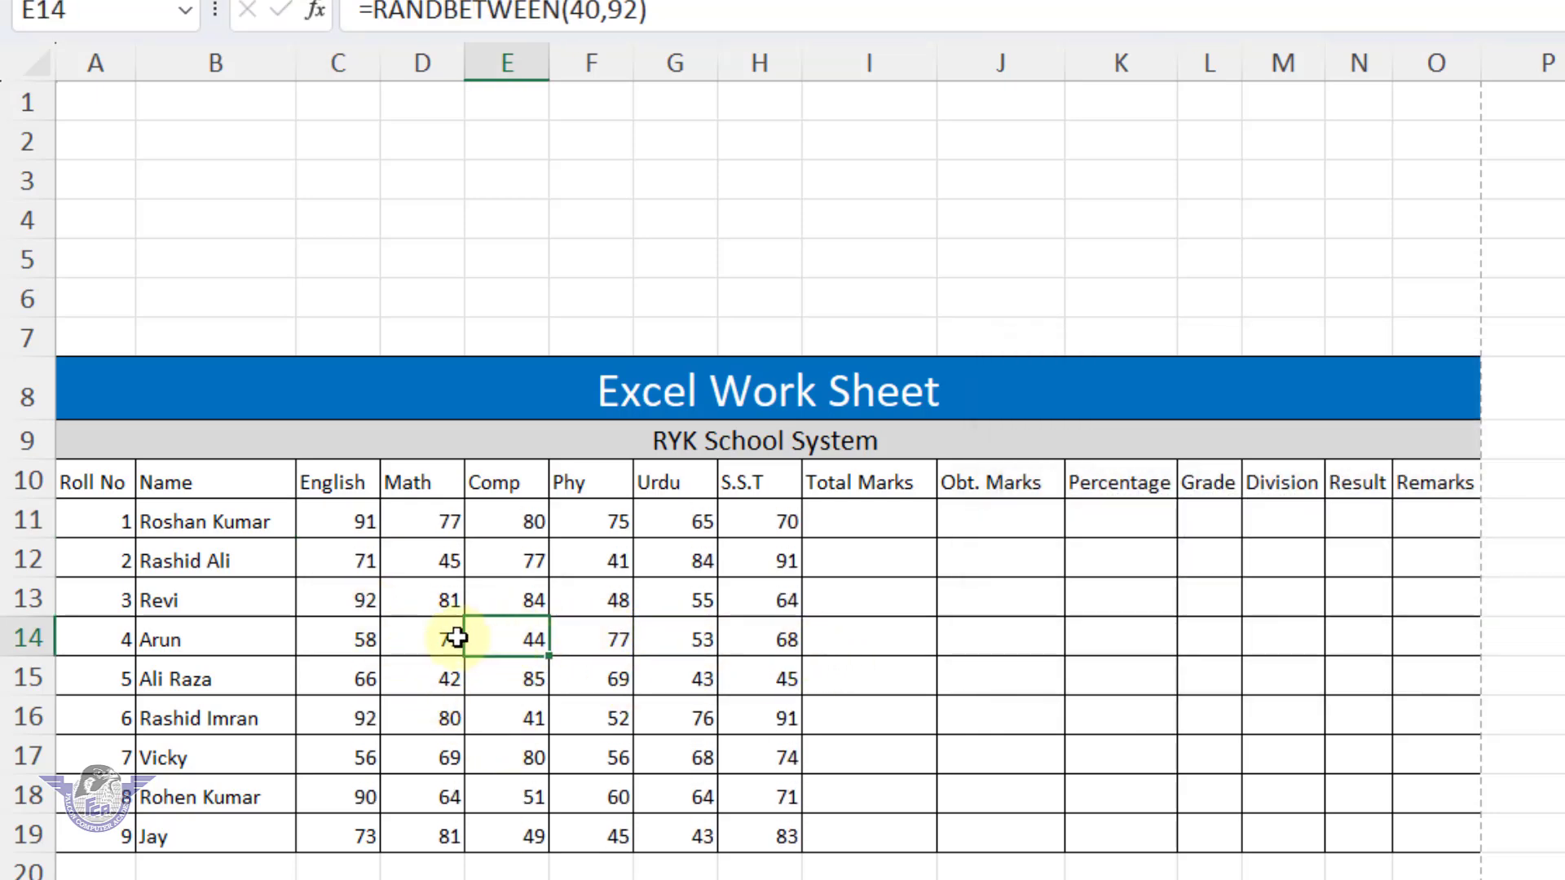
- Overwrite the English mark of roll number 4 in C14 with 59
{"action": "left_click", "coordinate": [383, 638]}
{"action": "left_click", "coordinate": [361, 639]}
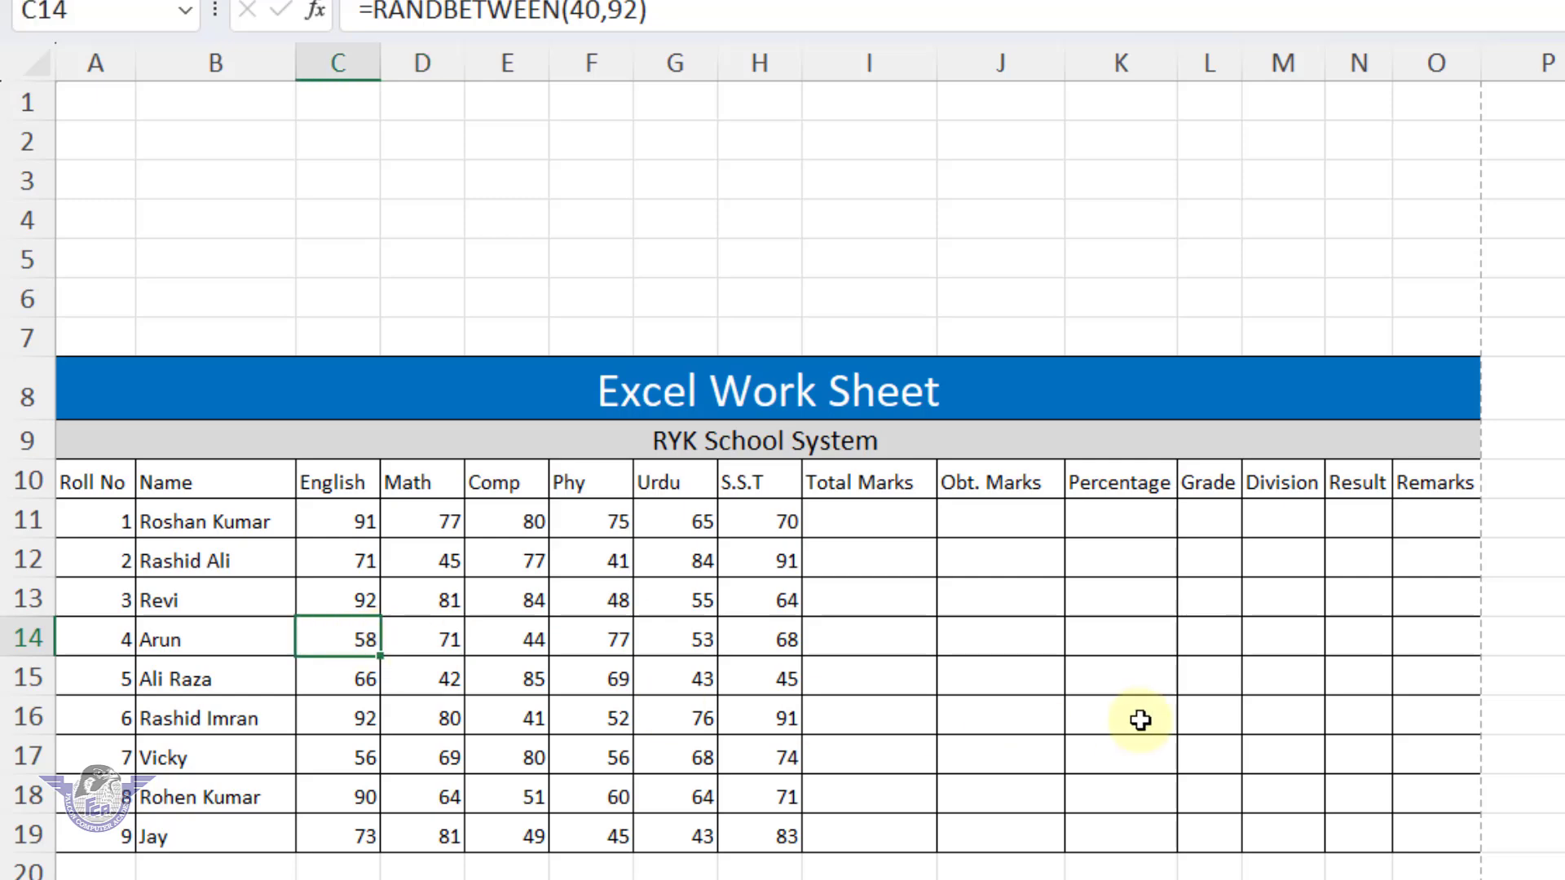
{"action": "type", "text": "59"}
{"action": "key", "text": "Return"}
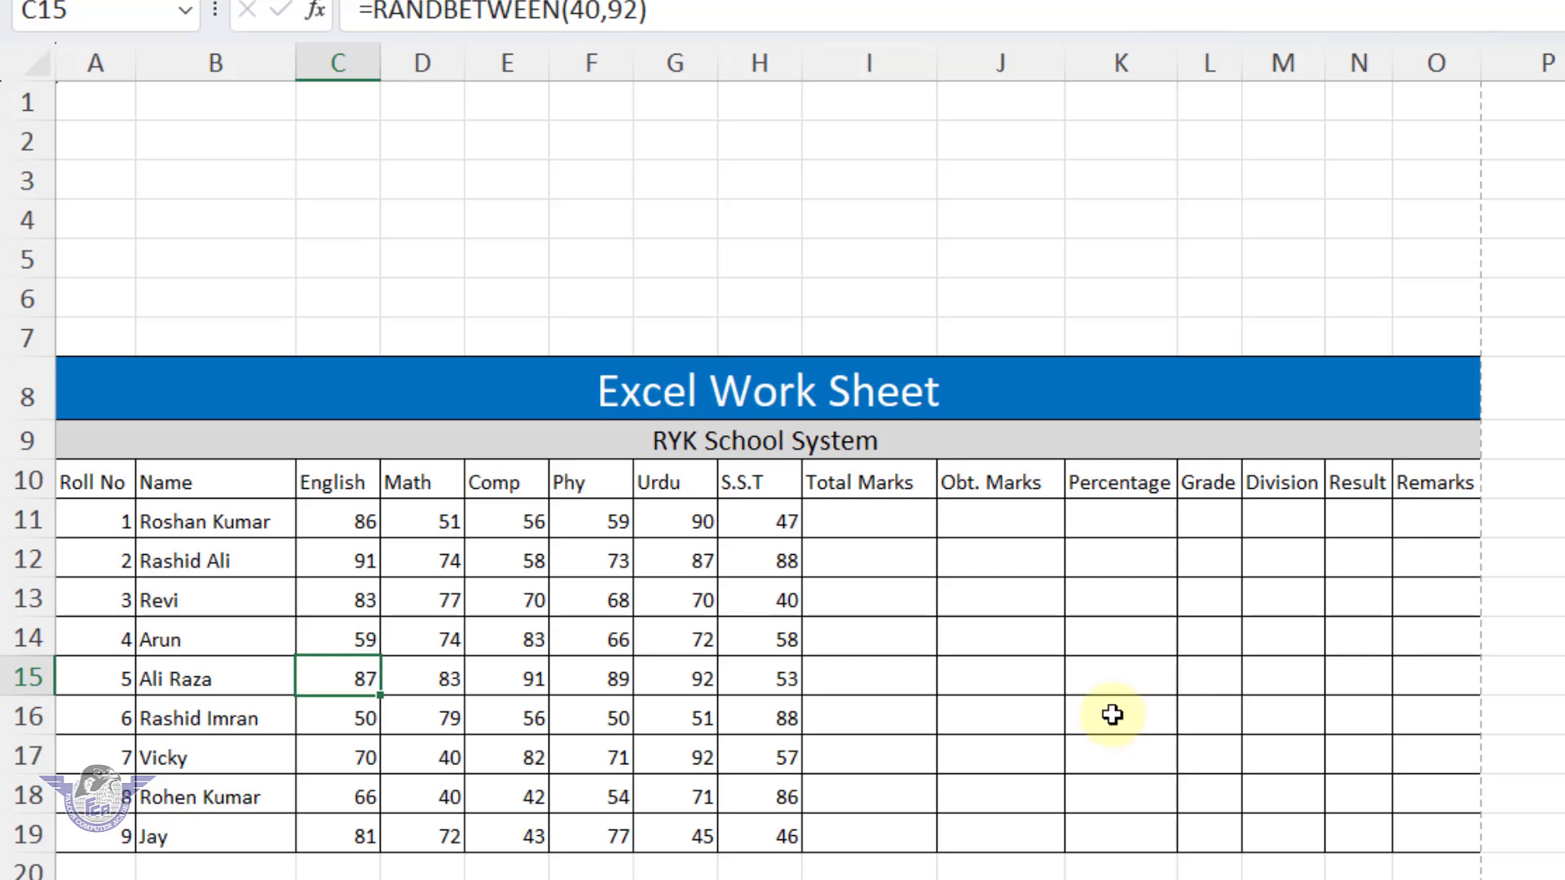
- Replace the formulas in C11:H19 with fixed values using Paste Special Values, and set the English mark in C11 to 59
{"action": "mouse_move", "coordinate": [356, 515]}
{"action": "left_mouse_down"}
{"action": "mouse_move", "coordinate": [677, 611]}
{"action": "mouse_move", "coordinate": [750, 698]}
{"action": "mouse_move", "coordinate": [746, 831]}
{"action": "left_mouse_up"}
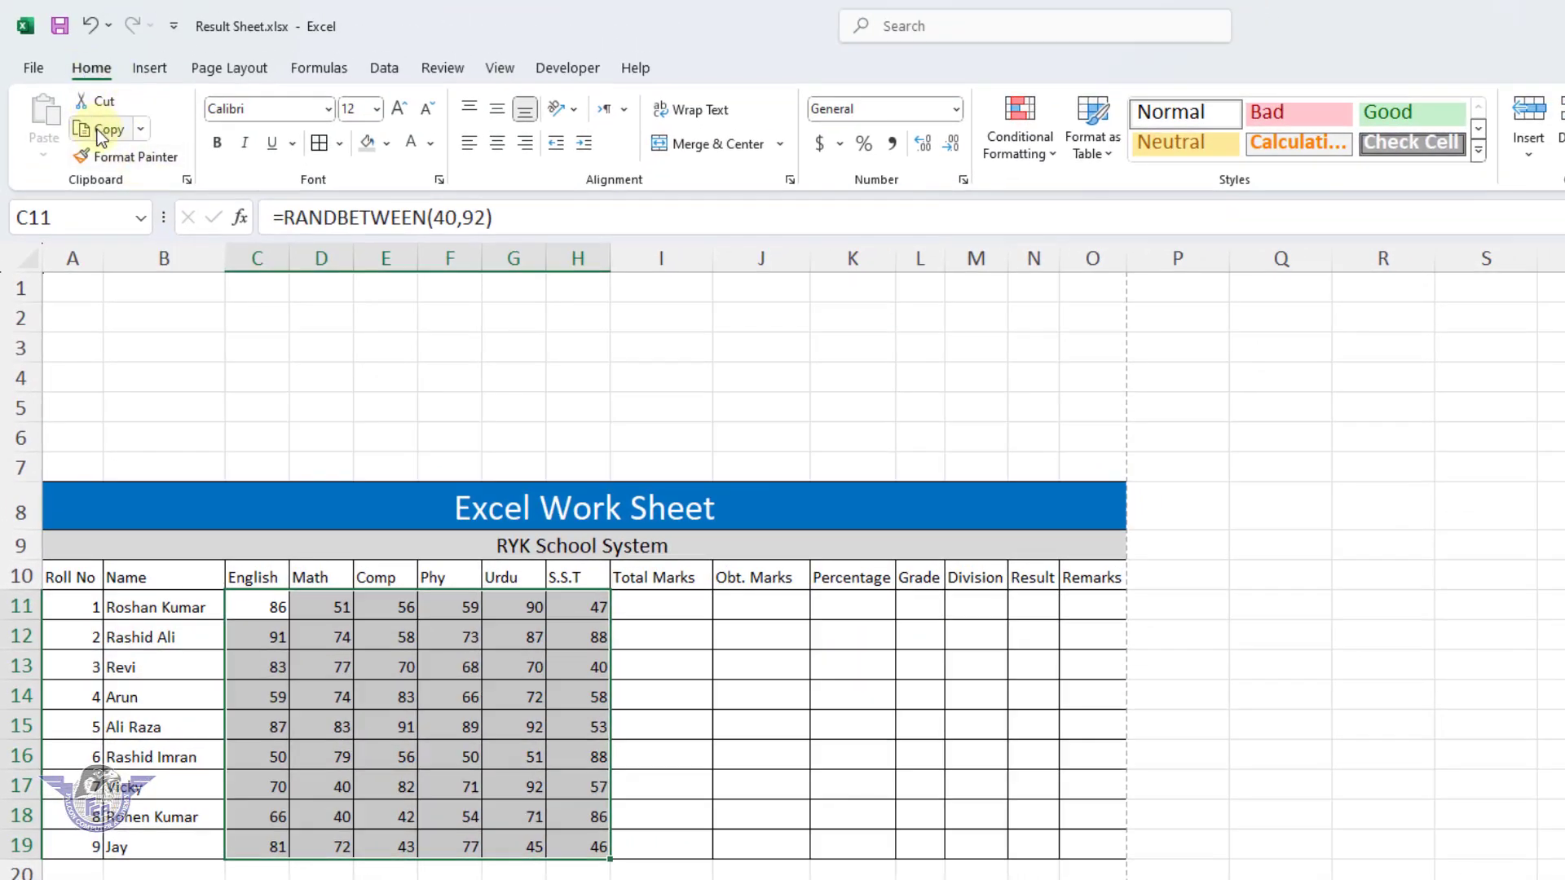
{"action": "left_click", "coordinate": [98, 133]}
{"action": "left_click", "coordinate": [48, 154]}
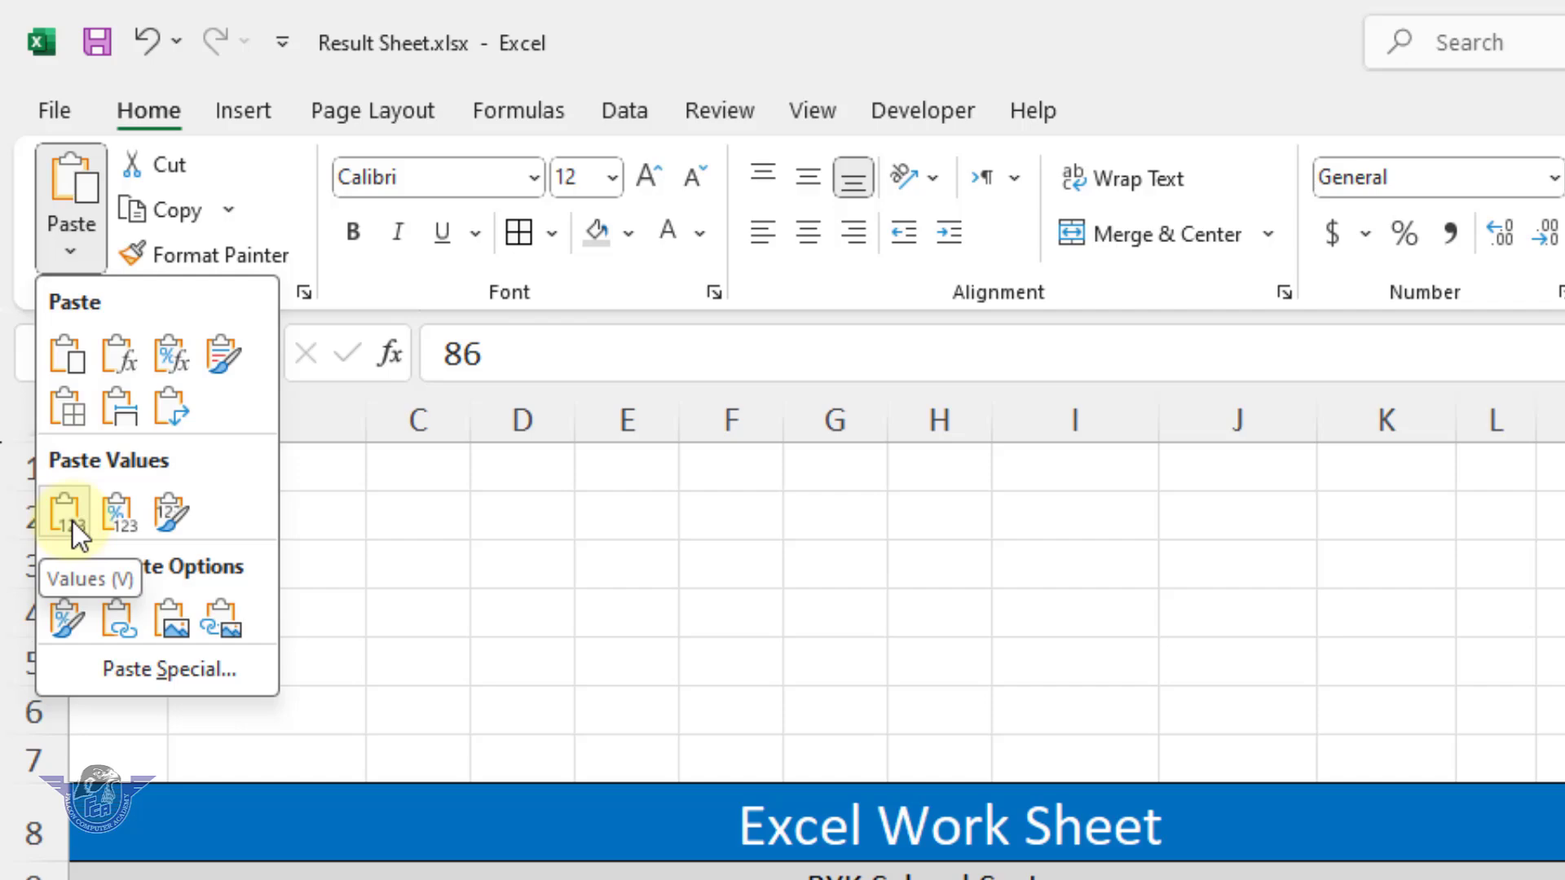
{"action": "left_click", "coordinate": [135, 670]}
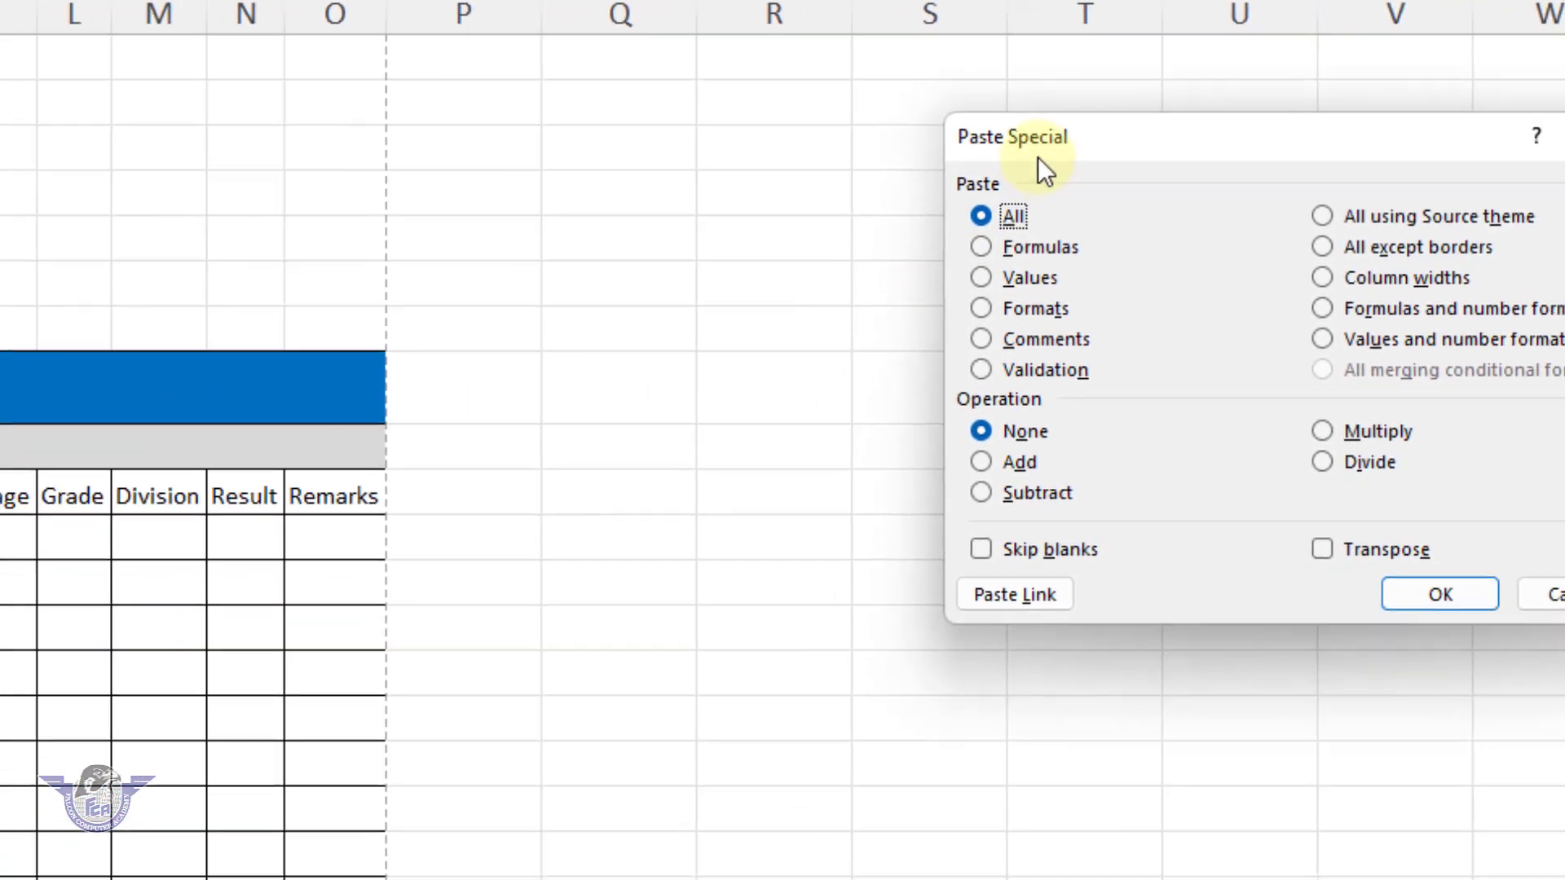
{"action": "left_click_drag", "start_coordinate": [1007, 153], "coordinate": [777, 291]}
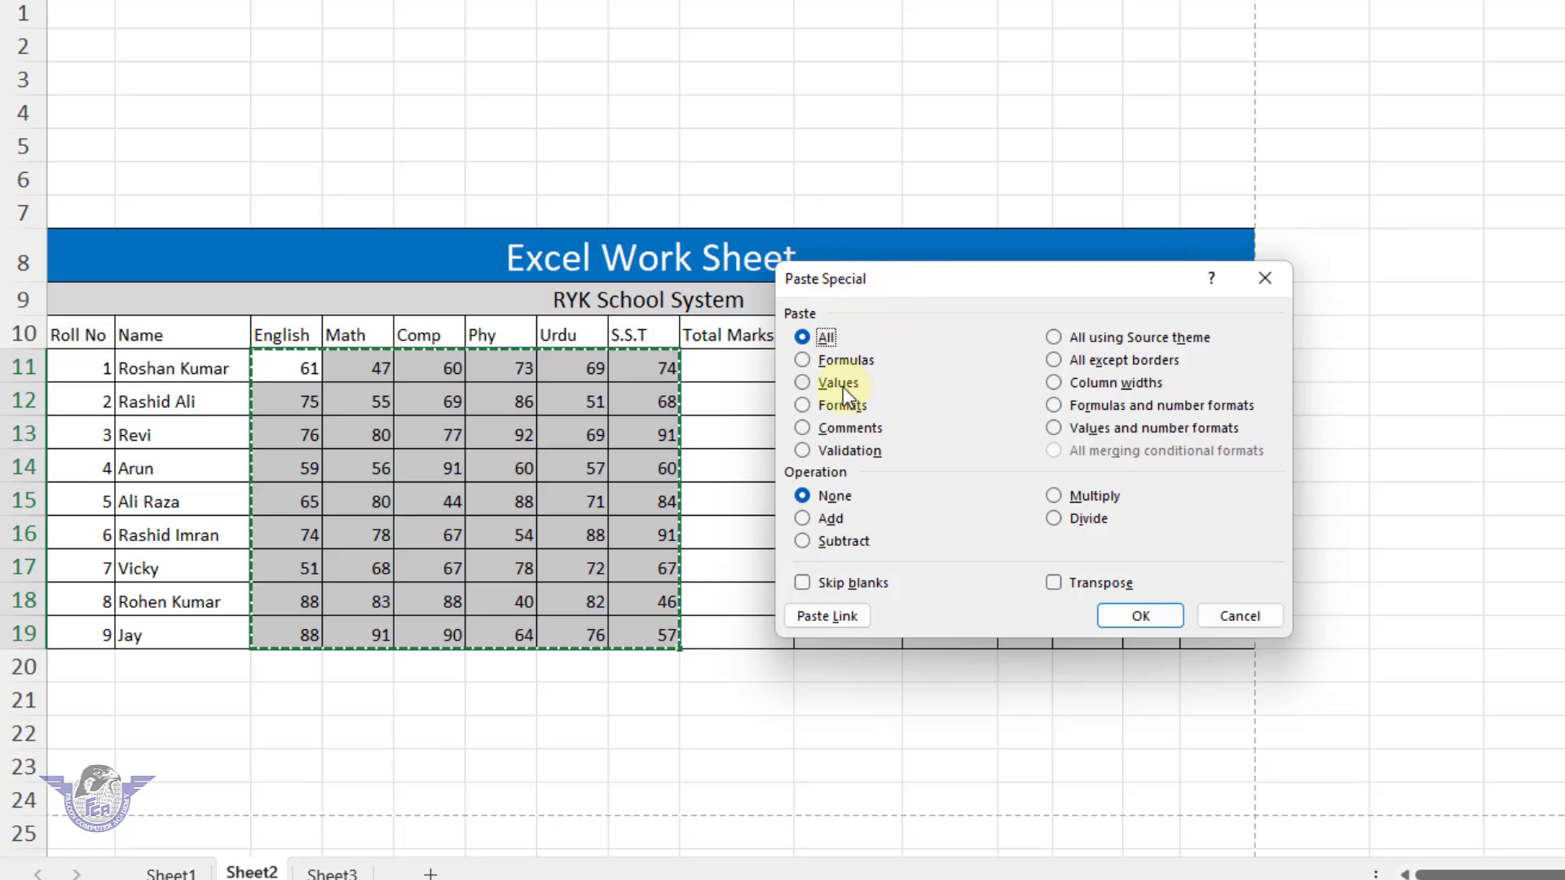
{"action": "left_click", "coordinate": [843, 384]}
{"action": "left_click", "coordinate": [1137, 618]}
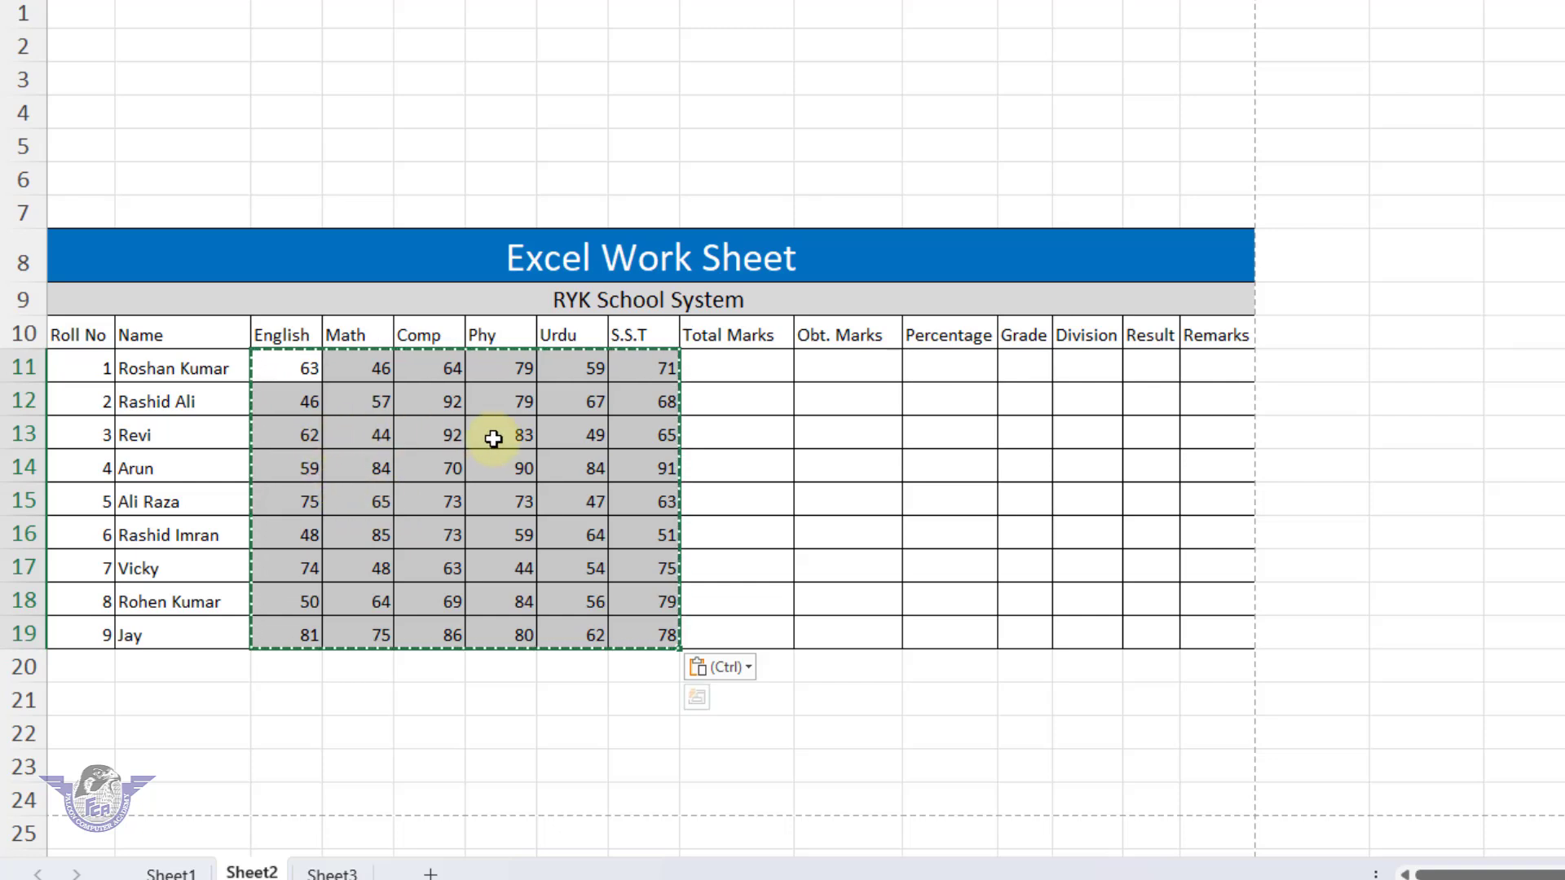
{"action": "key", "text": "Escape"}
{"action": "left_click", "coordinate": [293, 369]}
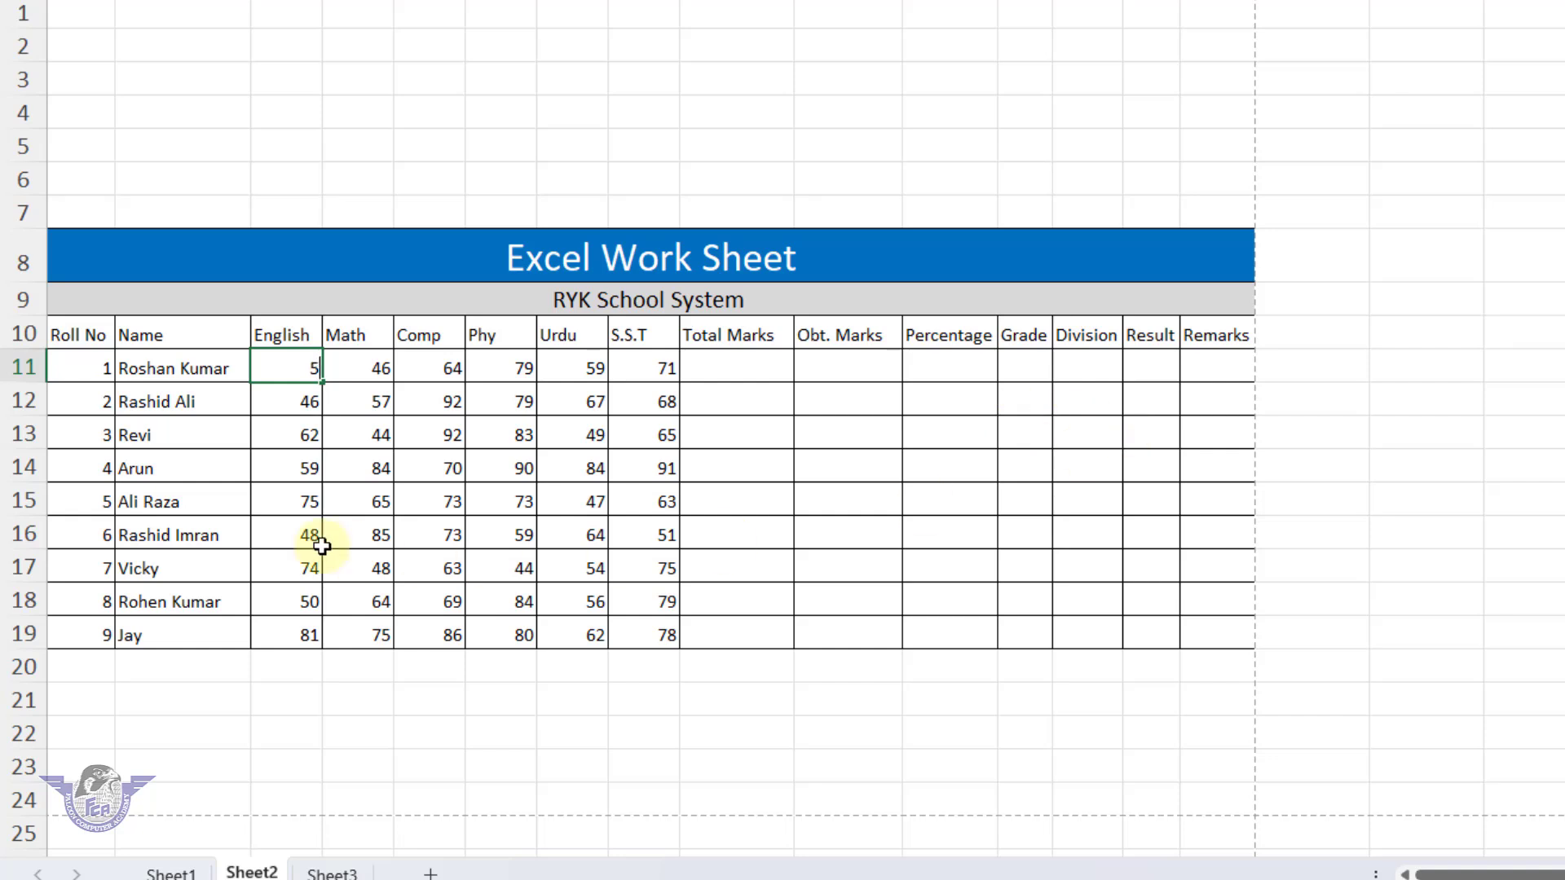
{"action": "key", "text": "Down"}
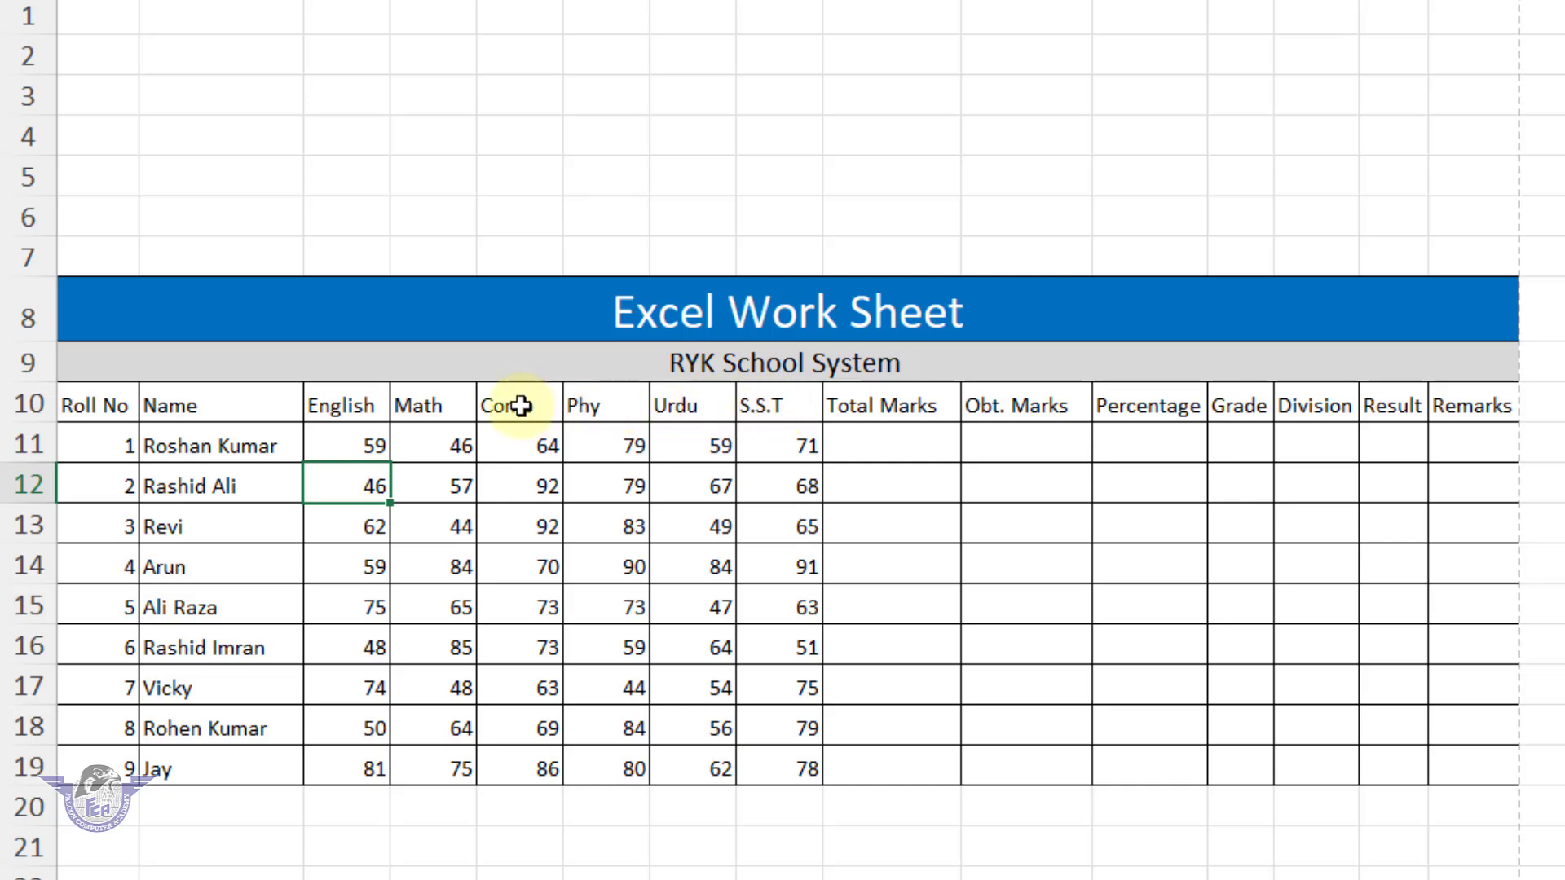
- Enter 600 as the Total Marks in I11 and fill it down to I19
{"action": "left_click", "coordinate": [862, 436]}
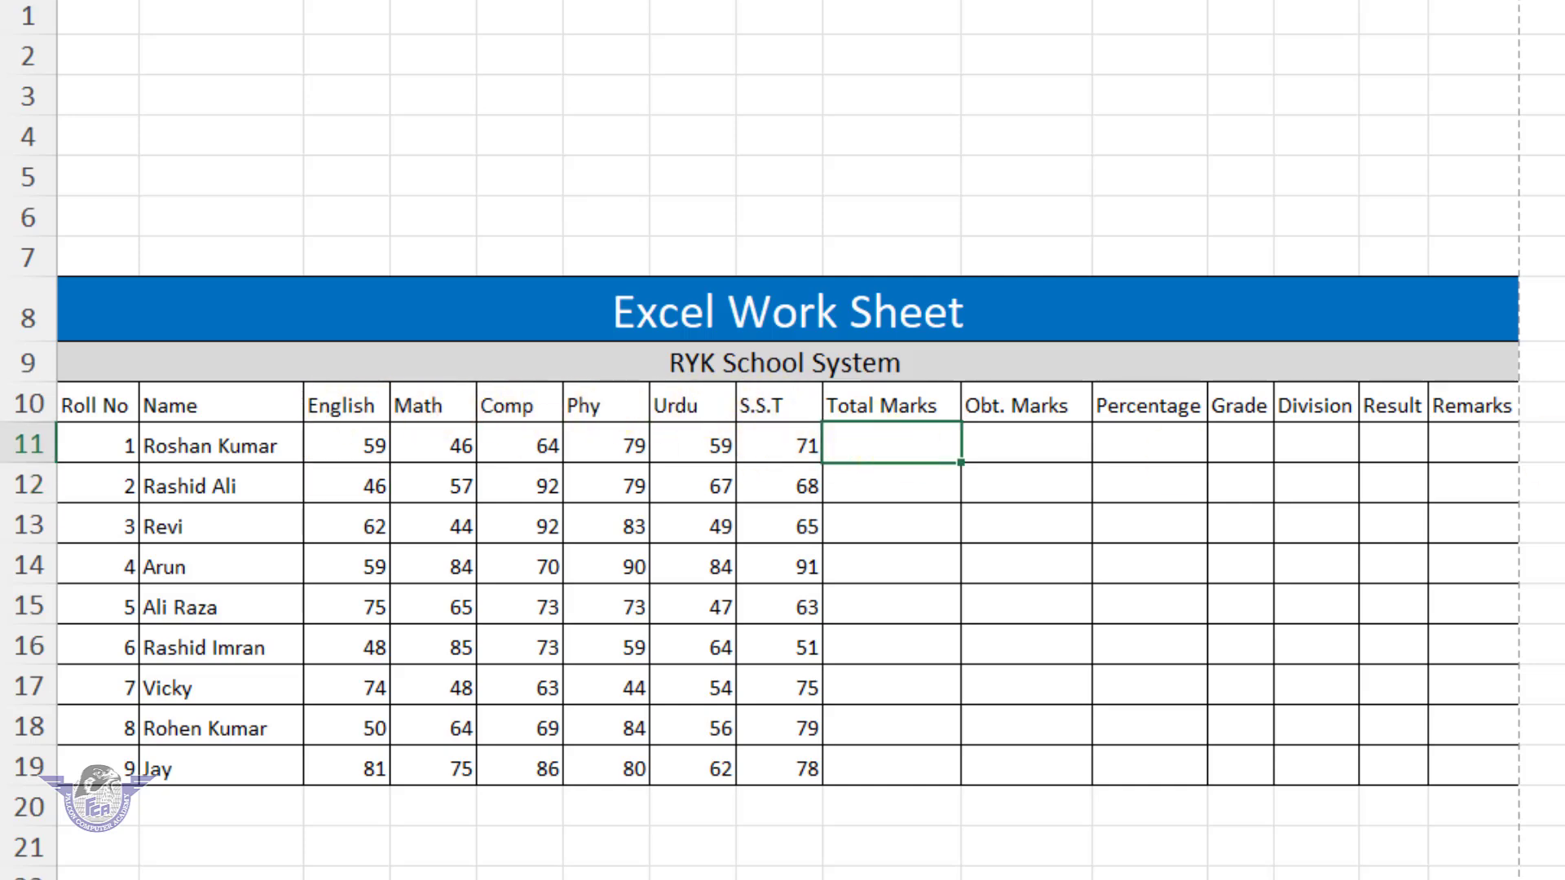
{"action": "type", "text": "60"}
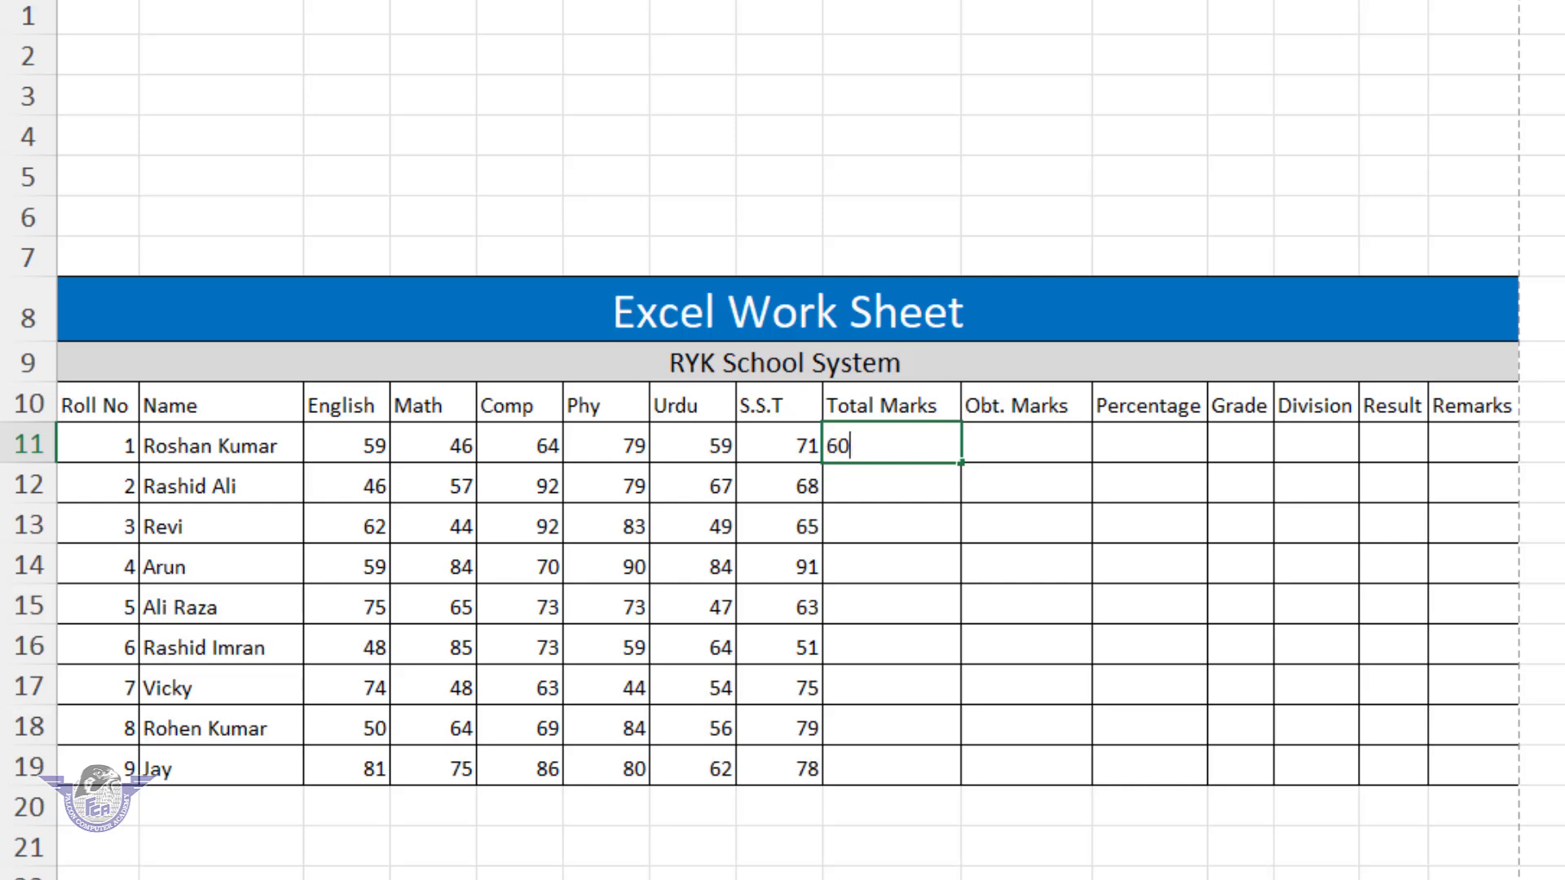
{"action": "type", "text": "0"}
{"action": "key", "text": "Return"}
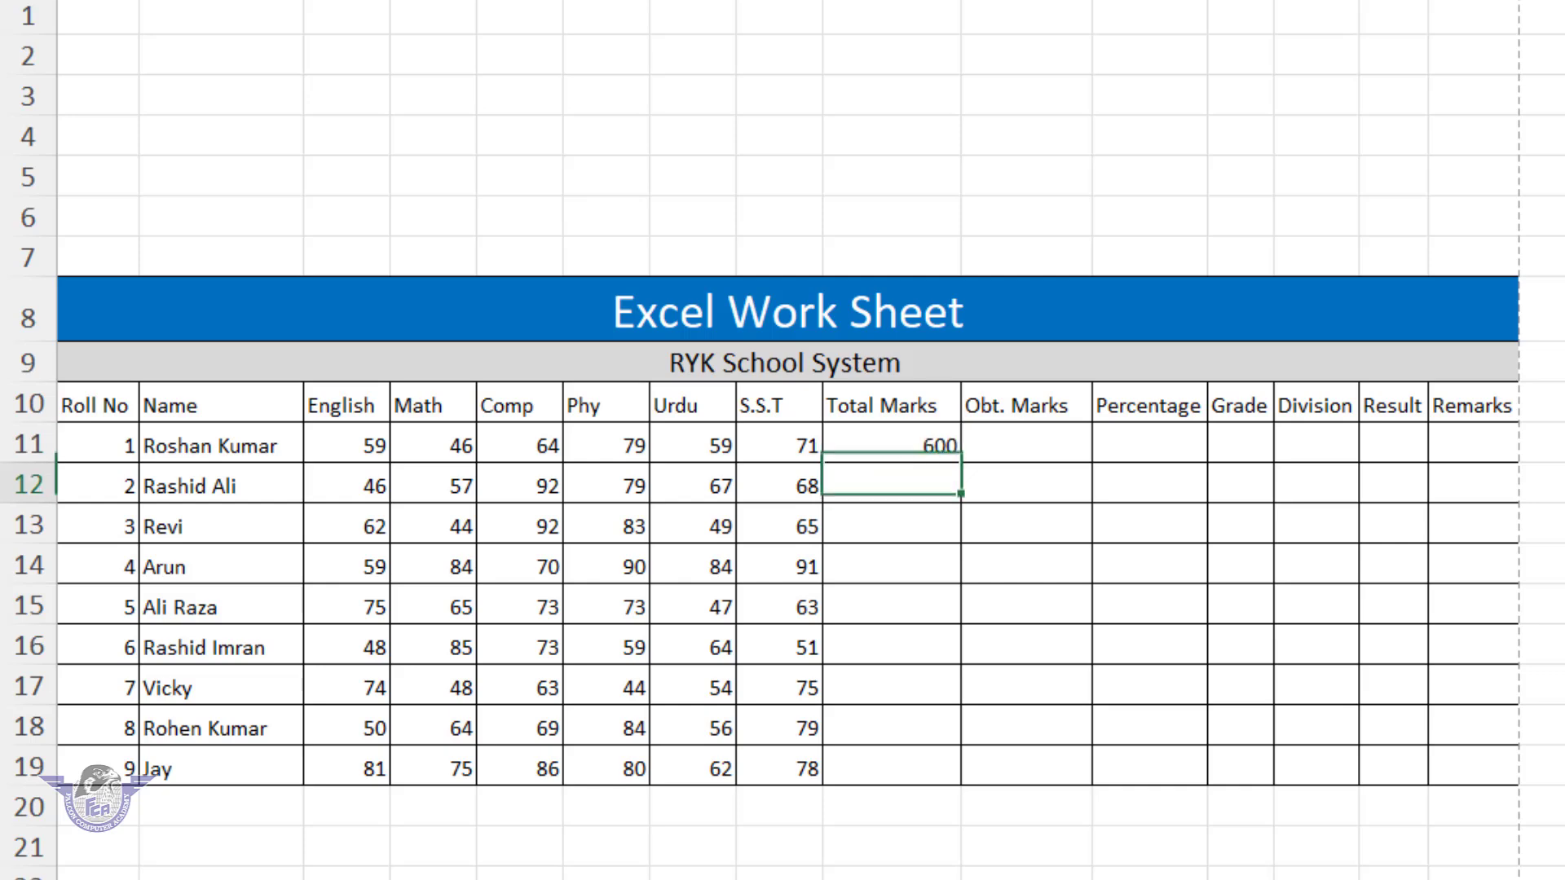
{"action": "left_click", "coordinate": [922, 445]}
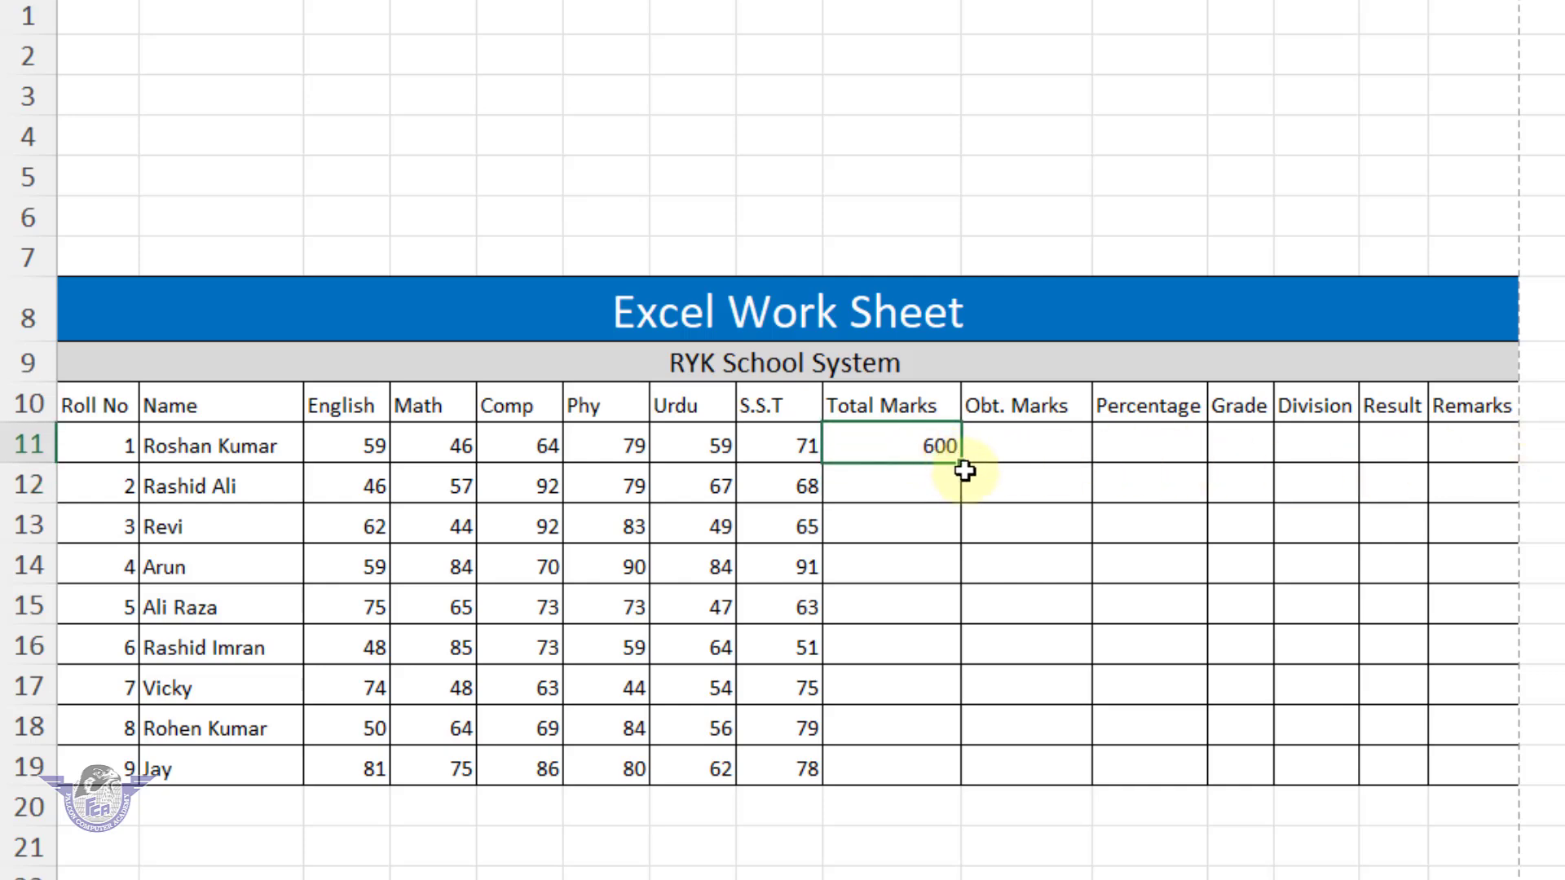
{"action": "left_click_drag", "start_coordinate": [962, 462], "coordinate": [978, 774]}
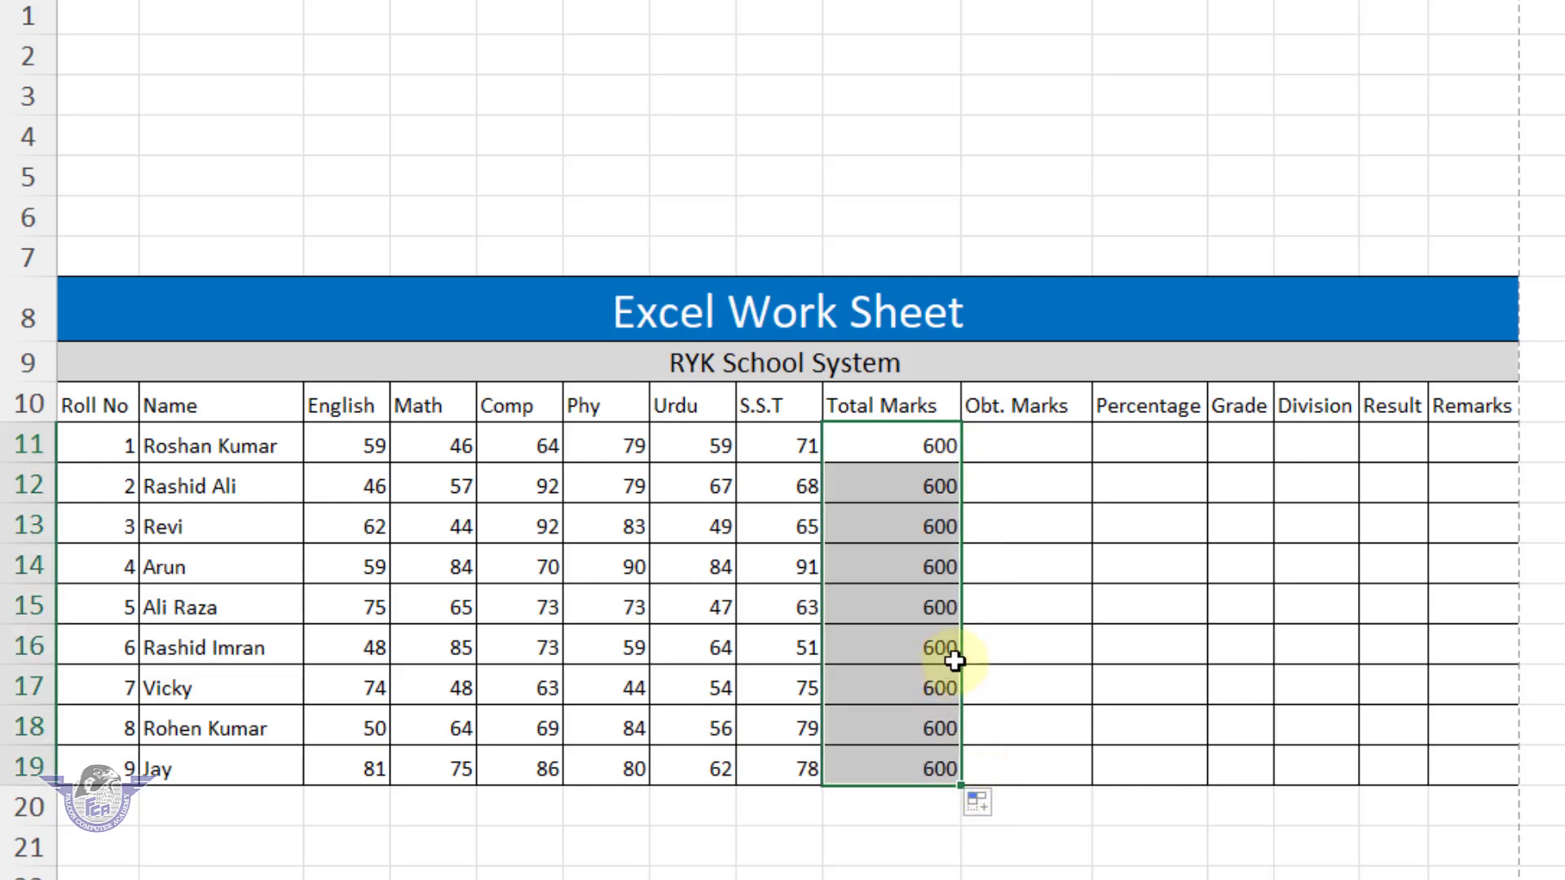
- Enter =SUM(C11:H11) in J11 to total the first student's obtained marks
{"action": "left_click", "coordinate": [1055, 448]}
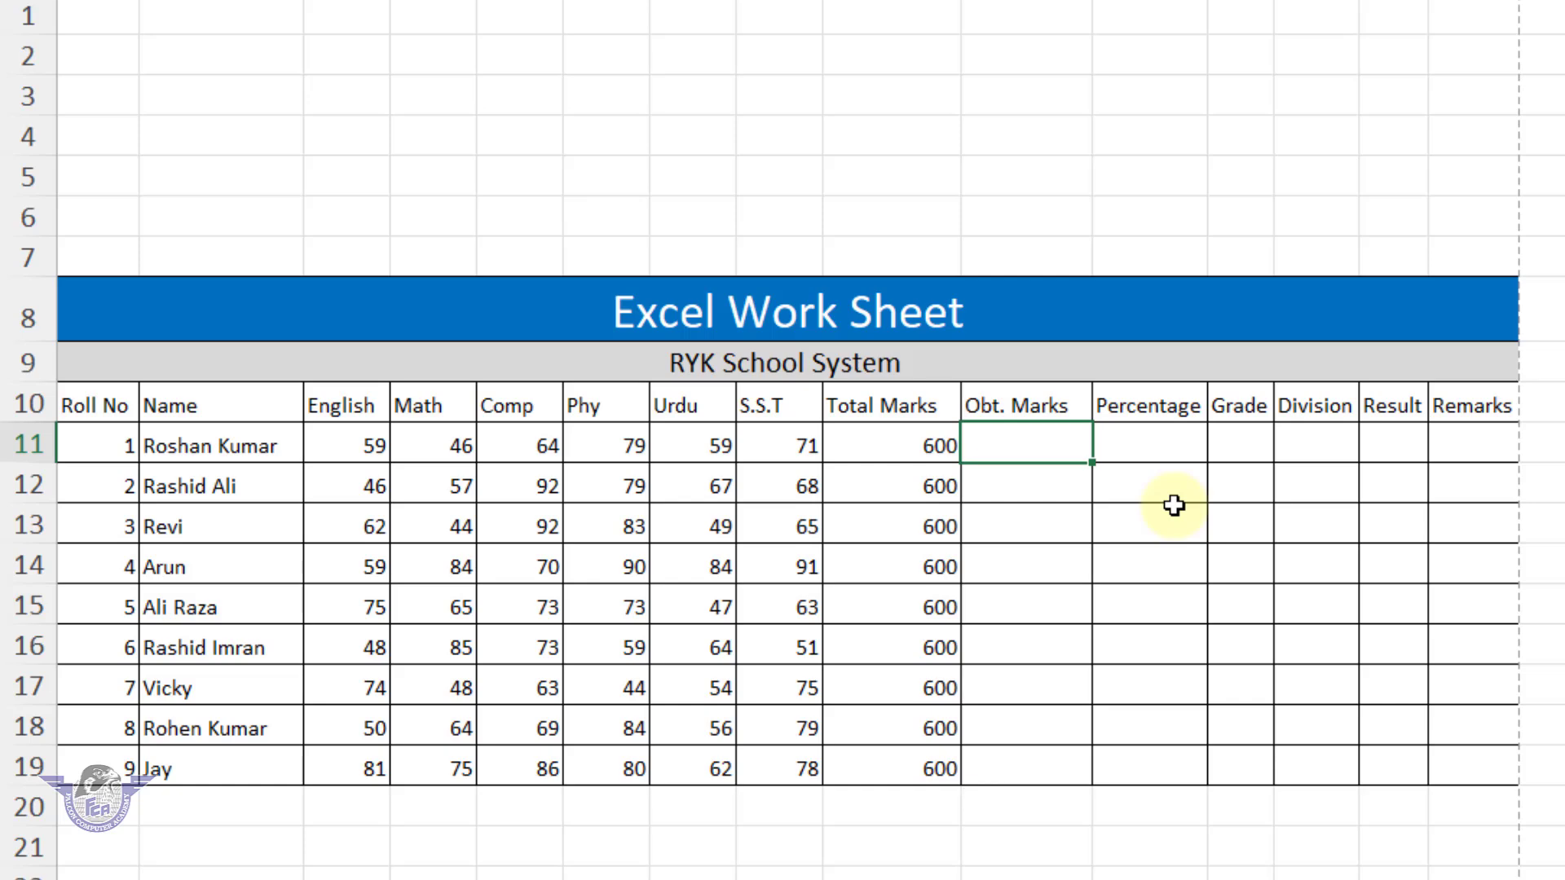
{"action": "type", "text": "=sum"}
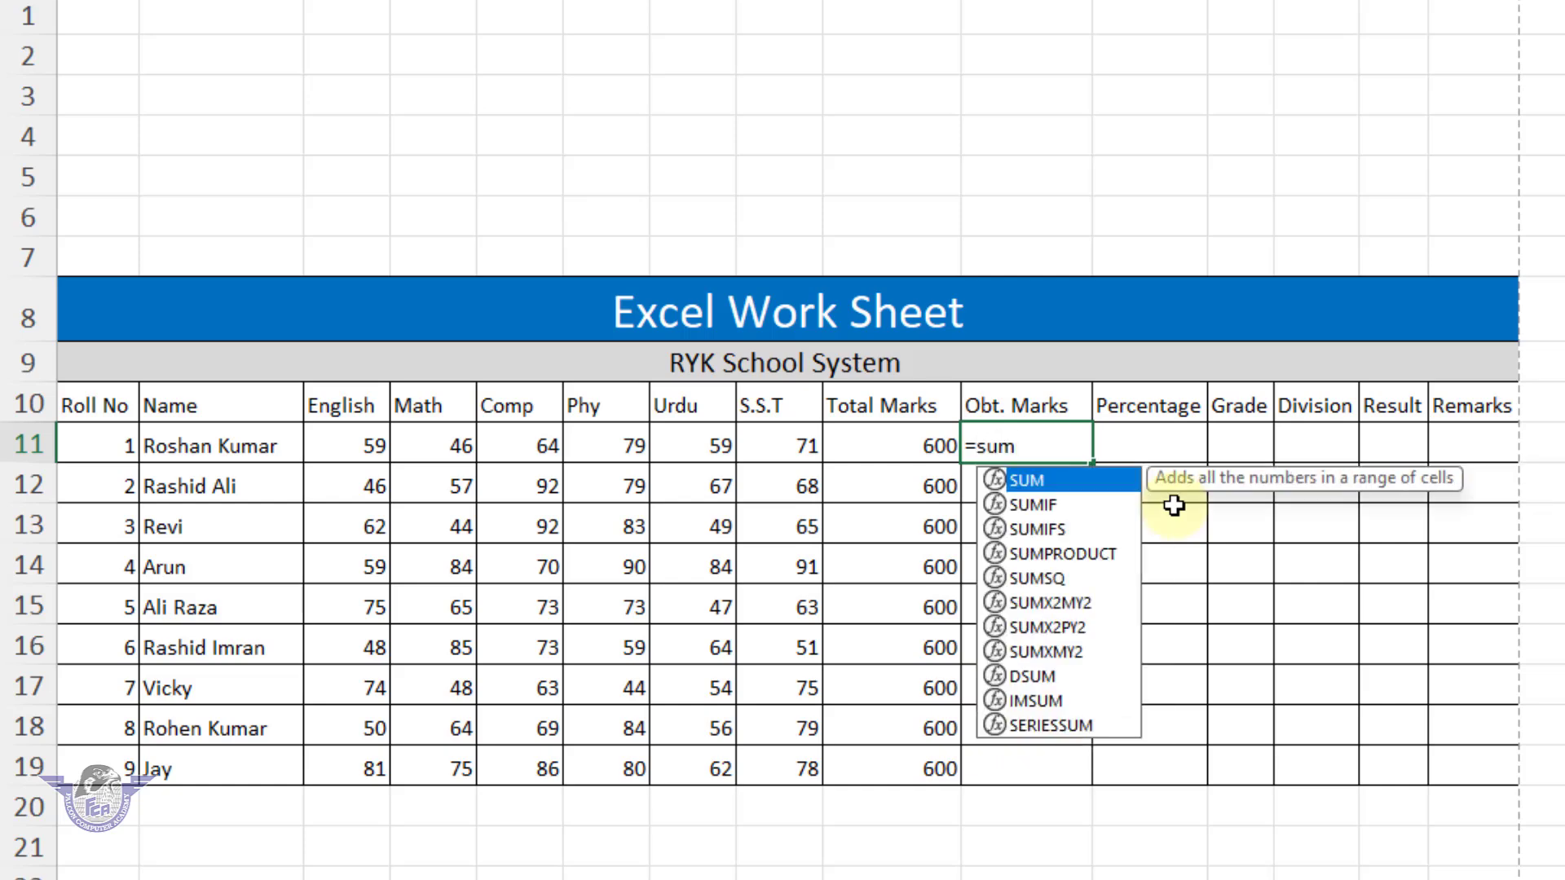
{"action": "type", "text": "("}
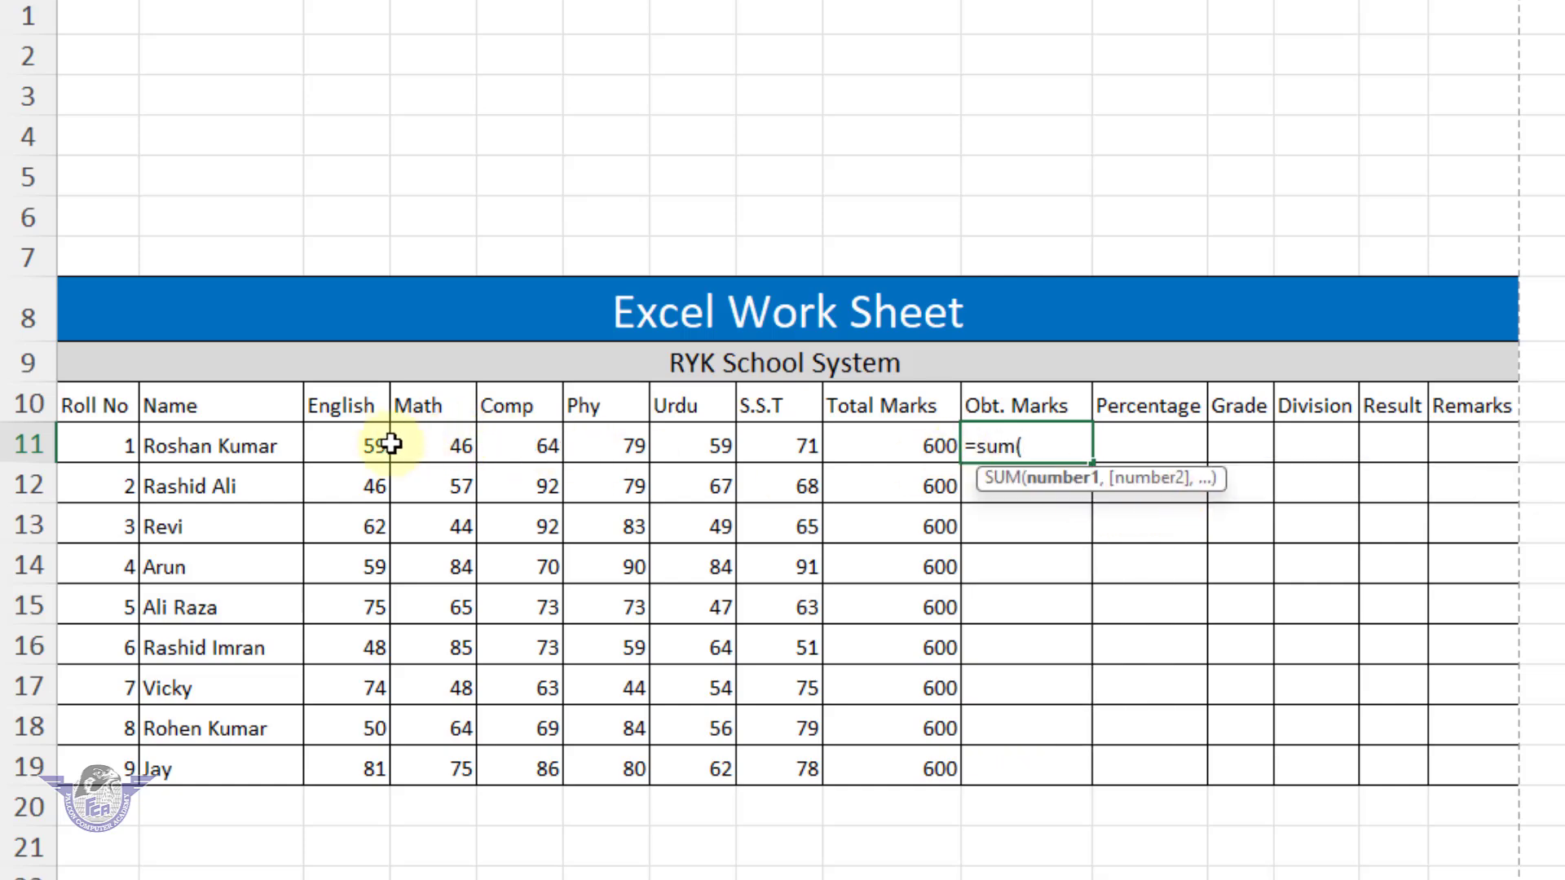
{"action": "left_click_drag", "start_coordinate": [371, 445], "coordinate": [769, 451]}
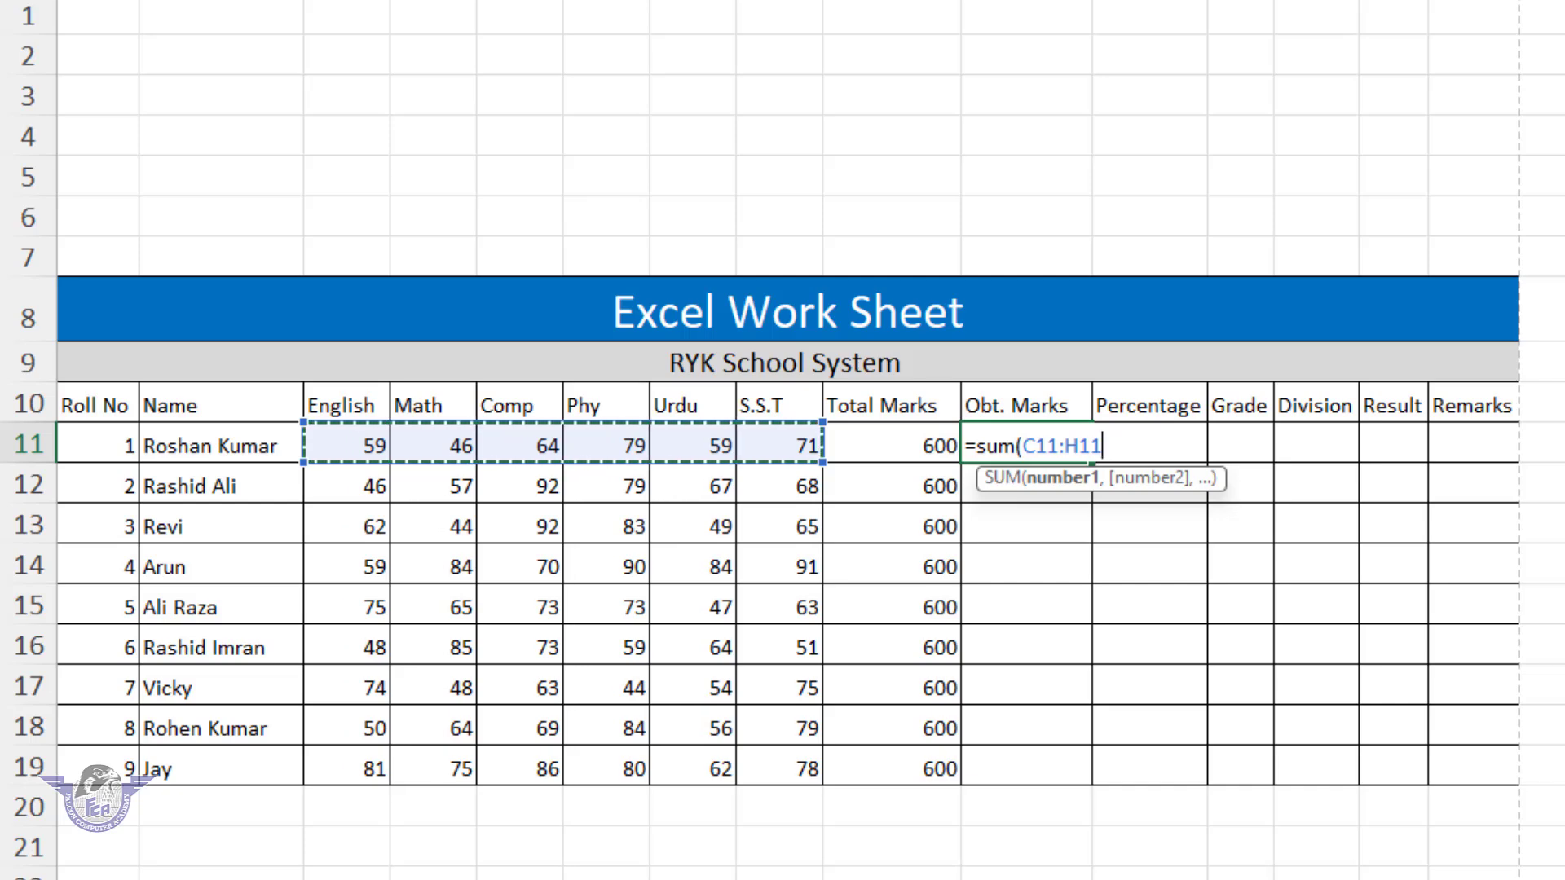
{"action": "type", "text": ")"}
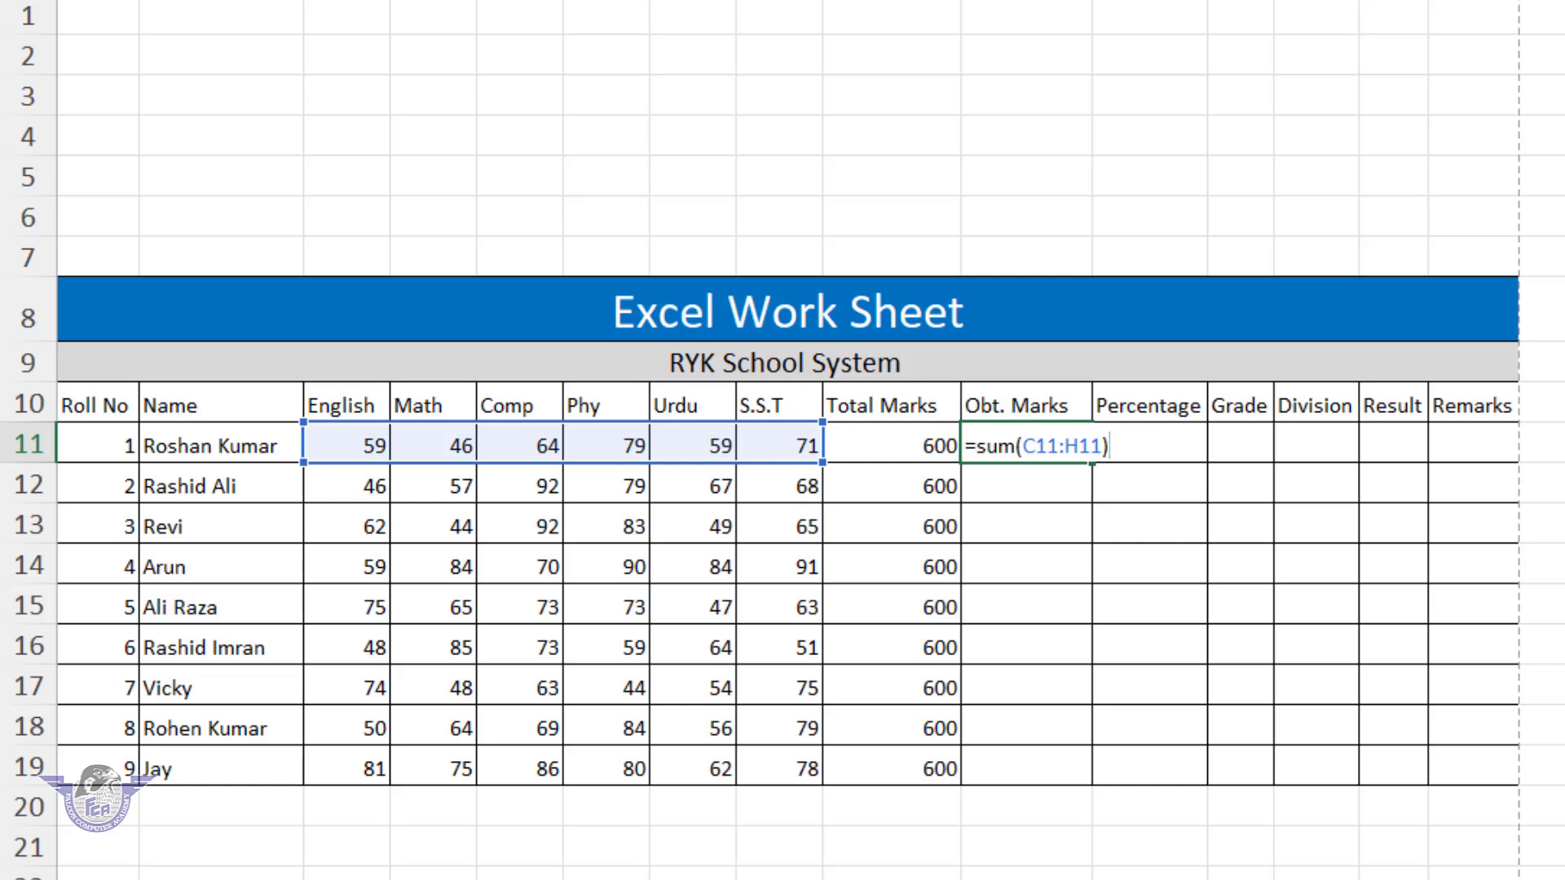
{"action": "key", "text": "Return"}
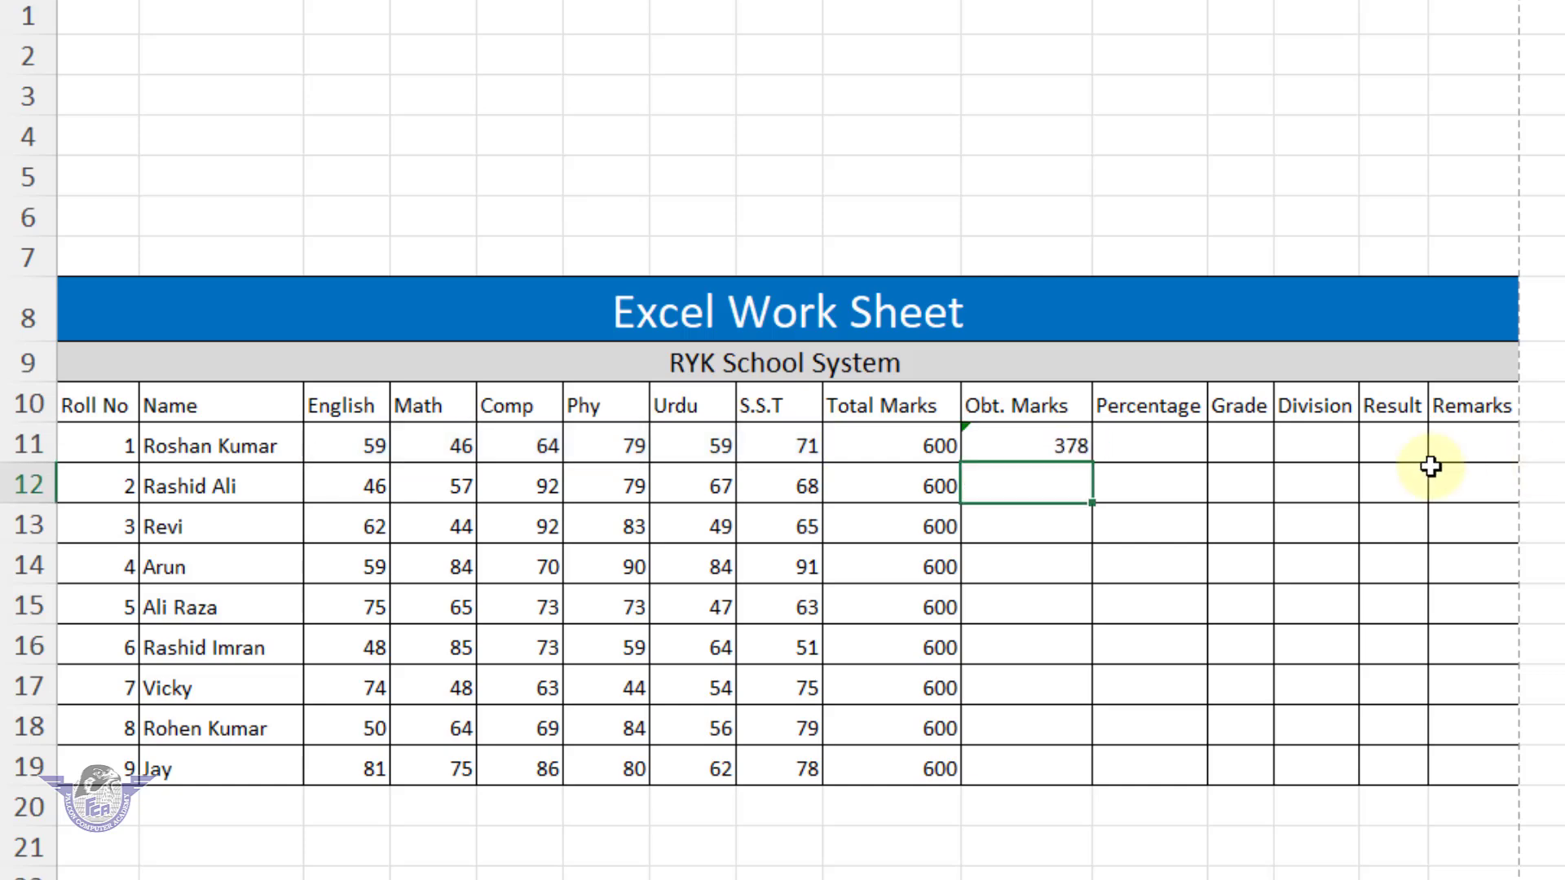
- Fill the Obt. Marks formula from J11 down to J19 and ignore the error flags on these cells
{"action": "left_click", "coordinate": [1085, 447]}
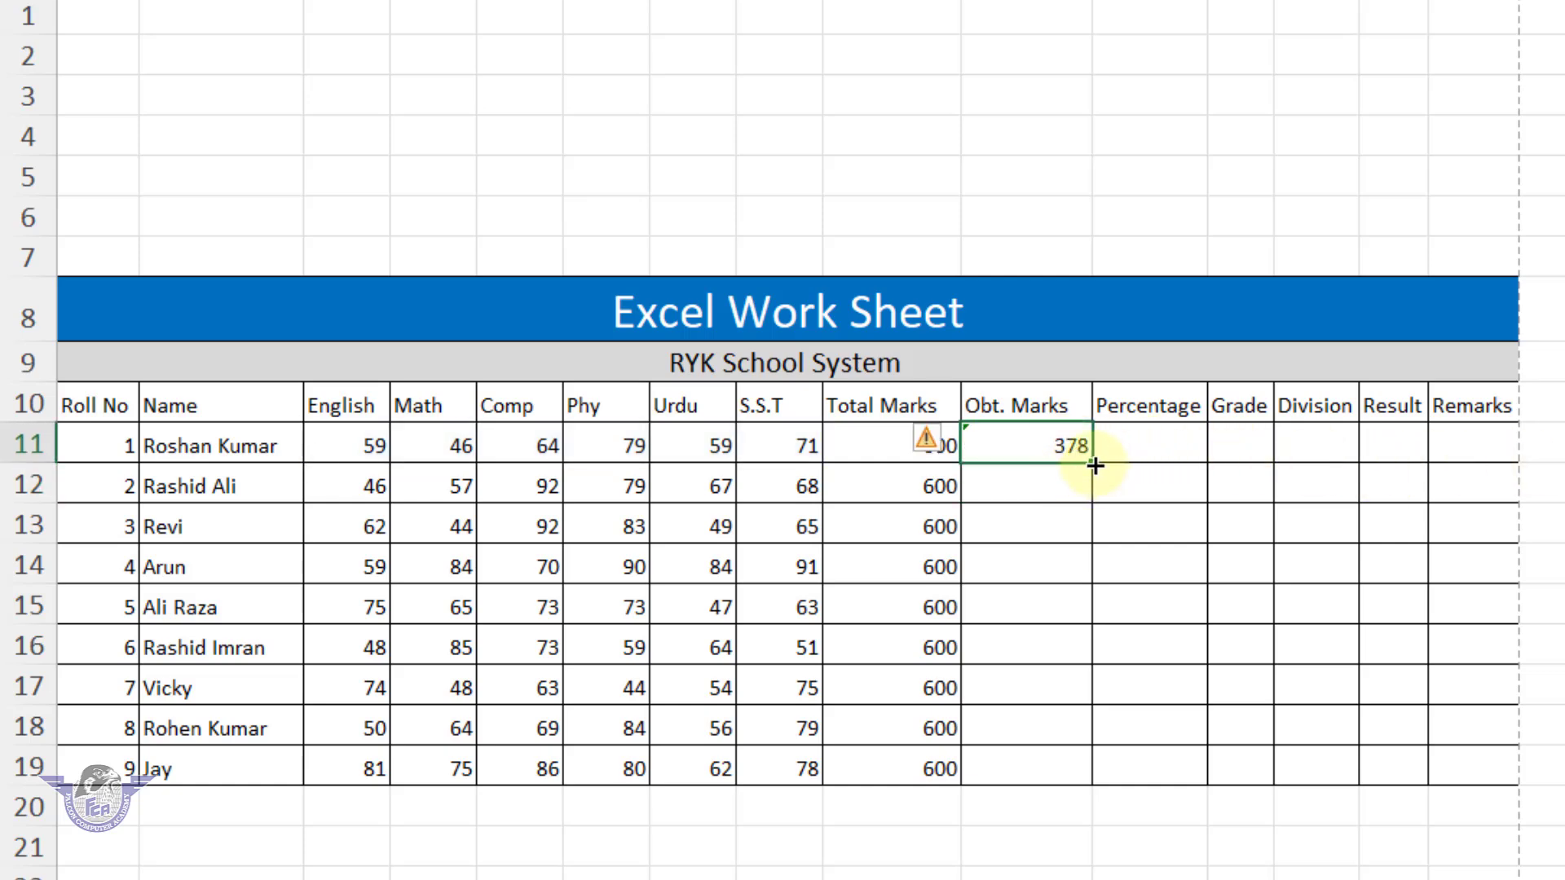
{"action": "left_click_drag", "start_coordinate": [1093, 473], "coordinate": [1113, 784]}
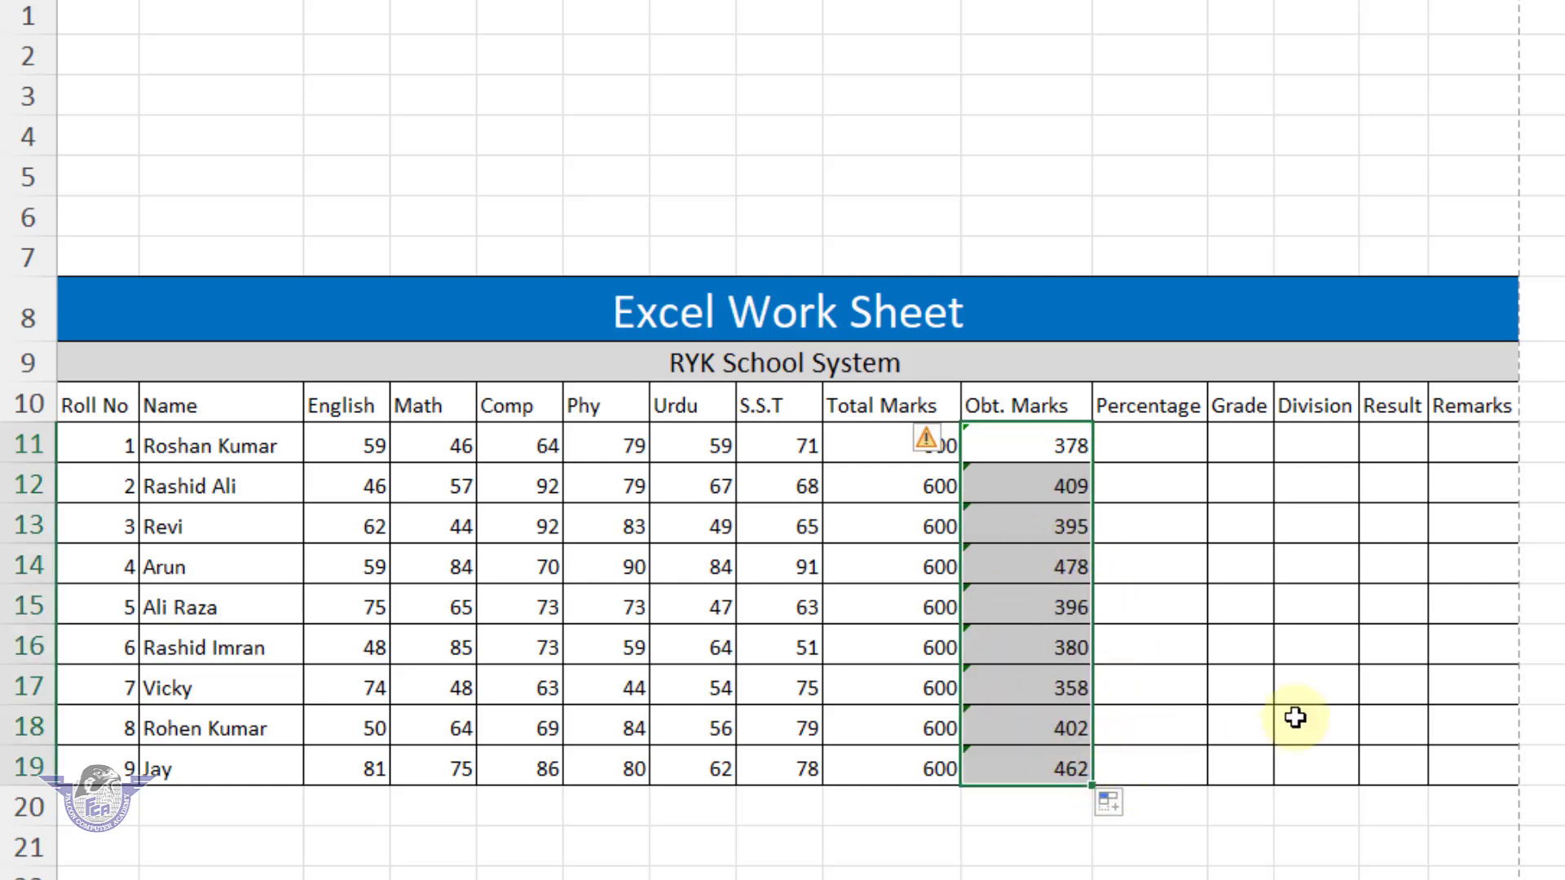
{"action": "left_click", "coordinate": [928, 448]}
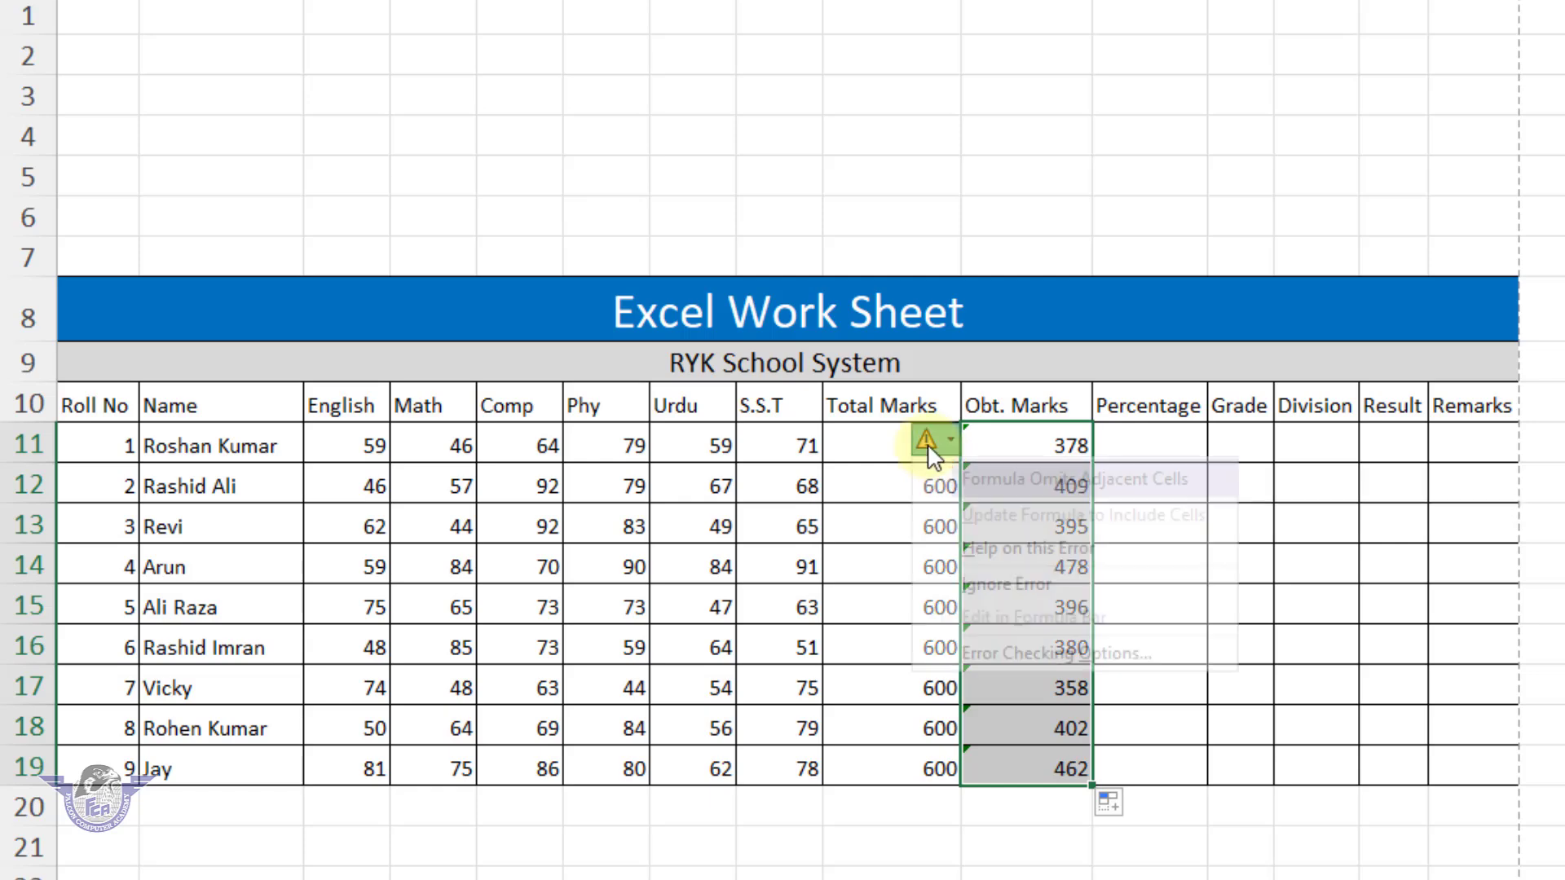
{"action": "left_click", "coordinate": [1045, 585]}
- Calculate the first student's percentage in K11 with =J11/I11*100
{"action": "left_click", "coordinate": [1149, 446]}
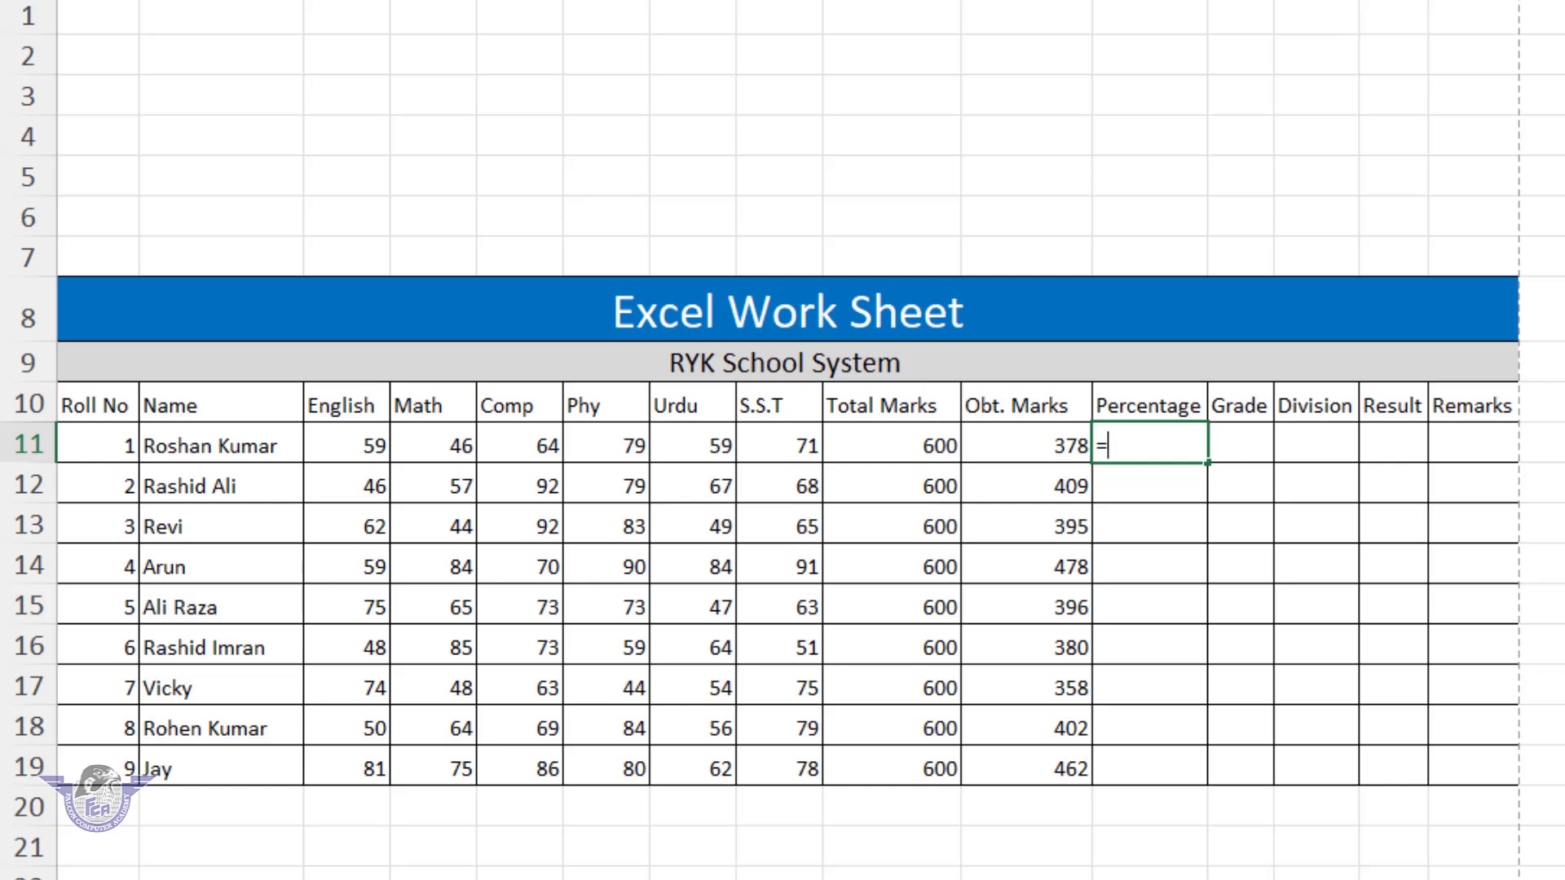
{"action": "type", "text": "="}
{"action": "left_click", "coordinate": [1064, 447]}
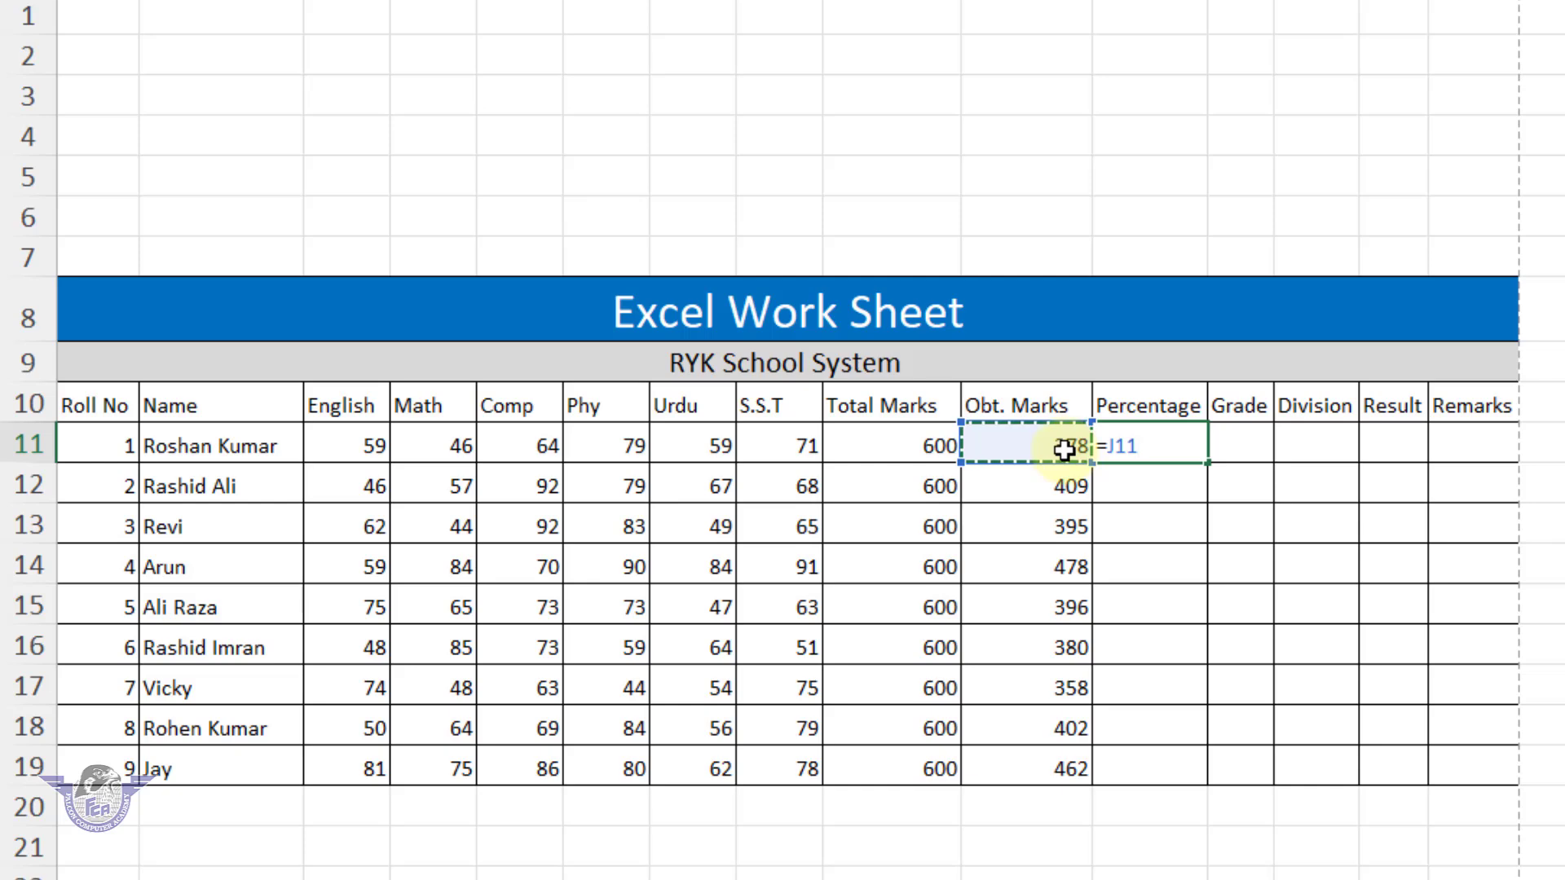
{"action": "type", "text": "/"}
{"action": "left_click", "coordinate": [898, 443]}
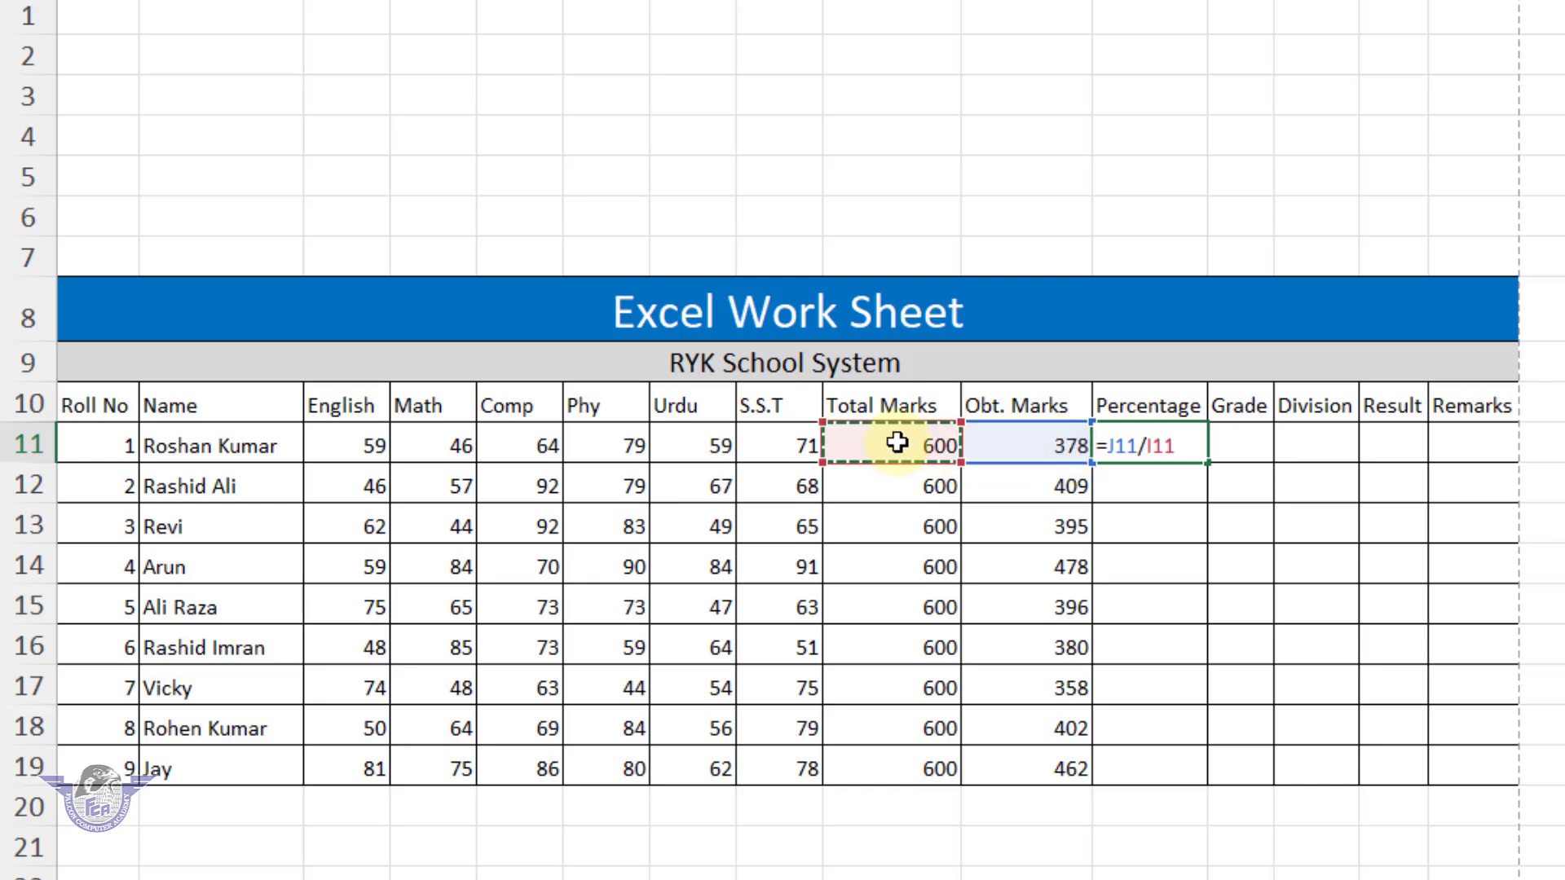
{"action": "type", "text": "*100"}
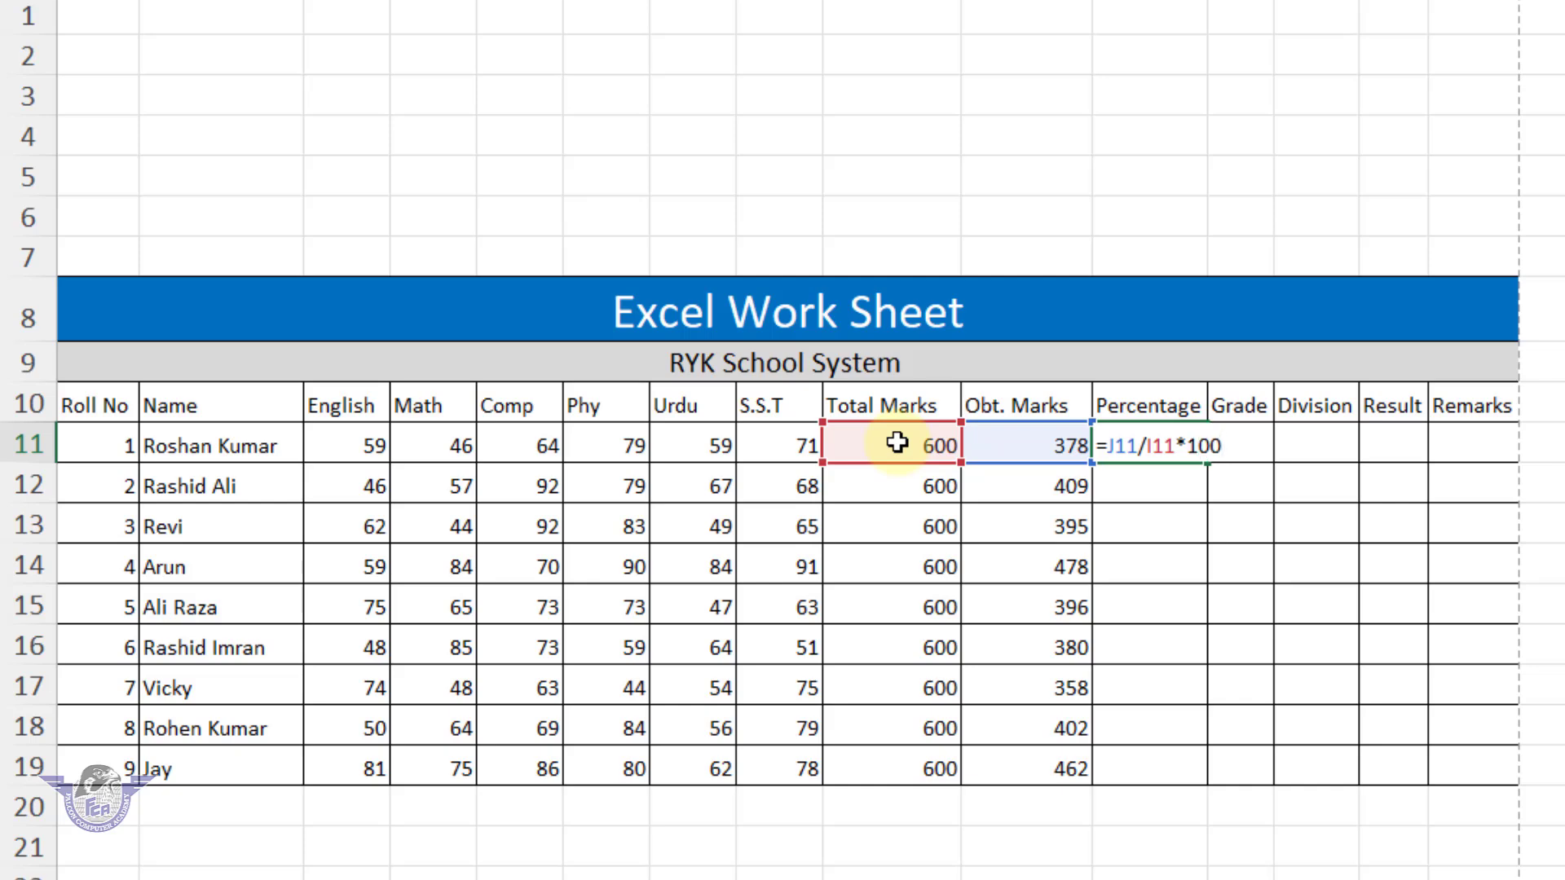
{"action": "key", "text": "Return"}
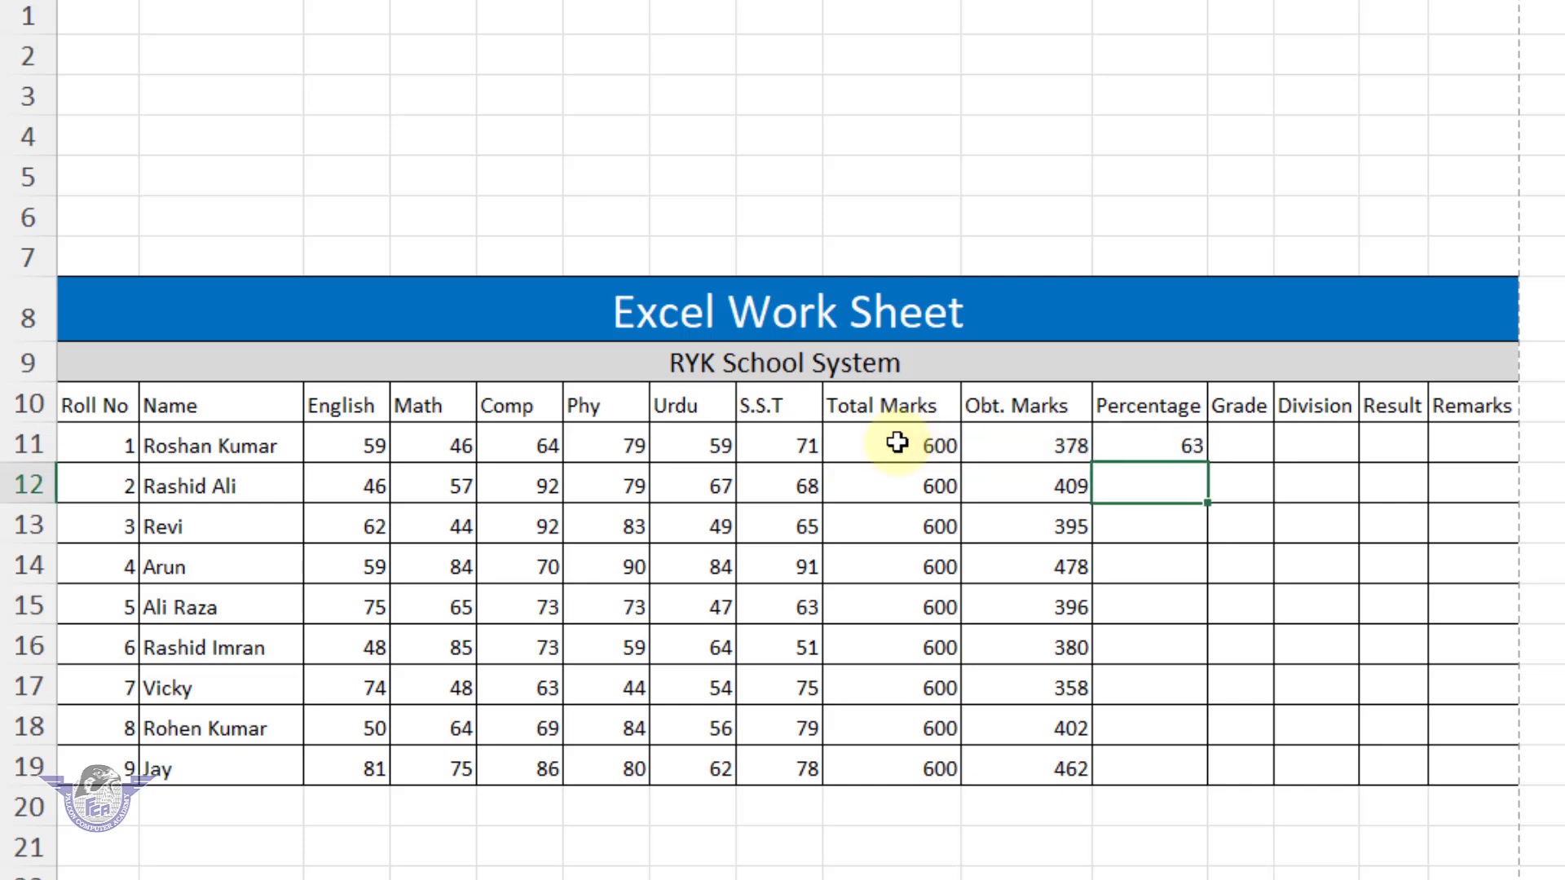
- Format the percentage in K11 as a number without decimals and fill it down to K19
{"action": "left_click", "coordinate": [1155, 450]}
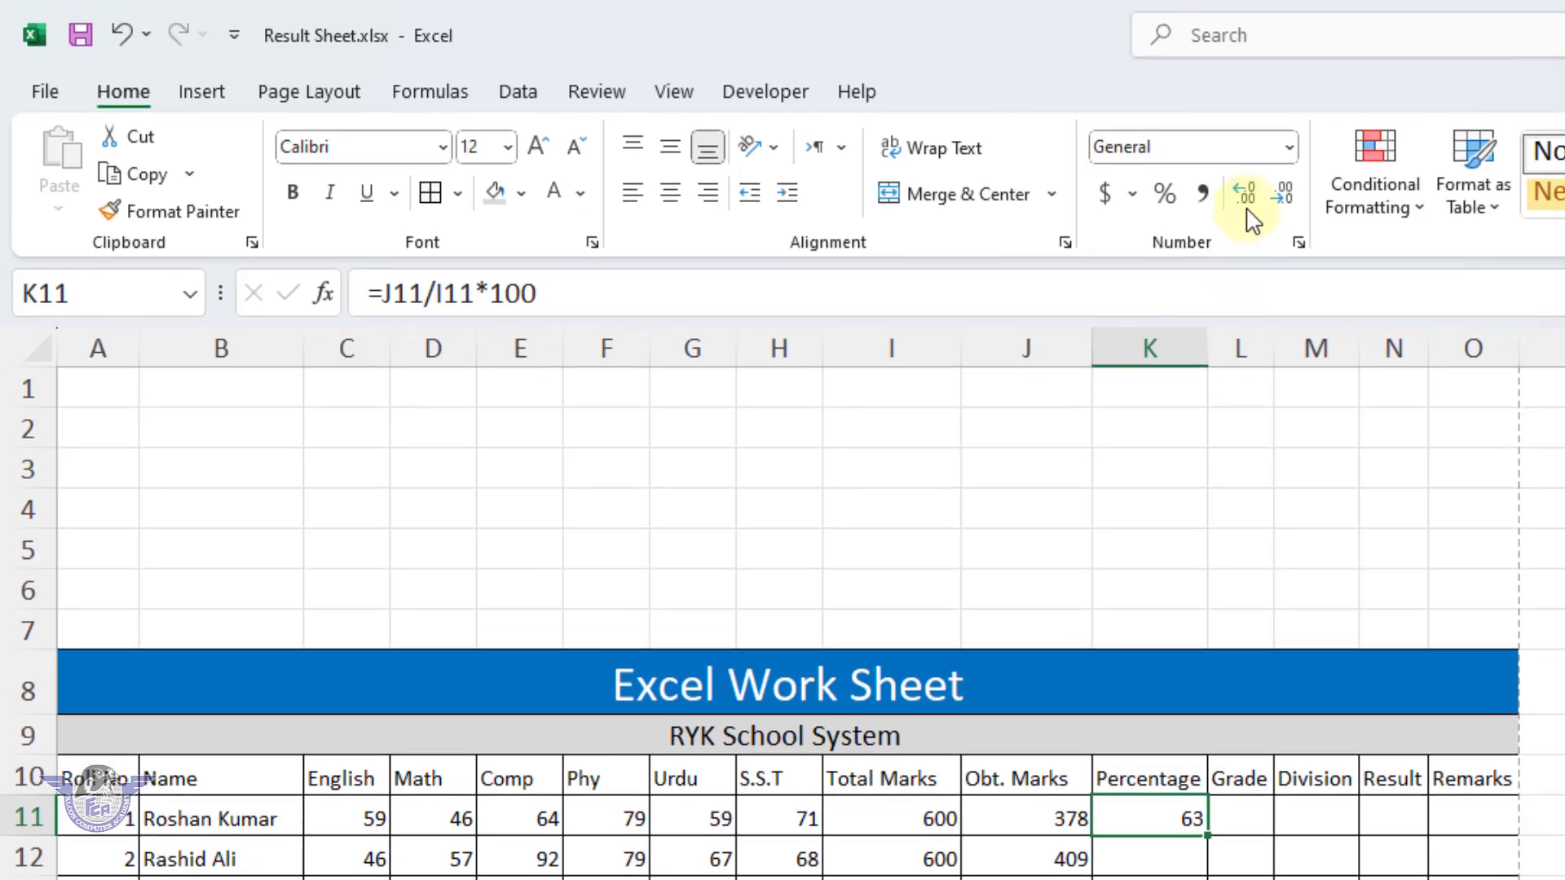
{"action": "left_click", "coordinate": [1247, 202]}
{"action": "left_click", "coordinate": [1247, 202]}
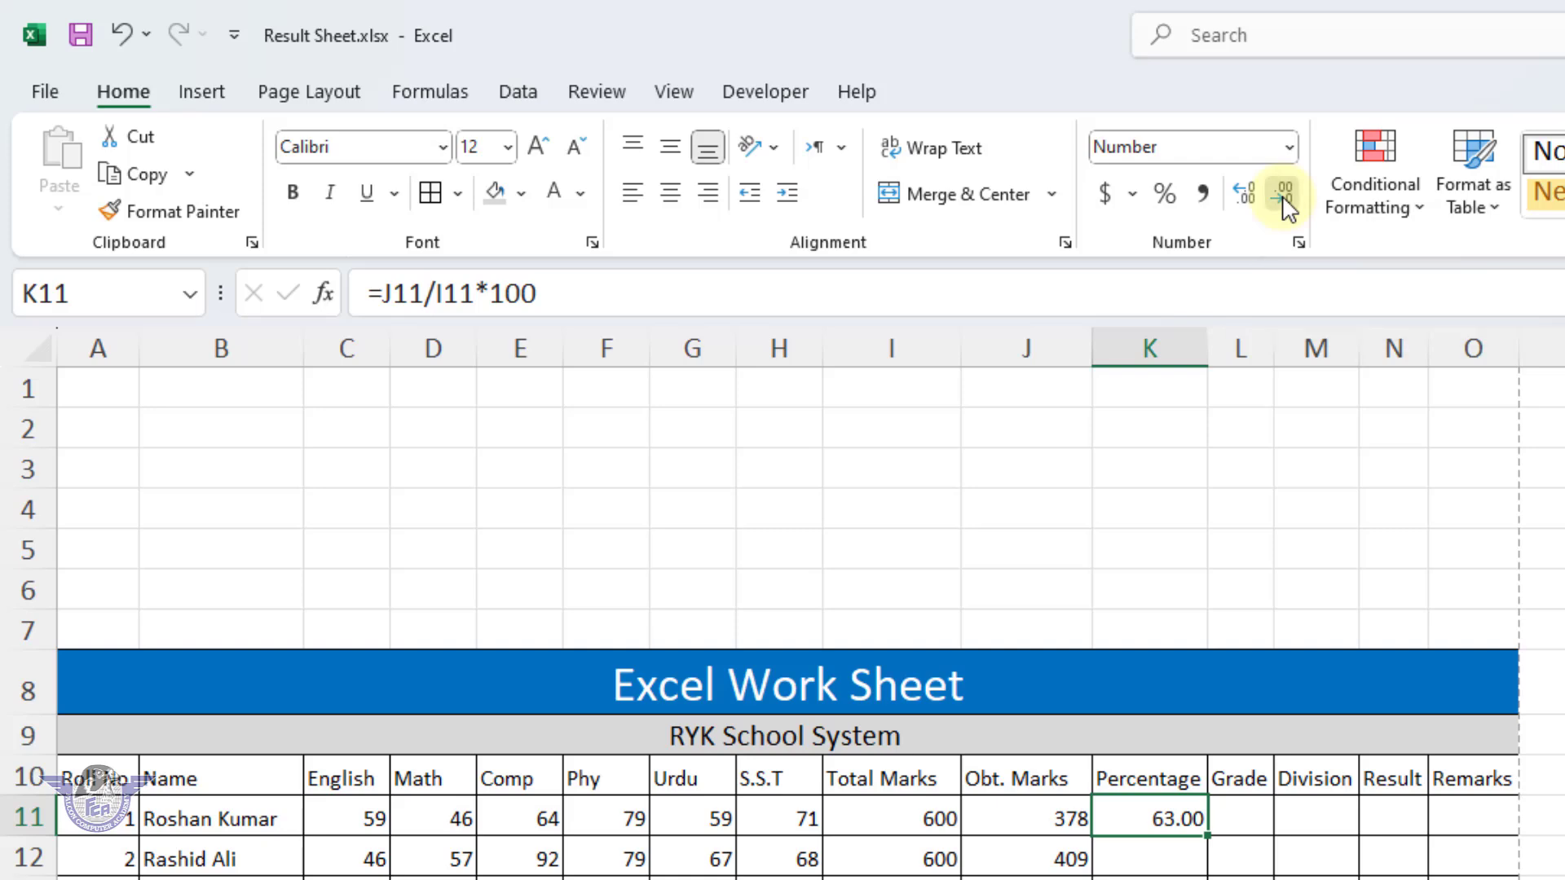
{"action": "left_click", "coordinate": [1285, 196]}
{"action": "left_click", "coordinate": [1284, 195]}
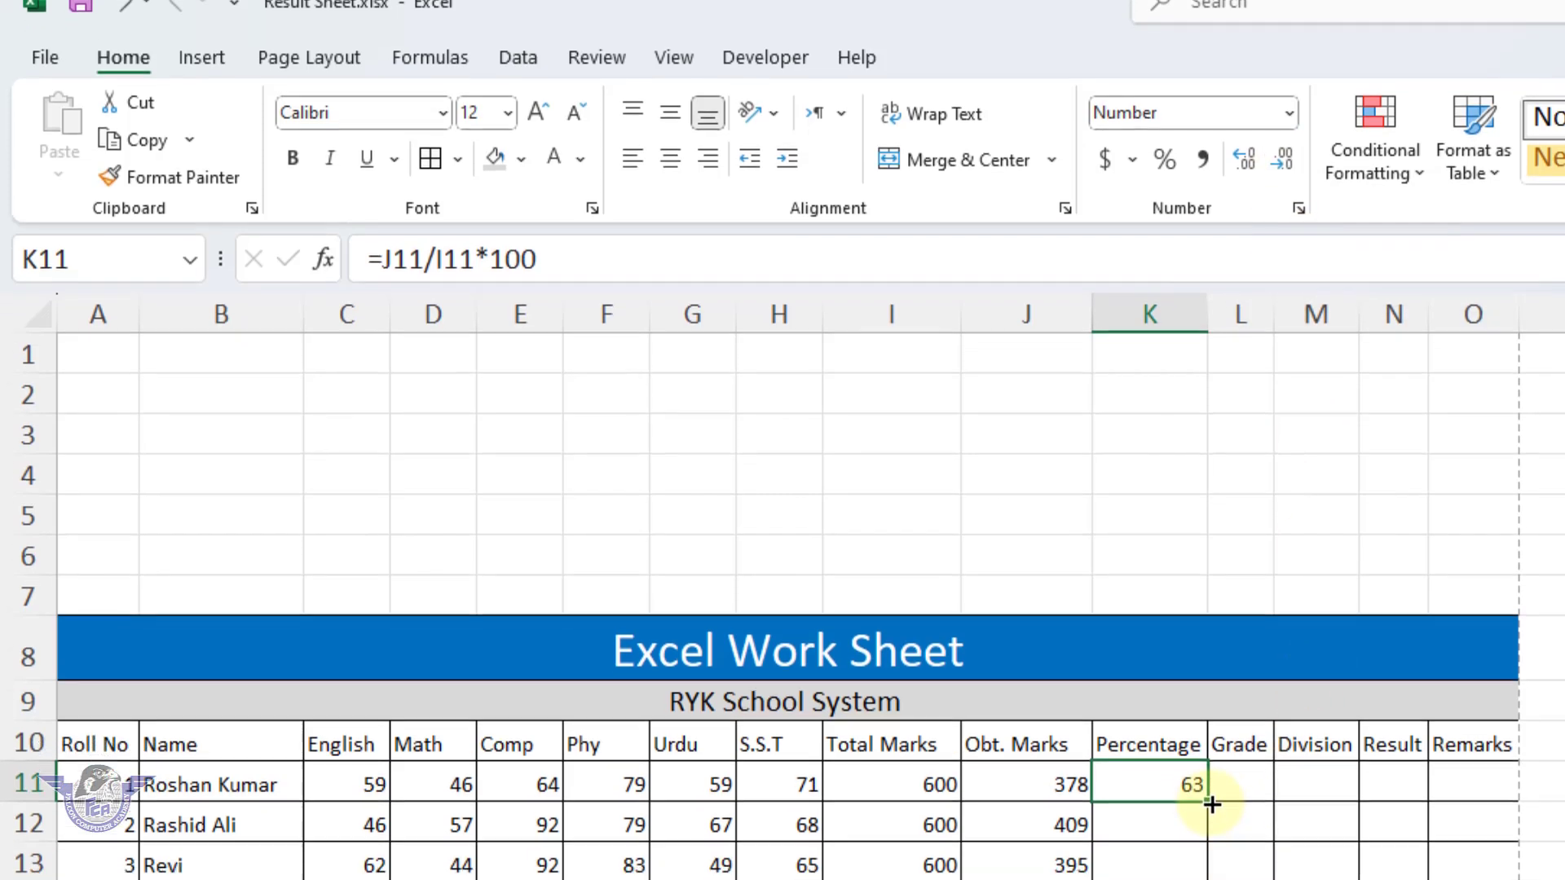
{"action": "left_click_drag", "start_coordinate": [1210, 840], "coordinate": [1213, 879]}
{"action": "left_click_drag", "start_coordinate": [1212, 689], "coordinate": [1212, 728]}
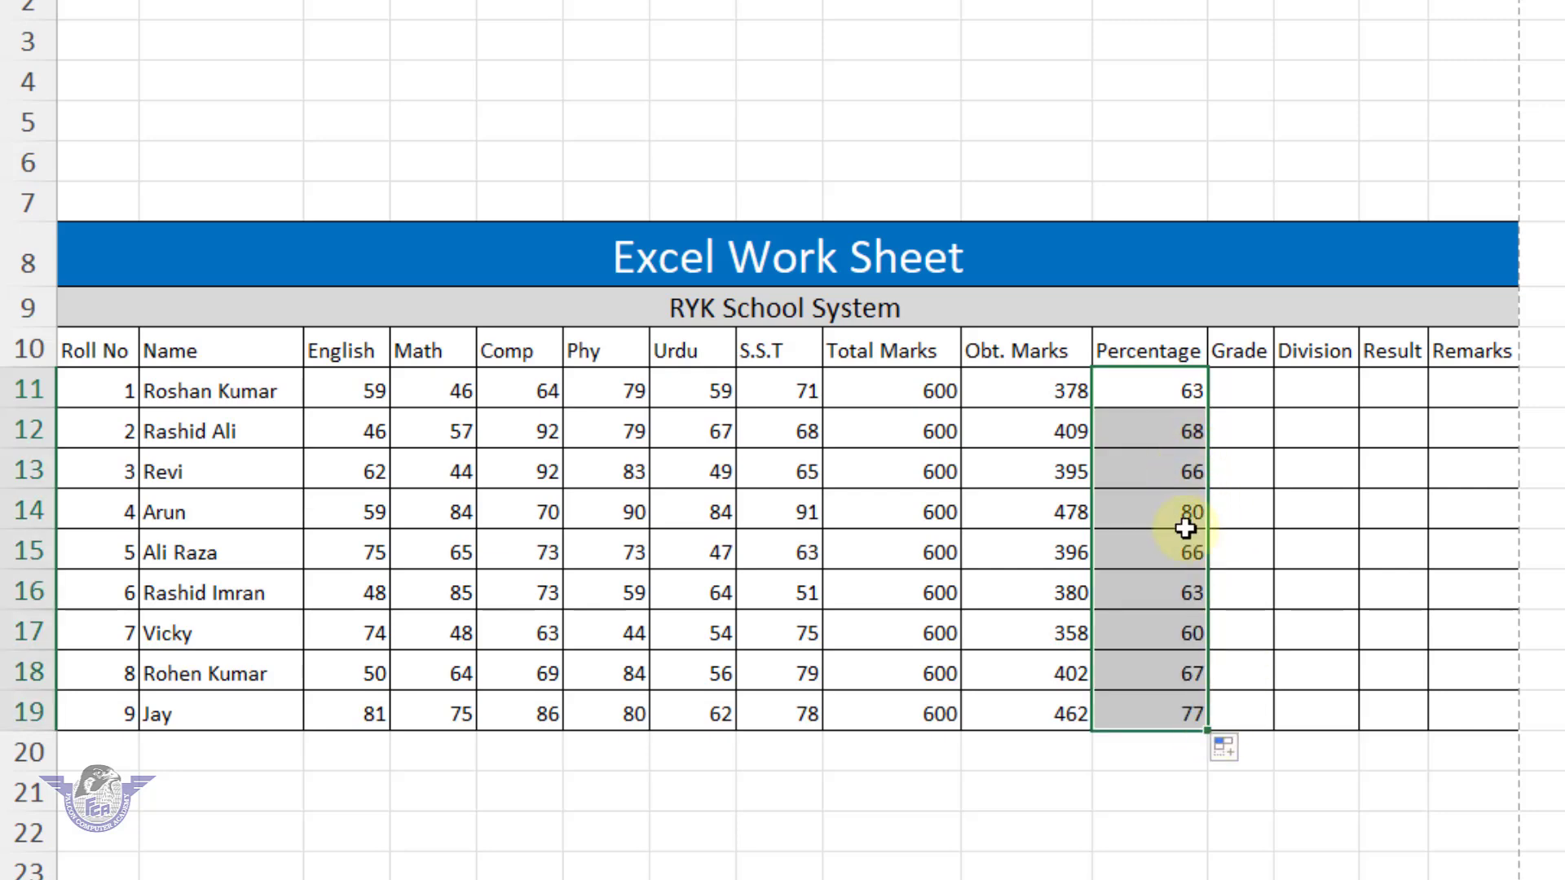
- Begin the Grade formula in L11 with an IF that returns "A+" when K11>=90
{"action": "left_click", "coordinate": [1249, 392]}
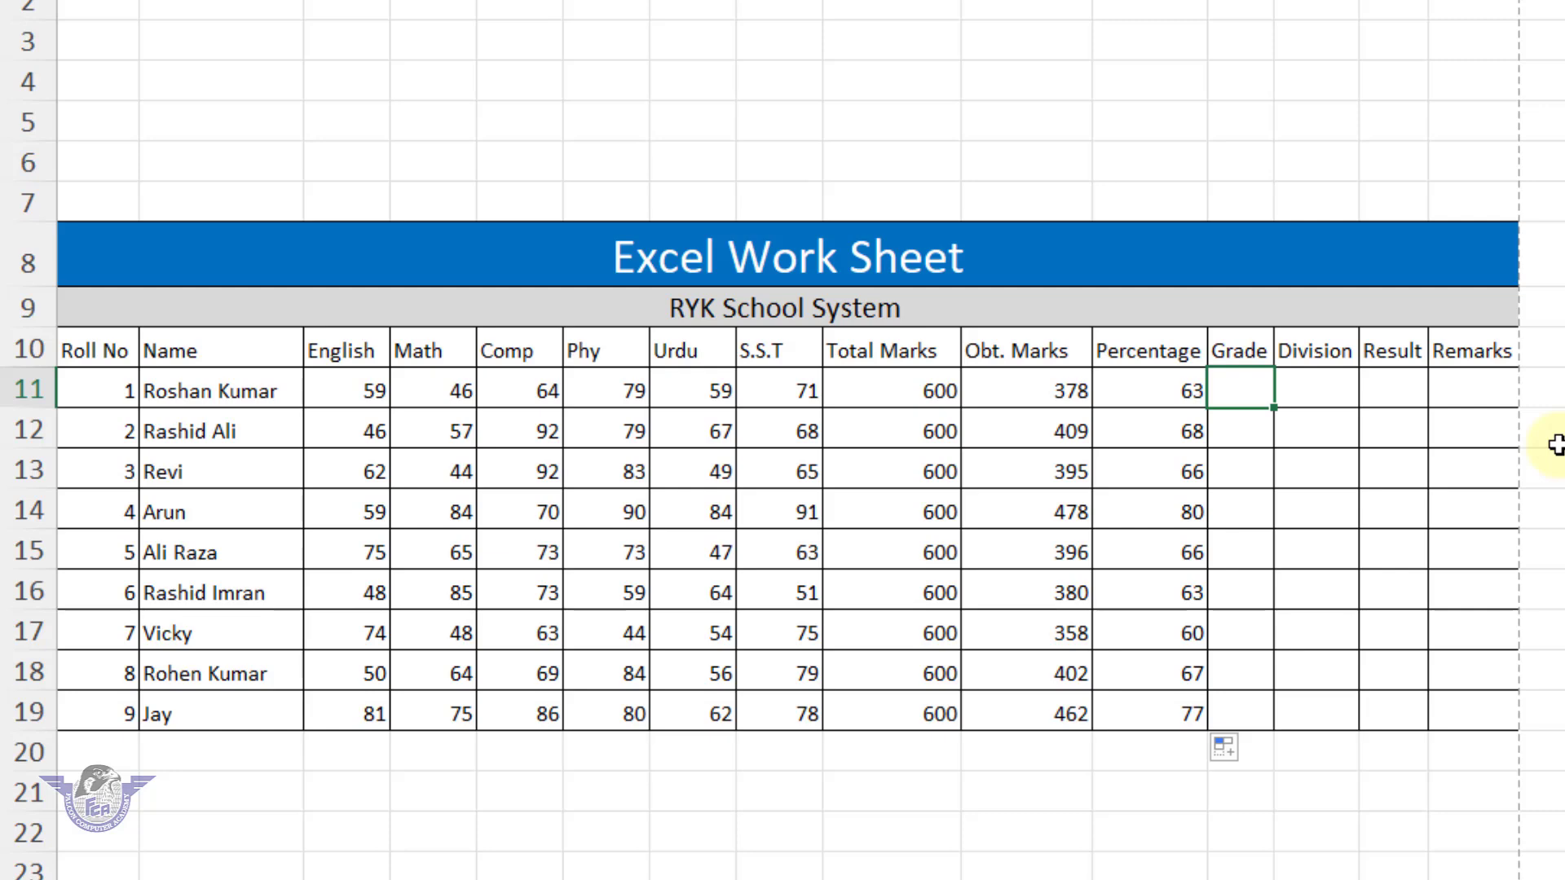
{"action": "type", "text": "=if"}
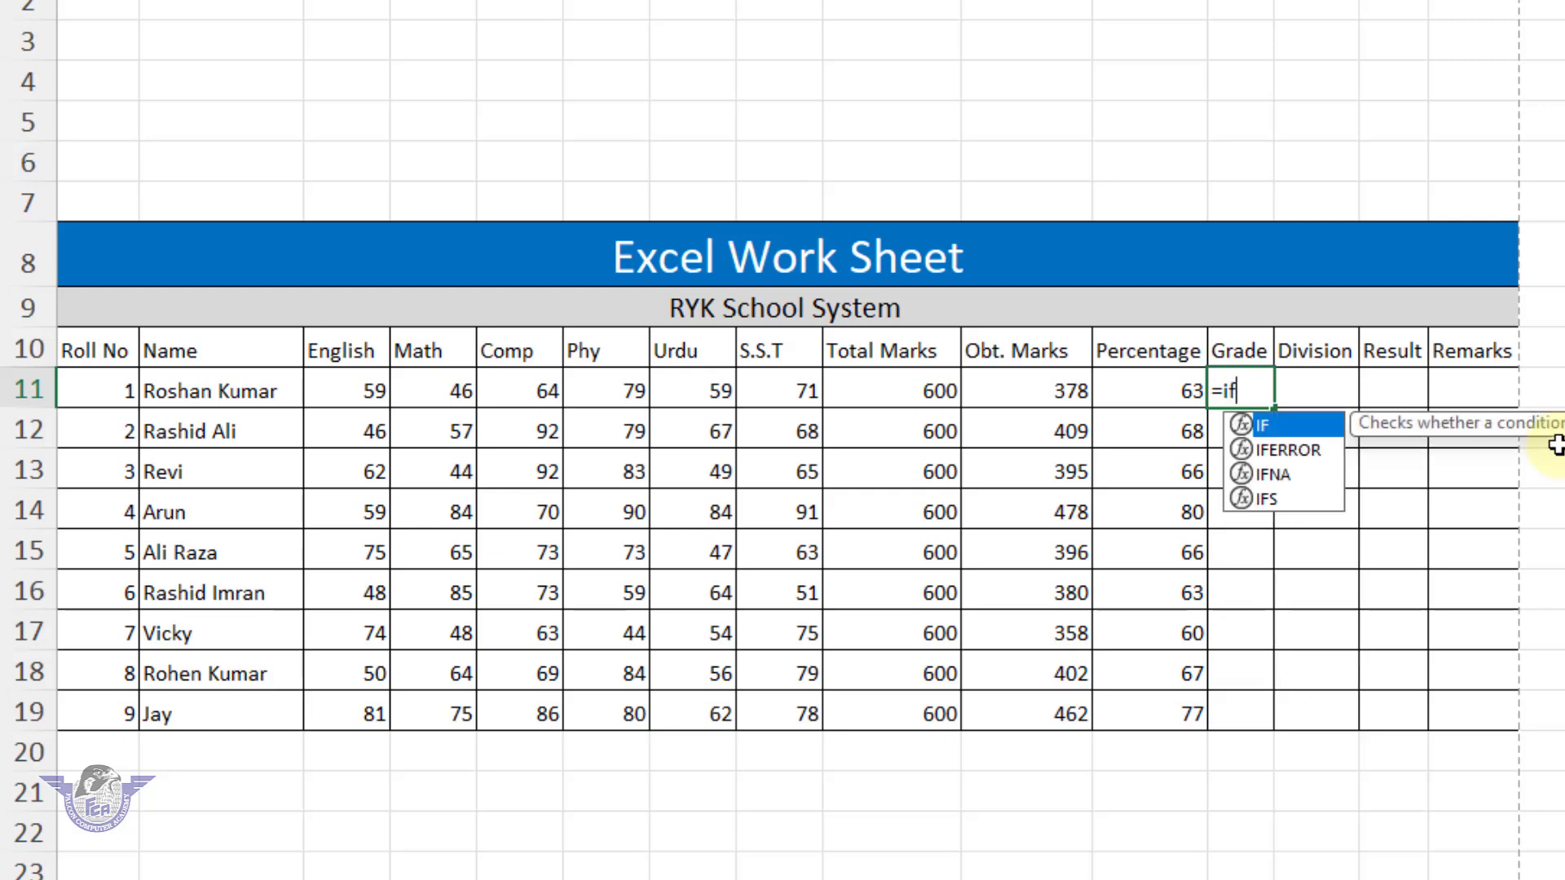
{"action": "type", "text": "("}
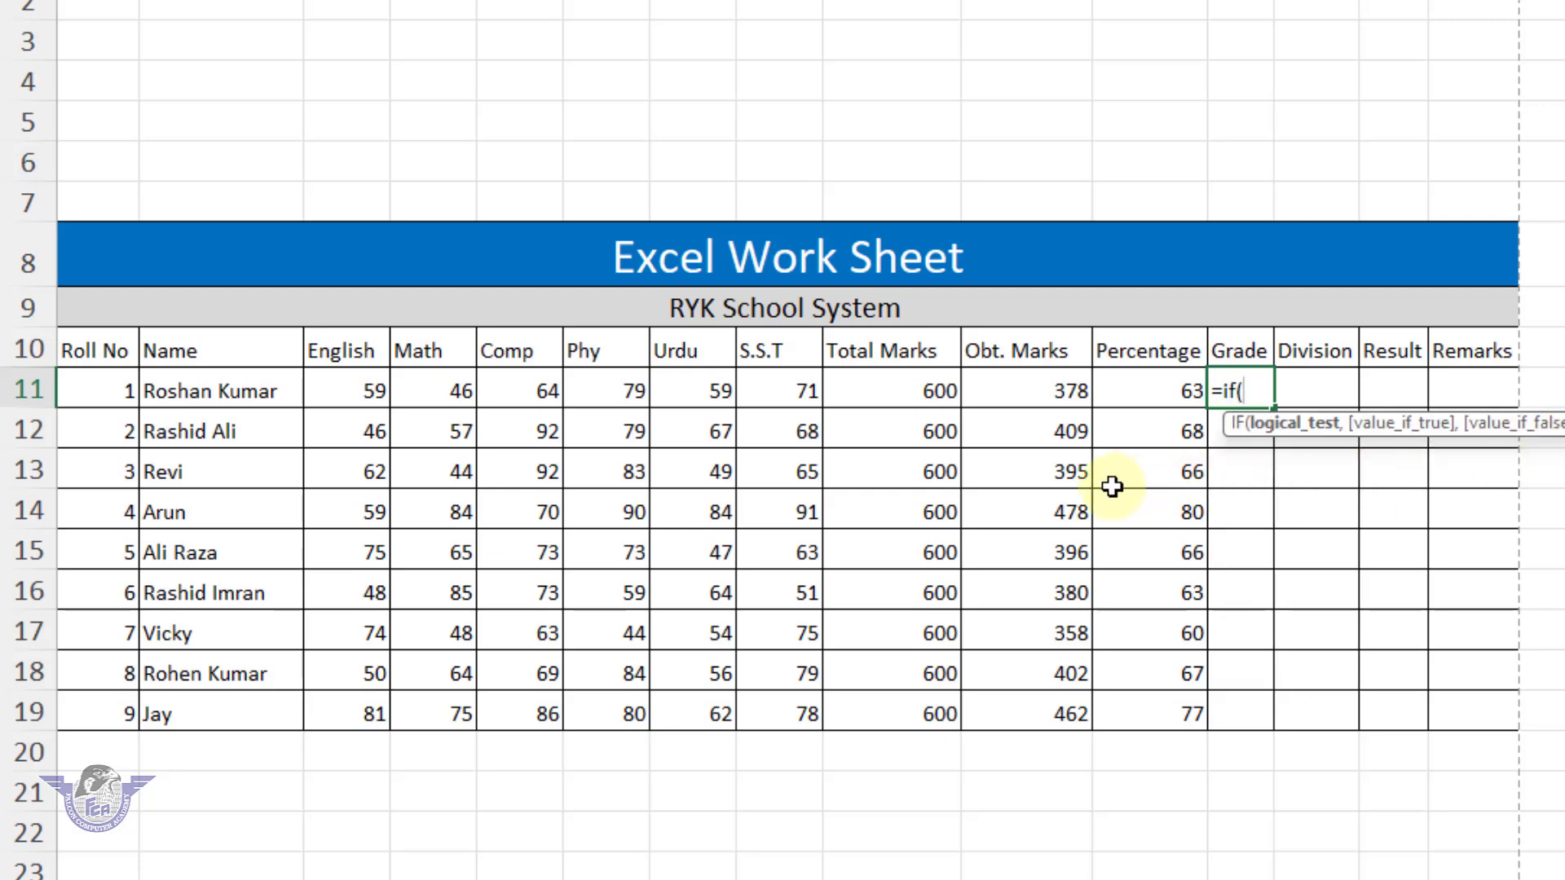
{"action": "left_click", "coordinate": [1145, 399]}
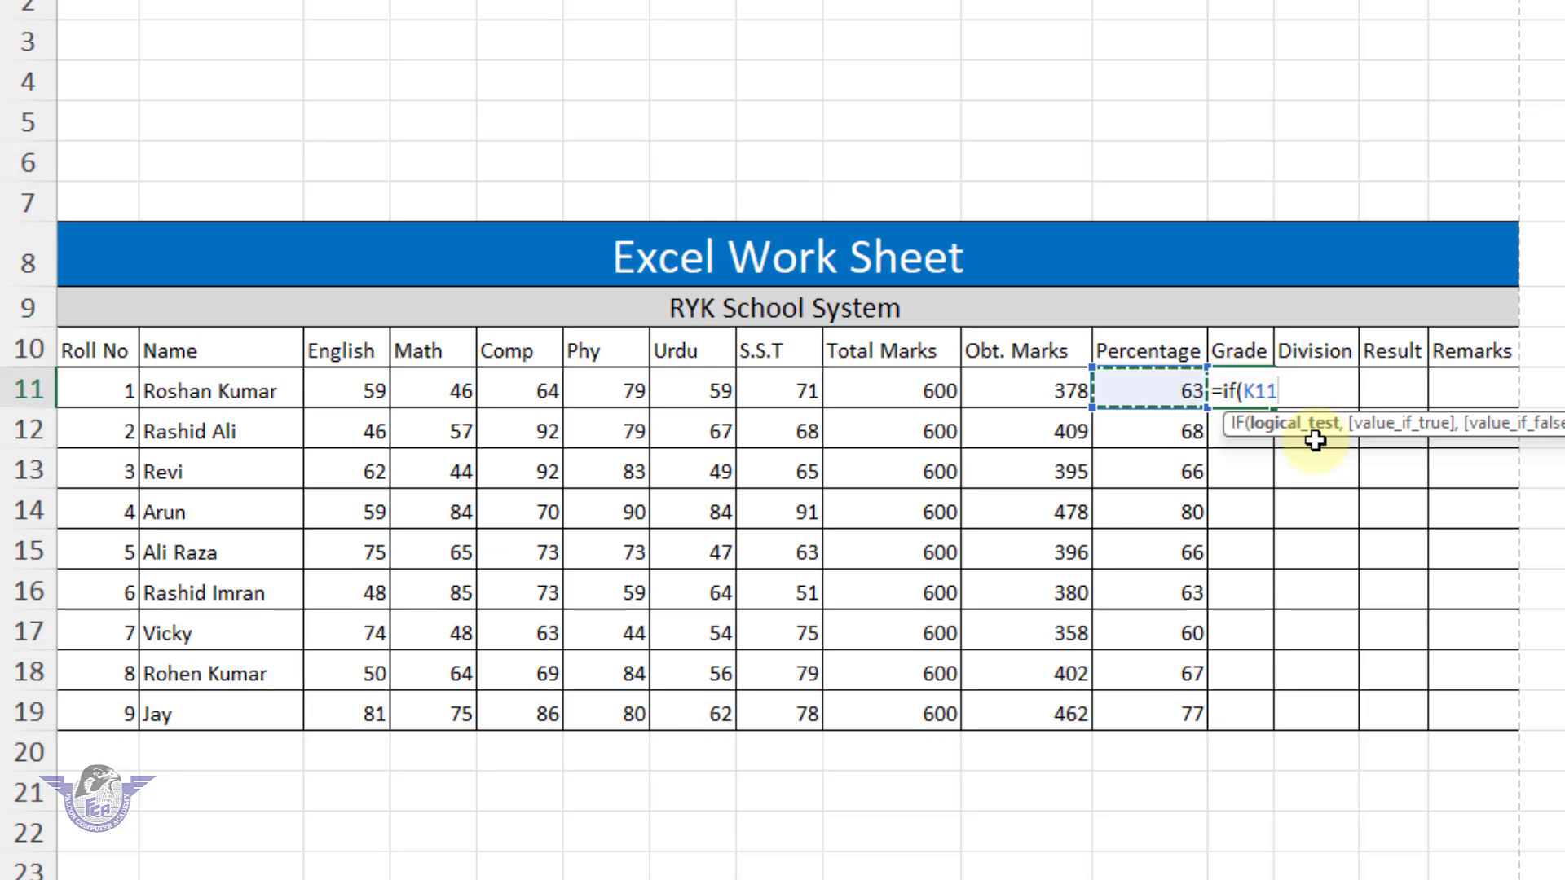
{"action": "type", "text": ">="}
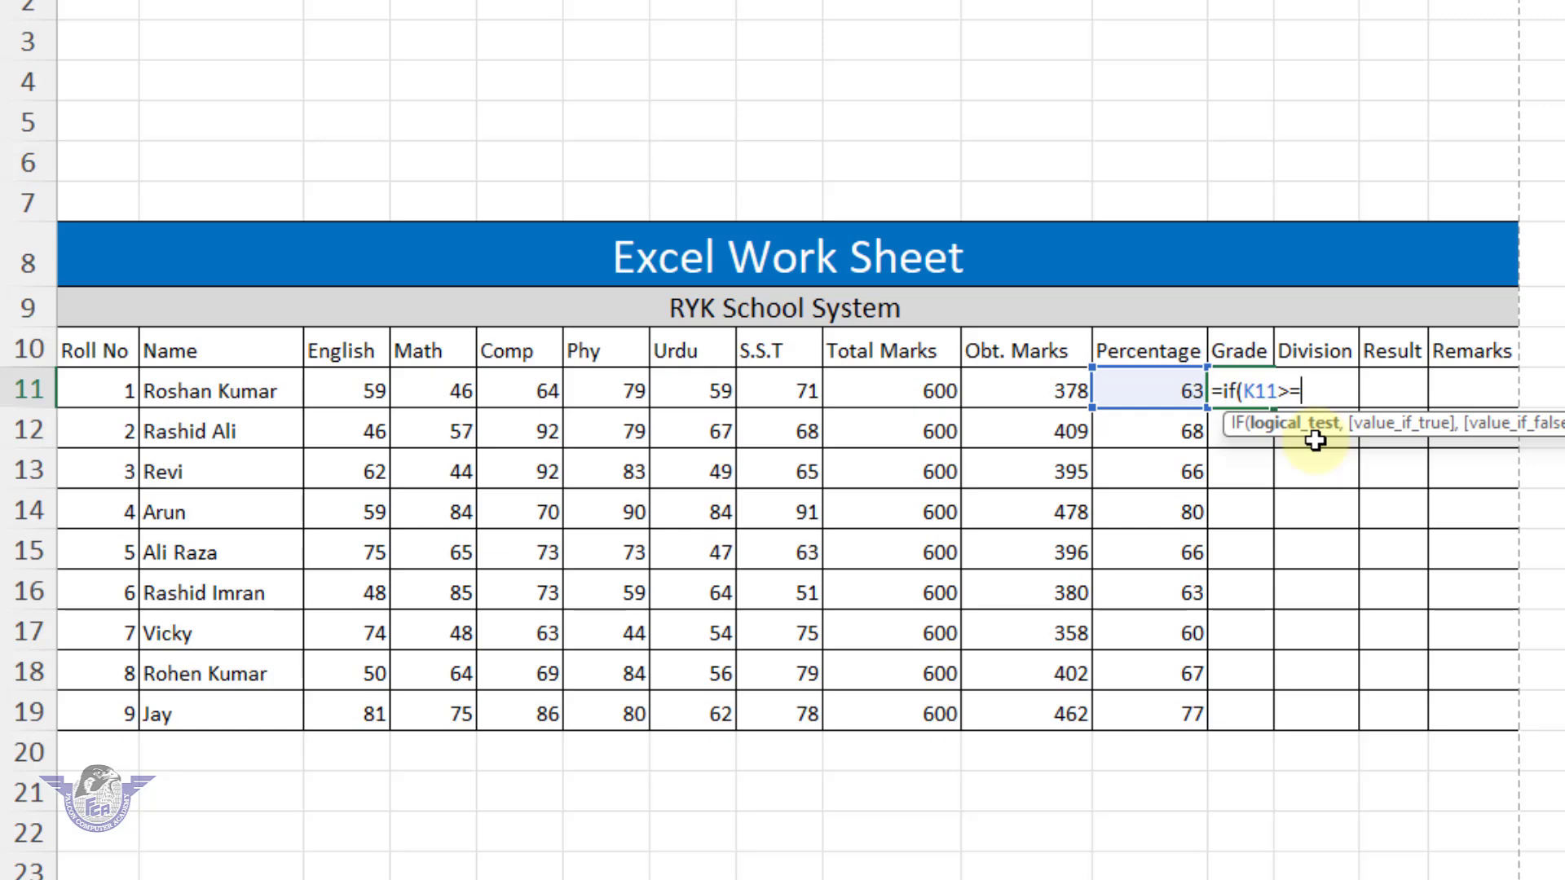
{"action": "type", "text": "90,"}
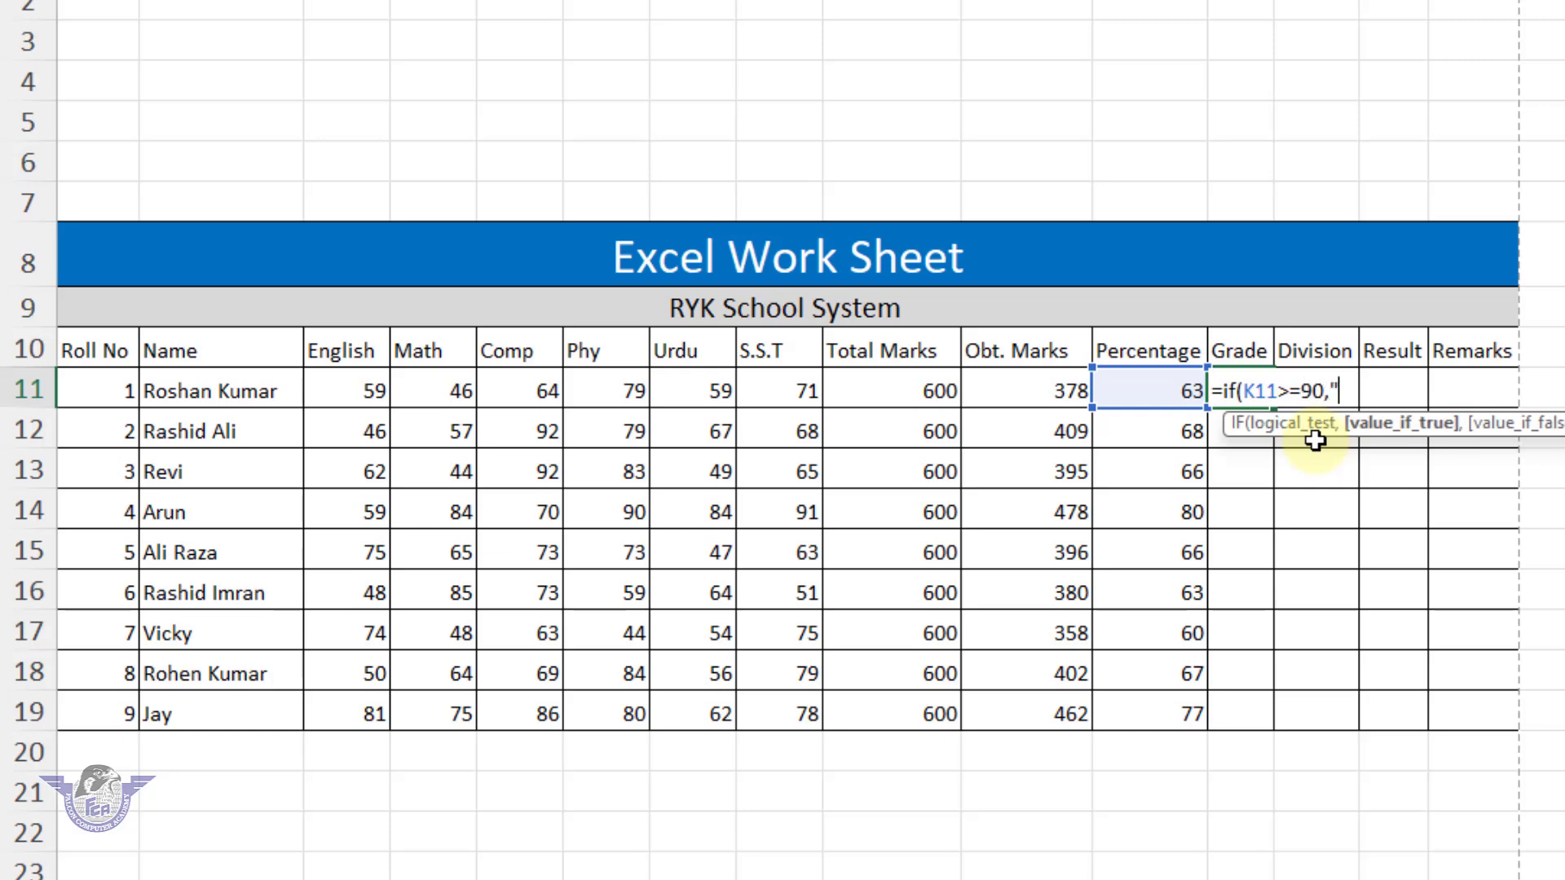
{"action": "type", "text": "\"A+\","}
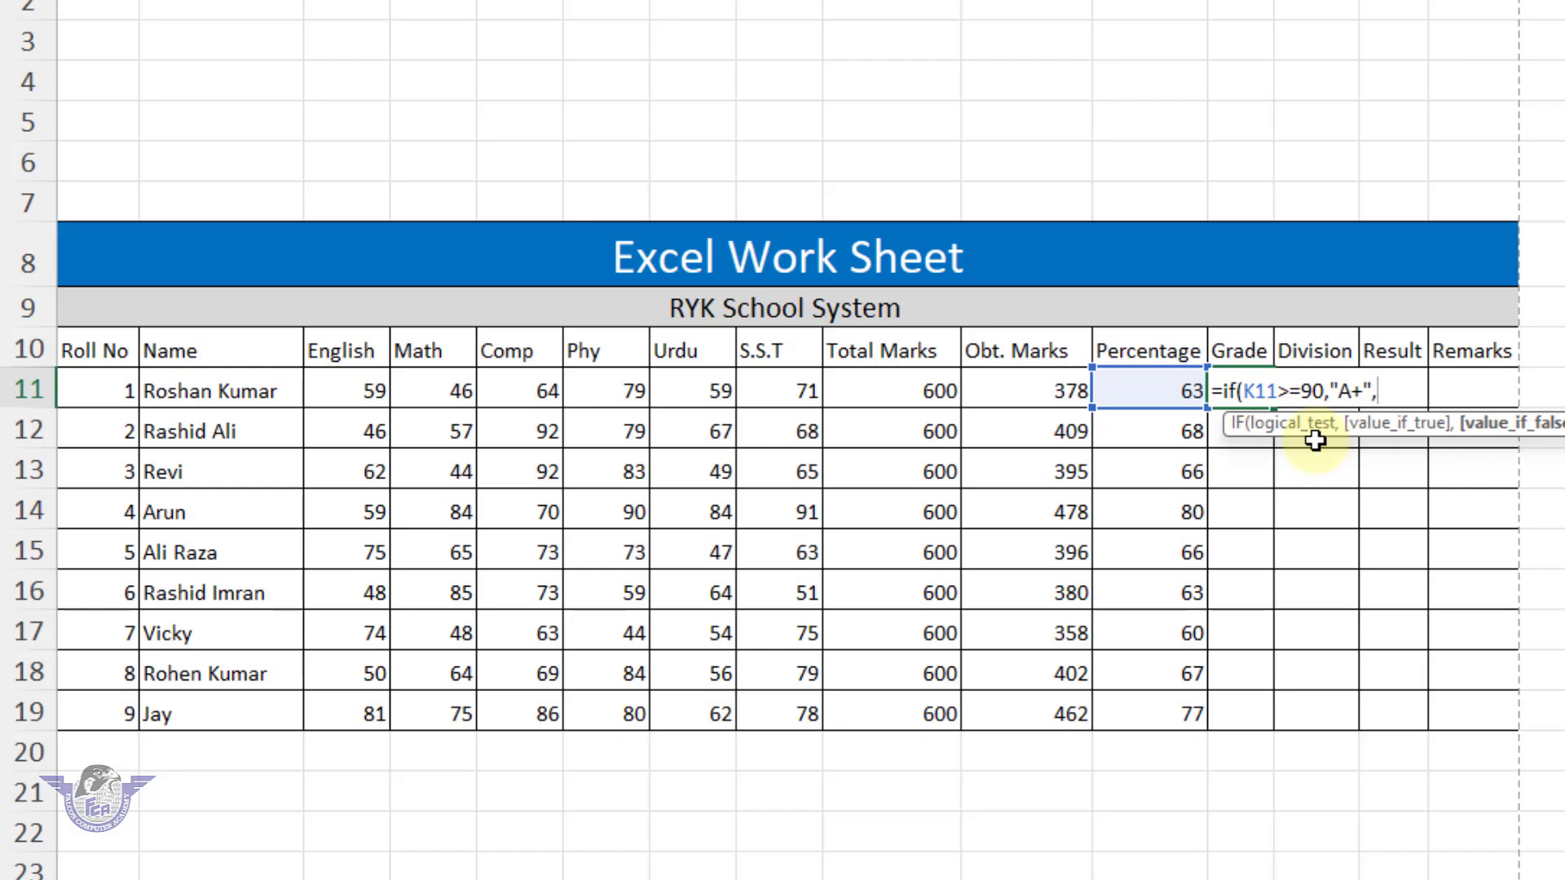
- Nest a second IF in the L11 formula that returns "A" when K11>=80
{"action": "type", "text": "if("}
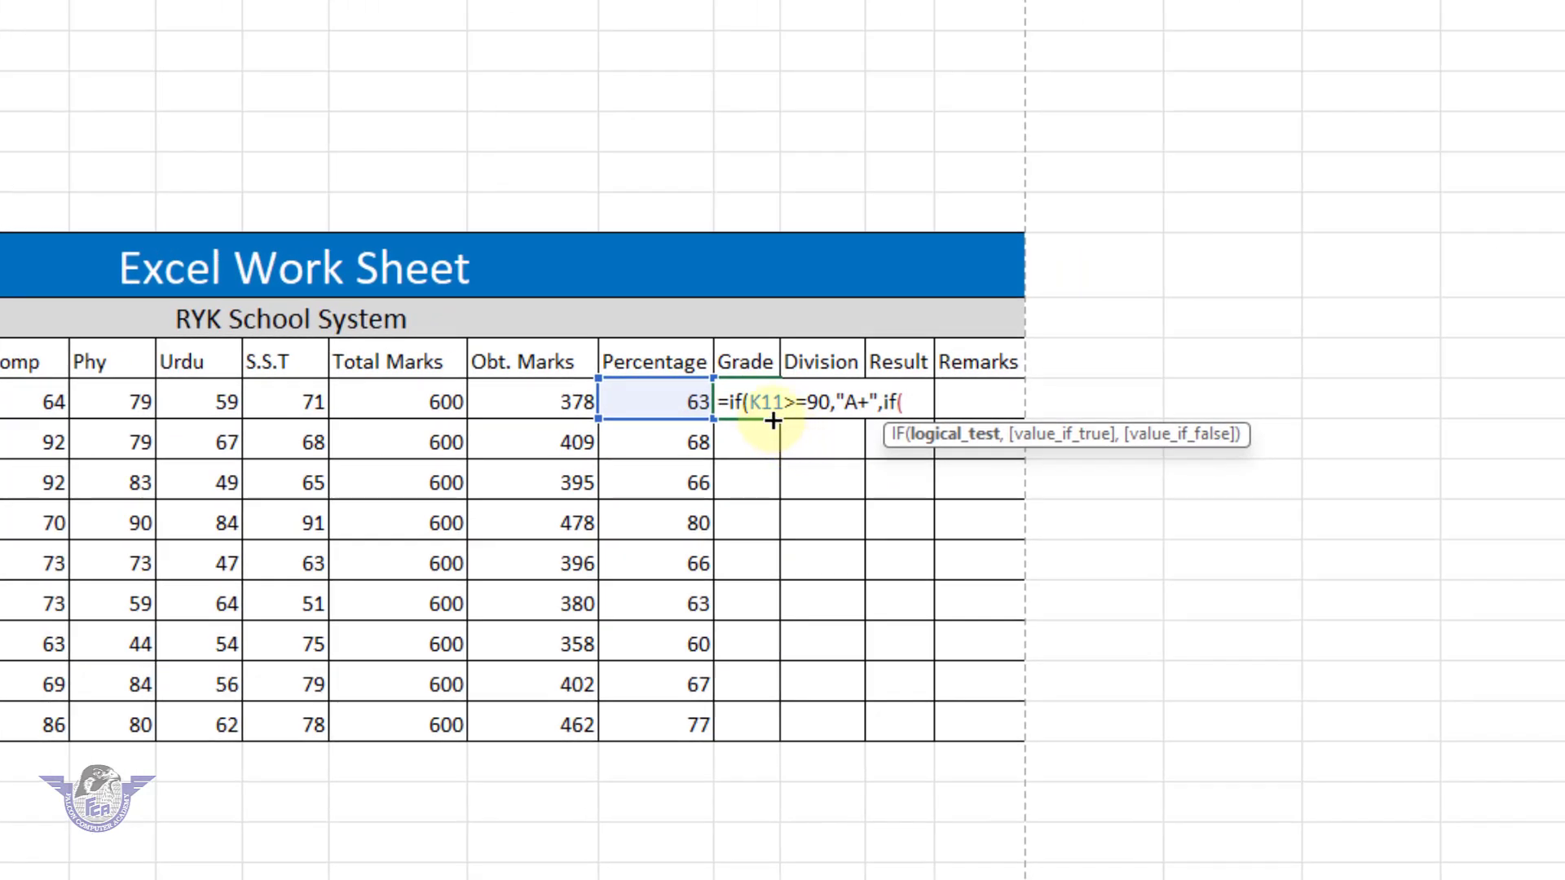
{"action": "left_click", "coordinate": [680, 401]}
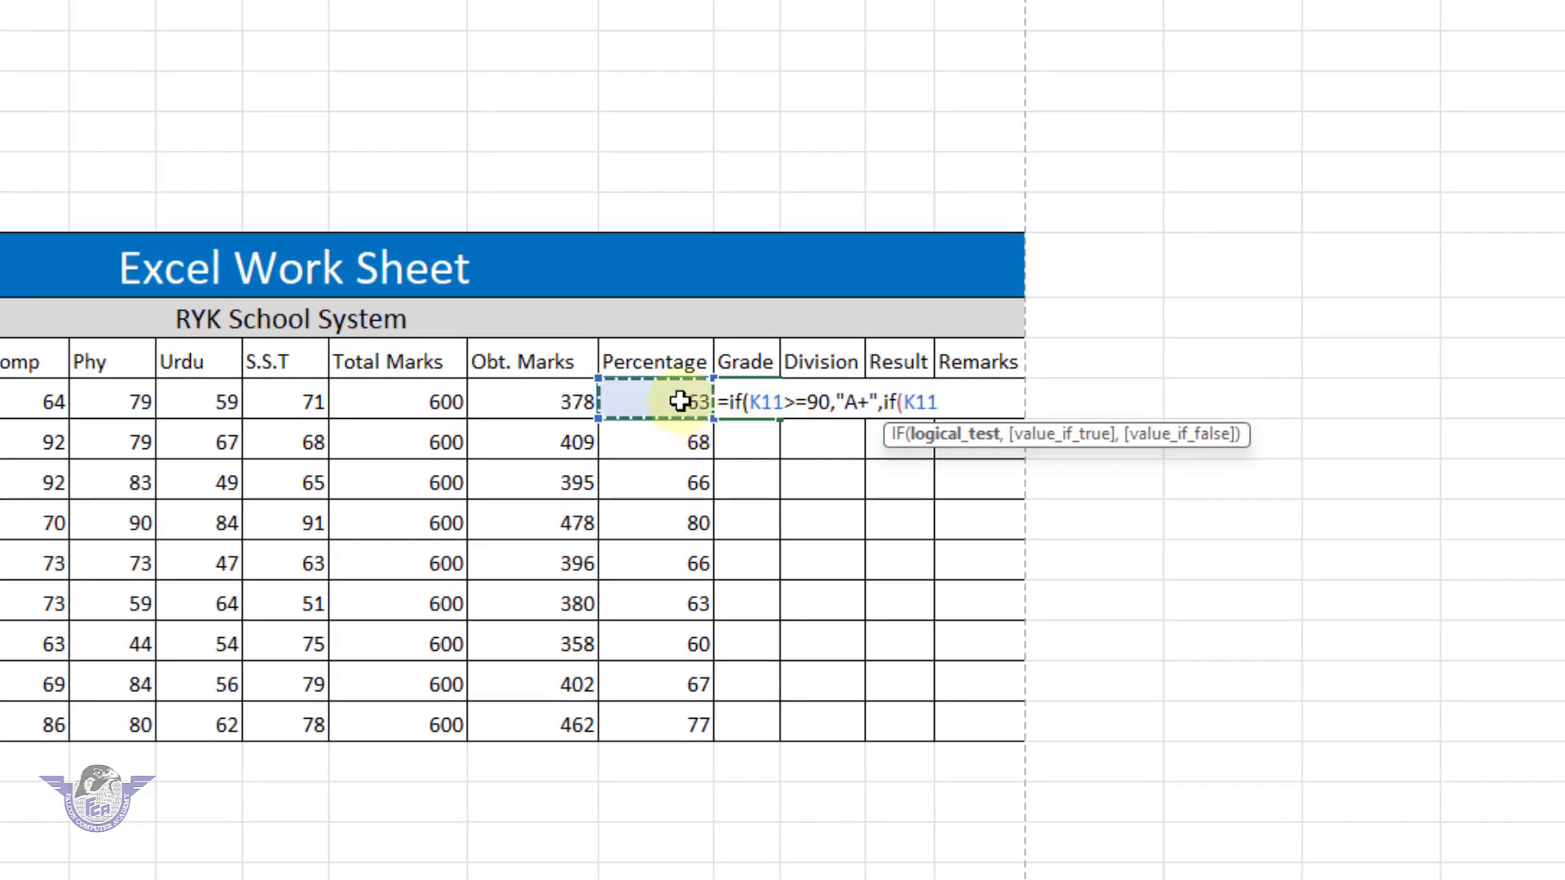
{"action": "type", "text": ">=80,"}
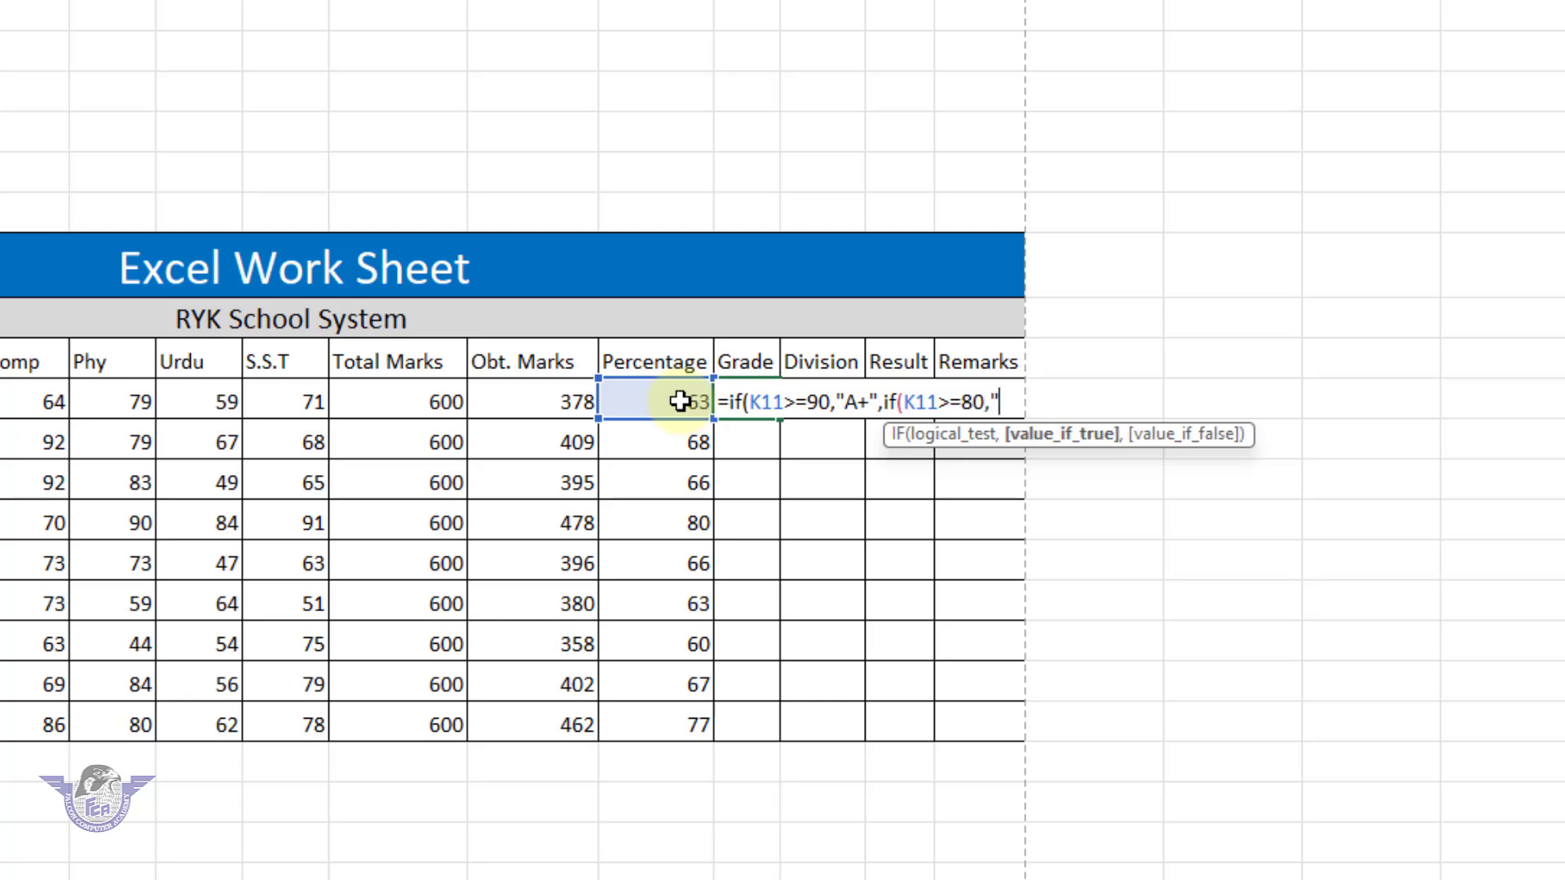
{"action": "type", "text": "\"A\","}
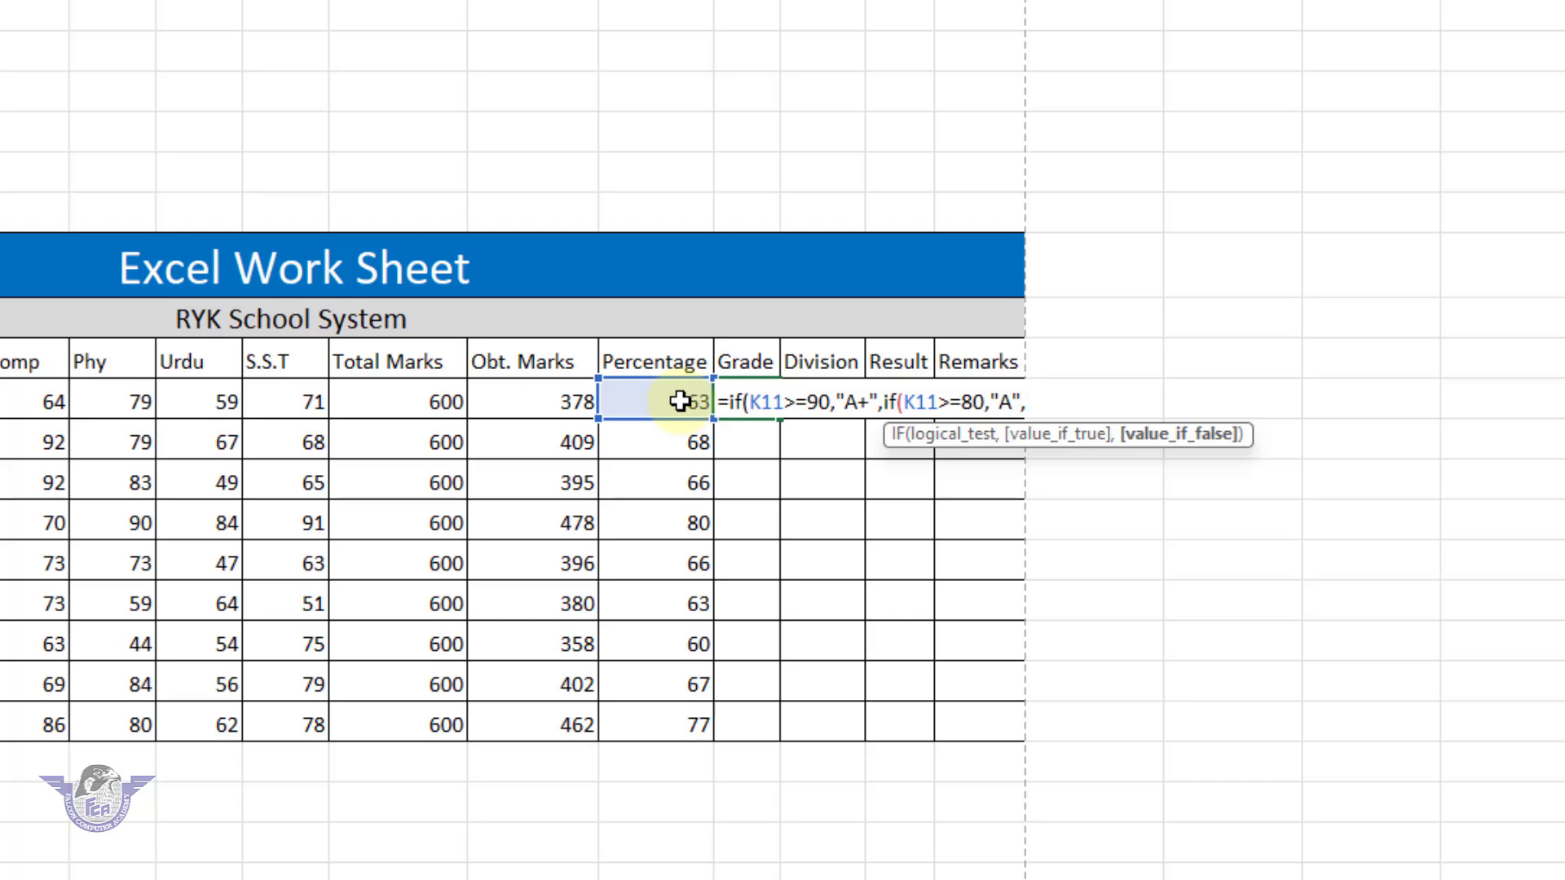
- Nest a third IF in the Grade formula that returns "B+" when K11>=70
{"action": "type", "text": "if("}
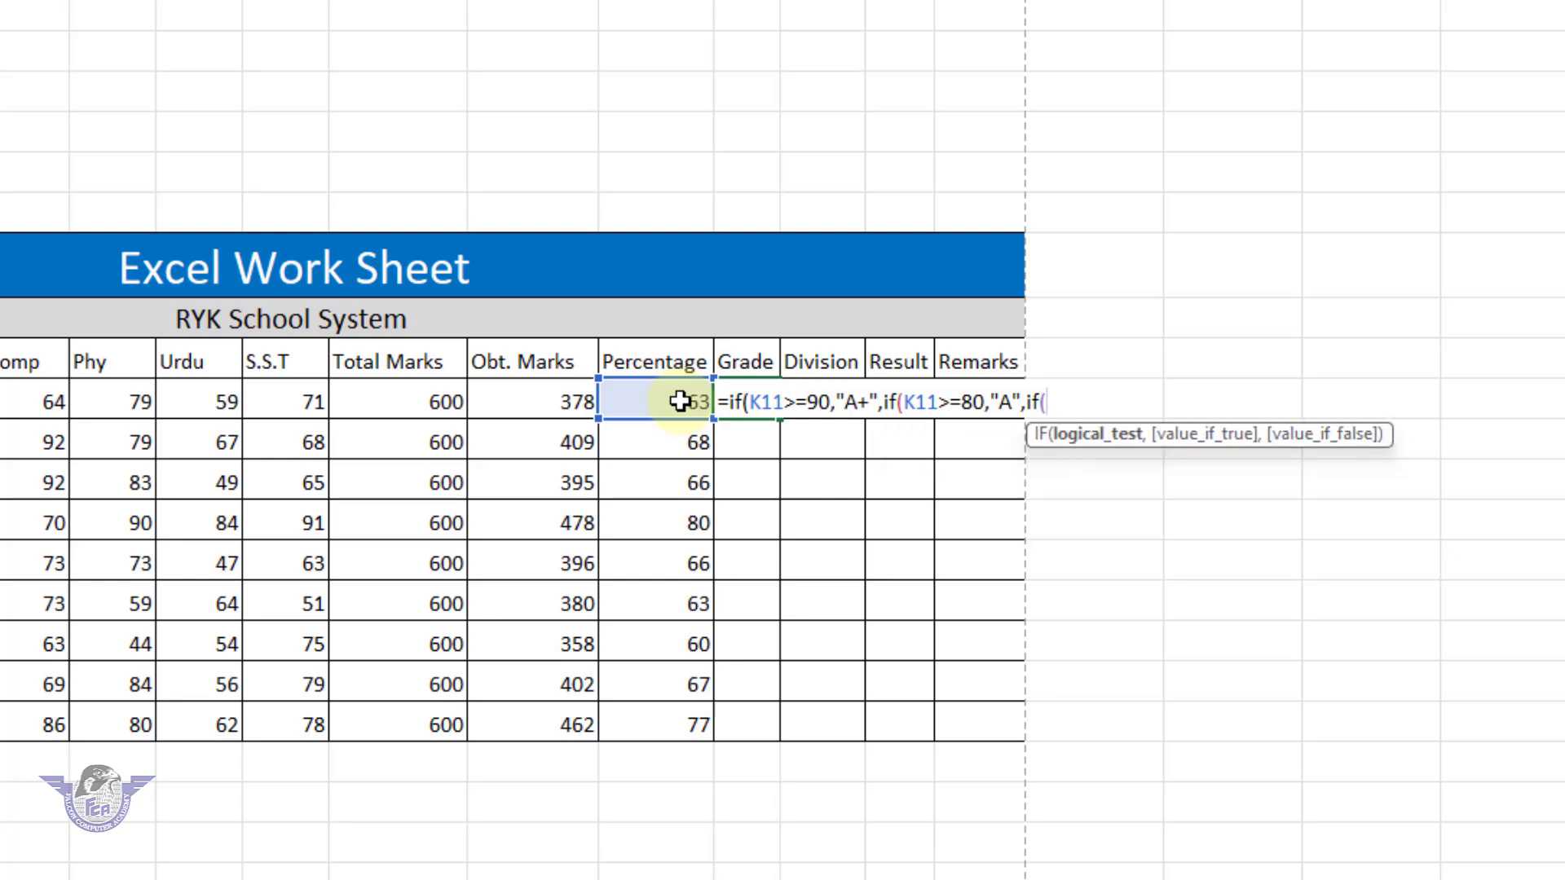
{"action": "left_click", "coordinate": [681, 401]}
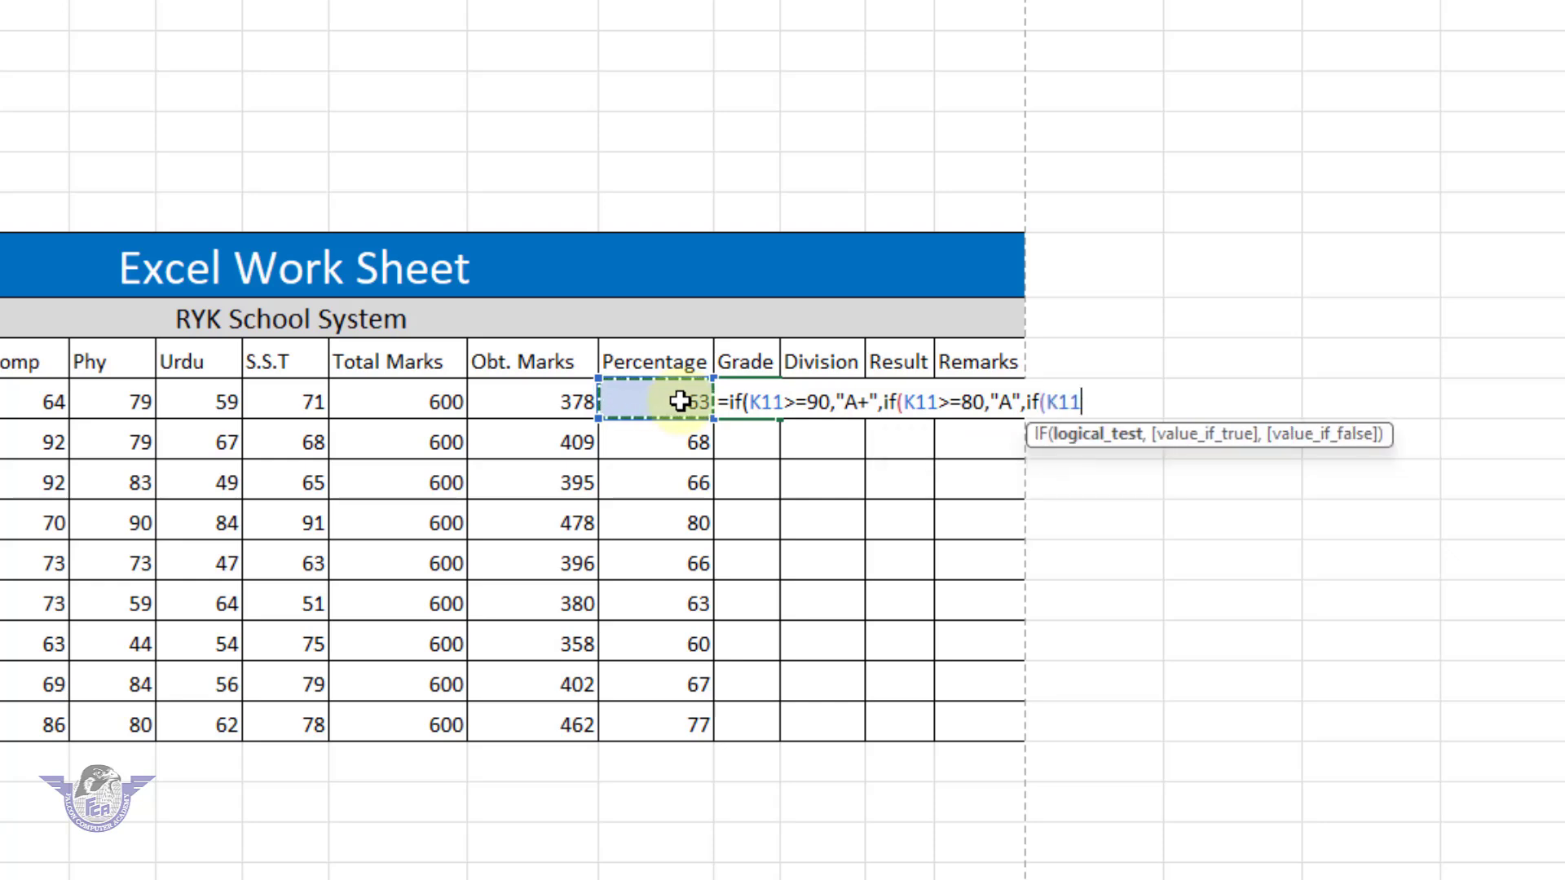
{"action": "type", "text": ">="}
{"action": "type", "text": "70,"}
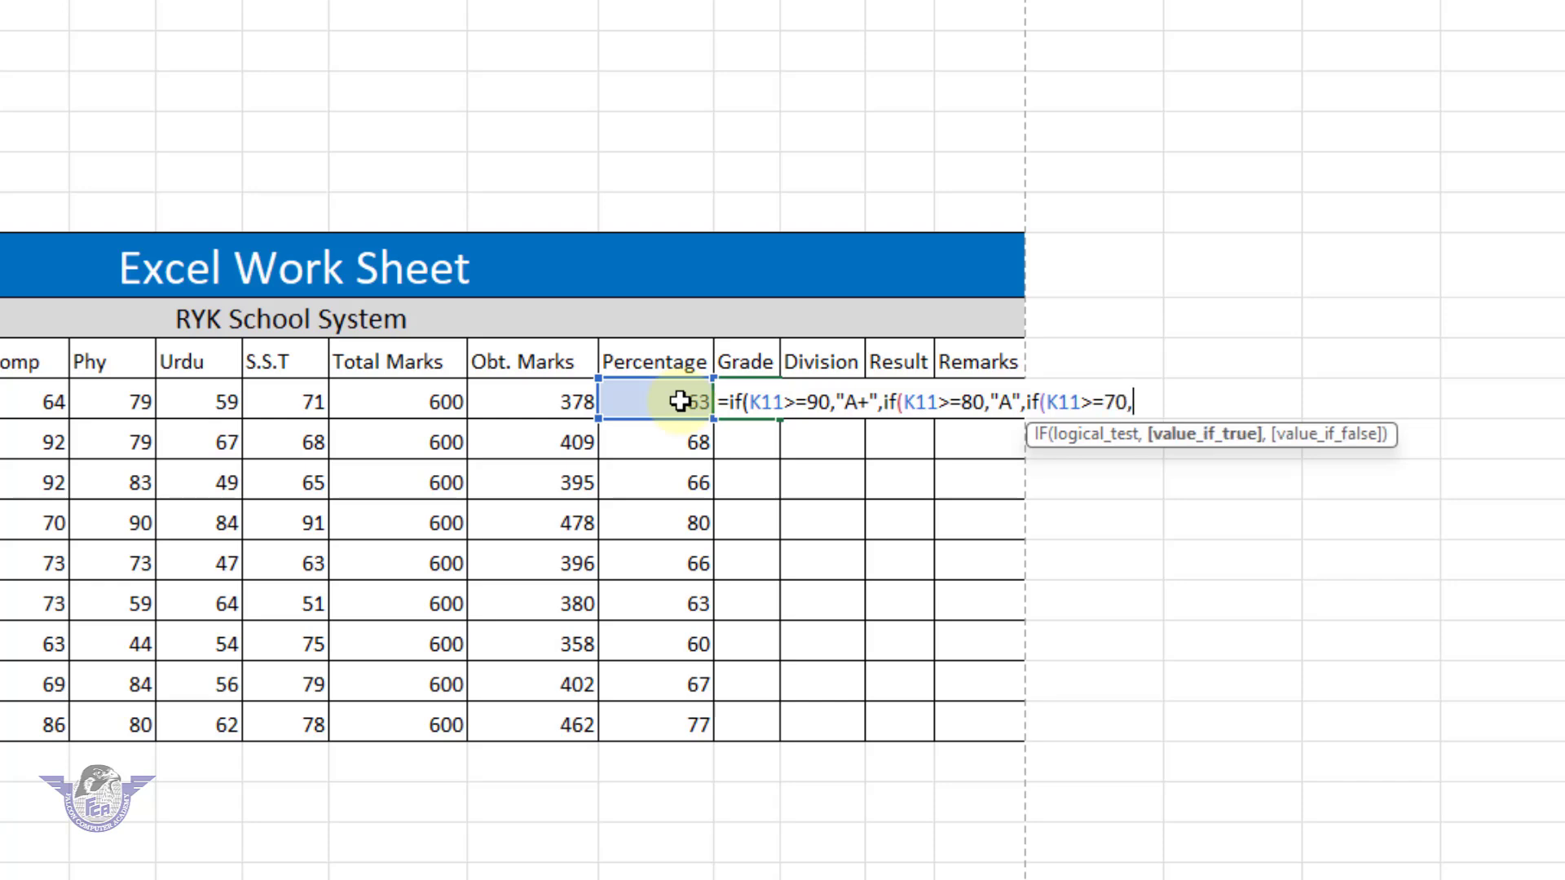
{"action": "type", "text": "\"B+\",if"}
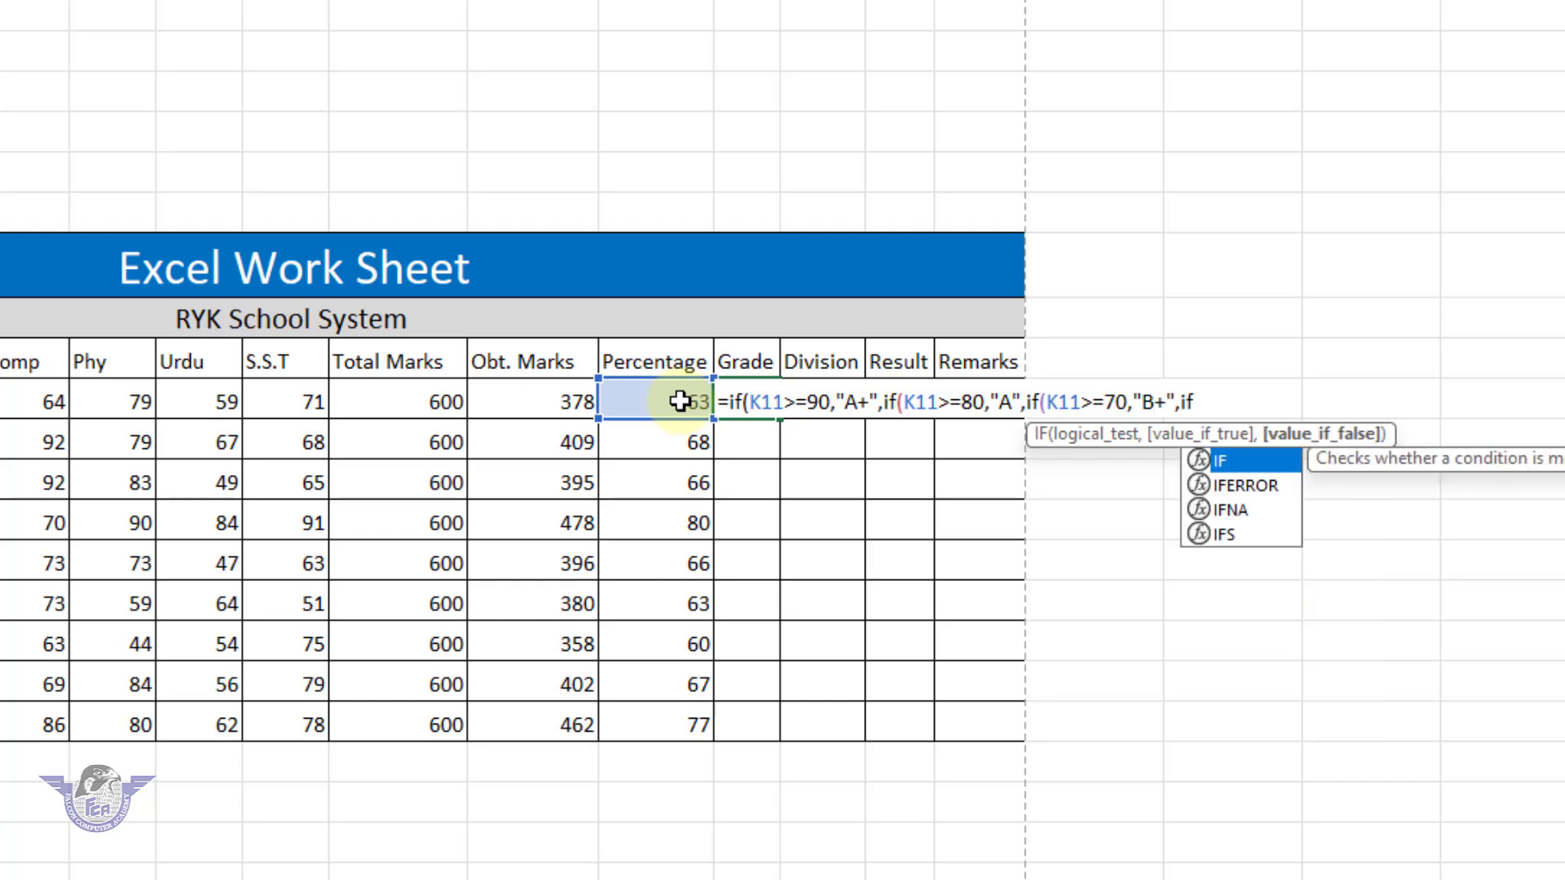
- Complete a fourth nested IF in the L11 Grade formula that returns "B" when K11>=60
{"action": "type", "text": "("}
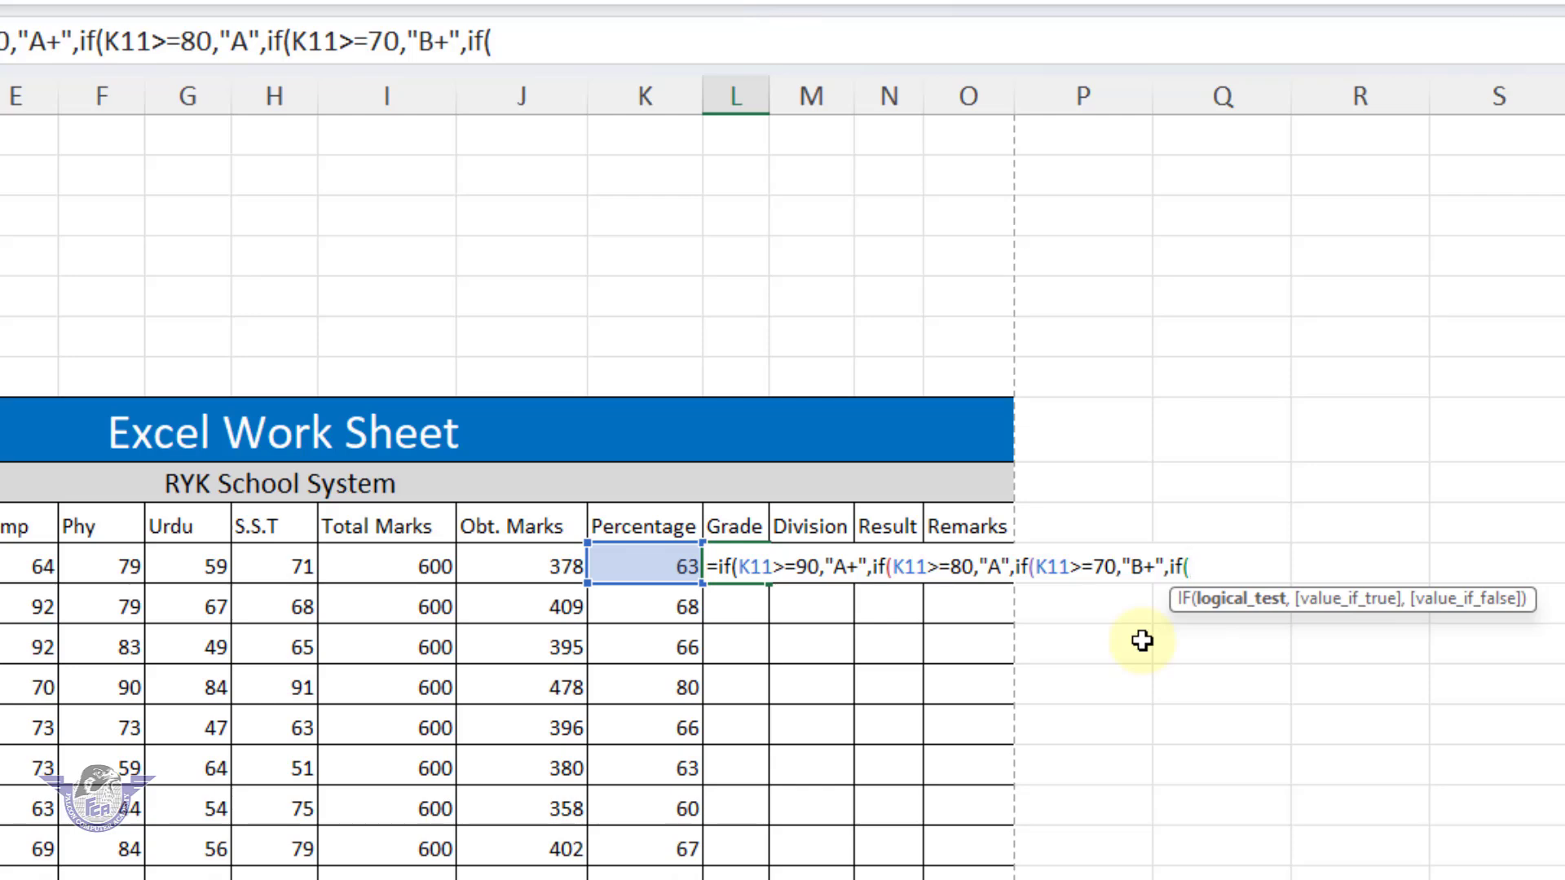
{"action": "left_click", "coordinate": [667, 563]}
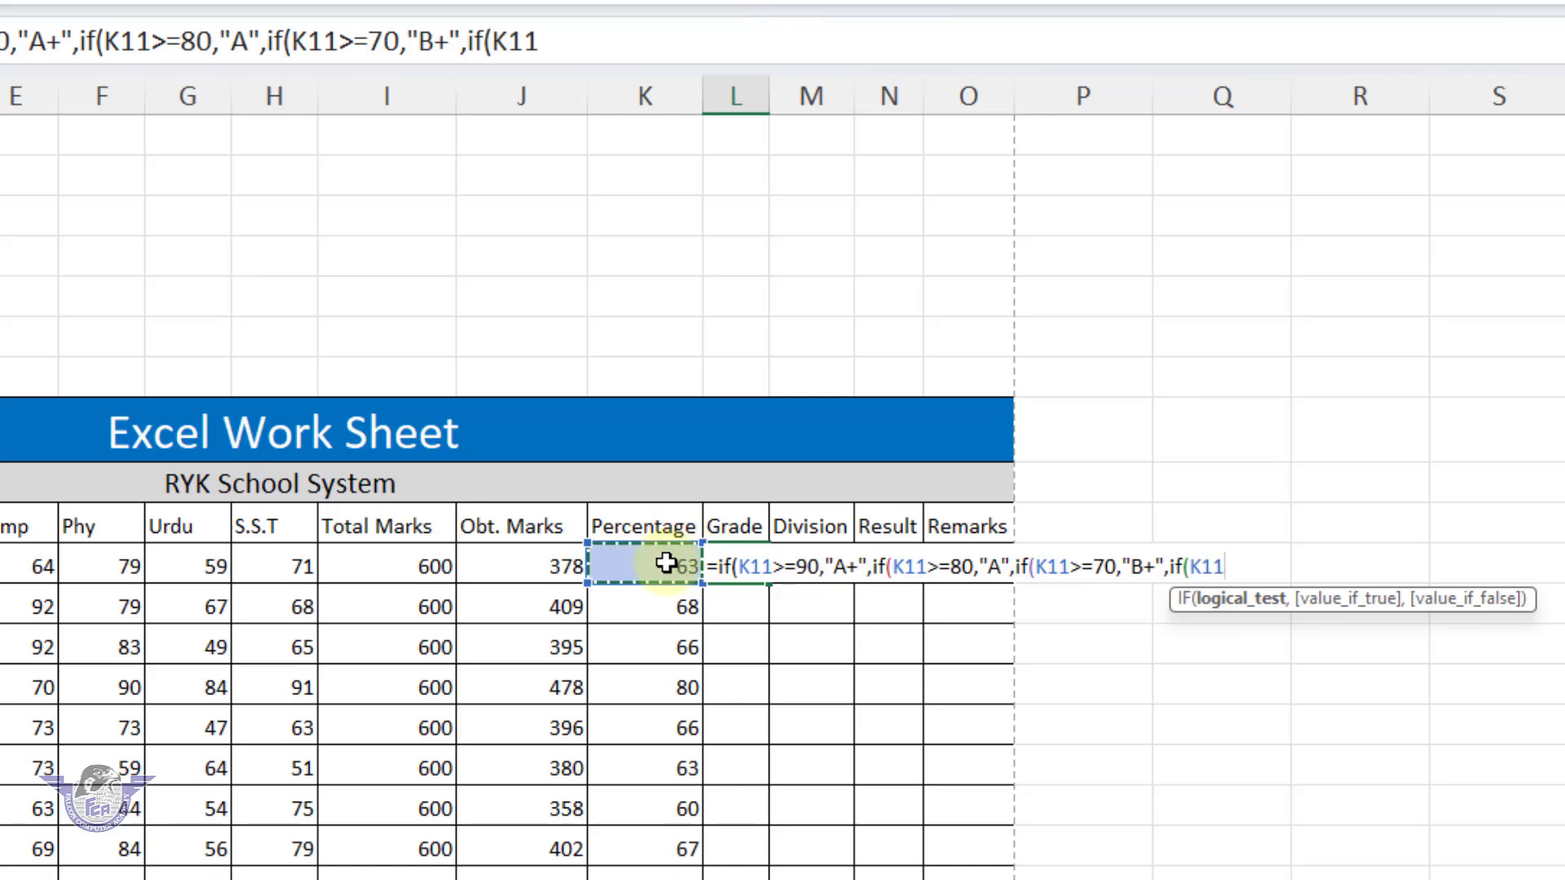
{"action": "type", "text": ">"}
{"action": "type", "text": "="}
{"action": "type", "text": "60,"}
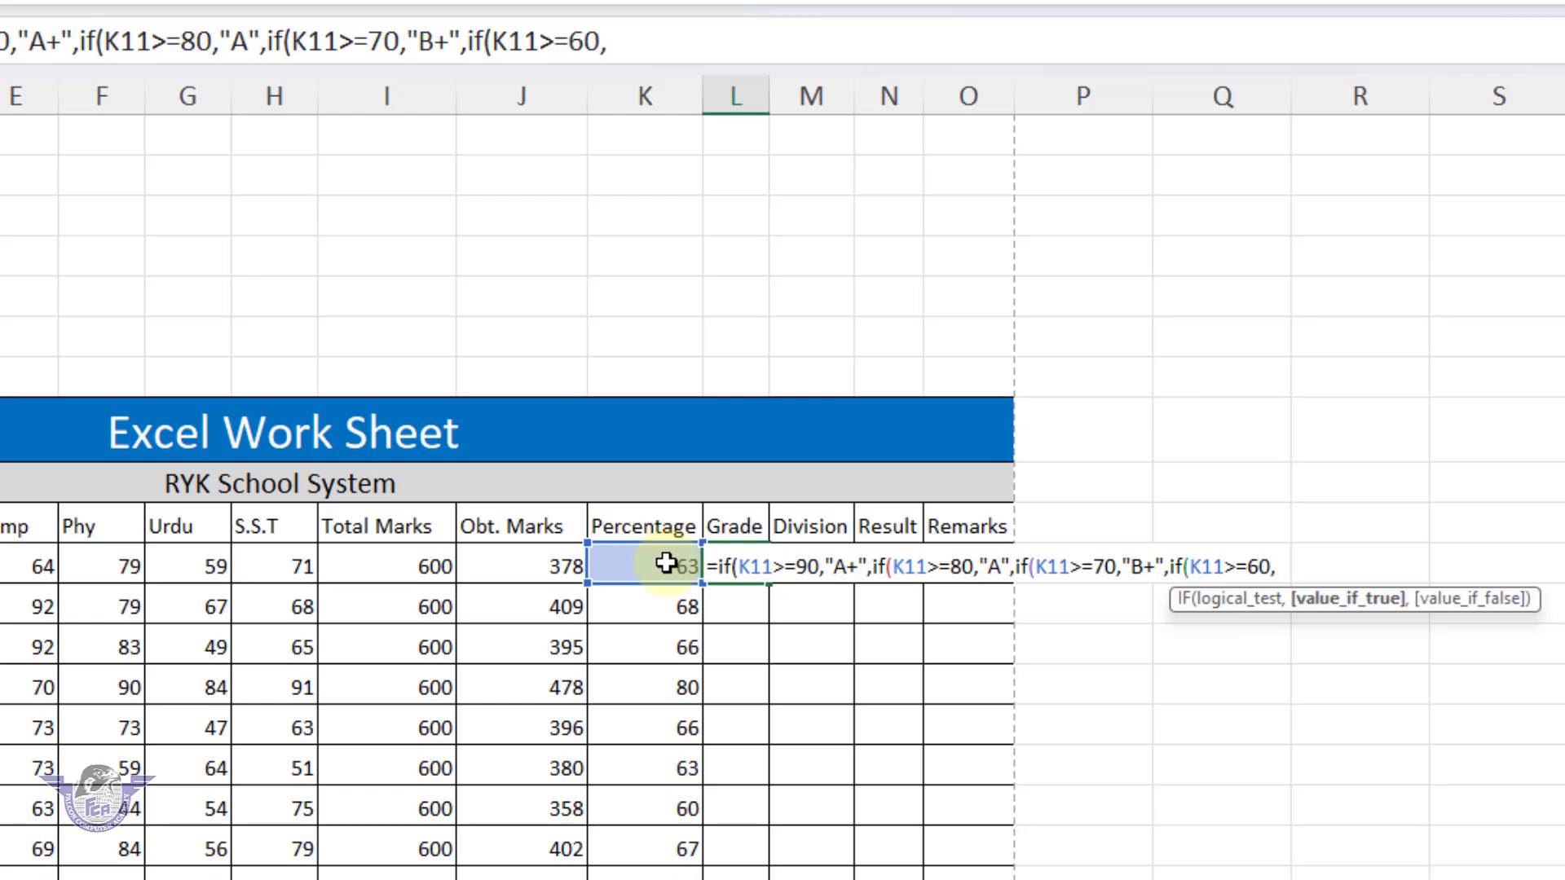
{"action": "type", "text": "\"B\","}
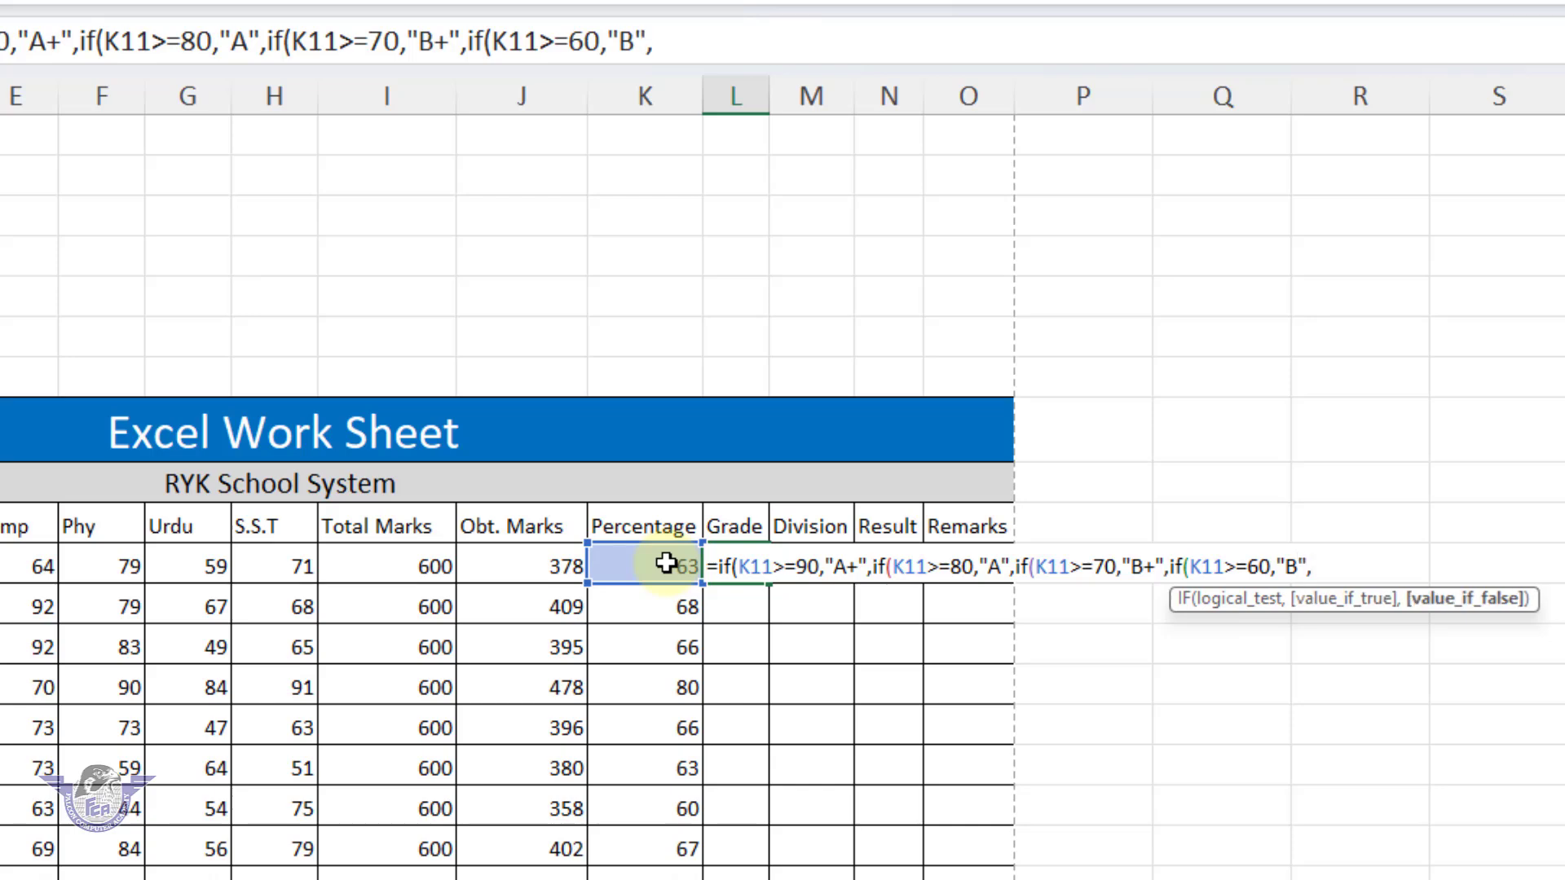
- Nest a fifth IF in the Grade formula that returns "C" when K11>=50
{"action": "type", "text": "if("}
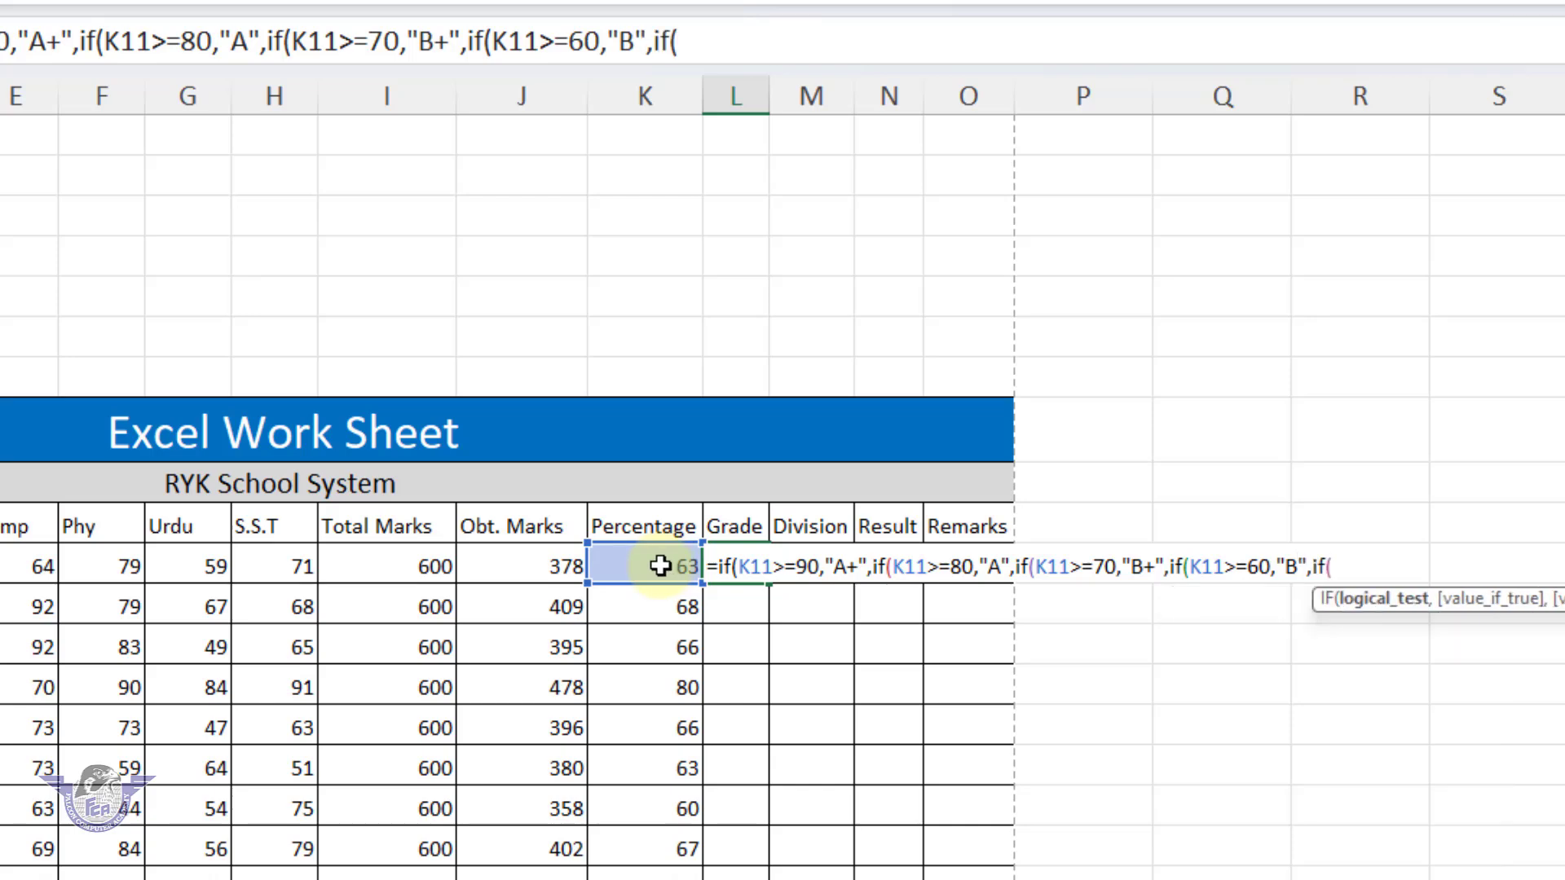
{"action": "left_click", "coordinate": [660, 565]}
{"action": "type", "text": ">="}
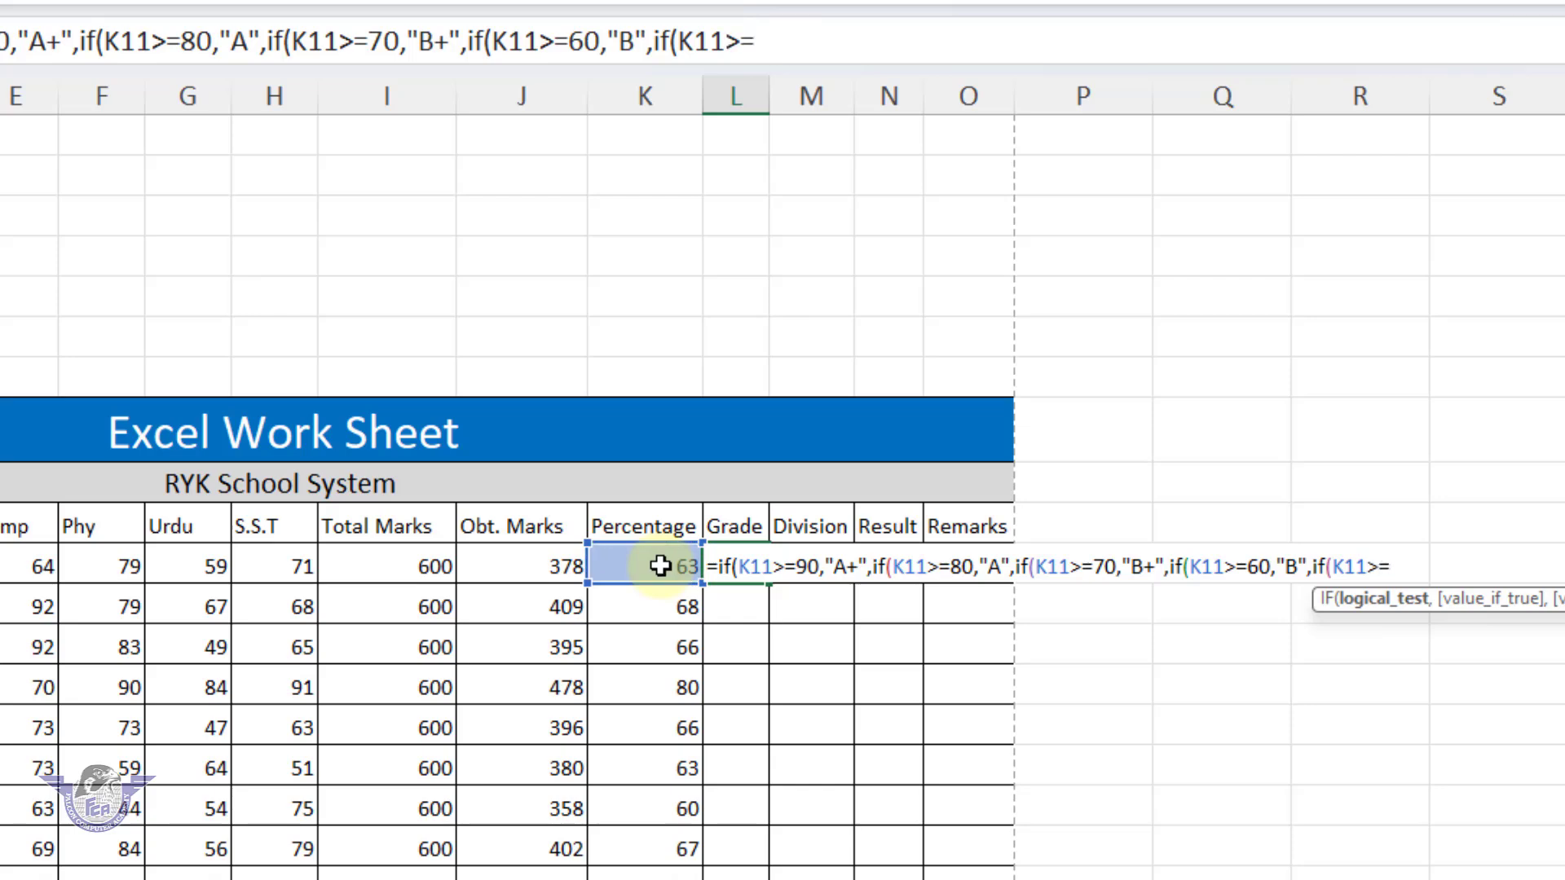
{"action": "type", "text": "50,\""}
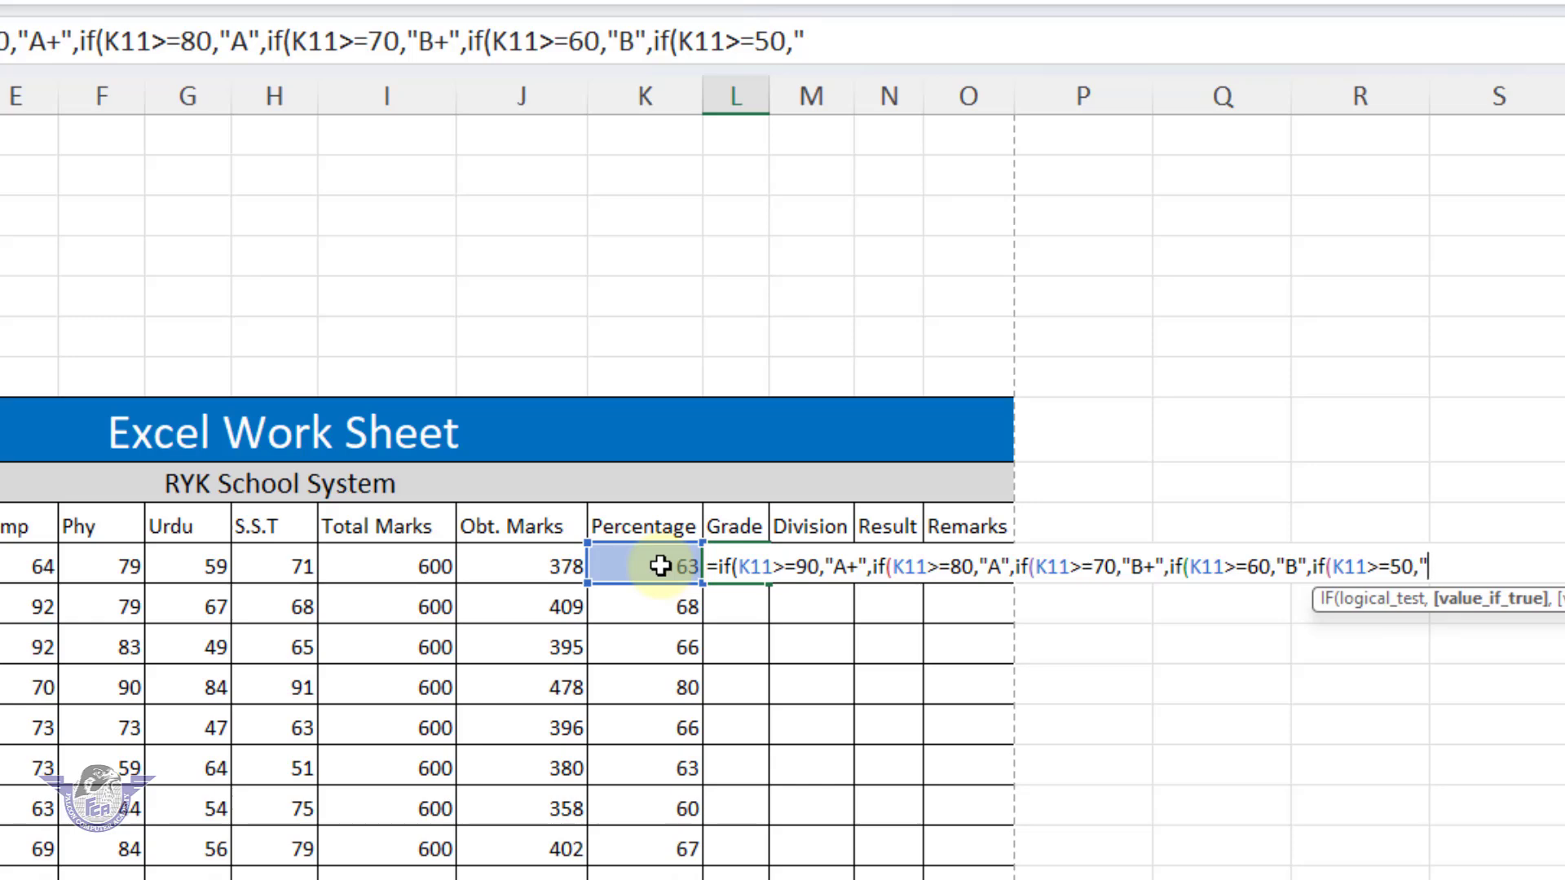
{"action": "type", "text": "C\","}
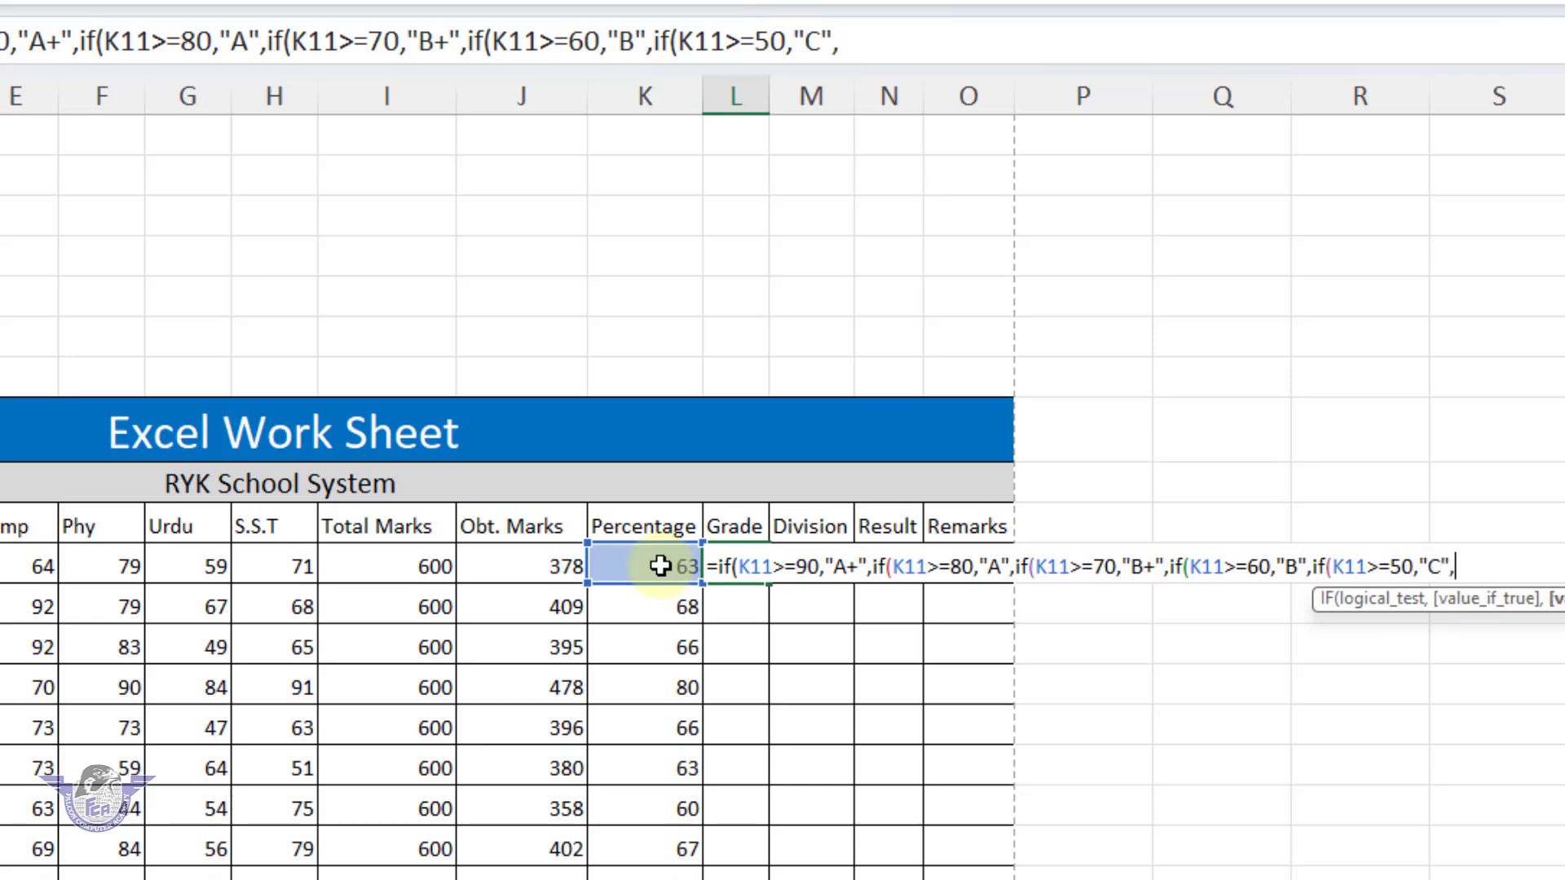
- Nest a sixth IF in the Grade formula that returns "D" when K11>=40
{"action": "type", "text": "if("}
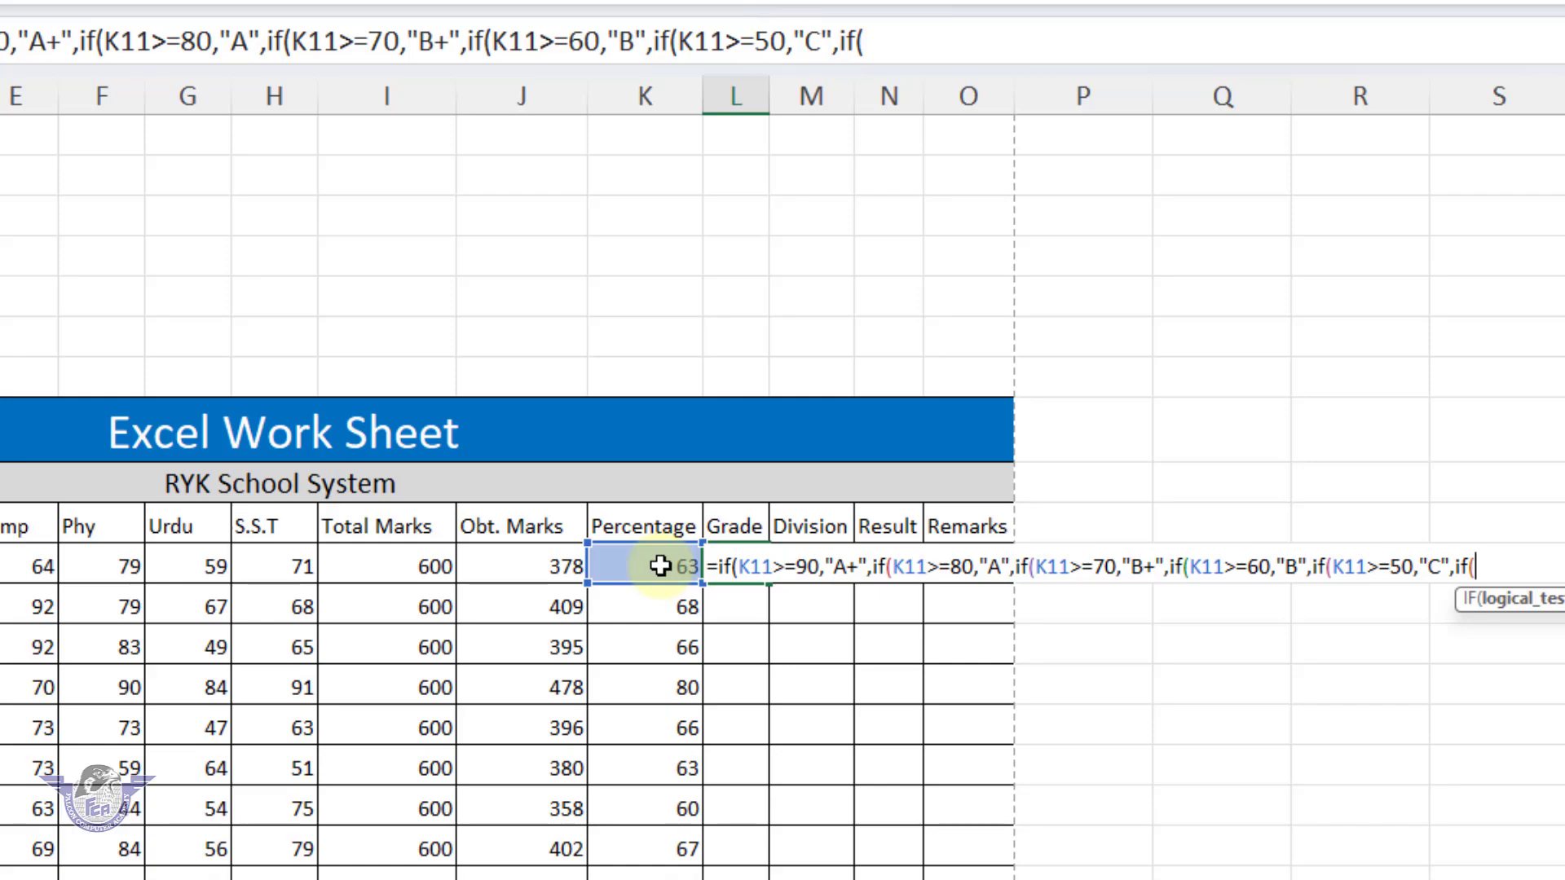
{"action": "left_click", "coordinate": [660, 566]}
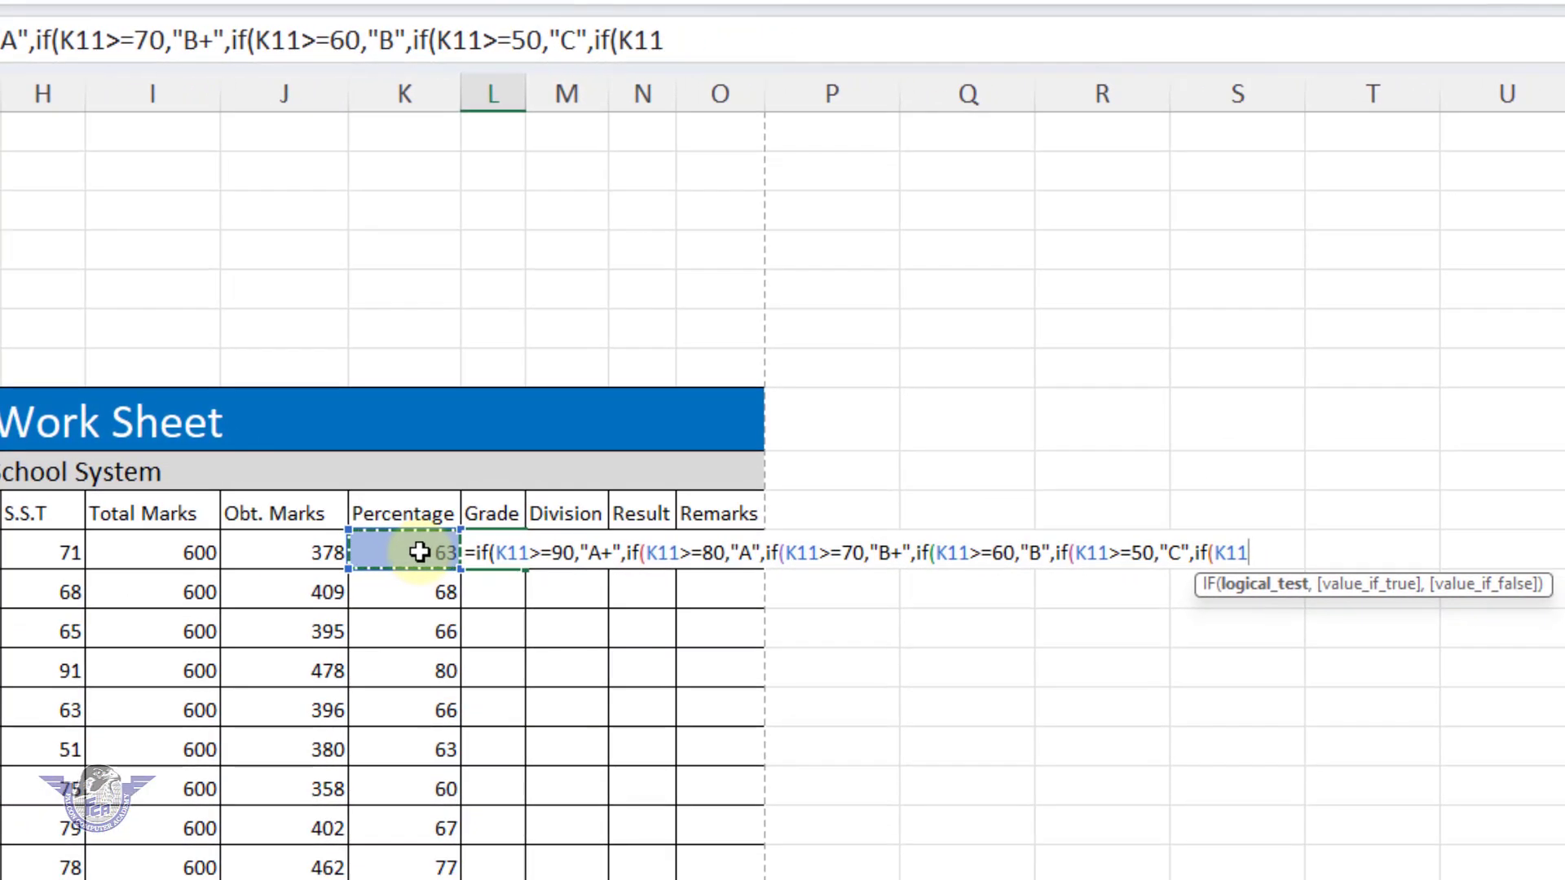
{"action": "type", "text": ">=40,\""}
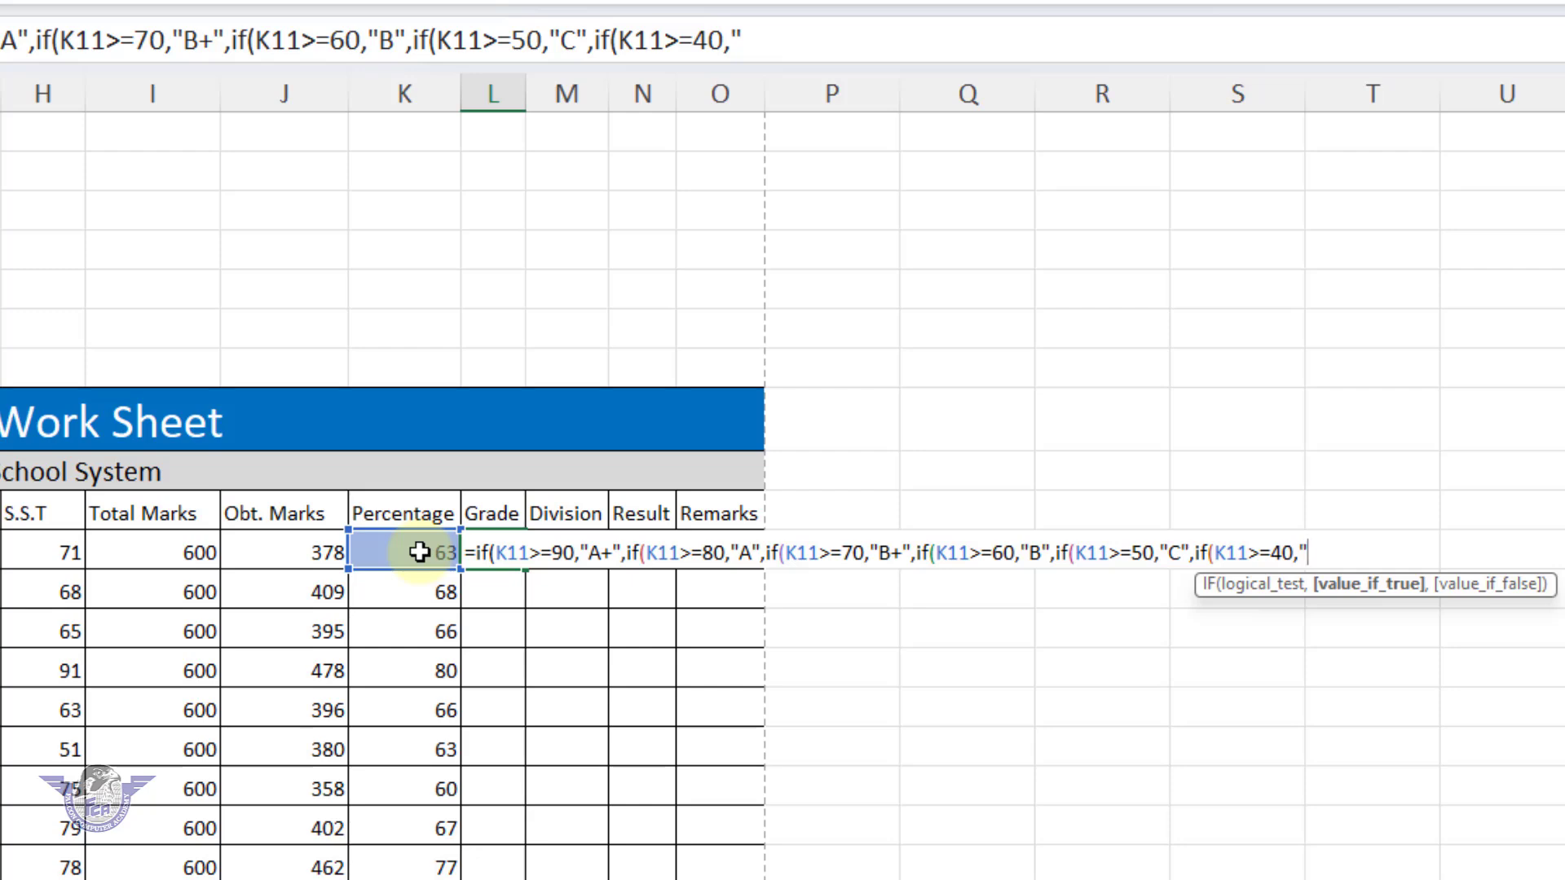
{"action": "type", "text": "D"}
{"action": "type", "text": "\",if"}
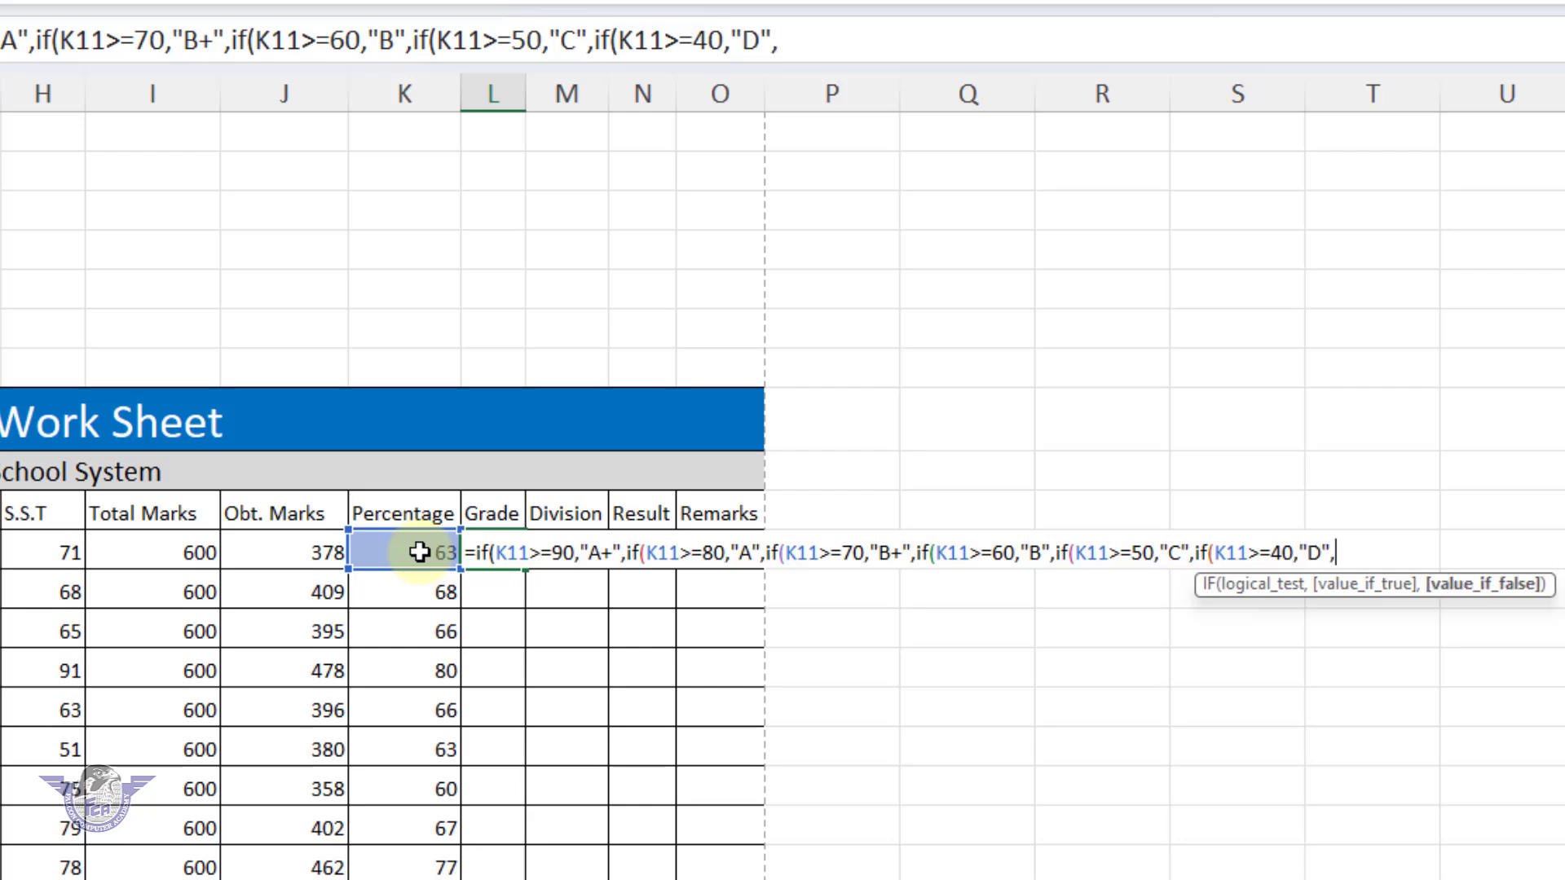
- Nest a seventh IF in the Grade formula that returns "E" when K11>=33
{"action": "type", "text": "("}
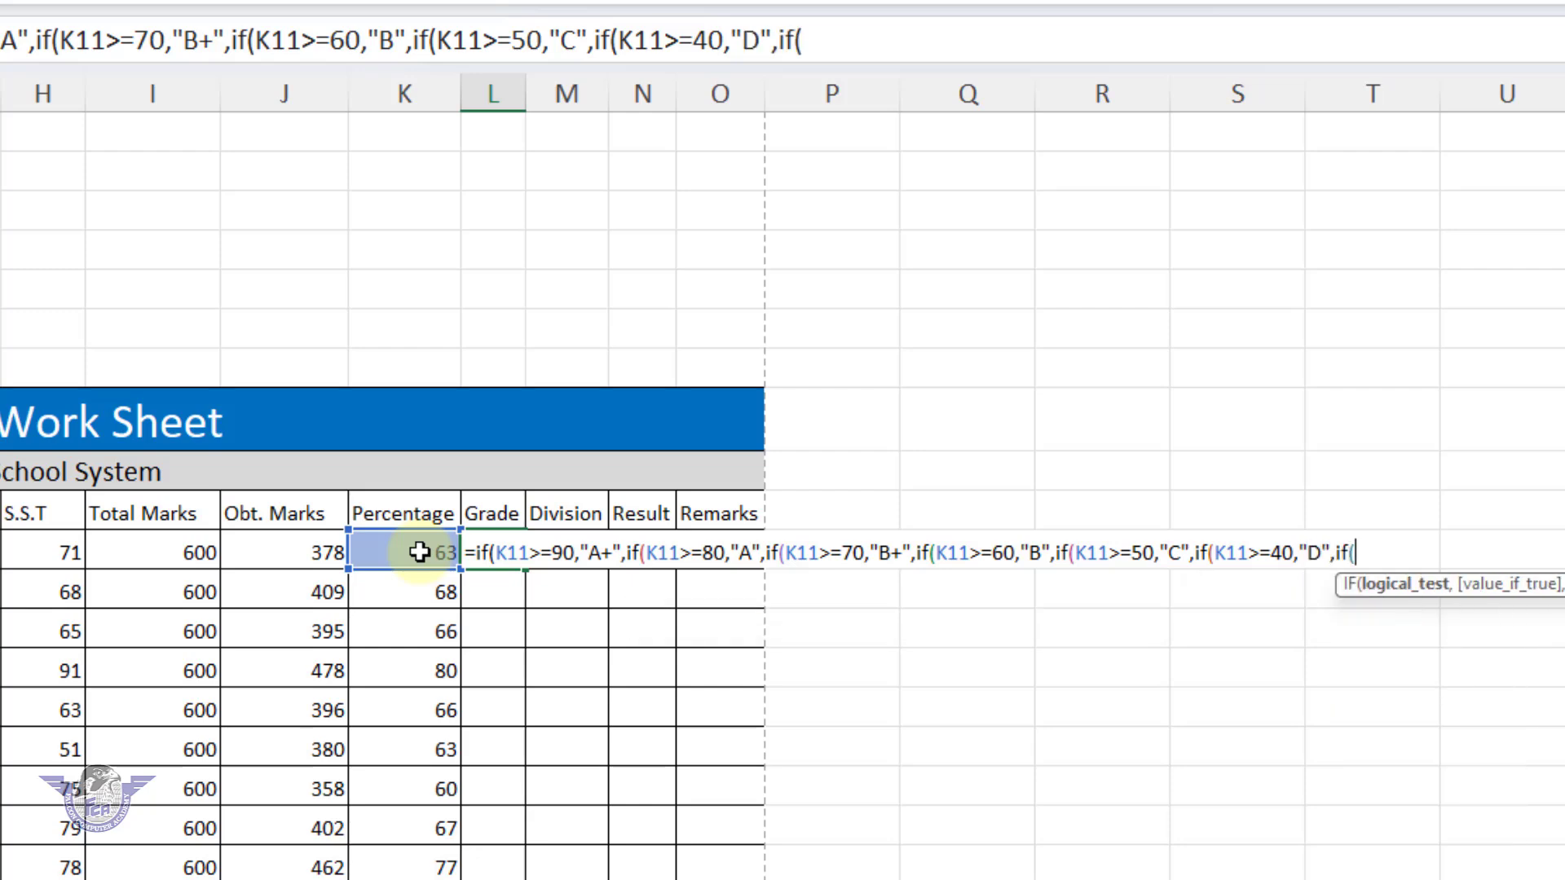
{"action": "left_click", "coordinate": [419, 552]}
{"action": "type", "text": ">"}
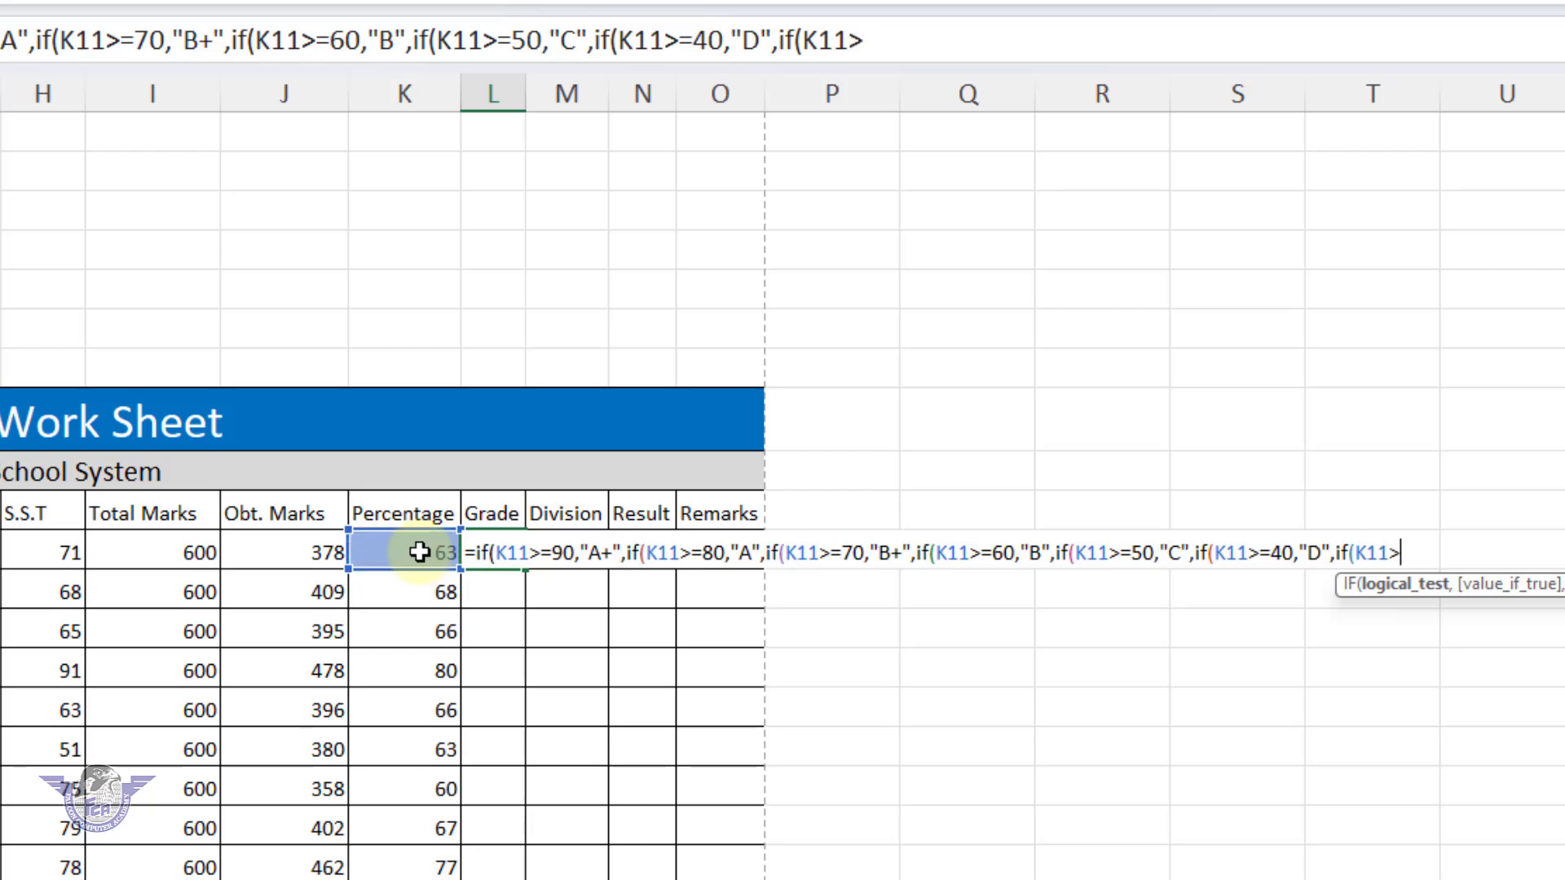
{"action": "type", "text": "=33,\"E"}
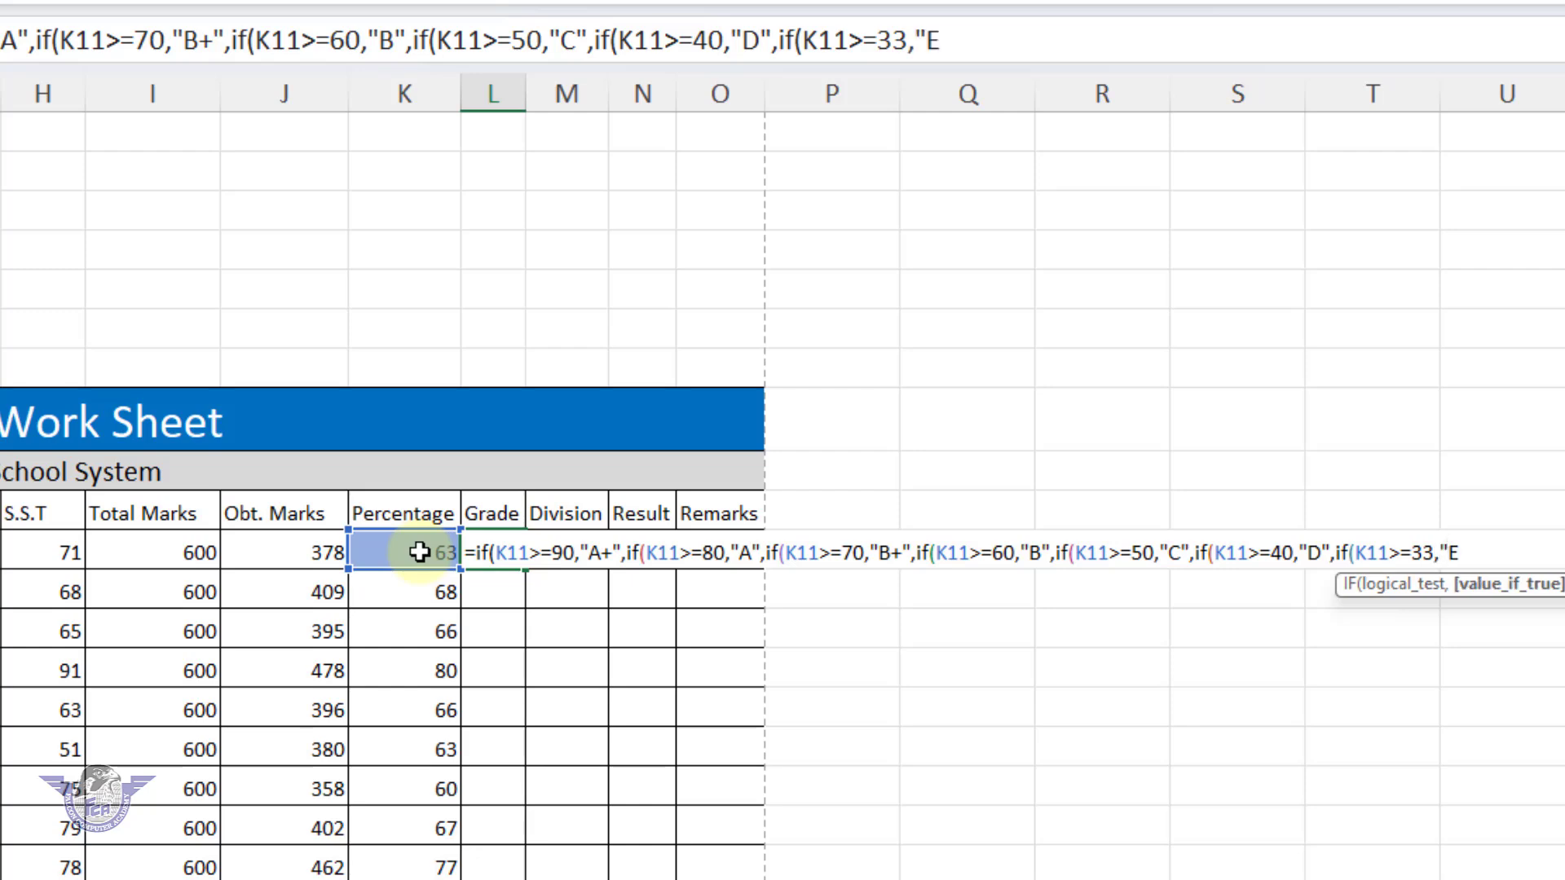
{"action": "type", "text": "\",if("}
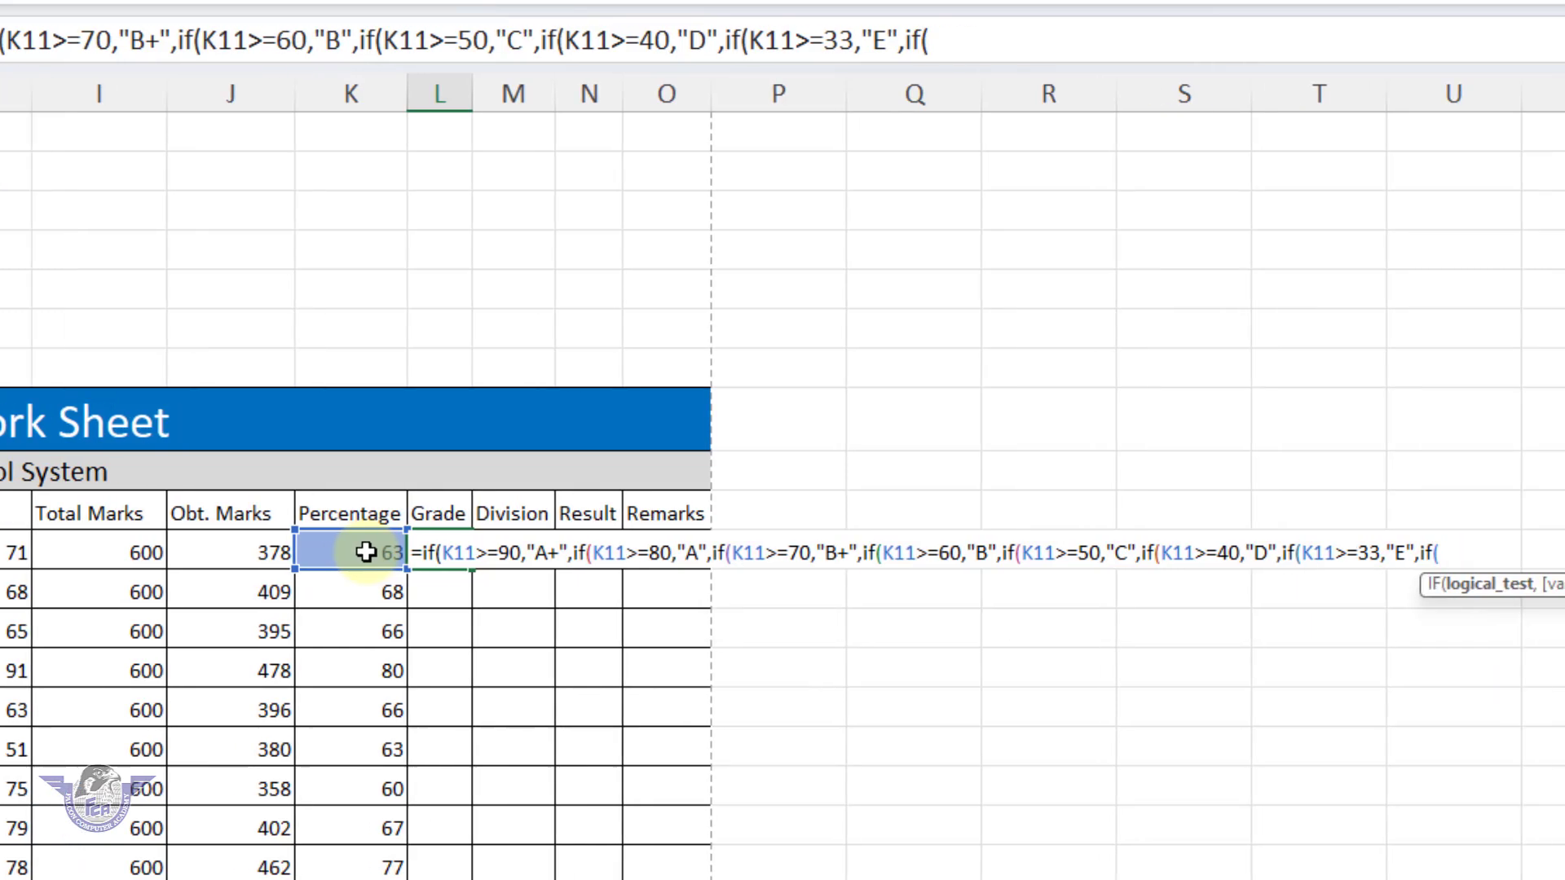
- Finish the Grade formula with "Fail" when K11<33, close all eight IFs, and fill it down from L11 to L19
{"action": "left_click", "coordinate": [333, 553]}
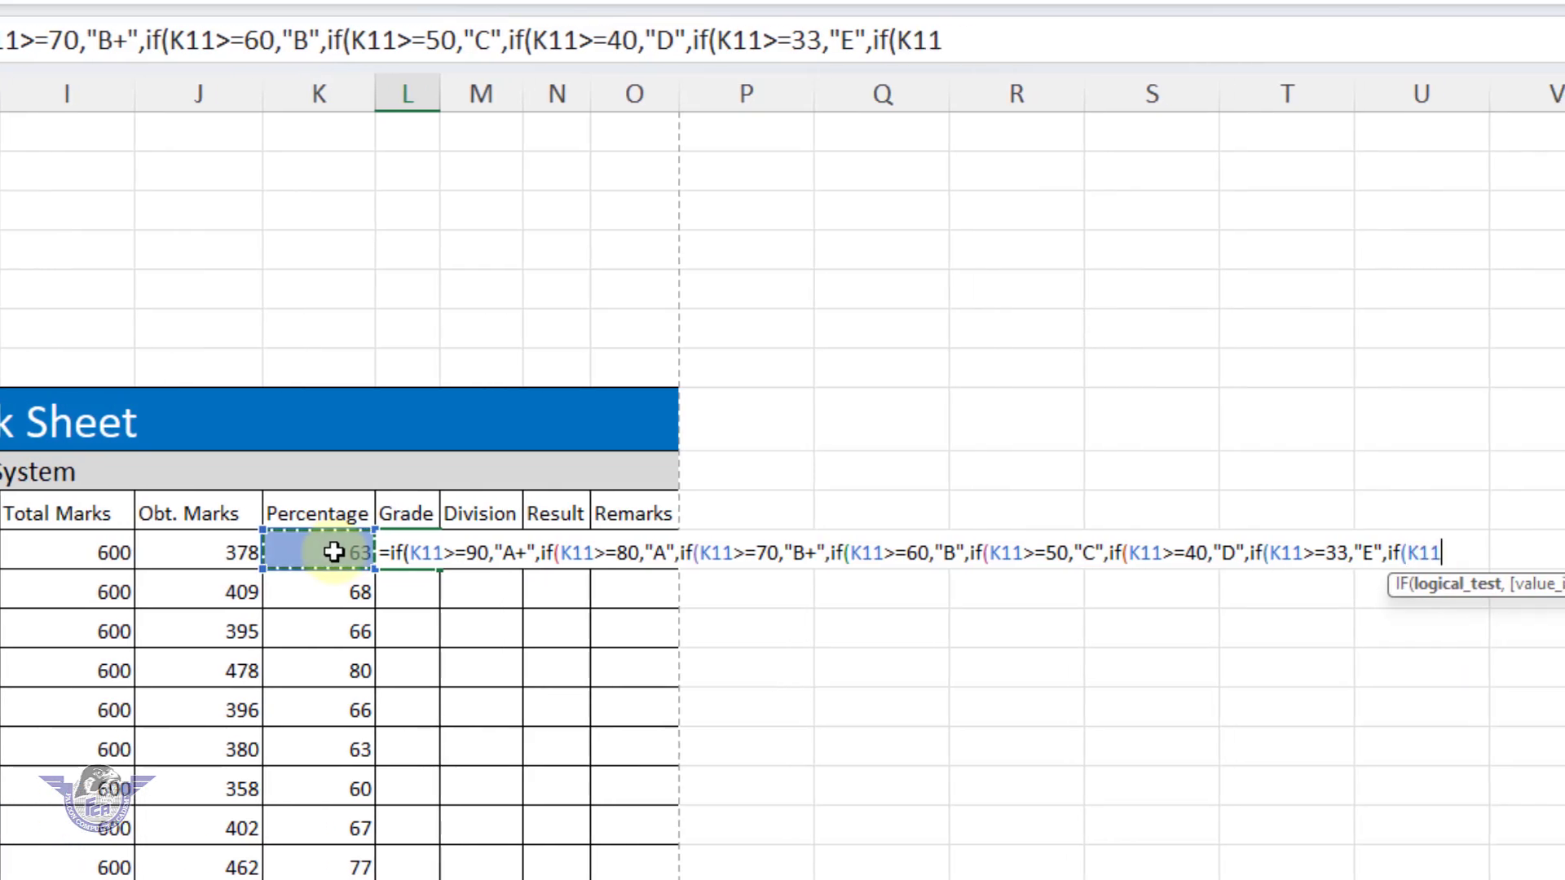
{"action": "type", "text": "<33,\""}
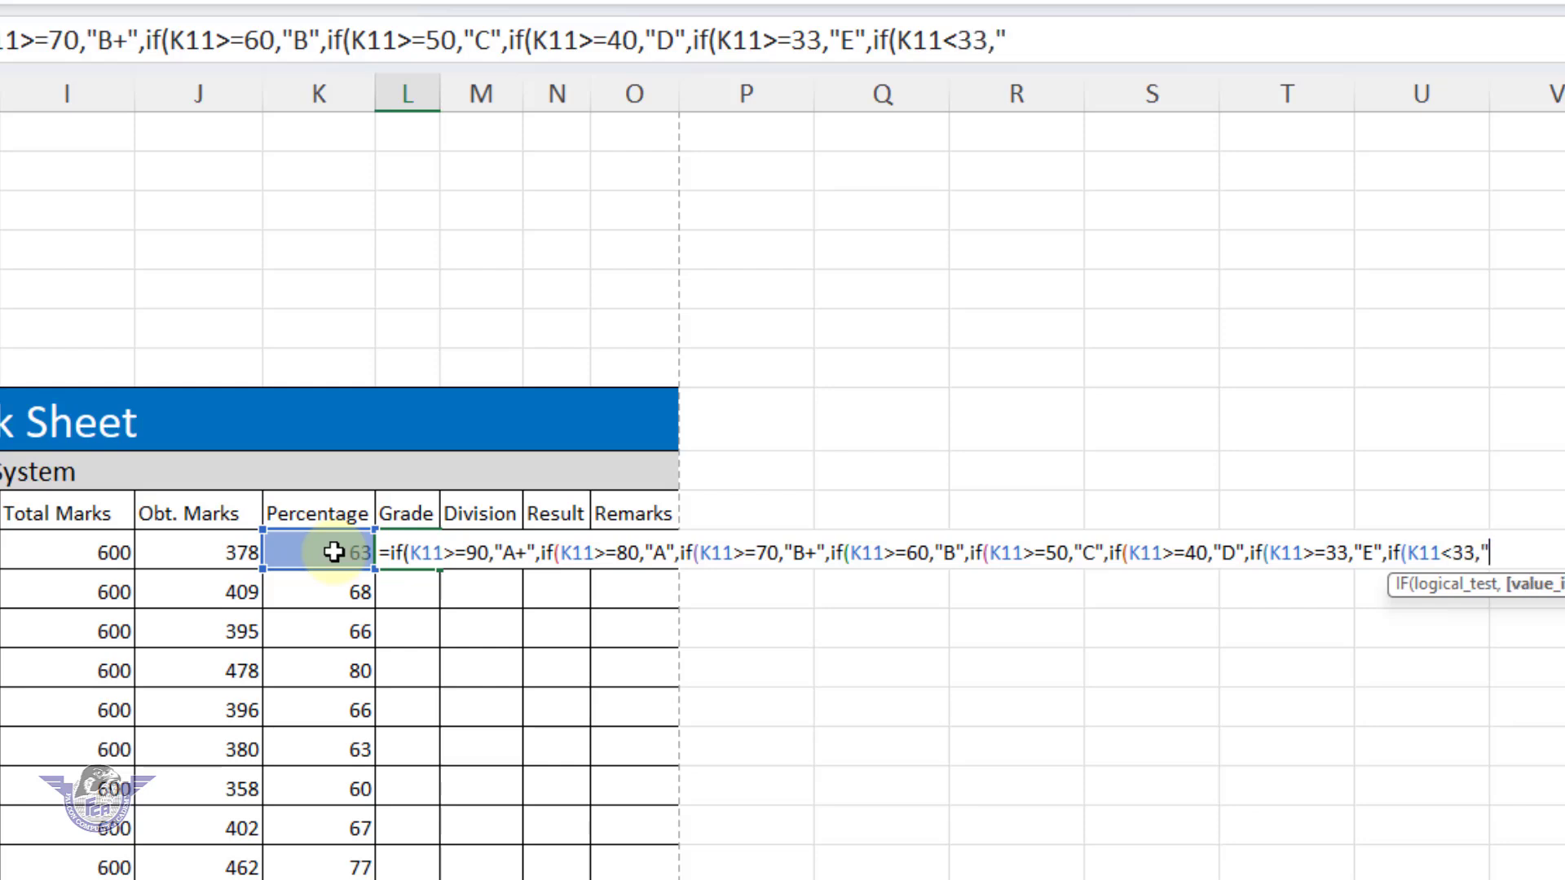
{"action": "type", "text": "Fail\""}
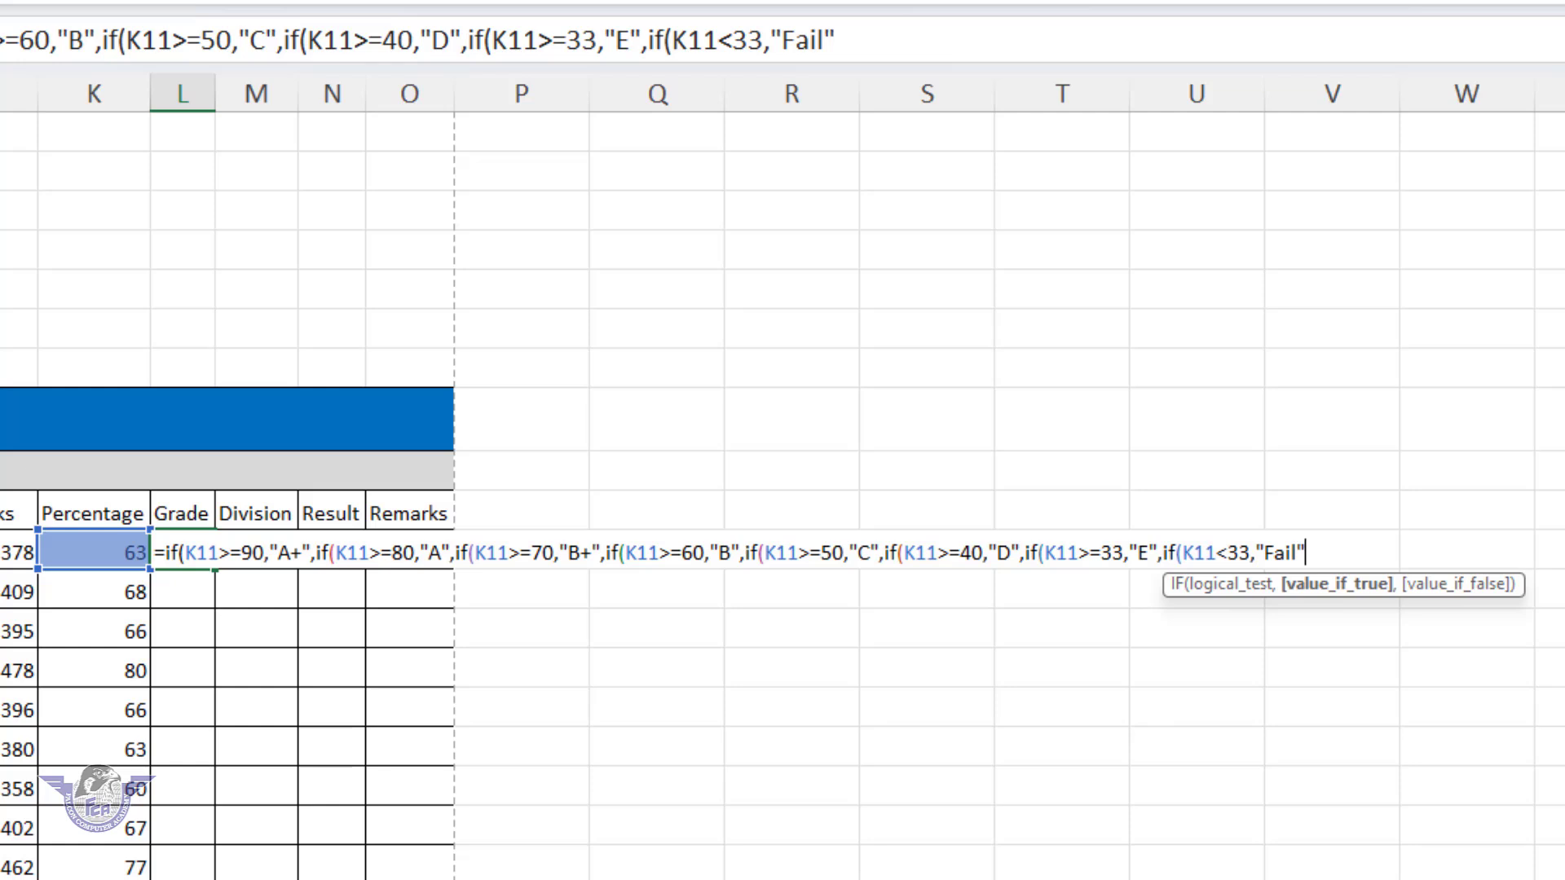
{"action": "type", "text": ")))))"}
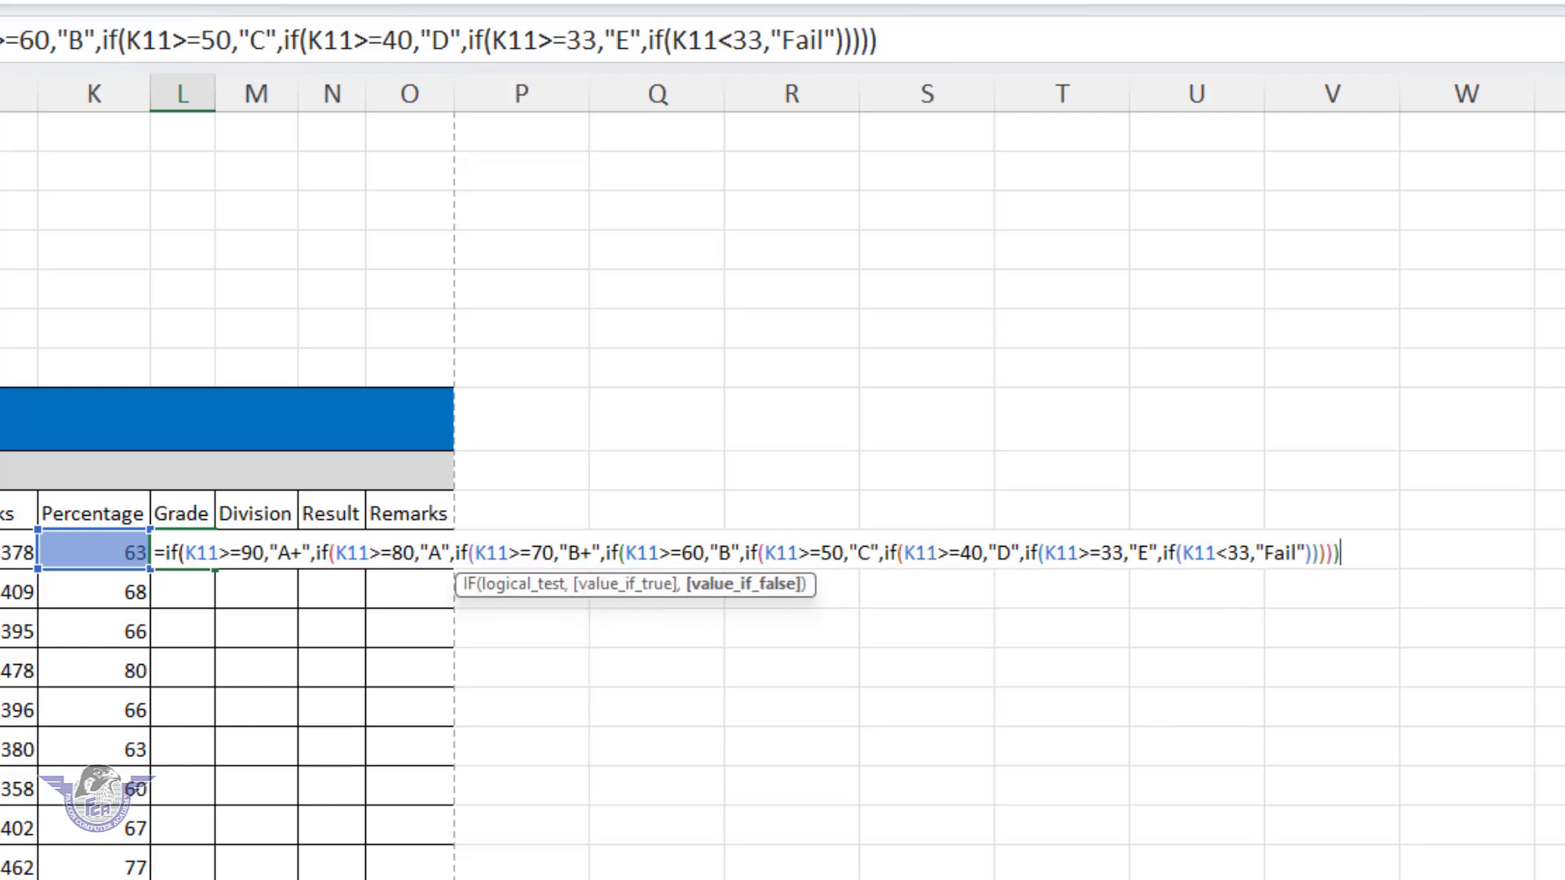
{"action": "type", "text": ")))"}
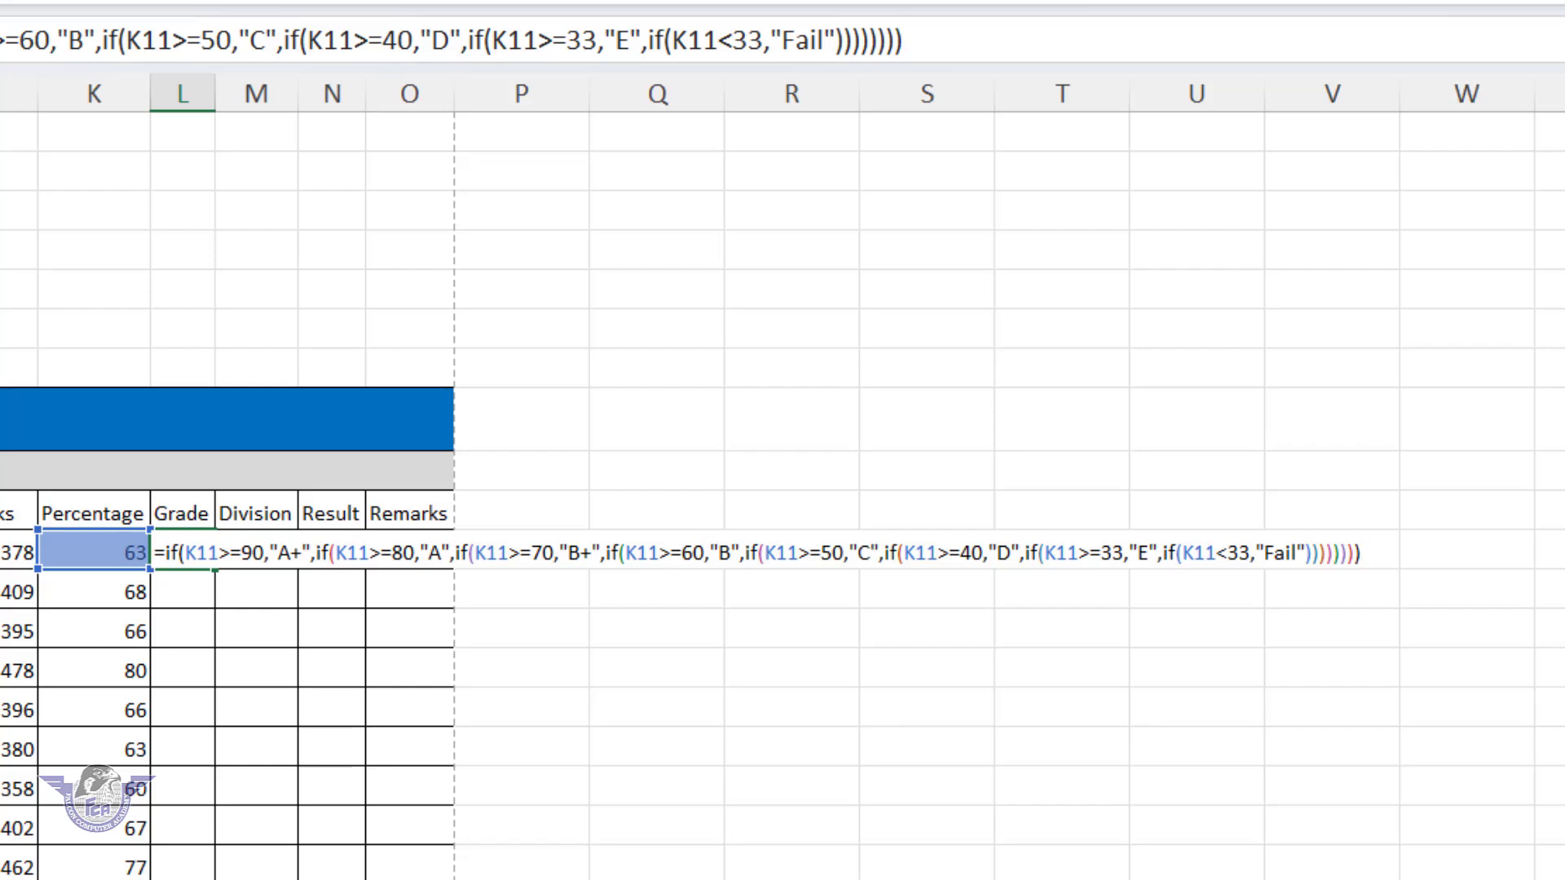
{"action": "key", "text": "Return"}
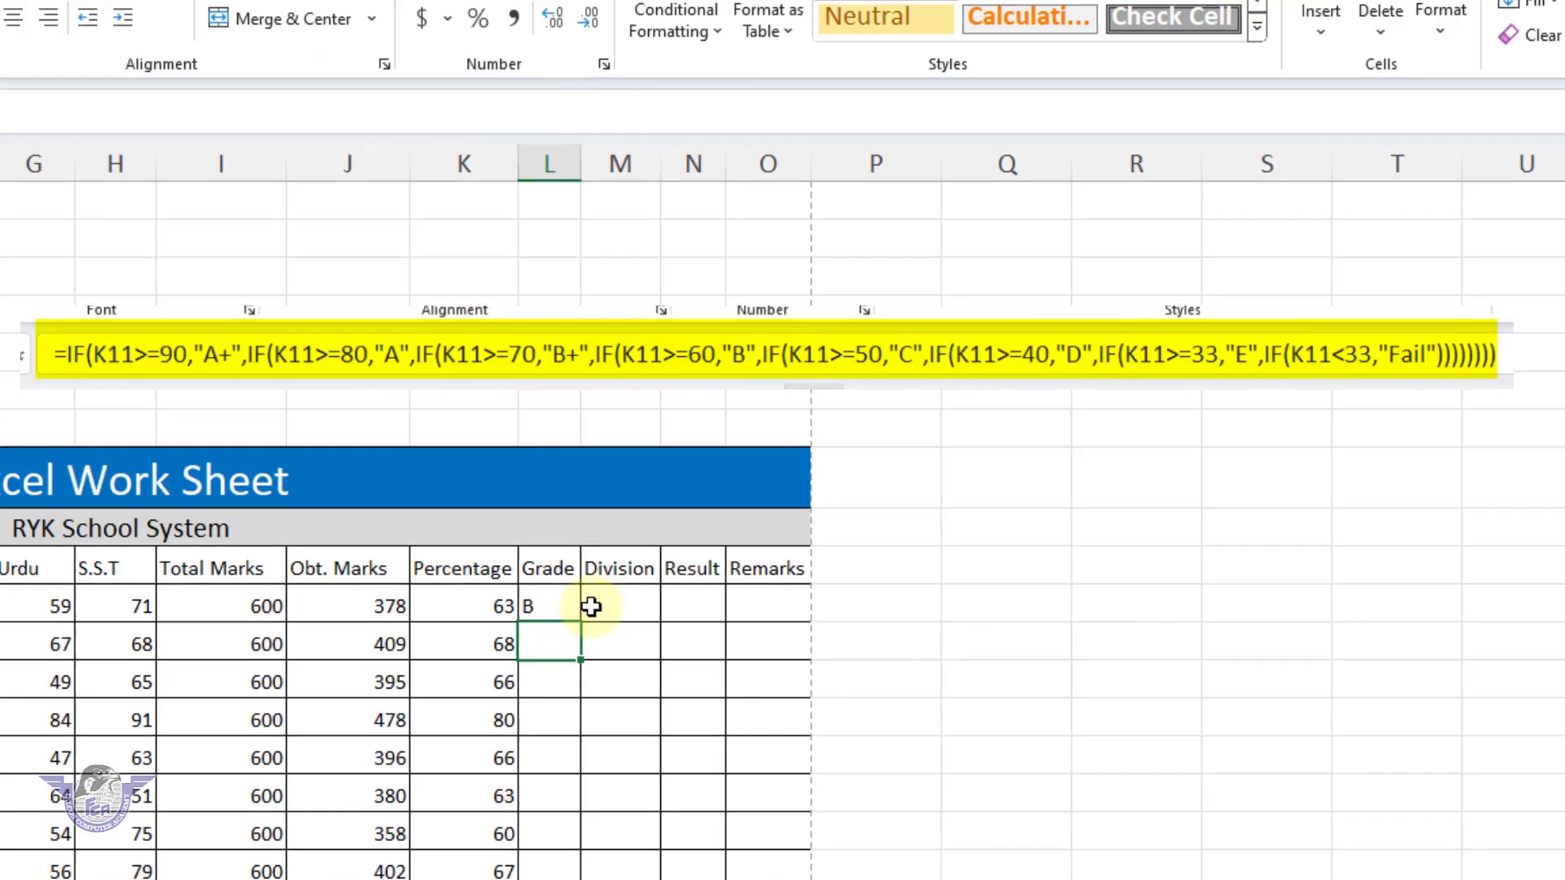
{"action": "left_click", "coordinate": [195, 555]}
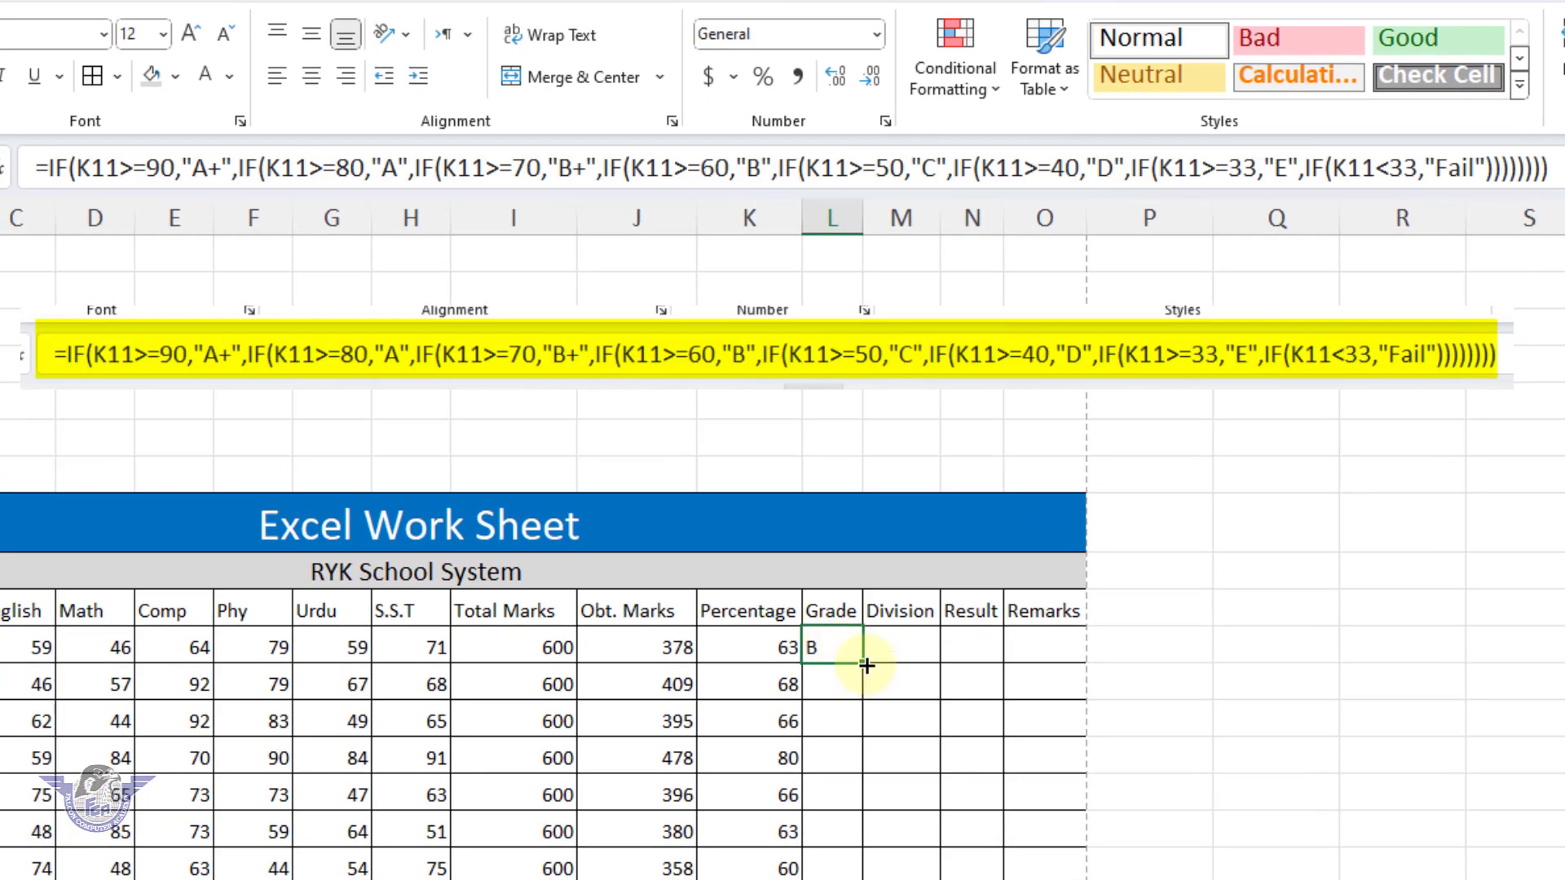
{"action": "left_click_drag", "start_coordinate": [856, 664], "coordinate": [803, 876]}
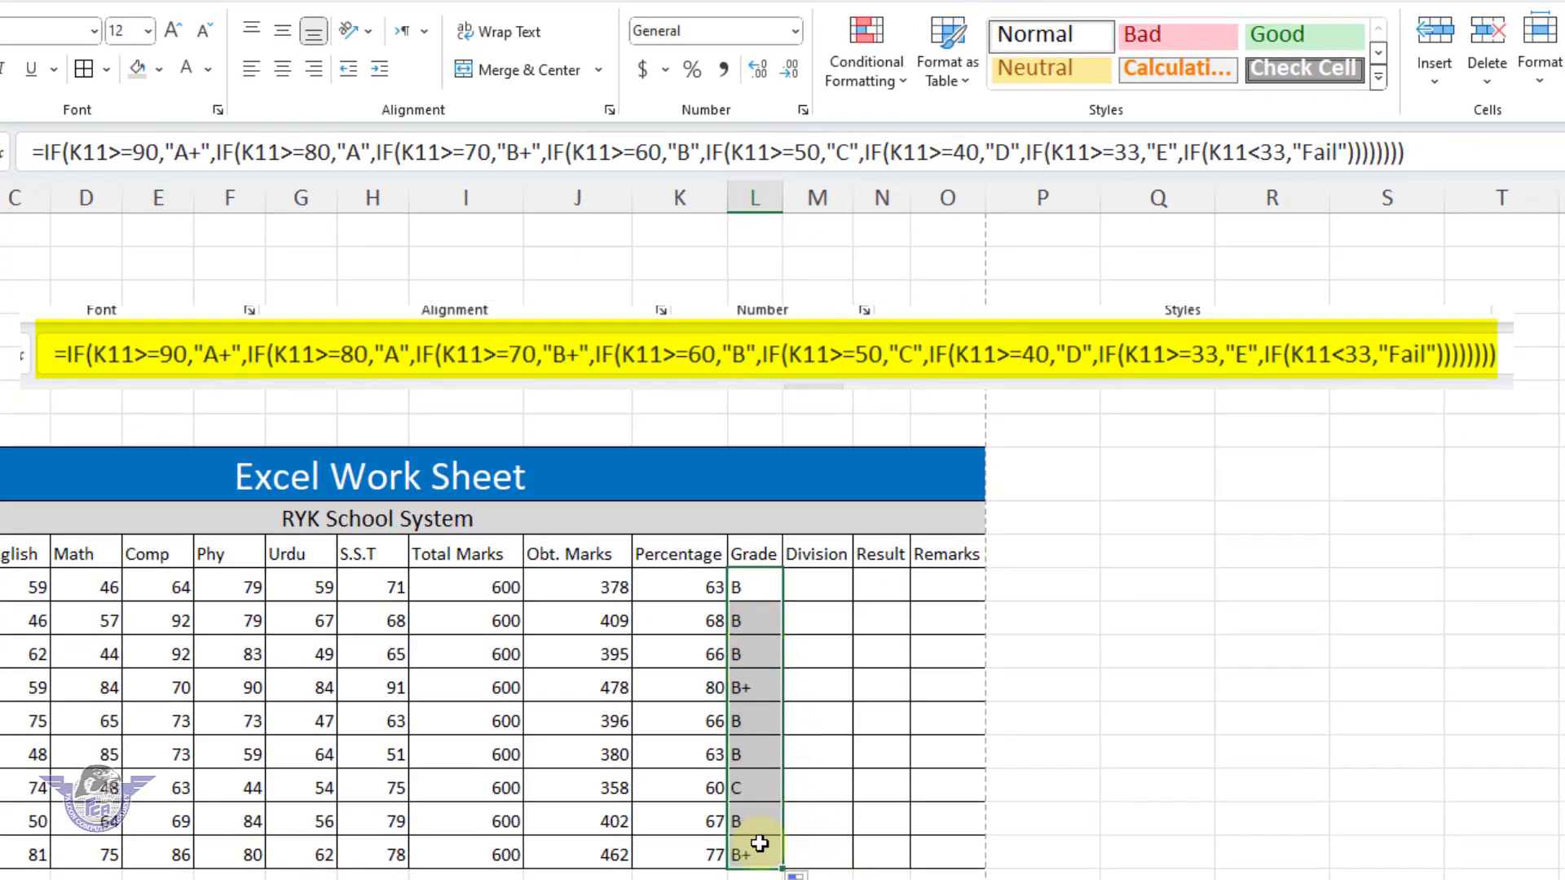
- Begin the Division formula in M11 with an IF that returns "1st" when K11>=80
{"action": "left_click", "coordinate": [821, 589]}
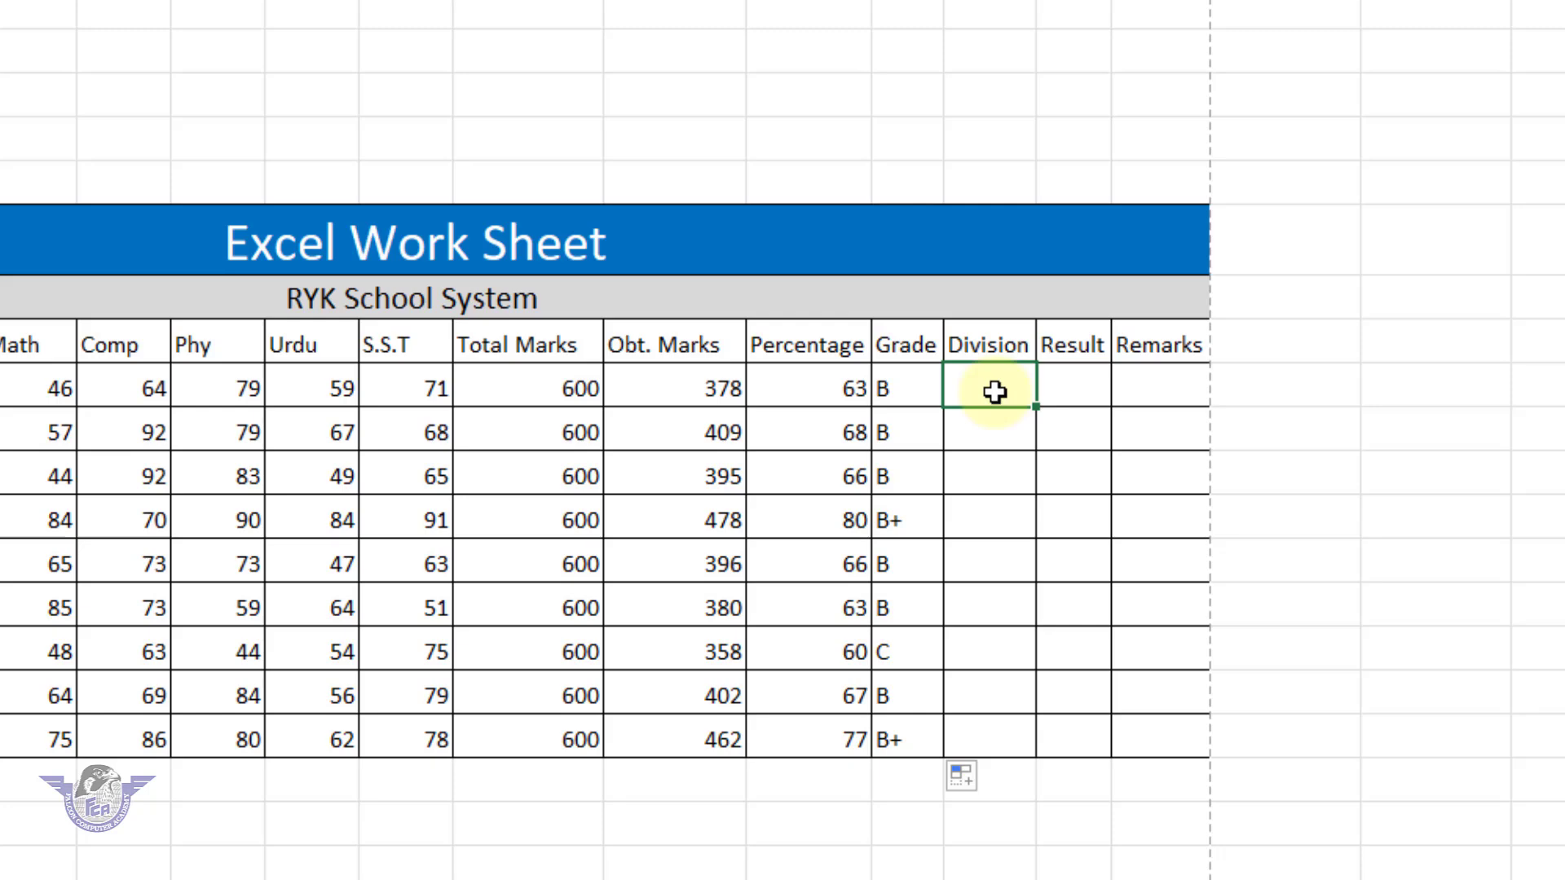
{"action": "type", "text": "=if("}
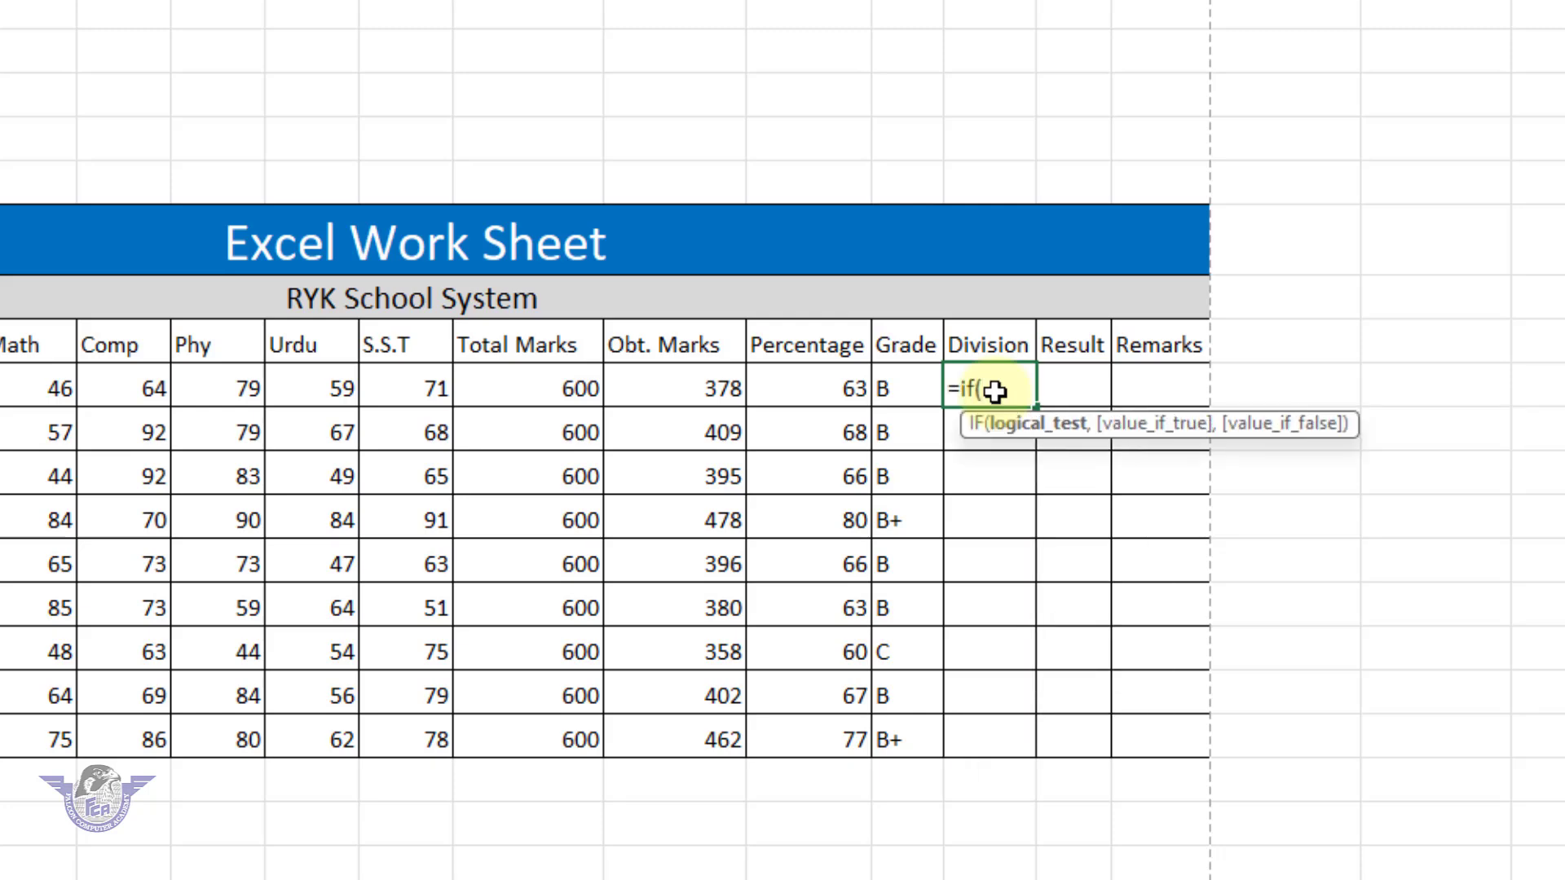
{"action": "left_click", "coordinate": [829, 392]}
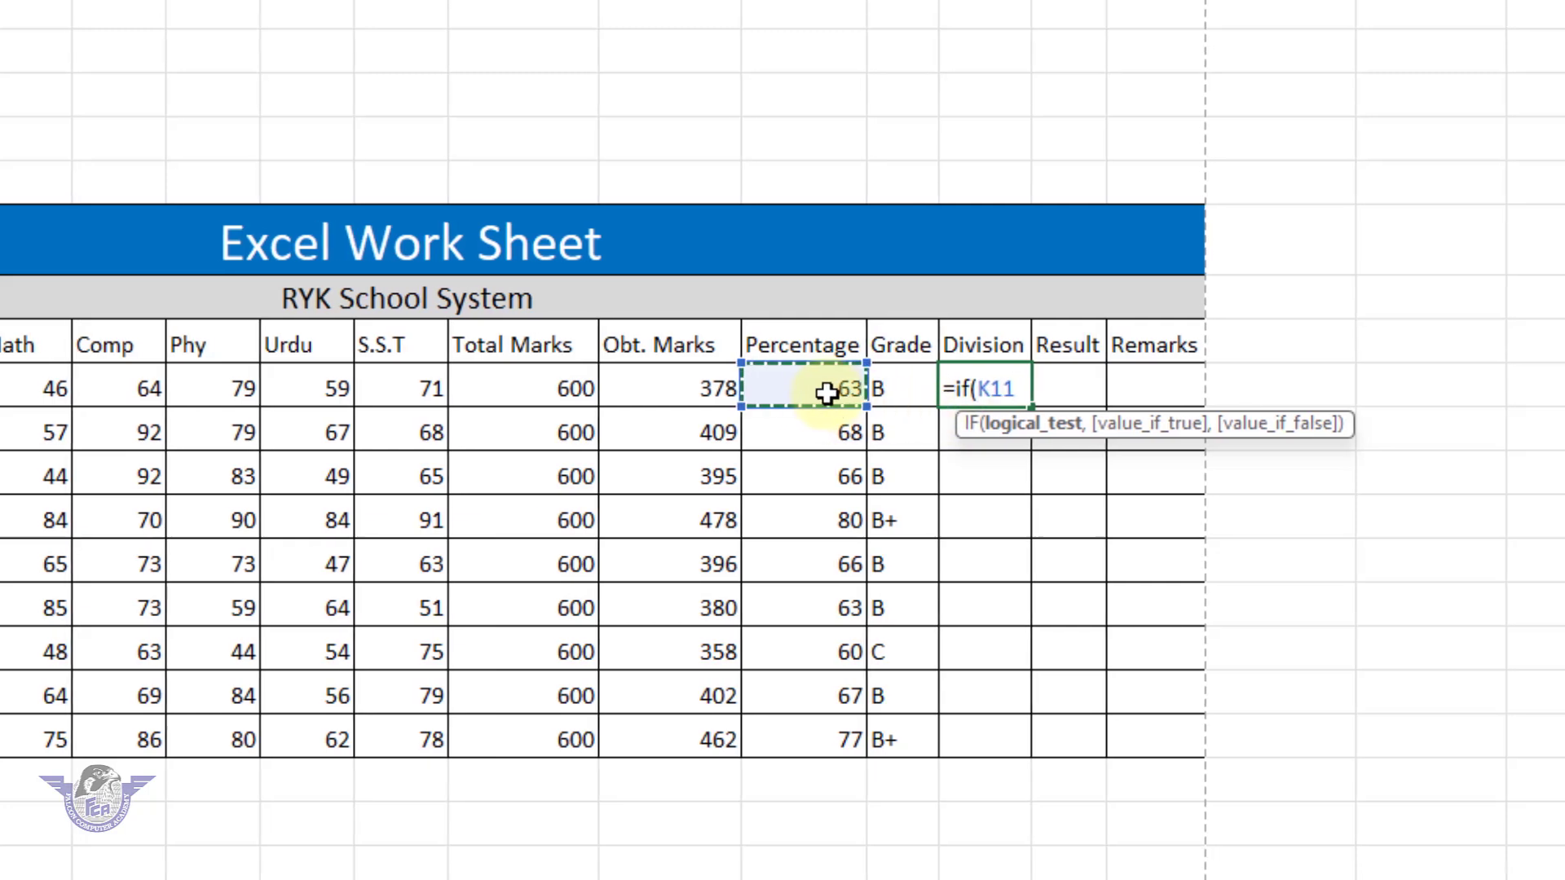
{"action": "type", "text": ">="}
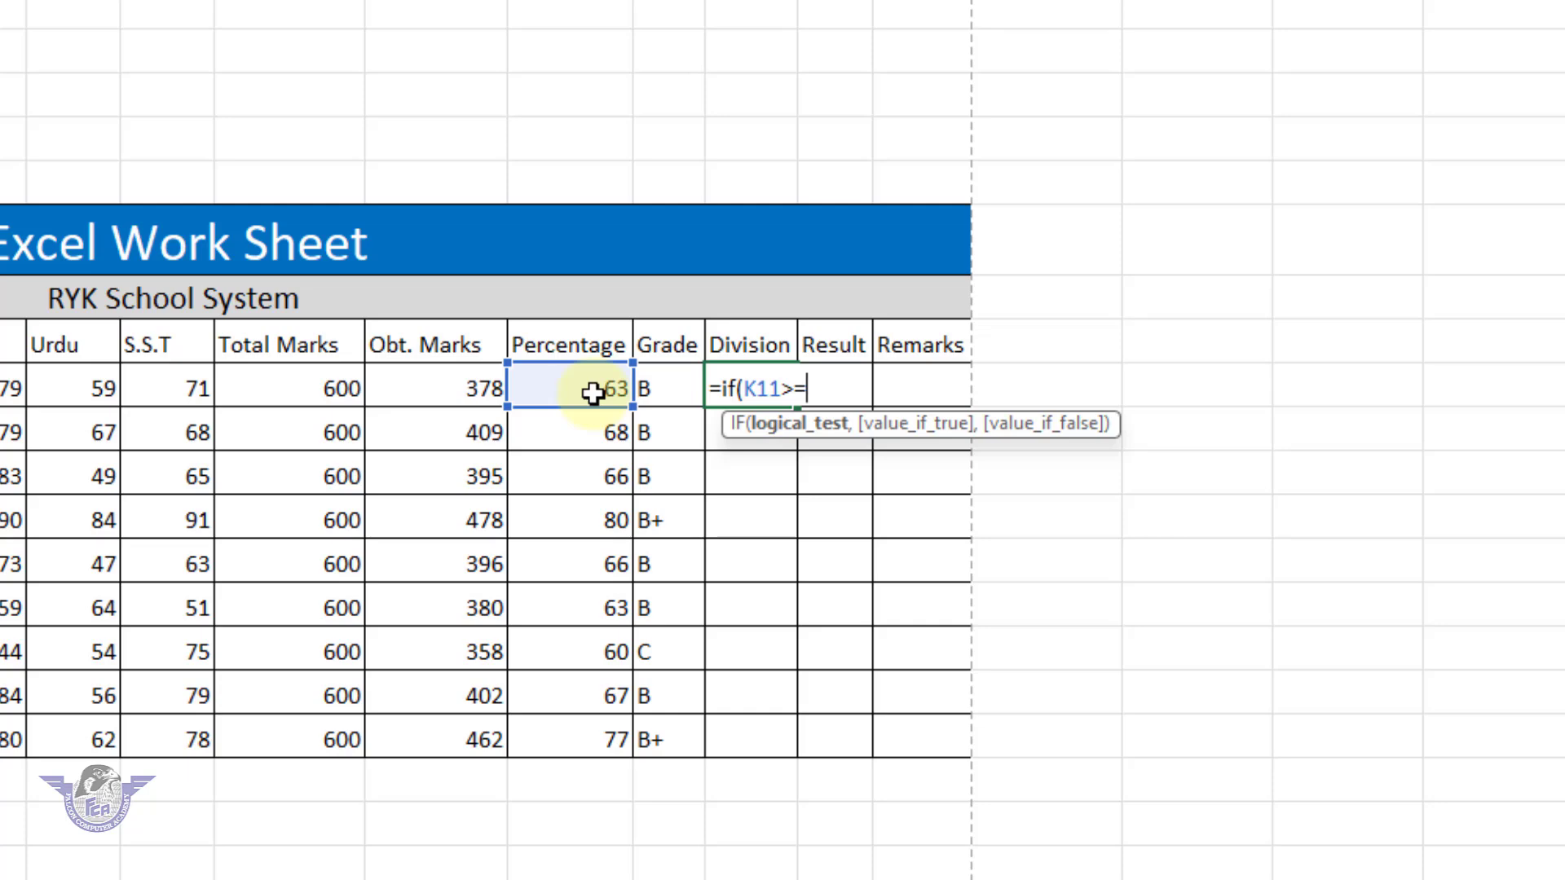
{"action": "type", "text": "80,\""}
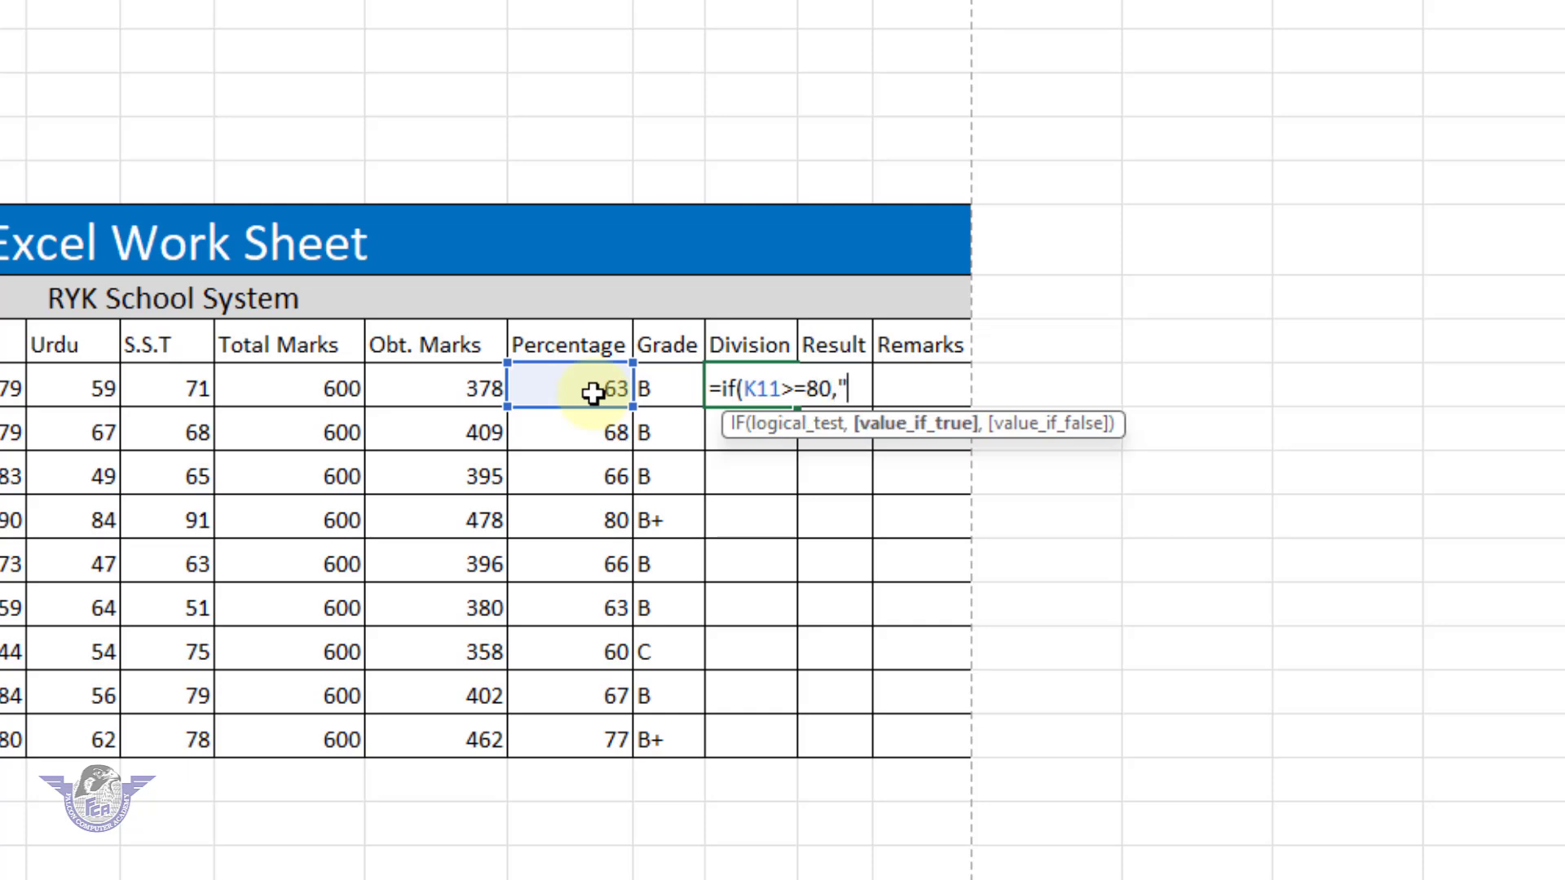
{"action": "type", "text": "1st\","}
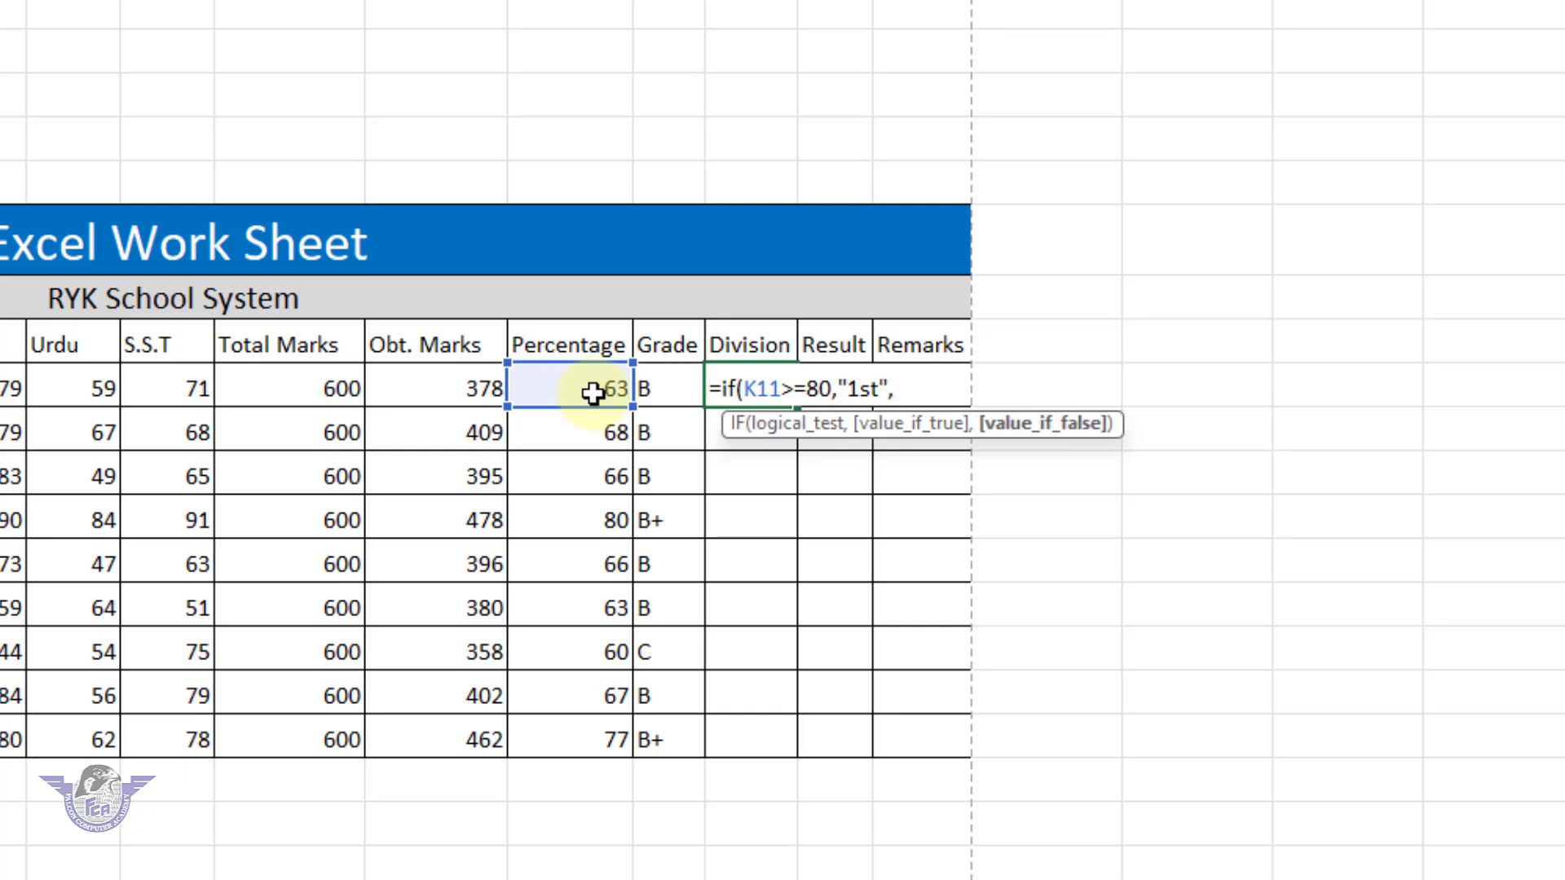
- Nest a second IF in the Division formula that returns "2nd" when K11>=60
{"action": "type", "text": "if("}
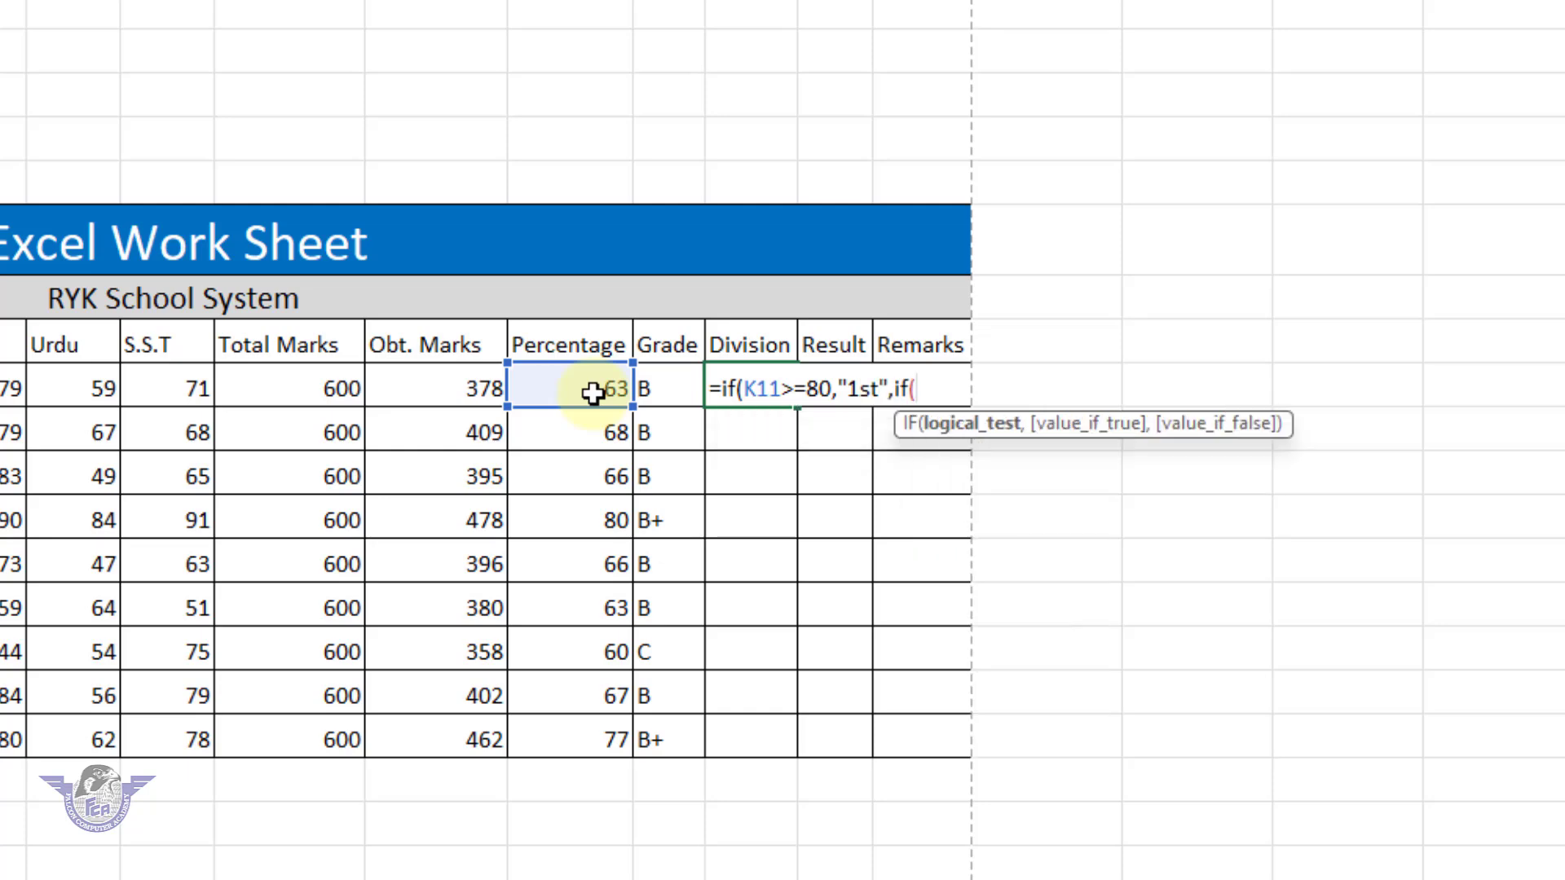
{"action": "left_click", "coordinate": [592, 393]}
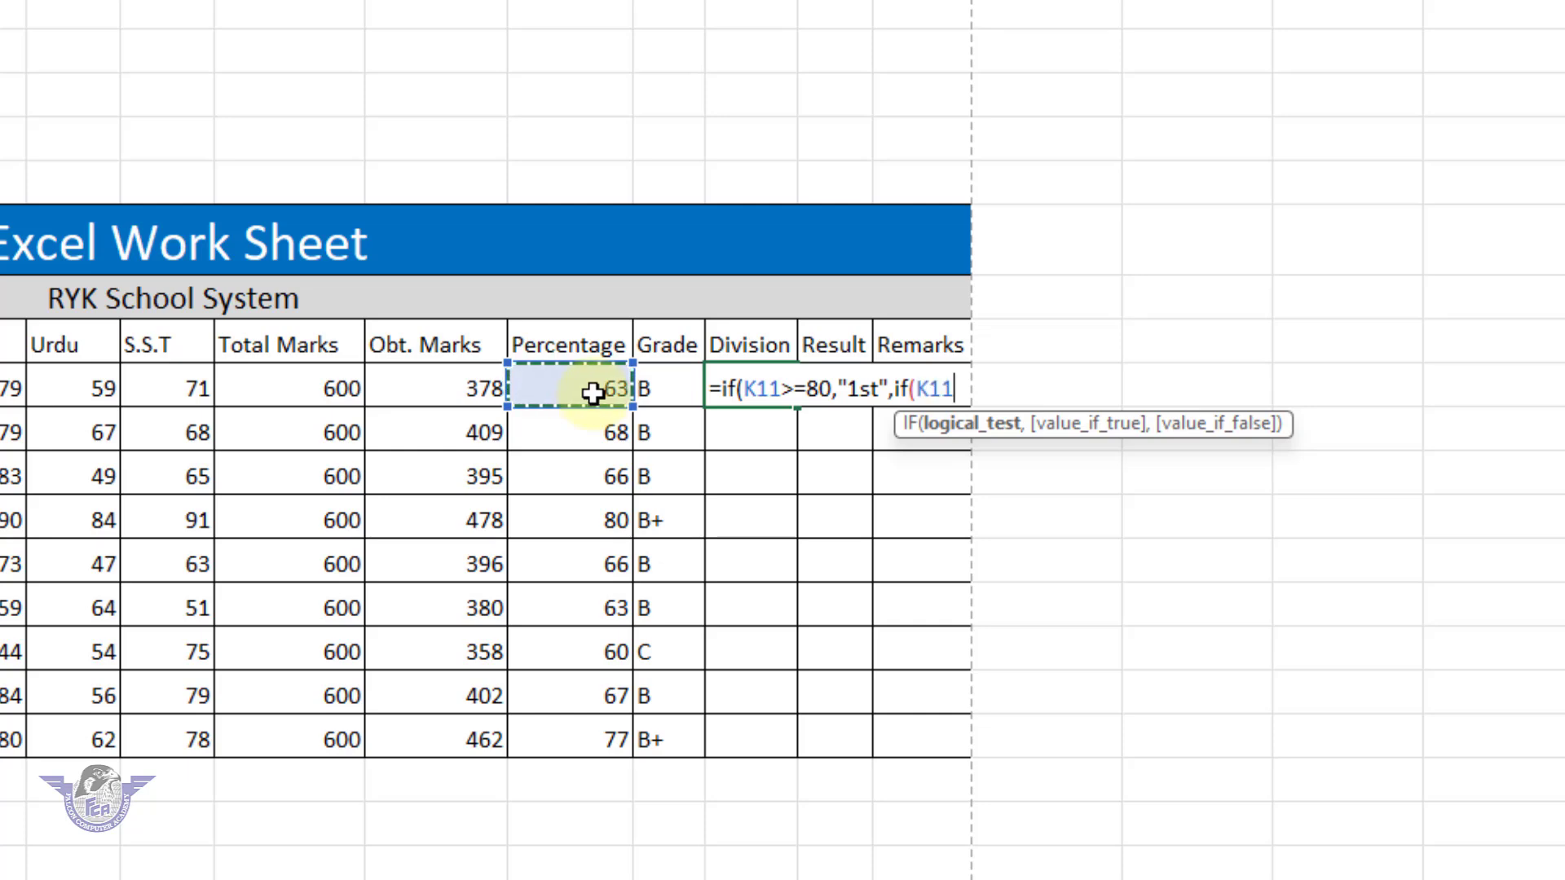
{"action": "type", "text": ">="}
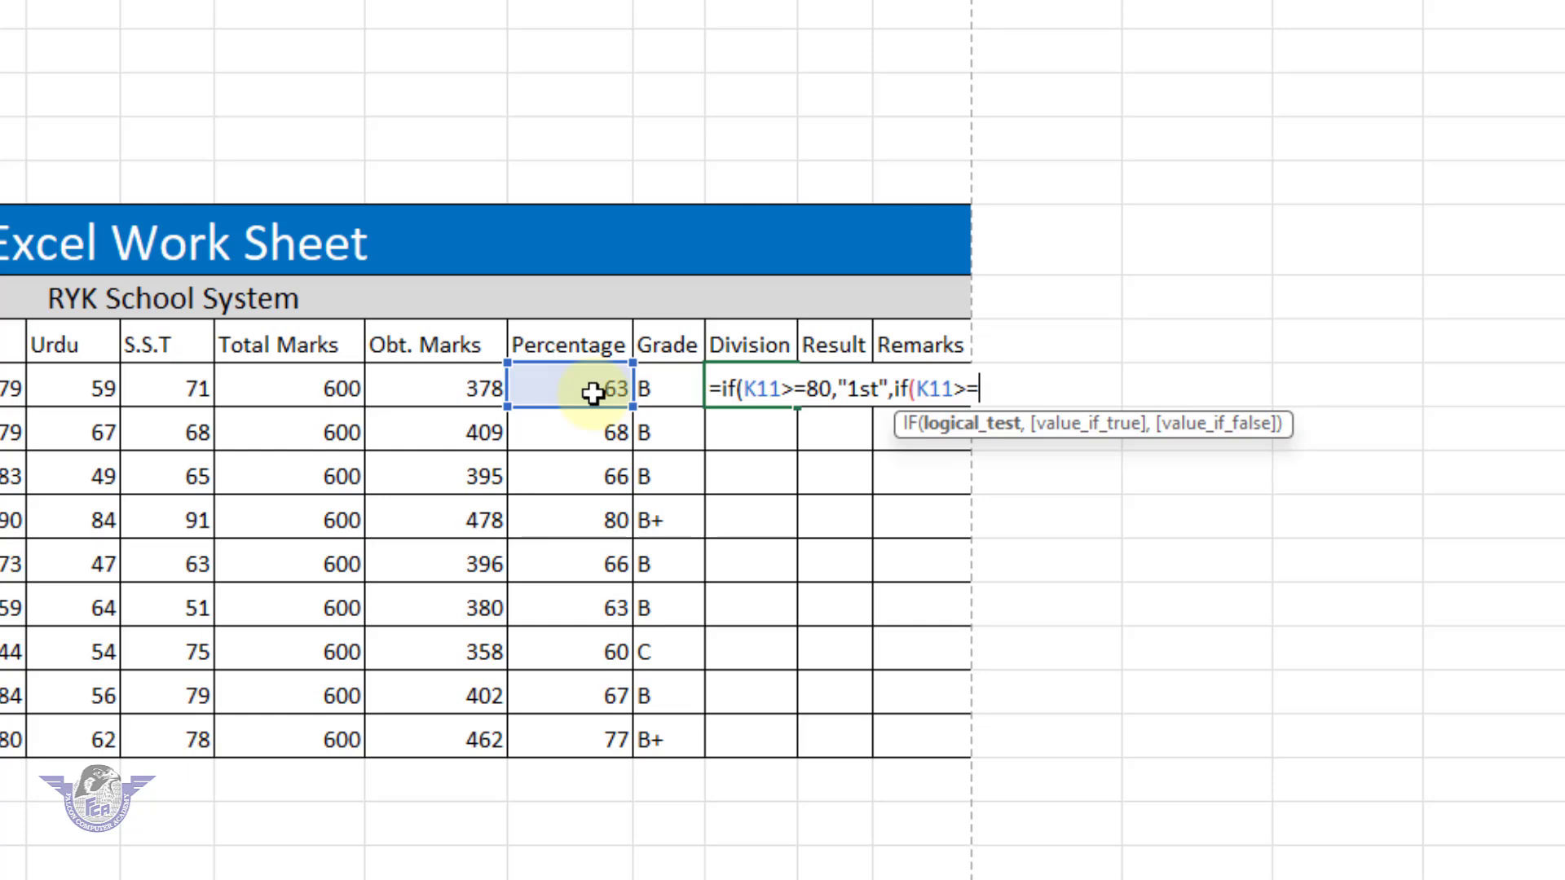
{"action": "type", "text": "50,\""}
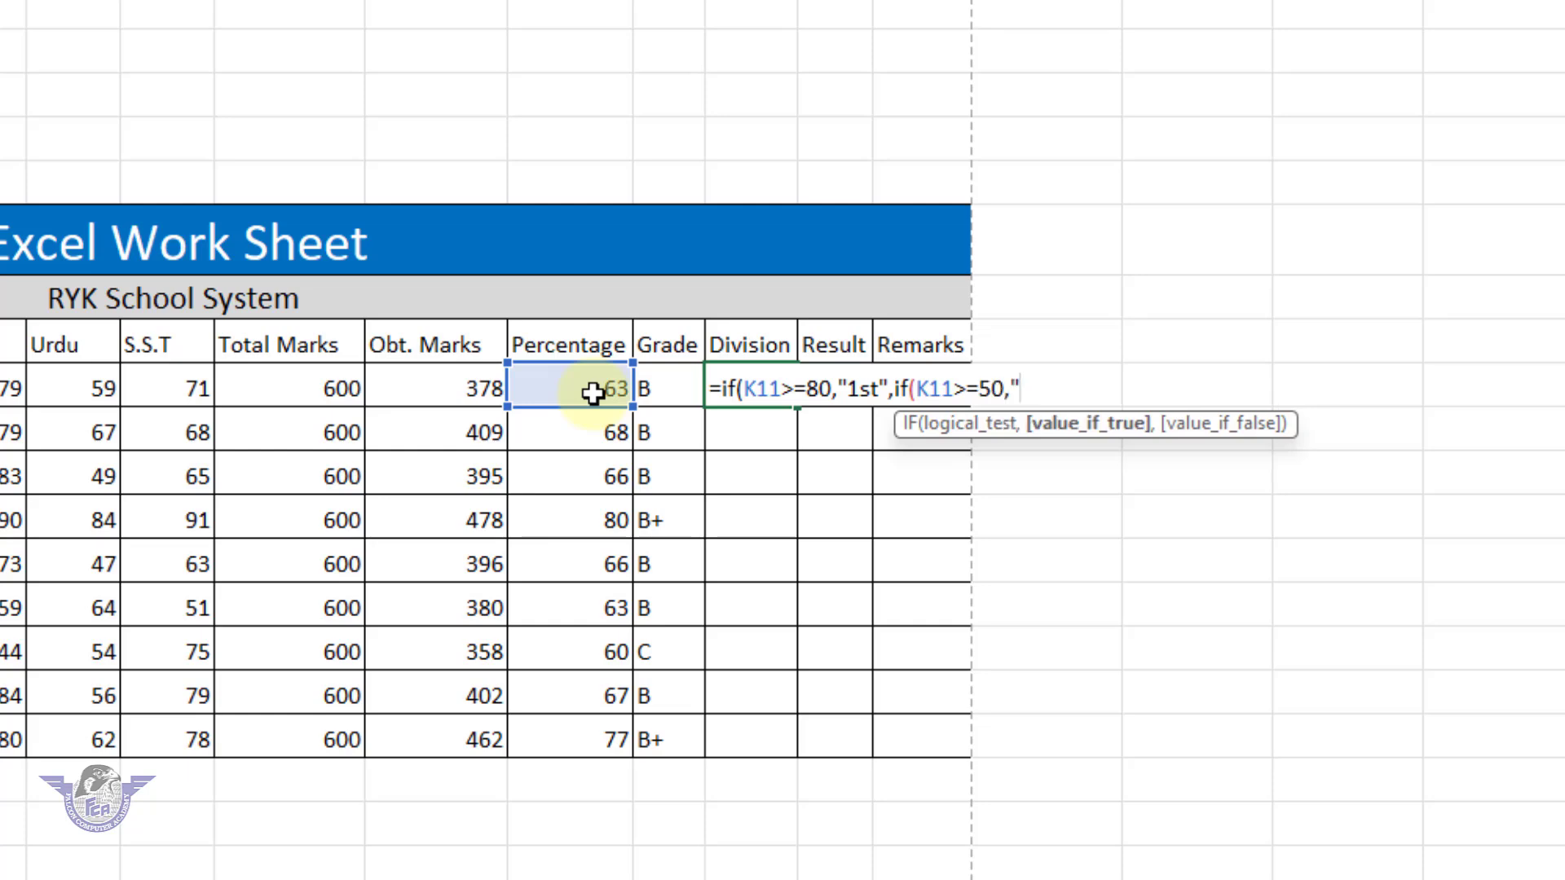
{"action": "key", "text": "BackSpace"}
{"action": "key", "text": "BackSpace"}
{"action": "key", "text": "BackSpace"}
{"action": "key", "text": "BackSpace"}
{"action": "type", "text": "60"}
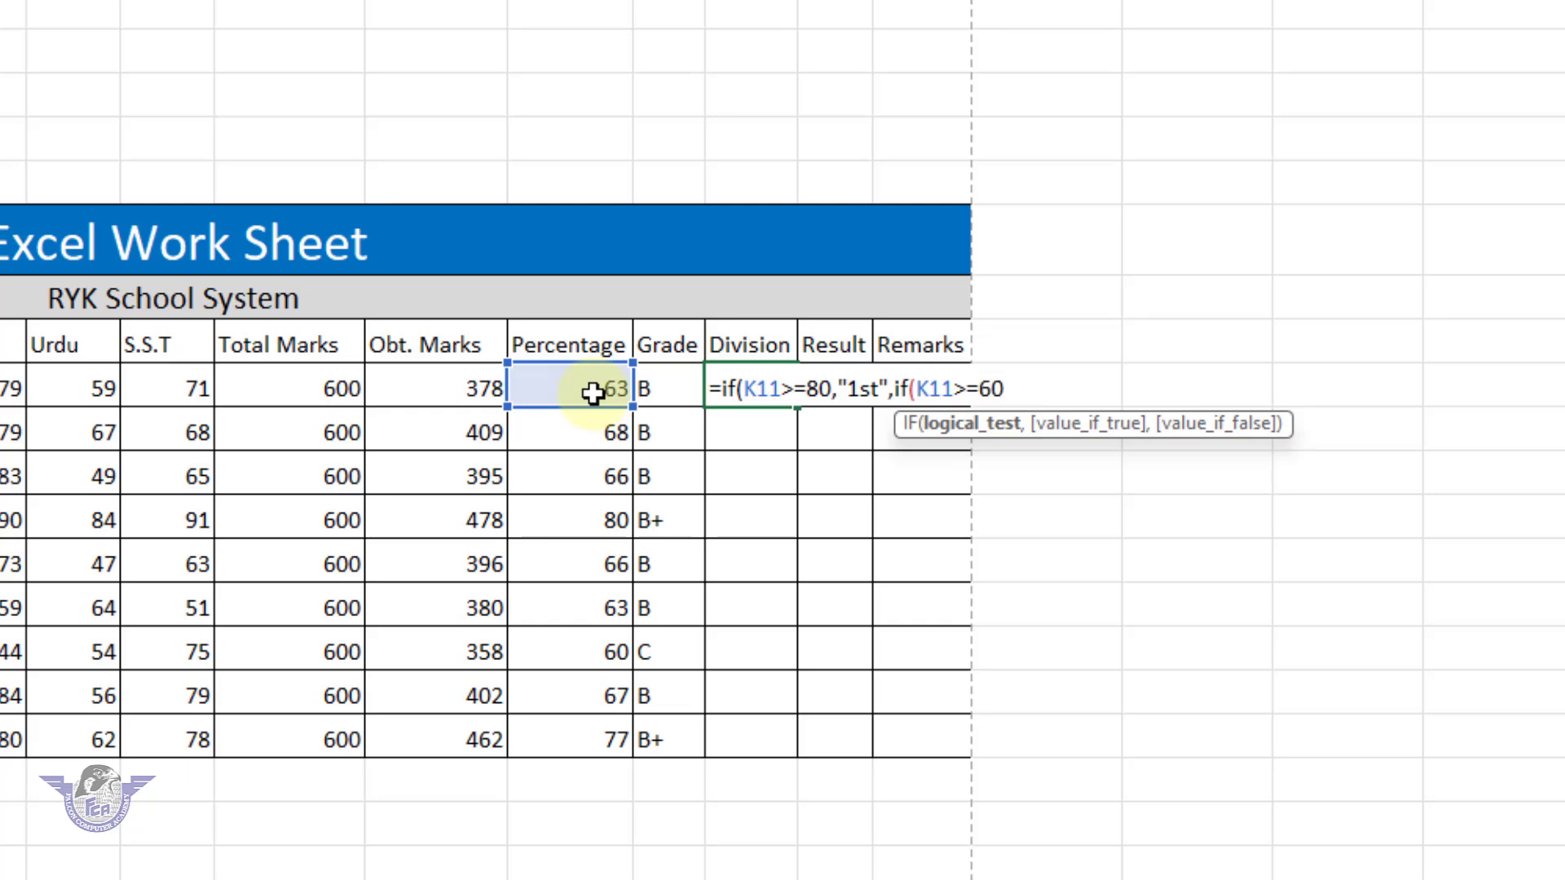
{"action": "type", "text": ",\""}
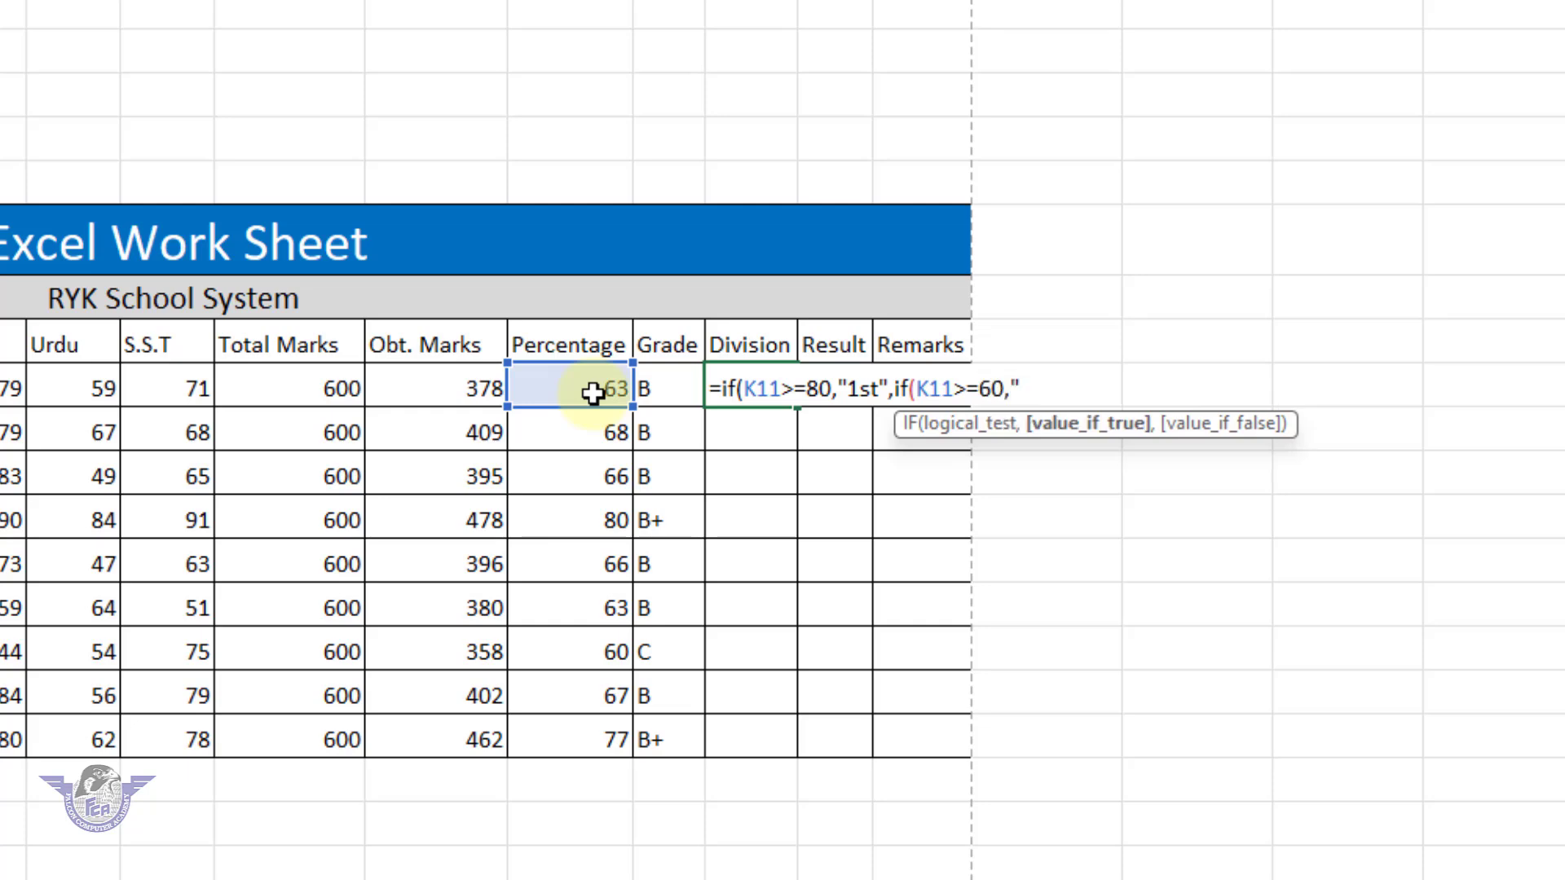
{"action": "type", "text": "2nd\",if("}
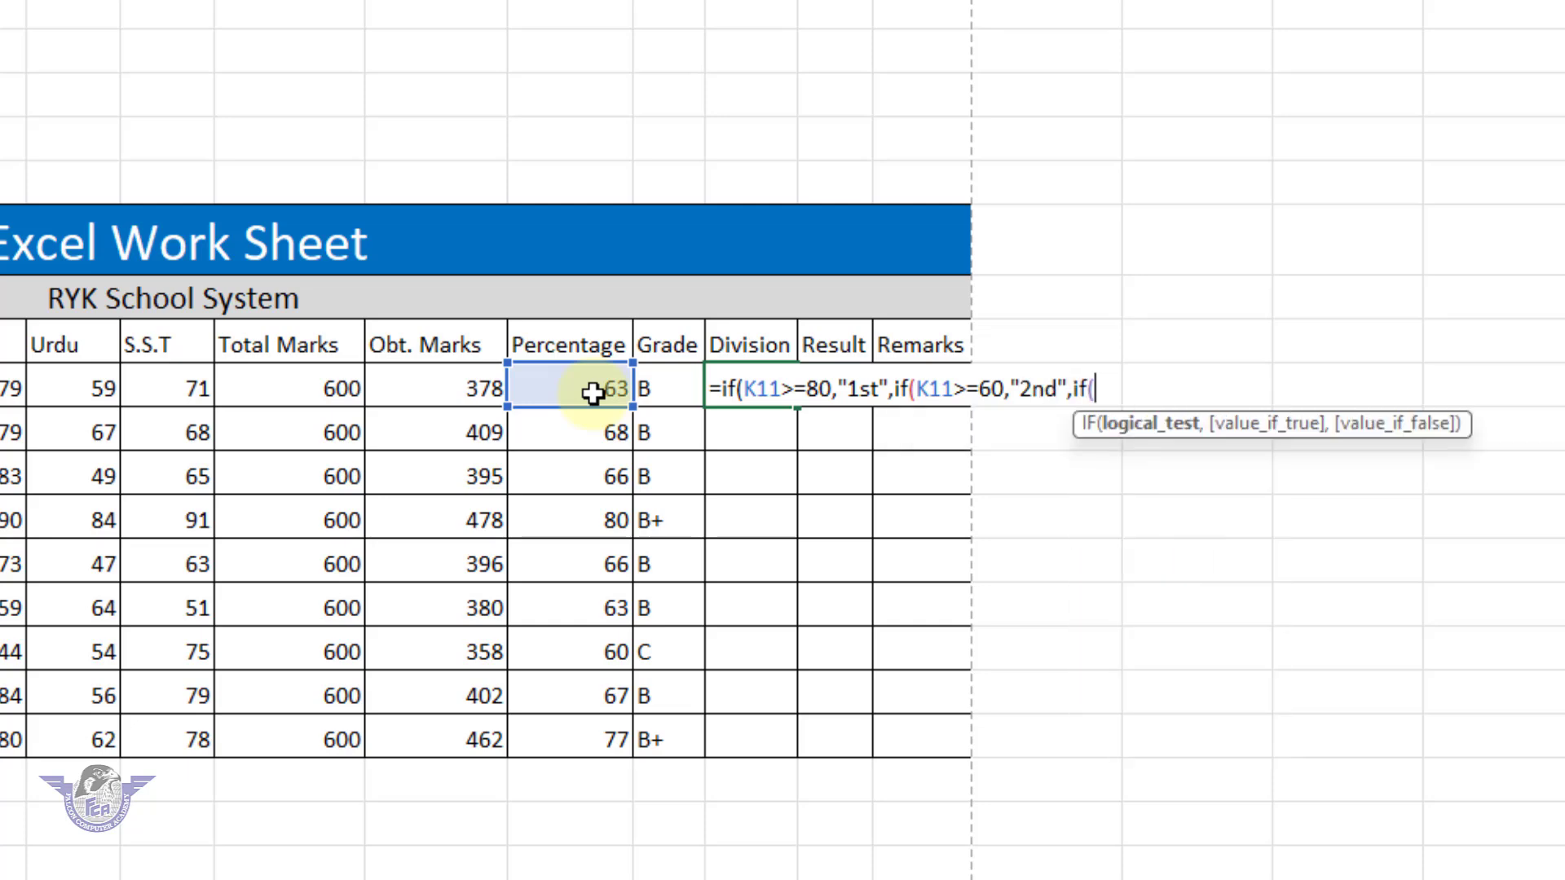
- Finish the Division formula with a third IF that returns "3rd" when K11>=40, and fill it down from M11 to M19
{"action": "left_click", "coordinate": [599, 390]}
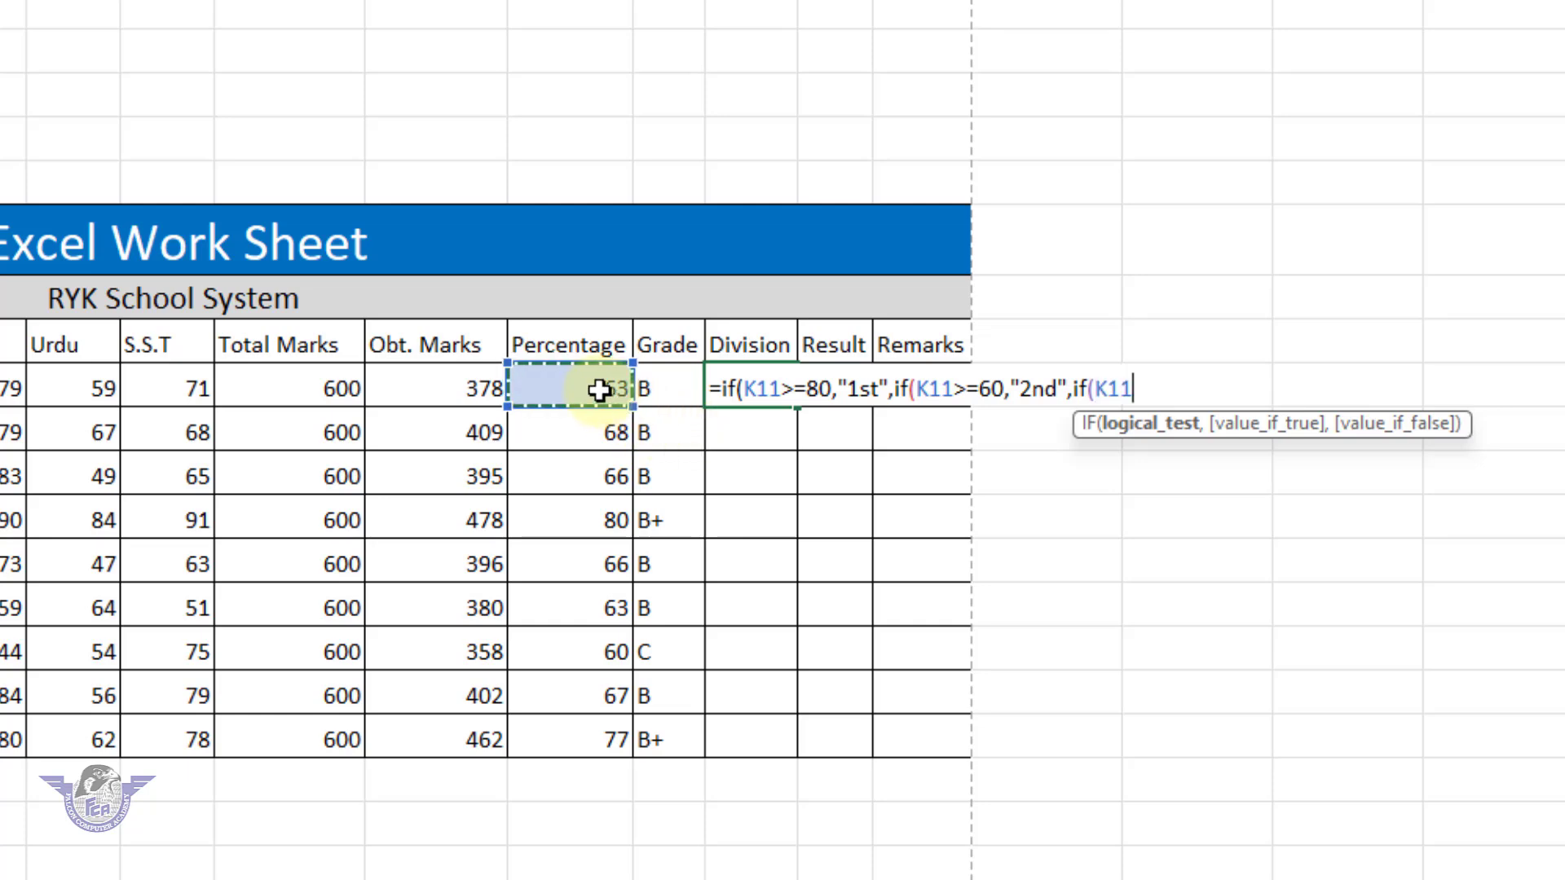
{"action": "type", "text": ">="}
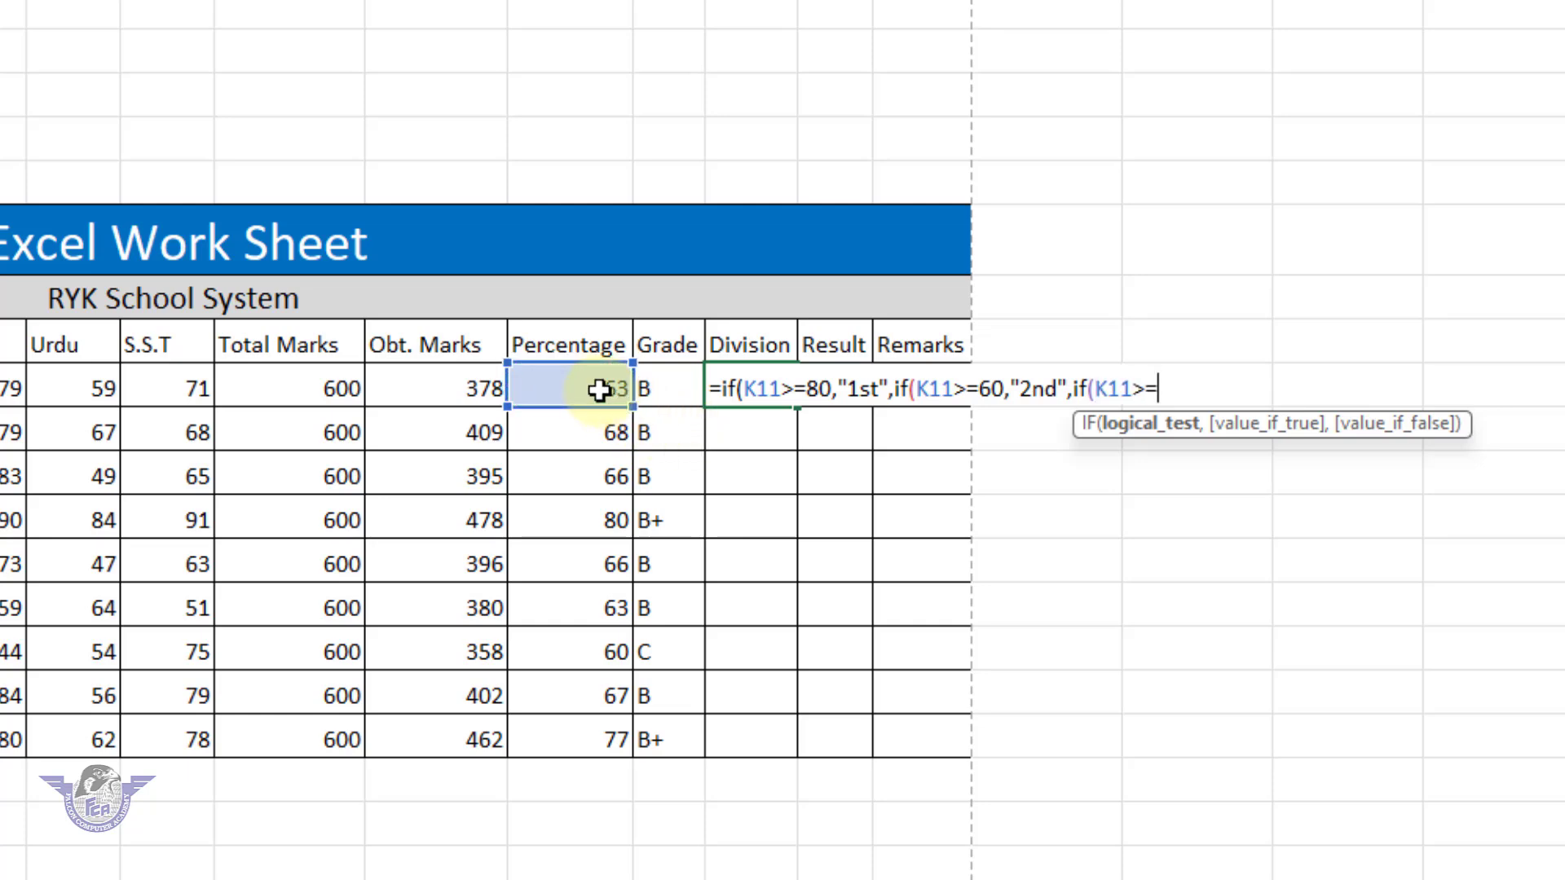
{"action": "type", "text": "40,"}
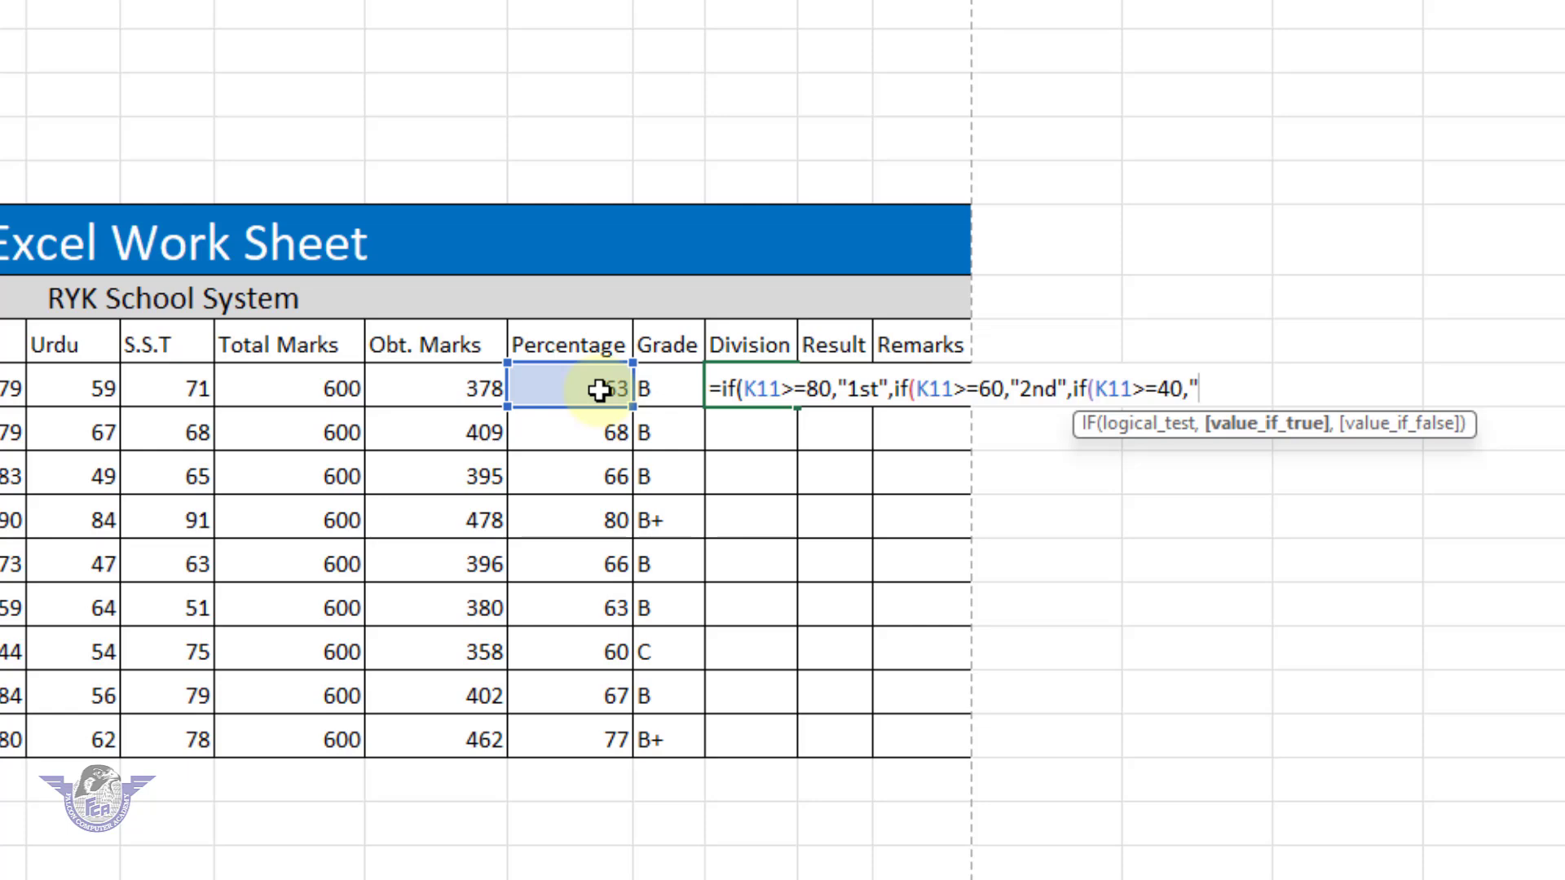
{"action": "type", "text": "3rd\")))"}
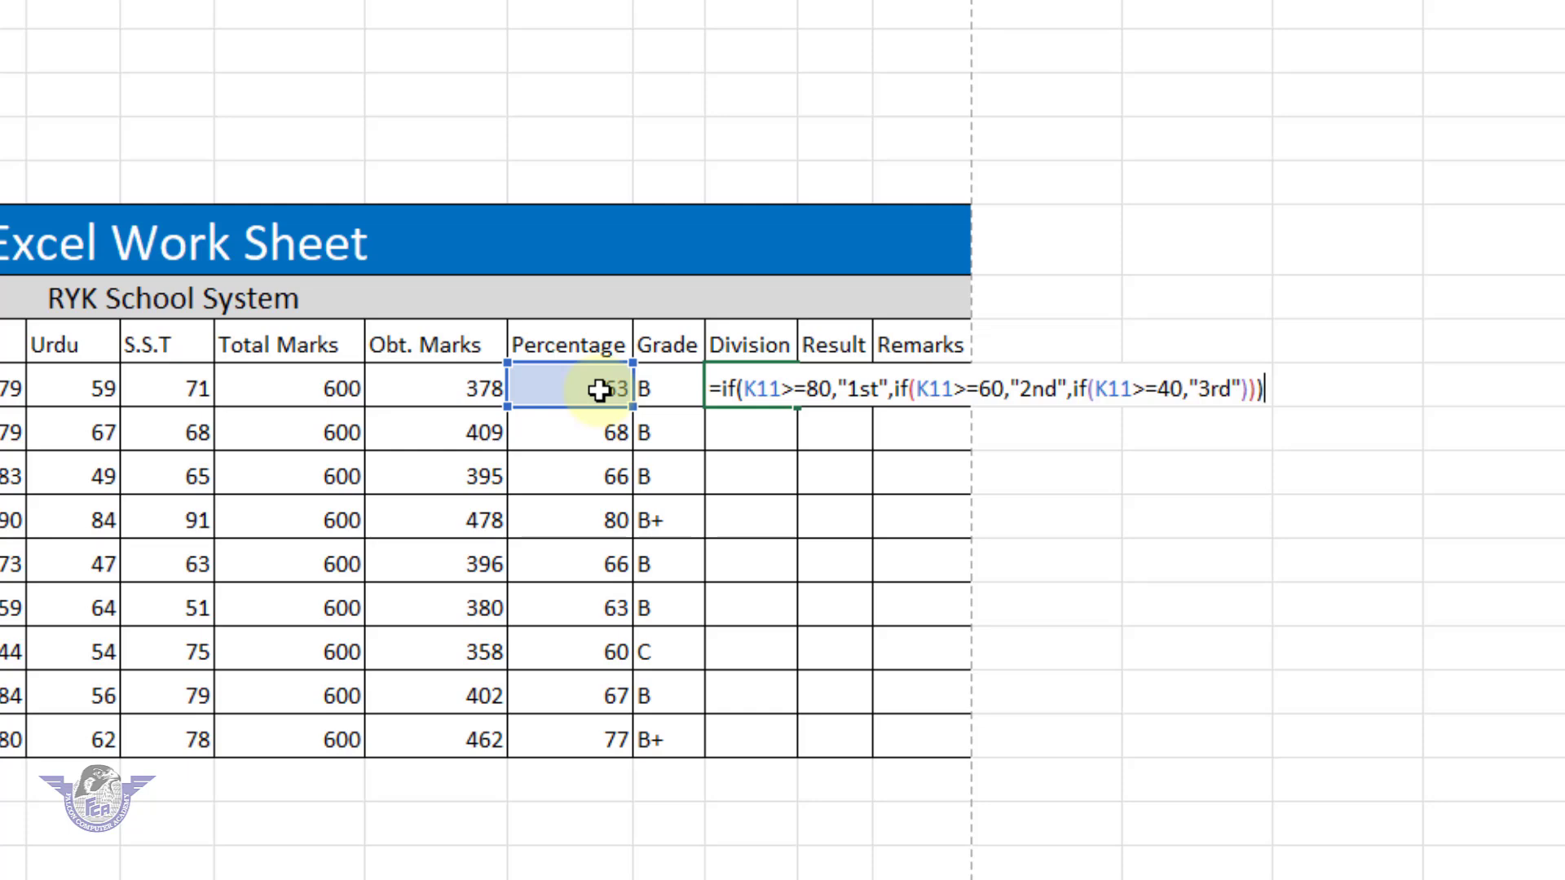
{"action": "key", "text": "Return"}
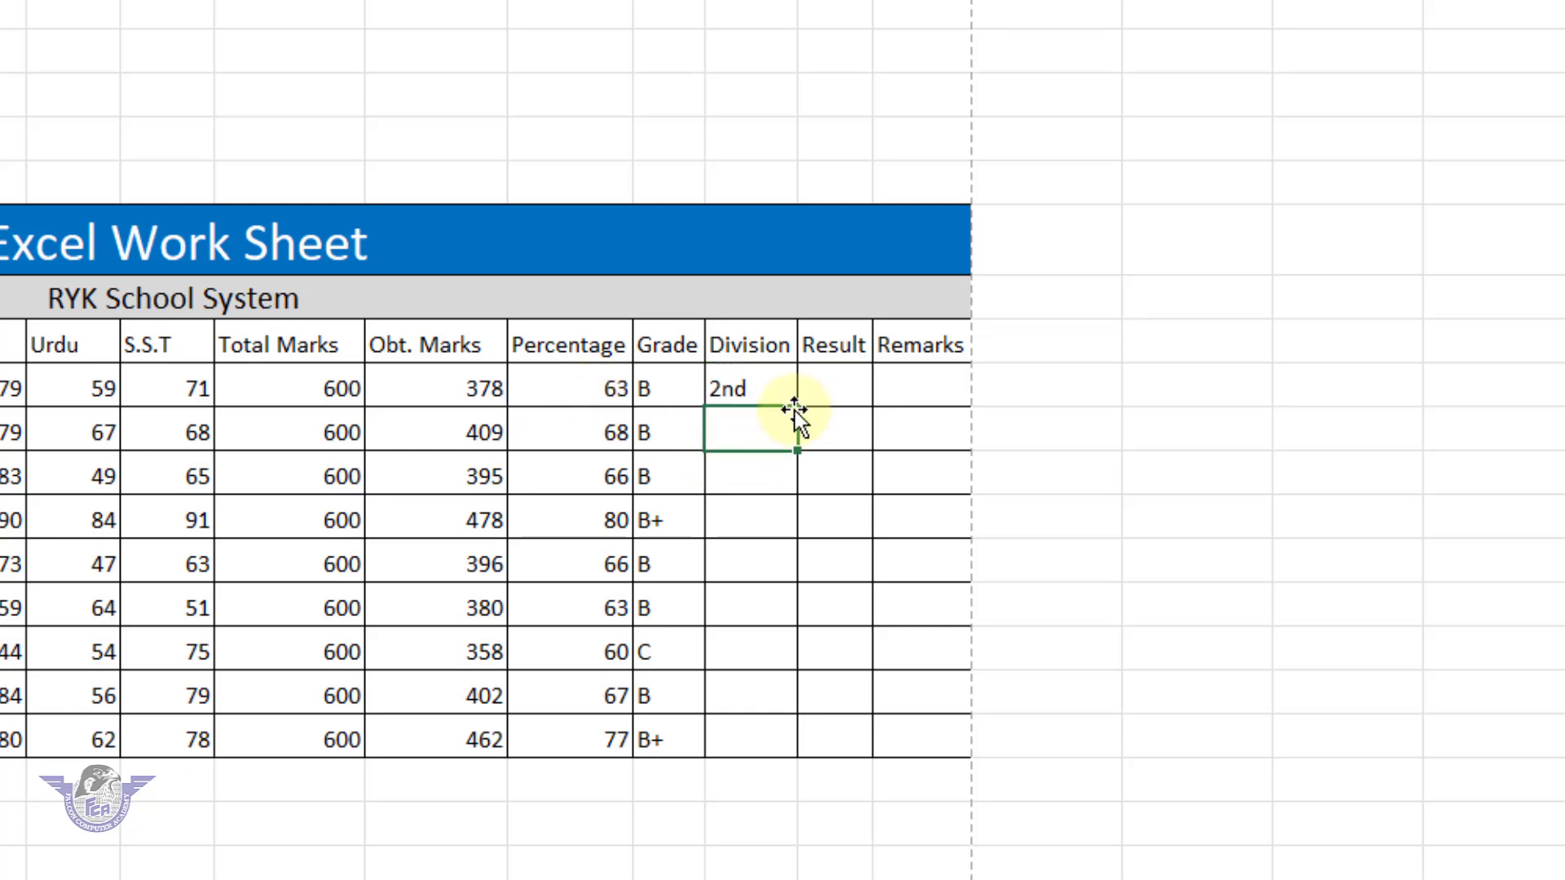
{"action": "left_click", "coordinate": [751, 388]}
{"action": "left_click_drag", "start_coordinate": [798, 406], "coordinate": [808, 755]}
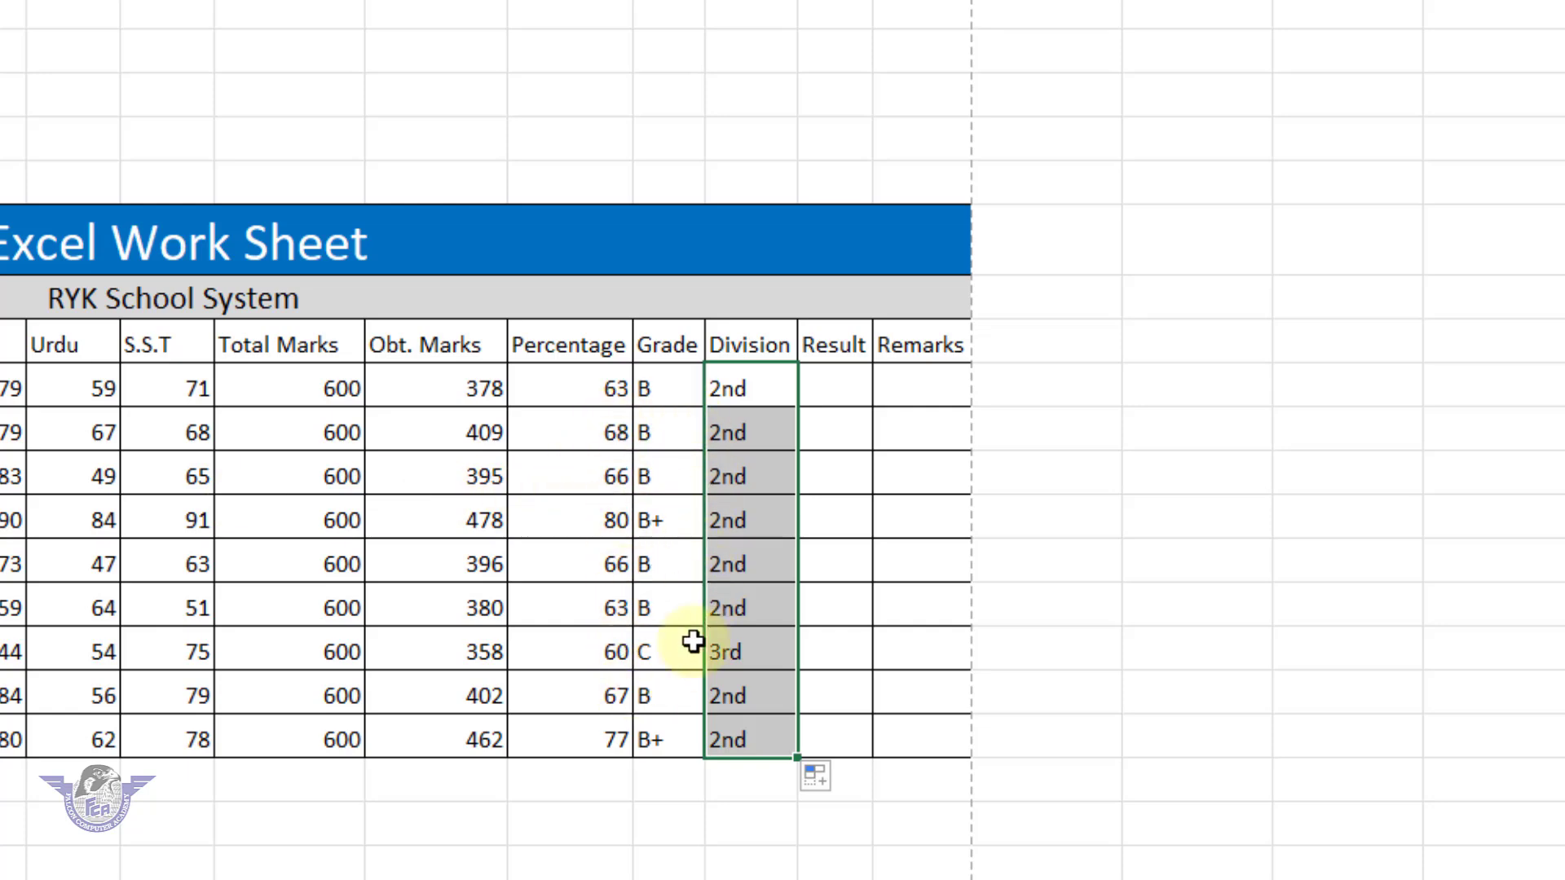
- Enter a Result formula in N11 that returns "Pass" when J11>=250 and otherwise "Fail", and fill it down to N19
{"action": "left_click", "coordinate": [828, 389]}
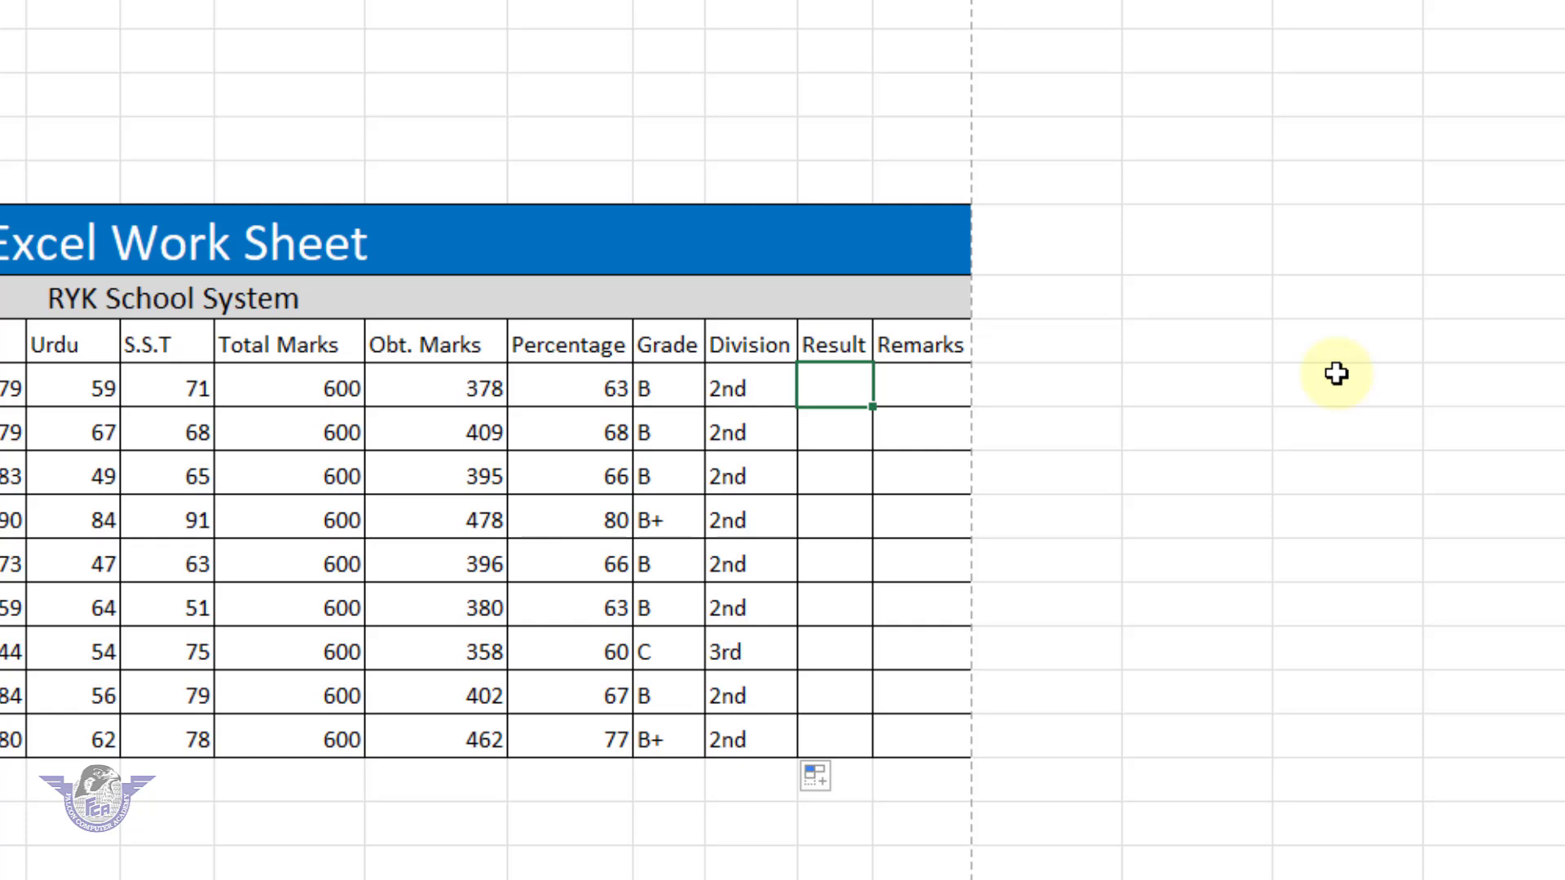
{"action": "type", "text": "=if("}
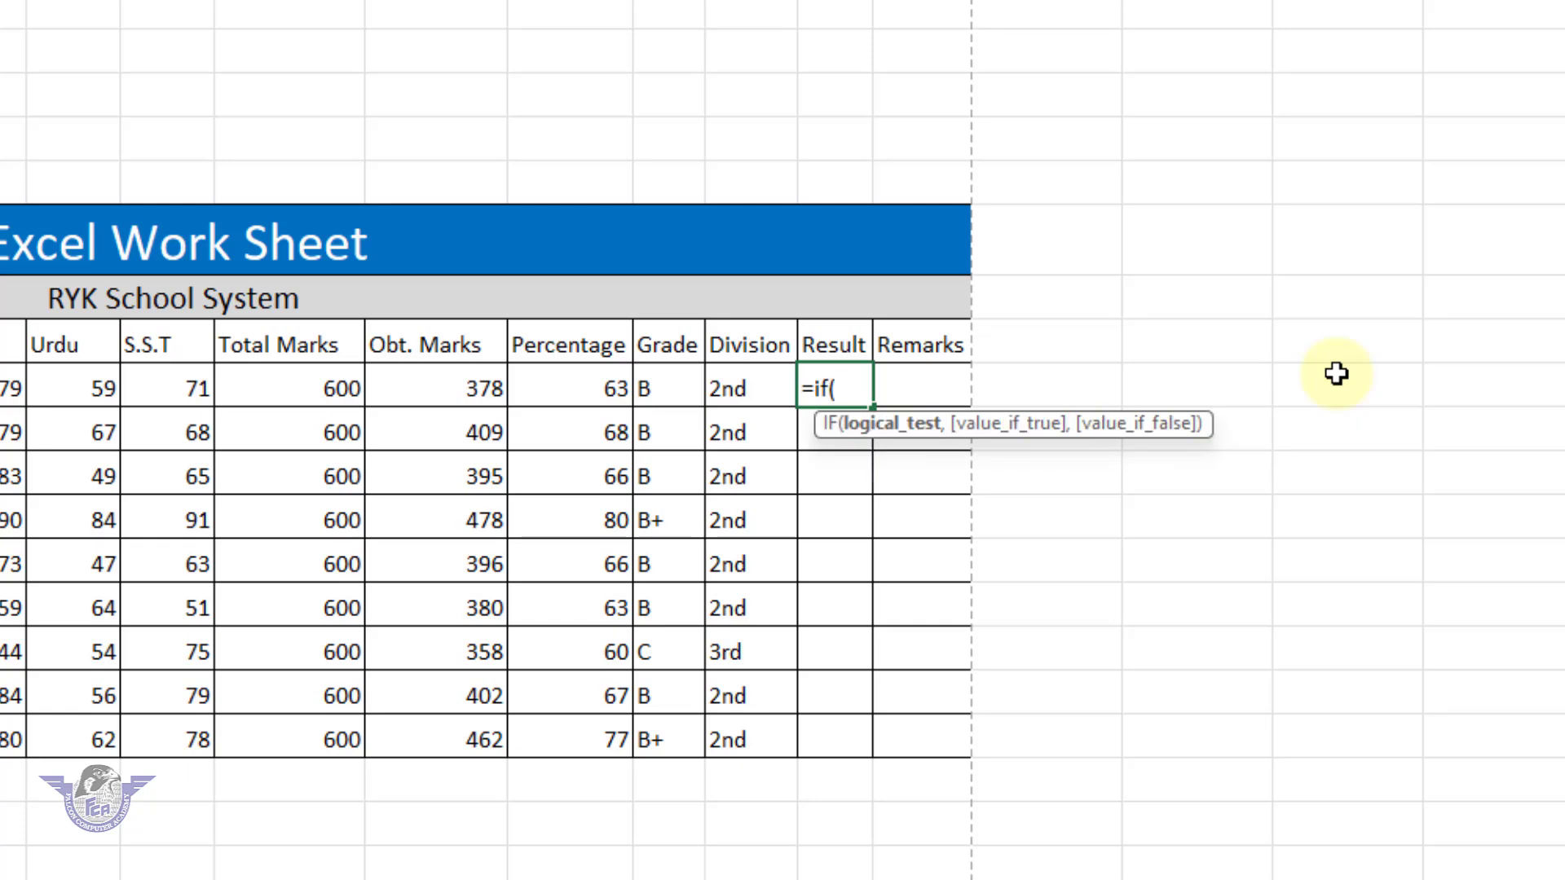
{"action": "left_click", "coordinate": [480, 391]}
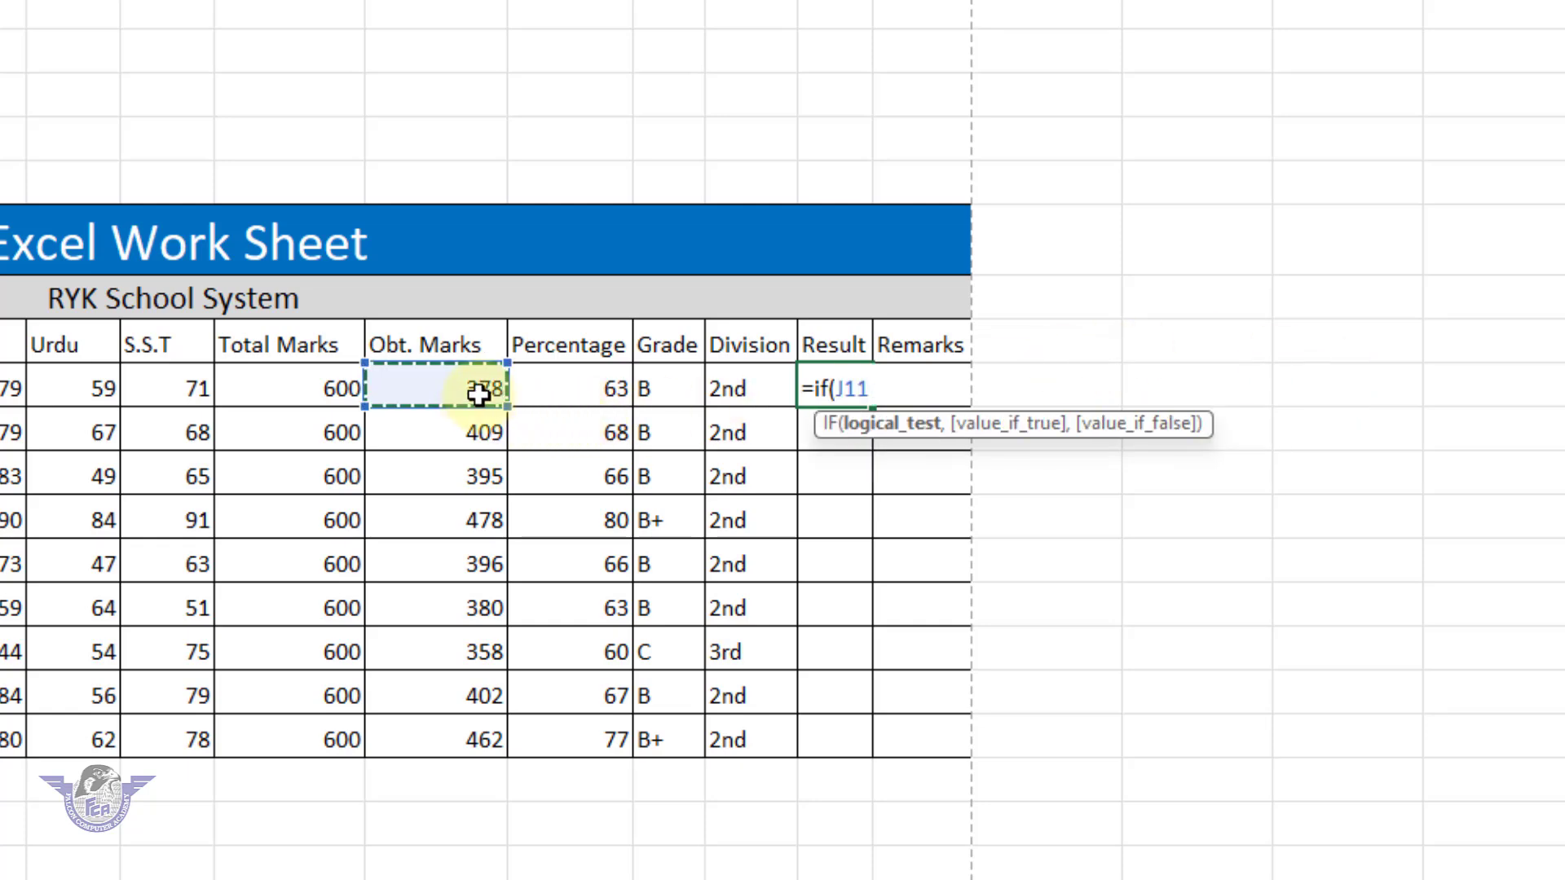
{"action": "type", "text": ">="}
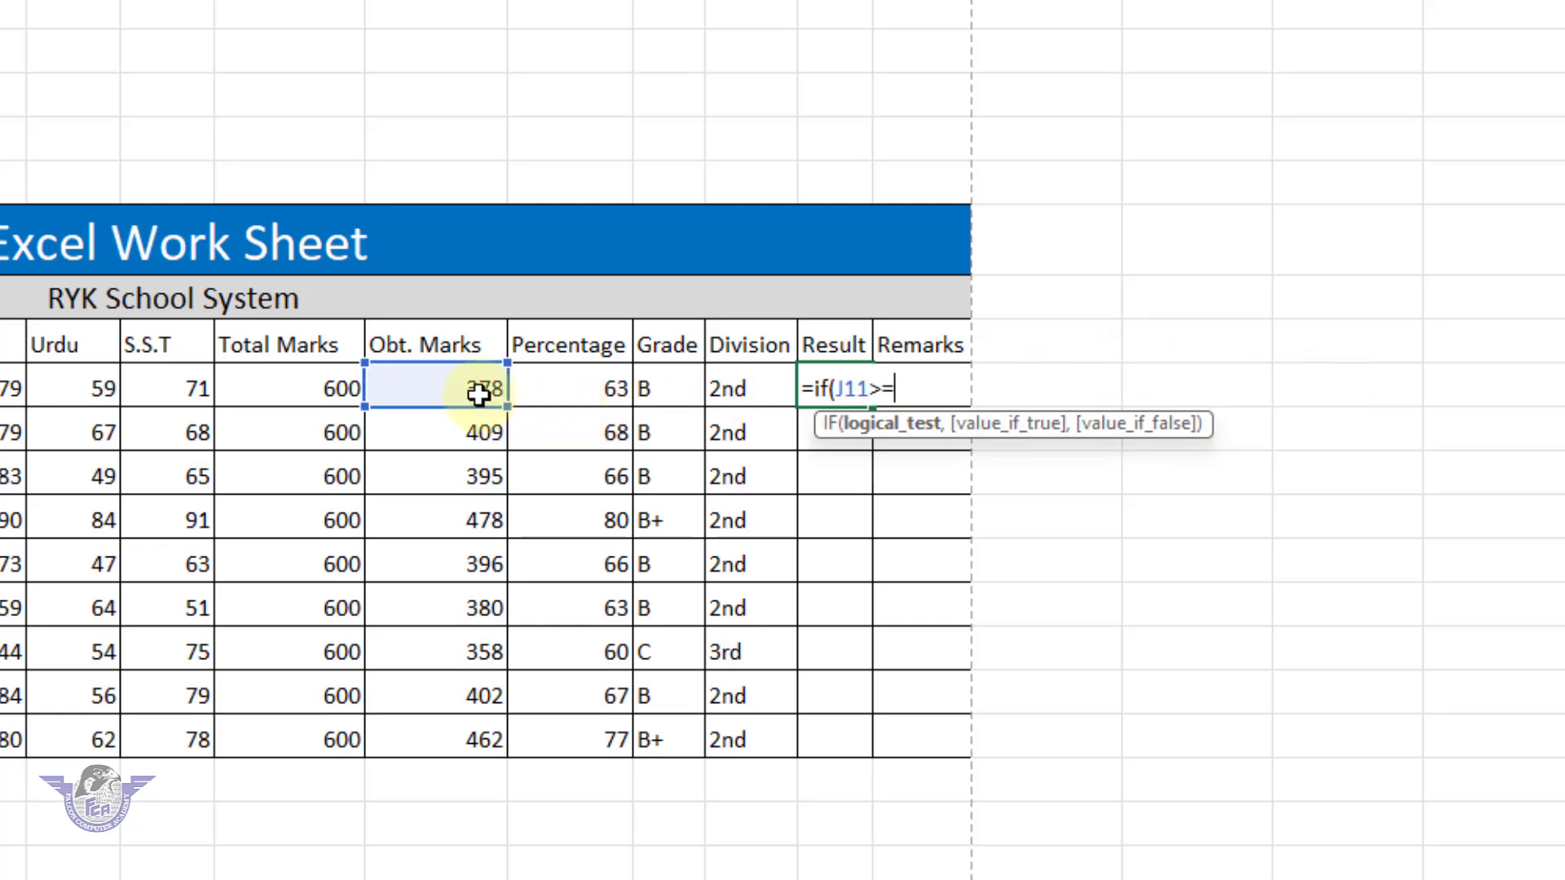
{"action": "type", "text": "250,\"Pass"}
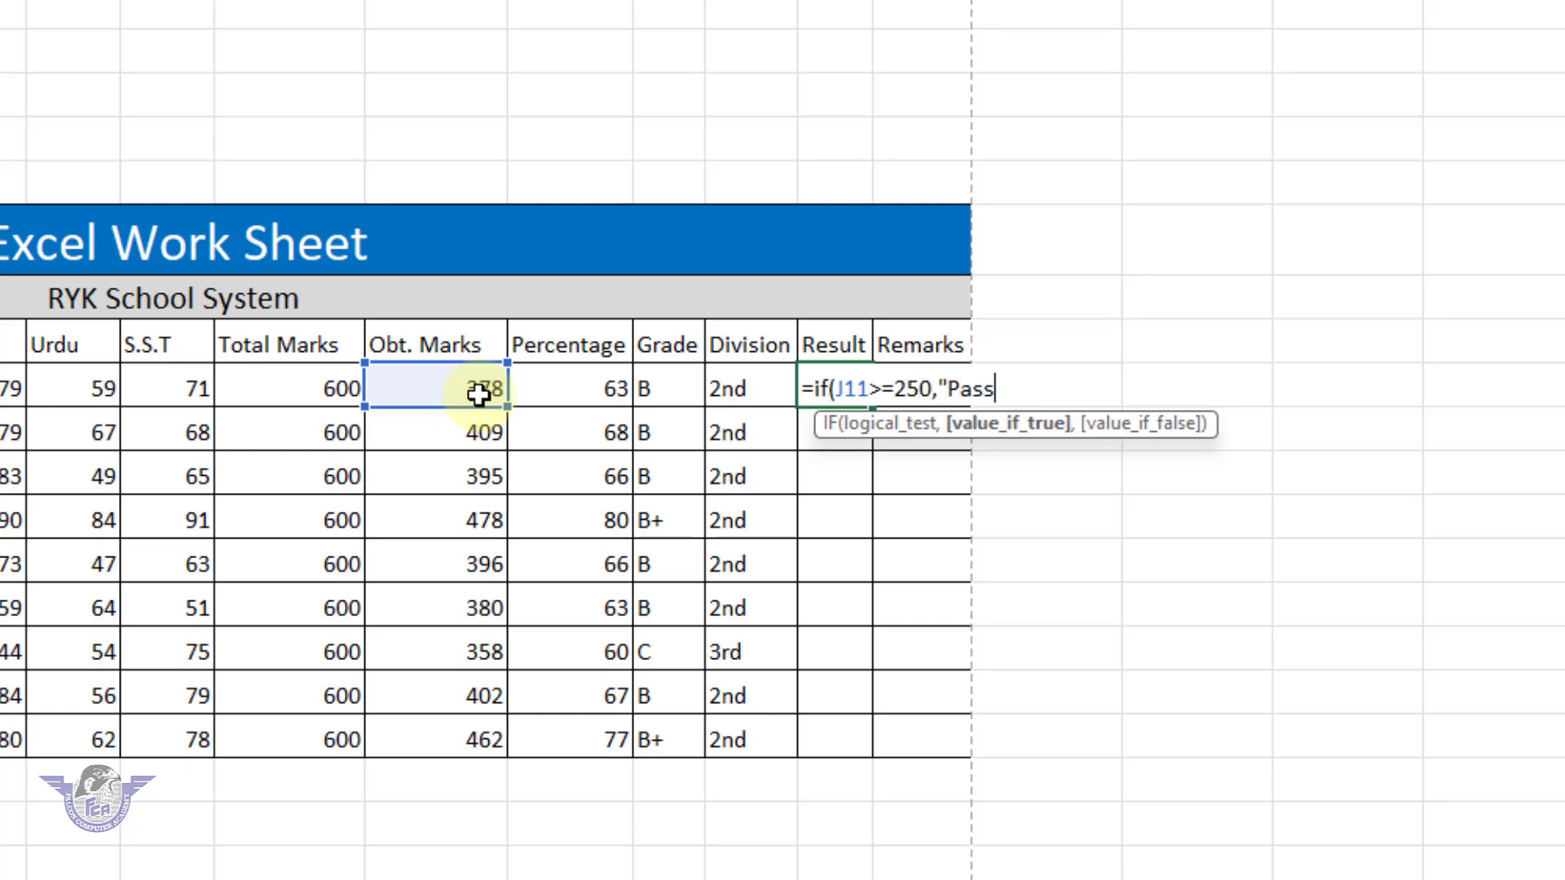
{"action": "type", "text": "\","}
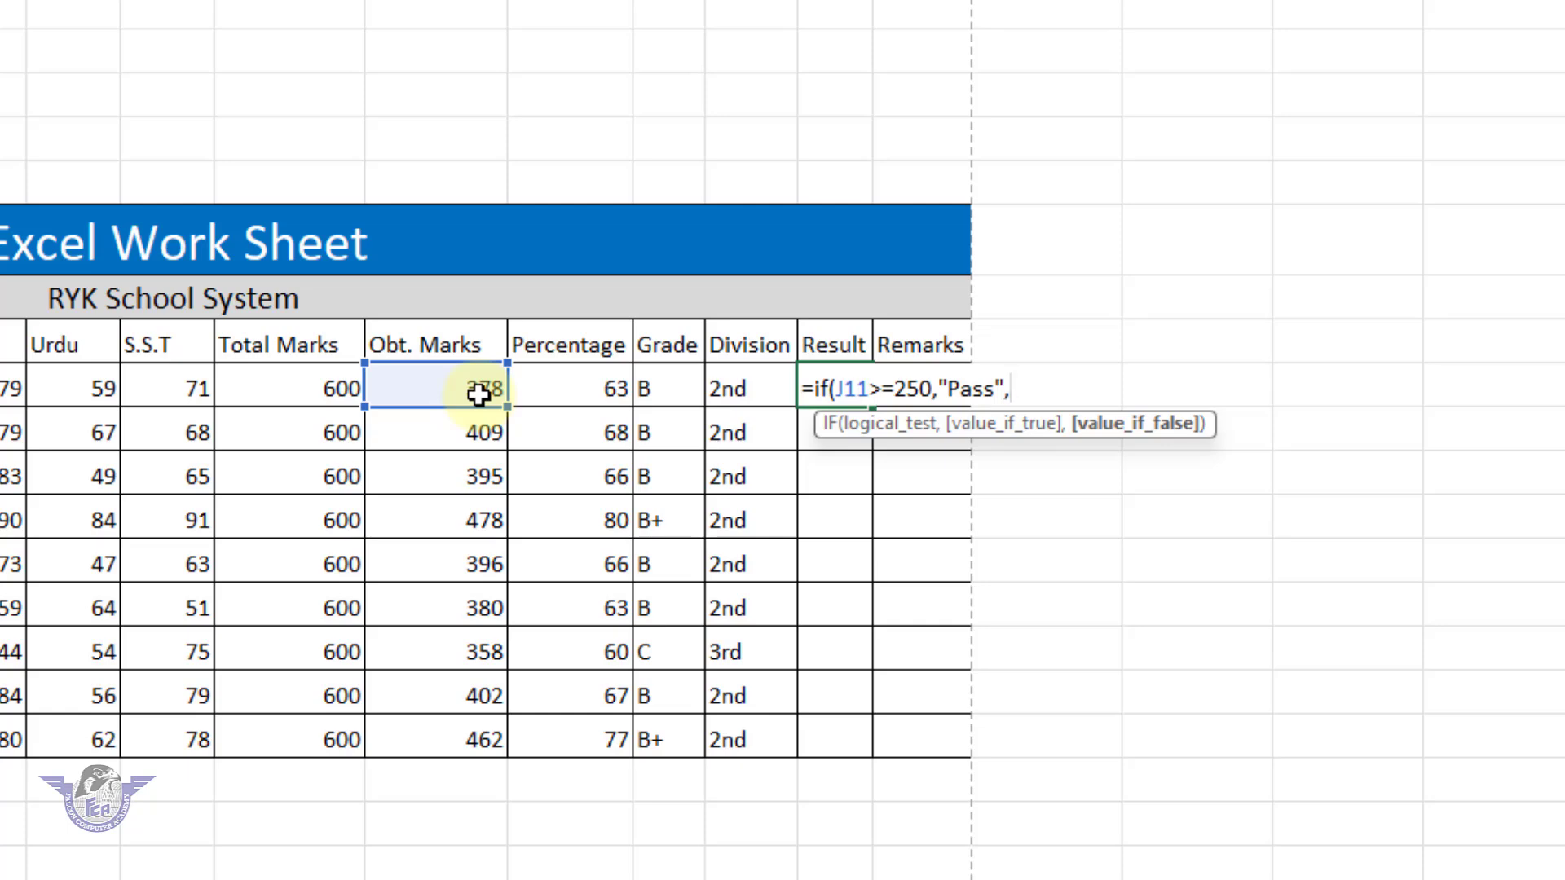
{"action": "type", "text": "\"Fail\")"}
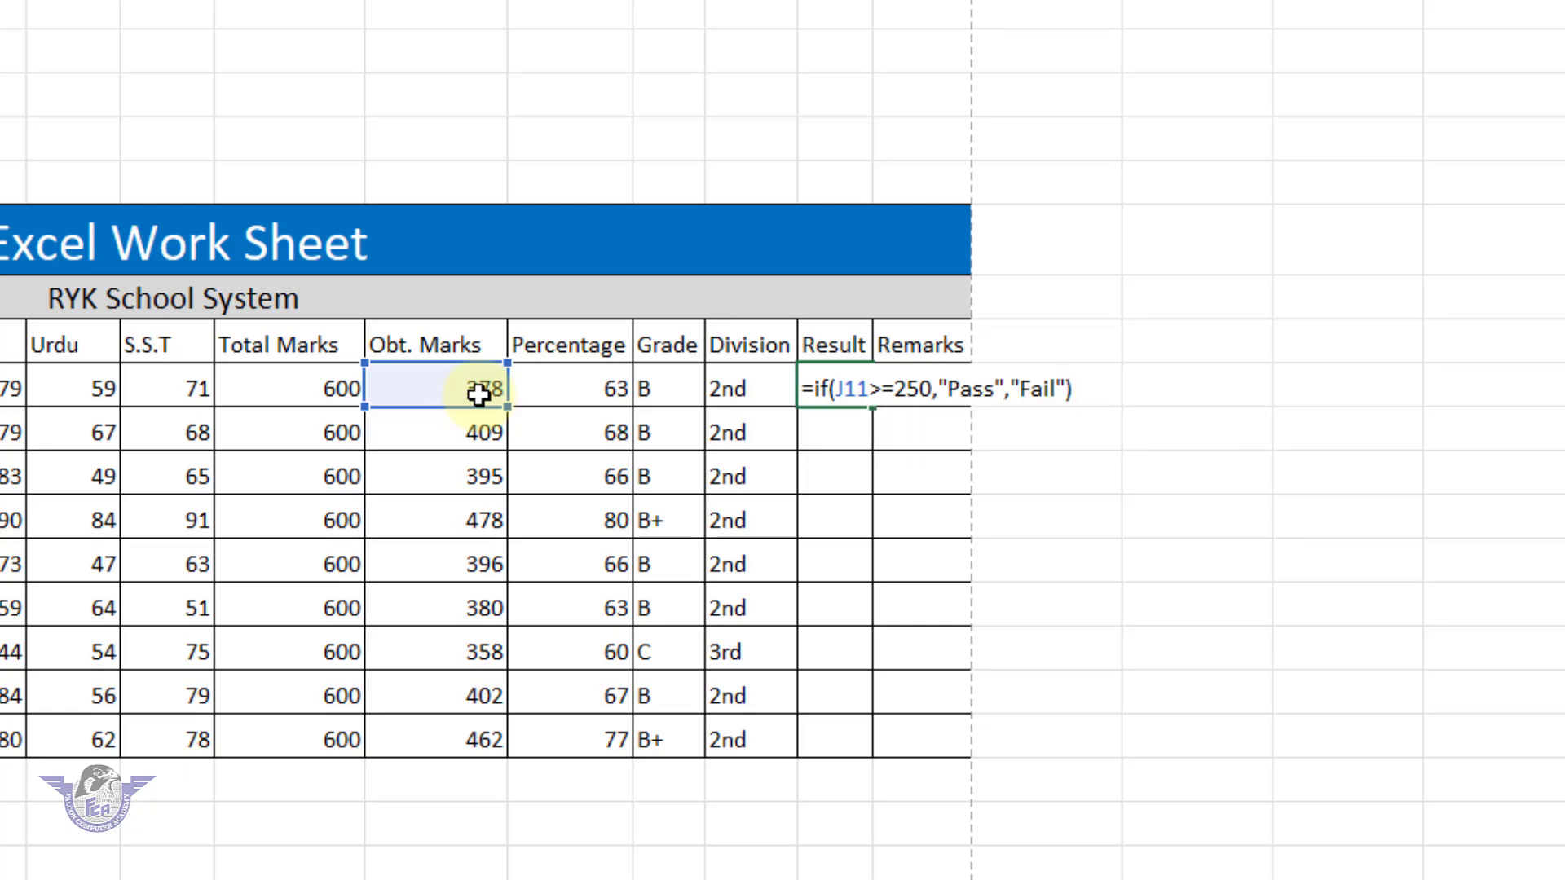
{"action": "key", "text": "Return"}
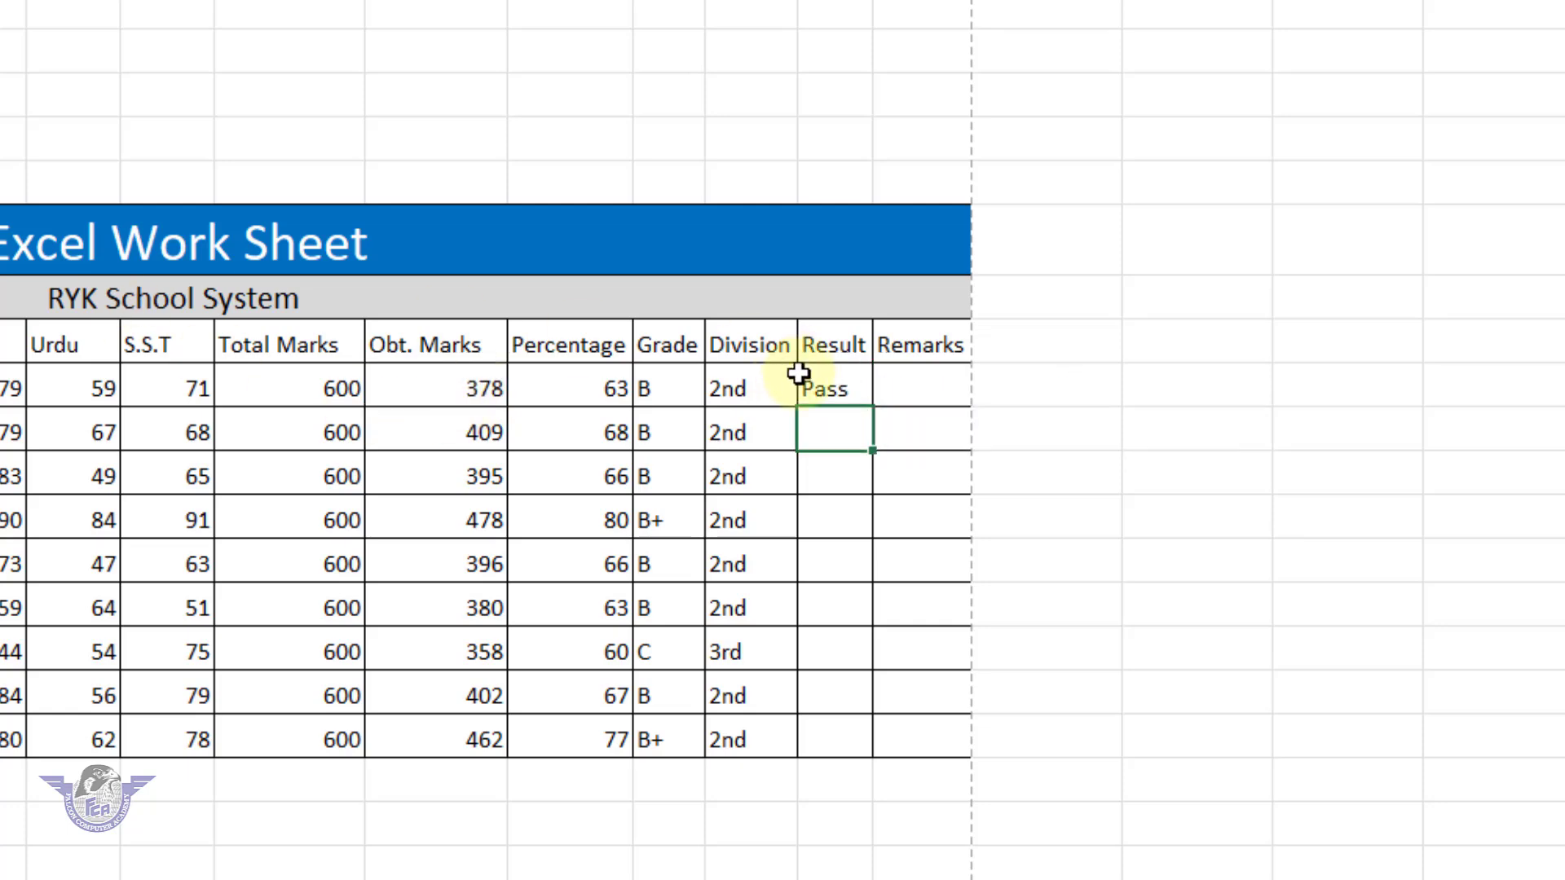
{"action": "left_click", "coordinate": [831, 390]}
{"action": "left_click_drag", "start_coordinate": [871, 408], "coordinate": [869, 747]}
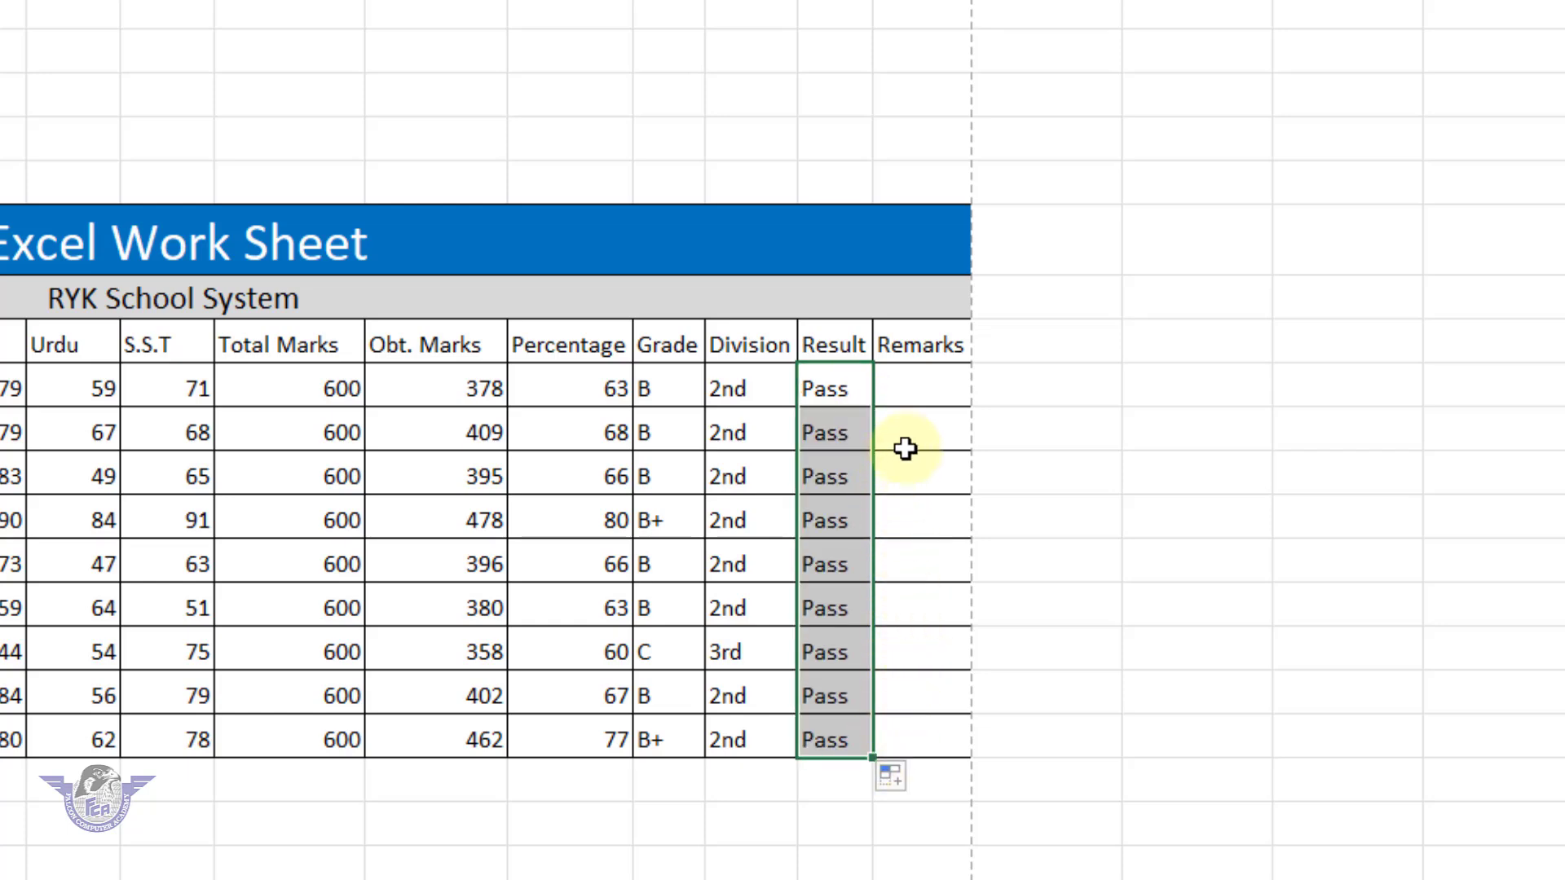
- Begin the Remarks formula in O11 with an IF that returns "Excellent" when K11>=80
{"action": "left_click", "coordinate": [921, 388]}
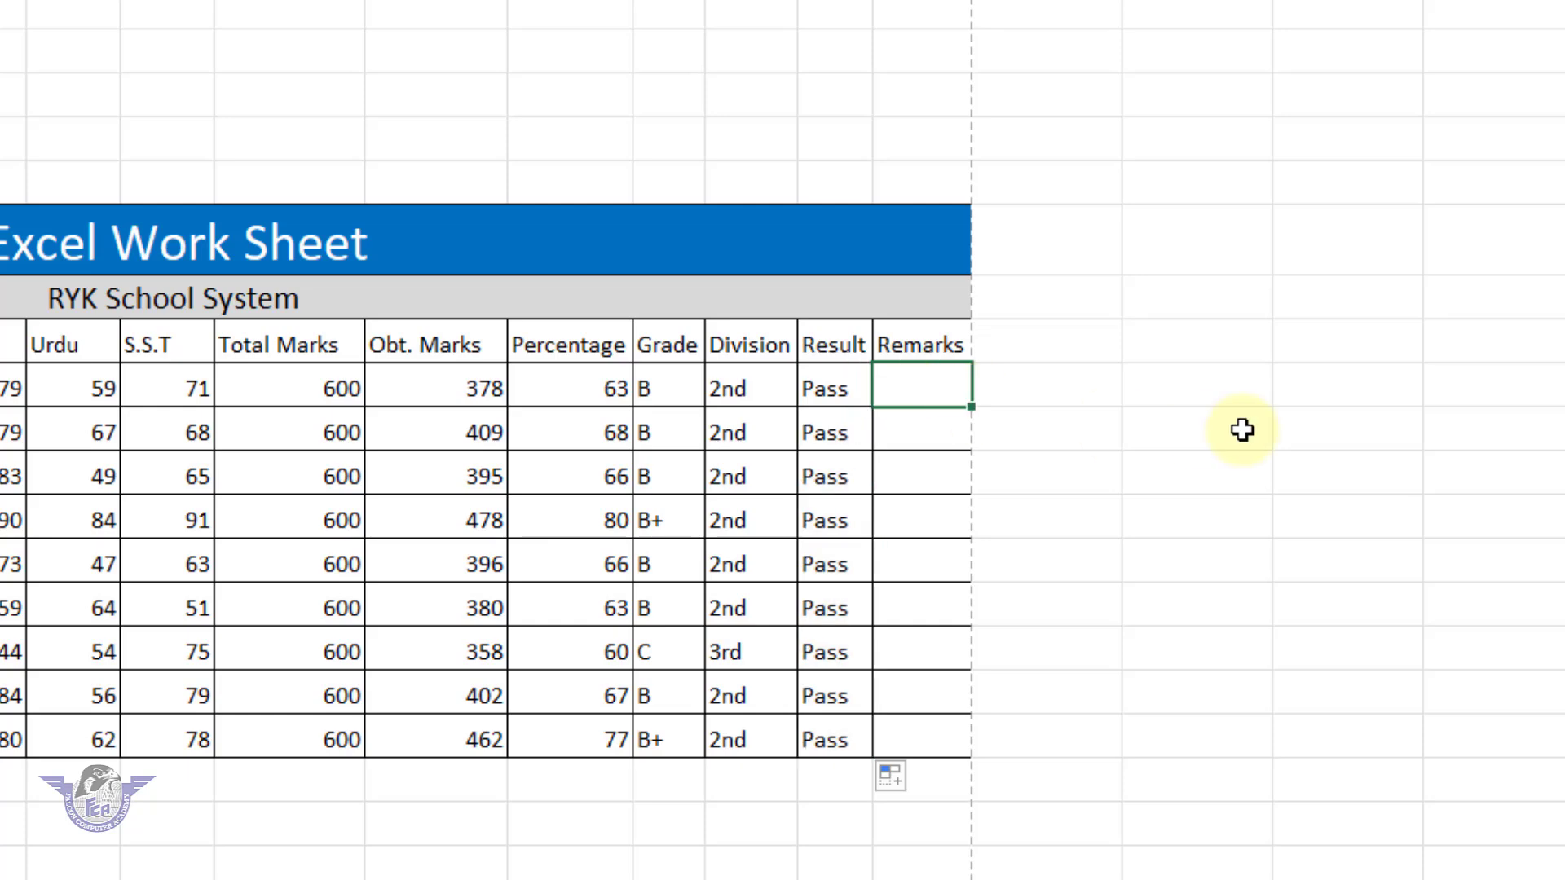
{"action": "type", "text": "=if("}
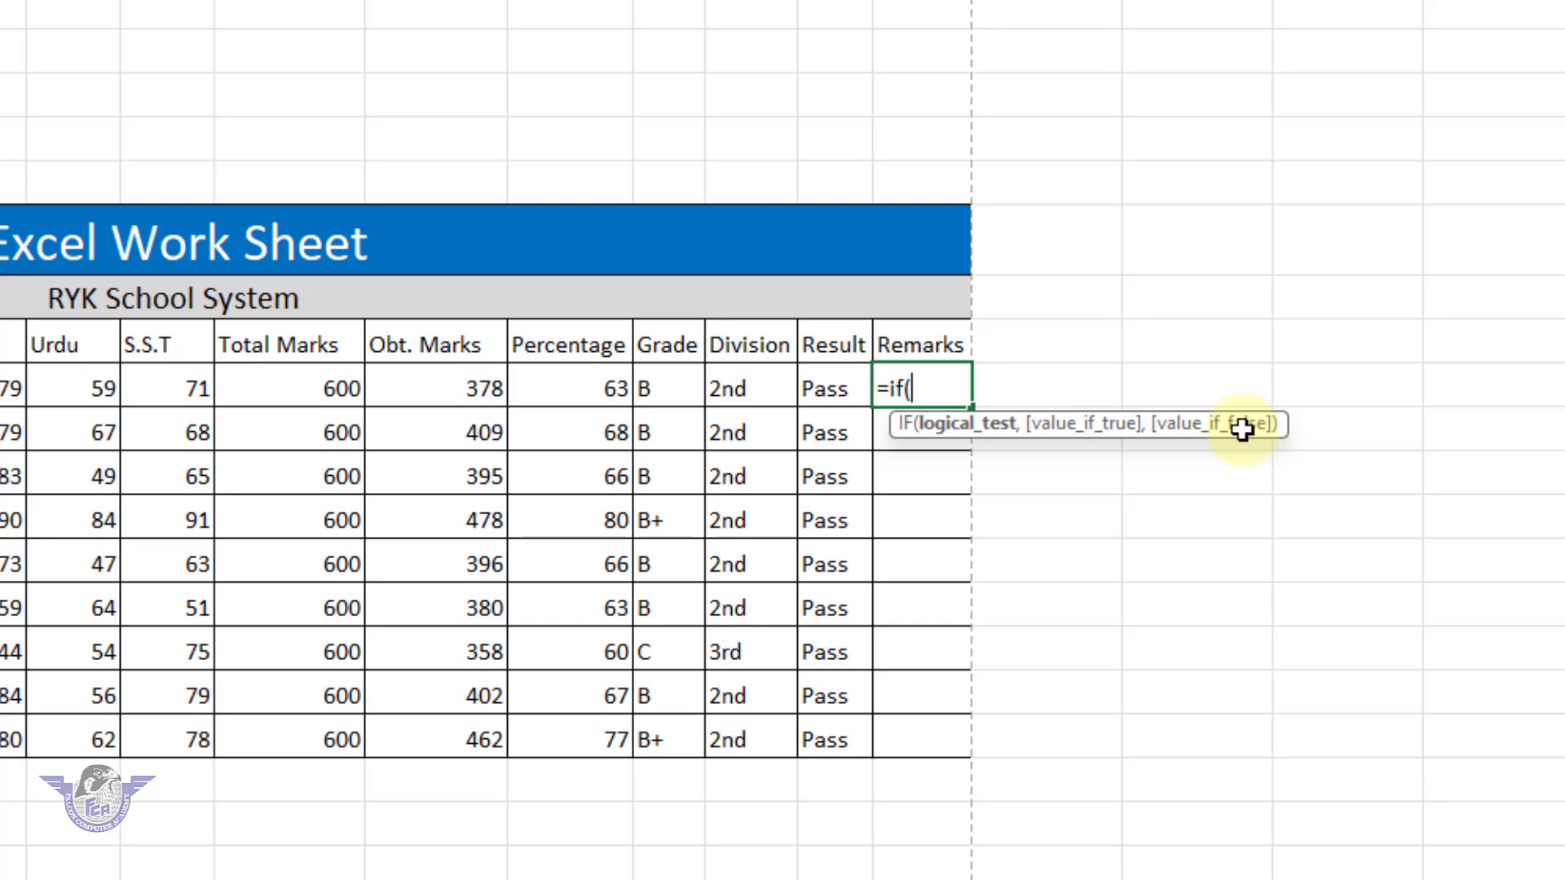
{"action": "left_click", "coordinate": [607, 389]}
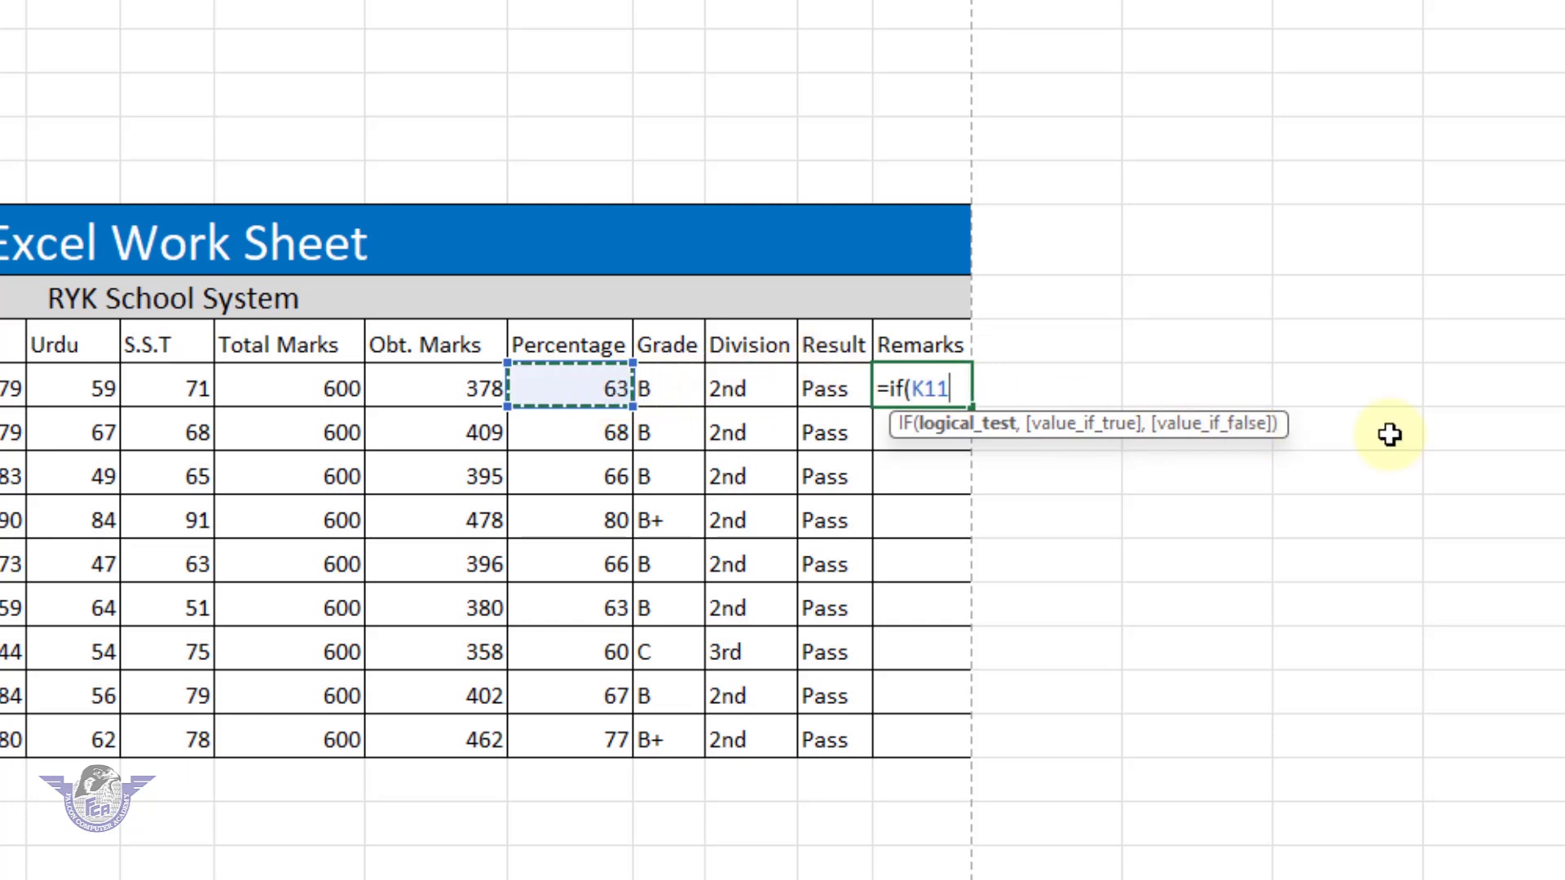
{"action": "type", "text": ">="}
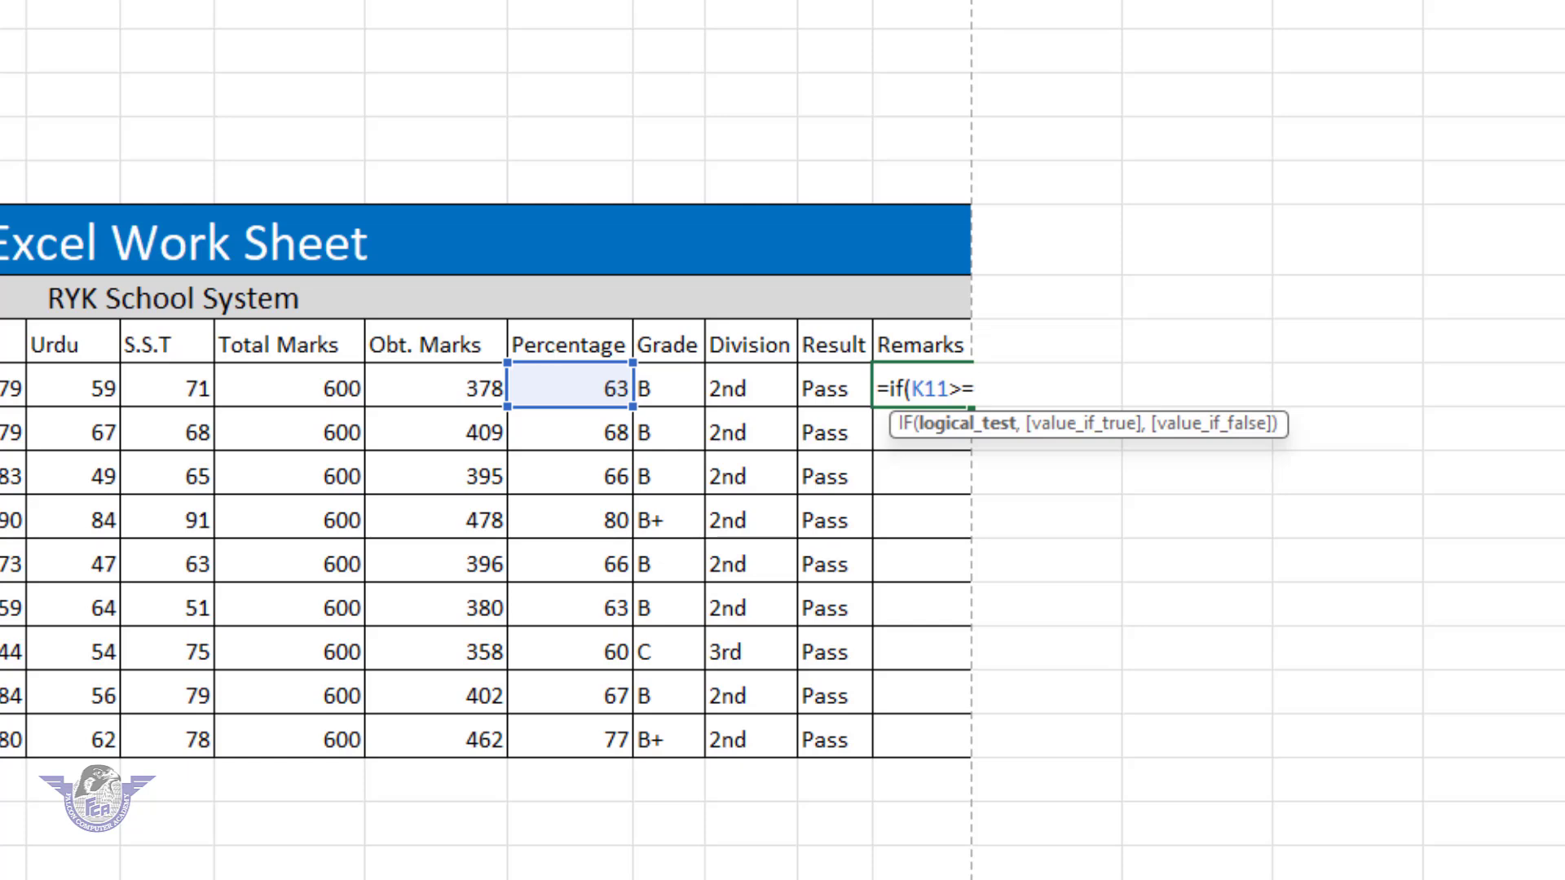
{"action": "type", "text": "80,\""}
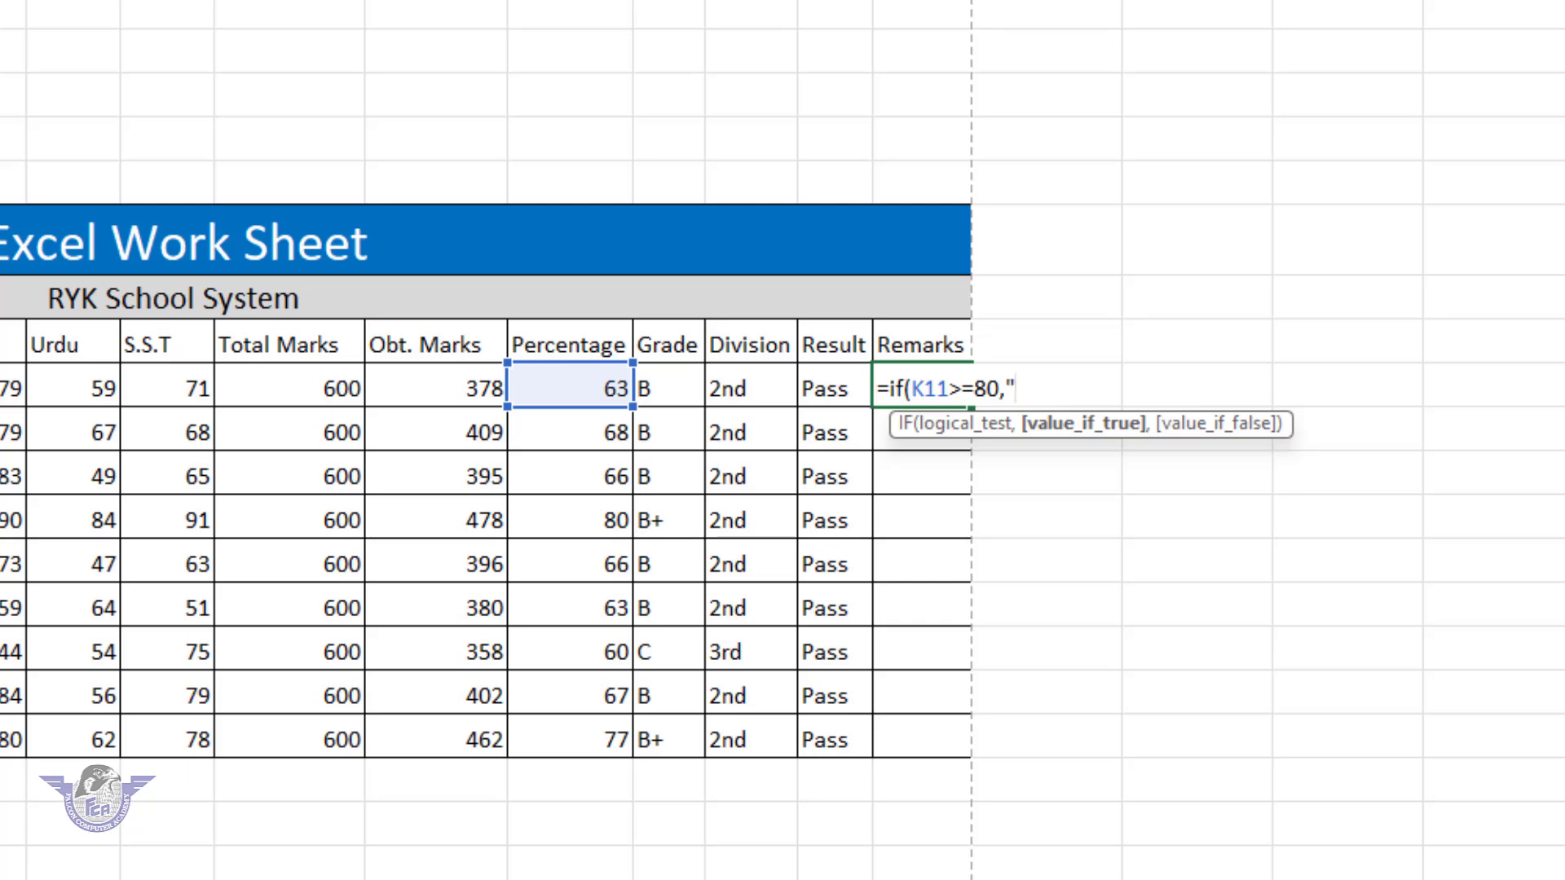
{"action": "type", "text": "Excellent"}
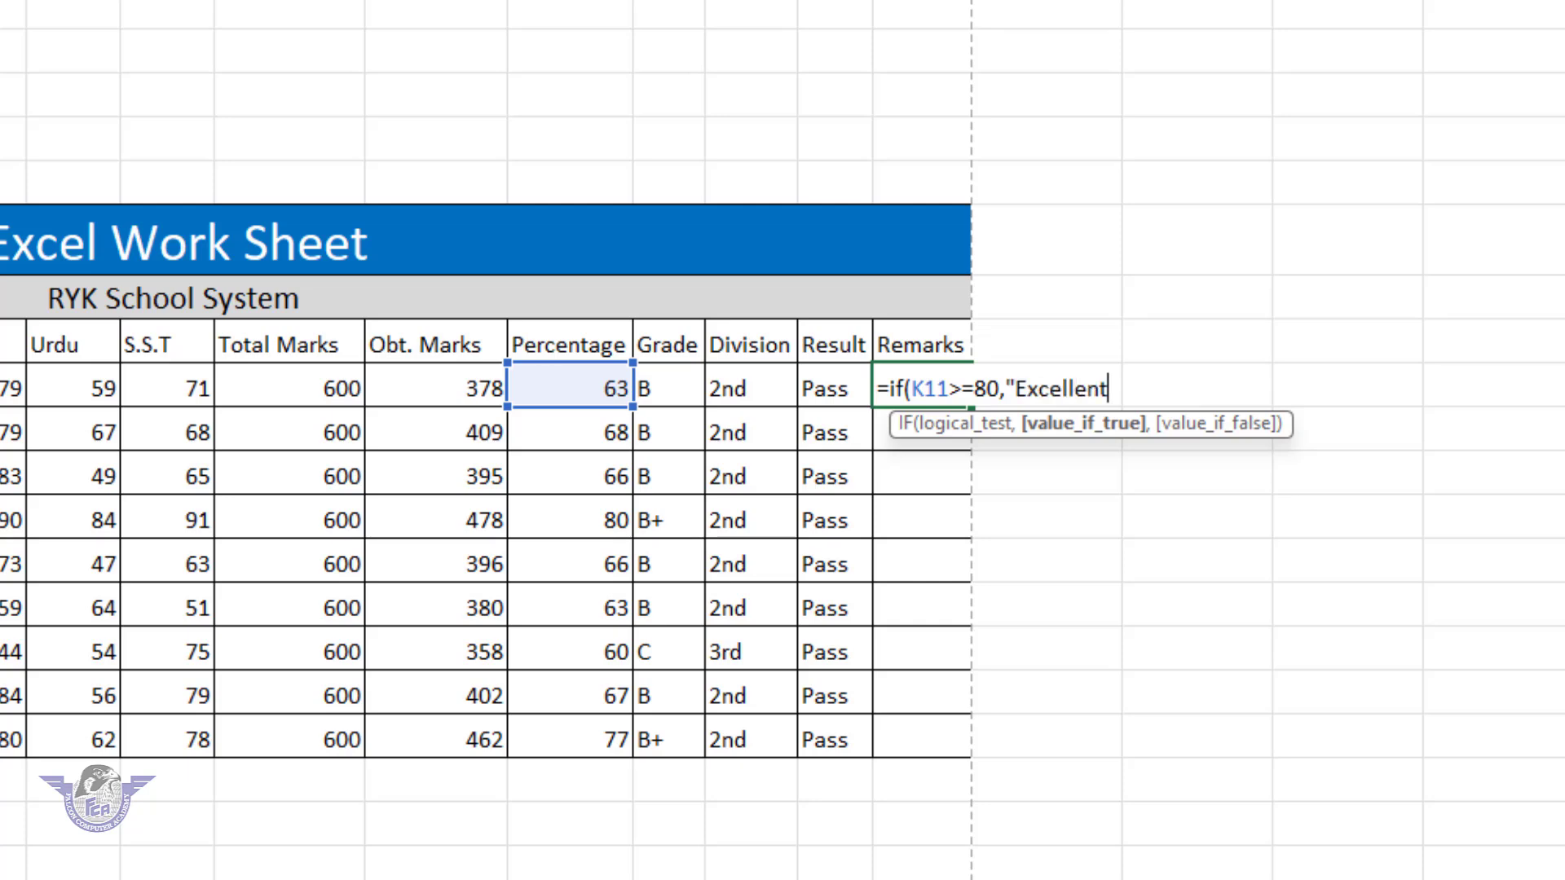
{"action": "type", "text": "\",if("}
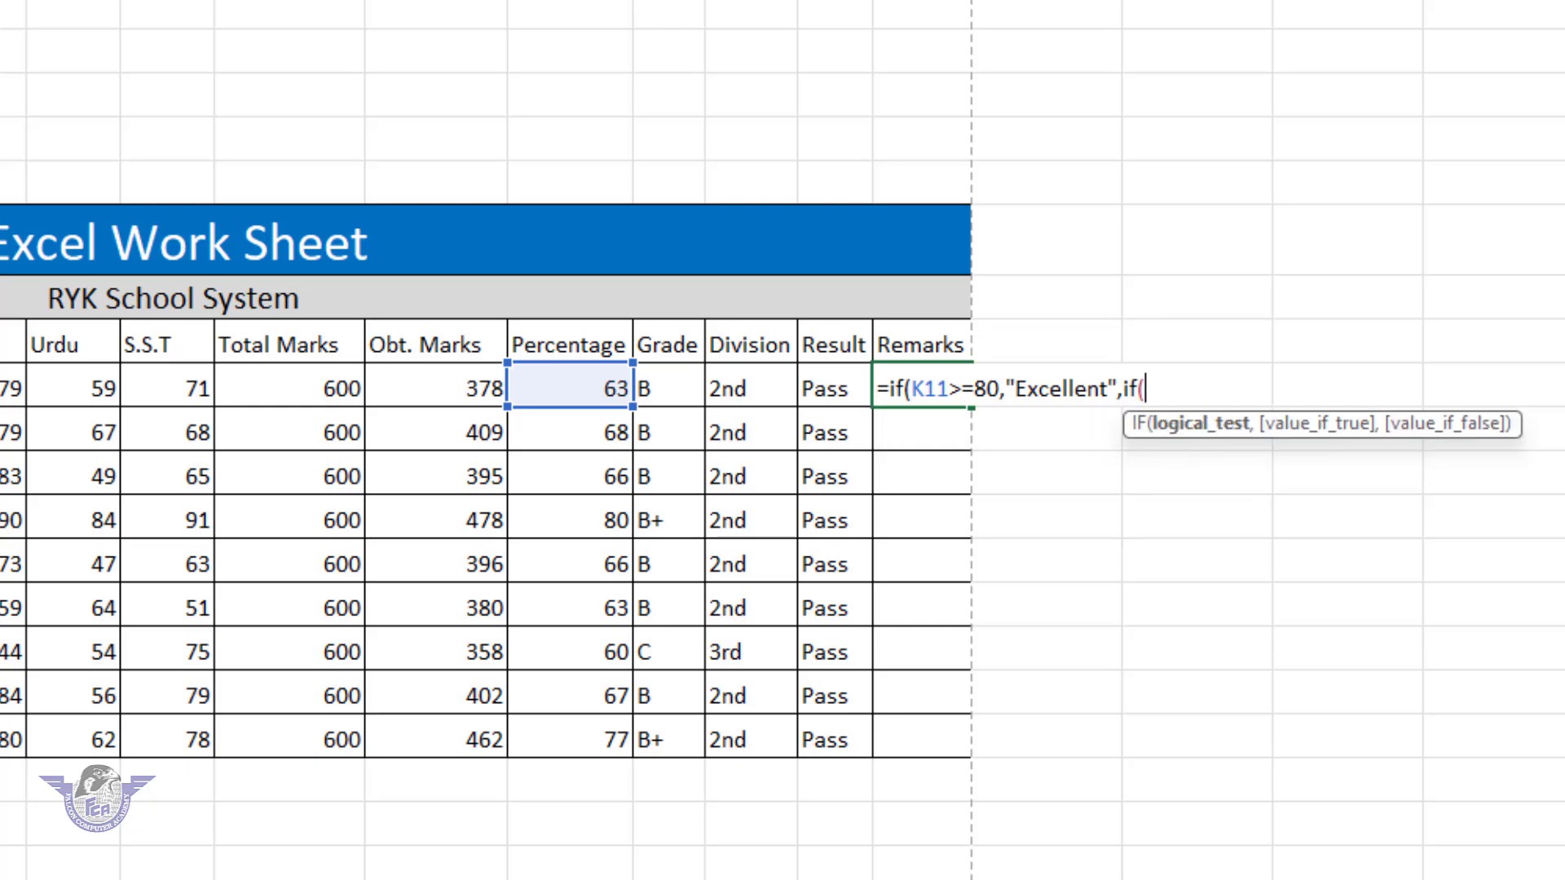
- Nest a second IF in the Remarks formula that returns "Good" when K11>=50
{"action": "left_click", "coordinate": [603, 390]}
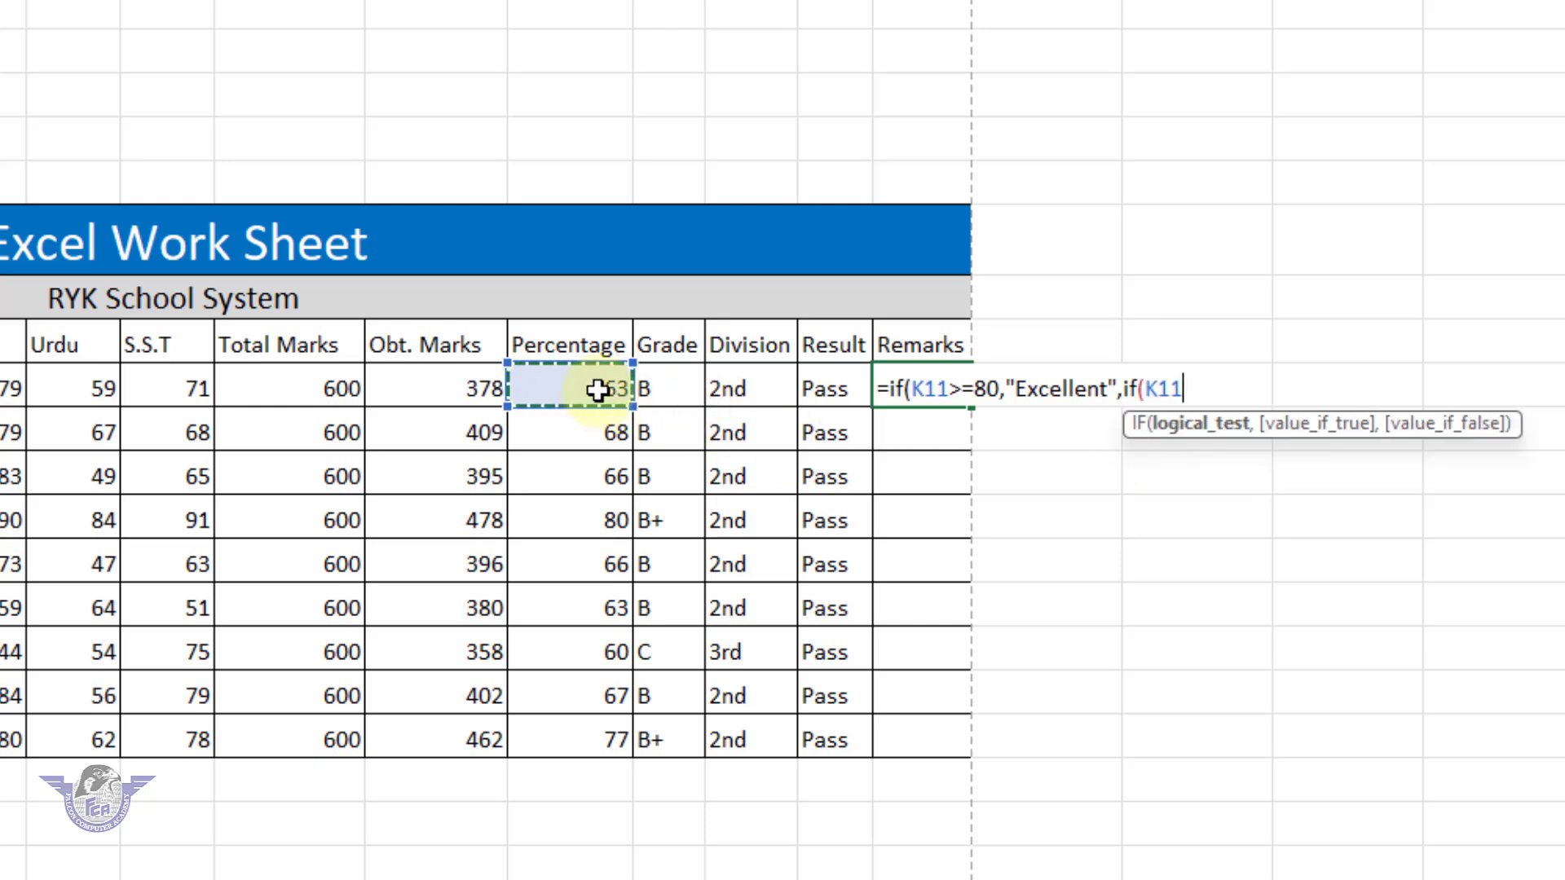
{"action": "type", "text": ">=5"}
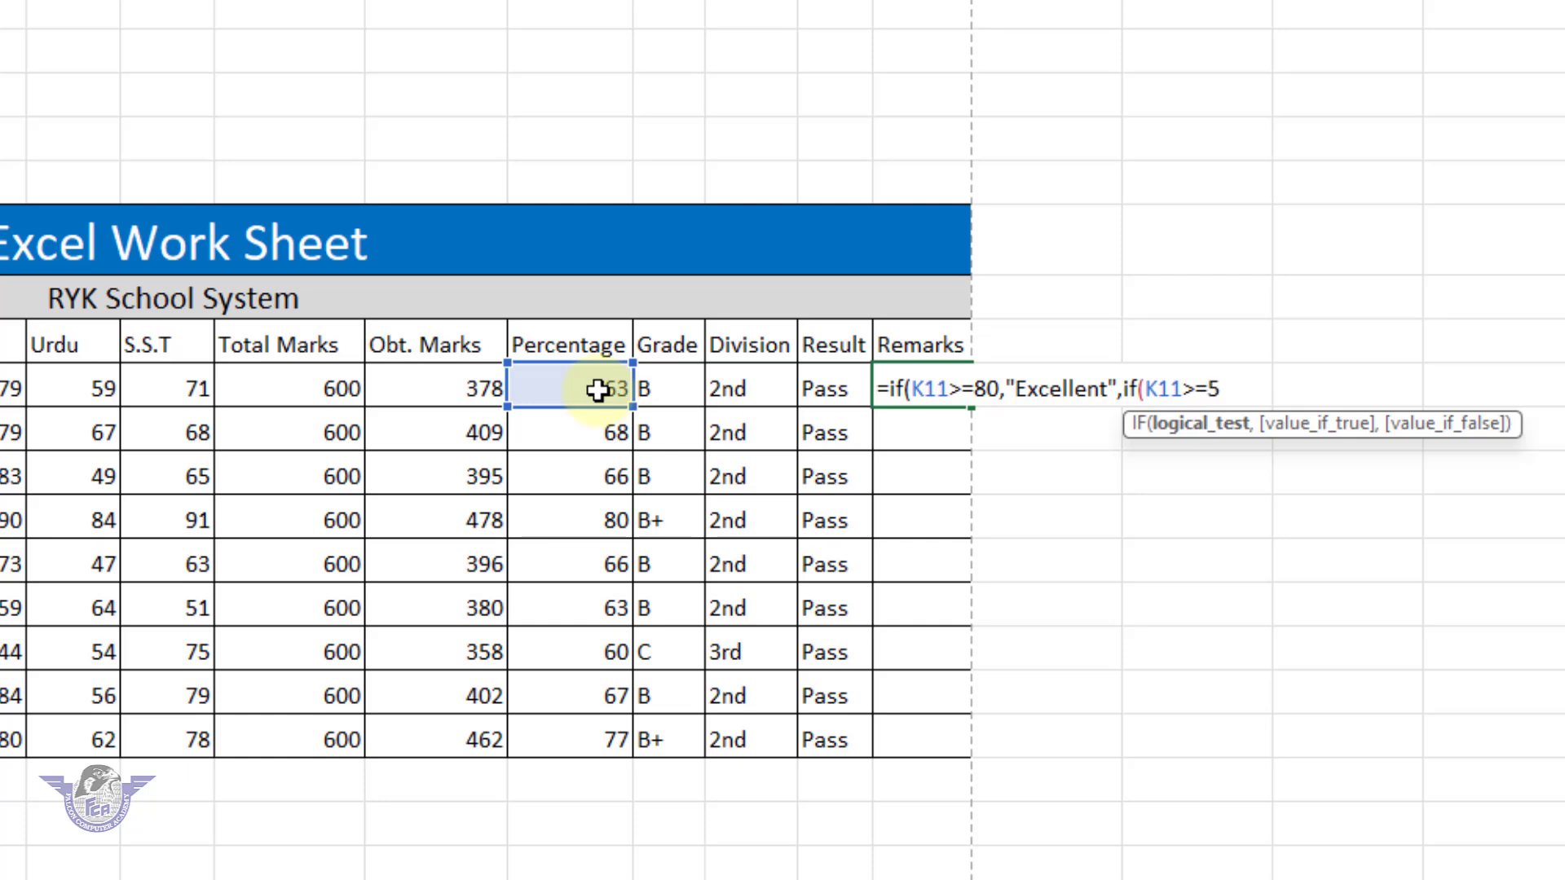
{"action": "type", "text": "0,\"Good"}
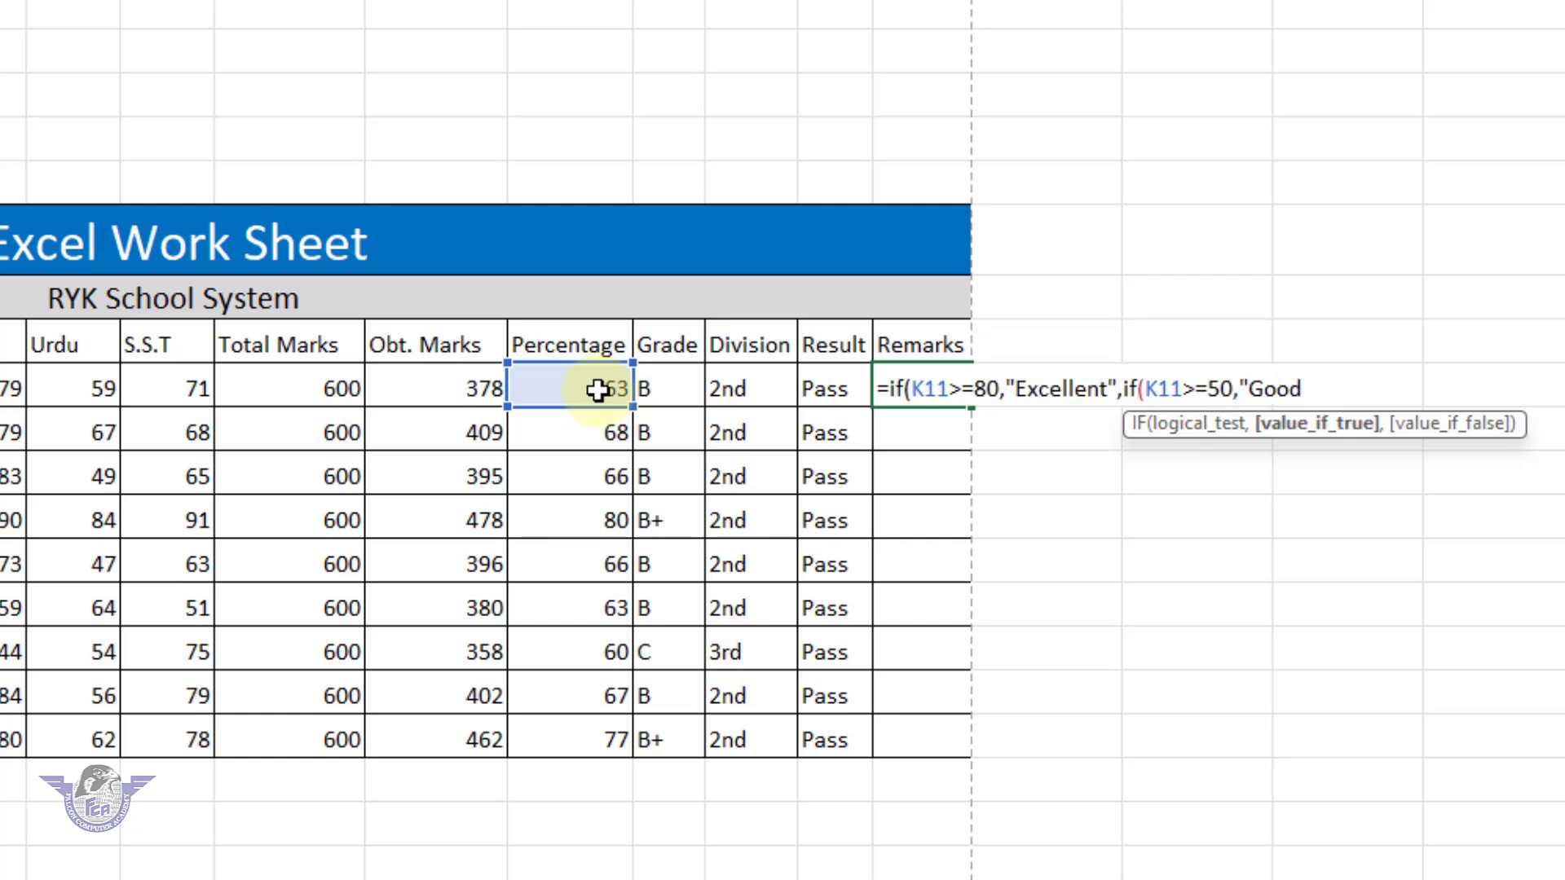
{"action": "type", "text": "\","}
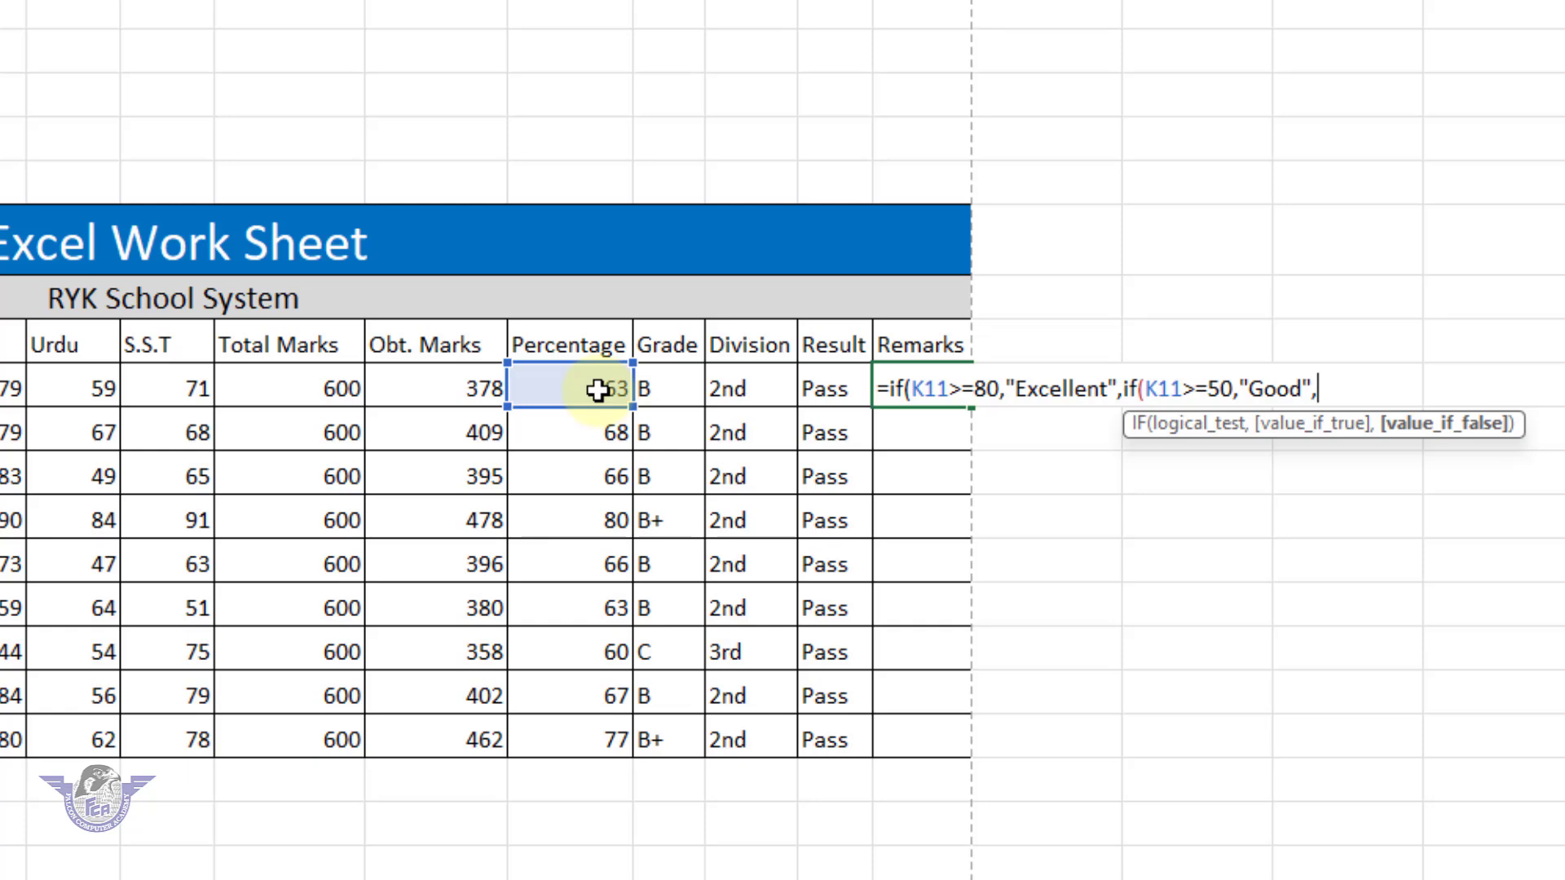
- Complete the Remarks formula in O11 with a third IF that returns "Fail" when K11<50
{"action": "type", "text": "if("}
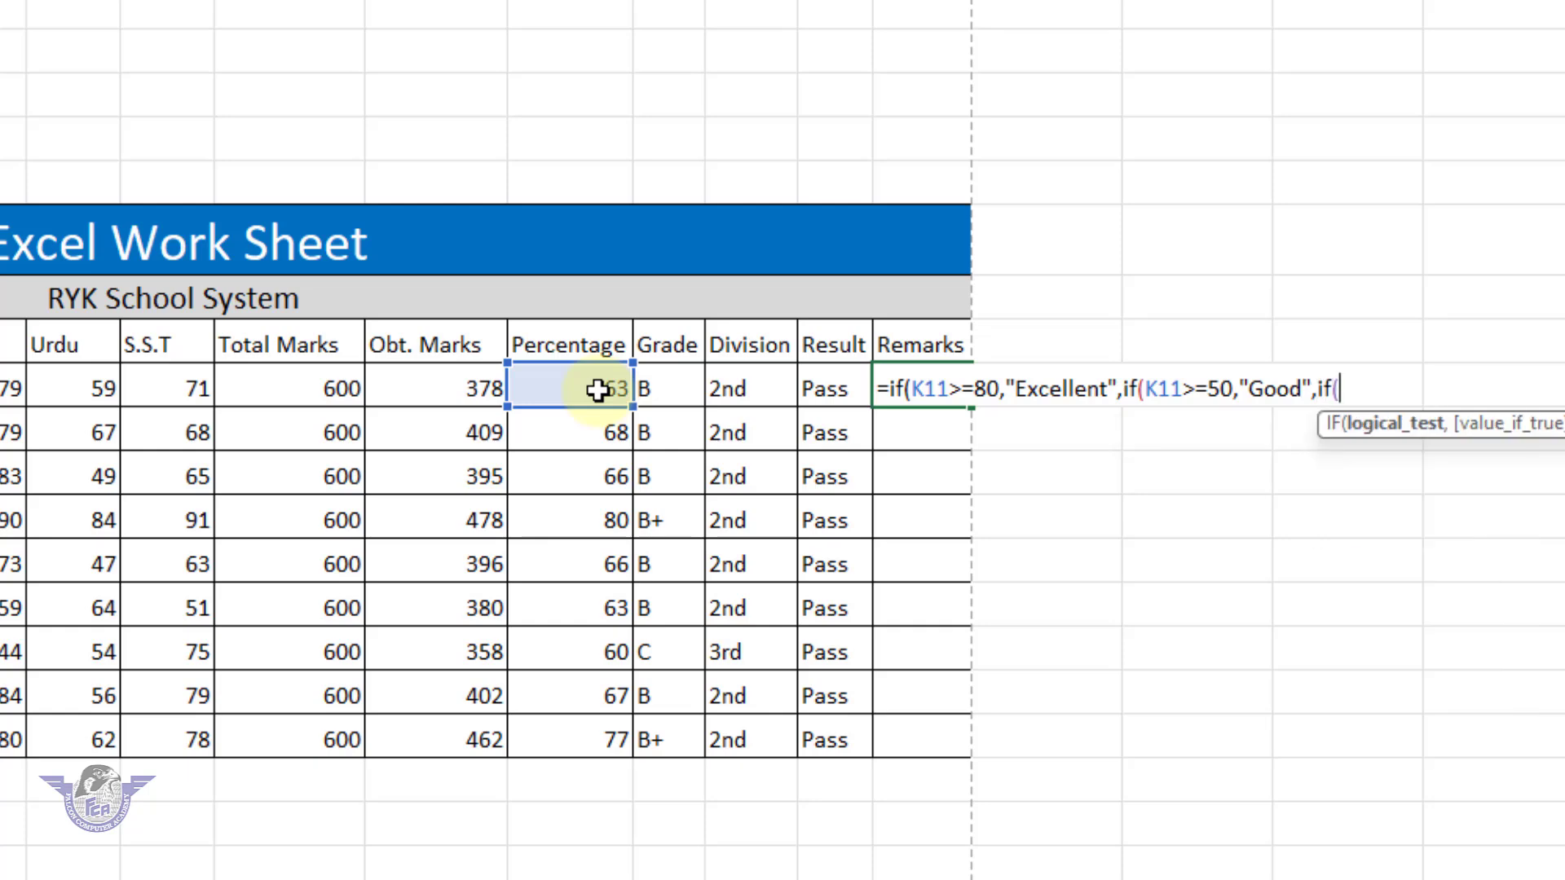
{"action": "left_click", "coordinate": [554, 391]}
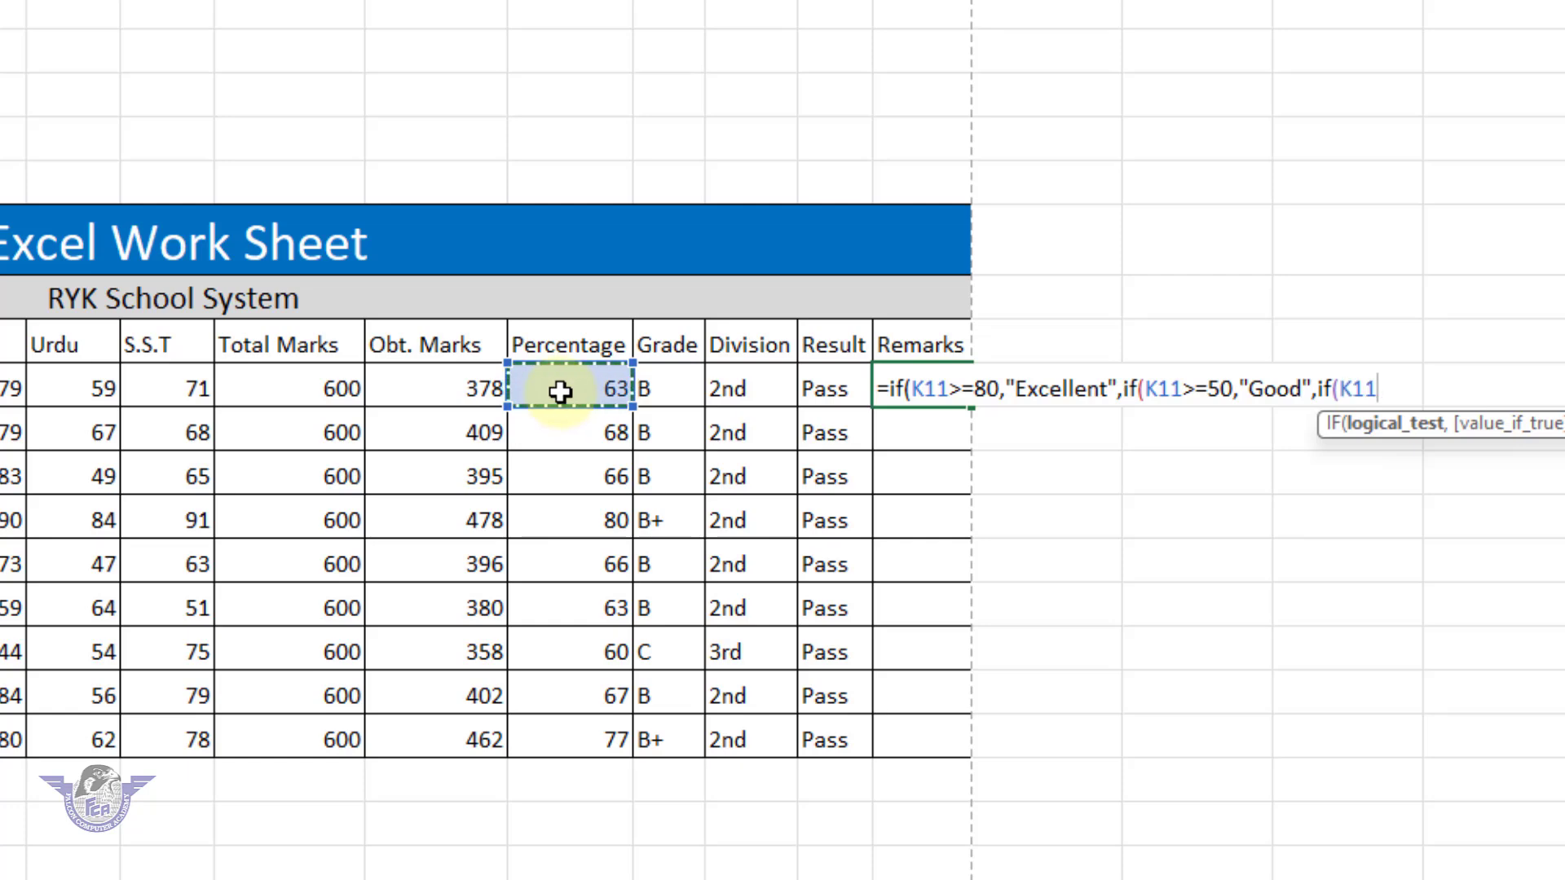
{"action": "type", "text": ">="}
{"action": "key", "text": "BackSpace"}
{"action": "key", "text": "BackSpace"}
{"action": "key", "text": "BackSpace"}
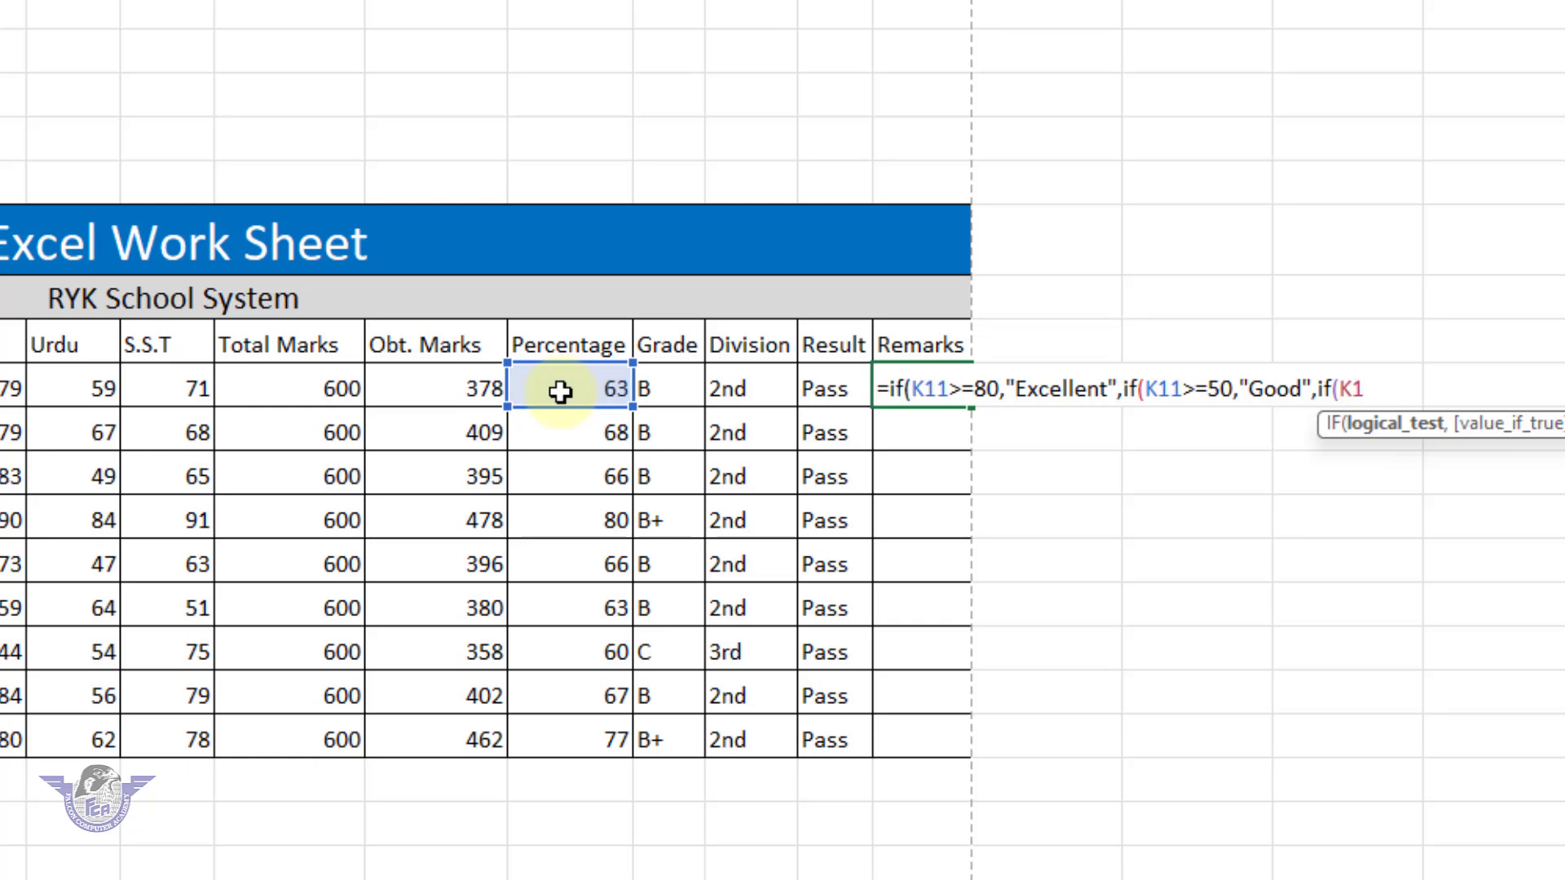
{"action": "type", "text": "<"}
{"action": "key", "text": "BackSpace"}
{"action": "type", "text": "1"}
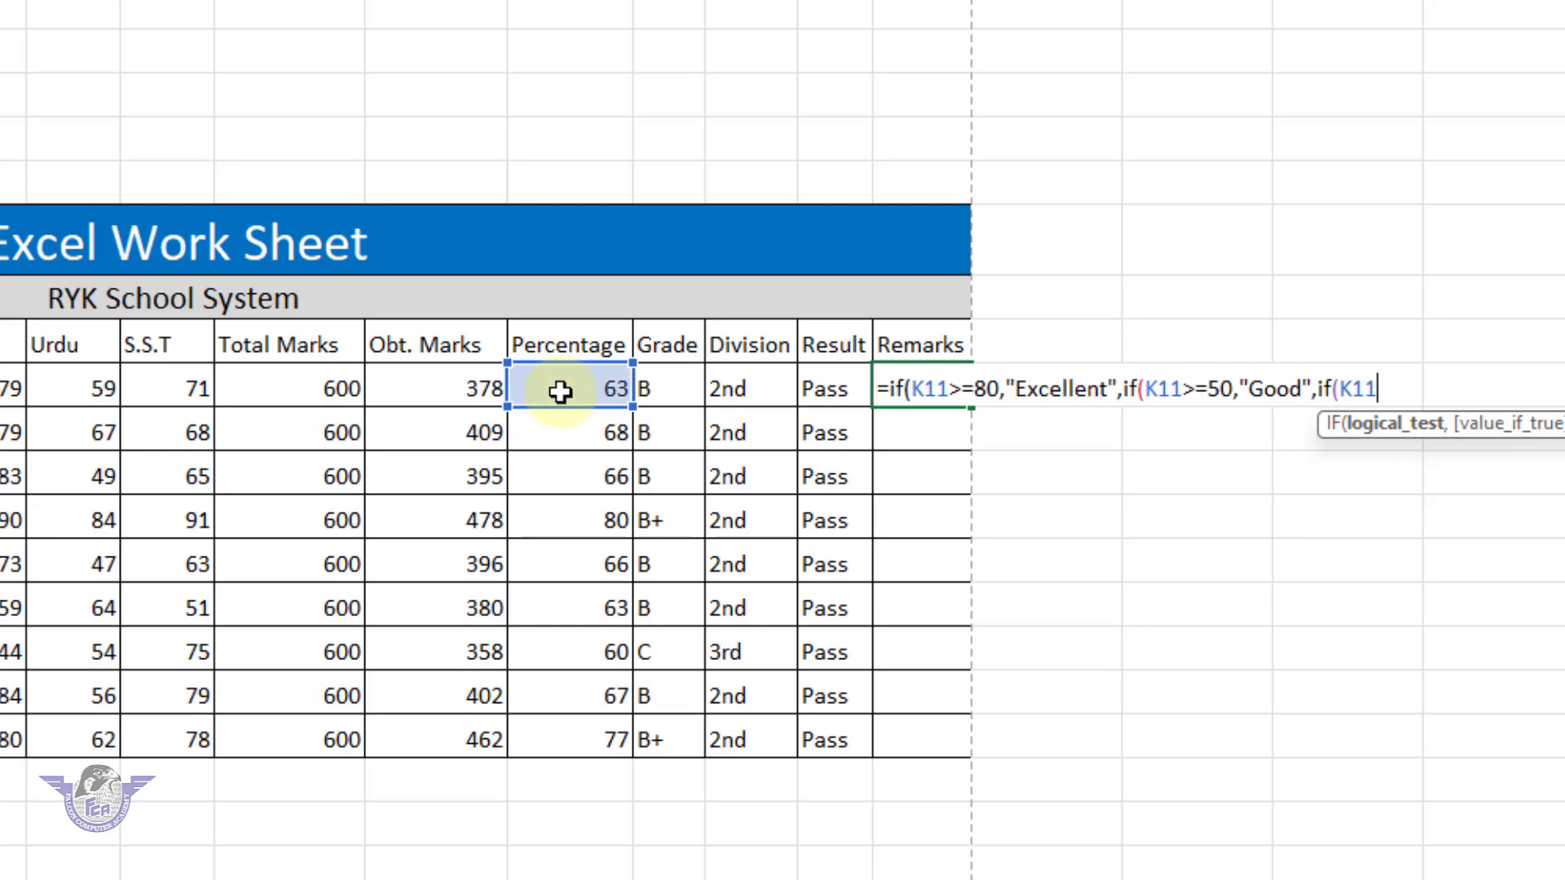
{"action": "type", "text": "<50,\"Fail"}
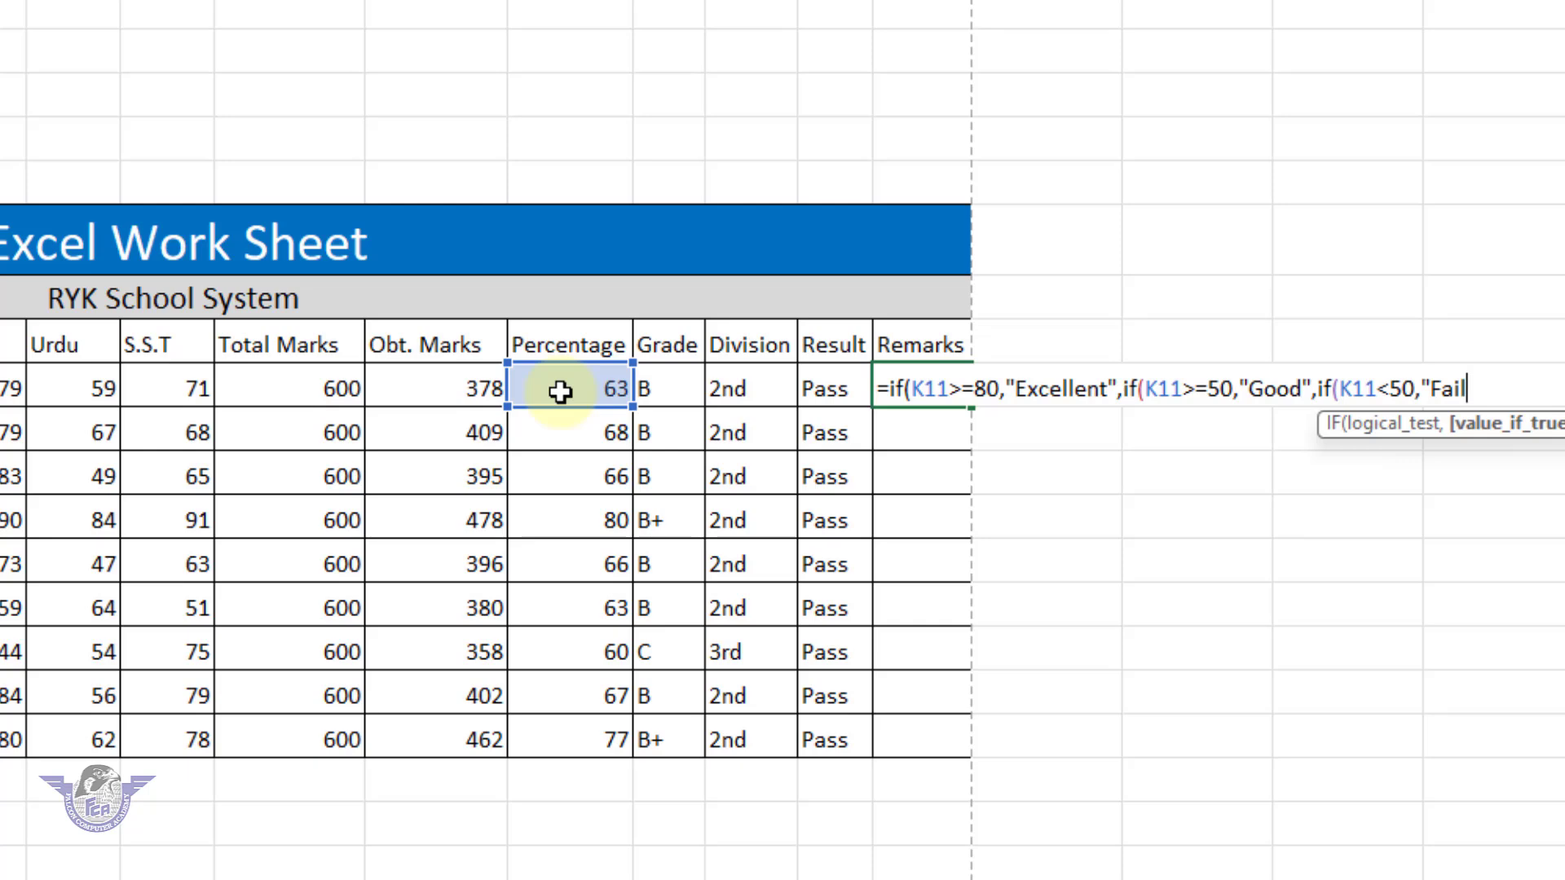
{"action": "type", "text": "\"))"}
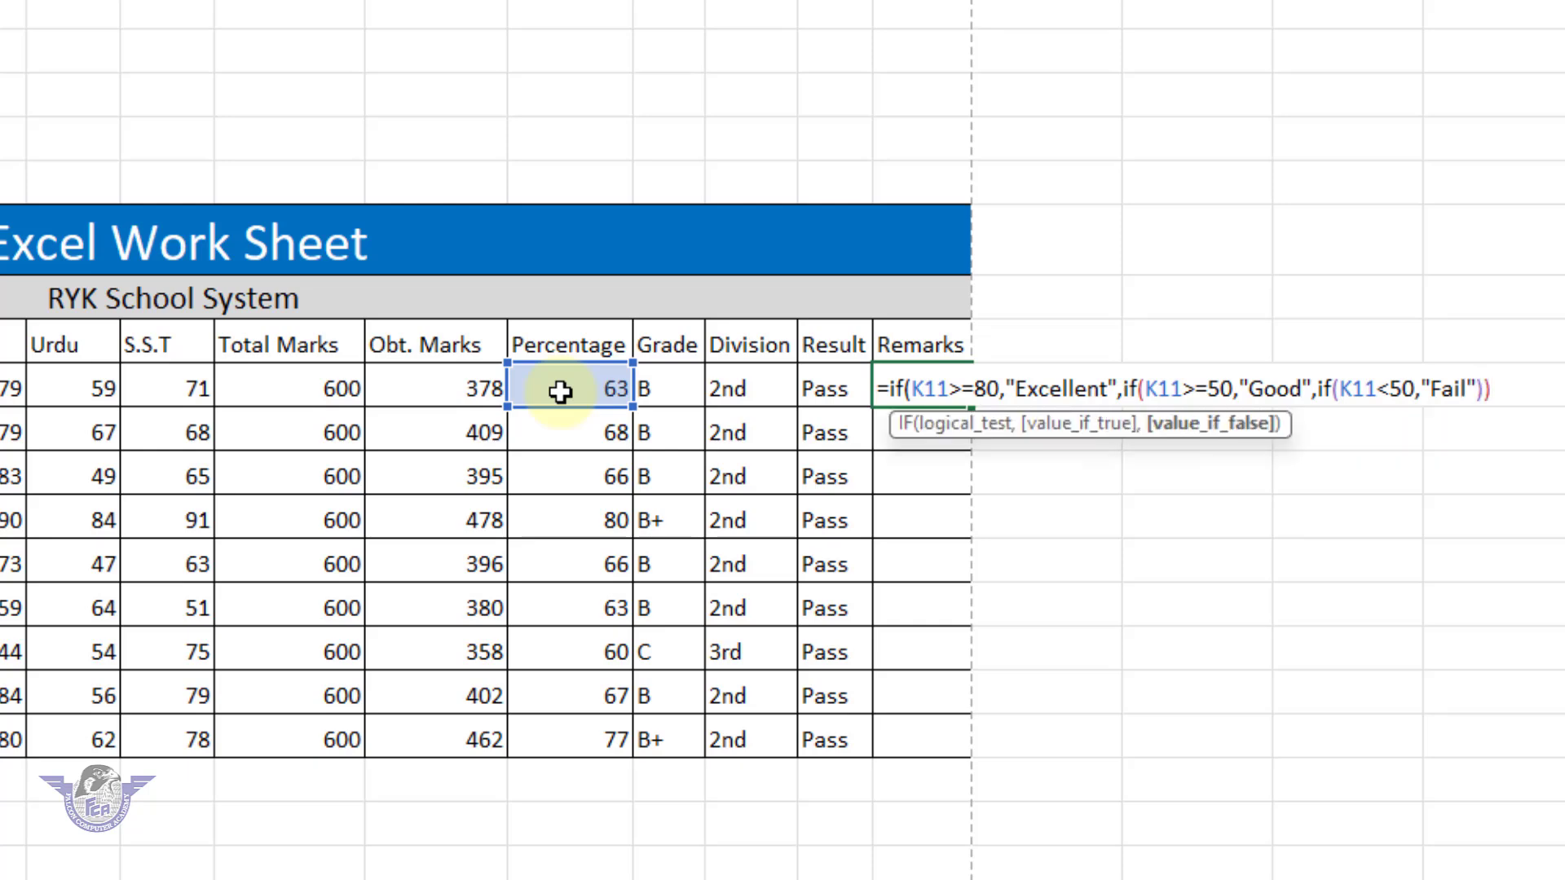
{"action": "key", "text": "Return"}
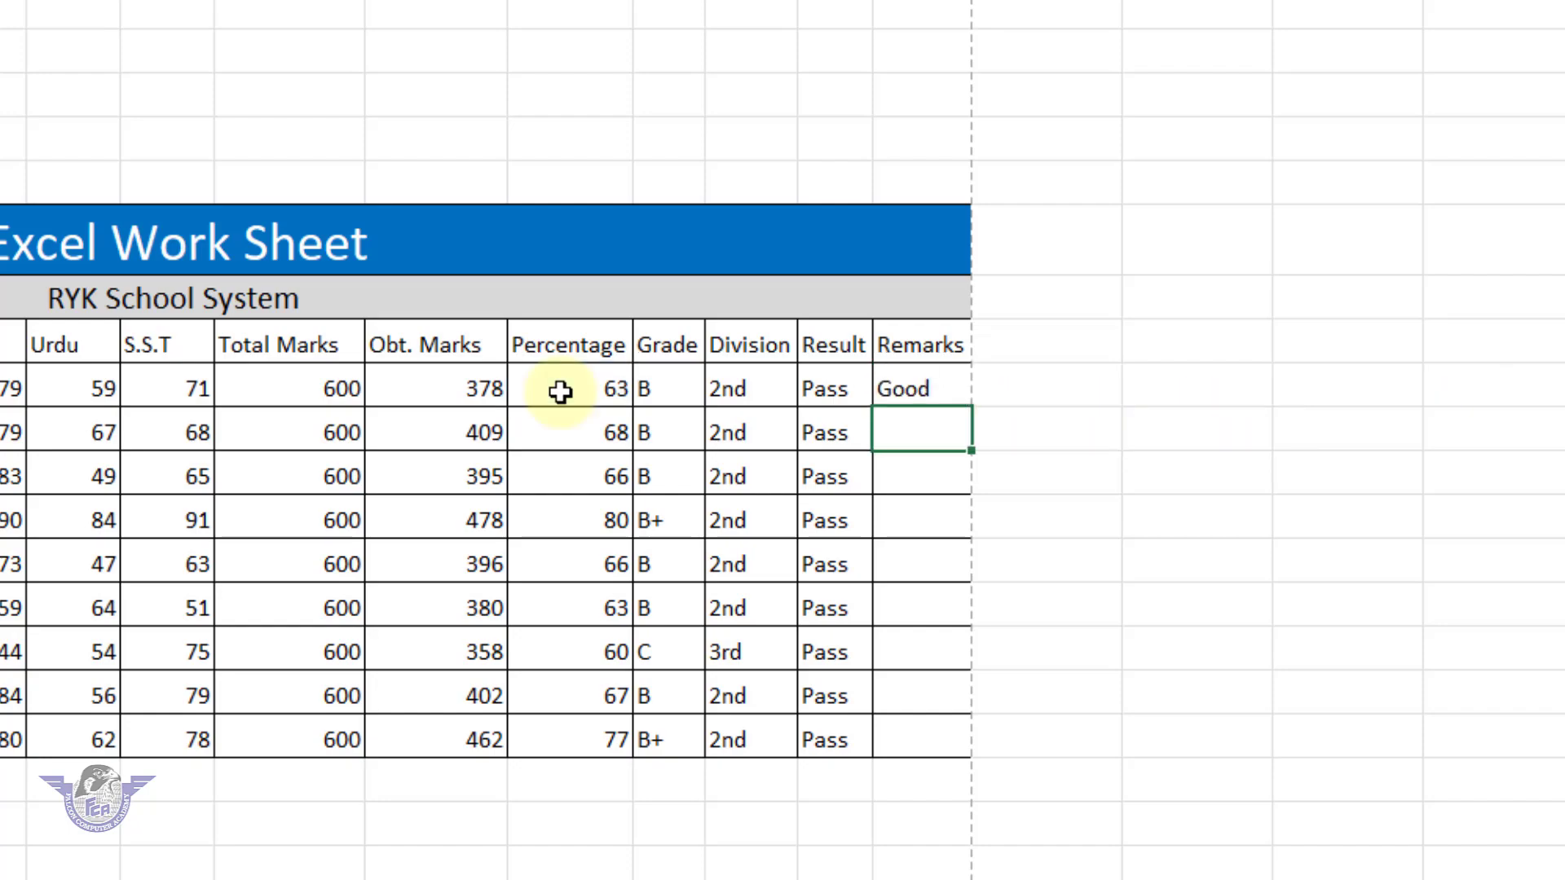
- Fill the Remarks formula down from O11 to O19
{"action": "left_click", "coordinate": [949, 390]}
{"action": "left_click_drag", "start_coordinate": [972, 407], "coordinate": [975, 620]}
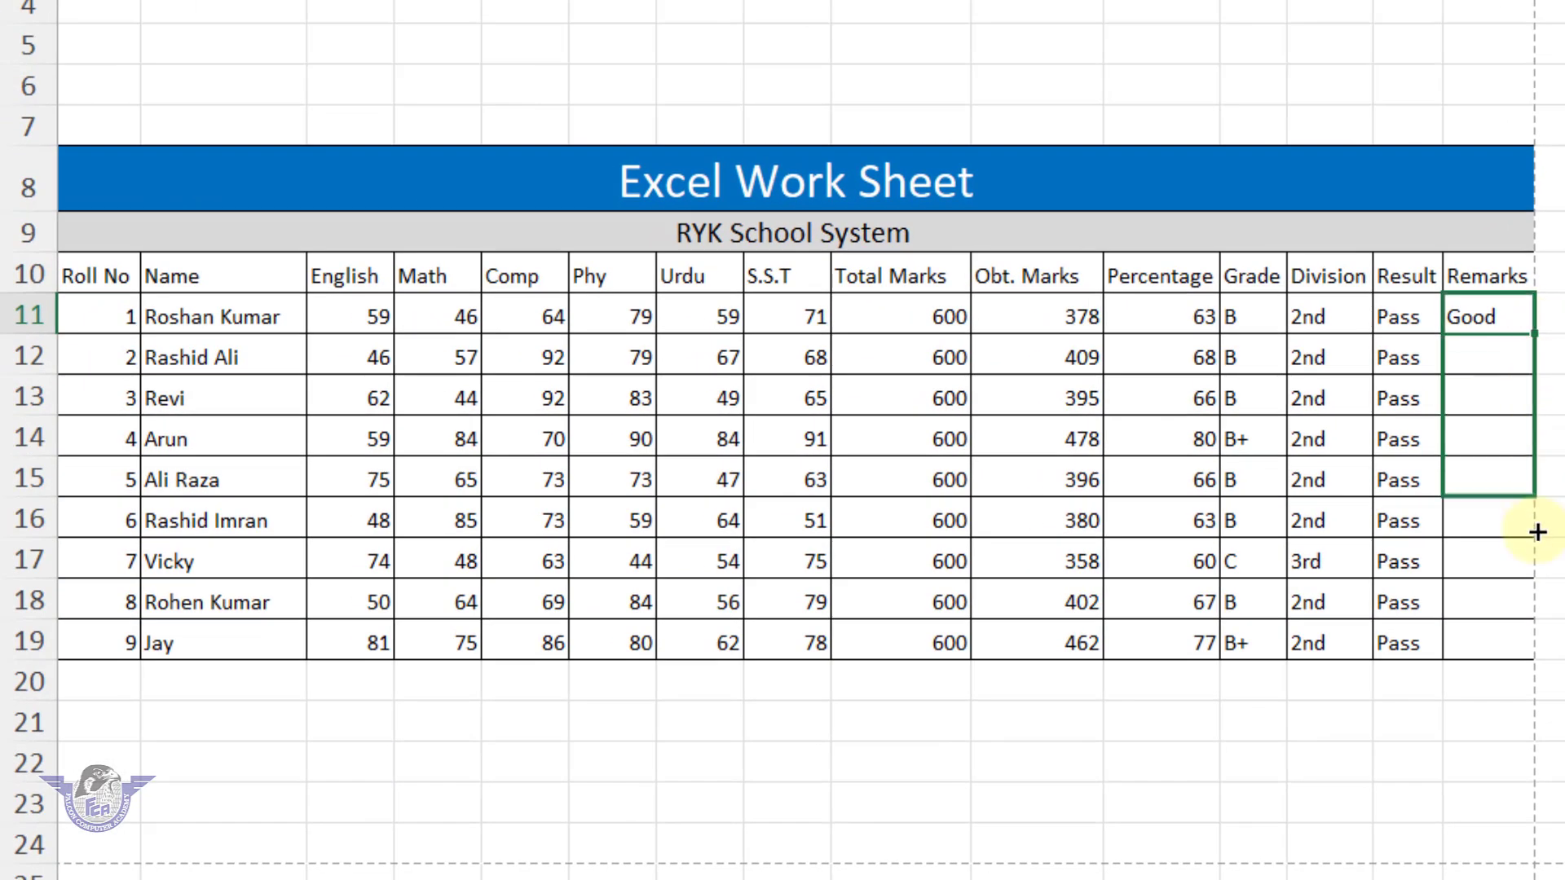
{"action": "left_click_drag", "start_coordinate": [1538, 532], "coordinate": [1537, 650]}
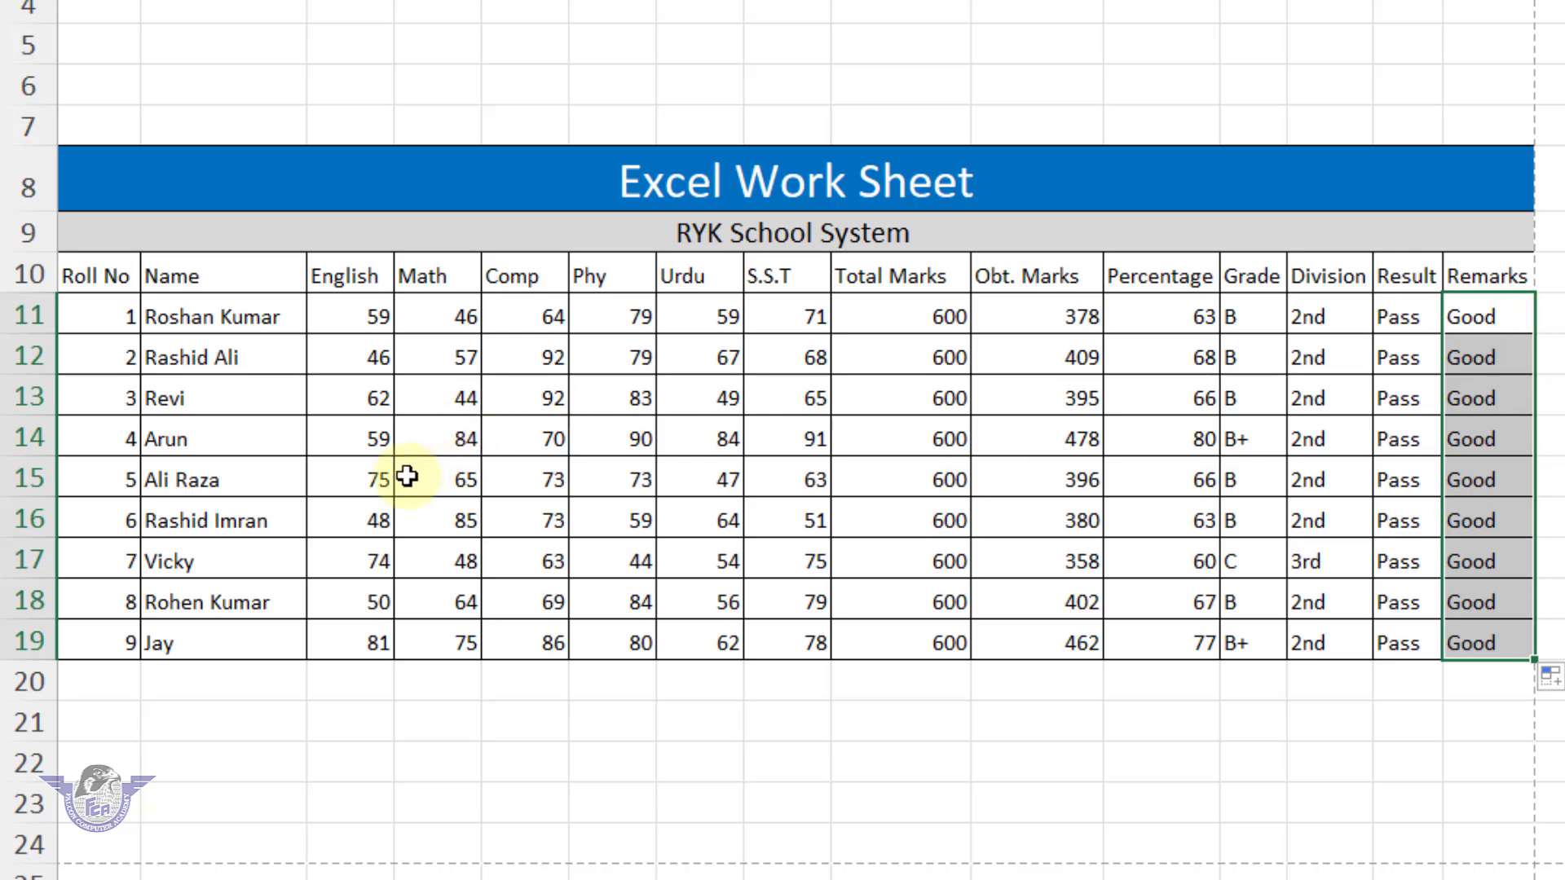
- Set roll number 5's marks to English 95, Math 95, Comp 99, Phy 95 and Urdu 96, and check the Division and Remarks cells
{"action": "left_click", "coordinate": [379, 481]}
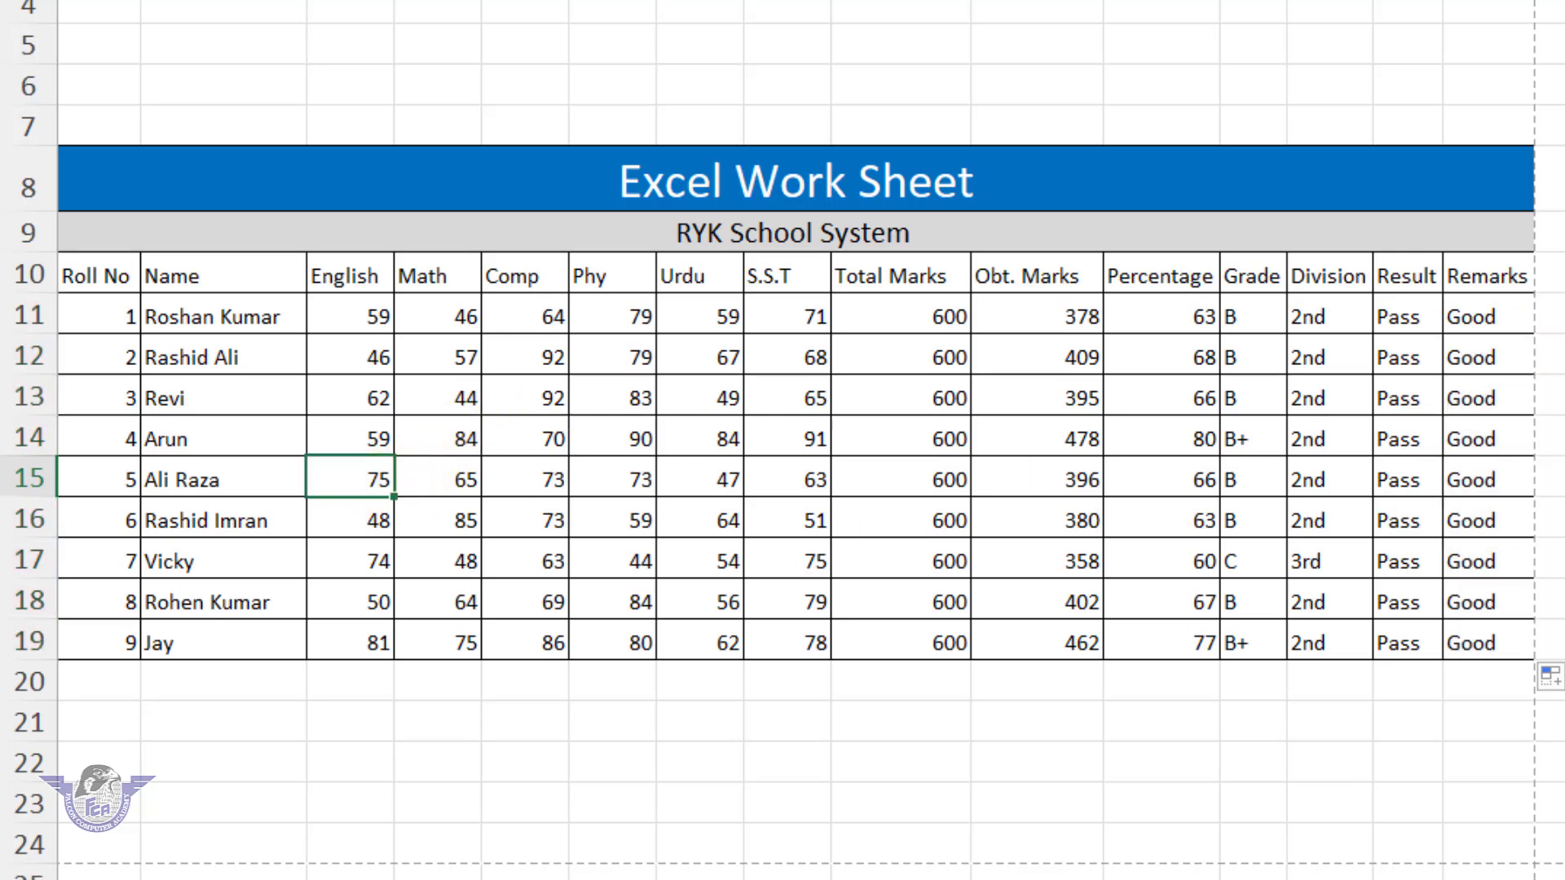
{"action": "type", "text": "95"}
{"action": "key", "text": "Tab"}
{"action": "type", "text": "95"}
{"action": "key", "text": "Tab"}
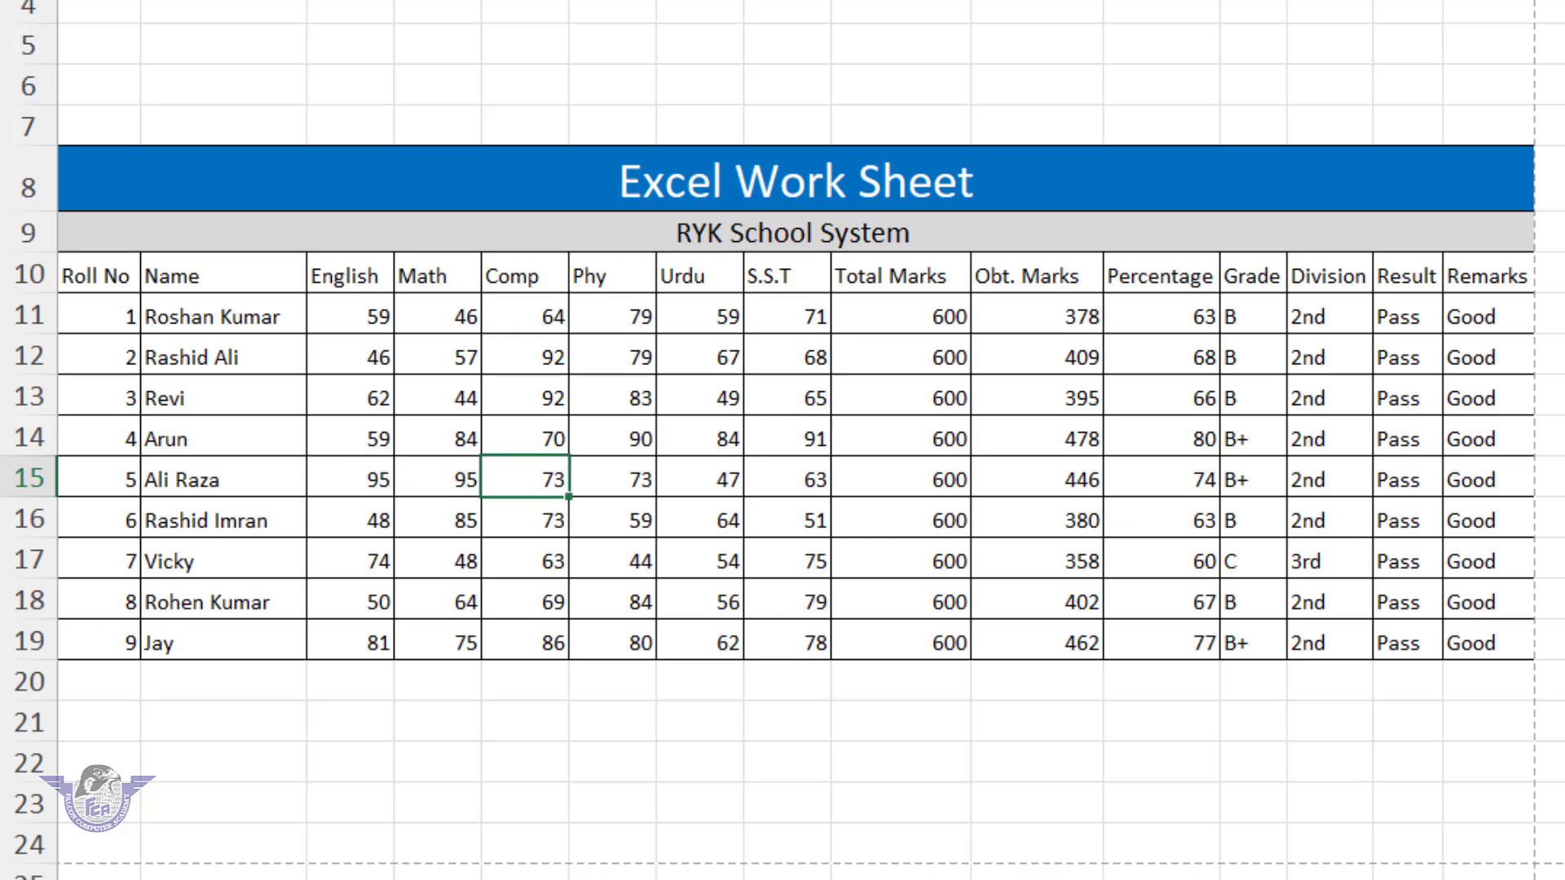
{"action": "type", "text": "99"}
{"action": "key", "text": "Tab"}
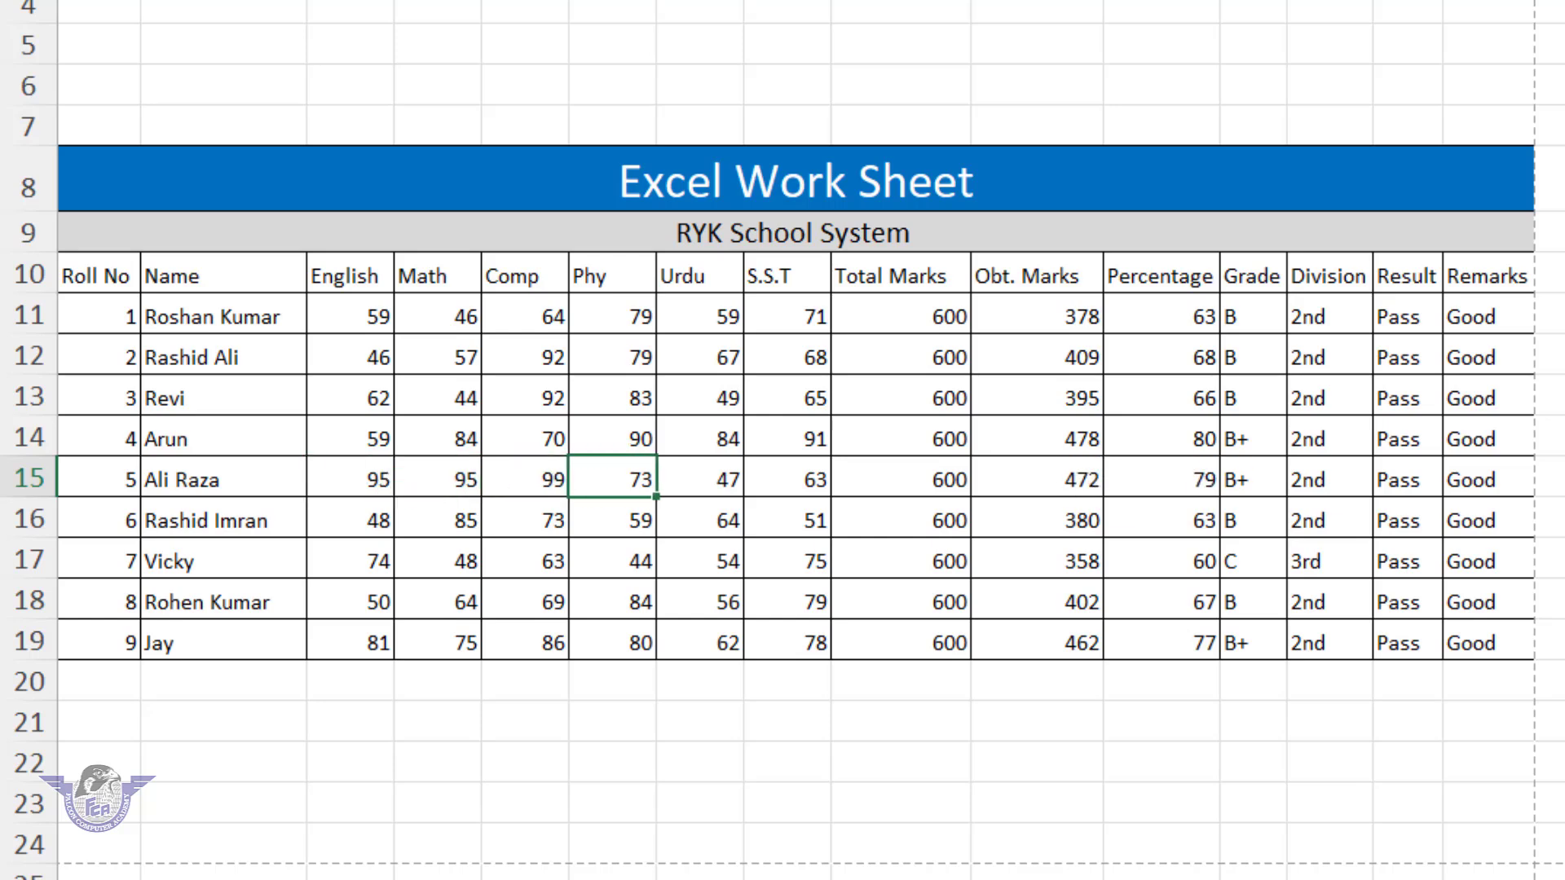
{"action": "type", "text": "95"}
{"action": "key", "text": "Tab"}
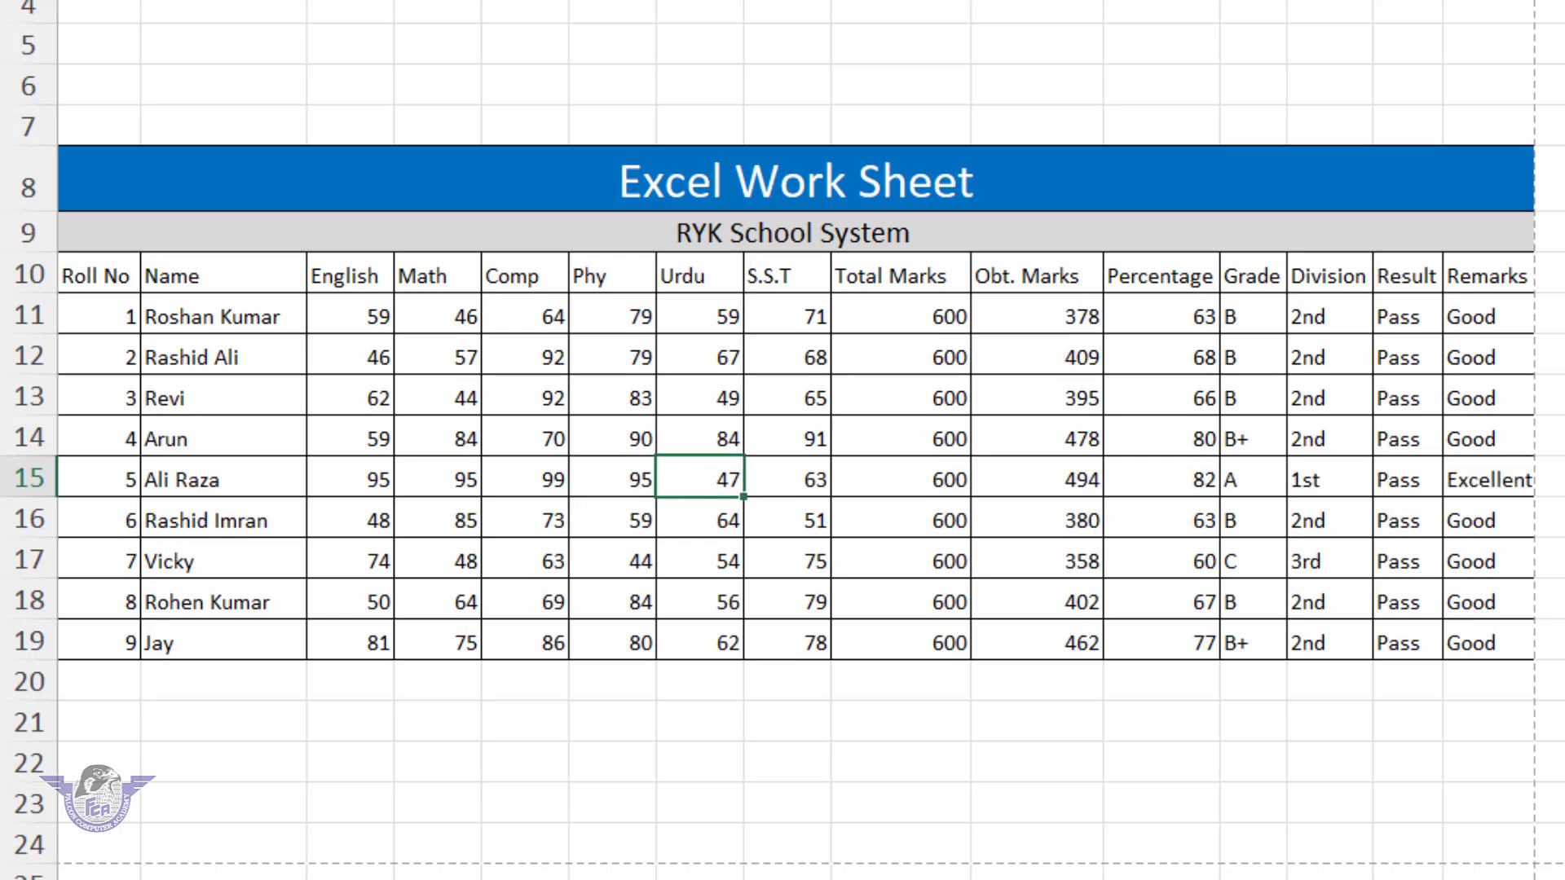
{"action": "type", "text": "96"}
{"action": "key", "text": "Tab"}
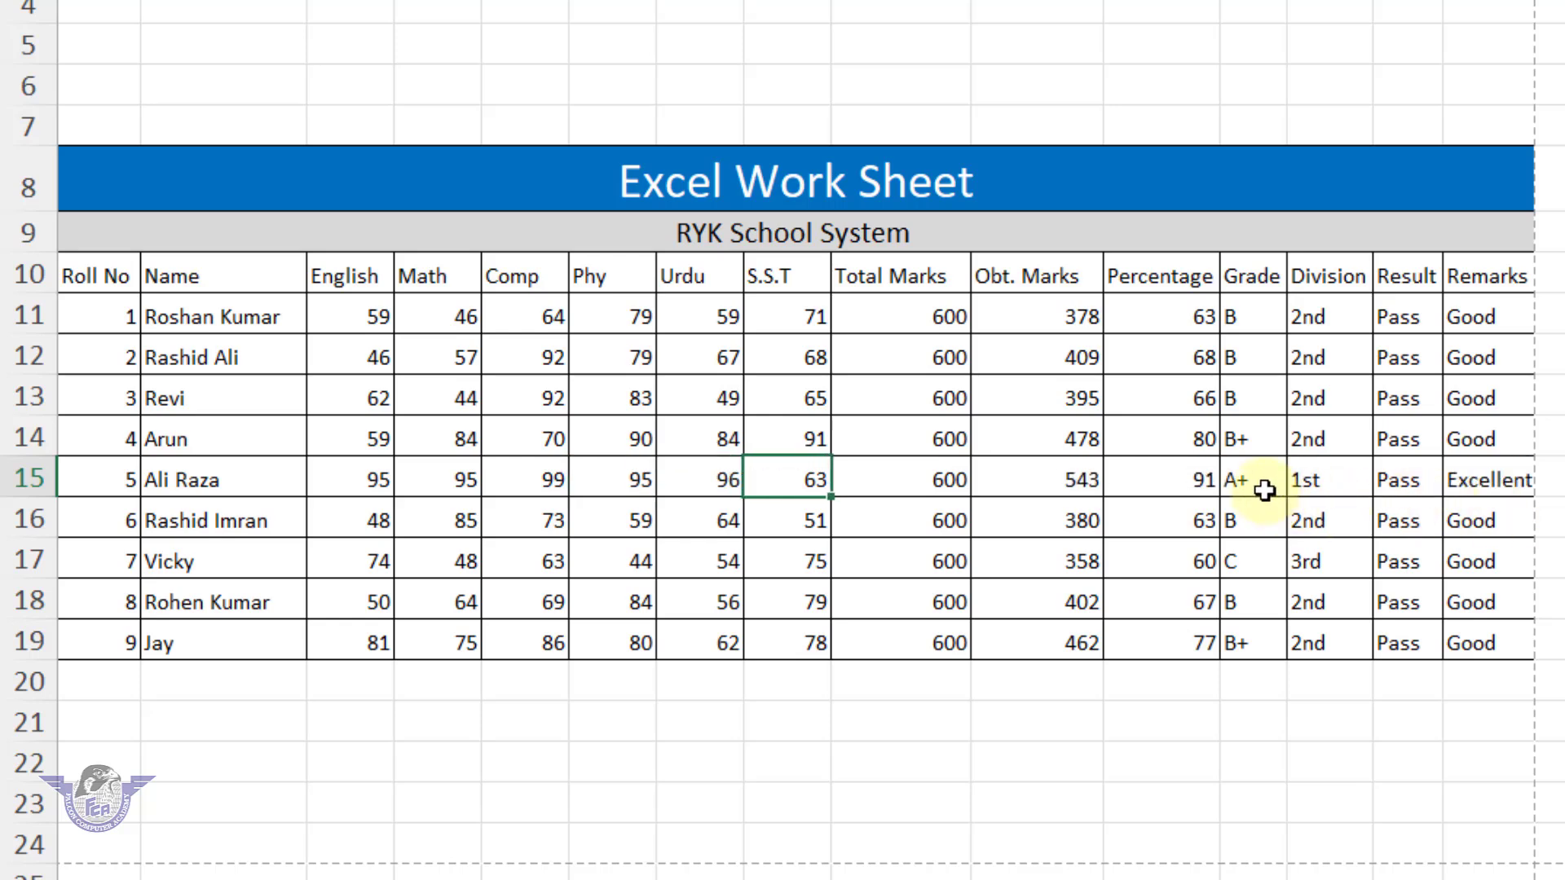
{"action": "left_click", "coordinate": [1312, 485]}
{"action": "left_click", "coordinate": [1463, 480]}
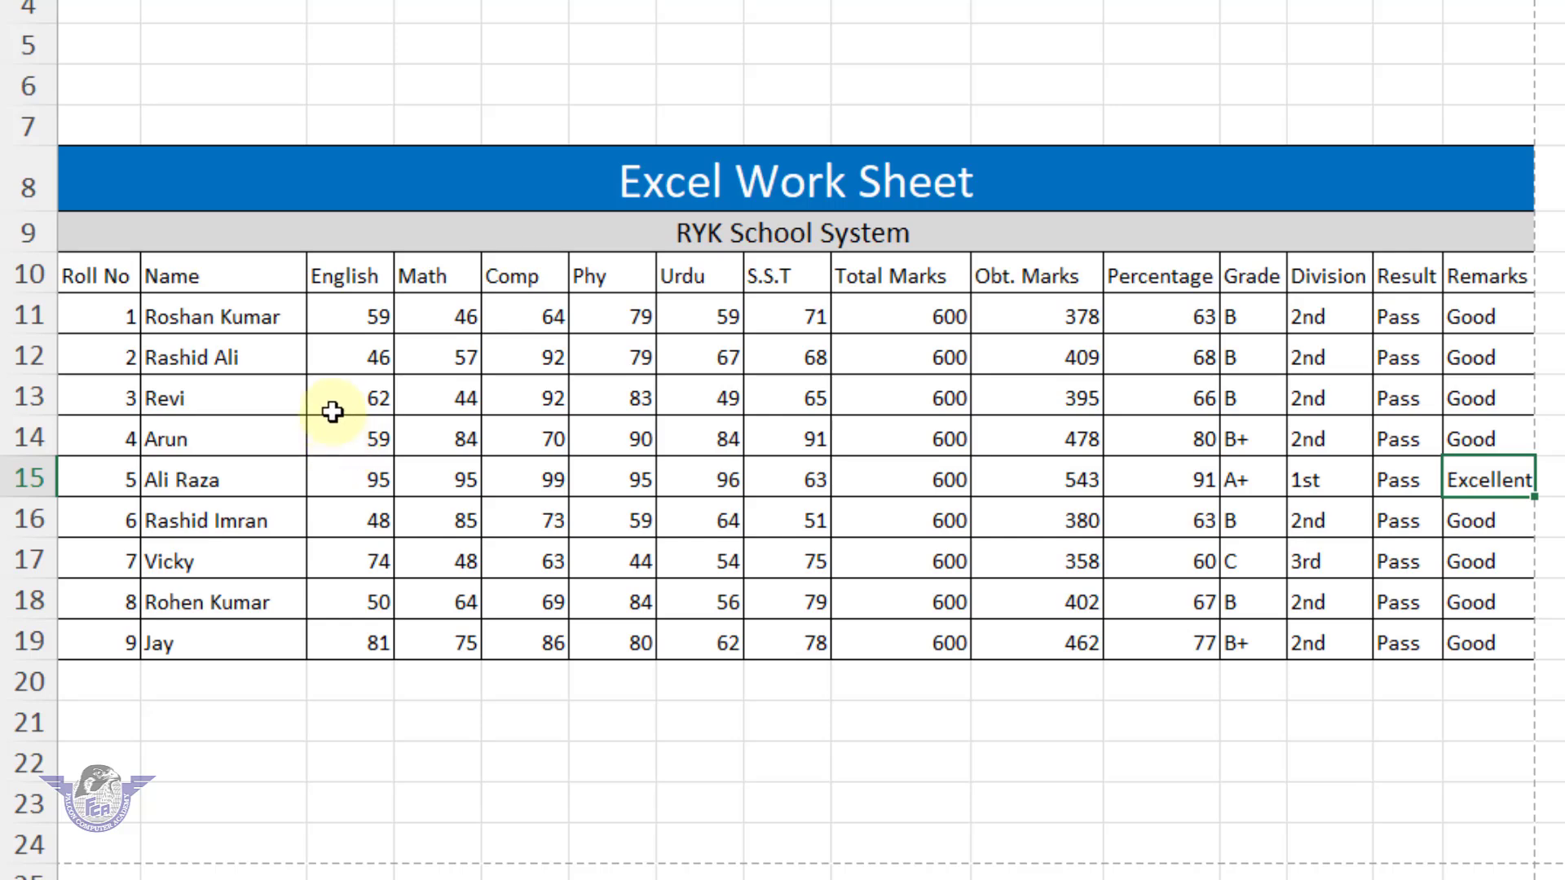
- Set roll number 2's marks to English 25, Math 21, Comp 25, Phy 21, Urdu 21 and S.S.T 20
{"action": "left_click", "coordinate": [366, 362]}
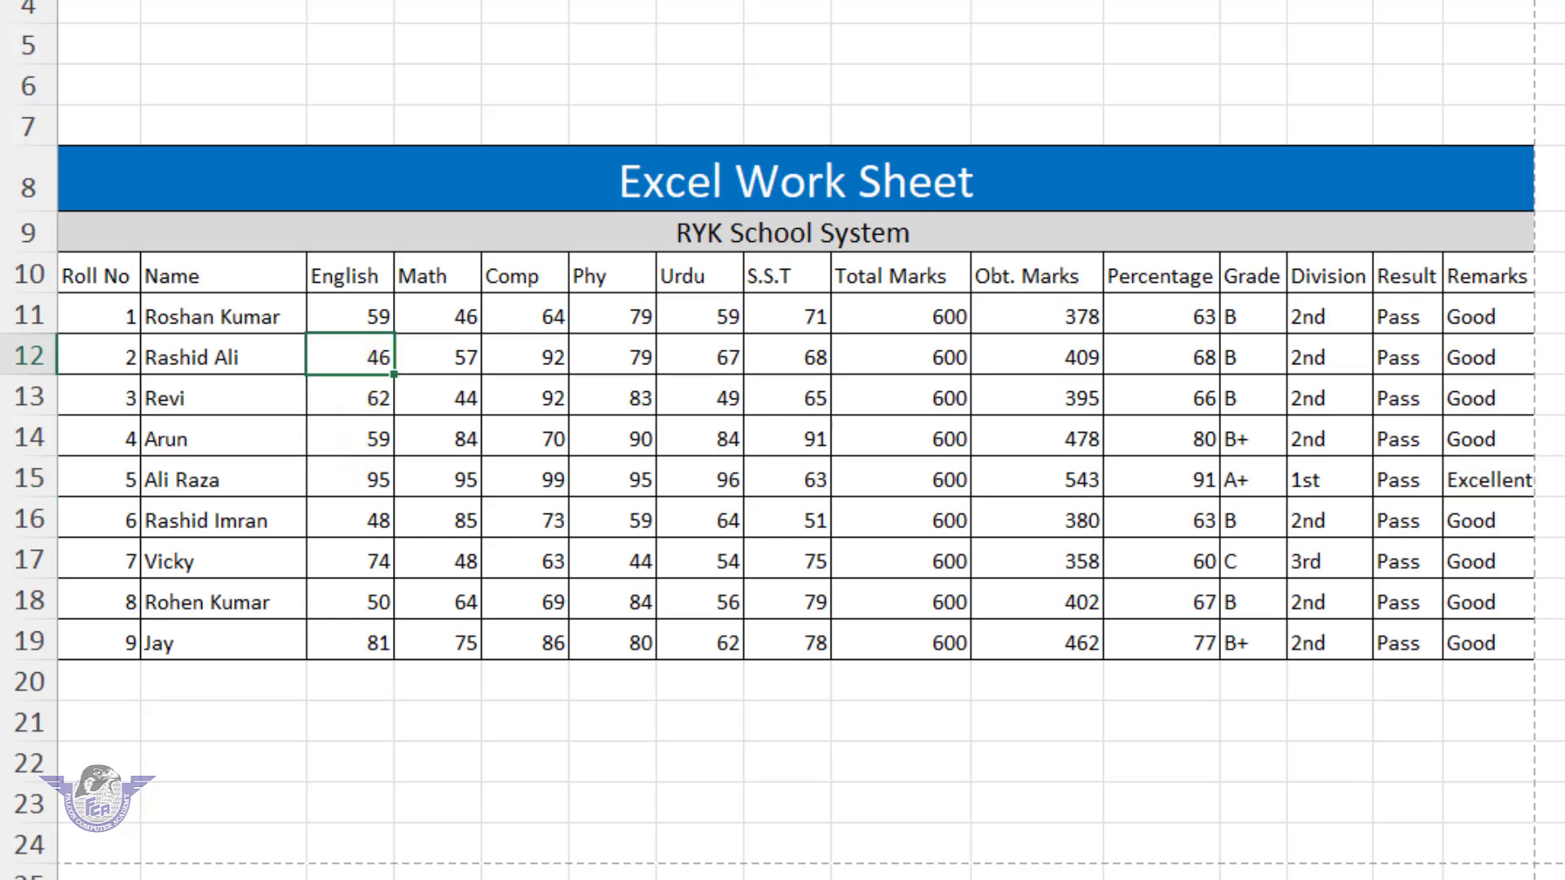
{"action": "type", "text": "25"}
{"action": "key", "text": "Tab"}
{"action": "type", "text": "21"}
{"action": "key", "text": "Tab"}
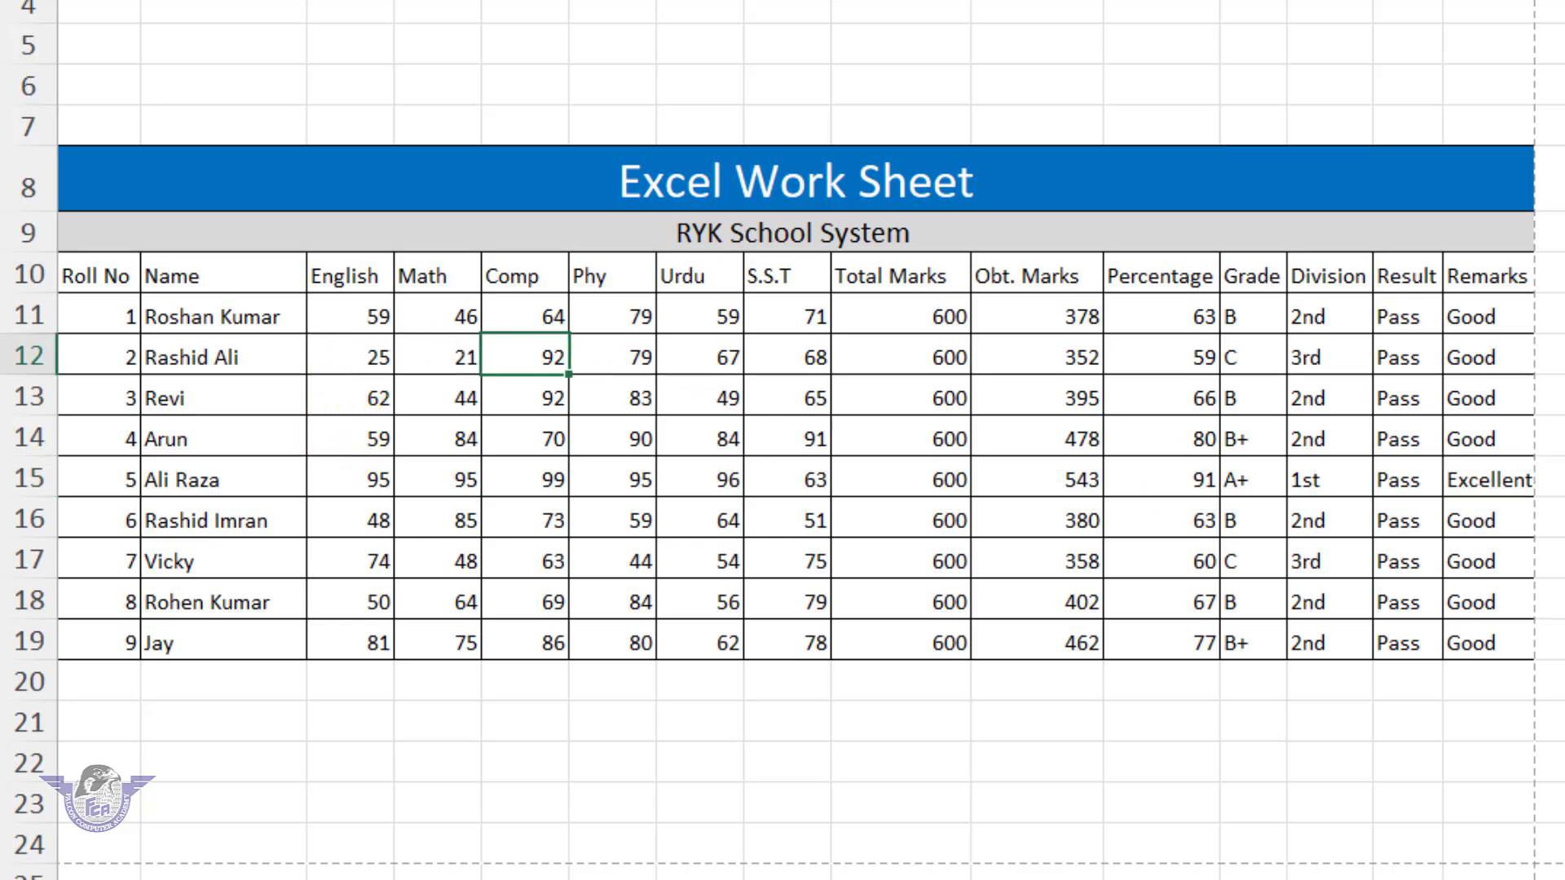
{"action": "type", "text": "25"}
{"action": "key", "text": "Tab"}
{"action": "type", "text": "21"}
{"action": "key", "text": "Tab"}
{"action": "type", "text": "21"}
{"action": "key", "text": "Tab"}
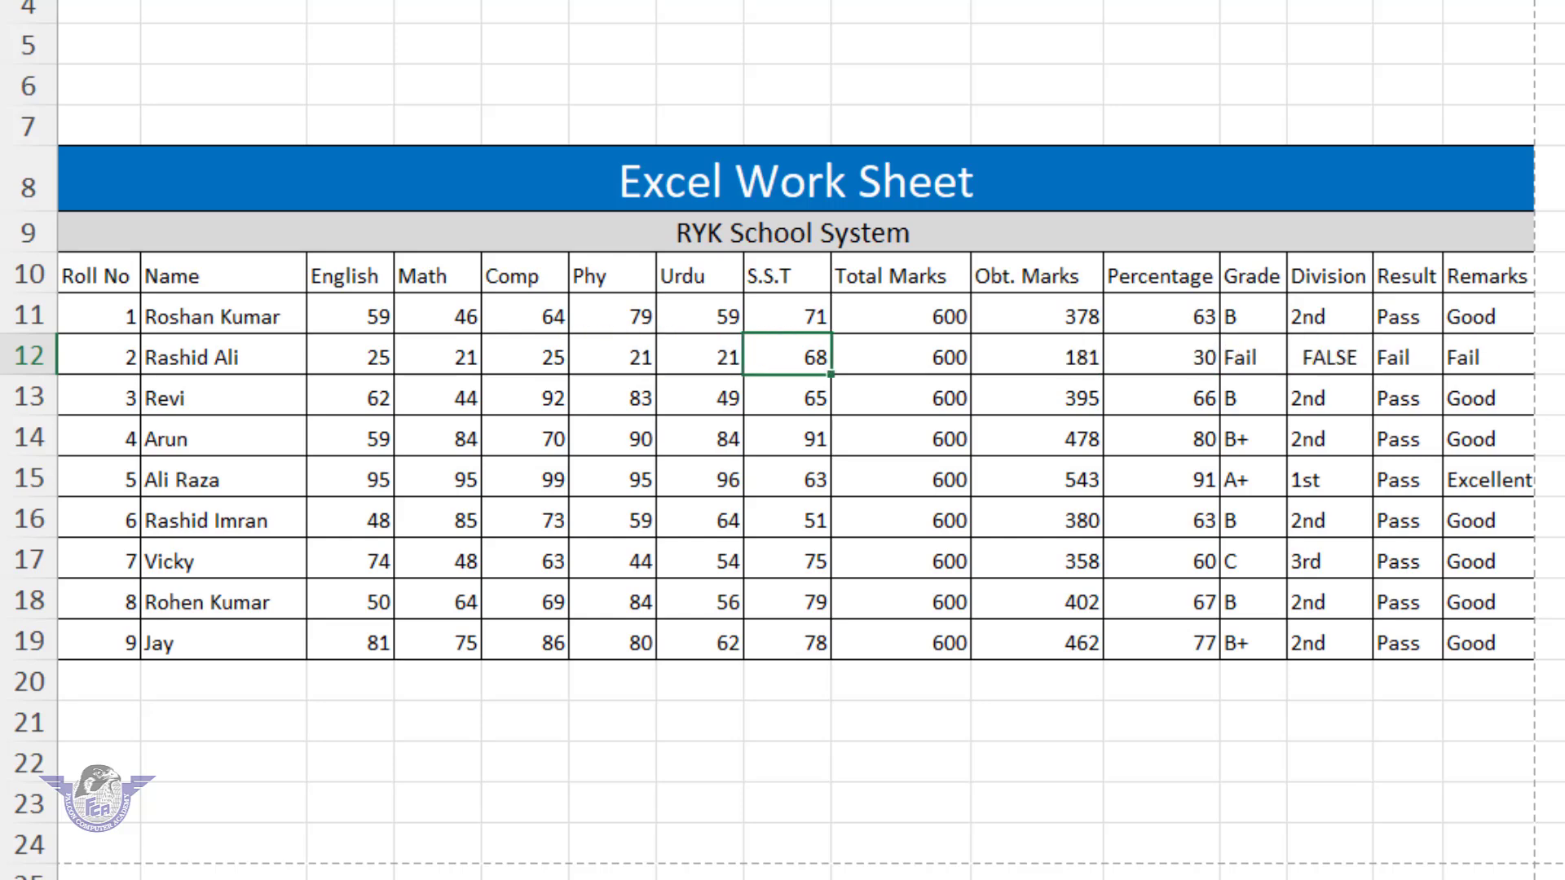
{"action": "type", "text": "20"}
{"action": "key", "text": "Tab"}
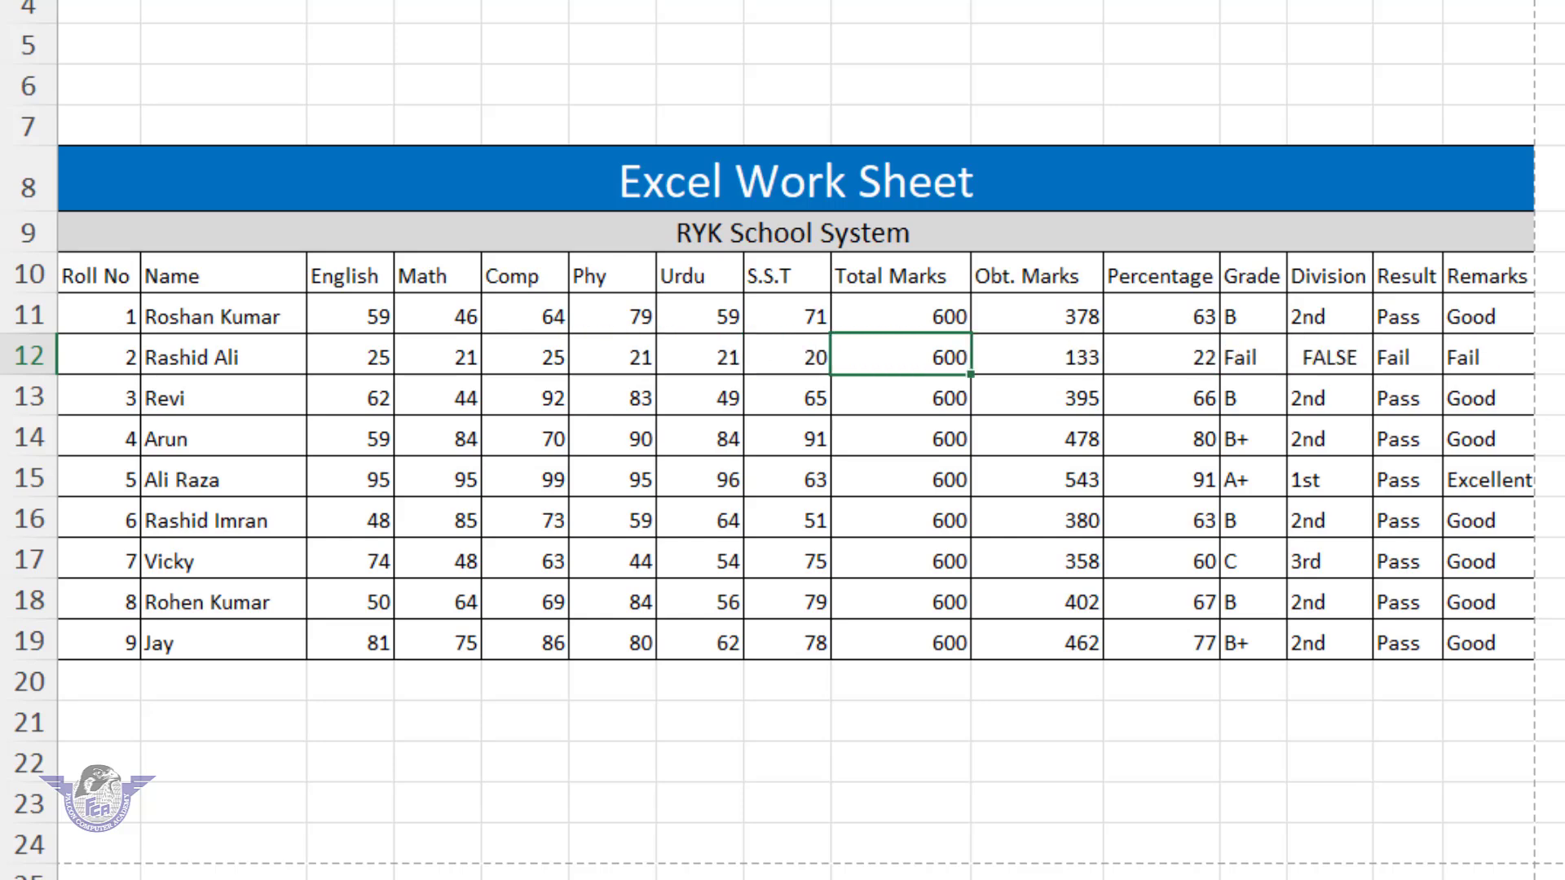
- Check the percentage, obtained marks, result and remarks calculated for roll number 2, including the formula in O12
{"action": "left_click", "coordinate": [1196, 356]}
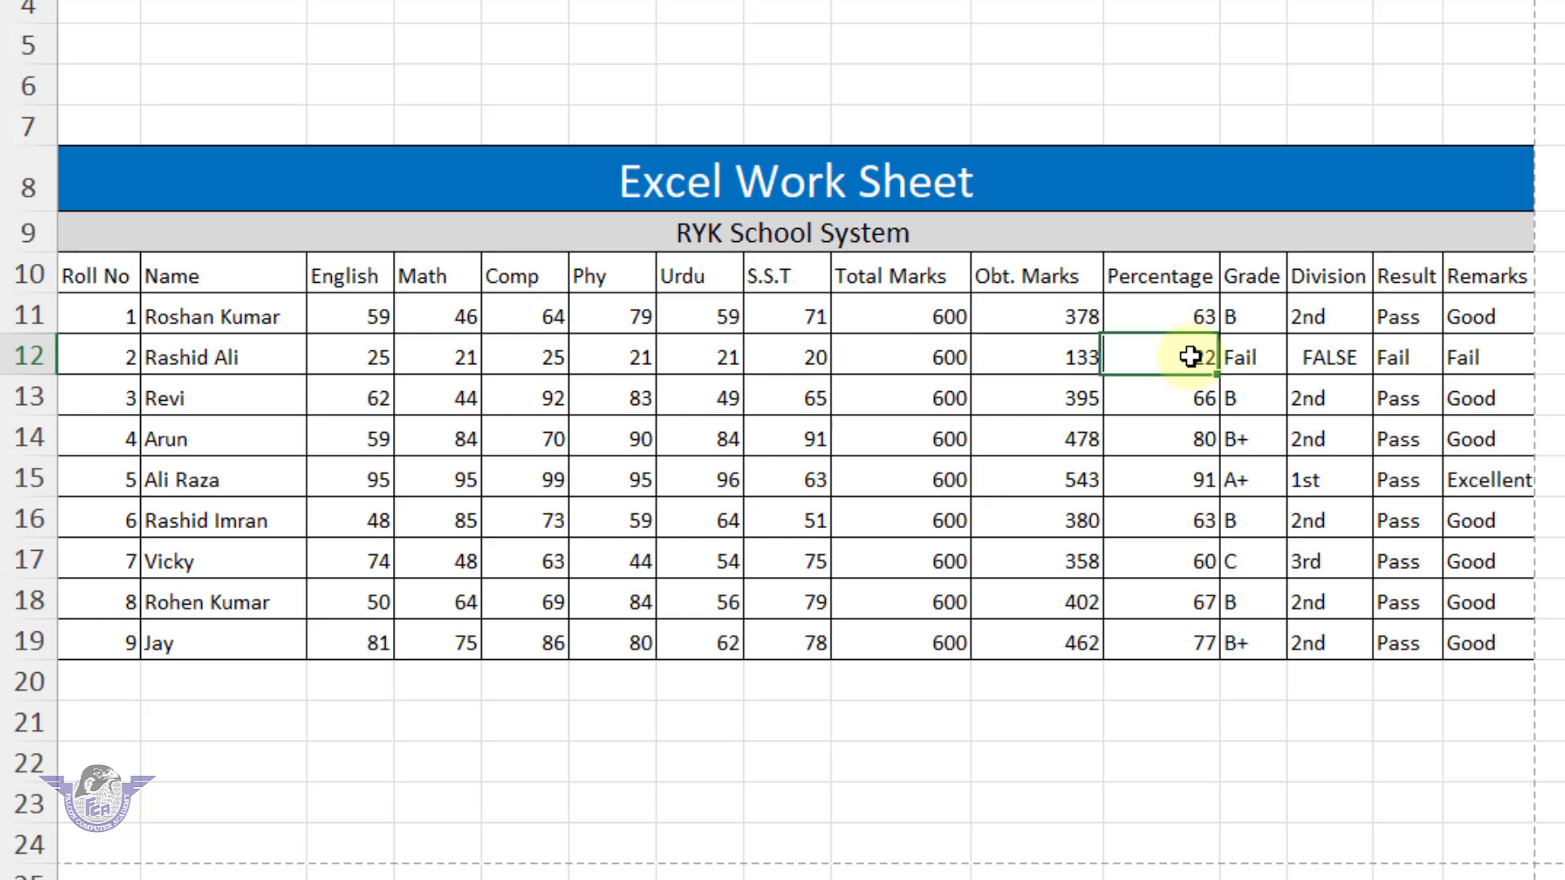
{"action": "left_click", "coordinate": [1074, 357]}
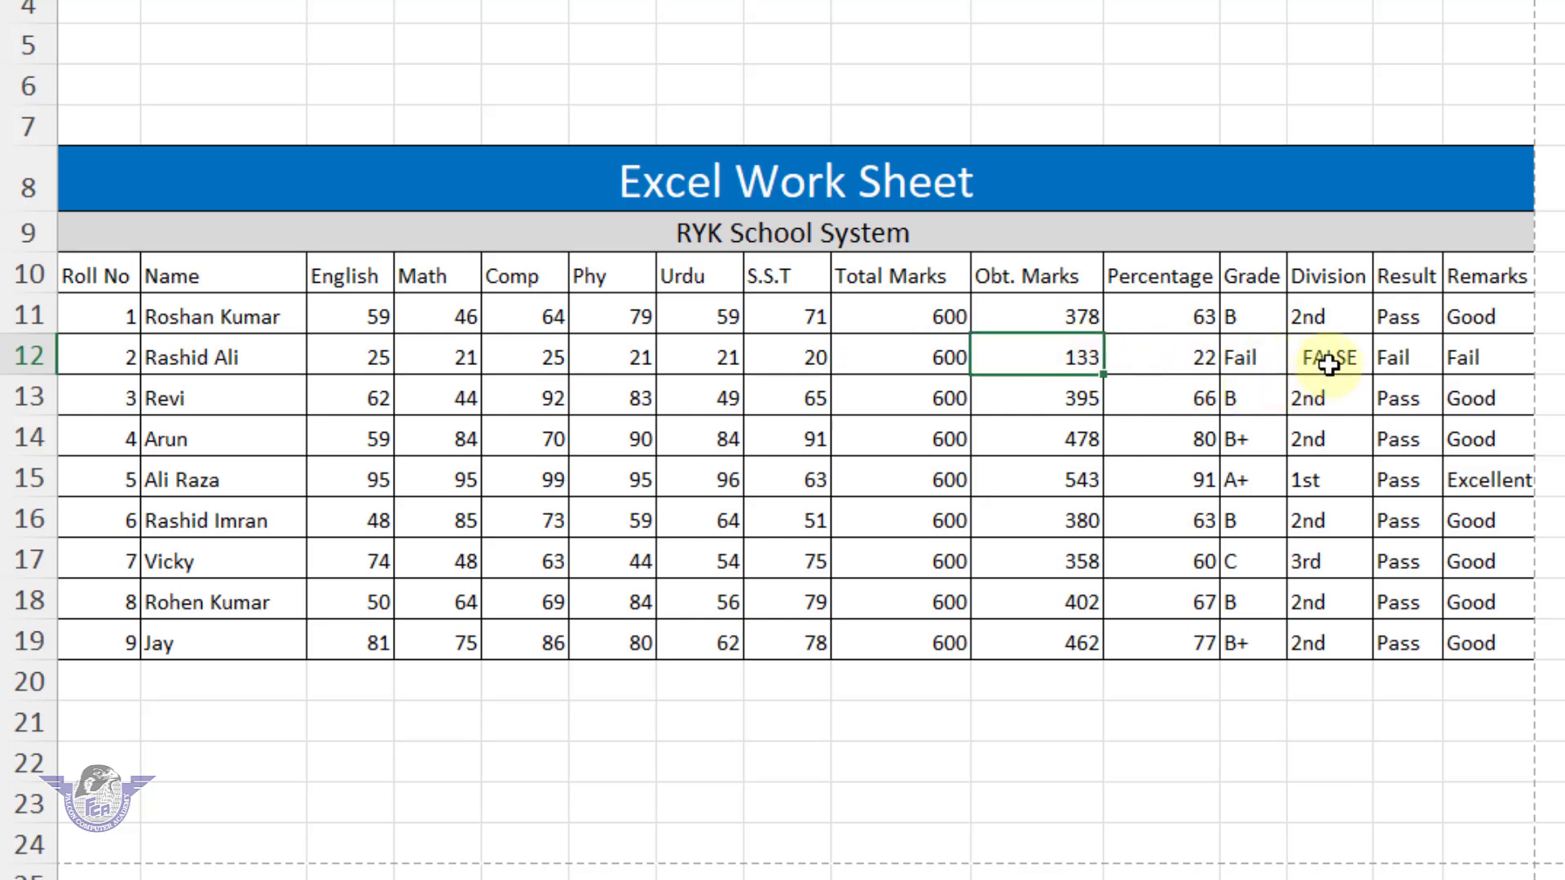
{"action": "left_click", "coordinate": [1398, 364]}
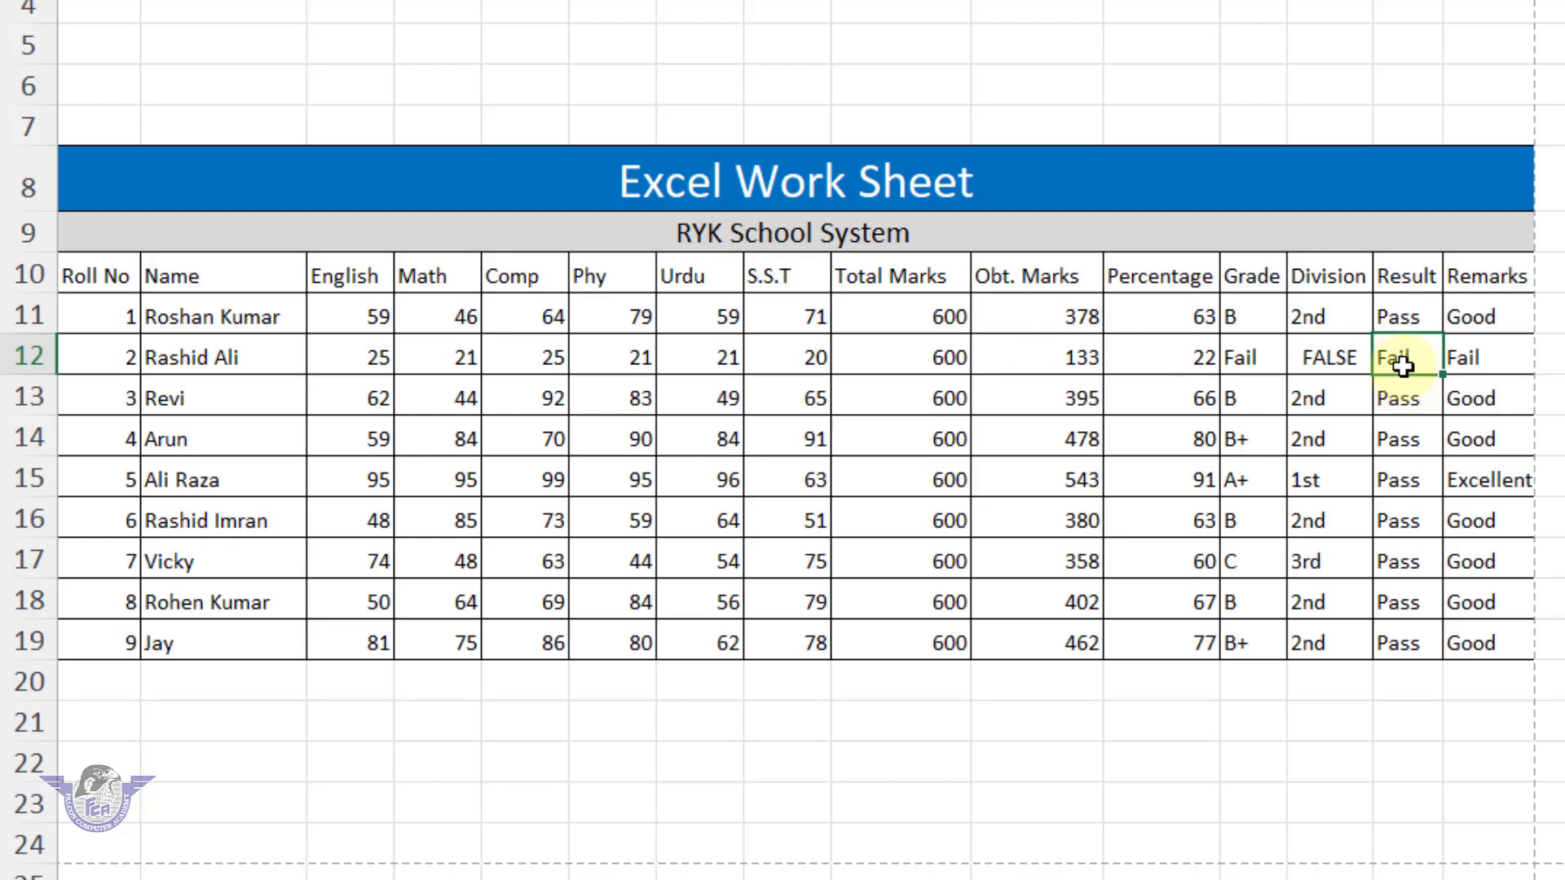
{"action": "left_click", "coordinate": [1474, 363]}
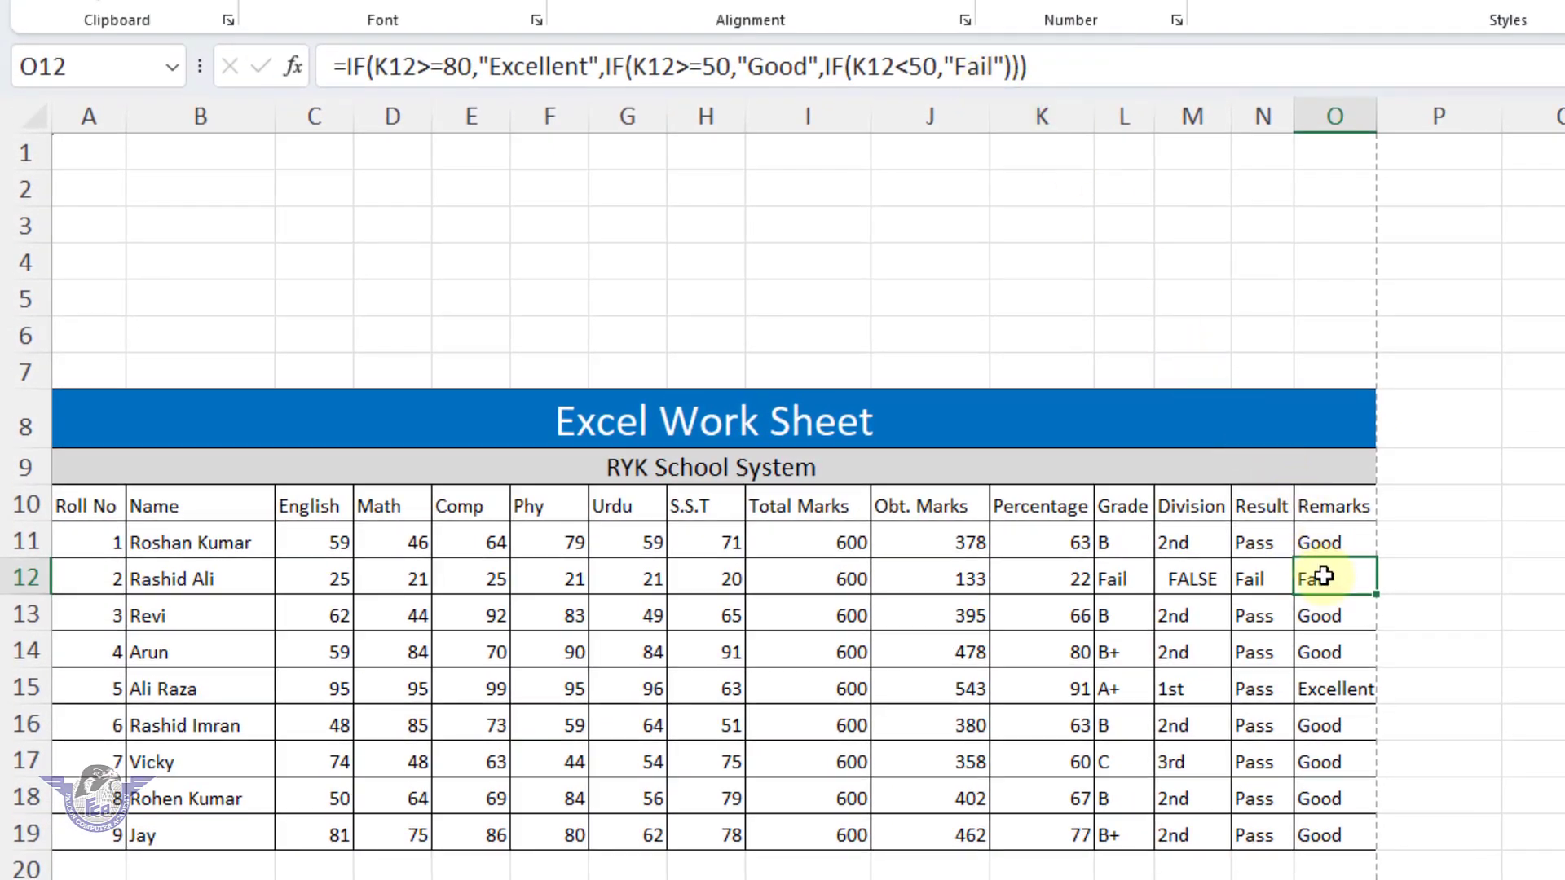
{"action": "double_click", "coordinate": [1322, 576]}
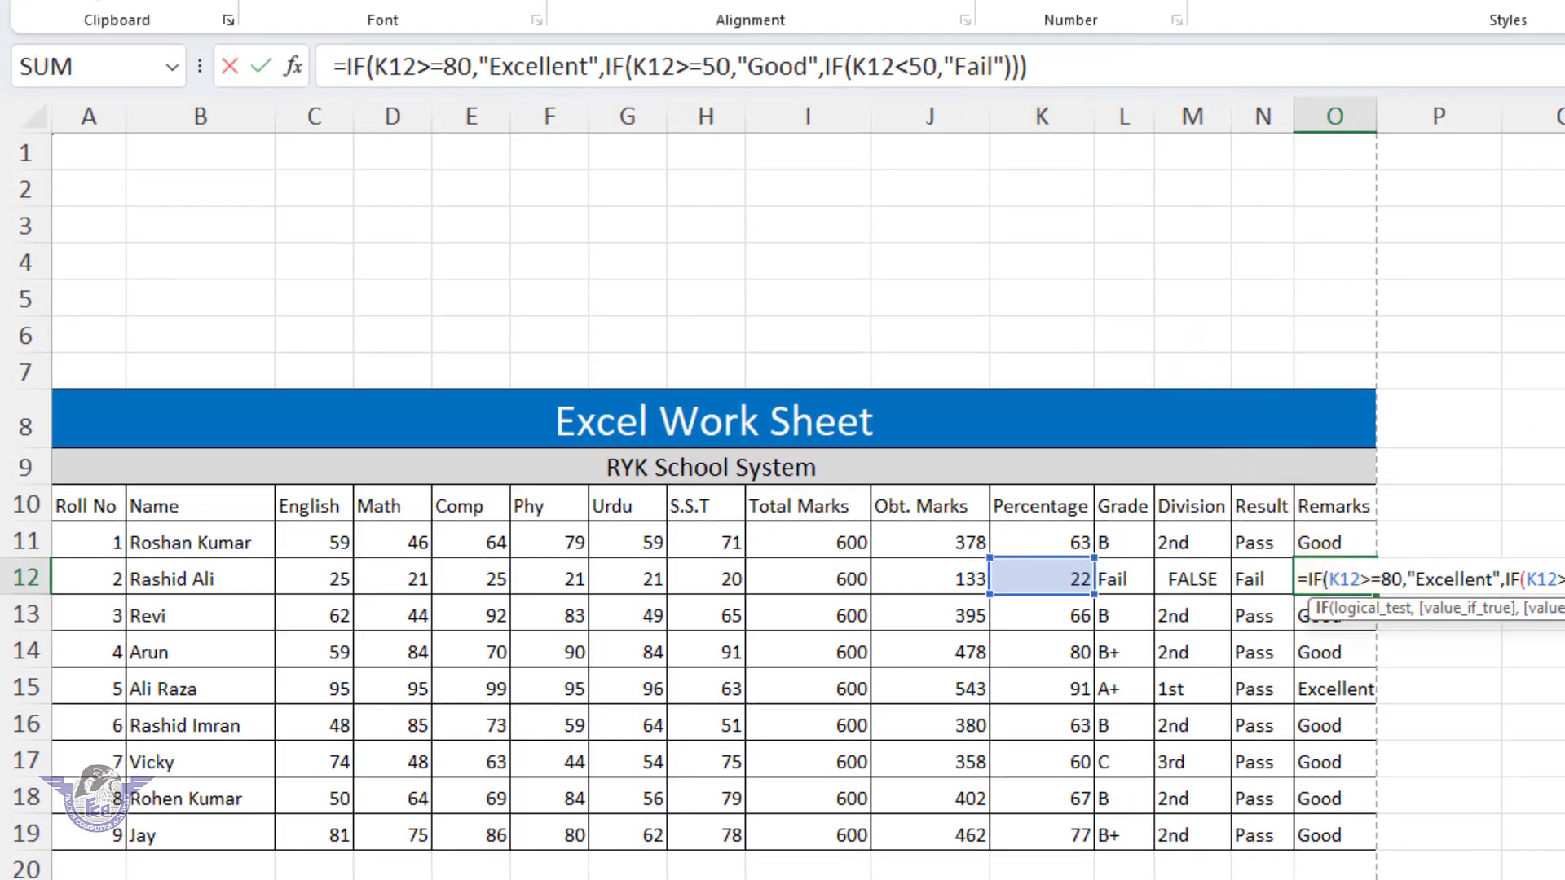
{"action": "key", "text": "Escape"}
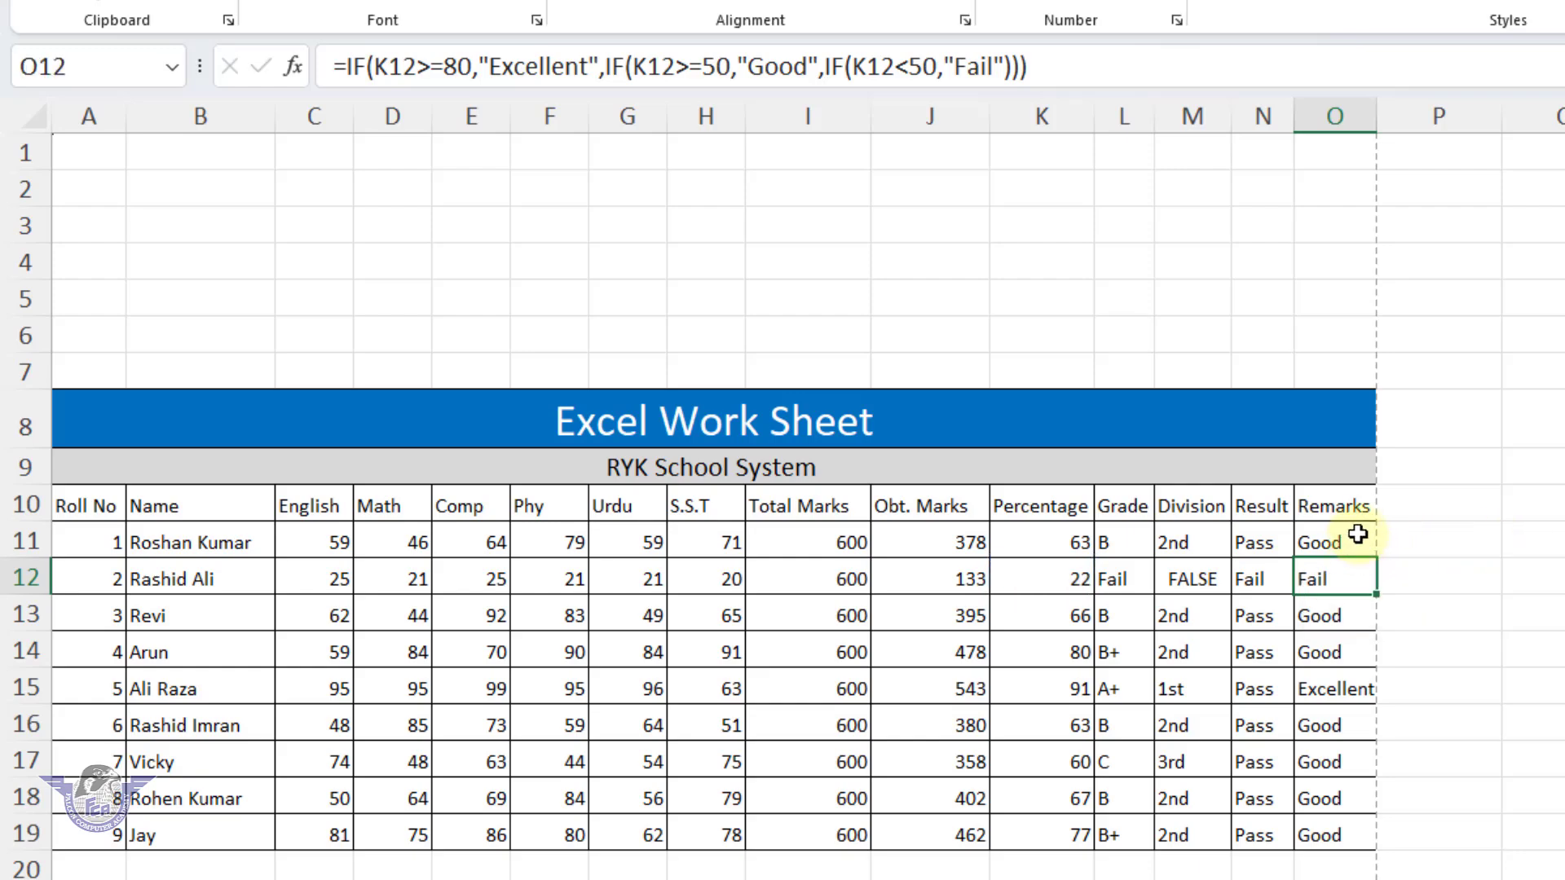
- Replace "Fail" with "Fair" in the O11 Remarks formula and fill it down to O19
{"action": "double_click", "coordinate": [1357, 533]}
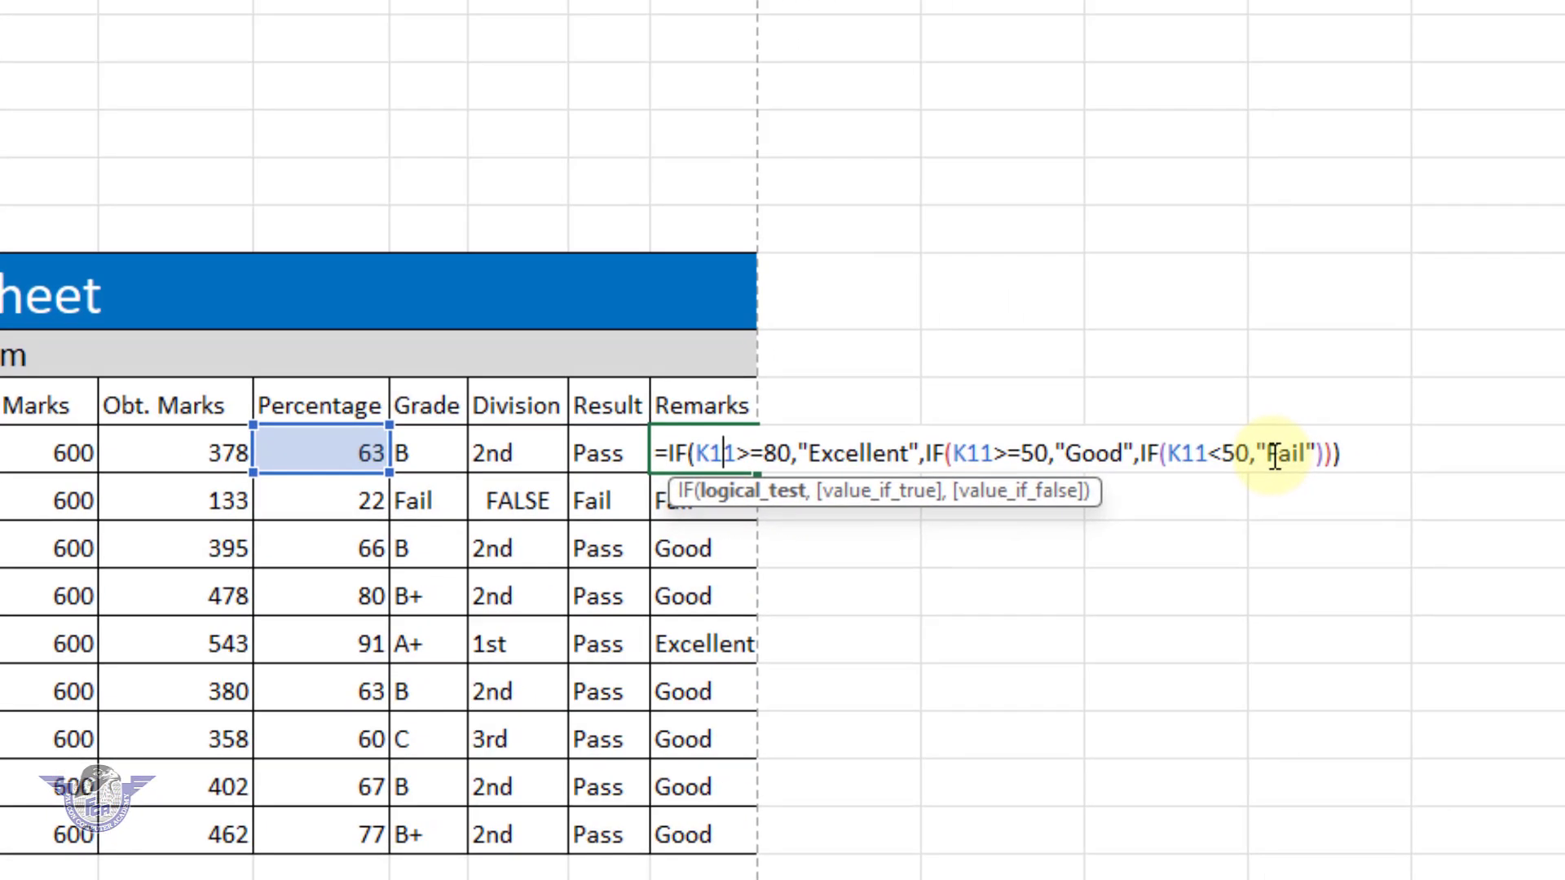
{"action": "left_click_drag", "start_coordinate": [1276, 457], "coordinate": [1309, 467]}
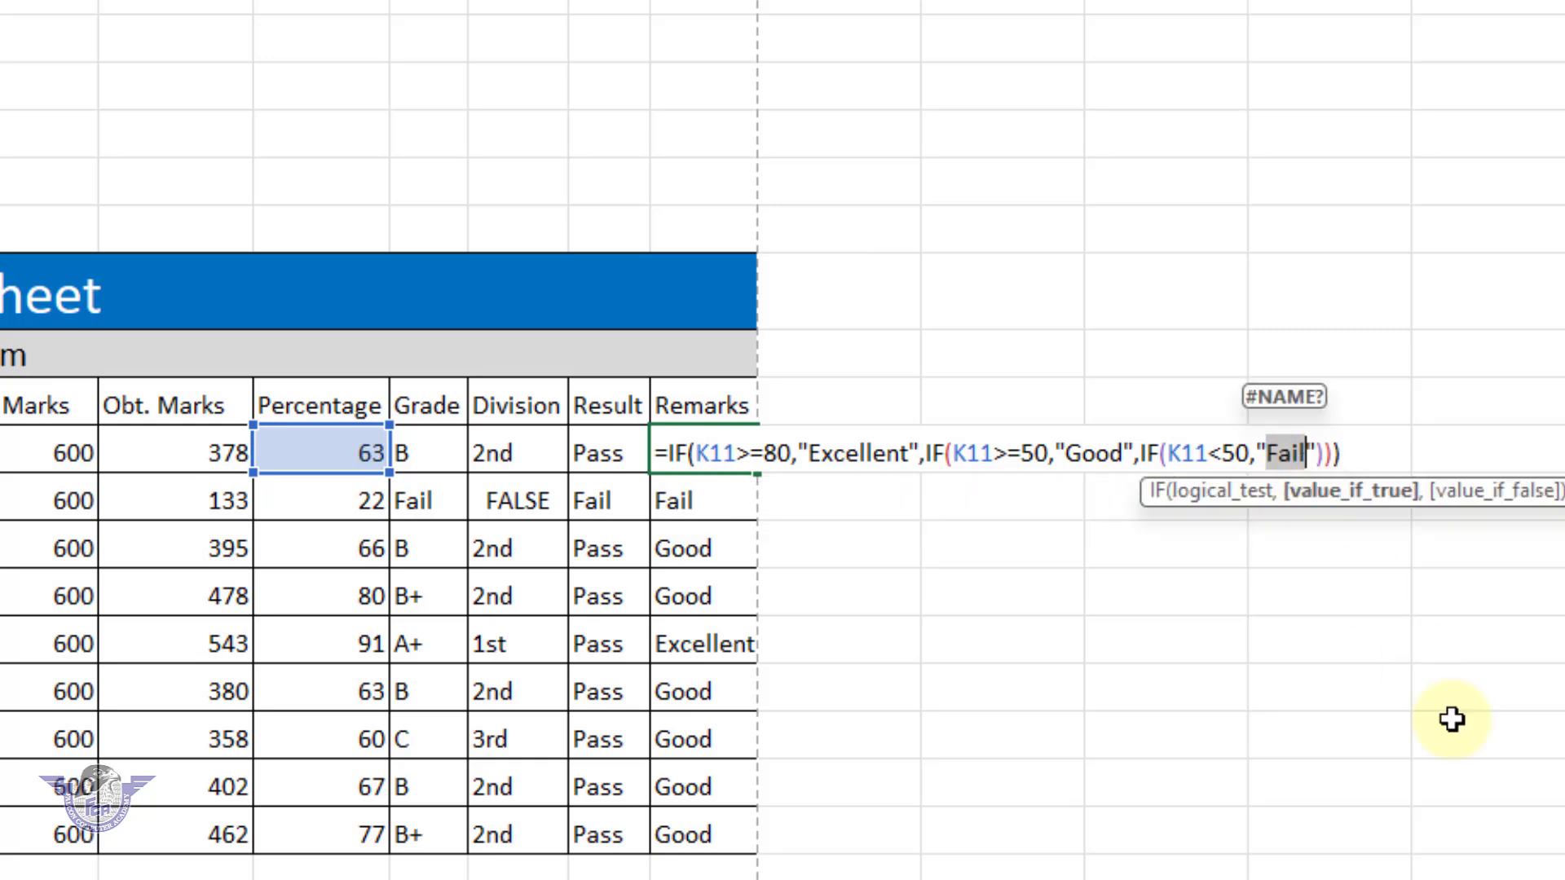
{"action": "type", "text": "Fair"}
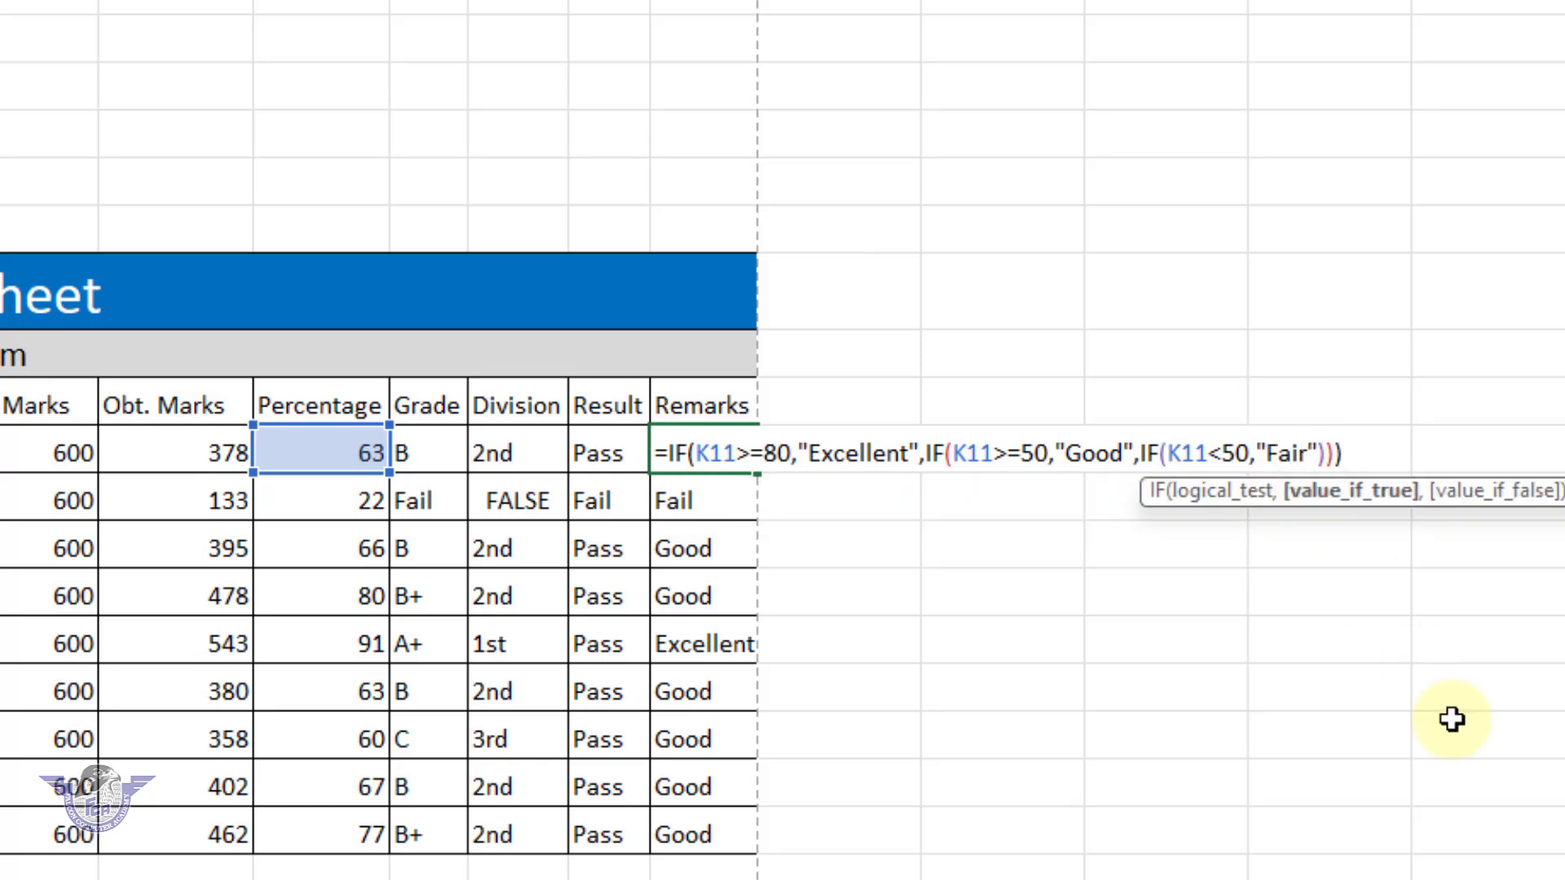
{"action": "key", "text": "Return"}
{"action": "left_click", "coordinate": [722, 453]}
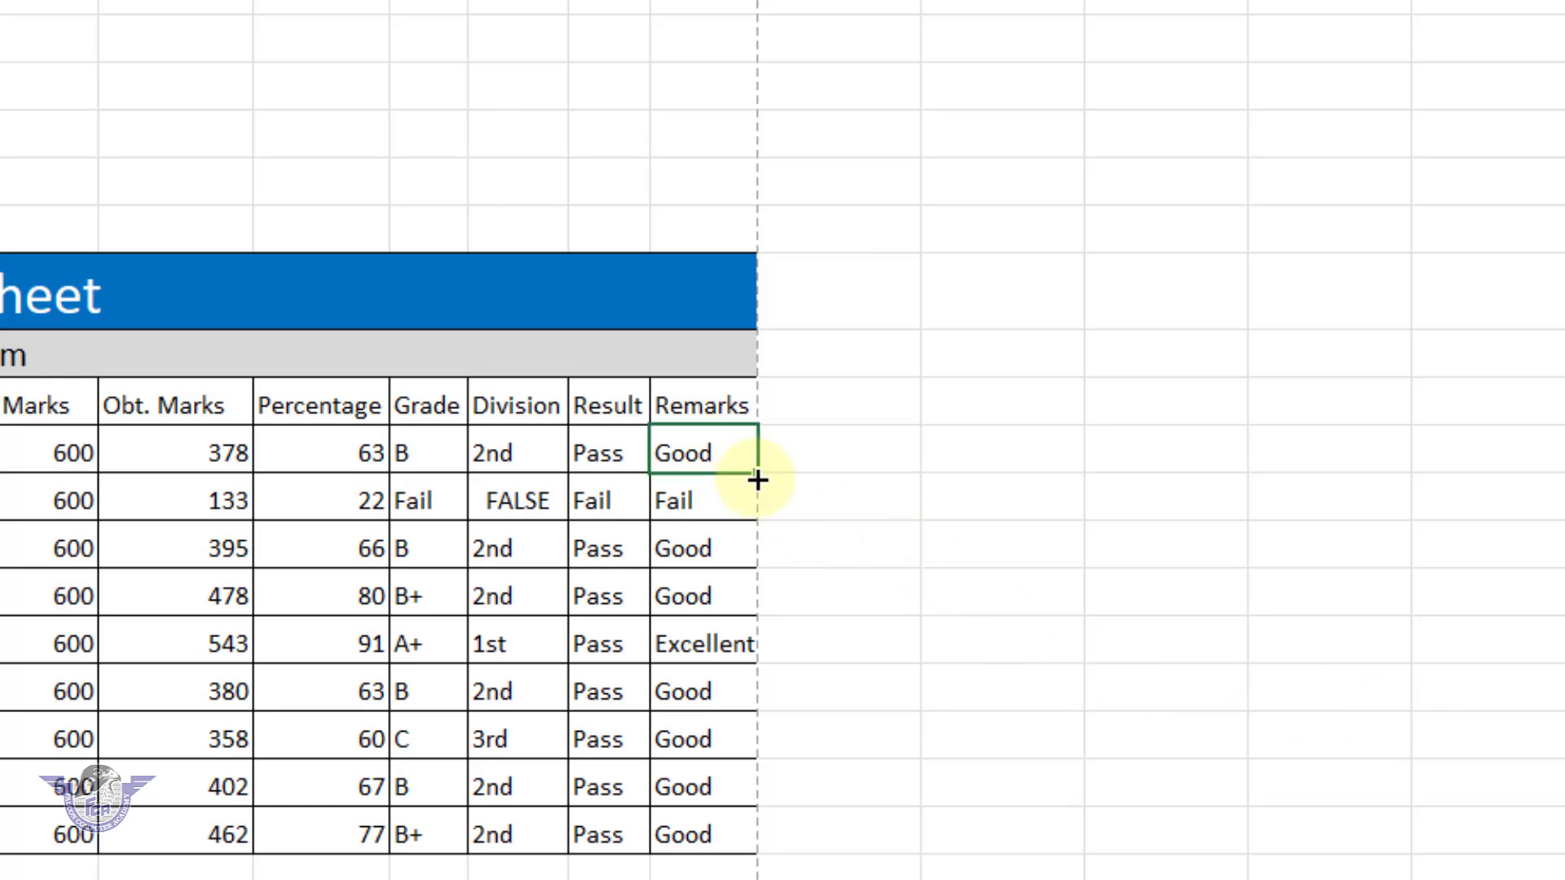
{"action": "left_click_drag", "start_coordinate": [757, 480], "coordinate": [762, 849]}
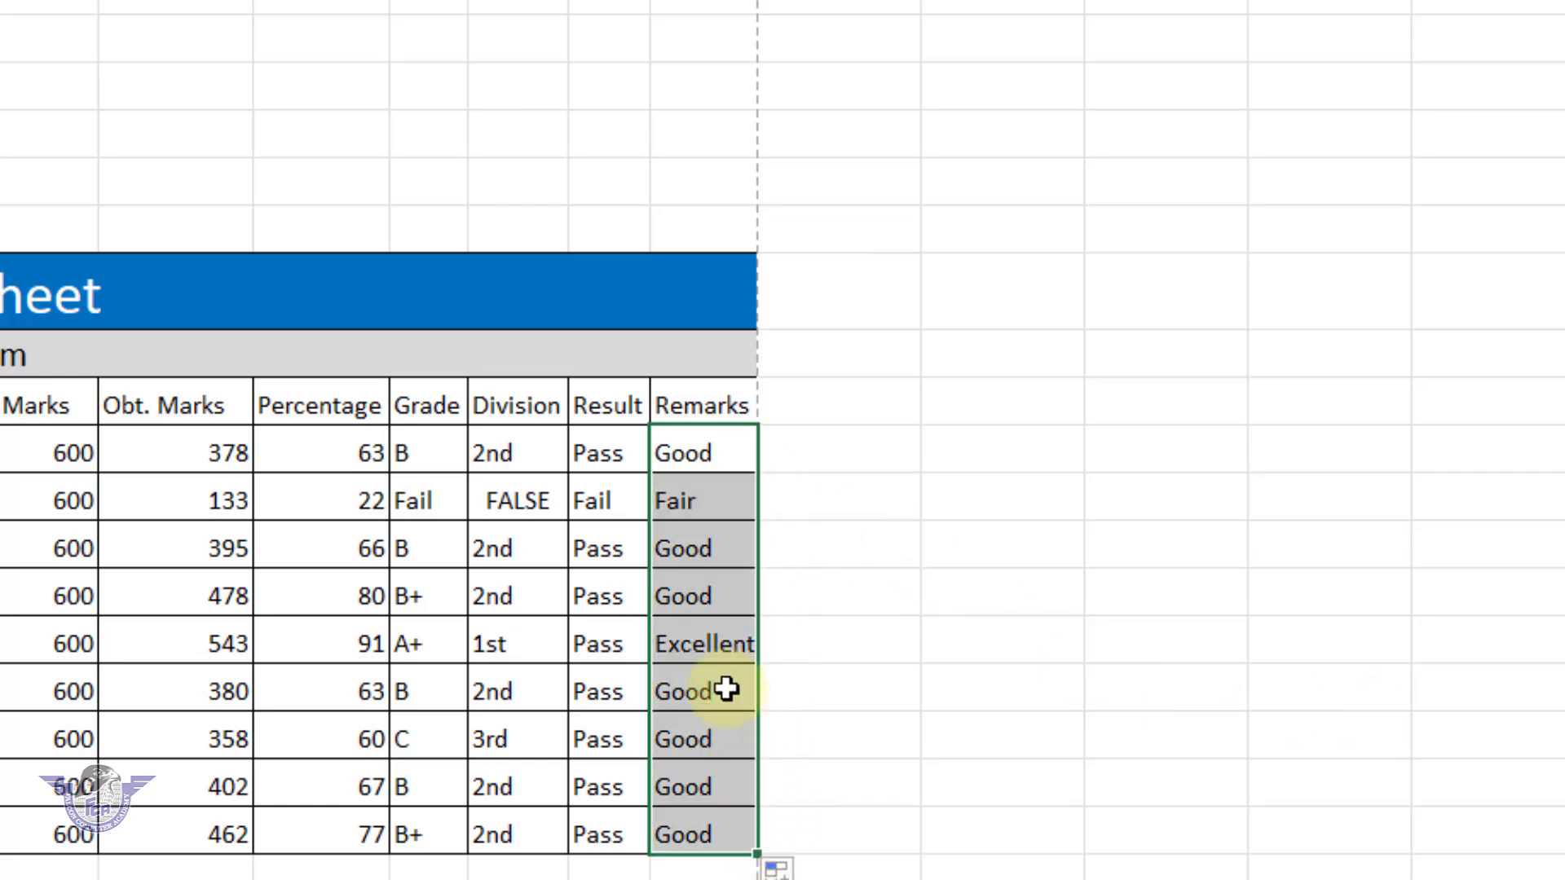
{"action": "left_click", "coordinate": [709, 512]}
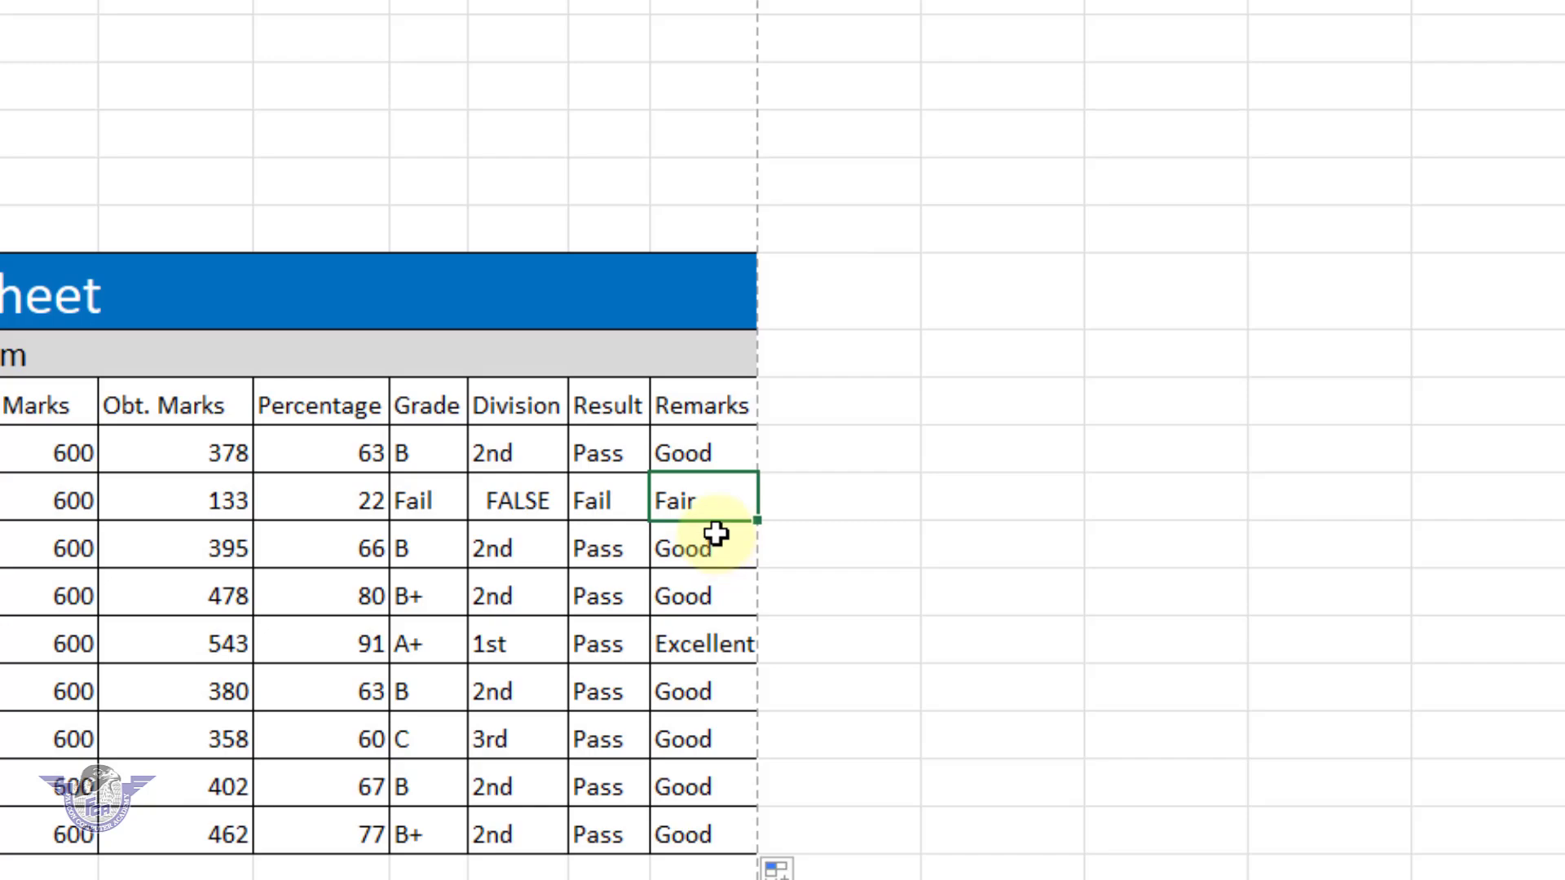
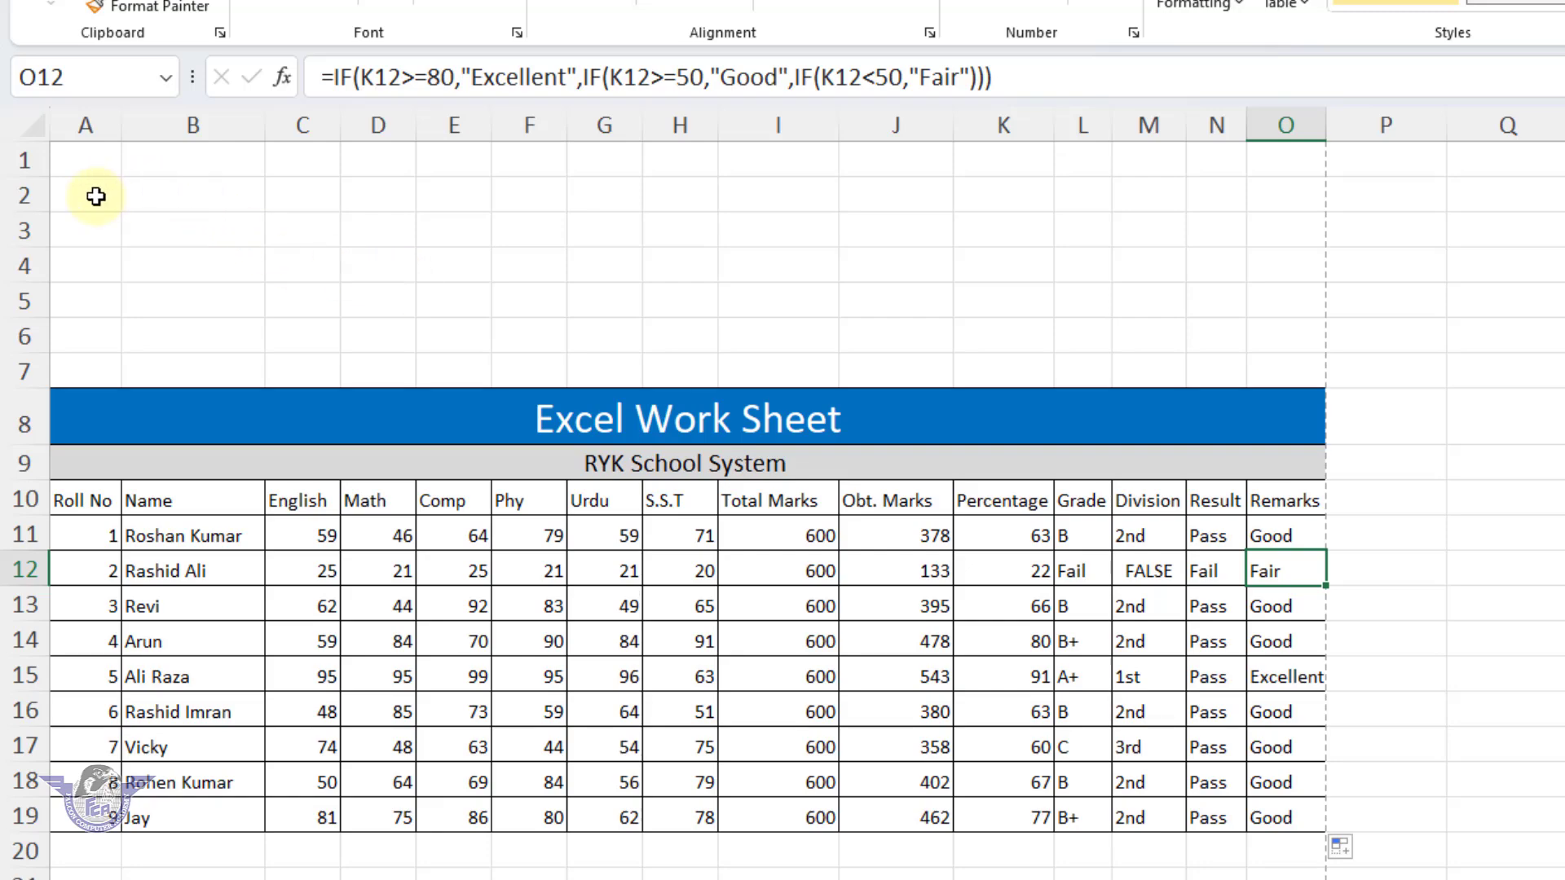
- Merge and center cells A2:O2 and enter the heading "Search by Roll No." in the merged cell
{"action": "left_click_drag", "start_coordinate": [95, 195], "coordinate": [1328, 202]}
{"action": "left_click_drag", "start_coordinate": [1328, 382], "coordinate": [1296, 388]}
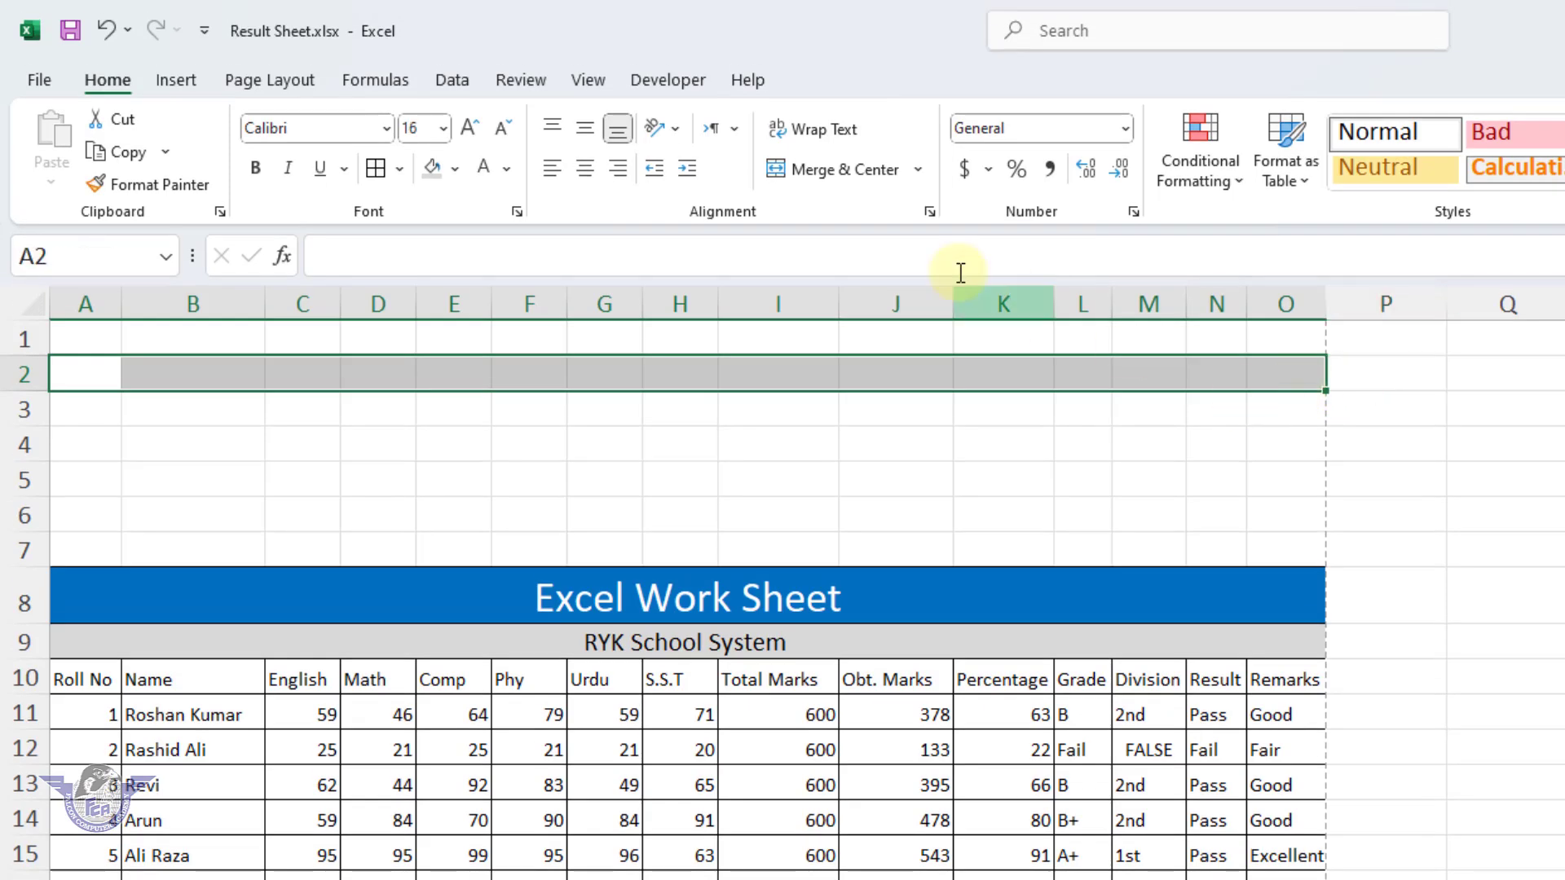
{"action": "left_click", "coordinate": [844, 173]}
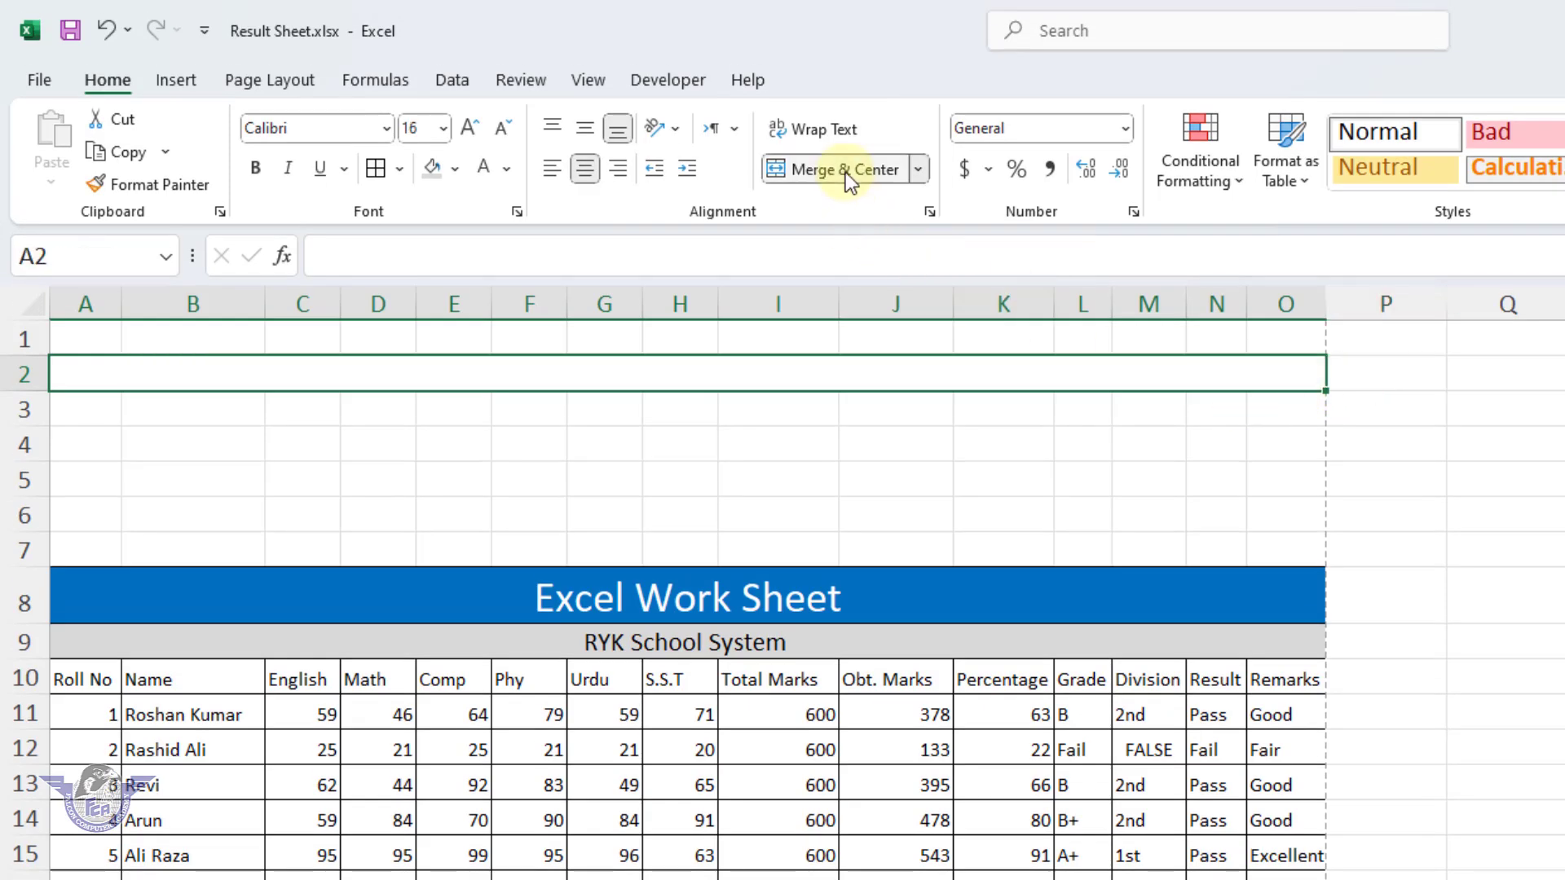
{"action": "type", "text": "Search b"}
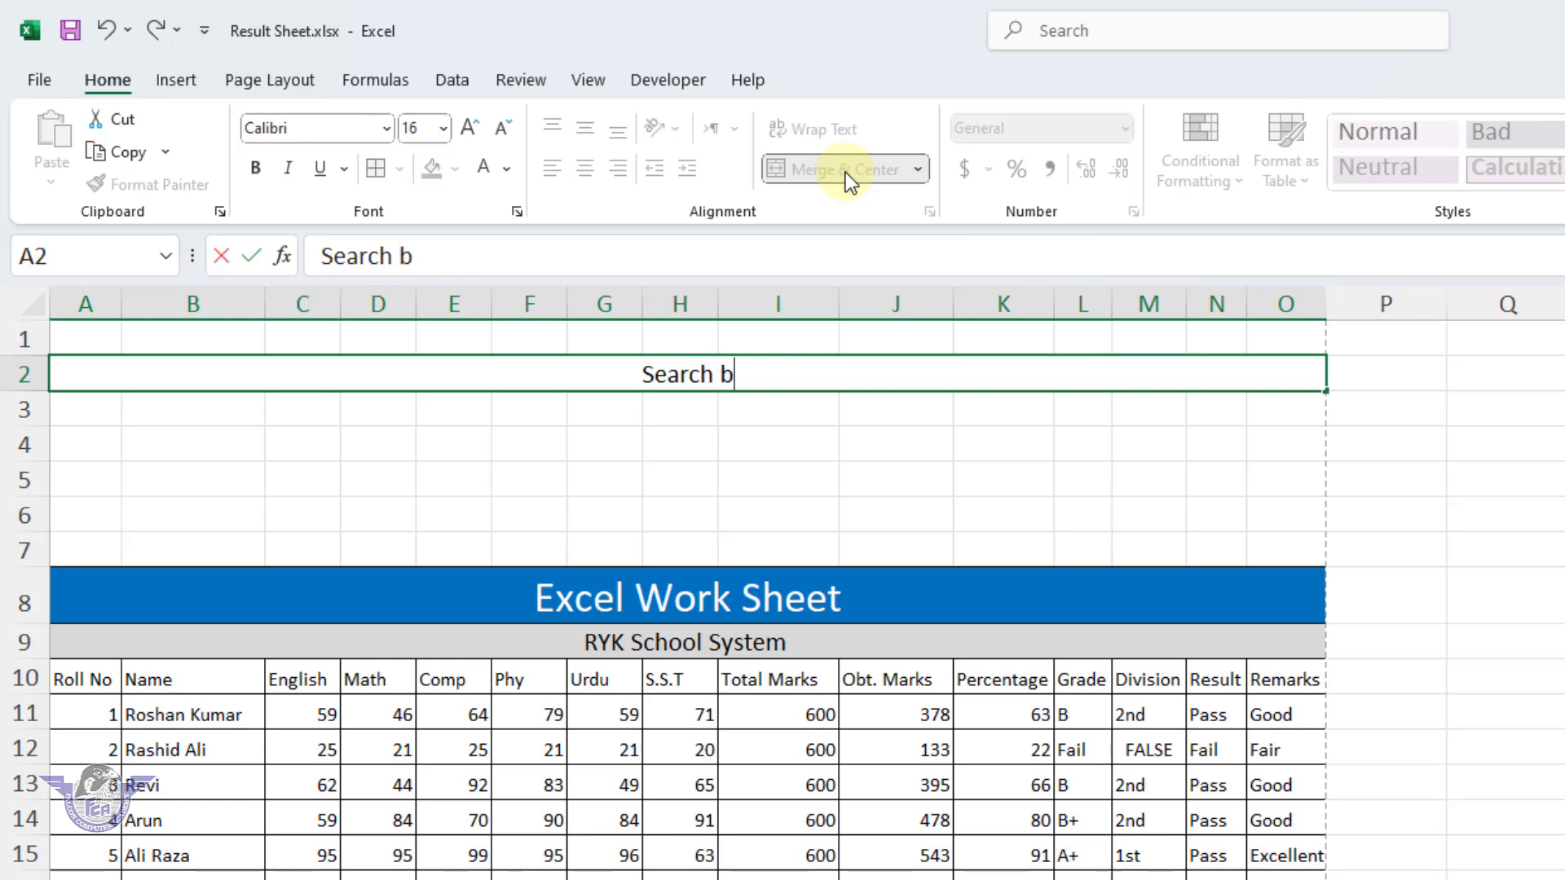
{"action": "type", "text": "y Na"}
{"action": "key", "text": "BackSpace"}
{"action": "key", "text": "BackSpace"}
{"action": "type", "text": "Ro"}
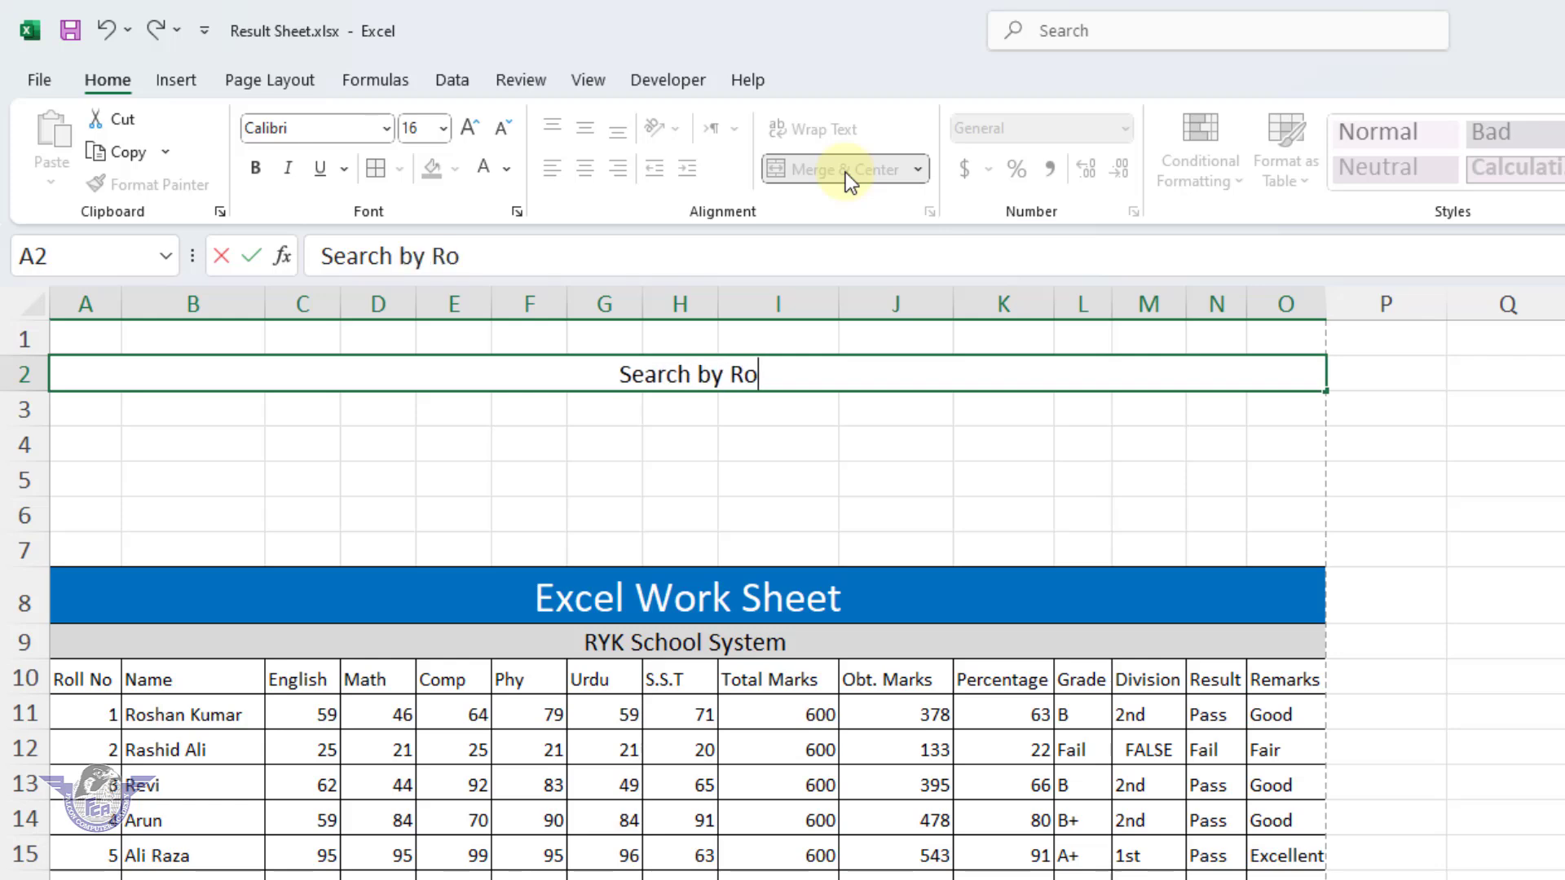
{"action": "type", "text": "ll N"}
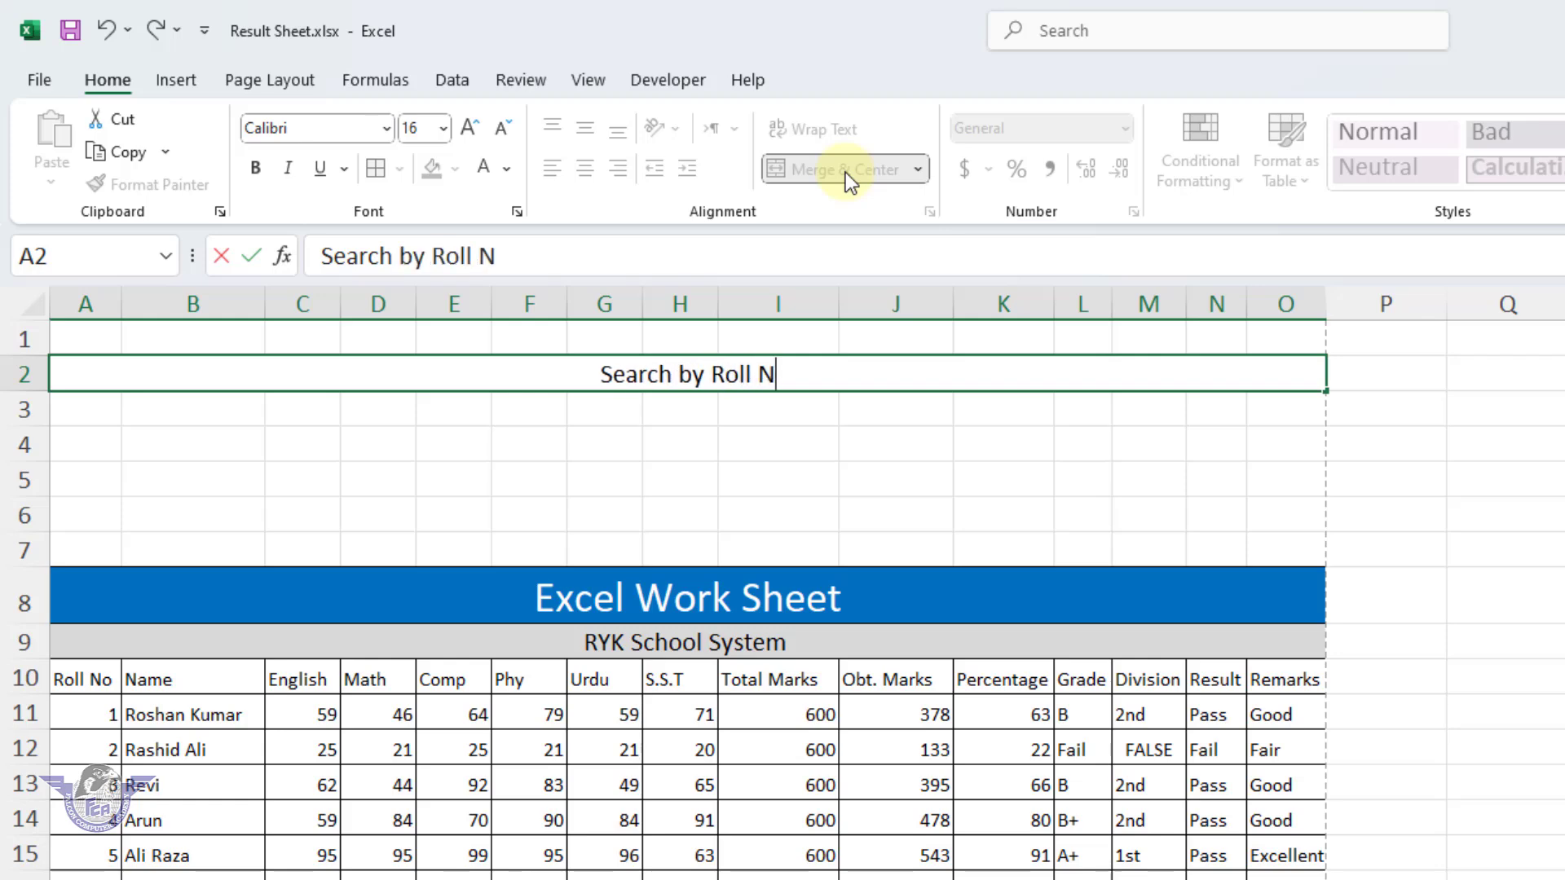
{"action": "type", "text": "o."}
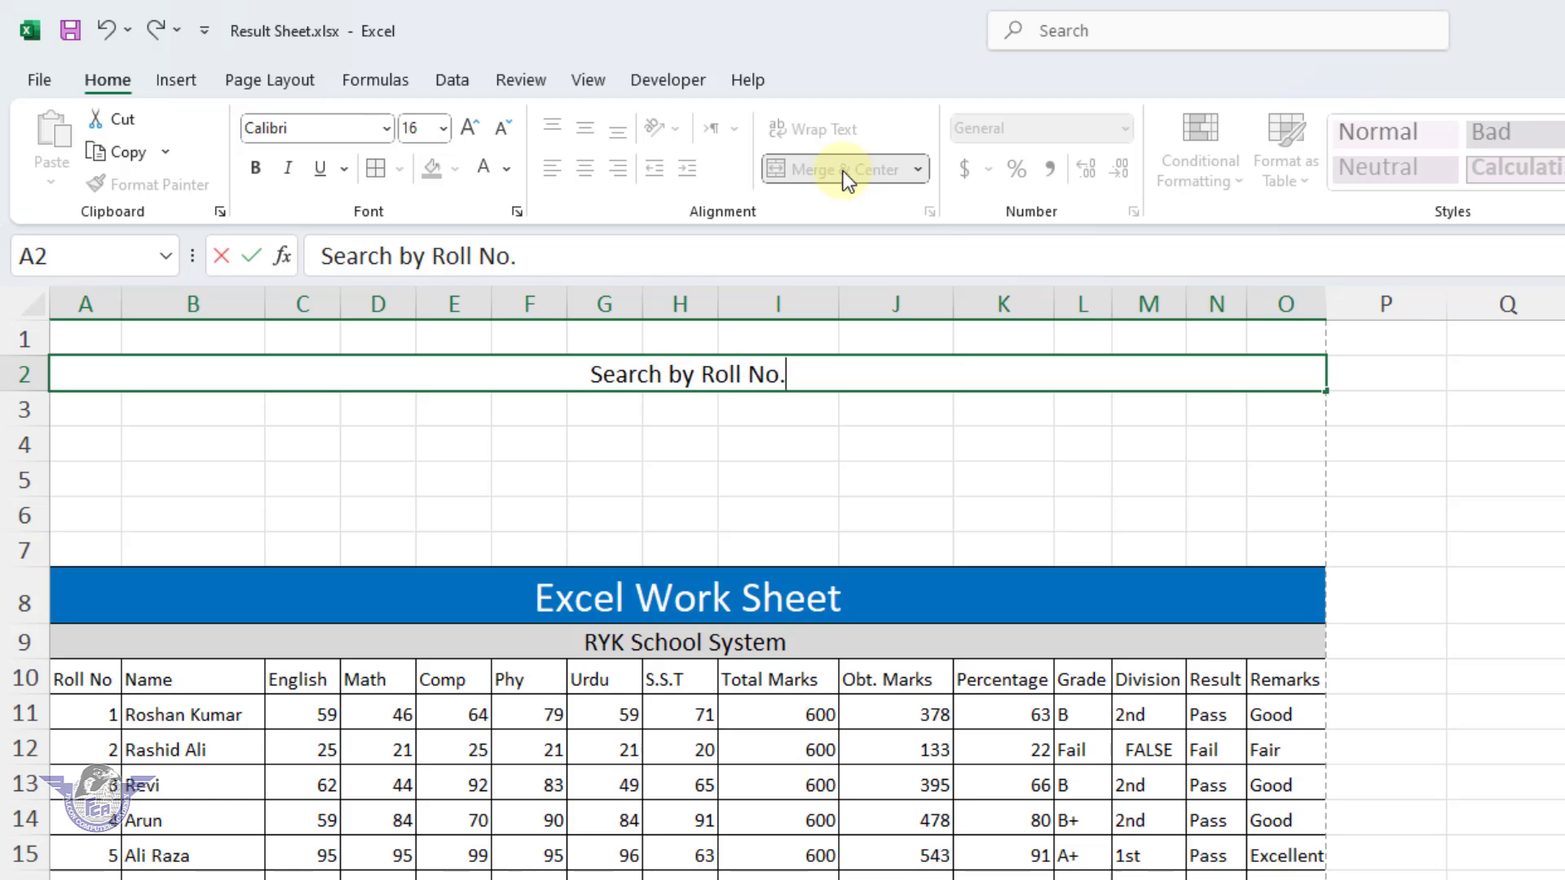
{"action": "left_click", "coordinate": [457, 437]}
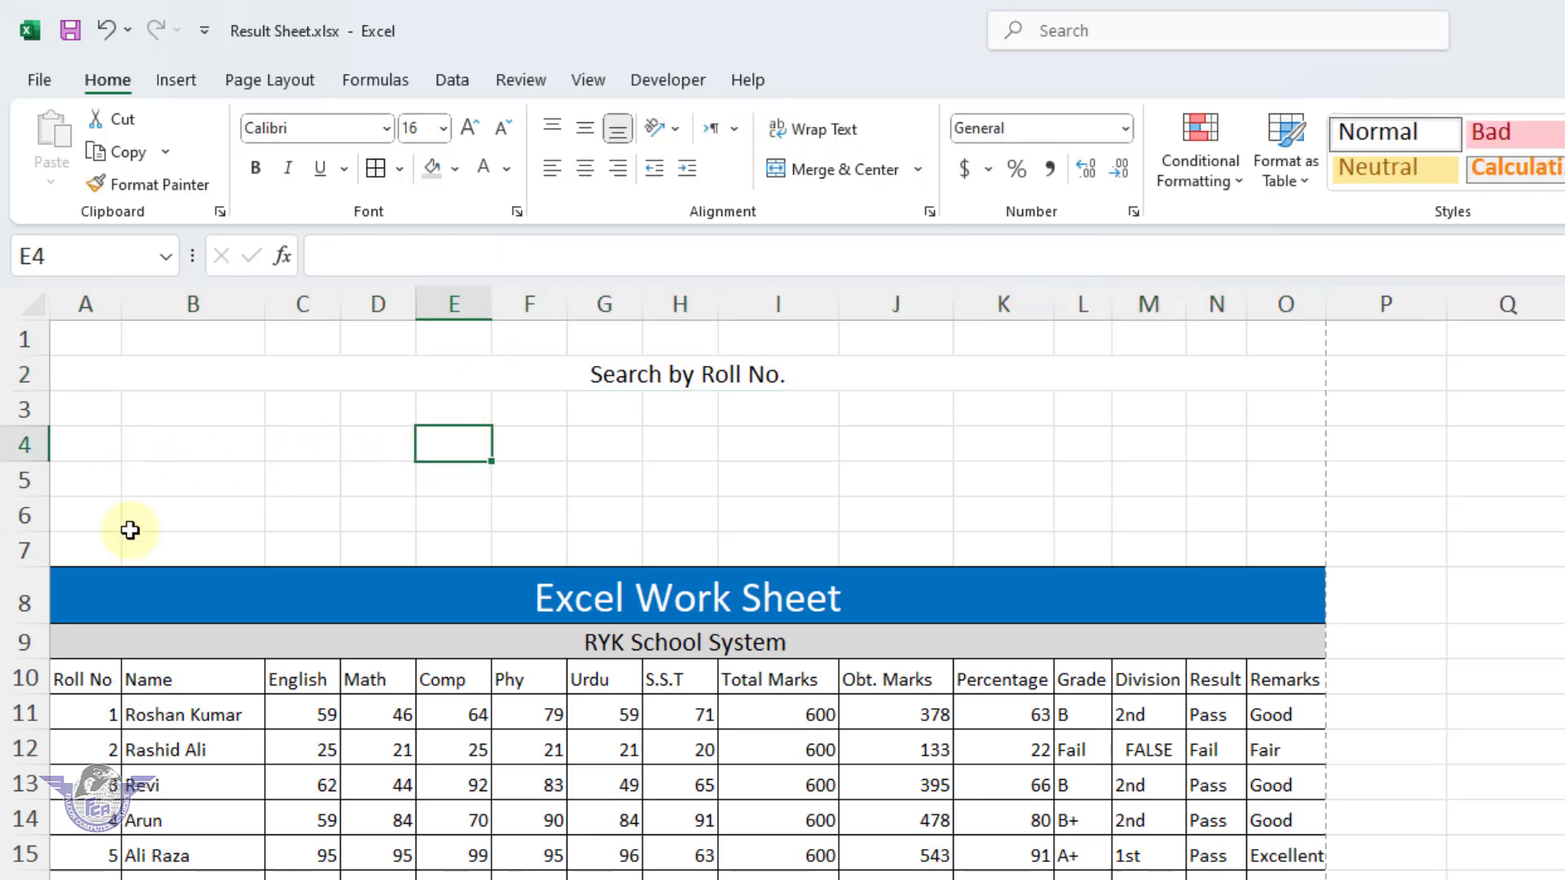
- Copy the table's header row A10:O10 and paste it beneath the search heading, starting at A3
{"action": "left_click_drag", "start_coordinate": [92, 681], "coordinate": [1284, 680]}
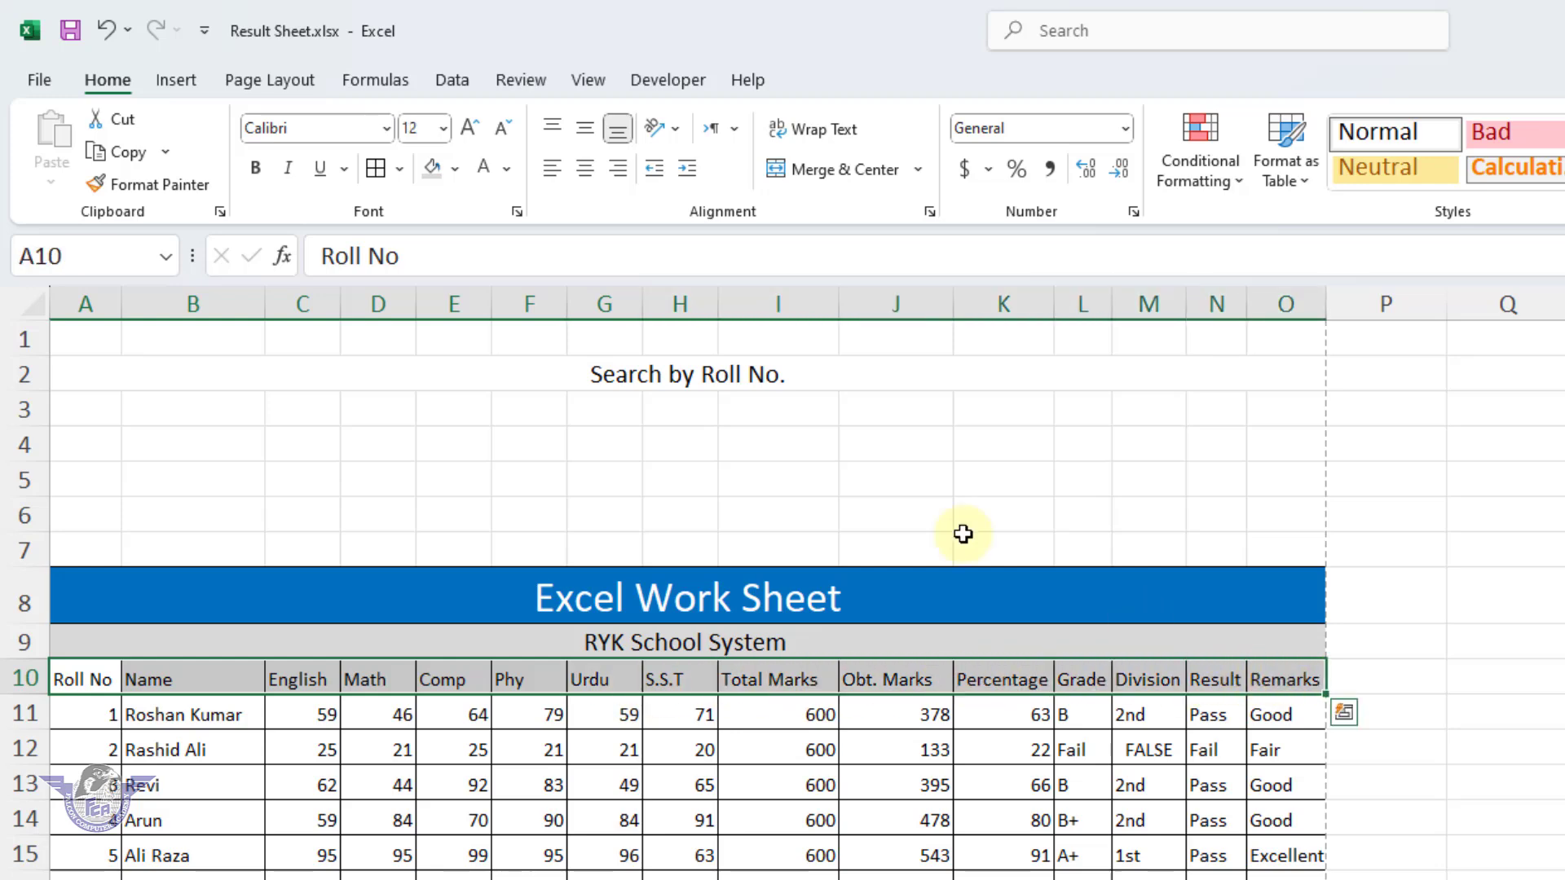
{"action": "left_click", "coordinate": [136, 153]}
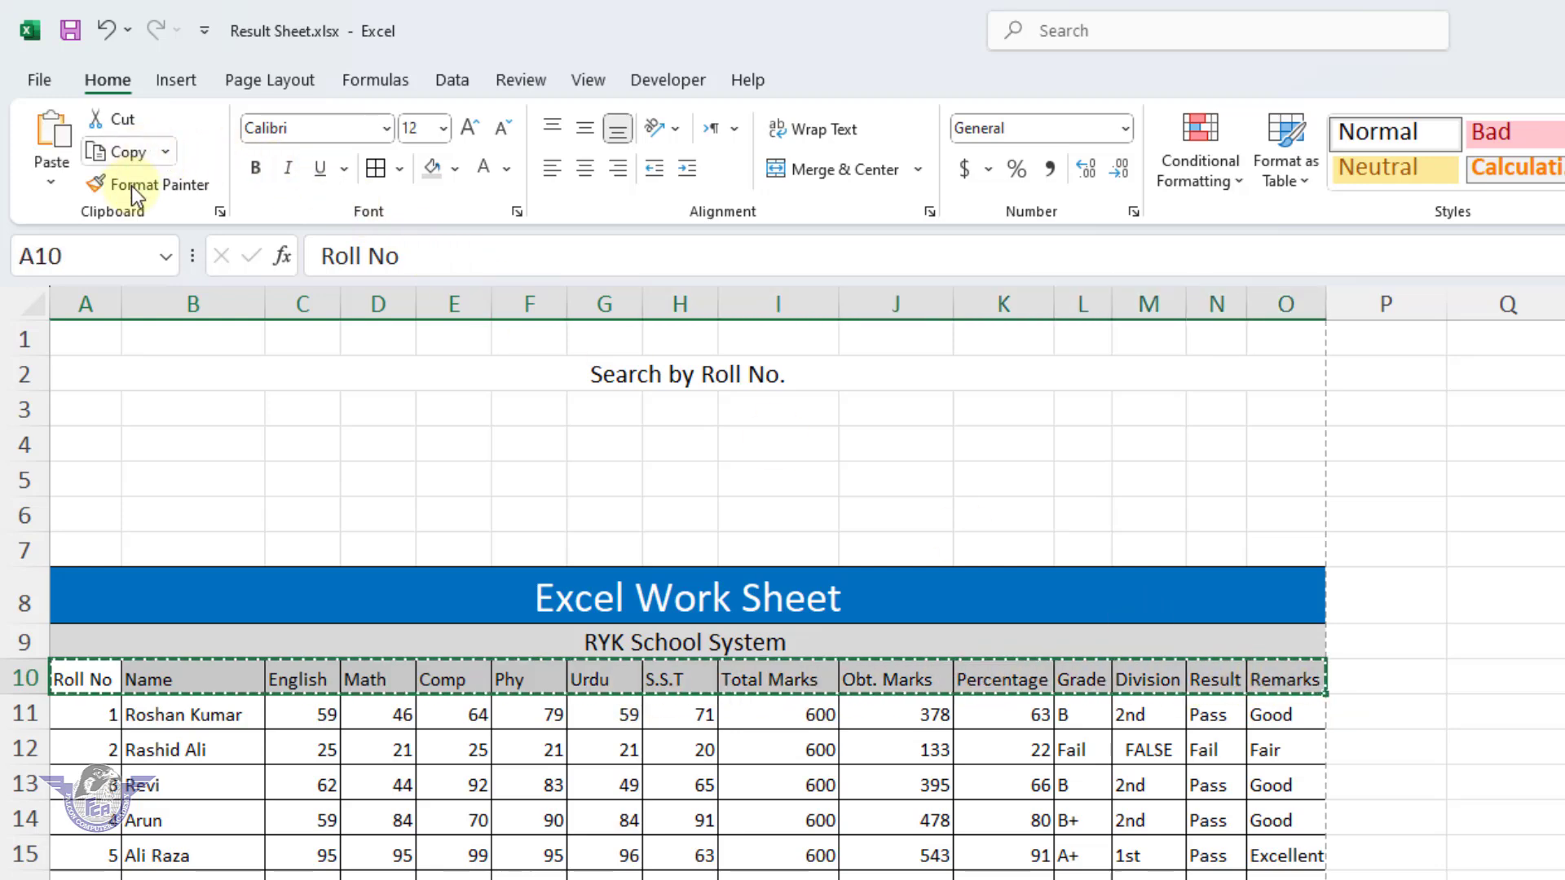
{"action": "left_click", "coordinate": [98, 414]}
{"action": "left_click", "coordinate": [56, 134]}
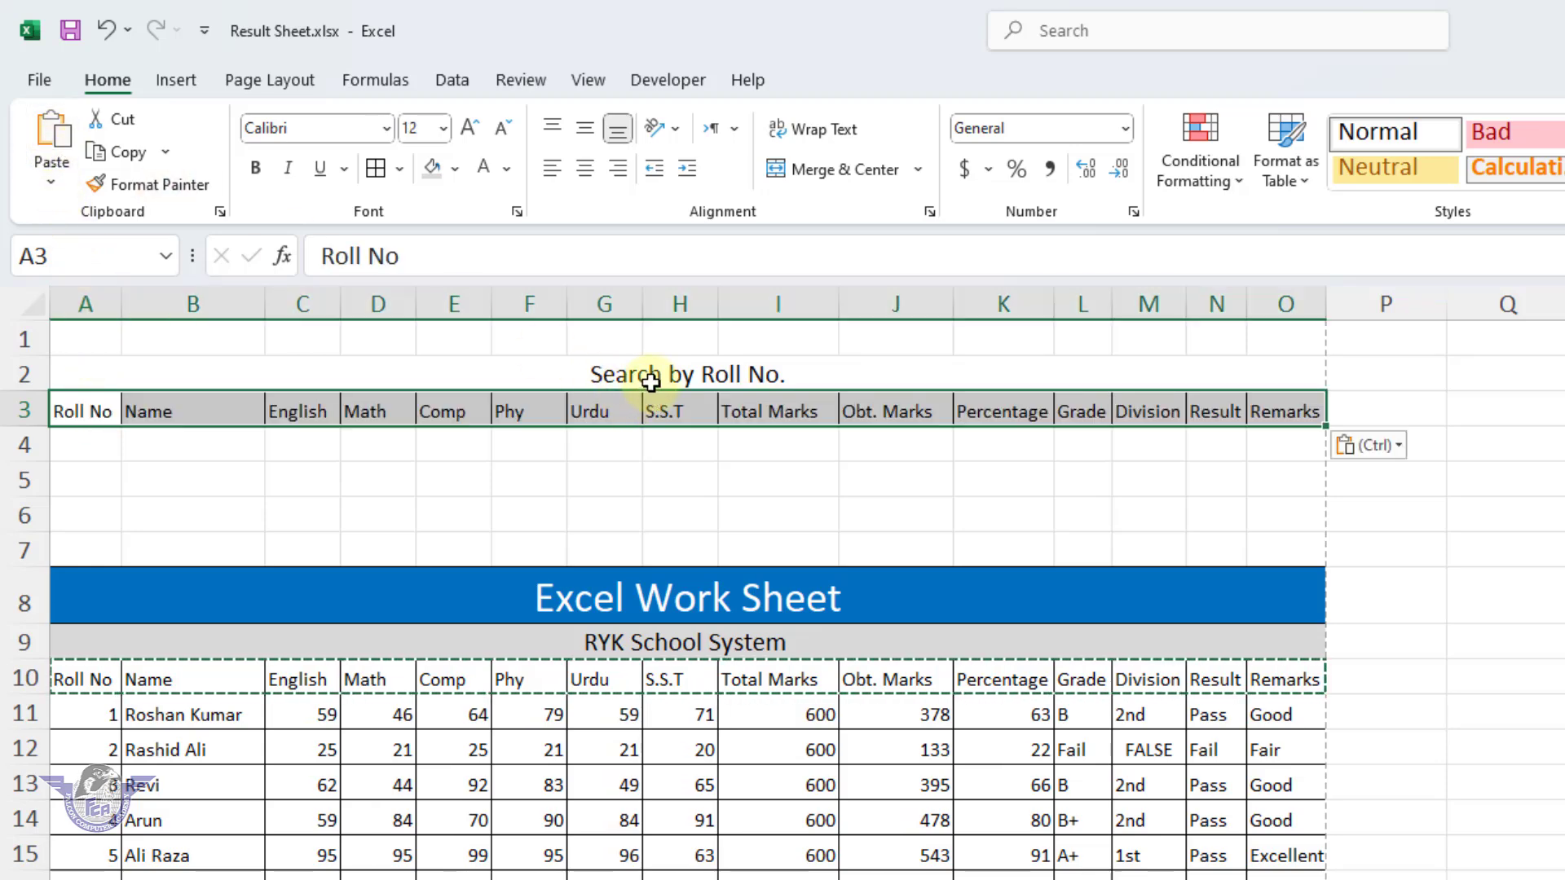
{"action": "key", "text": "Escape"}
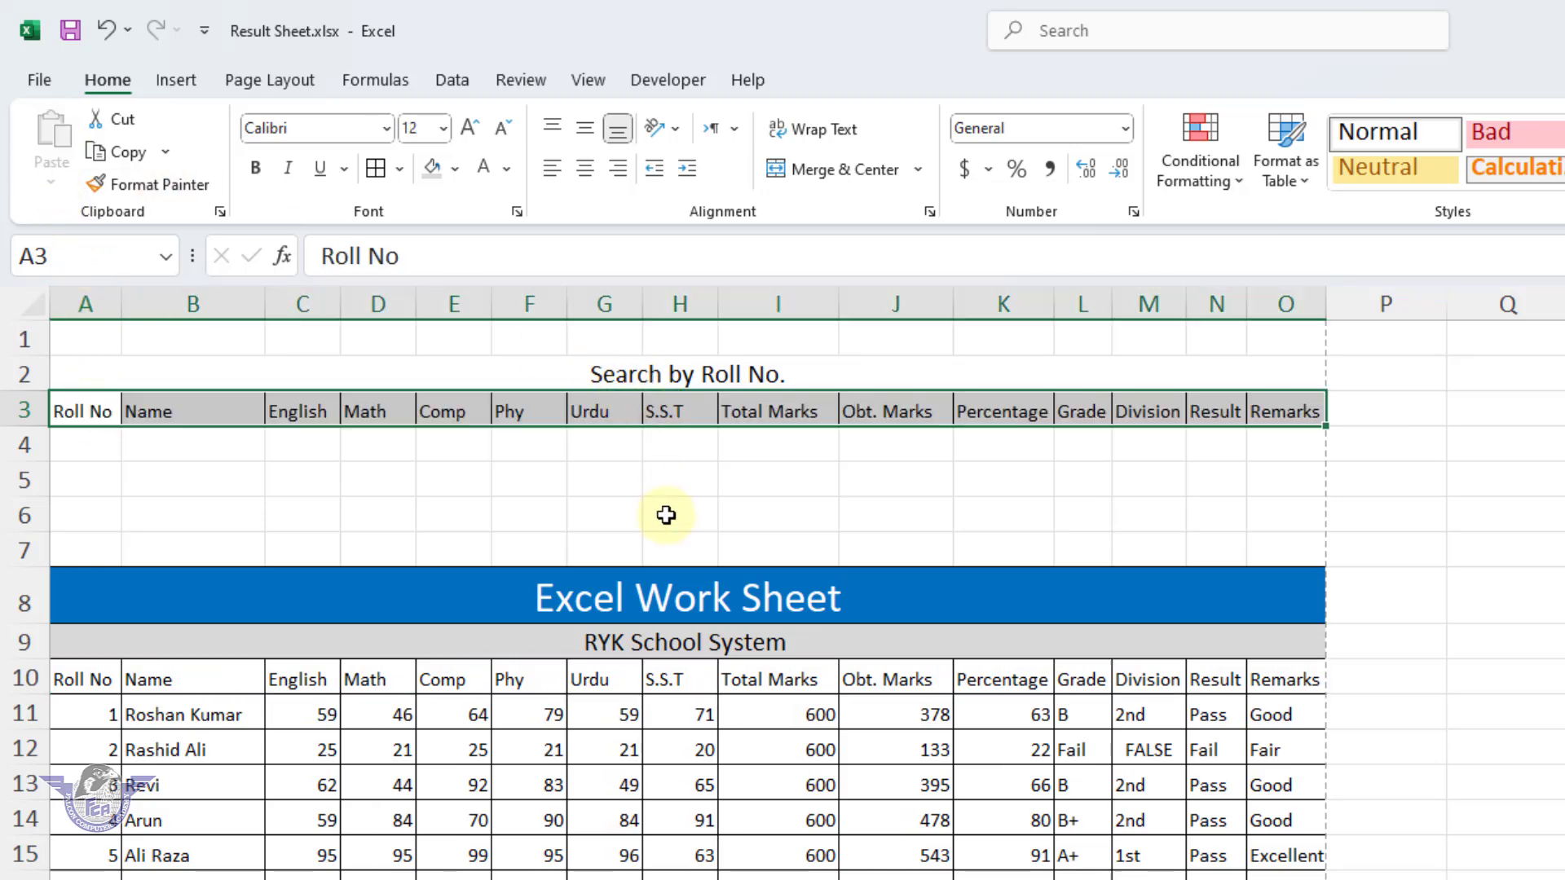
- Format the "Search by Roll No." heading with a yellow fill and font size 26
{"action": "left_click", "coordinate": [669, 375]}
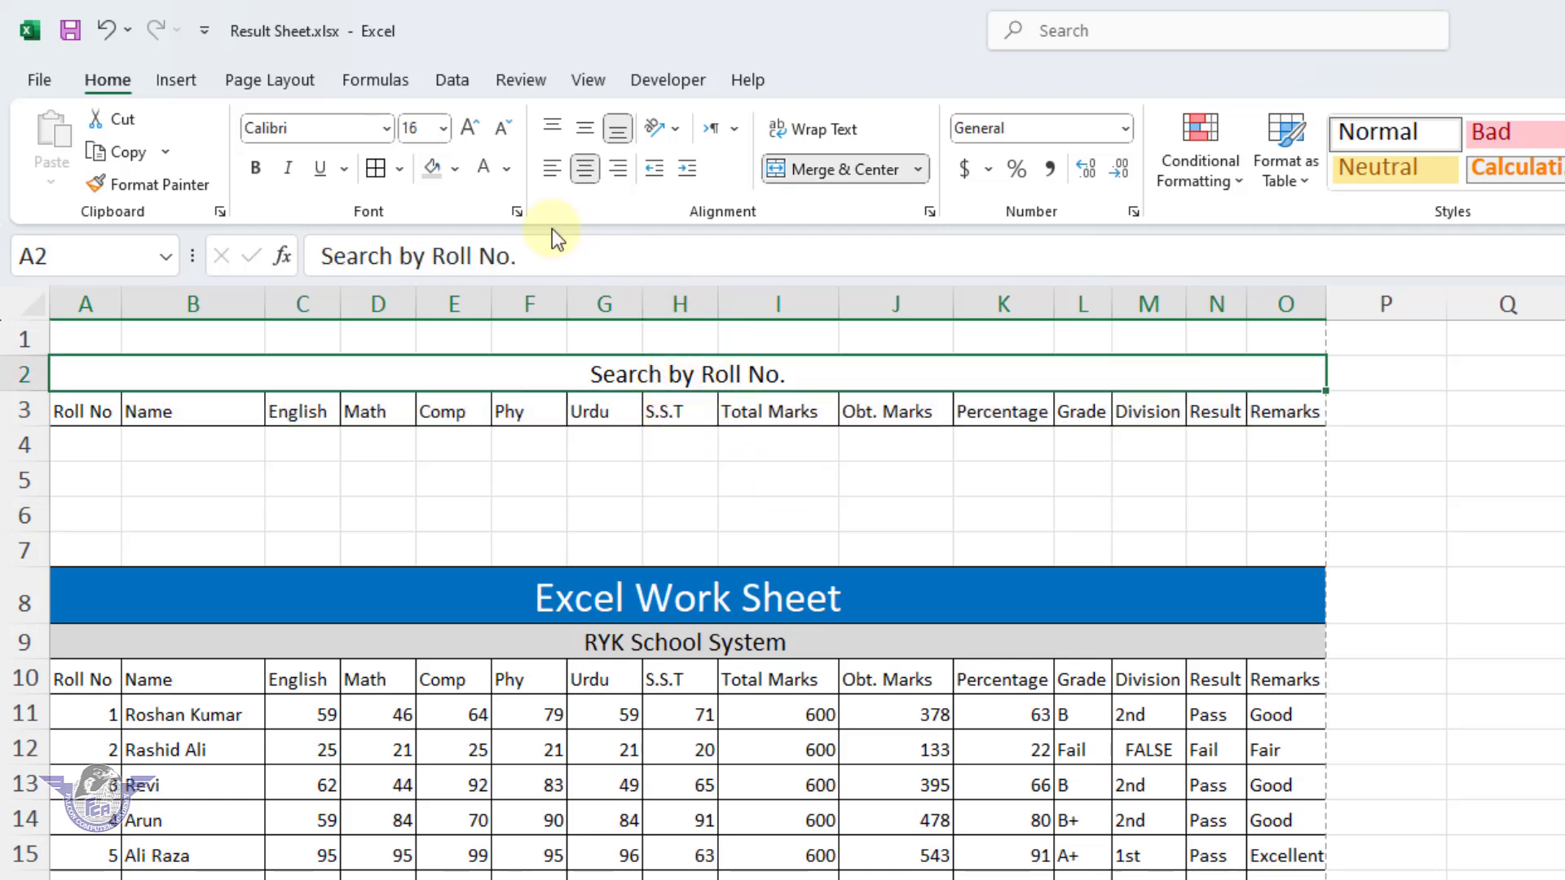
{"action": "left_click", "coordinate": [454, 169]}
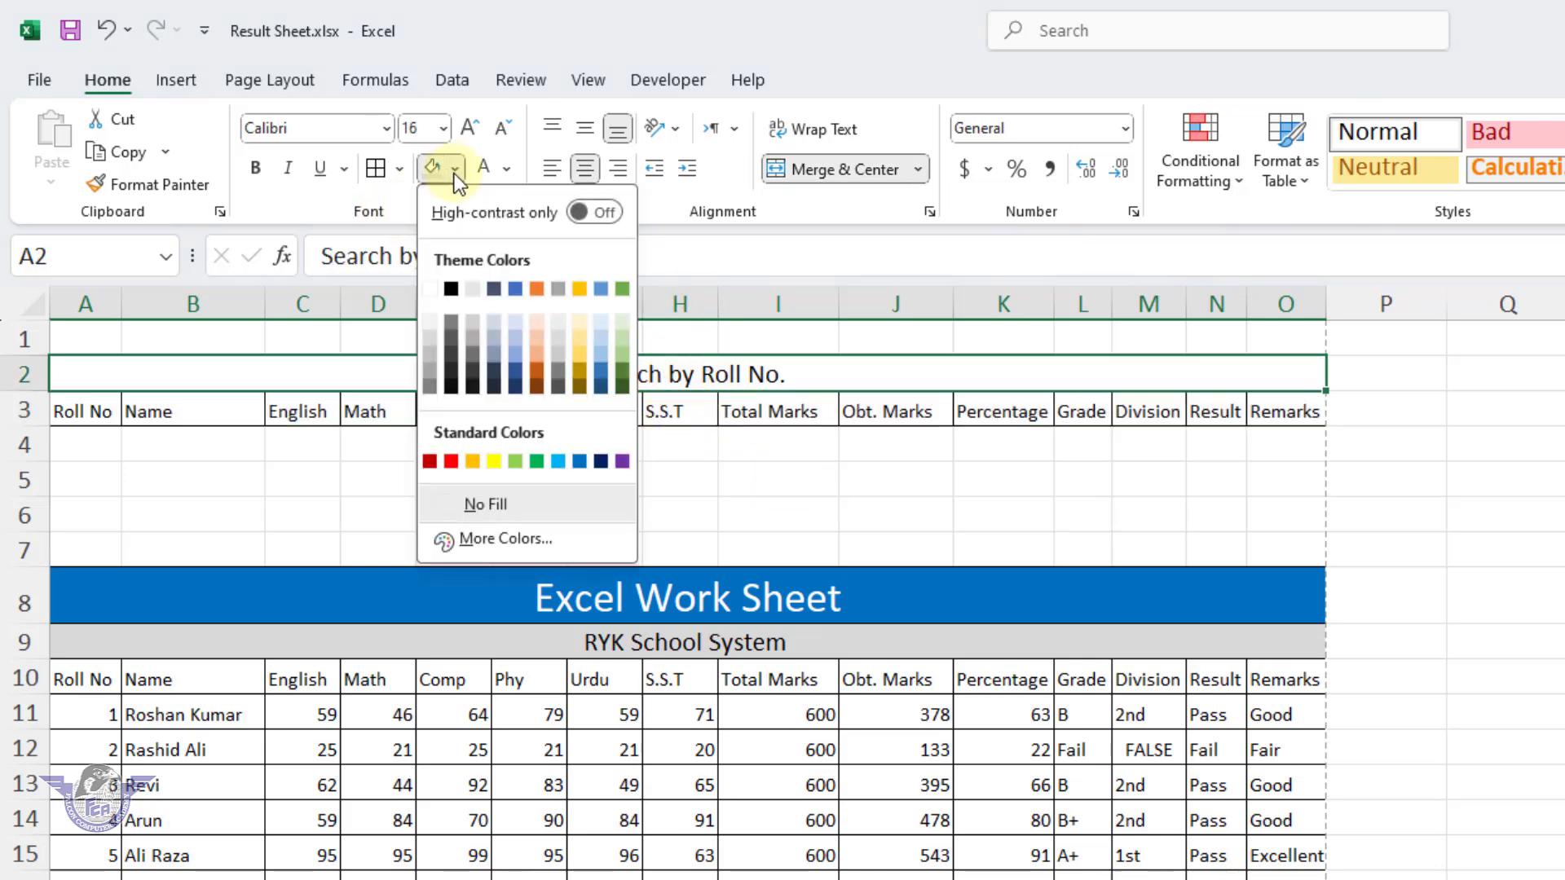
{"action": "left_click", "coordinate": [494, 462]}
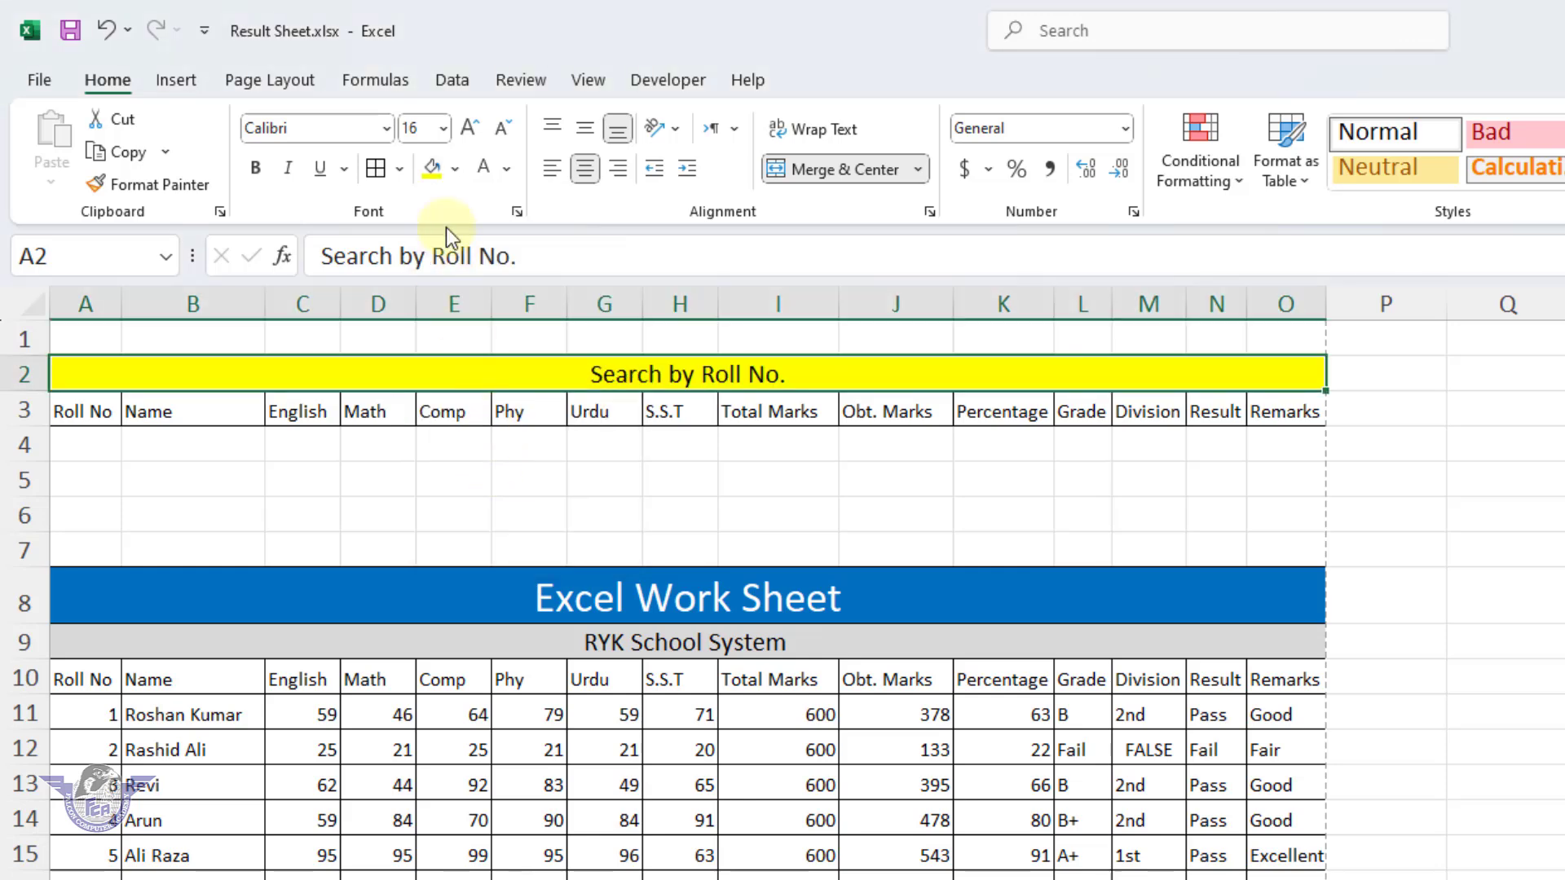
{"action": "left_click", "coordinate": [442, 128]}
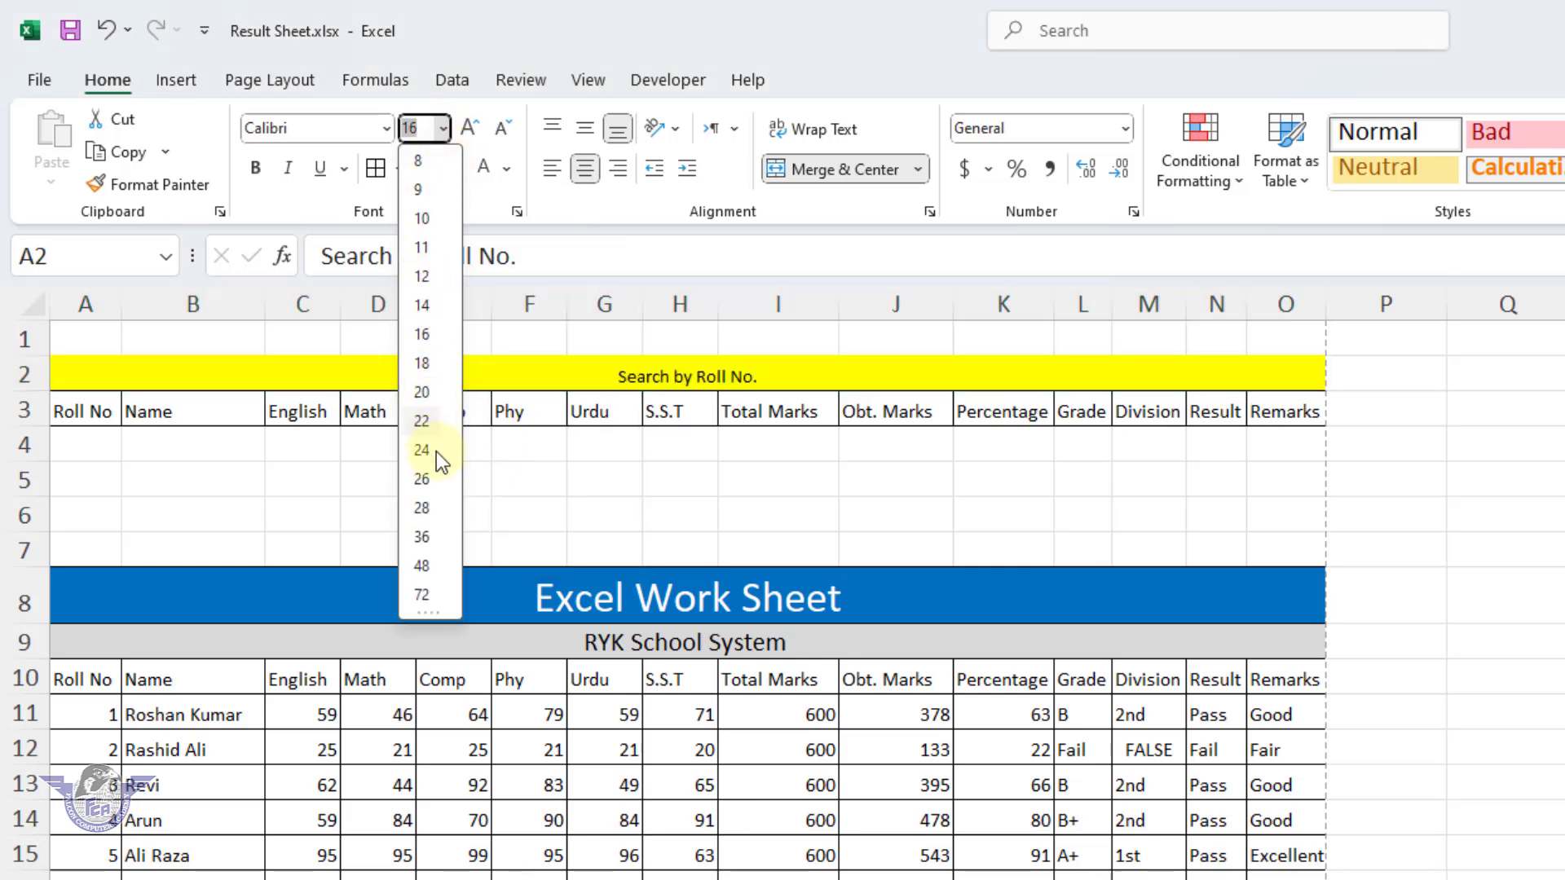
{"action": "left_click", "coordinate": [421, 479]}
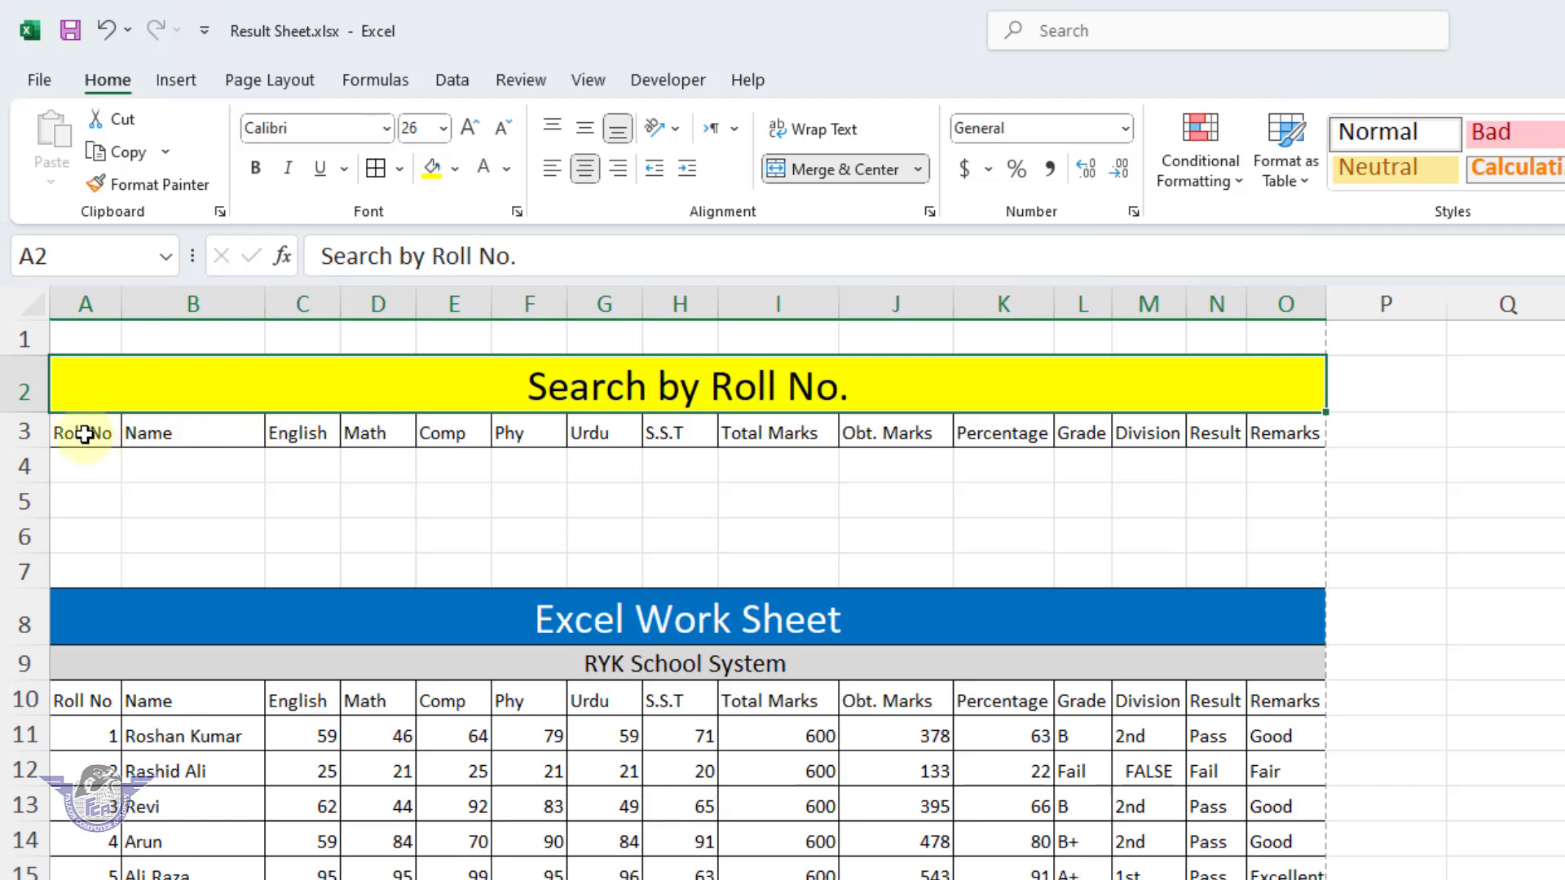
- Fill the search section's header cells A3:O3 with the lightest grey theme color
{"action": "left_click_drag", "start_coordinate": [80, 433], "coordinate": [1285, 437]}
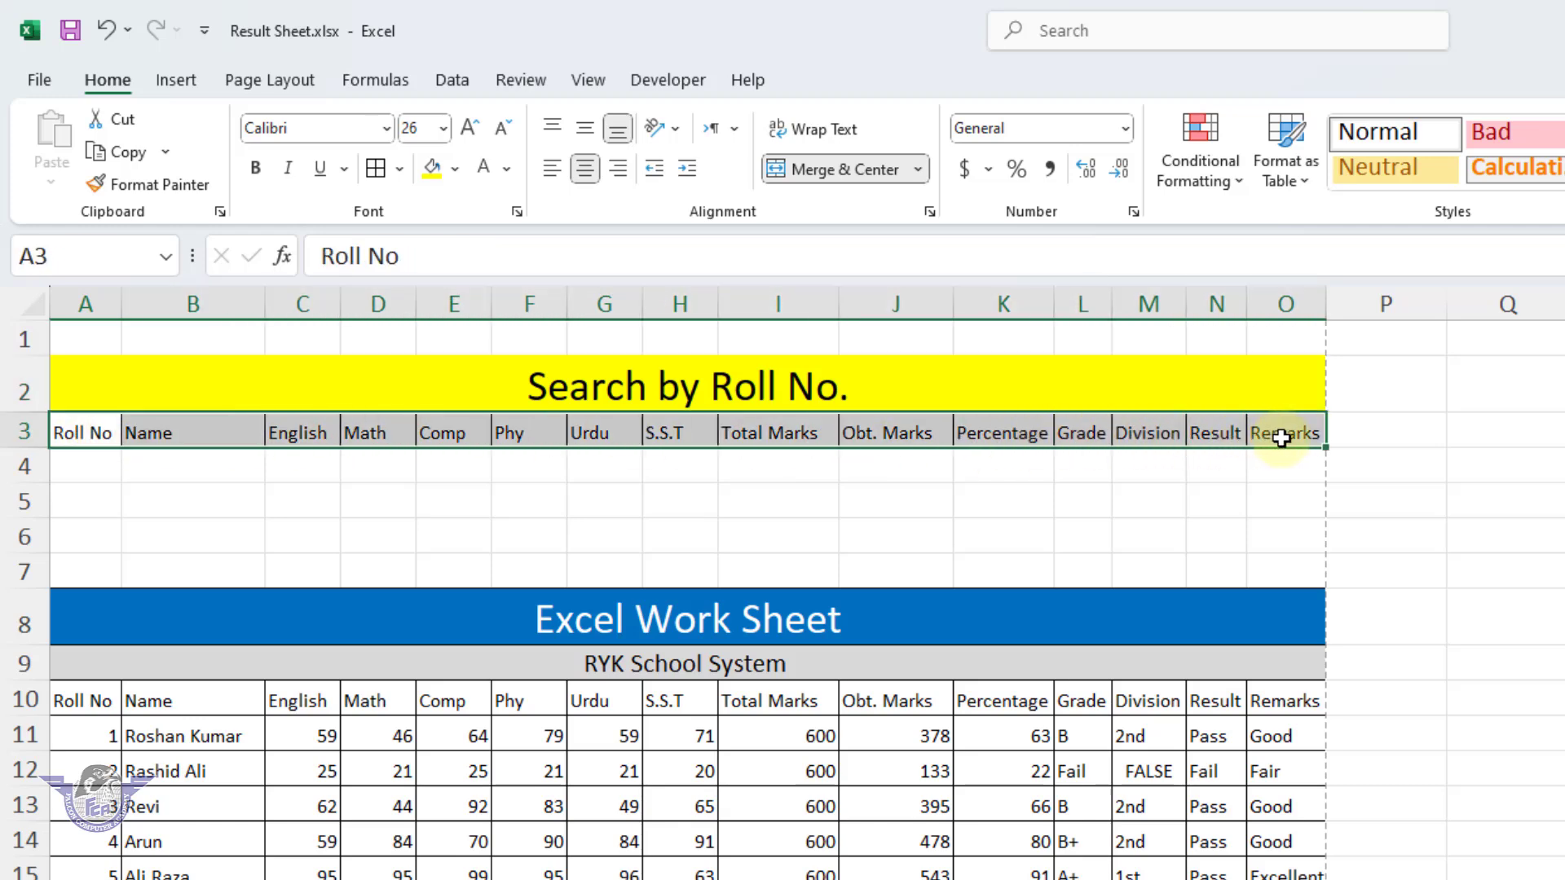
{"action": "left_click", "coordinate": [456, 170]}
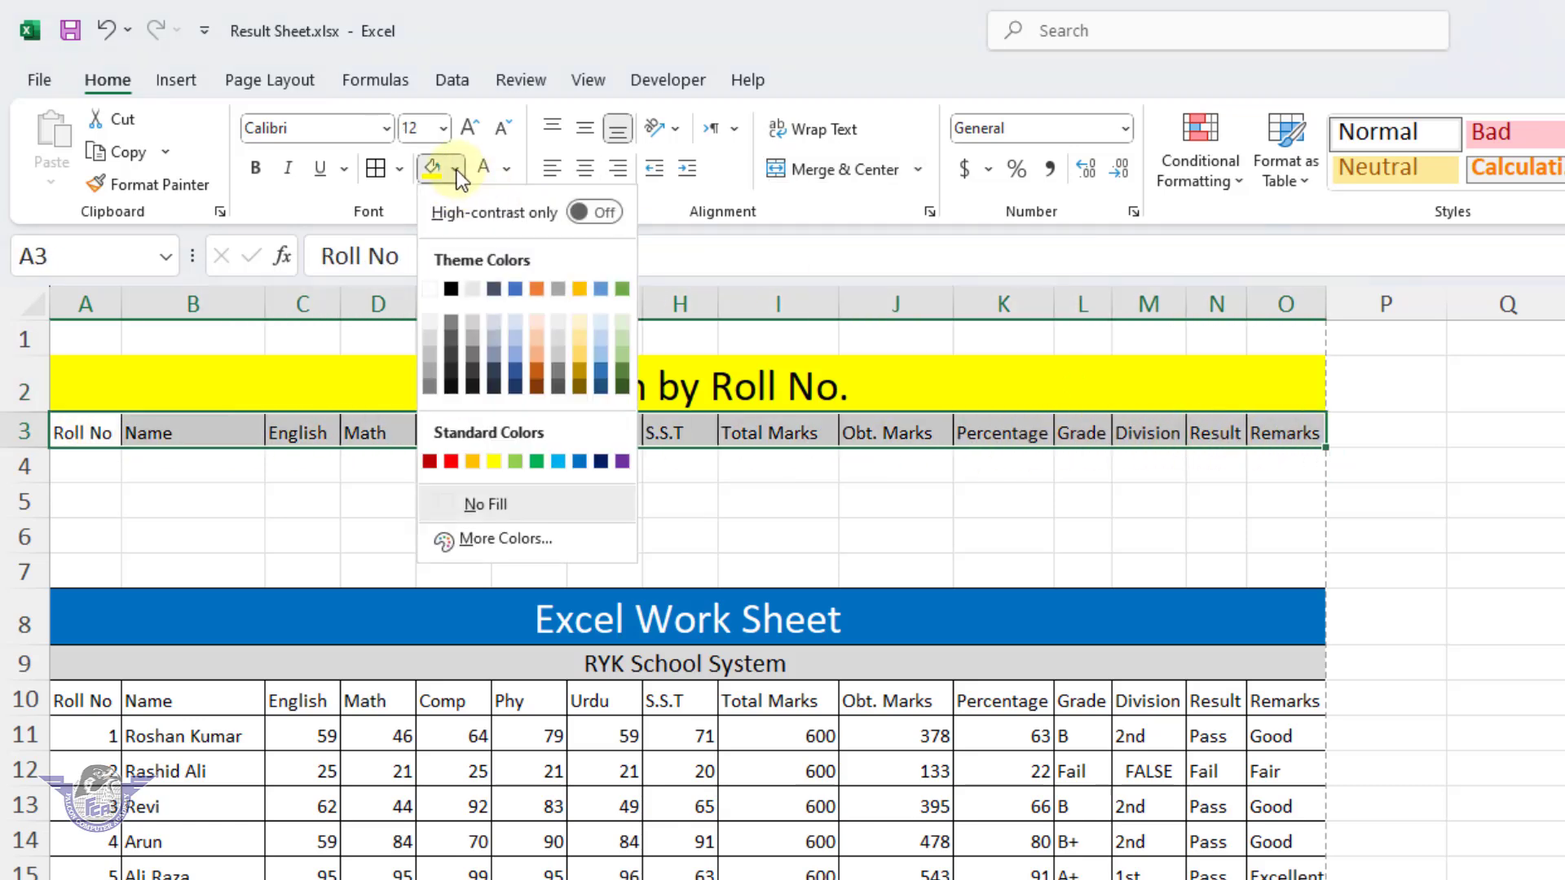
{"action": "left_click", "coordinate": [427, 323]}
- Enter roll number 1 in A4 and apply all borders to cells A4:O4
{"action": "key", "text": "Down"}
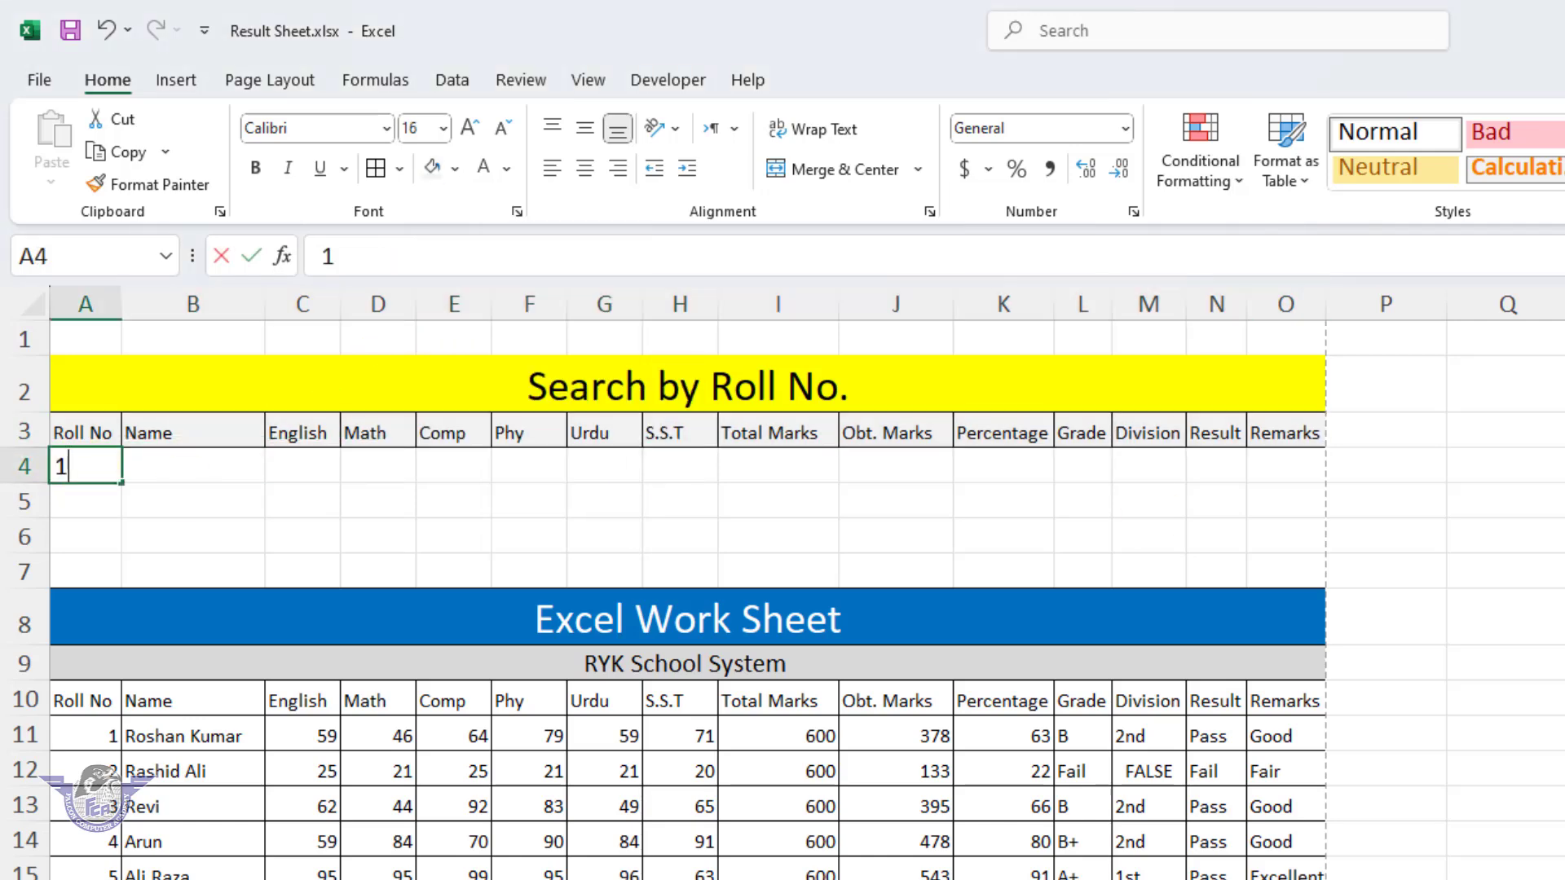
{"action": "key", "text": "Tab"}
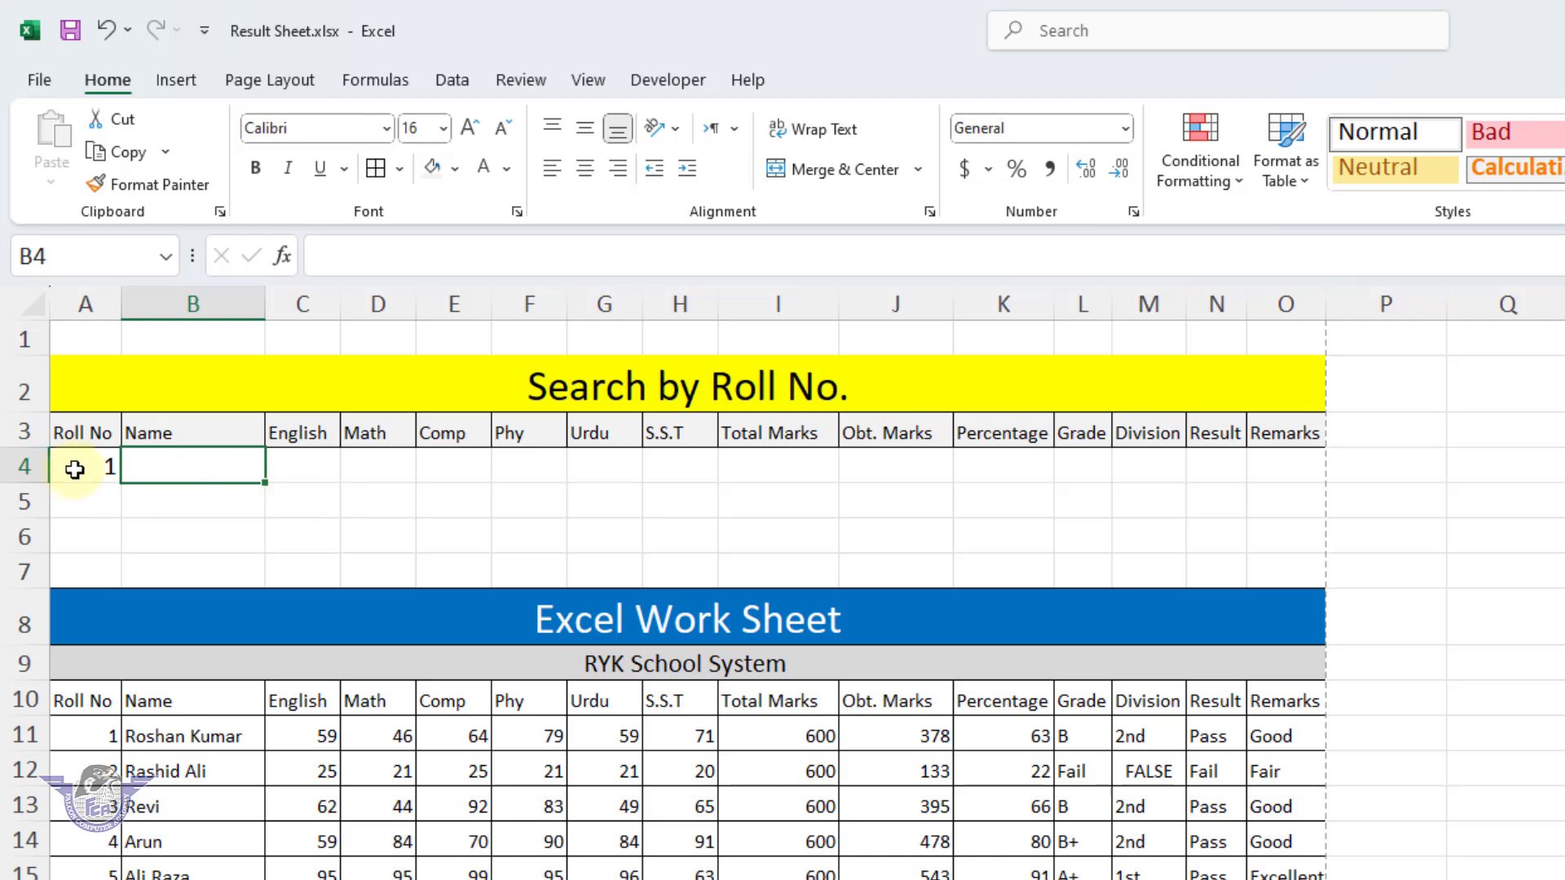
{"action": "mouse_move", "coordinate": [74, 470]}
{"action": "left_mouse_down"}
{"action": "mouse_move", "coordinate": [580, 436]}
{"action": "mouse_move", "coordinate": [1216, 443]}
{"action": "mouse_move", "coordinate": [1272, 465]}
{"action": "left_mouse_up"}
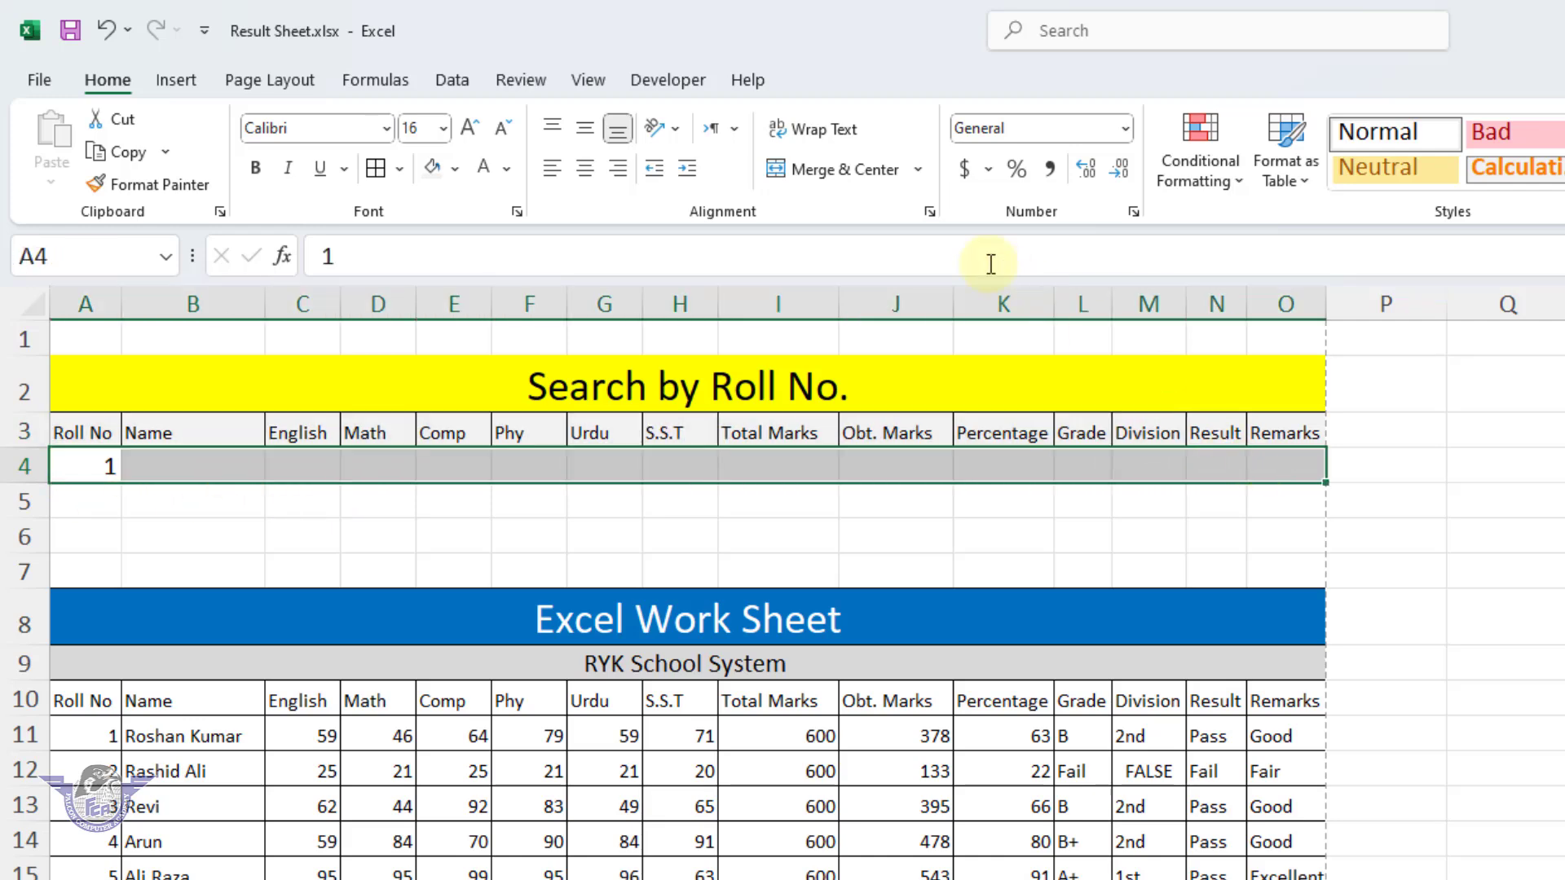
{"action": "left_click", "coordinate": [379, 169]}
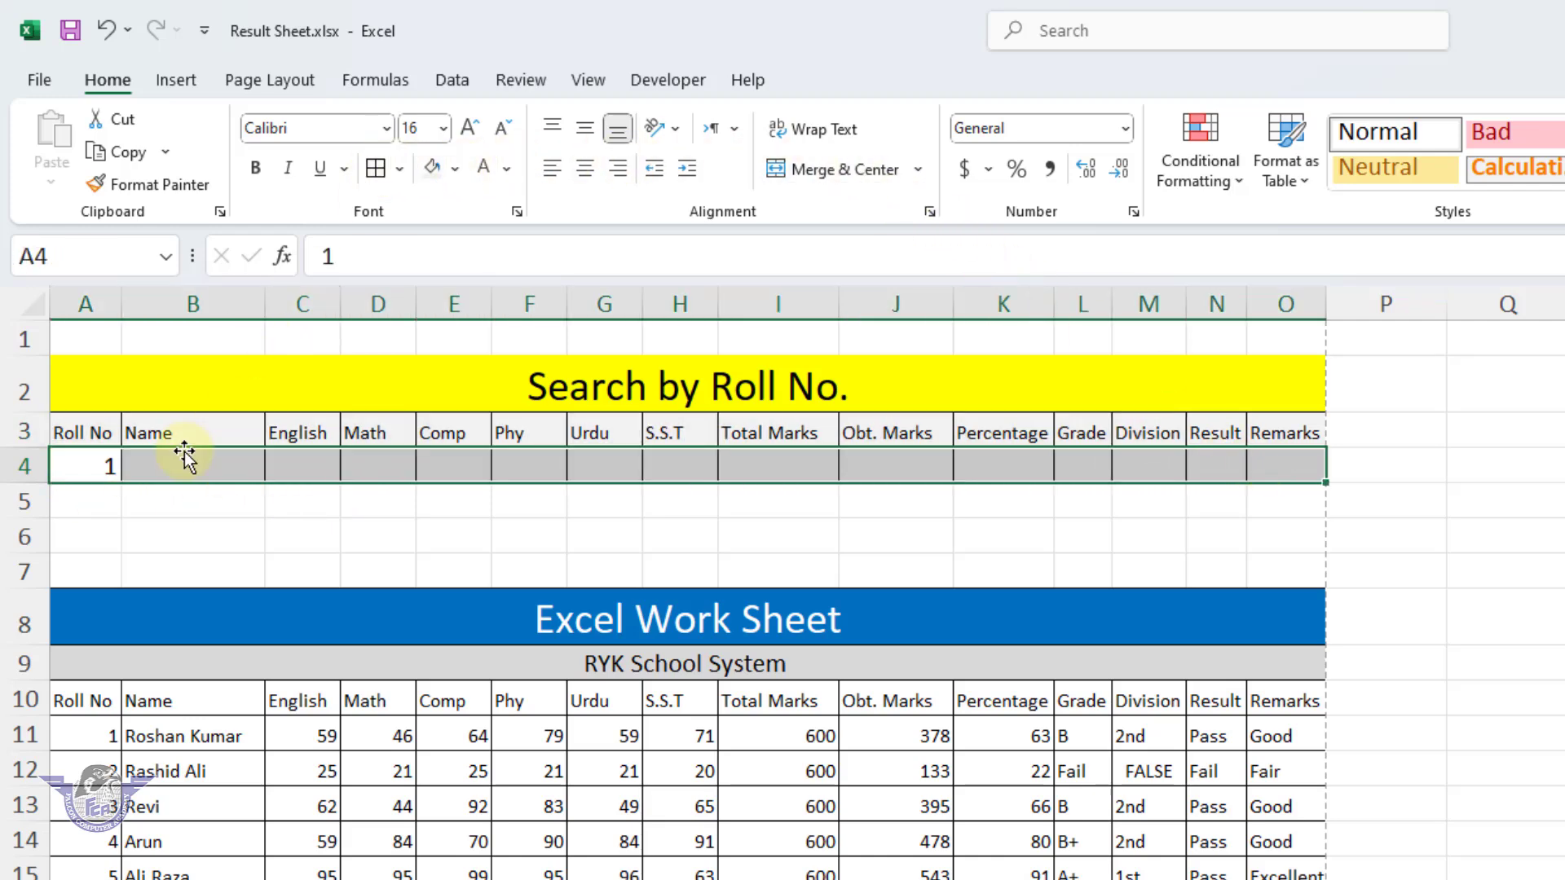
{"action": "left_click", "coordinate": [185, 458]}
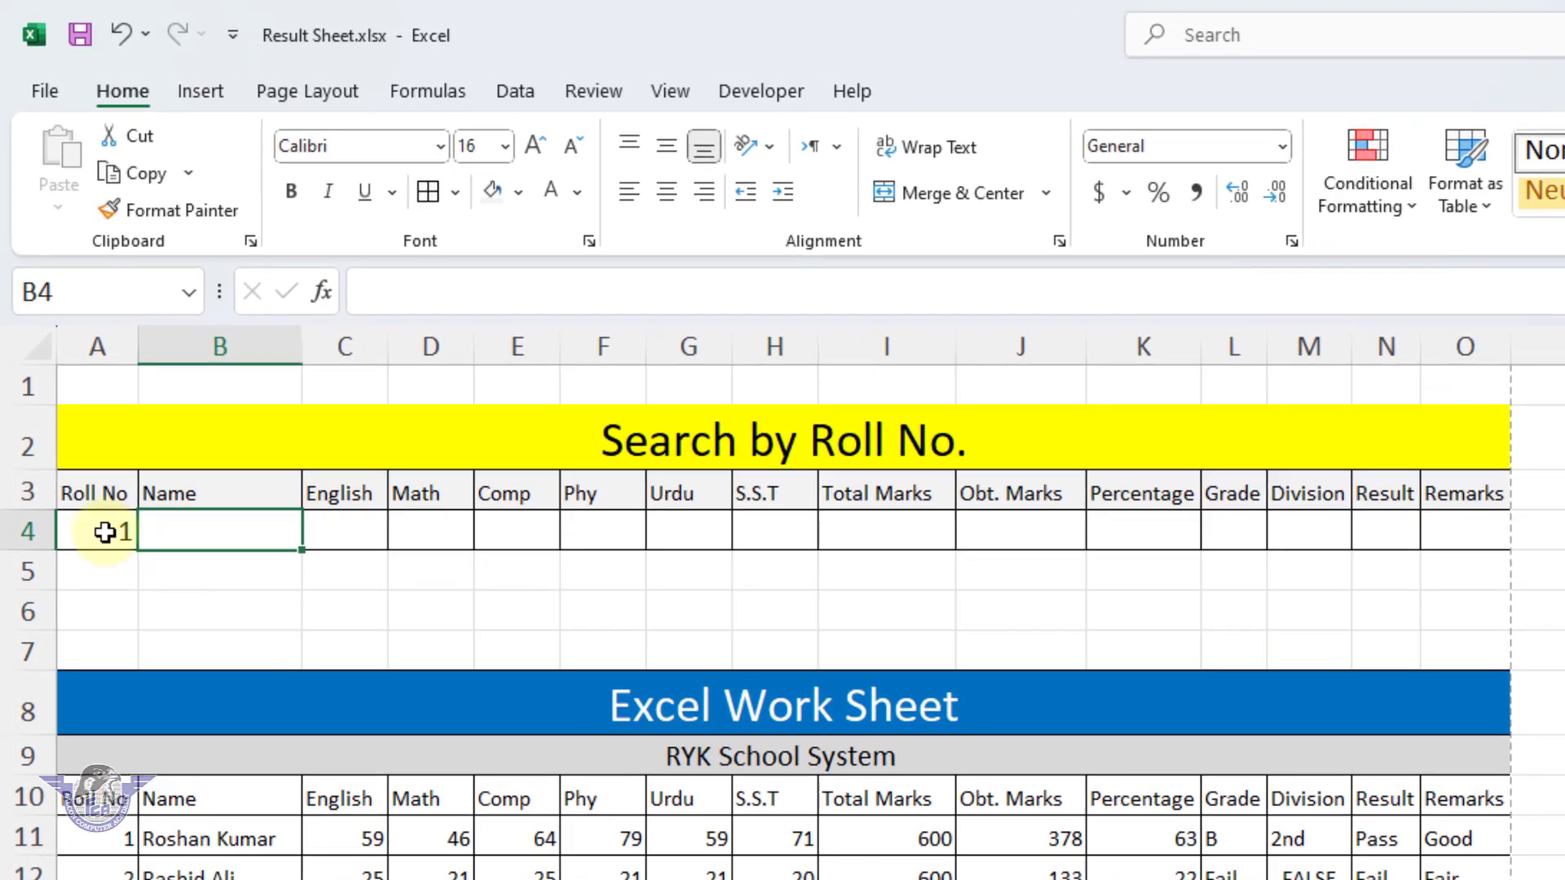
- Start a VLOOKUP formula in B4 with the absolute reference $A$4 as its lookup value
{"action": "left_click", "coordinate": [111, 514]}
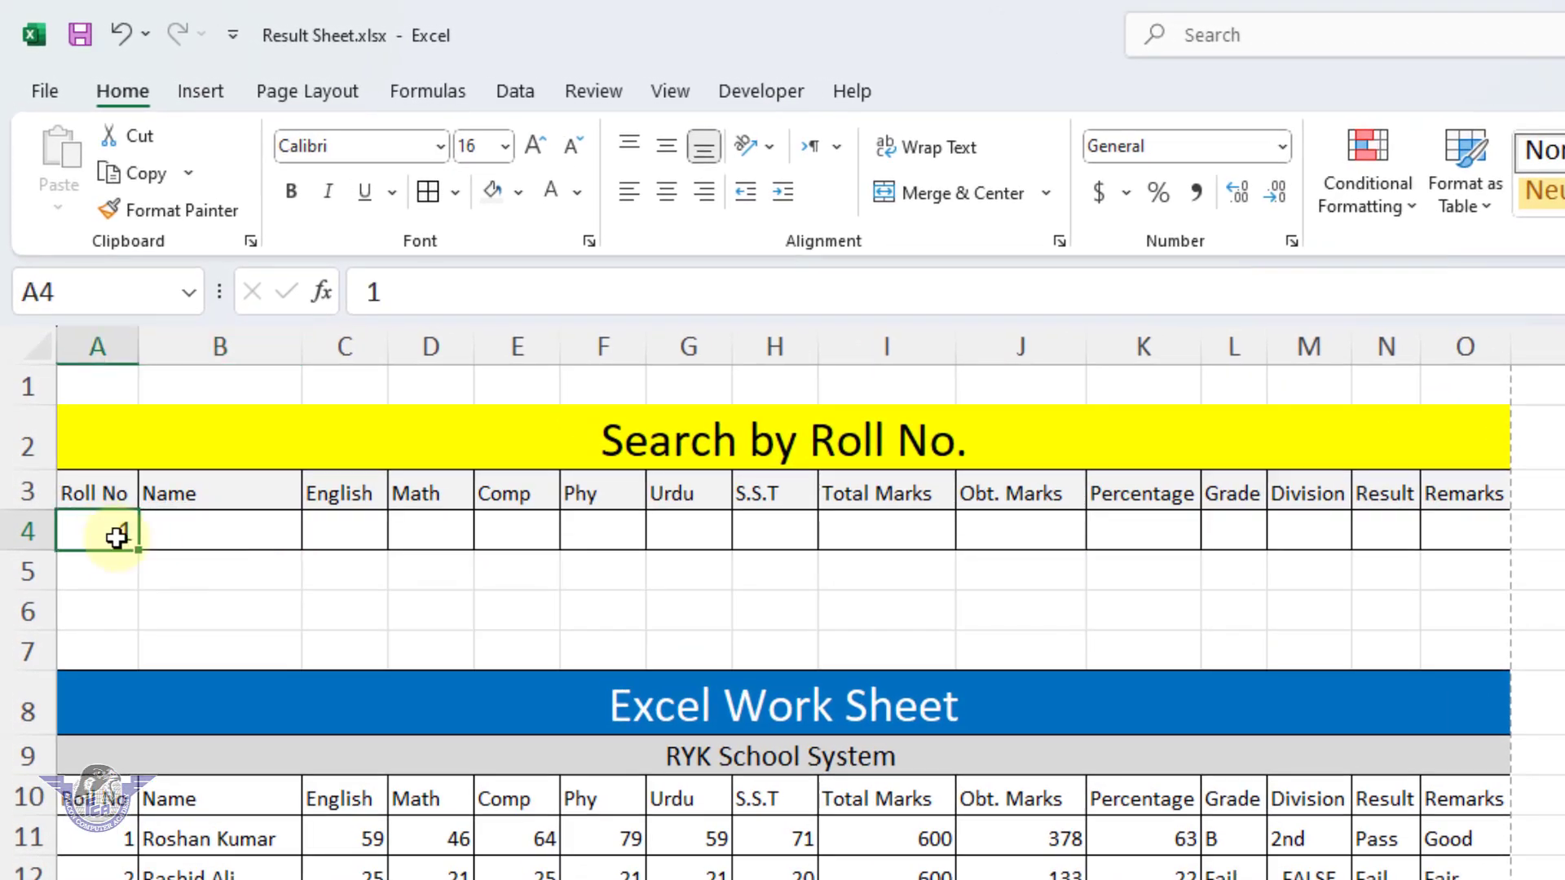
{"action": "left_click", "coordinate": [191, 534]}
{"action": "type", "text": "="}
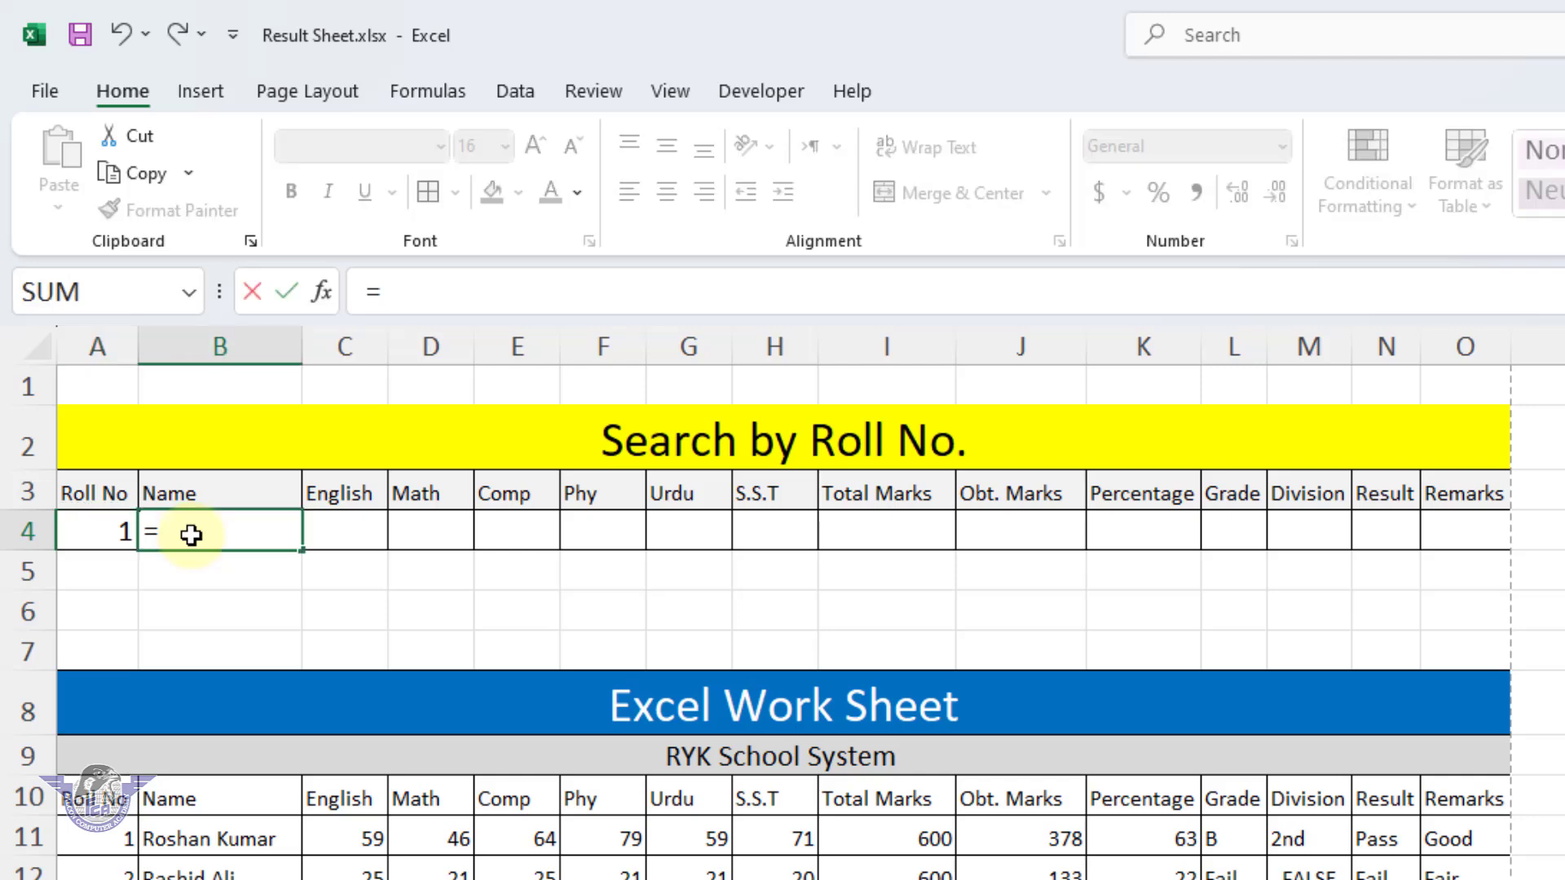
{"action": "key", "text": "BackSpace"}
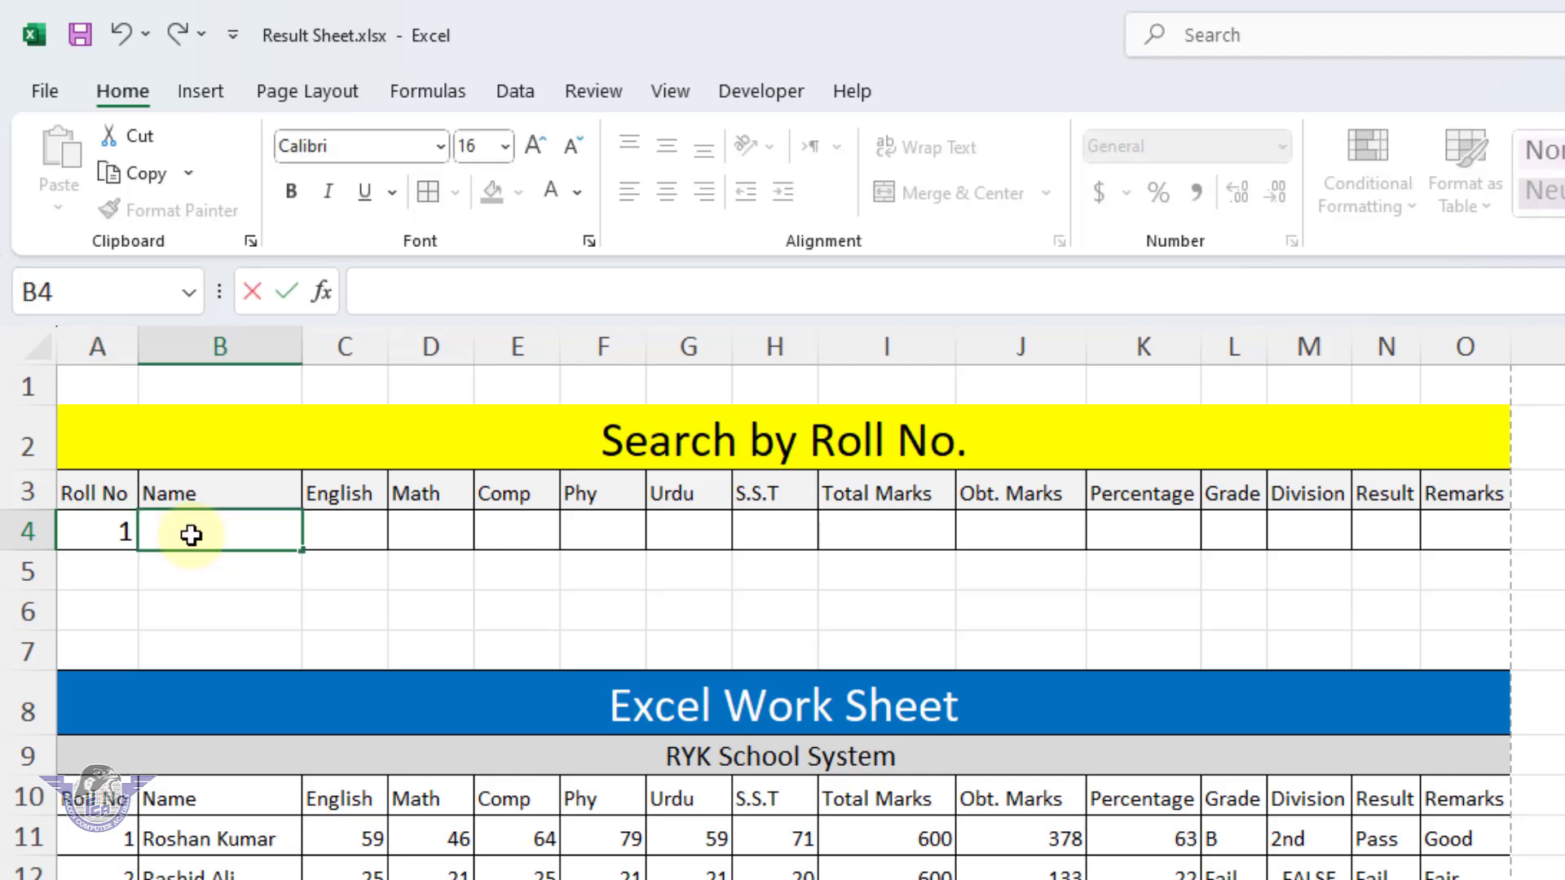
{"action": "type", "text": "=vl"}
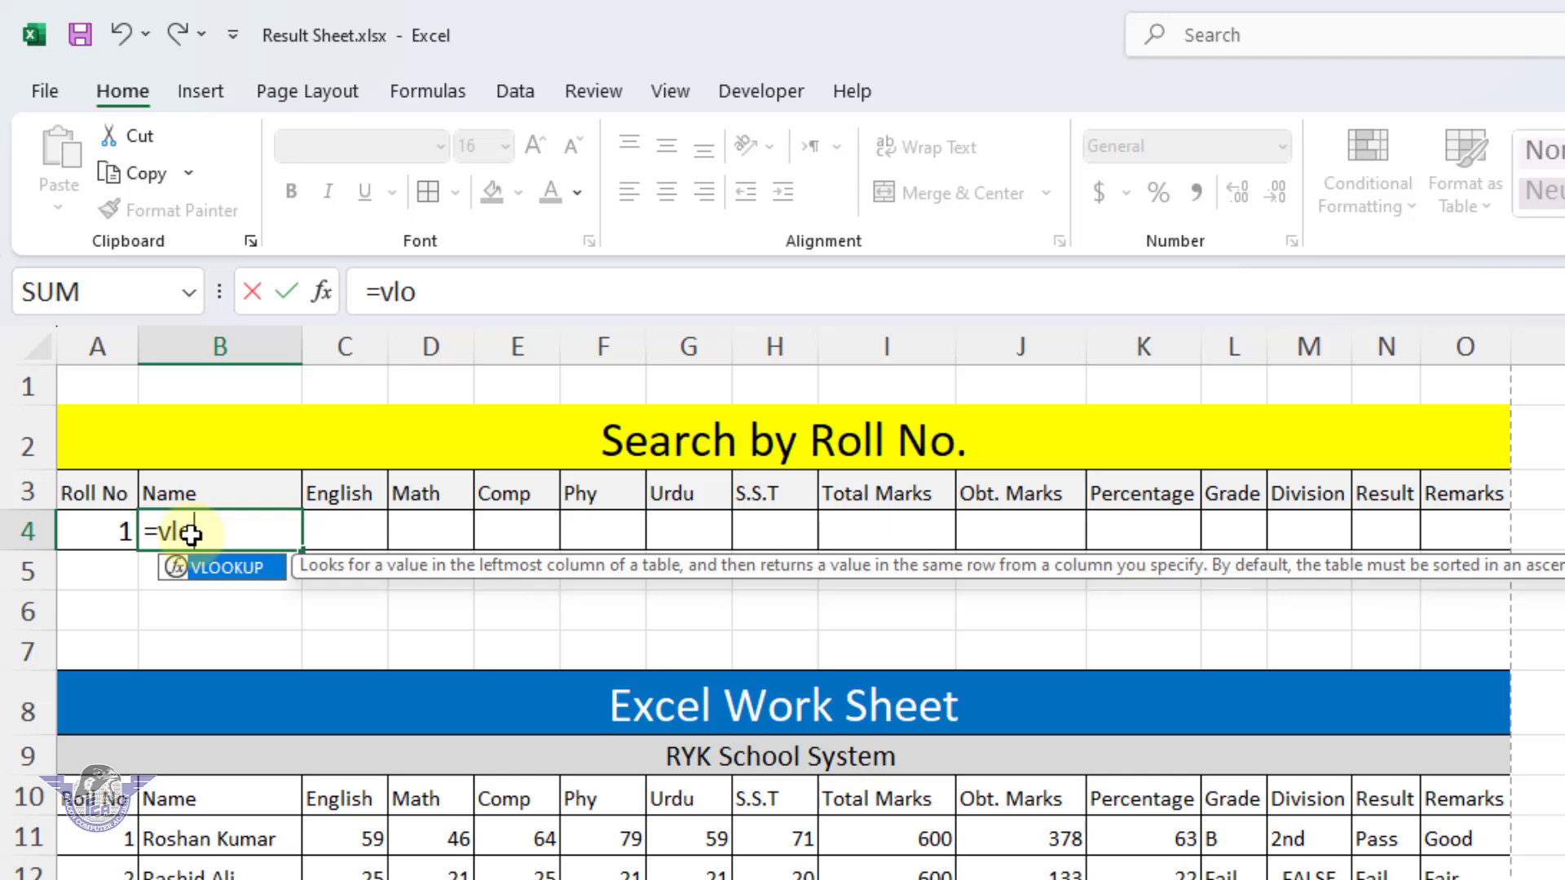
{"action": "type", "text": "o"}
{"action": "key", "text": "Tab"}
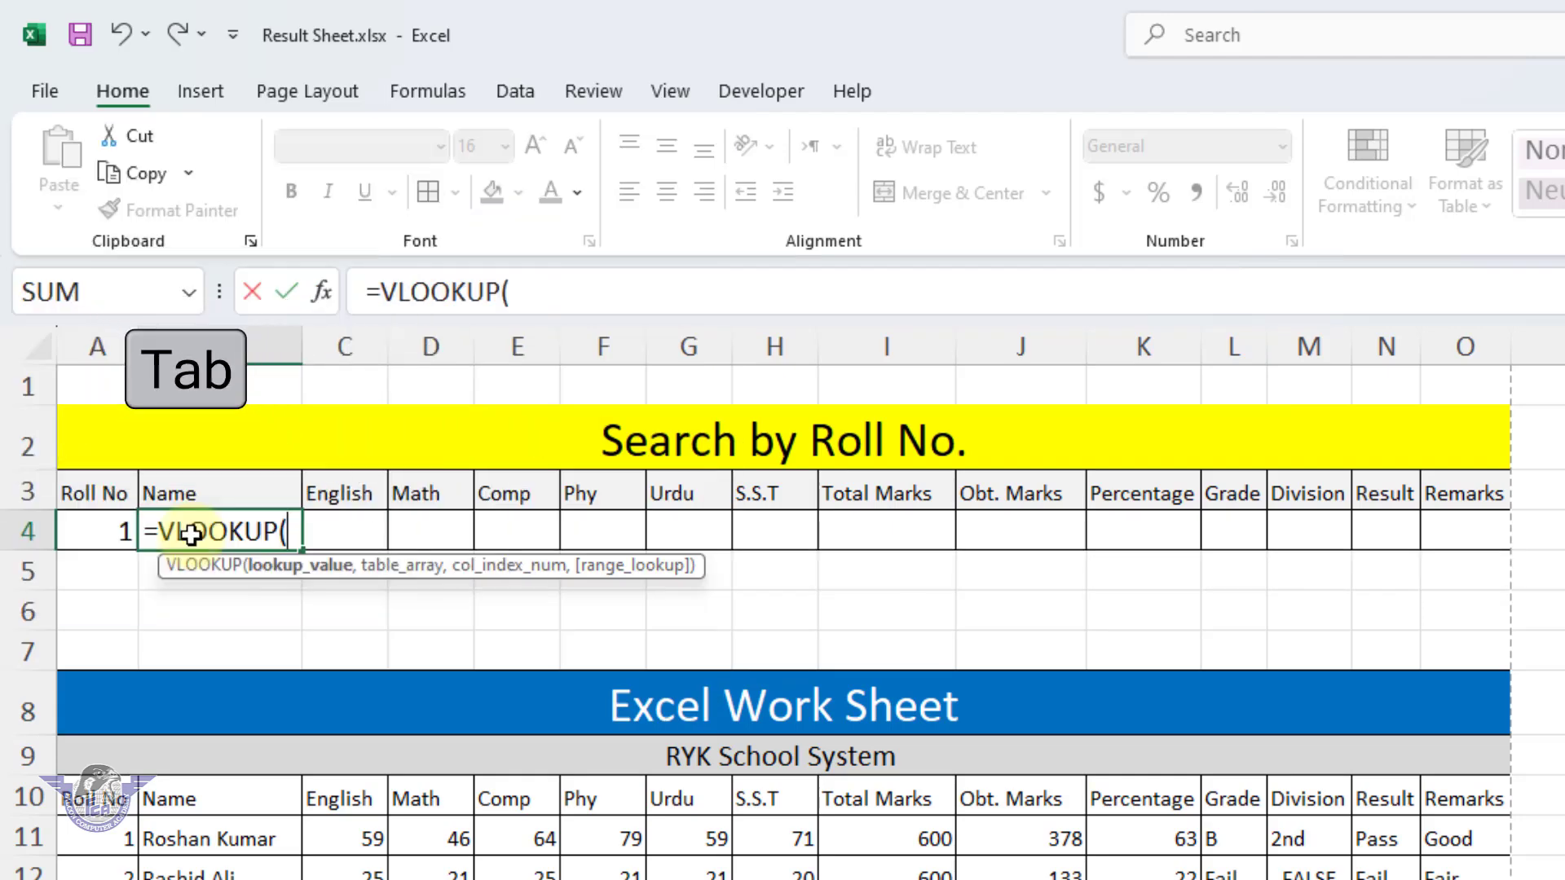
{"action": "left_click", "coordinate": [106, 534]}
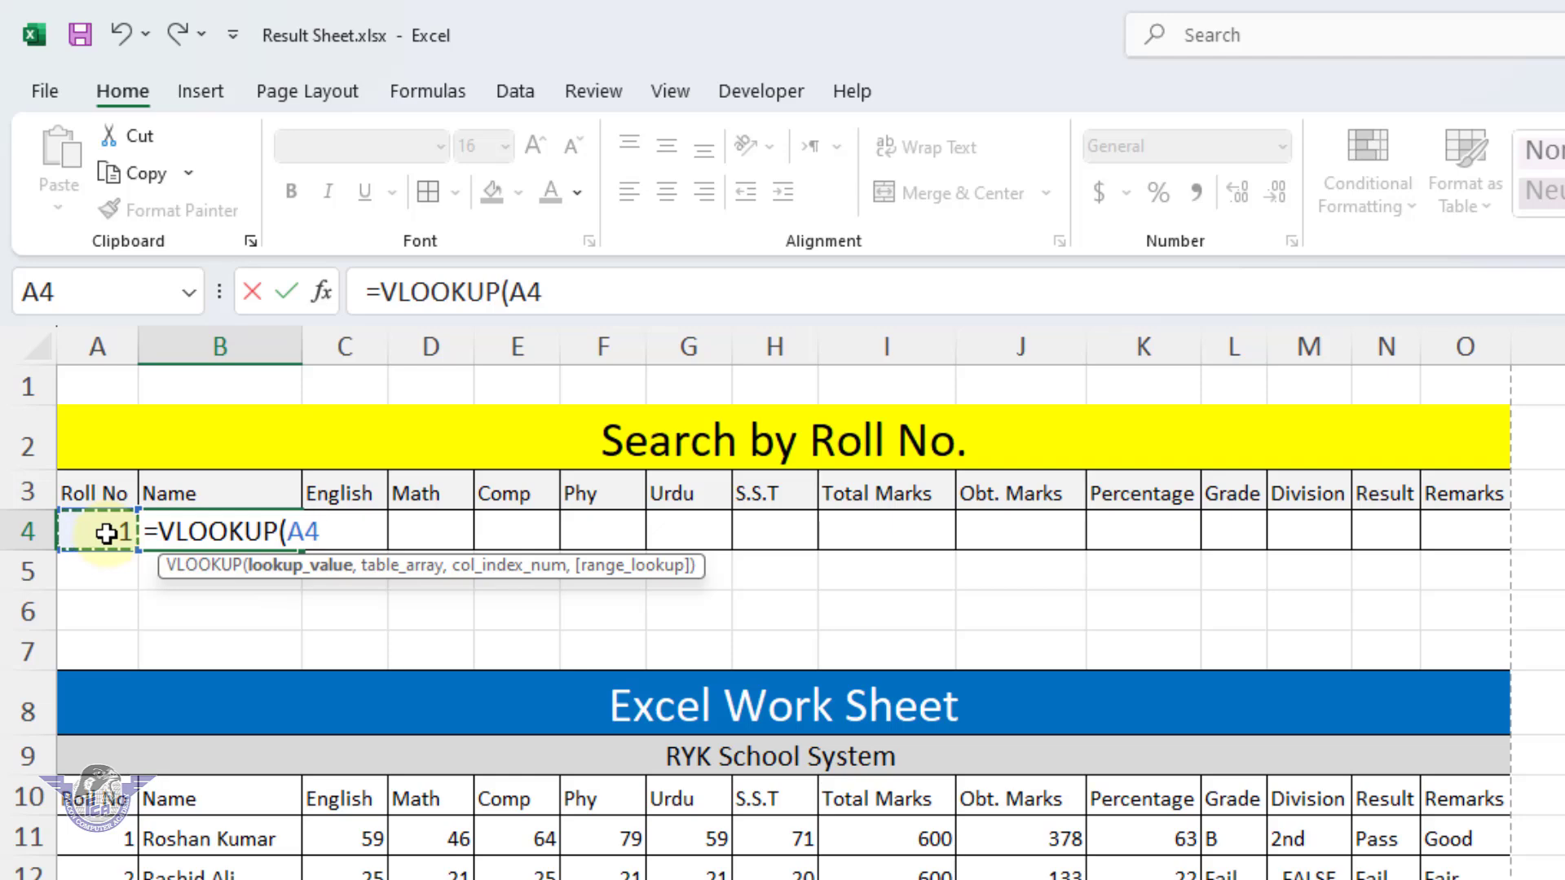
{"action": "key", "text": "F4"}
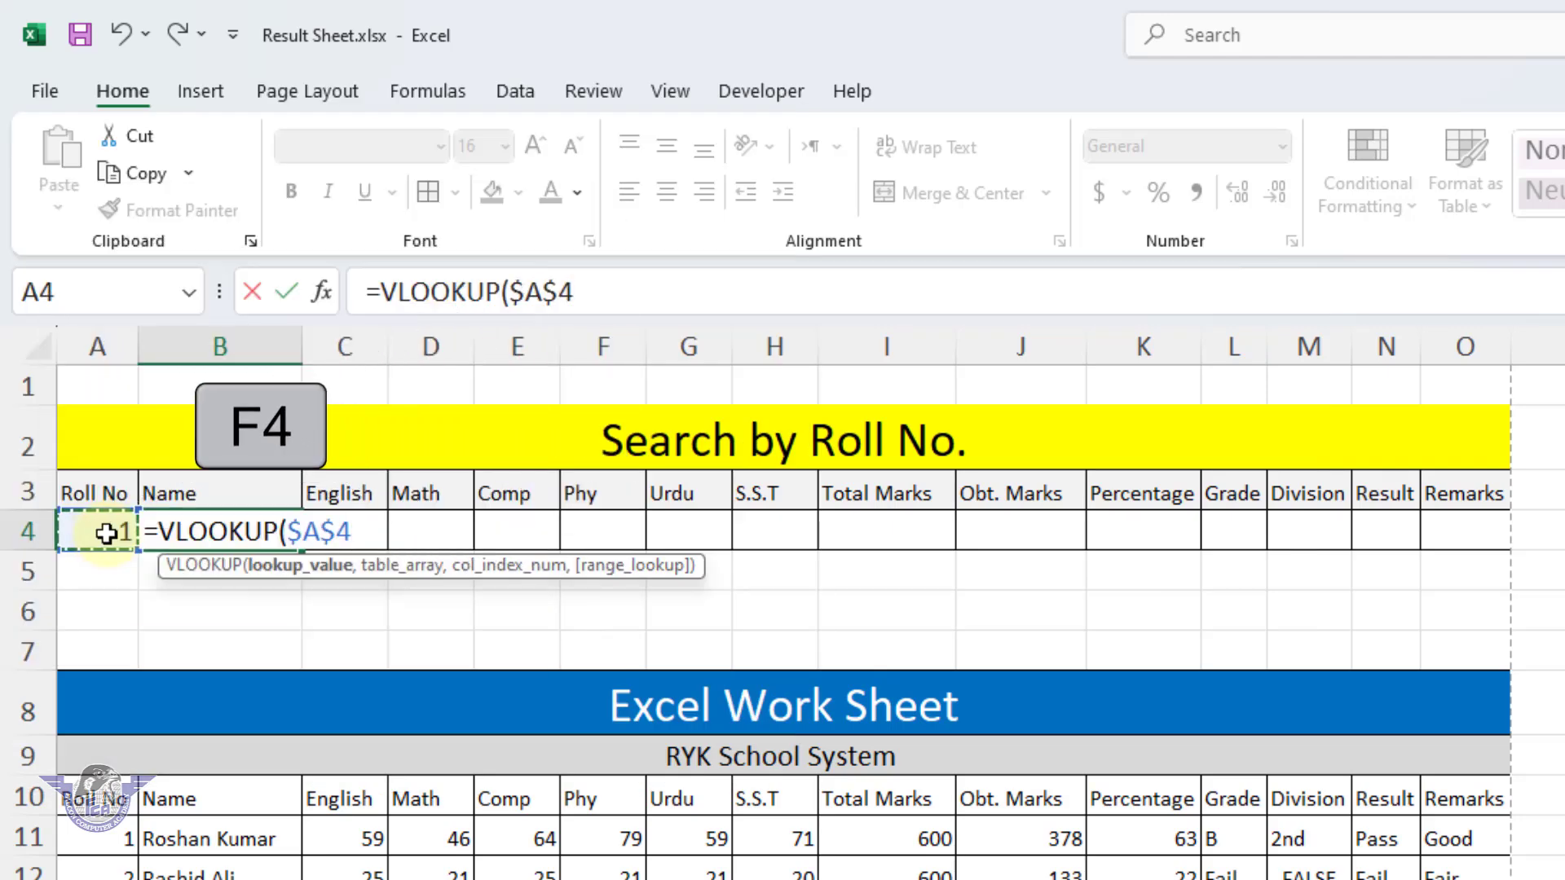
{"action": "type", "text": ","}
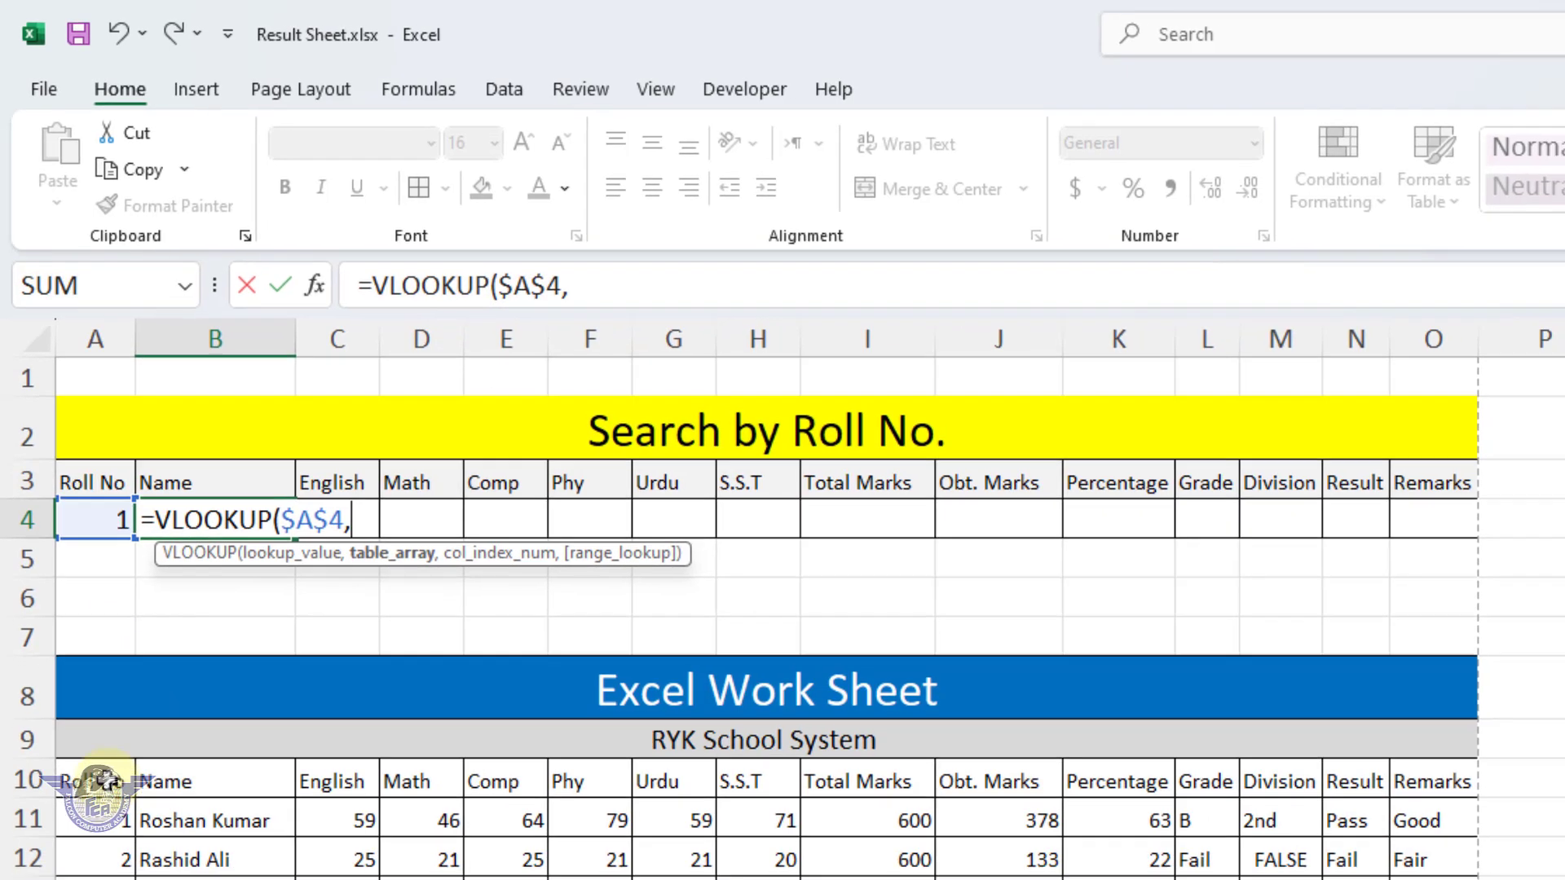
- Set the VLOOKUP table array in B4 to the absolute range $A$10:$O$19
{"action": "left_click_drag", "start_coordinate": [105, 797], "coordinate": [1044, 879]}
{"action": "left_click_drag", "start_coordinate": [762, 715], "coordinate": [1050, 840]}
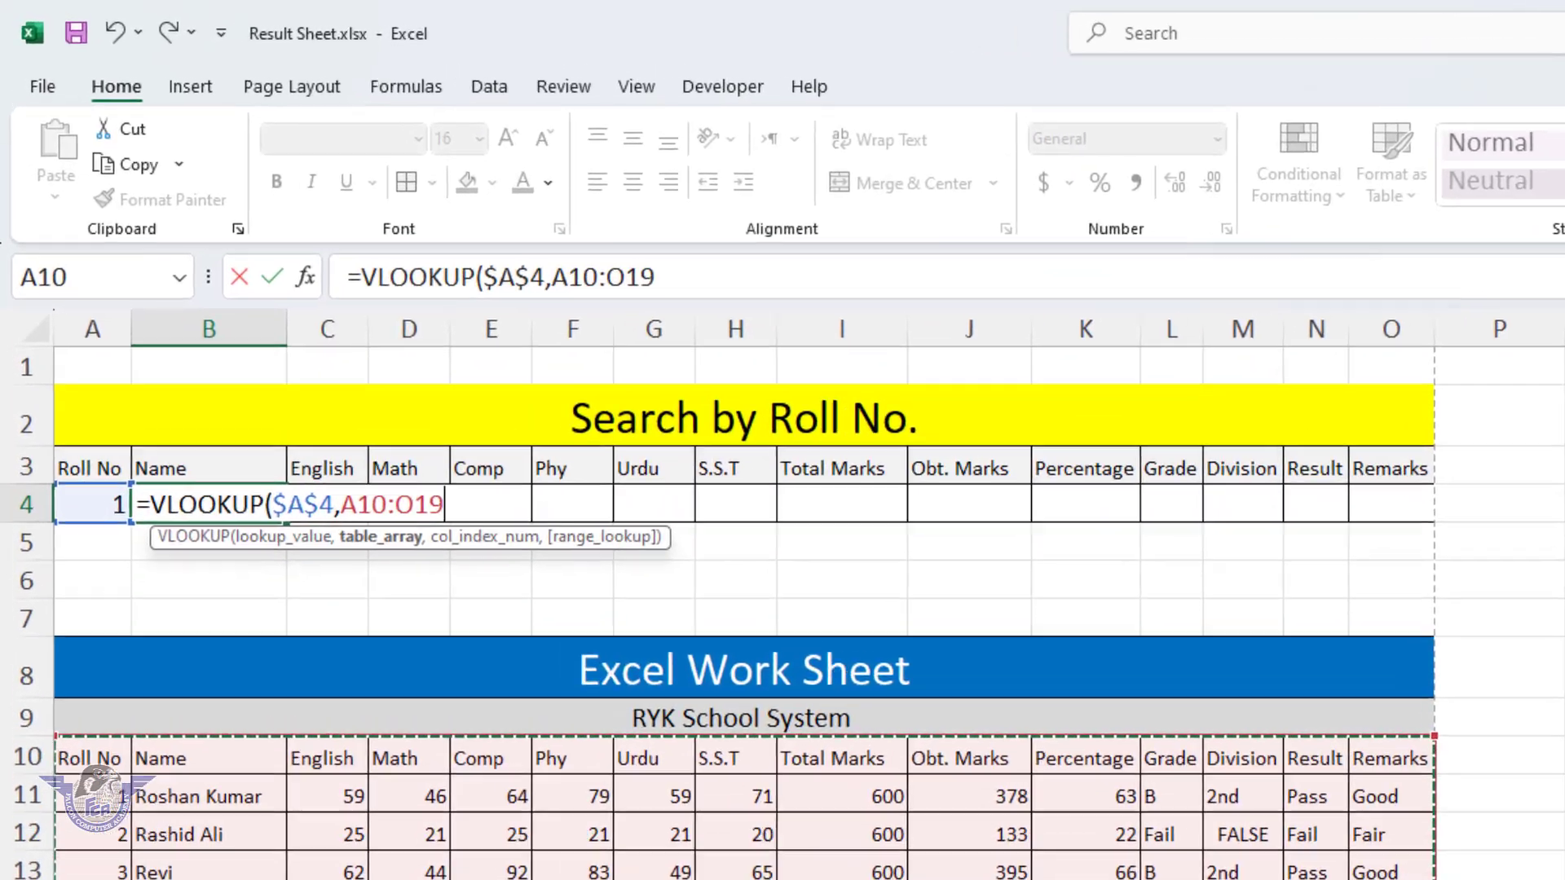
{"action": "key", "text": "F4"}
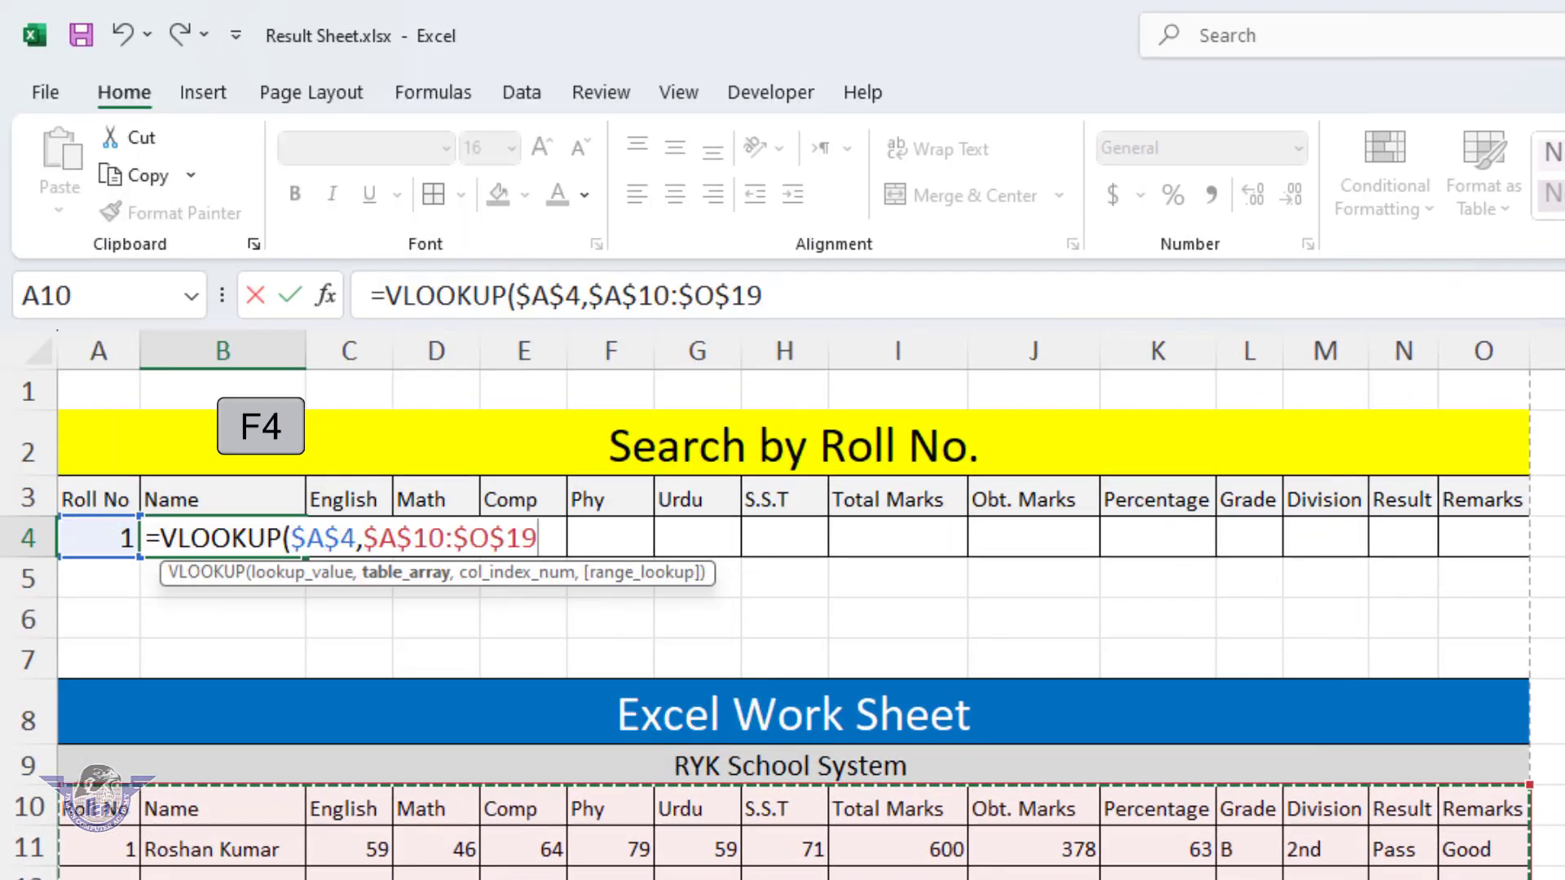
- Complete the B4 formula with COLUMNS($B$10:C10) as the column index and 0 as the range lookup argument
{"action": "type", "text": ",columns"}
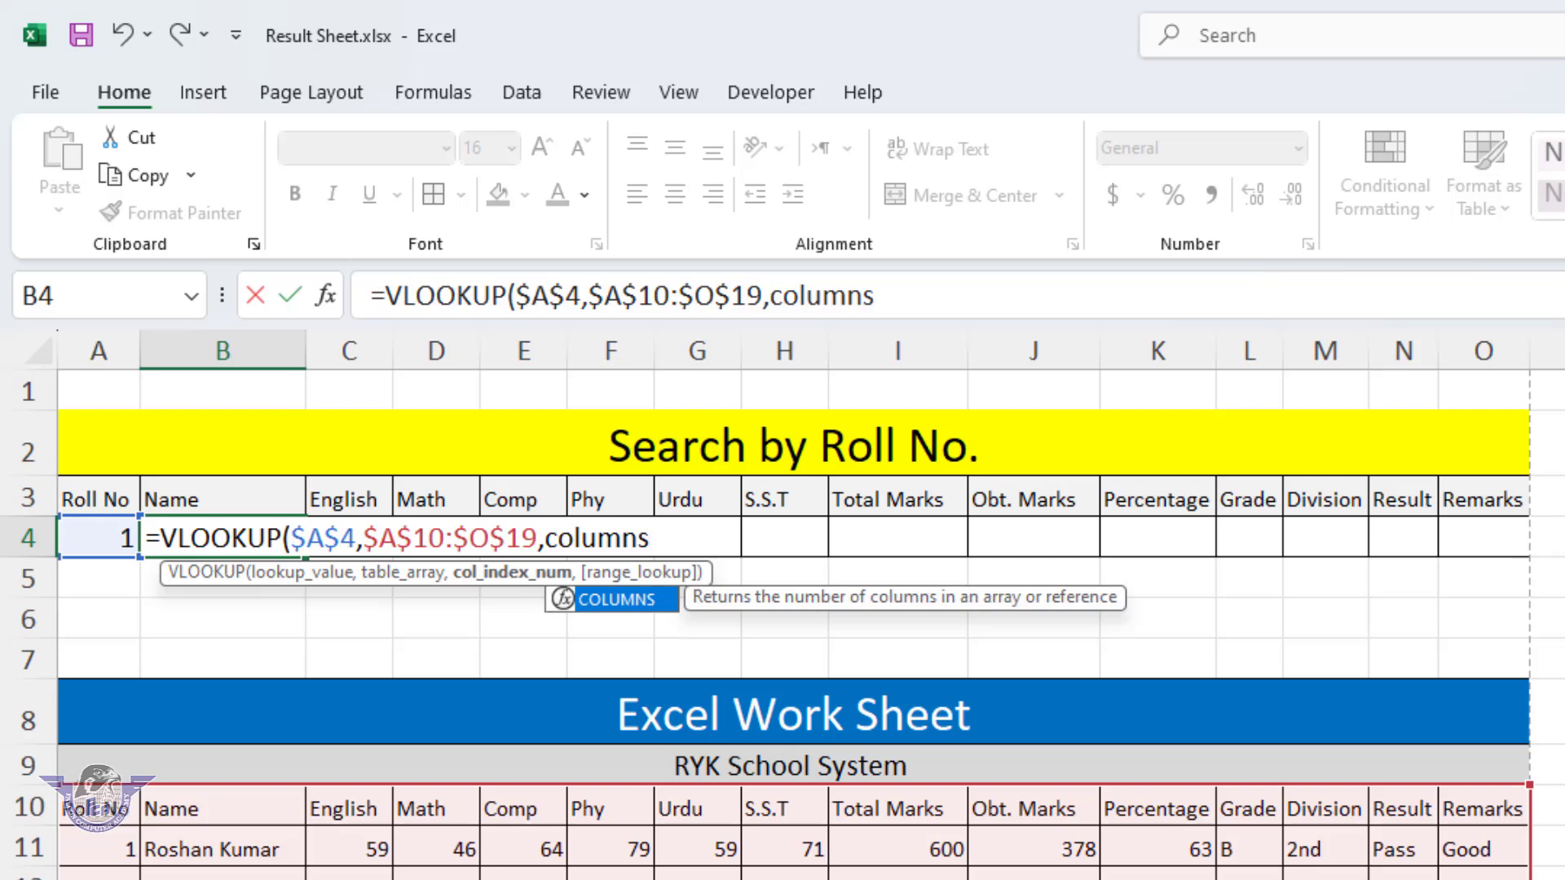
{"action": "key", "text": "Tab"}
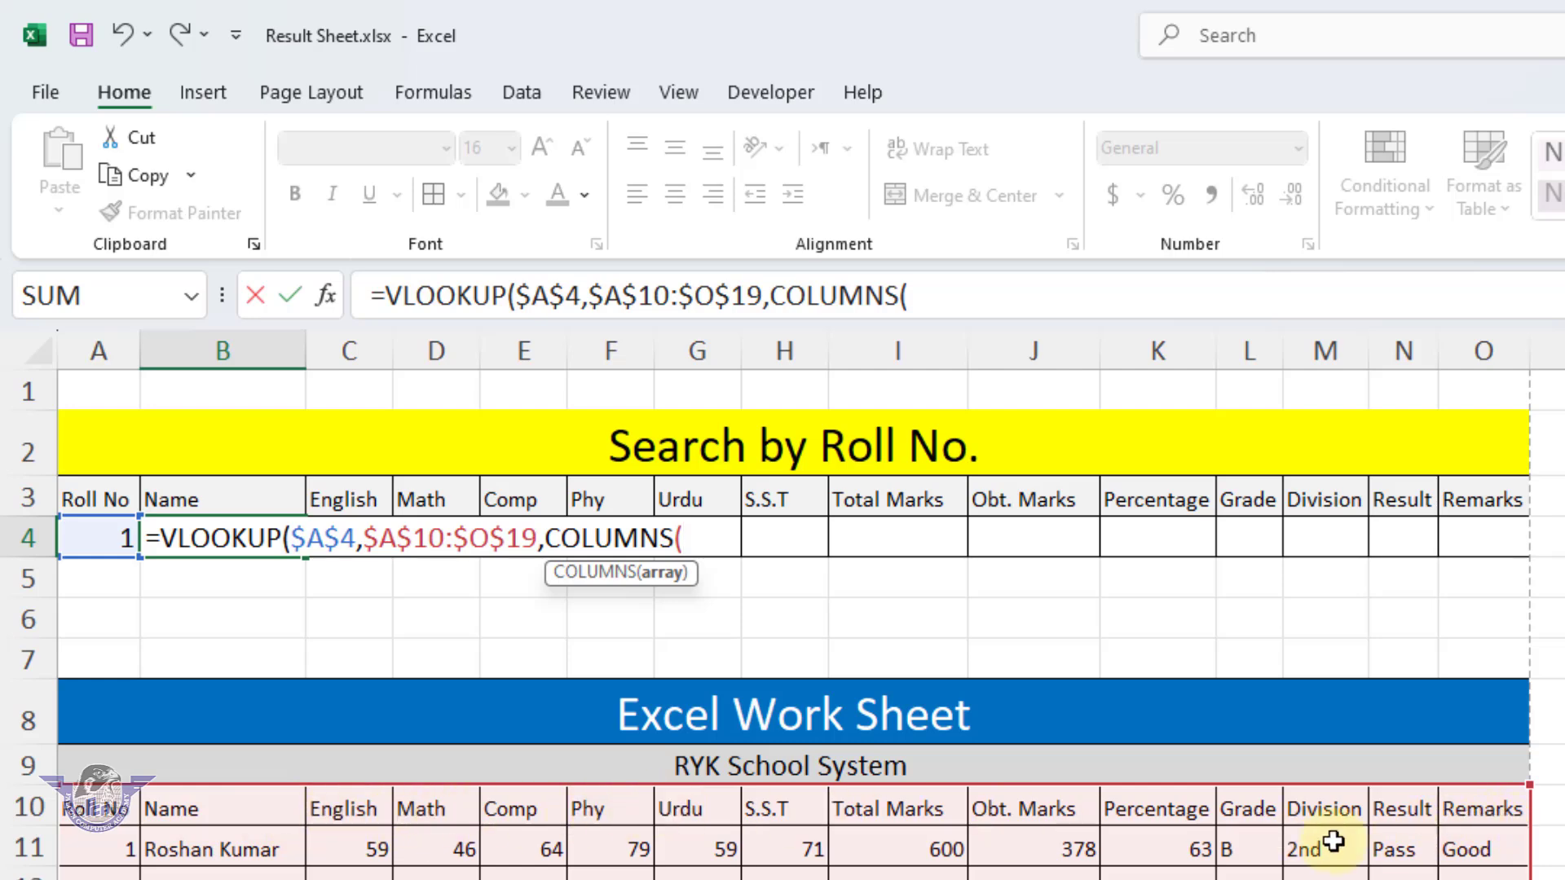
{"action": "left_click", "coordinate": [220, 810]}
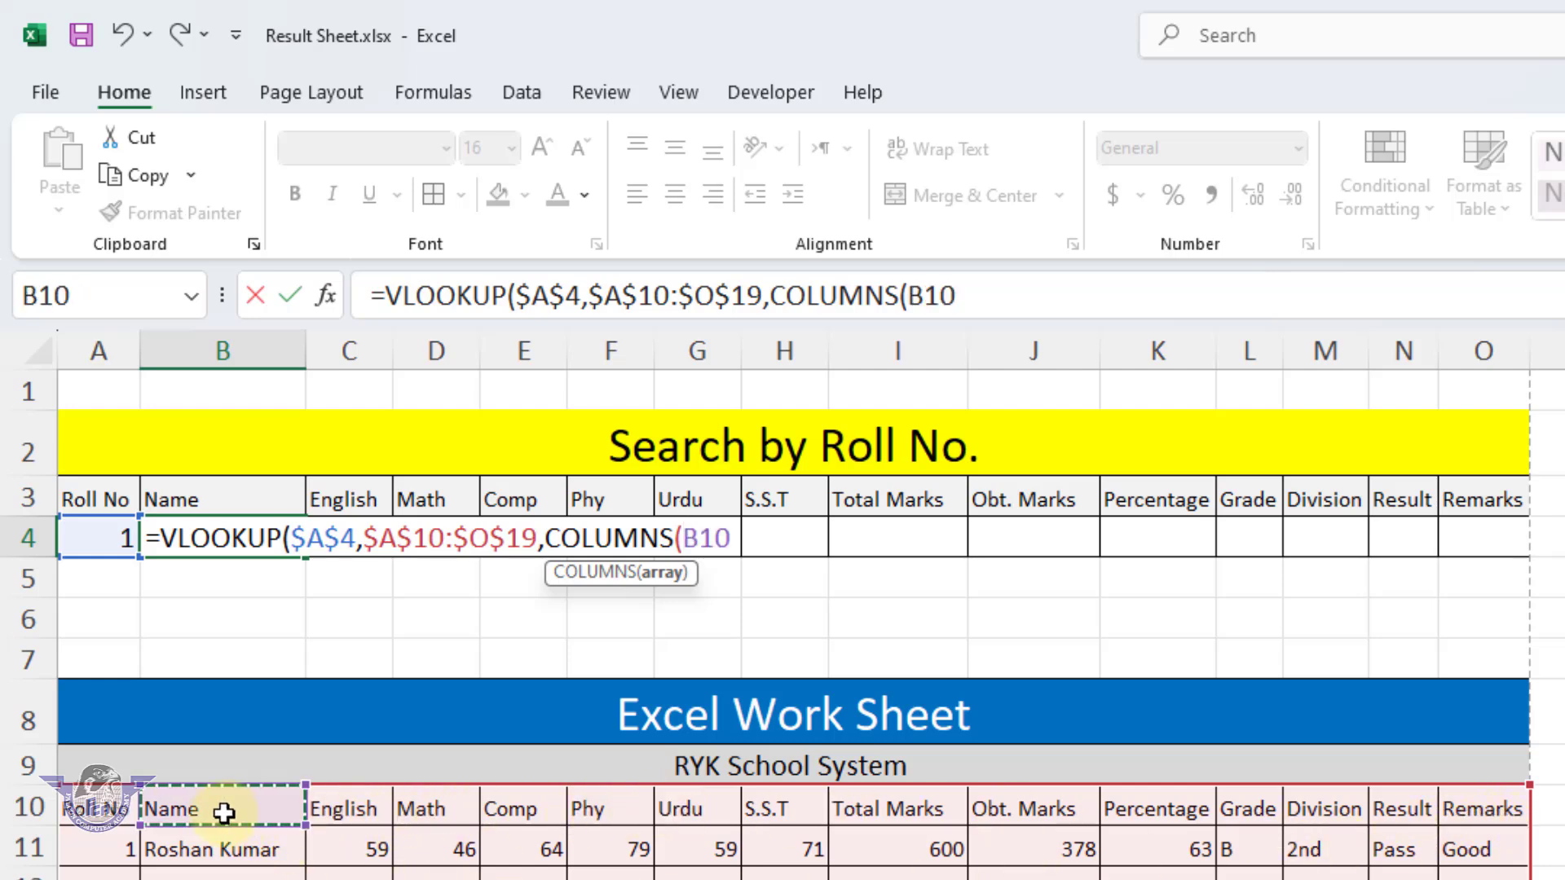
{"action": "left_click_drag", "start_coordinate": [289, 812], "coordinate": [326, 811]}
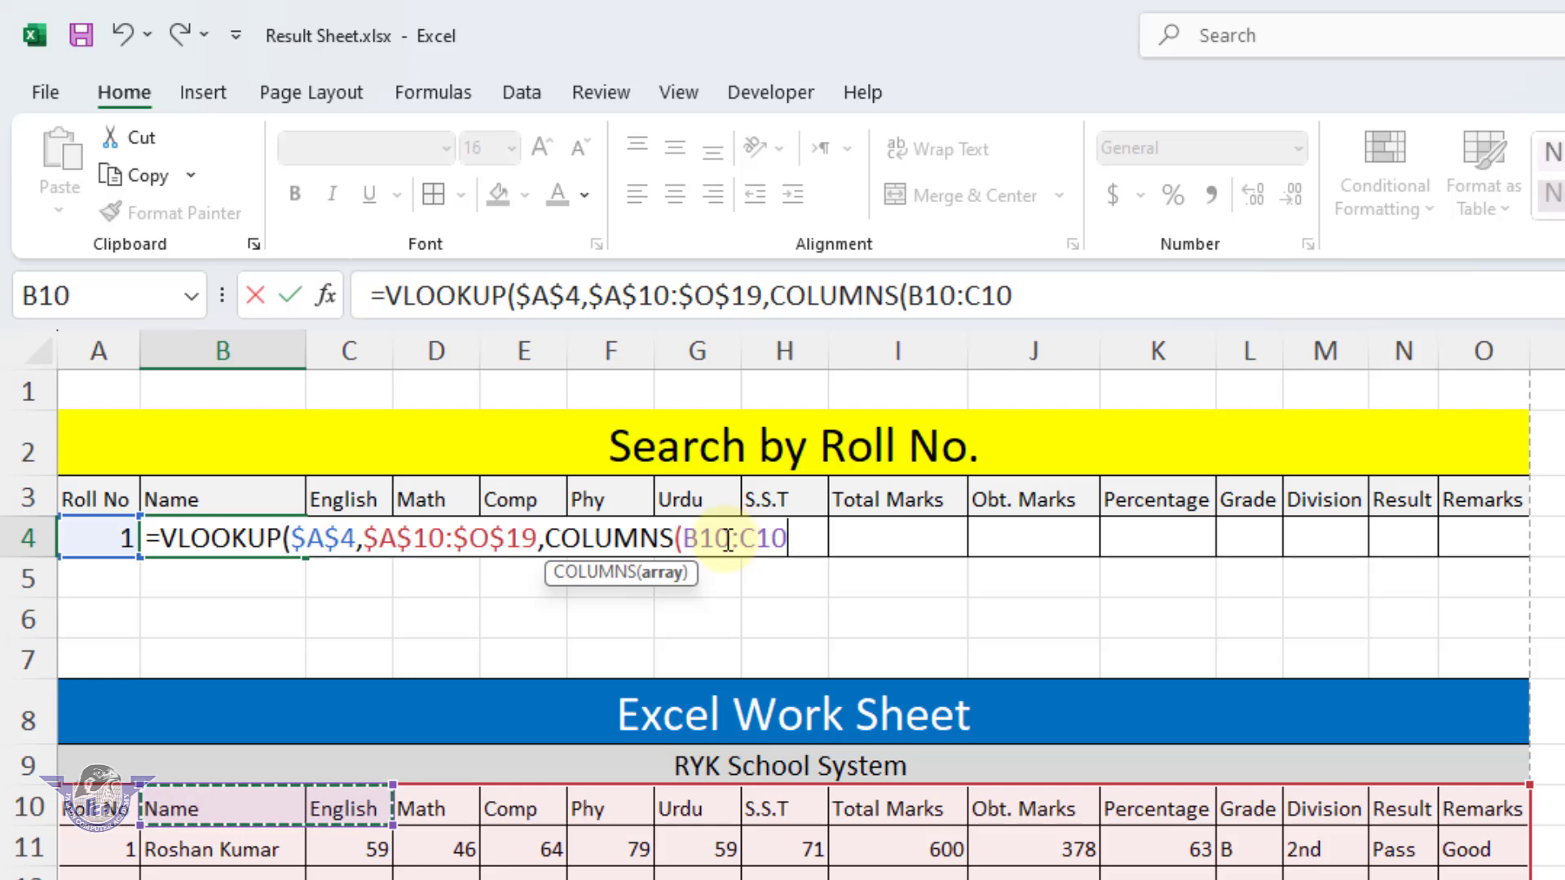
{"action": "left_click_drag", "start_coordinate": [728, 540], "coordinate": [683, 539]}
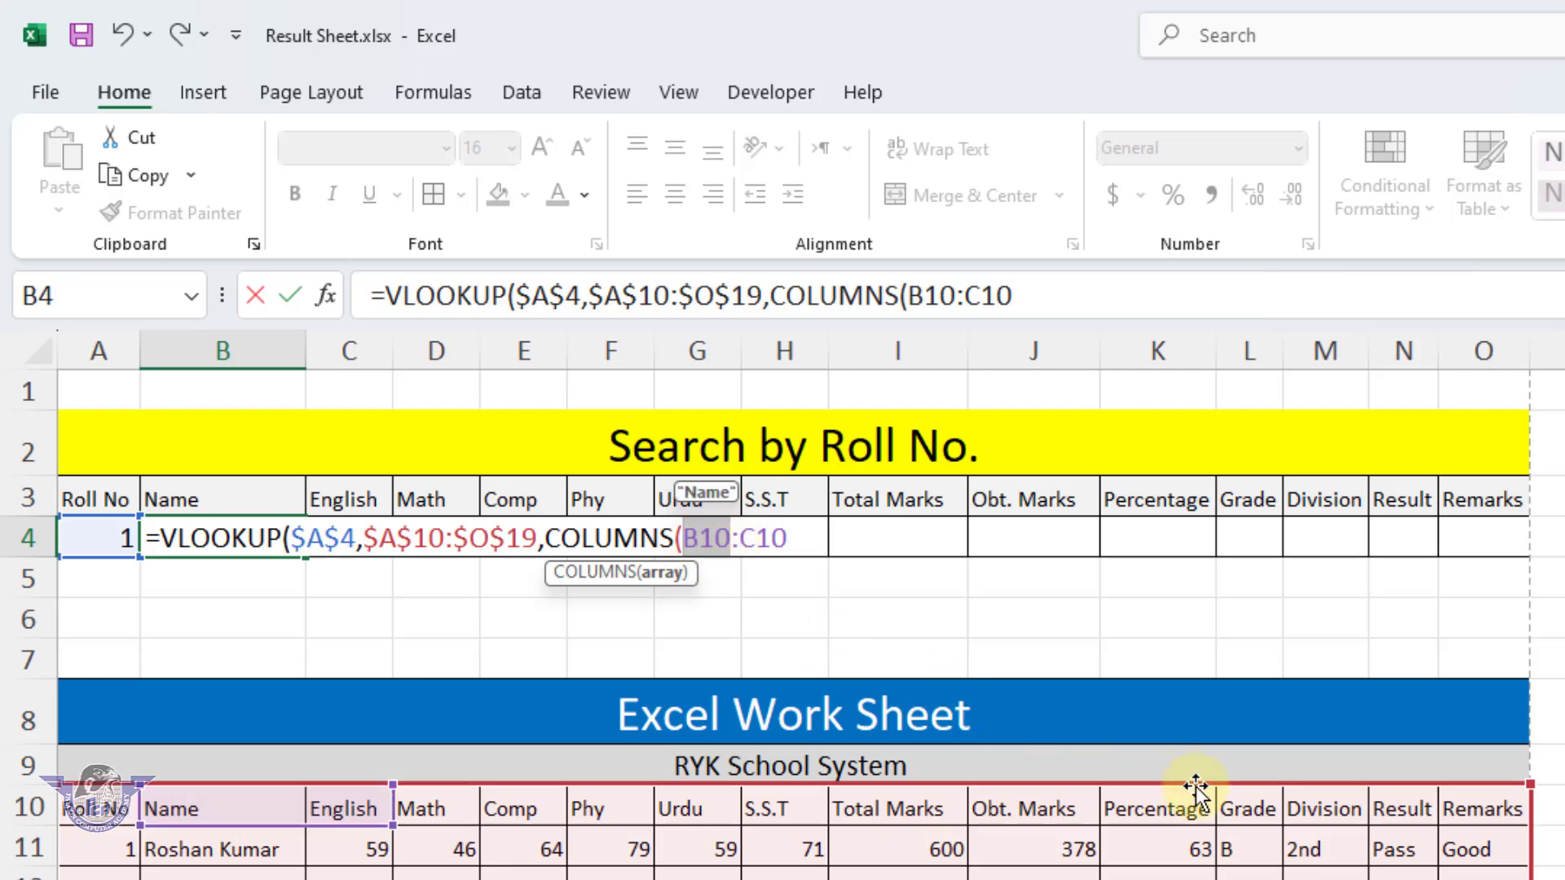
{"action": "key", "text": "F4"}
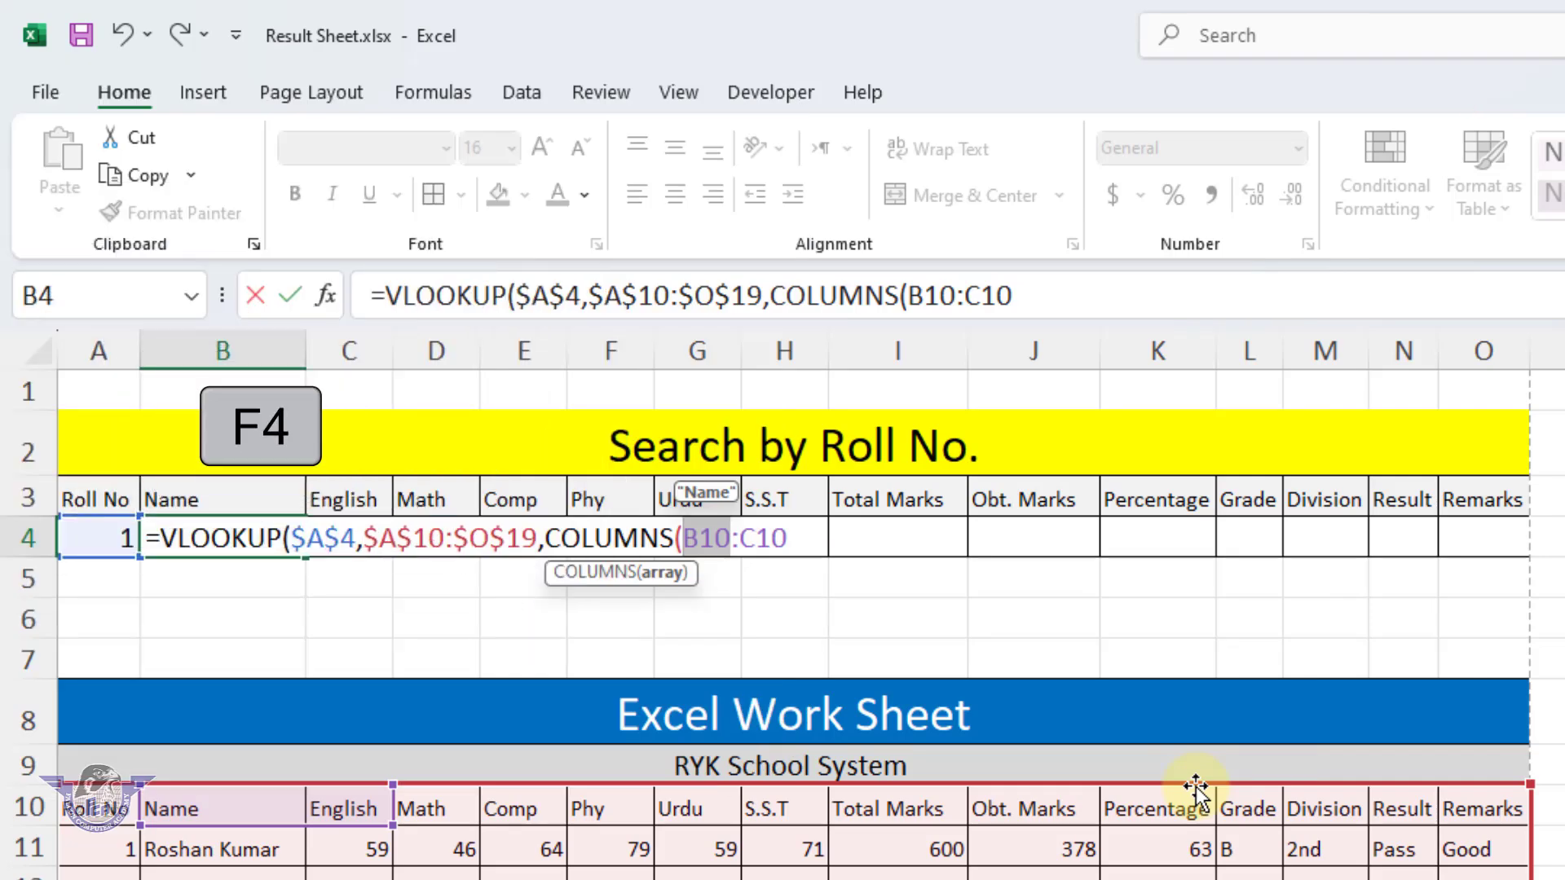
{"action": "key", "text": "F4"}
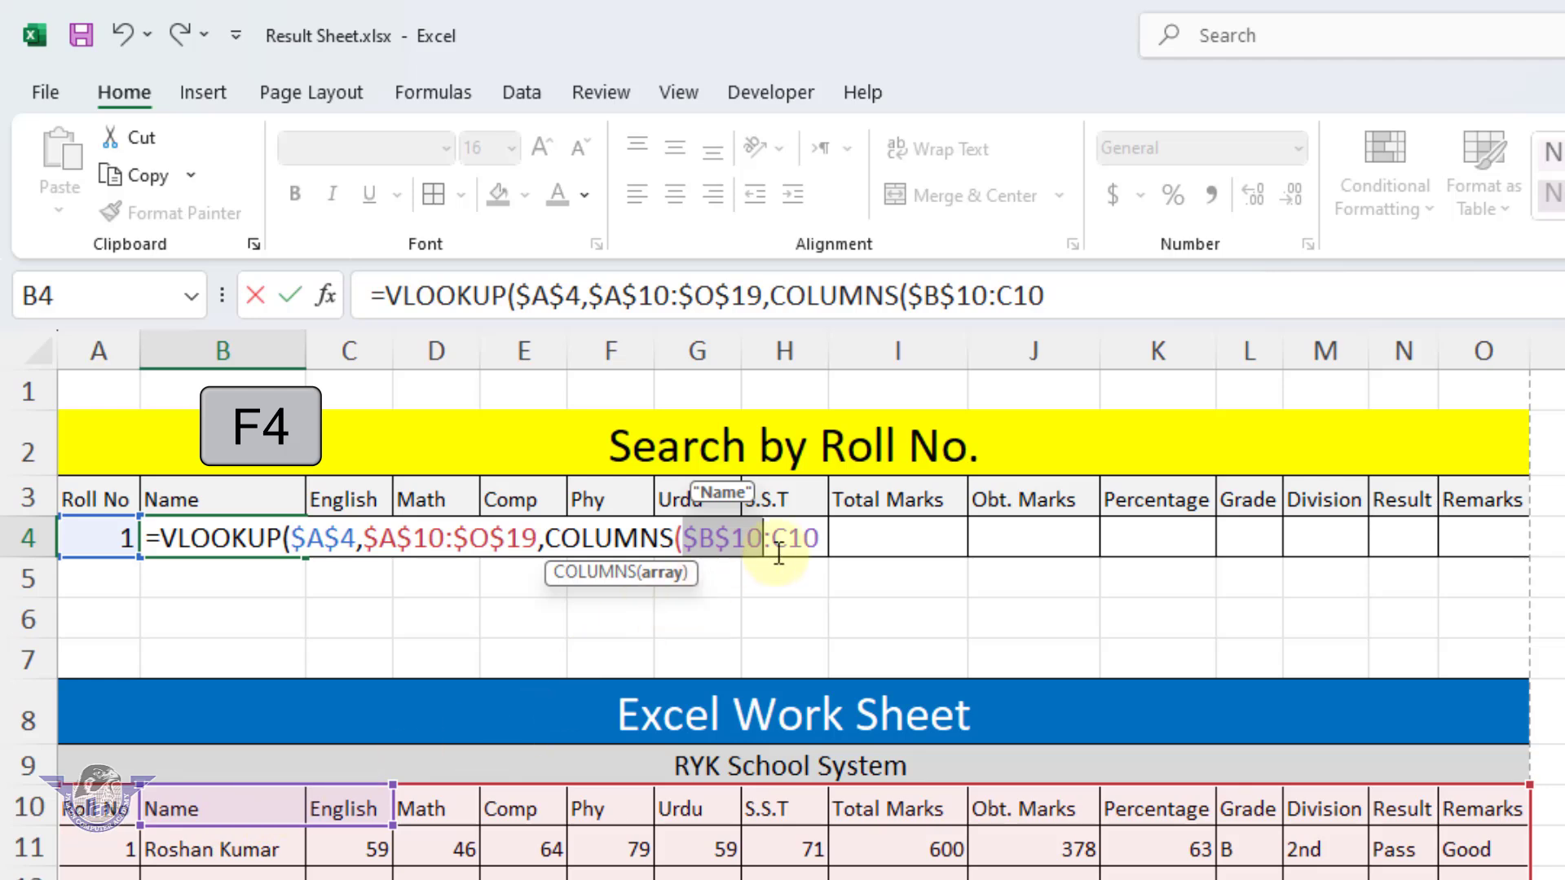
{"action": "left_click", "coordinate": [820, 540]}
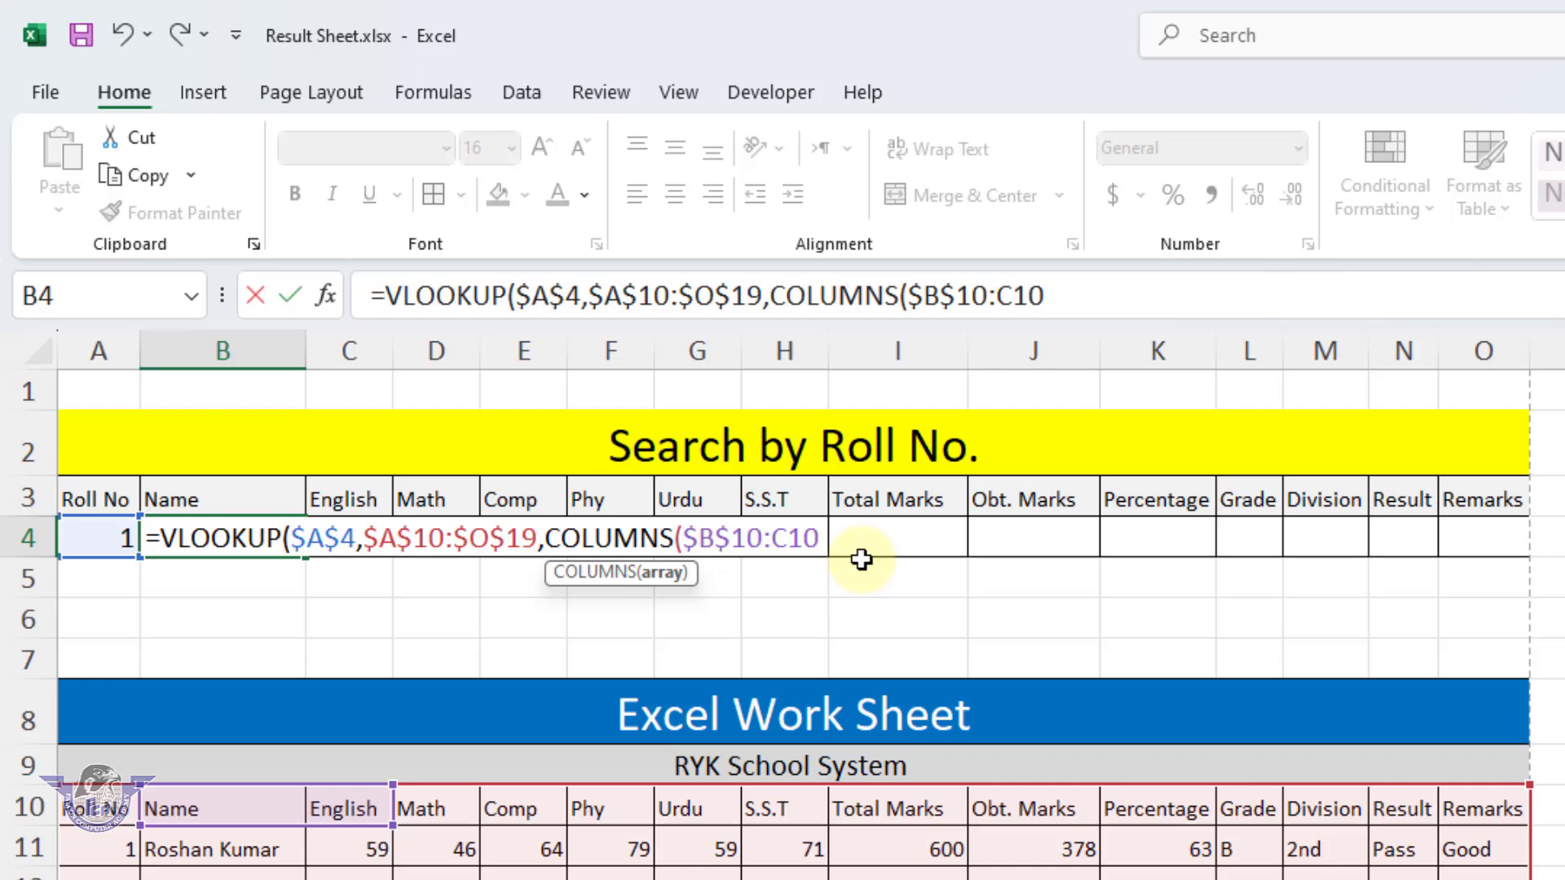
{"action": "type", "text": "),"}
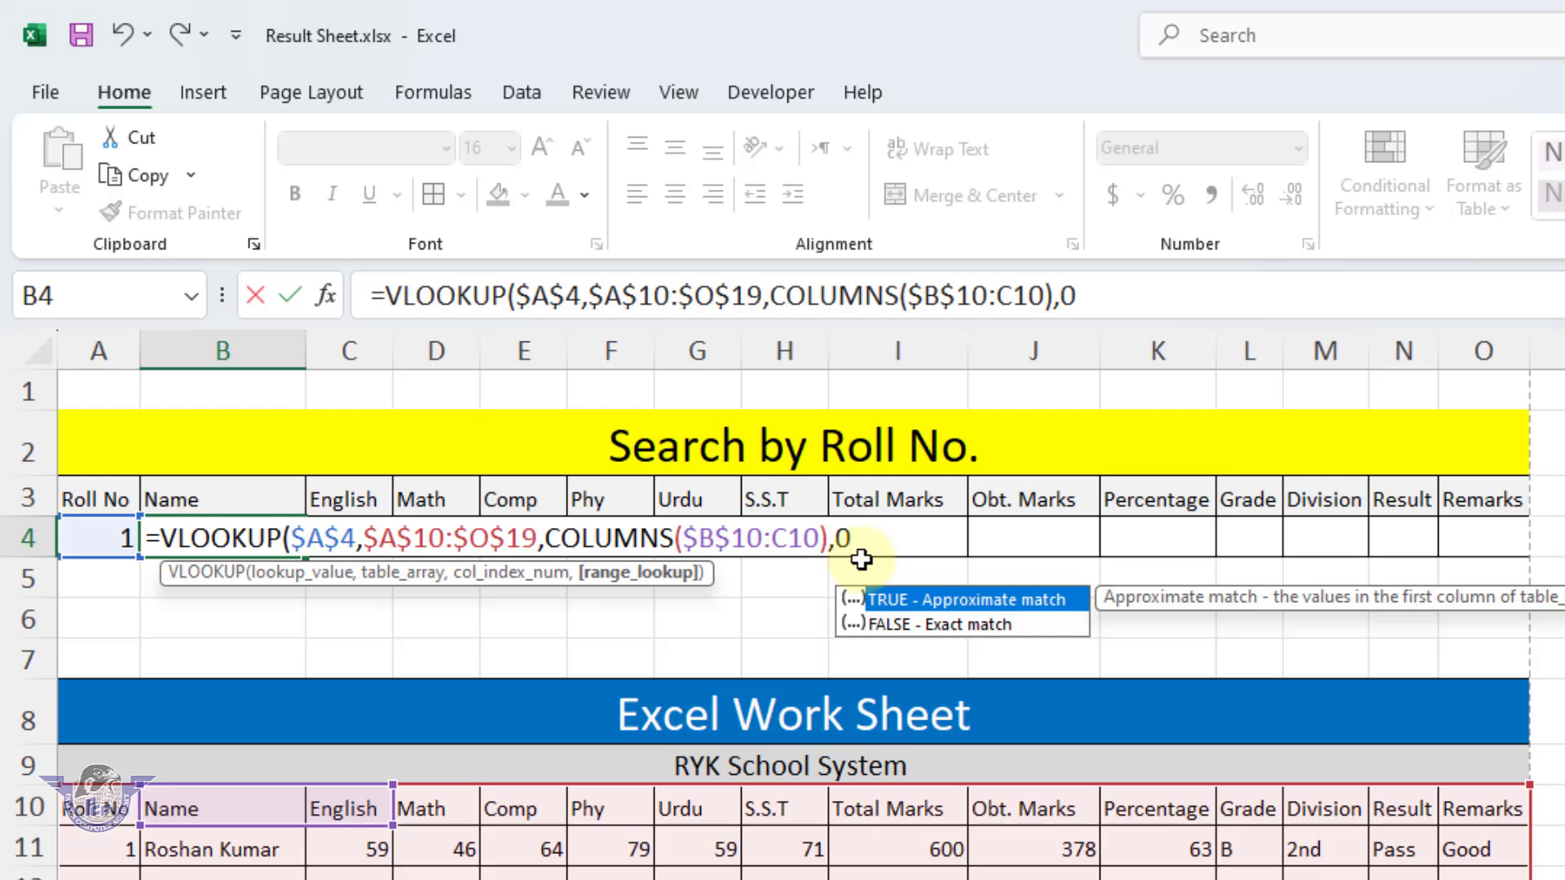
{"action": "type", "text": "0)"}
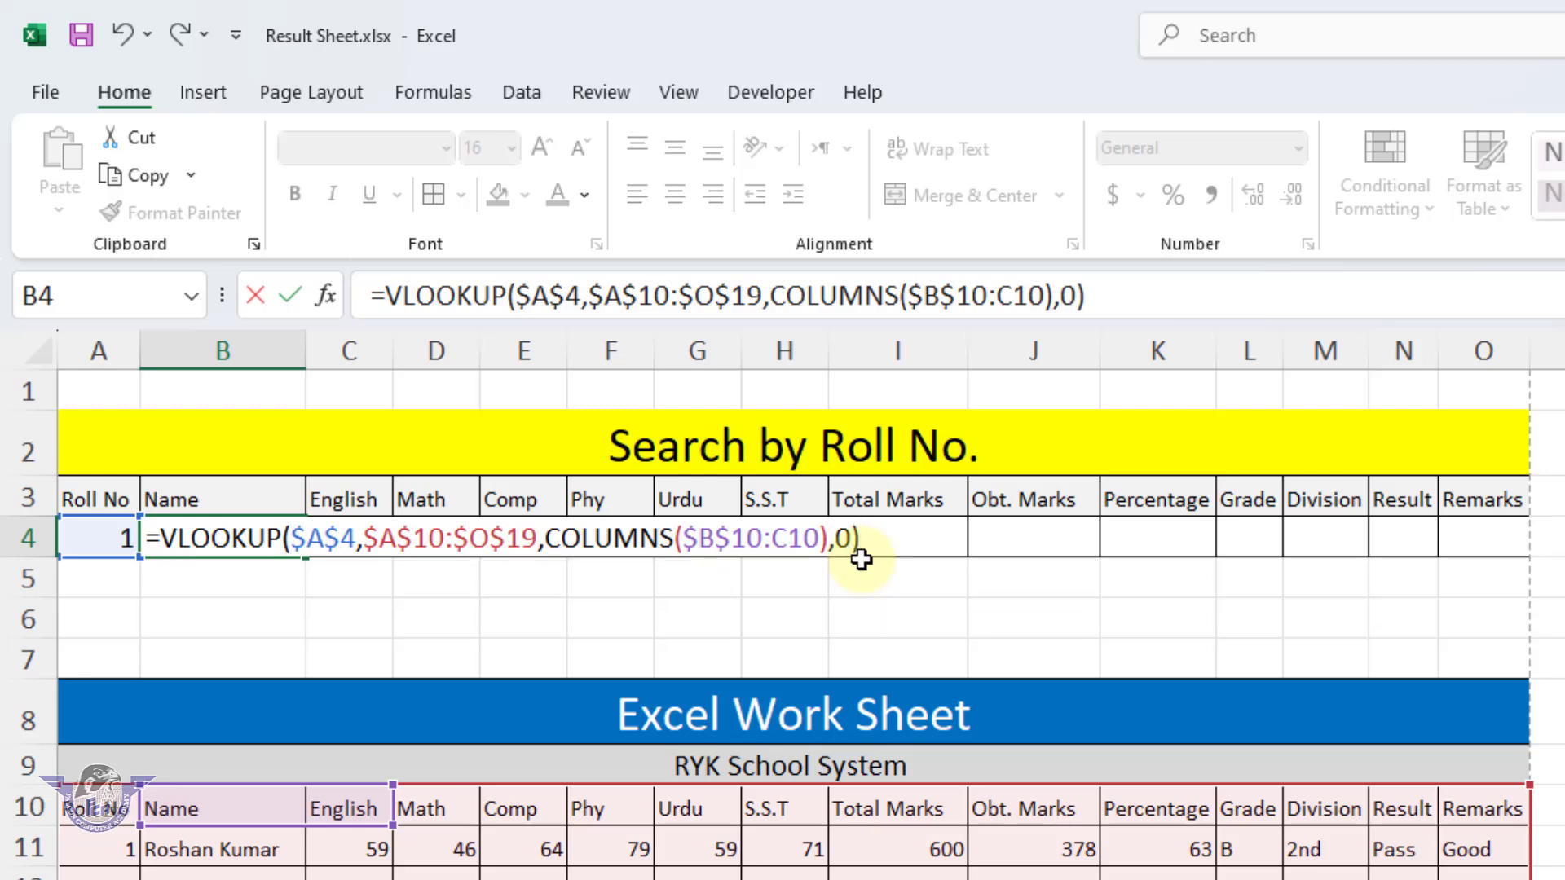
{"action": "key", "text": "Return"}
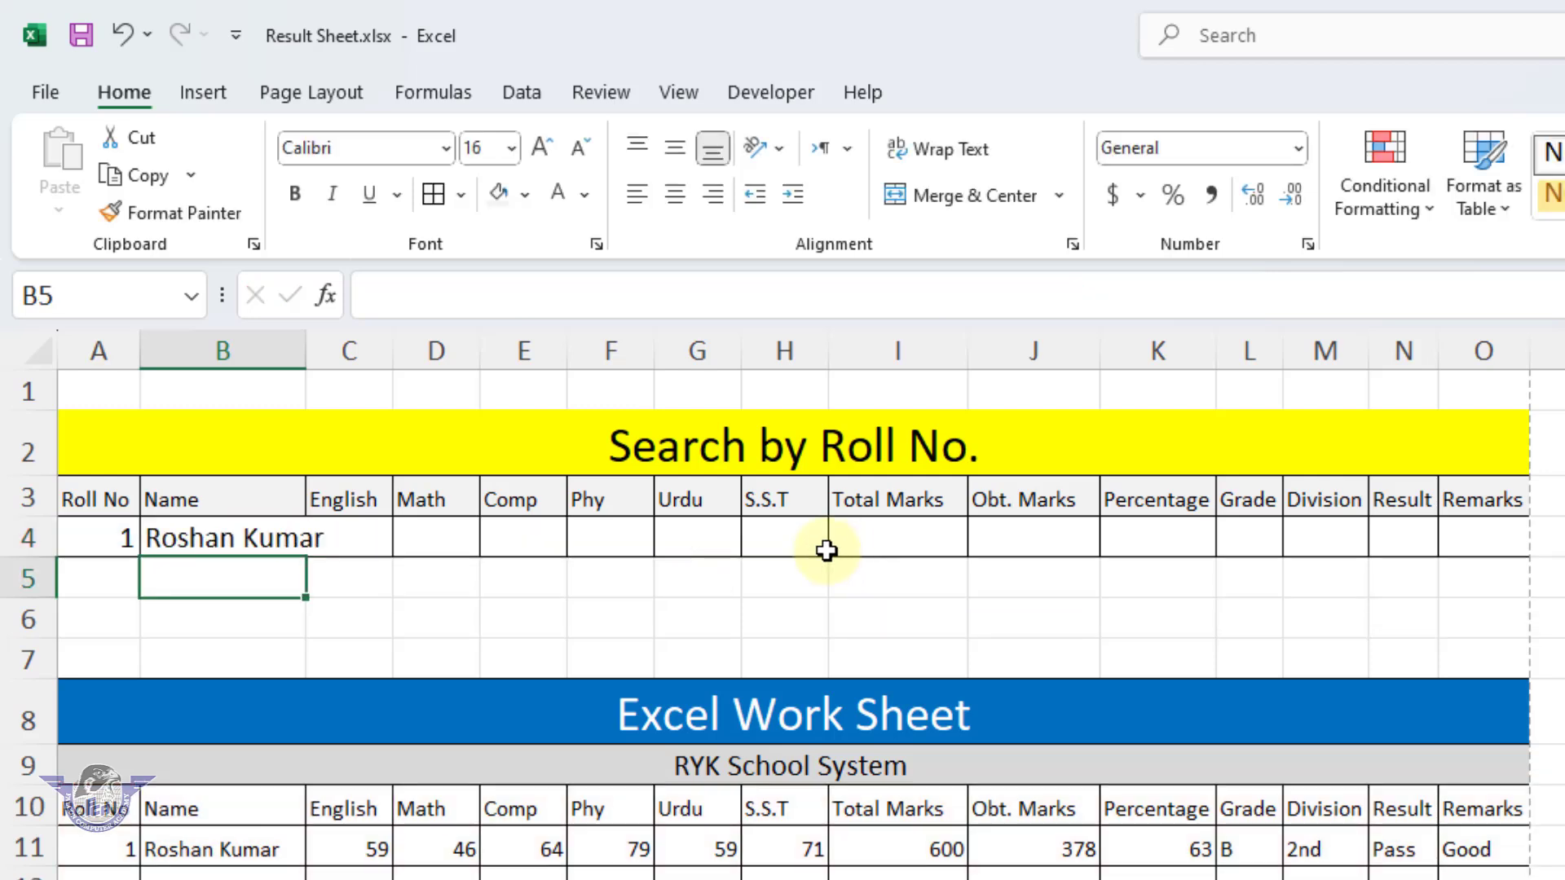
- Autofit the width of column B and fill the B4 lookup formula across to O4
{"action": "double_click", "coordinate": [314, 343]}
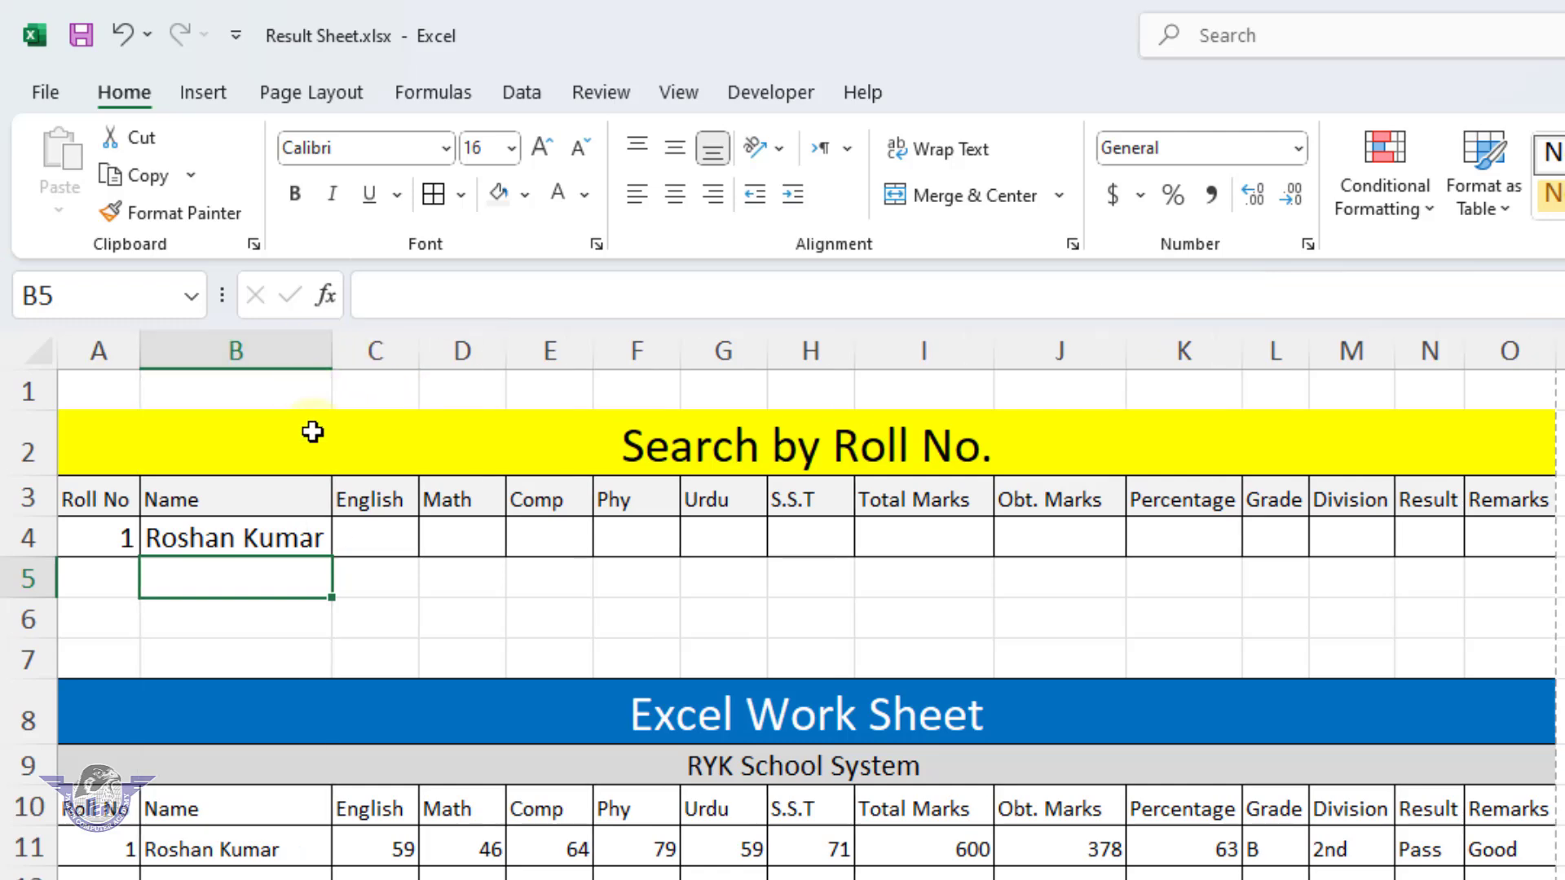
{"action": "left_click", "coordinate": [314, 540]}
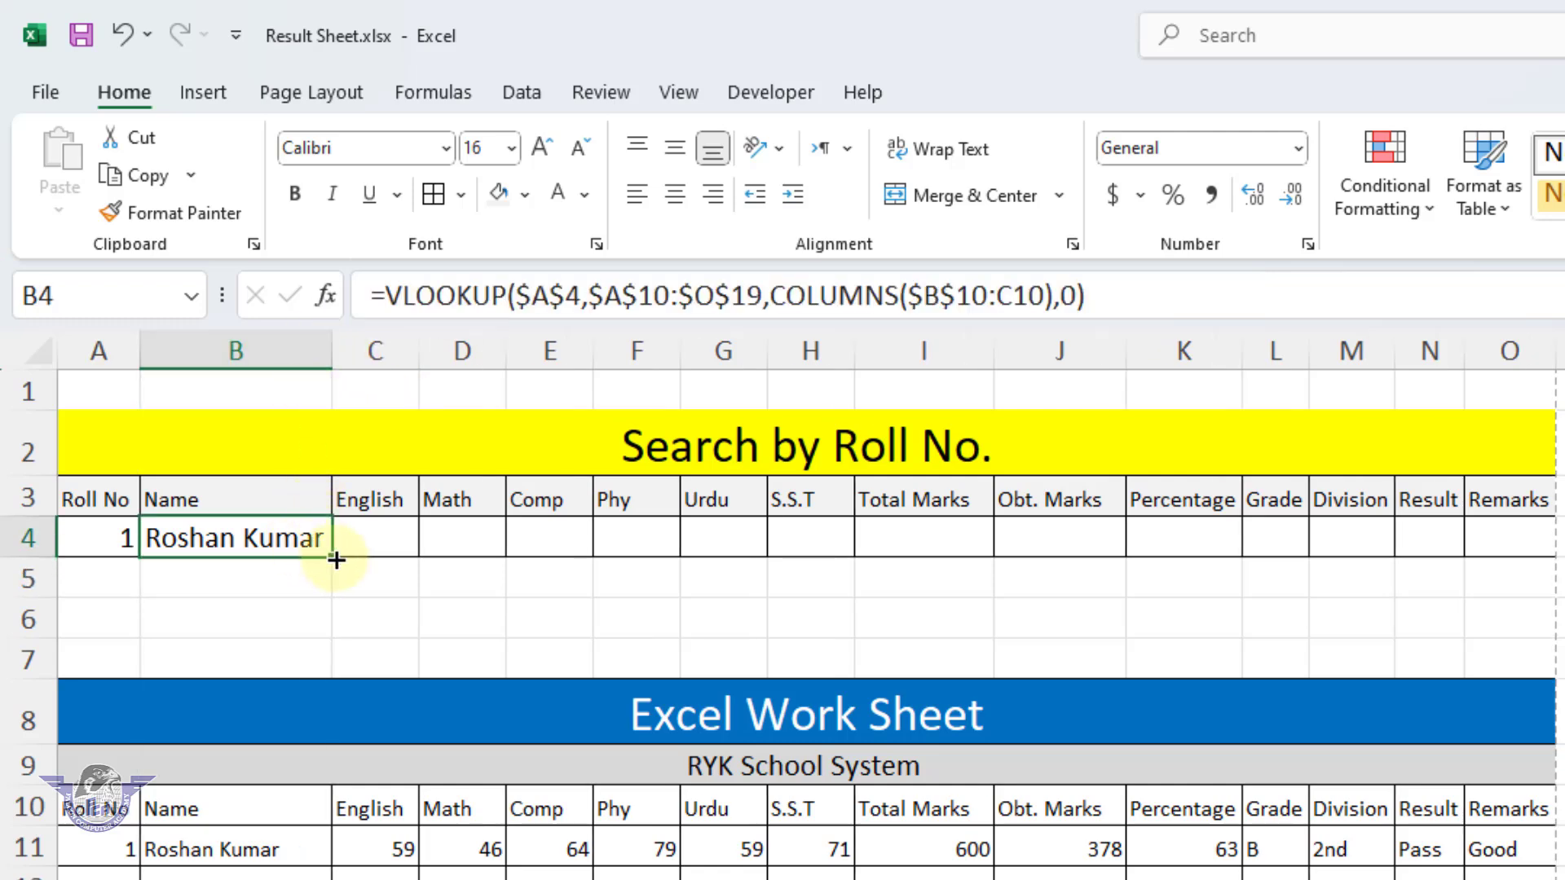
{"action": "left_click_drag", "start_coordinate": [335, 560], "coordinate": [1526, 563]}
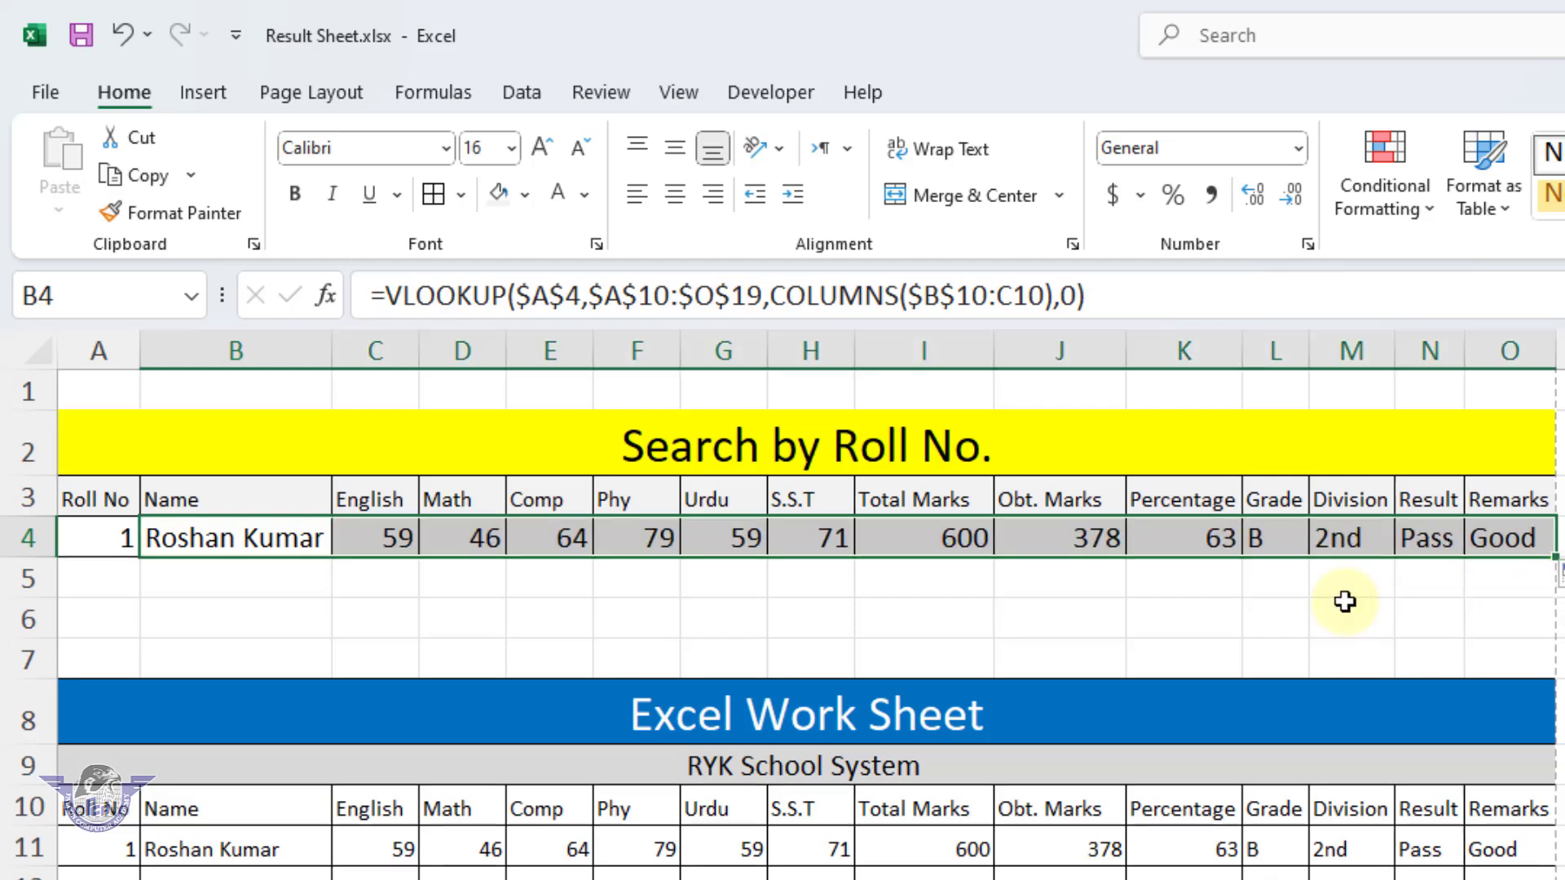
- Test the search section by entering roll number 4 and then 9 in A4
{"action": "left_click", "coordinate": [115, 526]}
{"action": "type", "text": "1"}
{"action": "key", "text": "ctrl+Return"}
{"action": "type", "text": "4"}
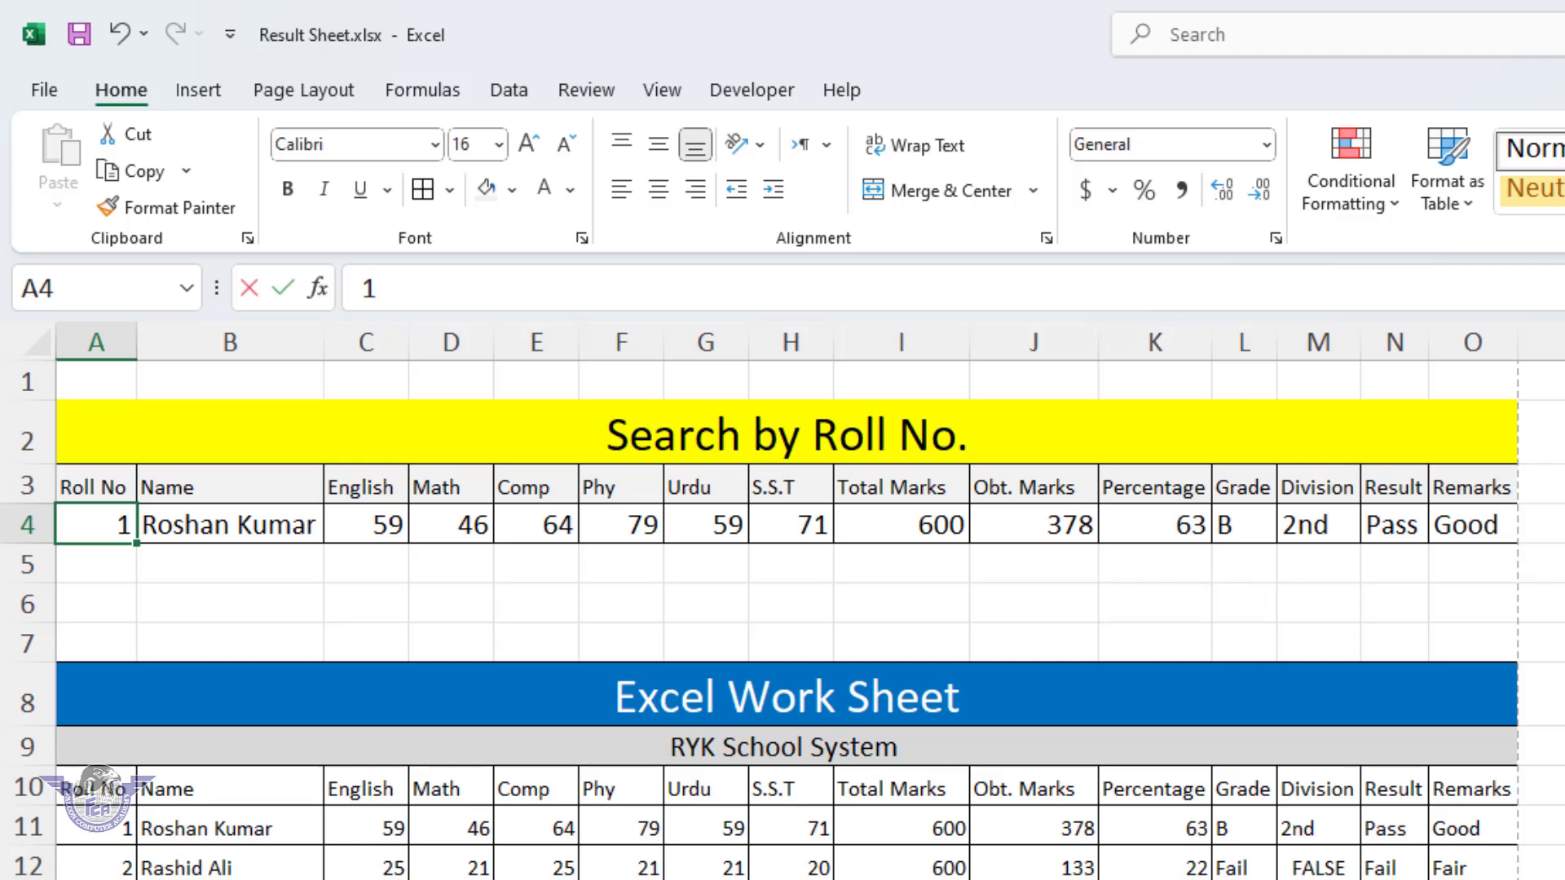
{"action": "key", "text": "Return"}
{"action": "key", "text": "Up"}
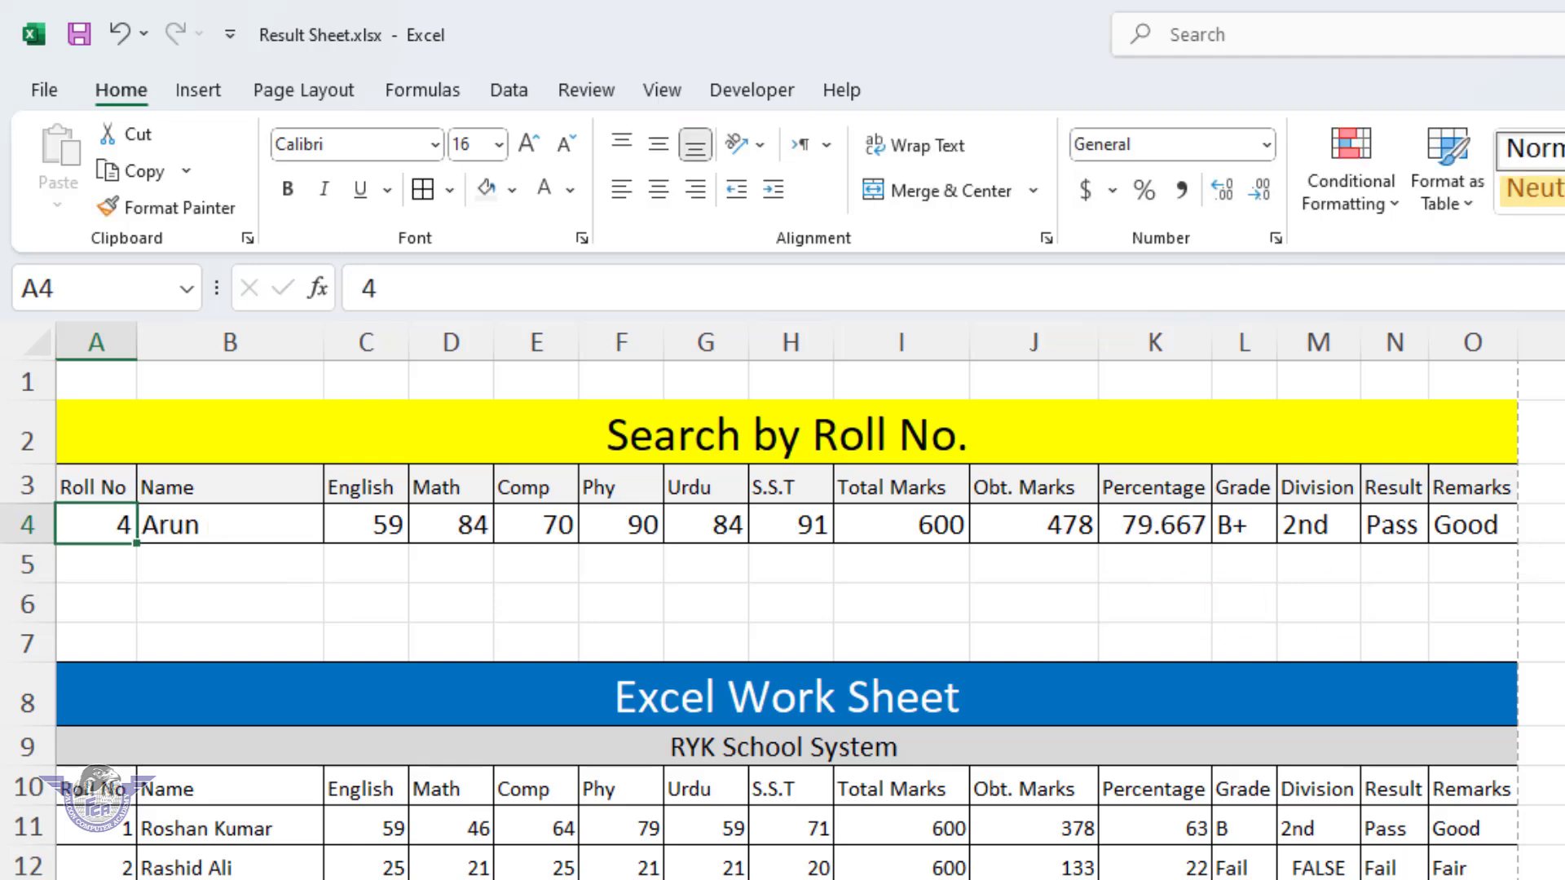
{"action": "type", "text": "9"}
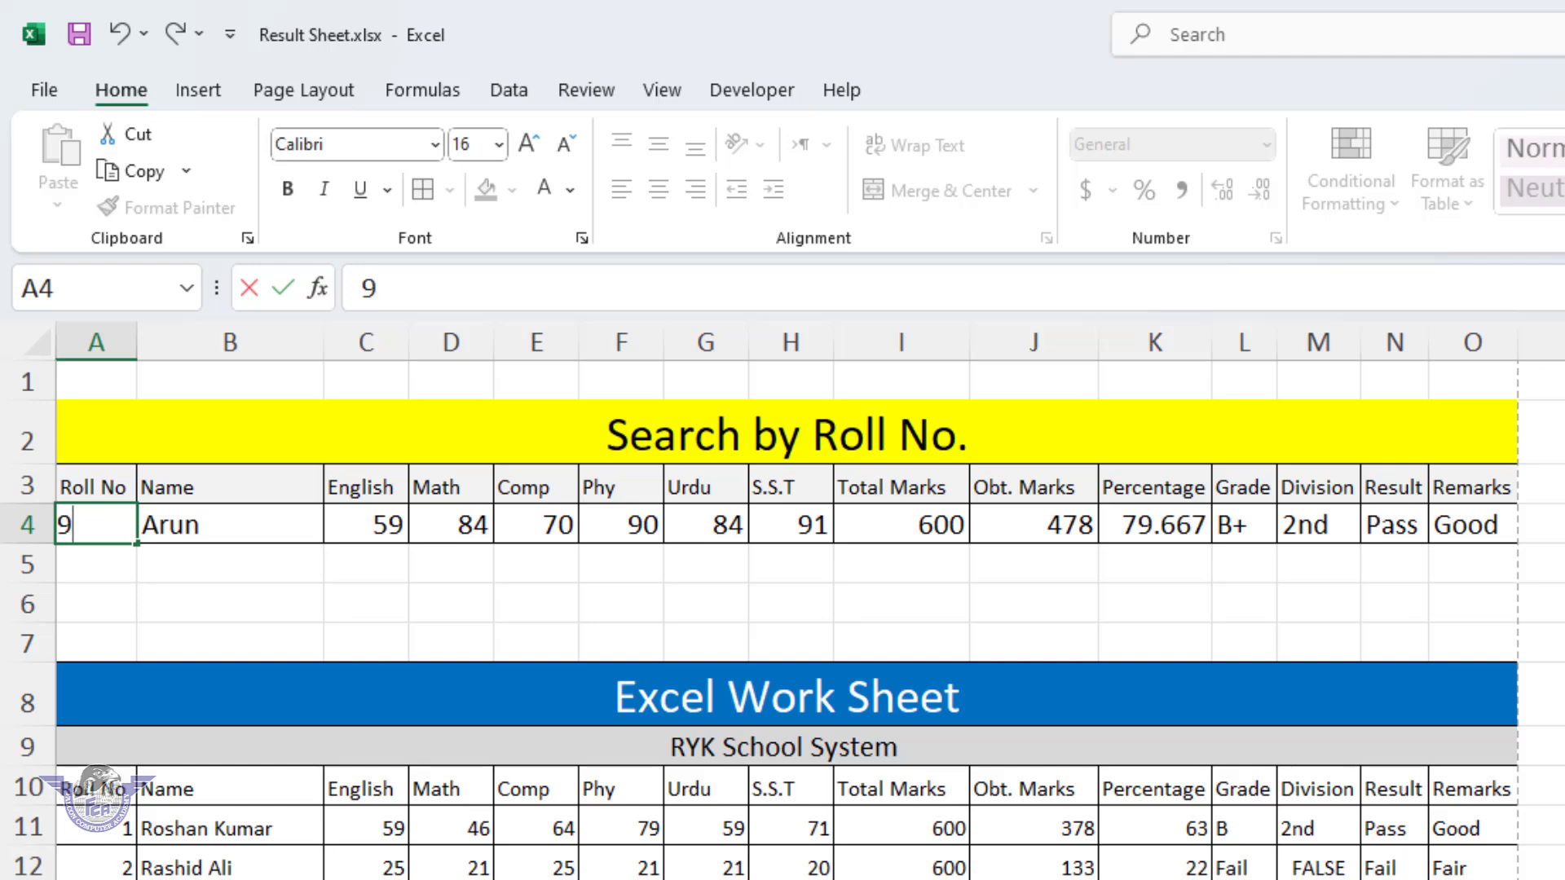
{"action": "key", "text": "Return"}
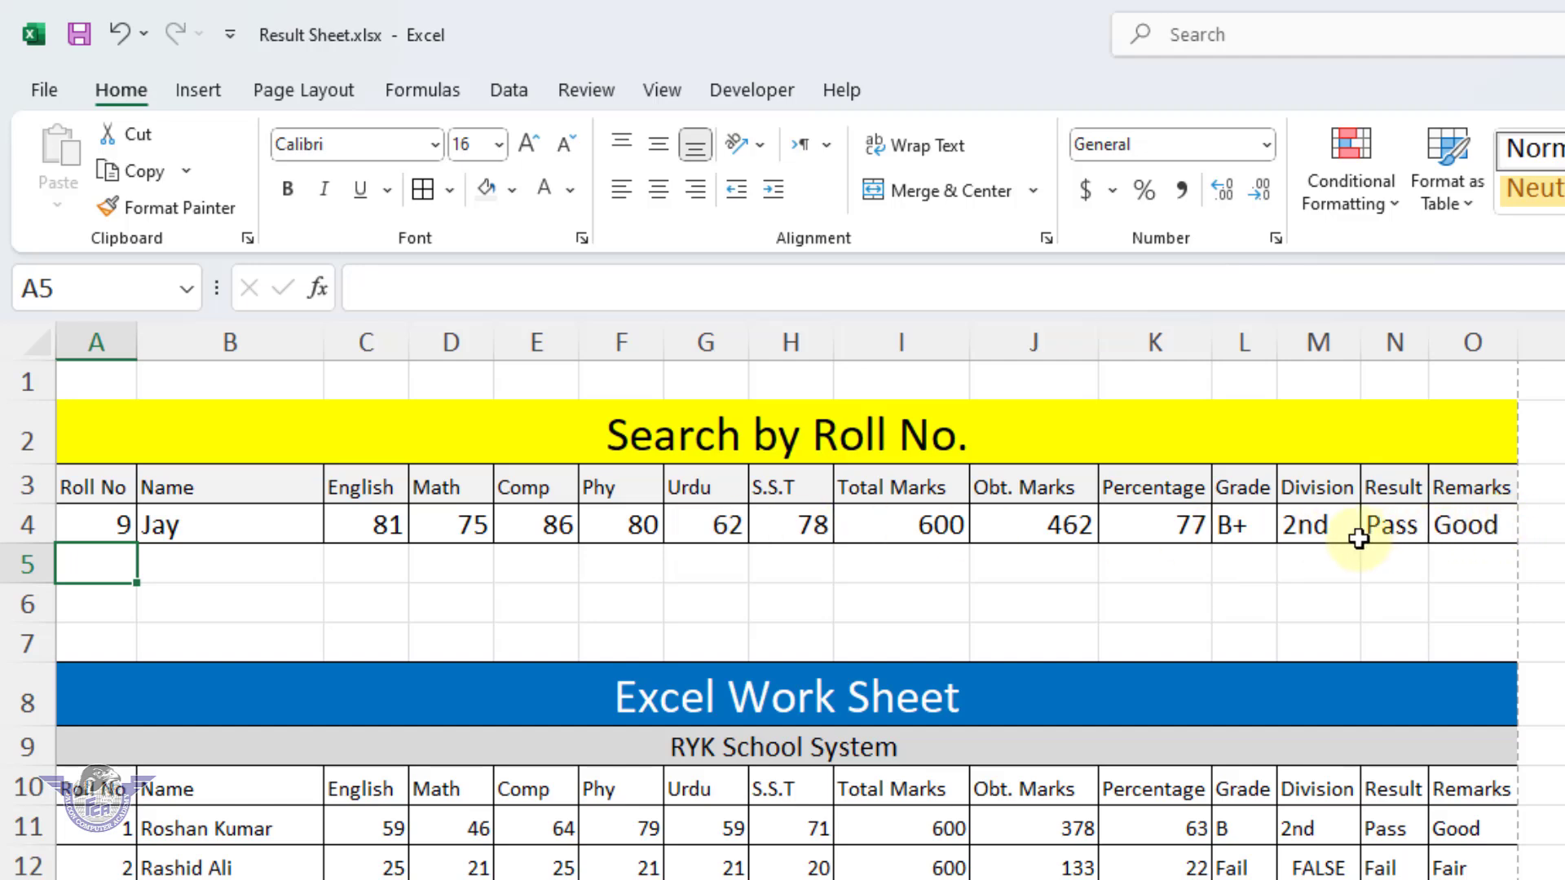
- Set the search roll number in A4 to 4
{"action": "left_click", "coordinate": [118, 526]}
{"action": "type", "text": "4"}
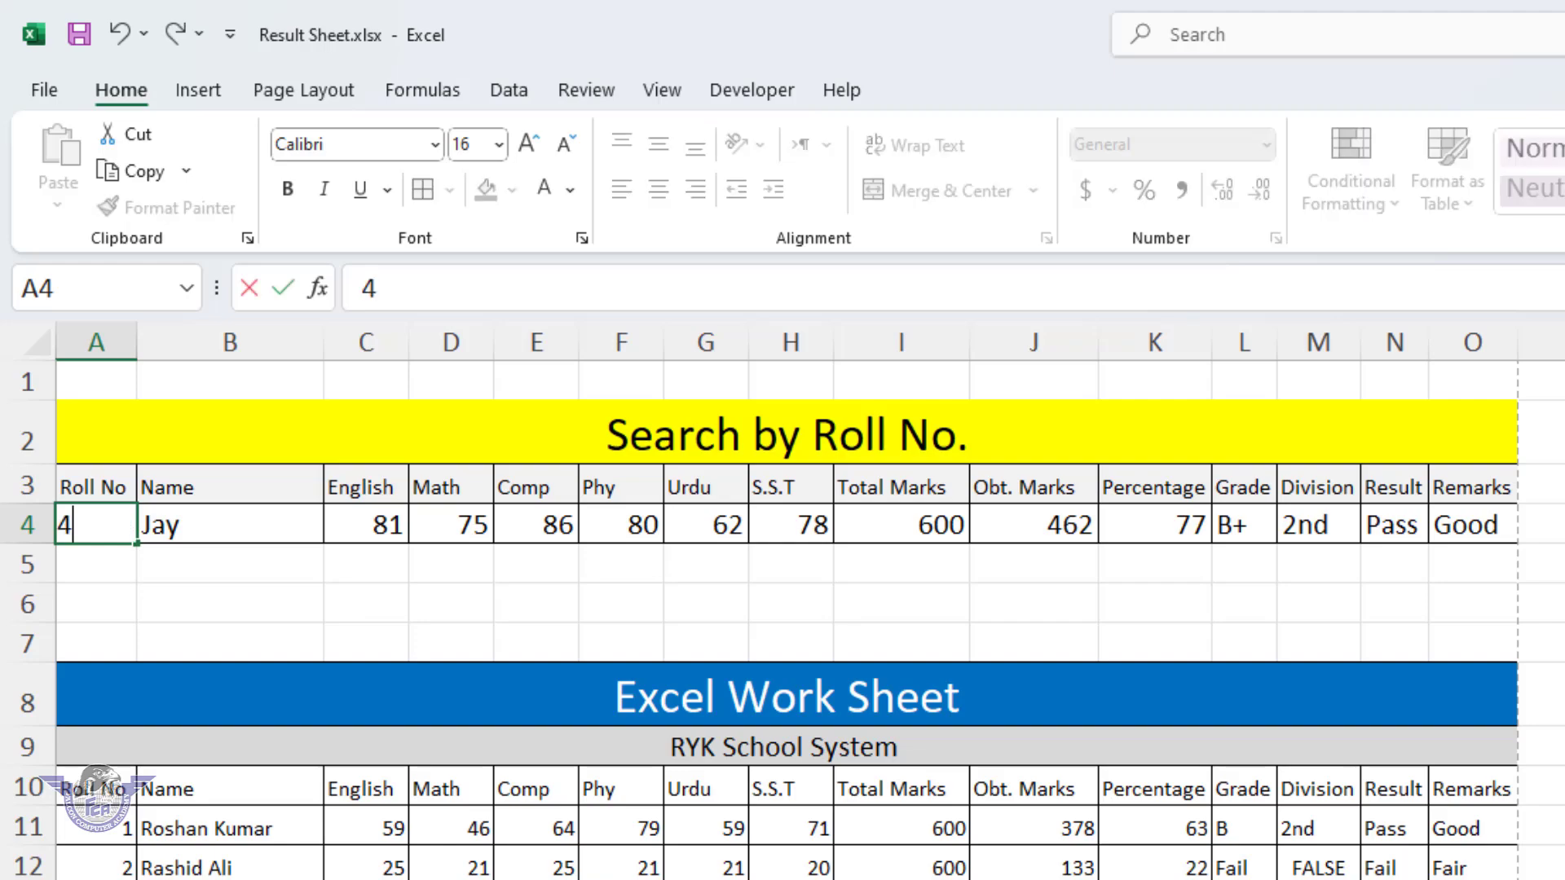
{"action": "key", "text": "Return"}
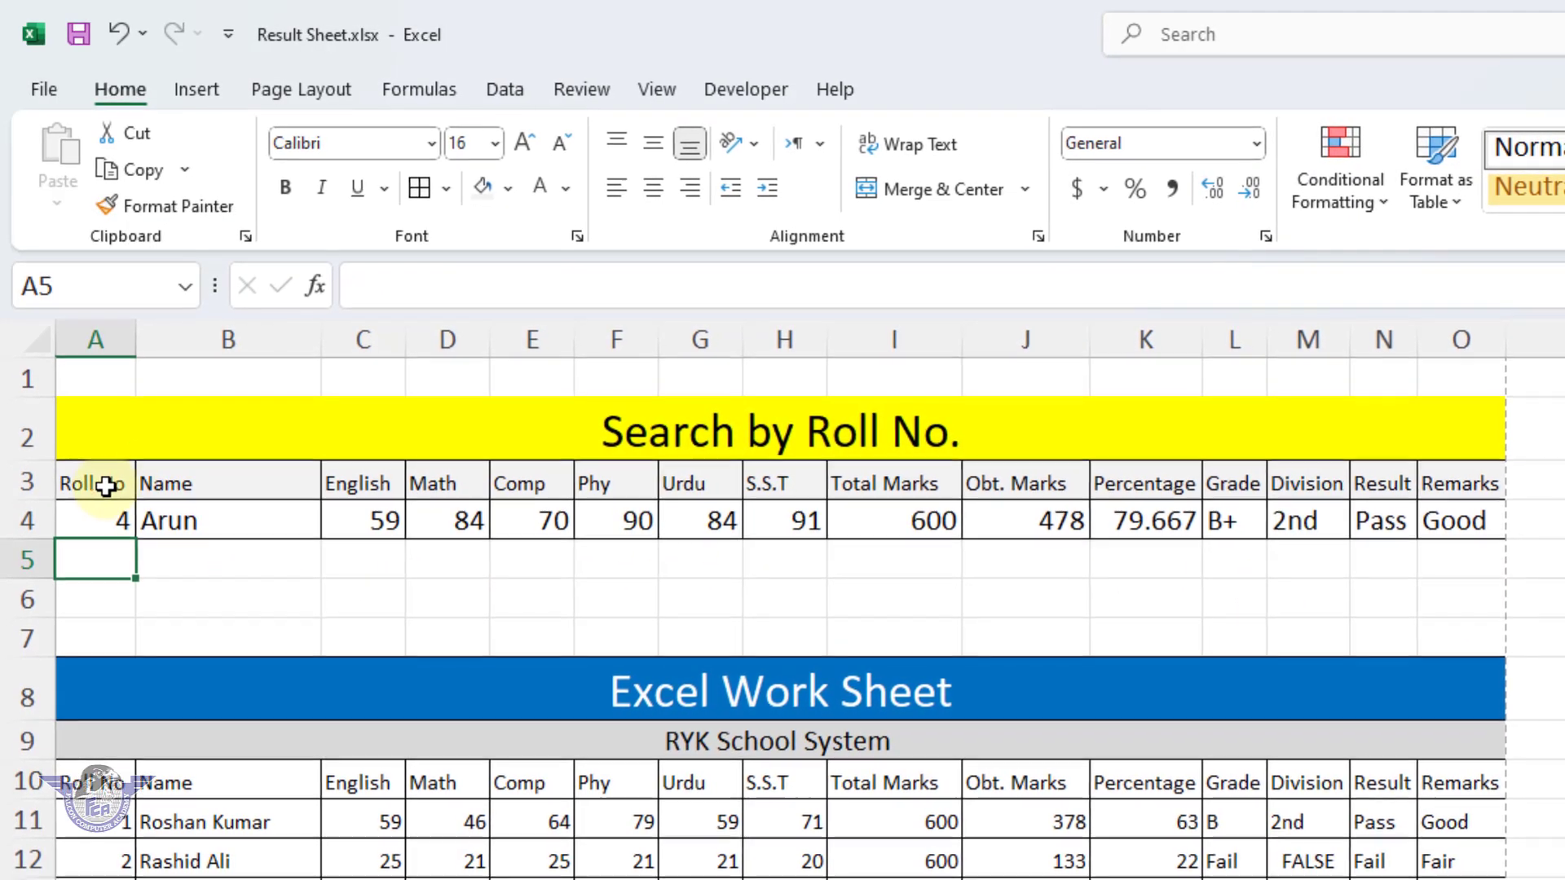
- Set the search cells A3:O4 to font size 12 and centre their contents horizontally and vertically
{"action": "left_click_drag", "start_coordinate": [106, 487], "coordinate": [1420, 501]}
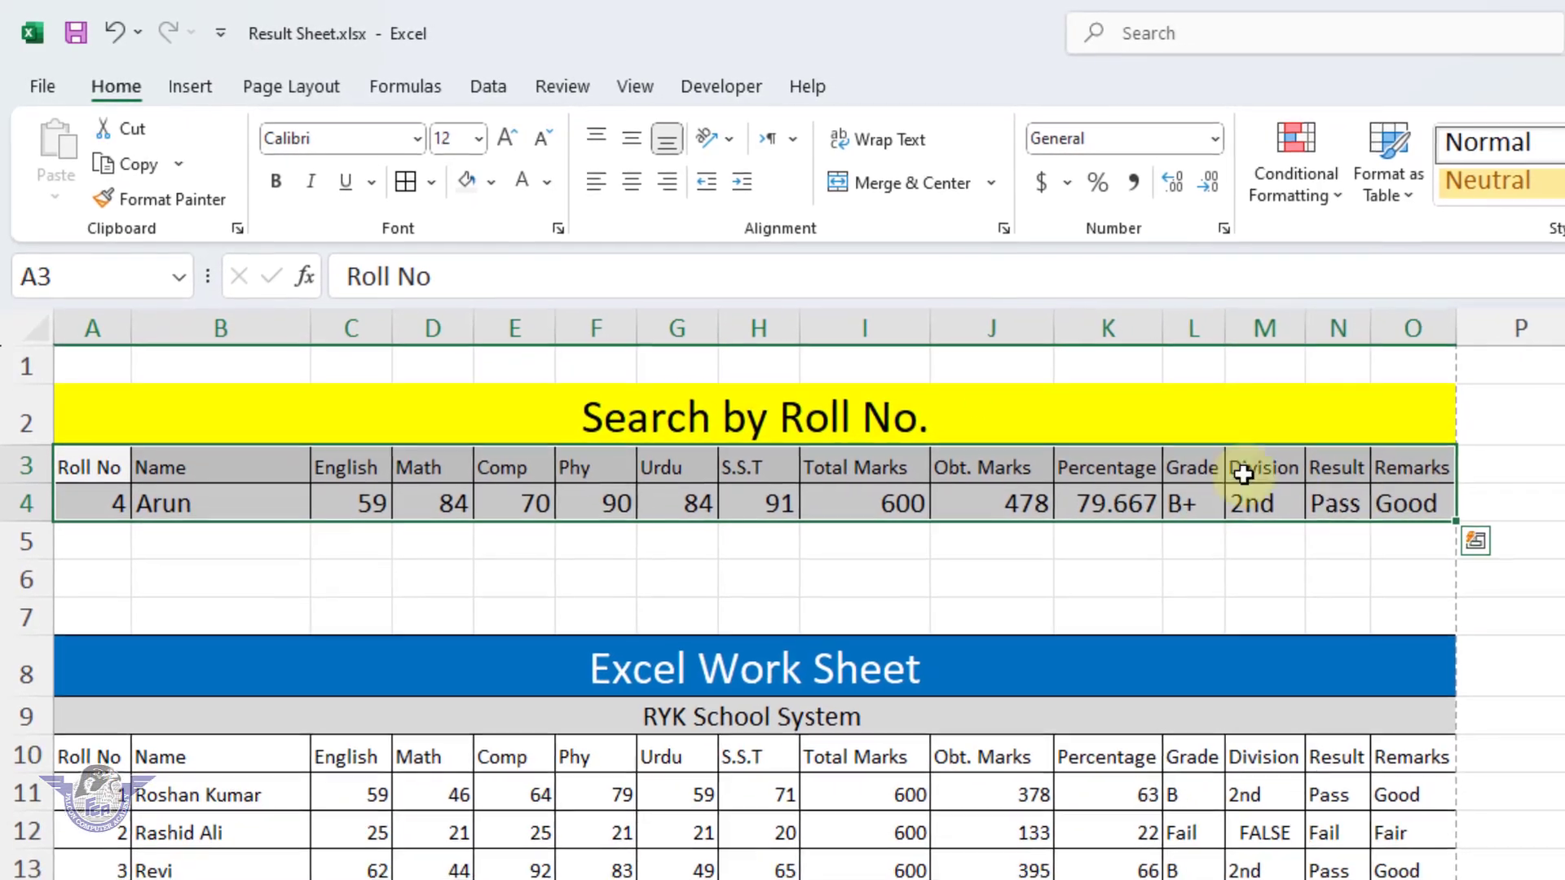
{"action": "left_click", "coordinate": [465, 138]}
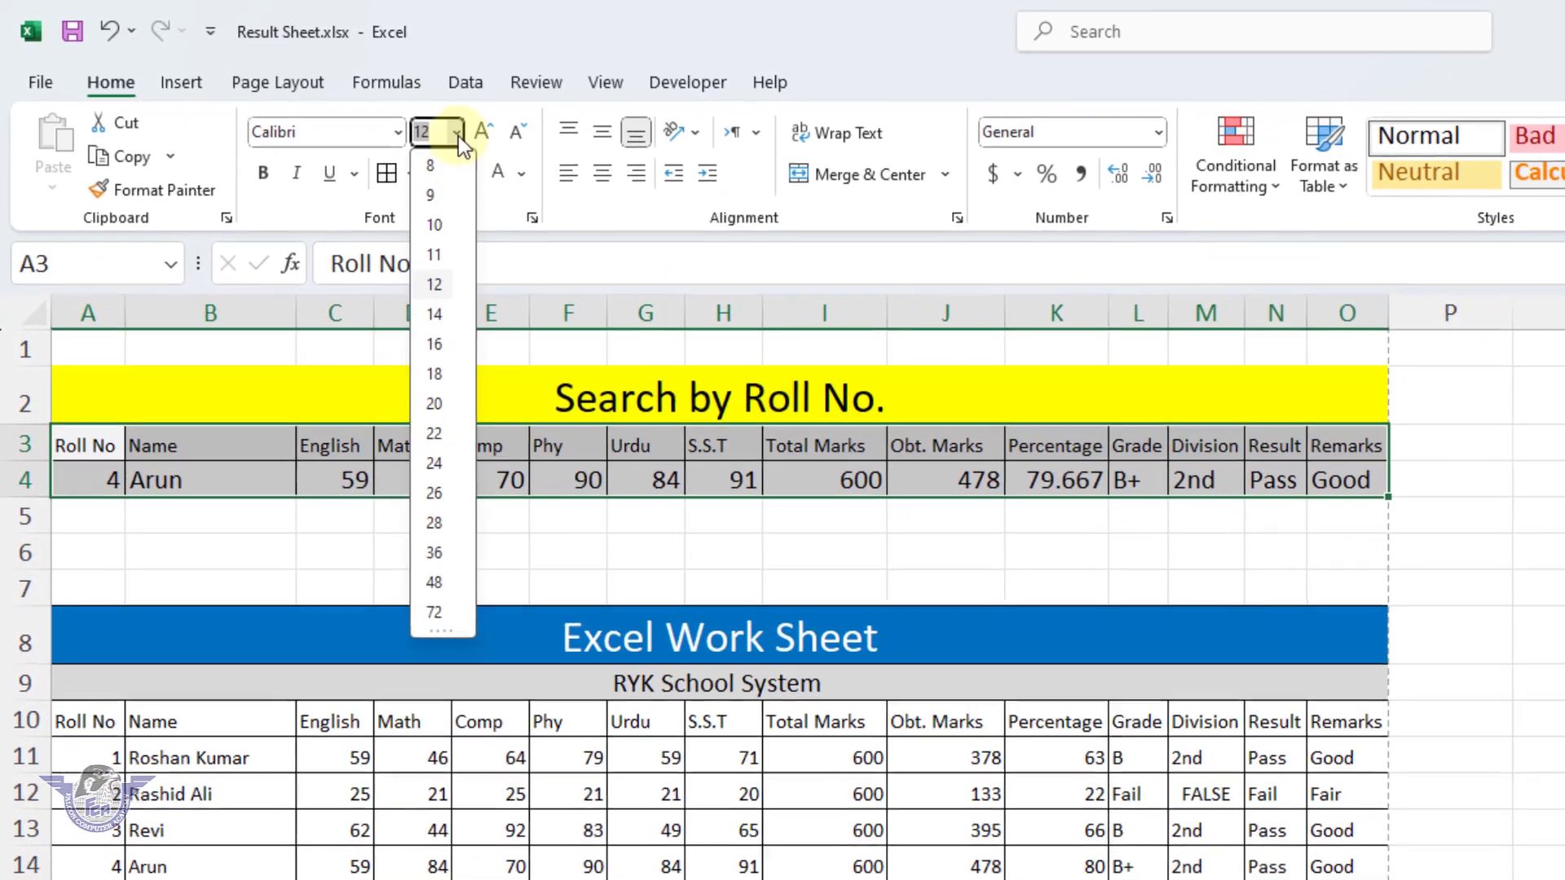
{"action": "left_click", "coordinate": [438, 291]}
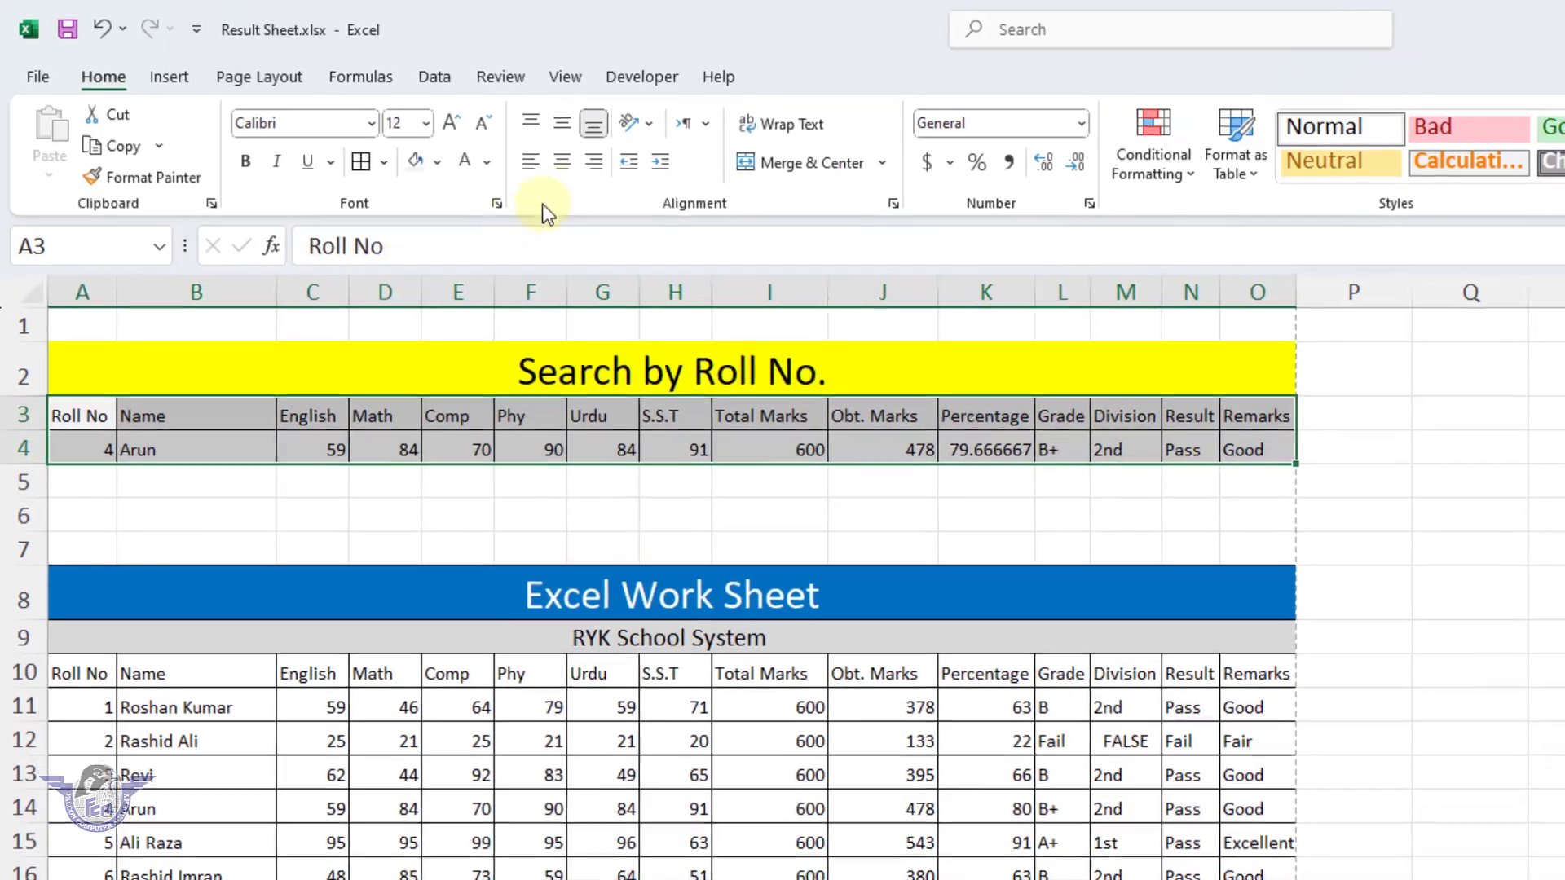
{"action": "left_click", "coordinate": [573, 165]}
{"action": "left_click", "coordinate": [573, 125]}
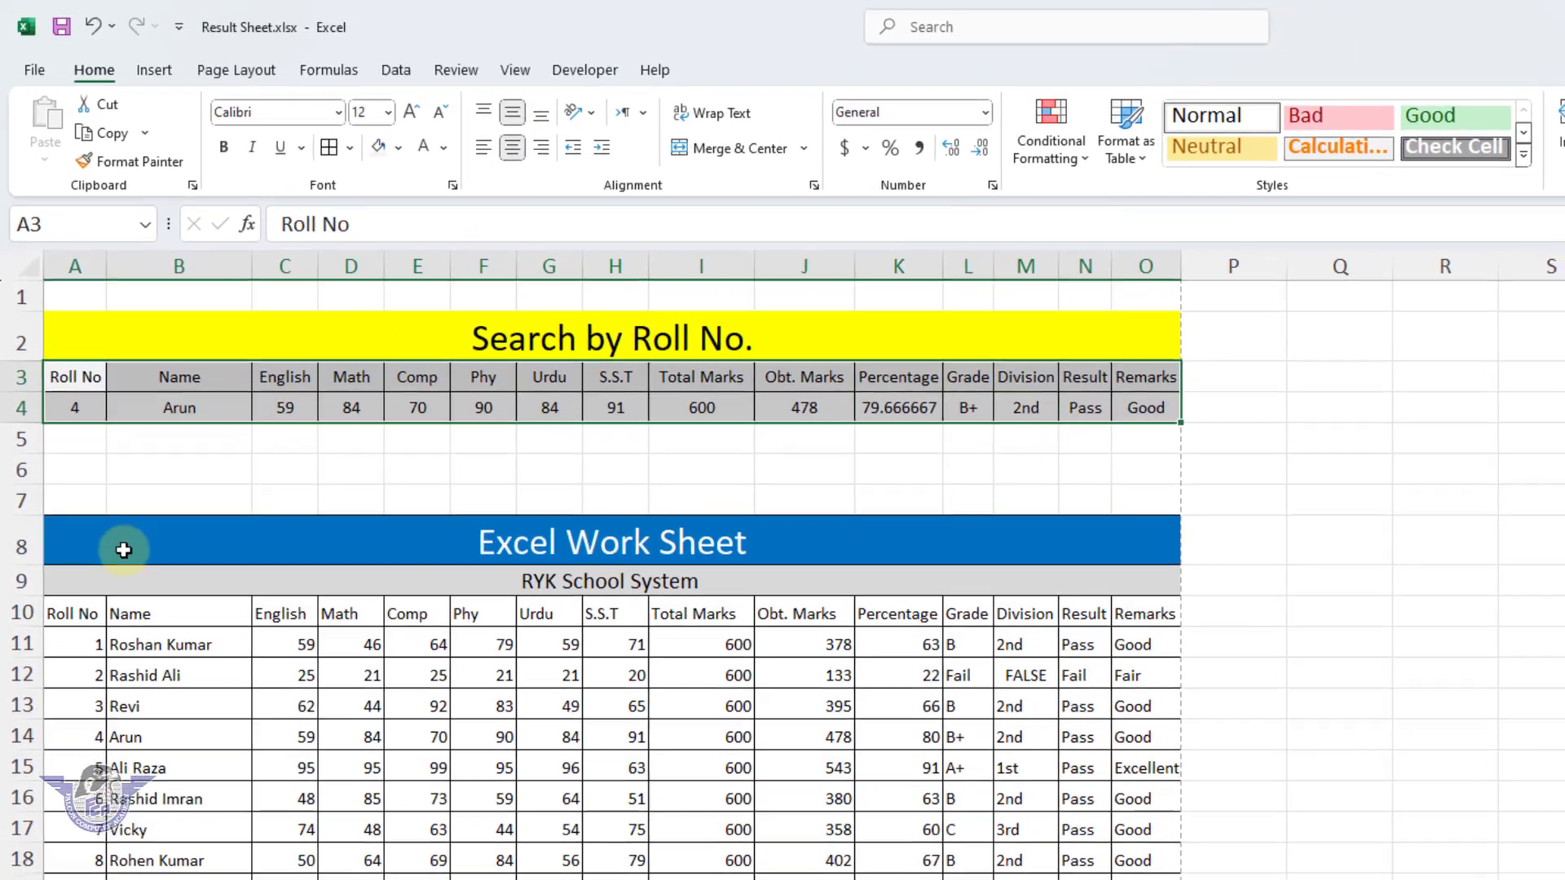
- Centre the contents of the mark sheet table A10:O19 horizontally and vertically
{"action": "left_click_drag", "start_coordinate": [69, 628], "coordinate": [1120, 857]}
{"action": "left_click_drag", "start_coordinate": [1019, 780], "coordinate": [1059, 835]}
{"action": "left_click", "coordinate": [441, 128]}
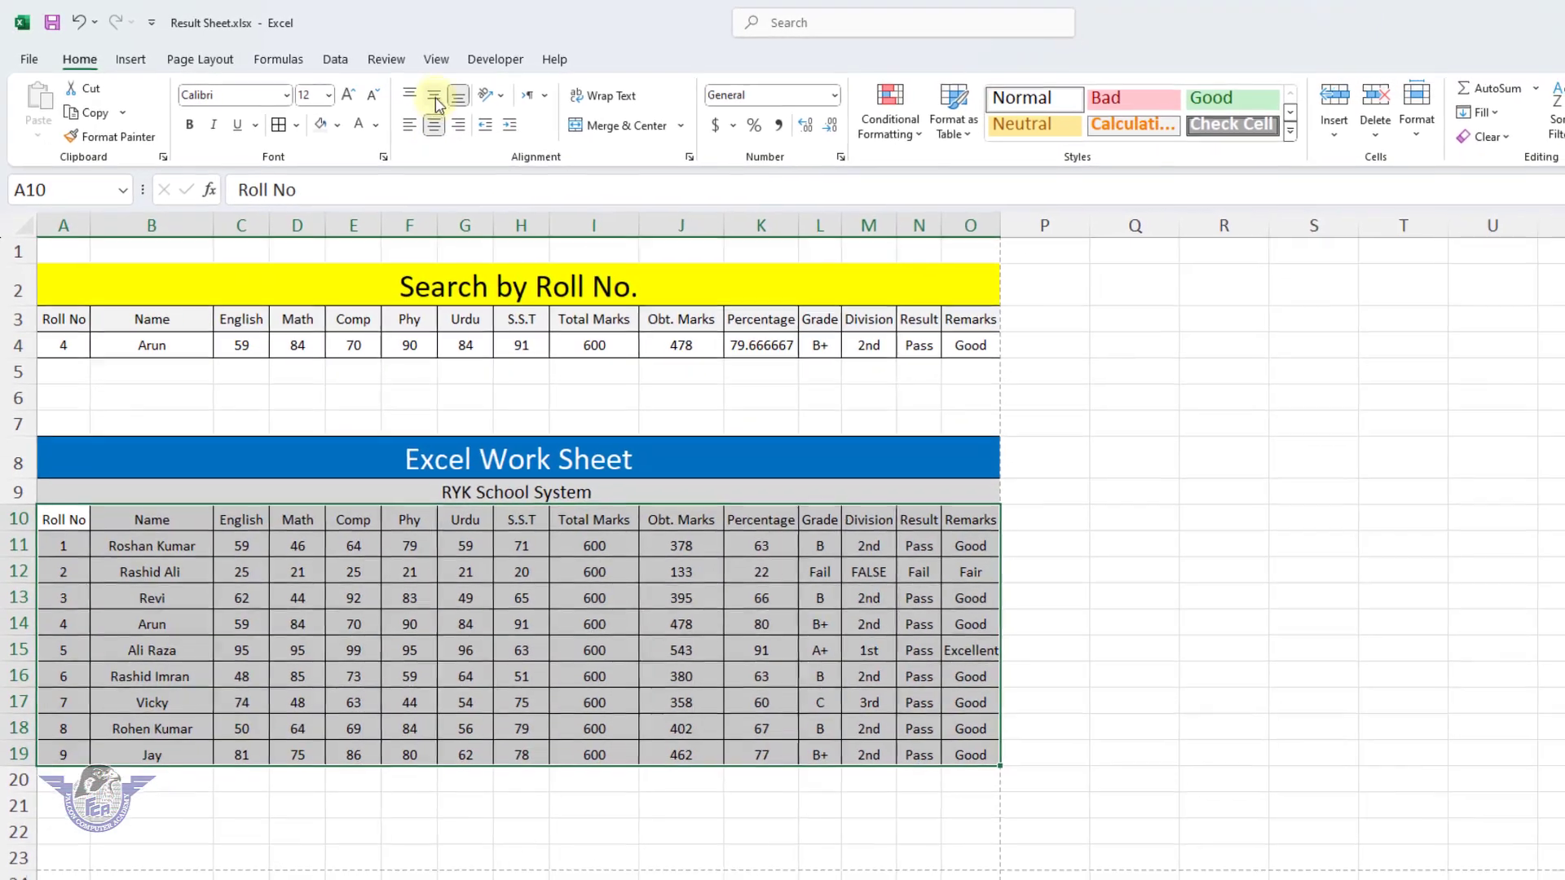
{"action": "left_click", "coordinate": [604, 581]}
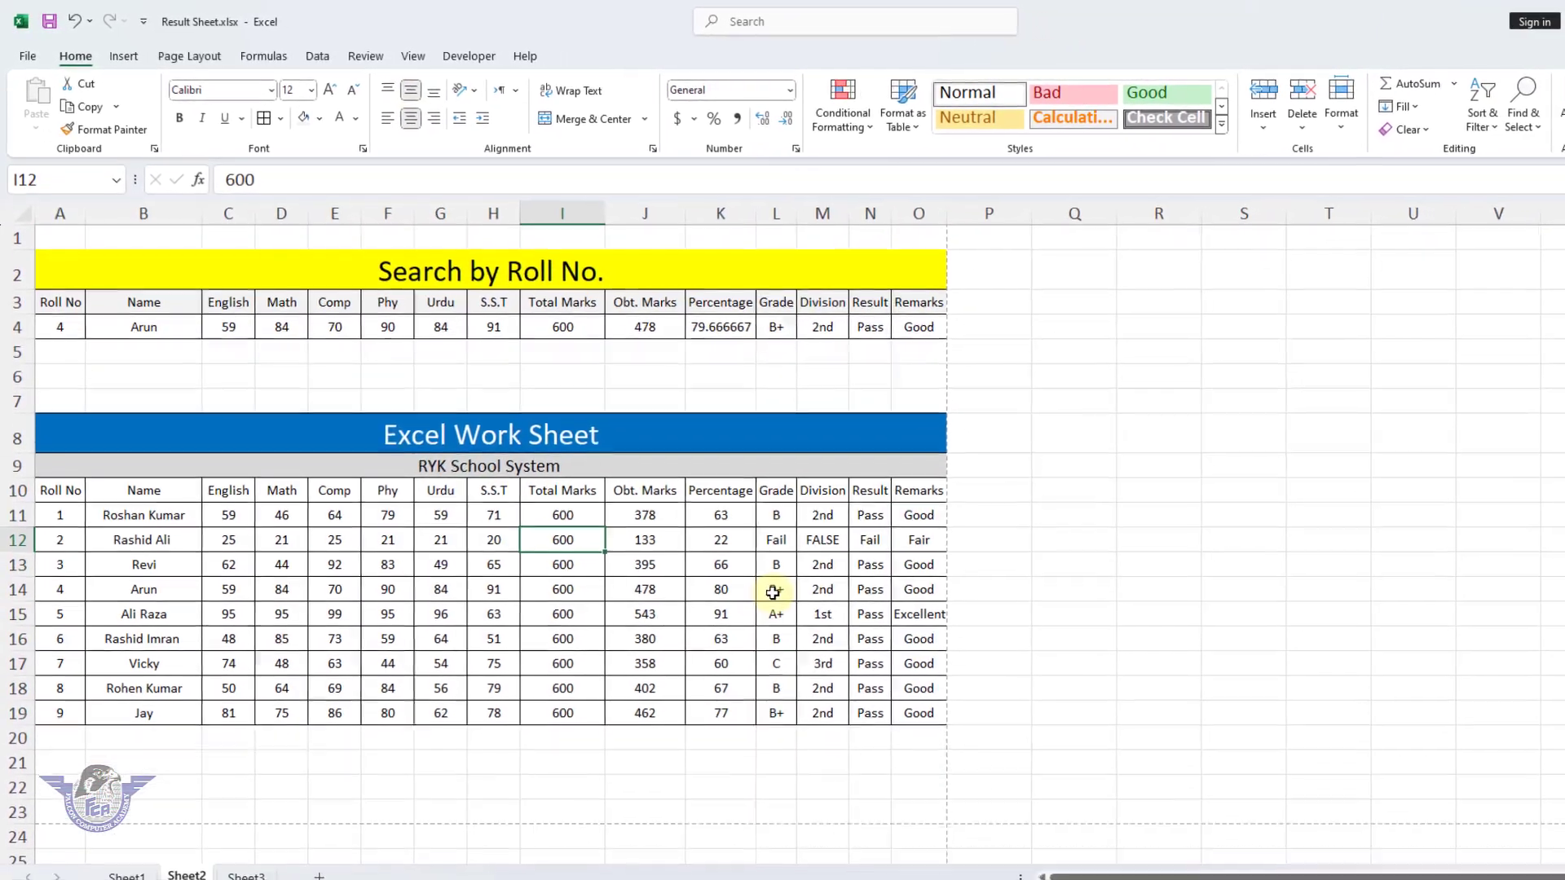